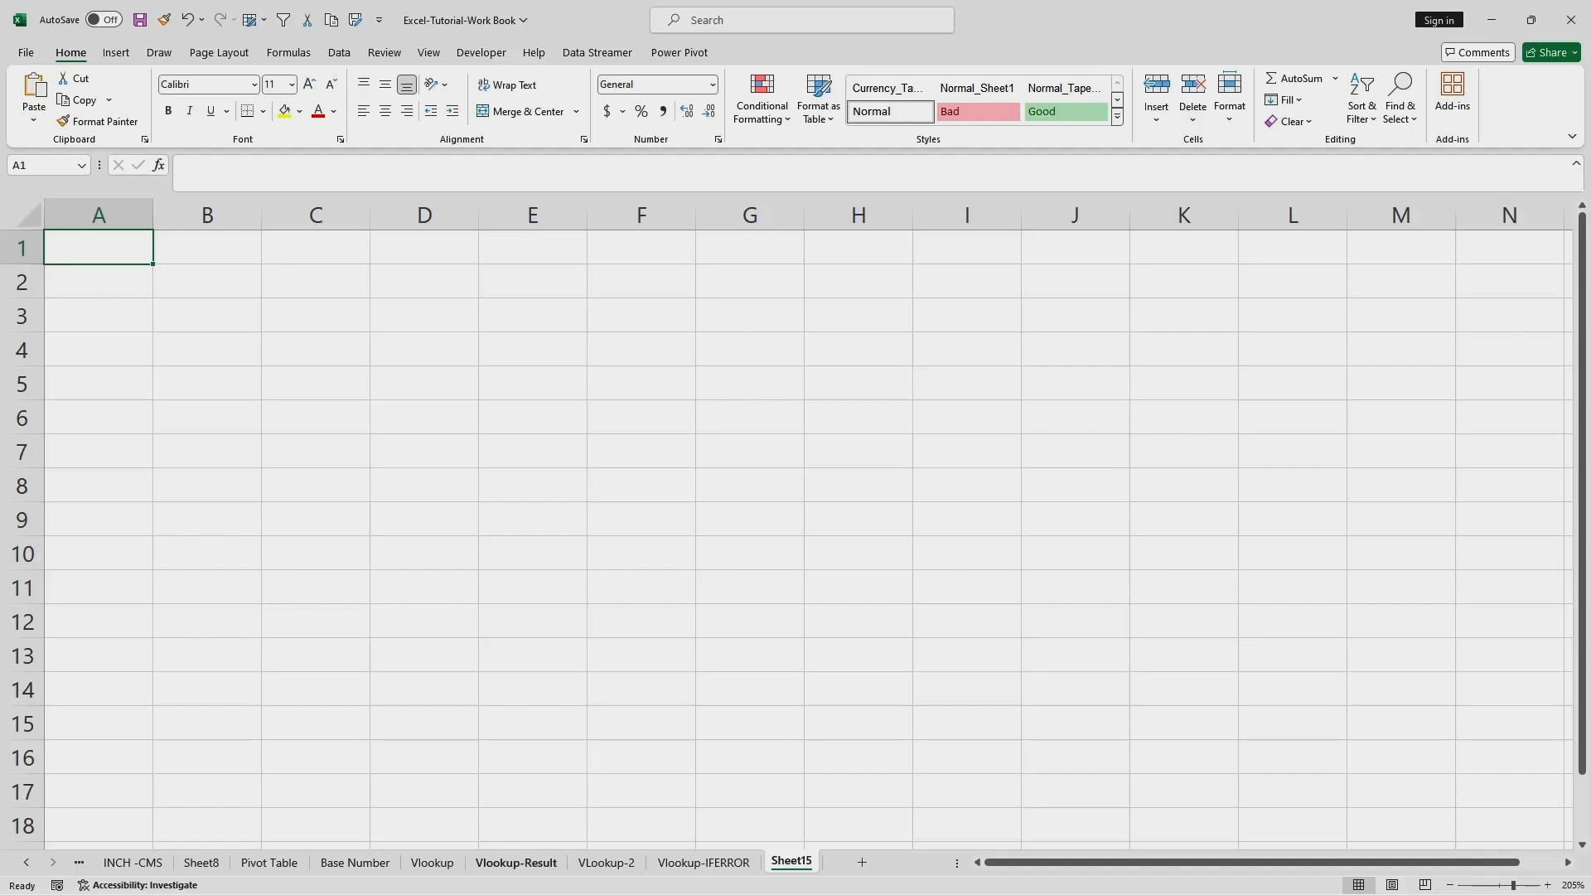
# Copy the ten first names in B53:B62 of the Vlookup-Result sheet and paste them as values into Sheet15 starting at C2.
pyautogui.click(516, 863)
pyautogui.scroll(-17, 788, 539)
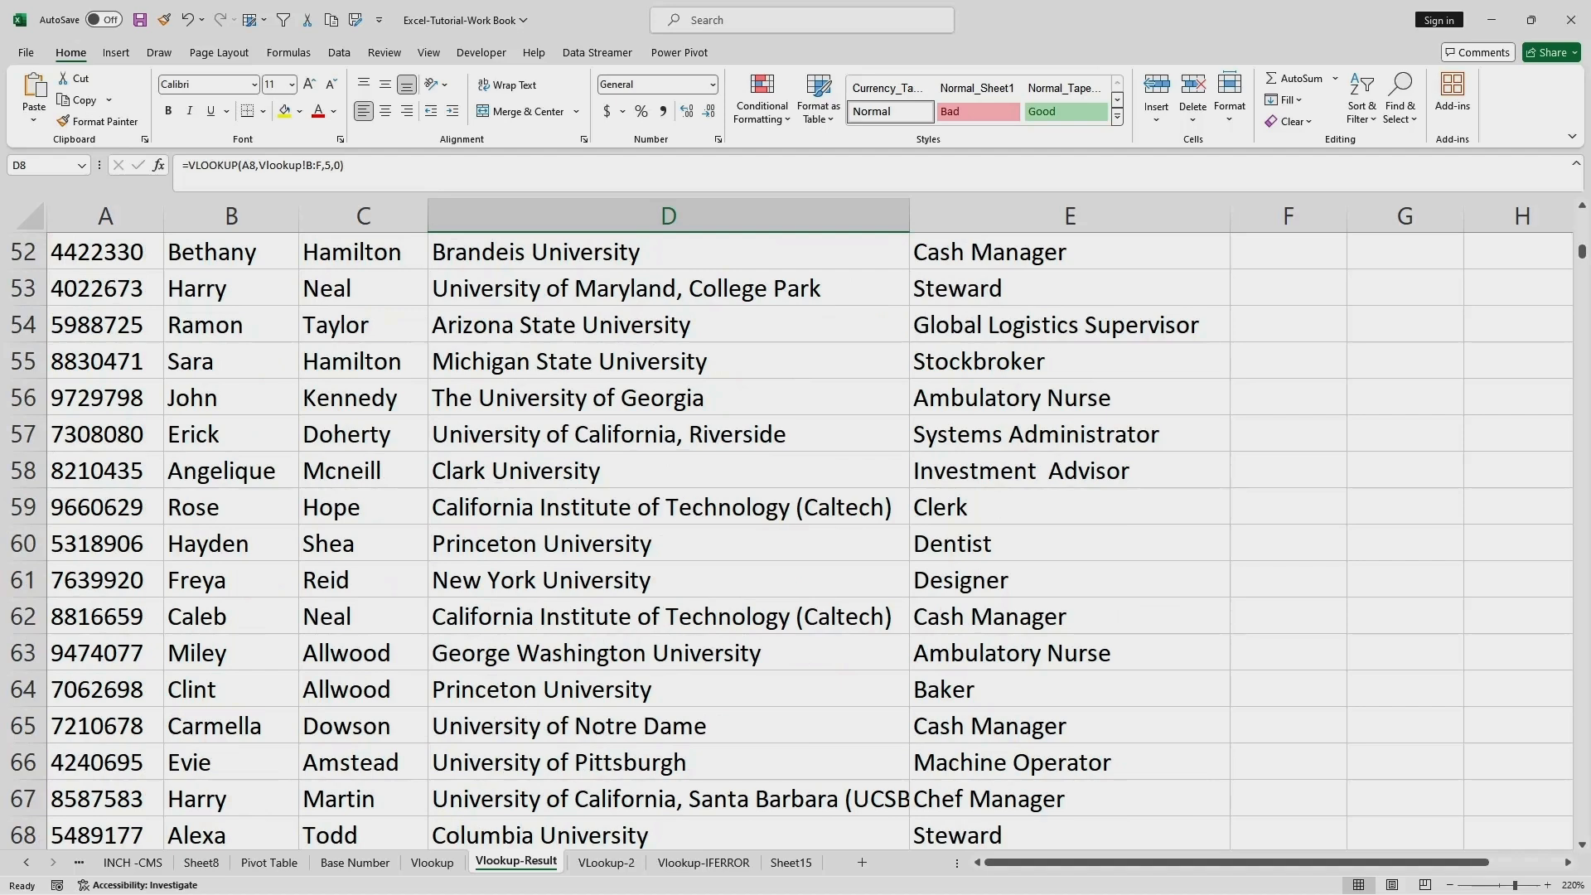
pyautogui.moveTo(231, 289); pyautogui.dragTo(231, 617)
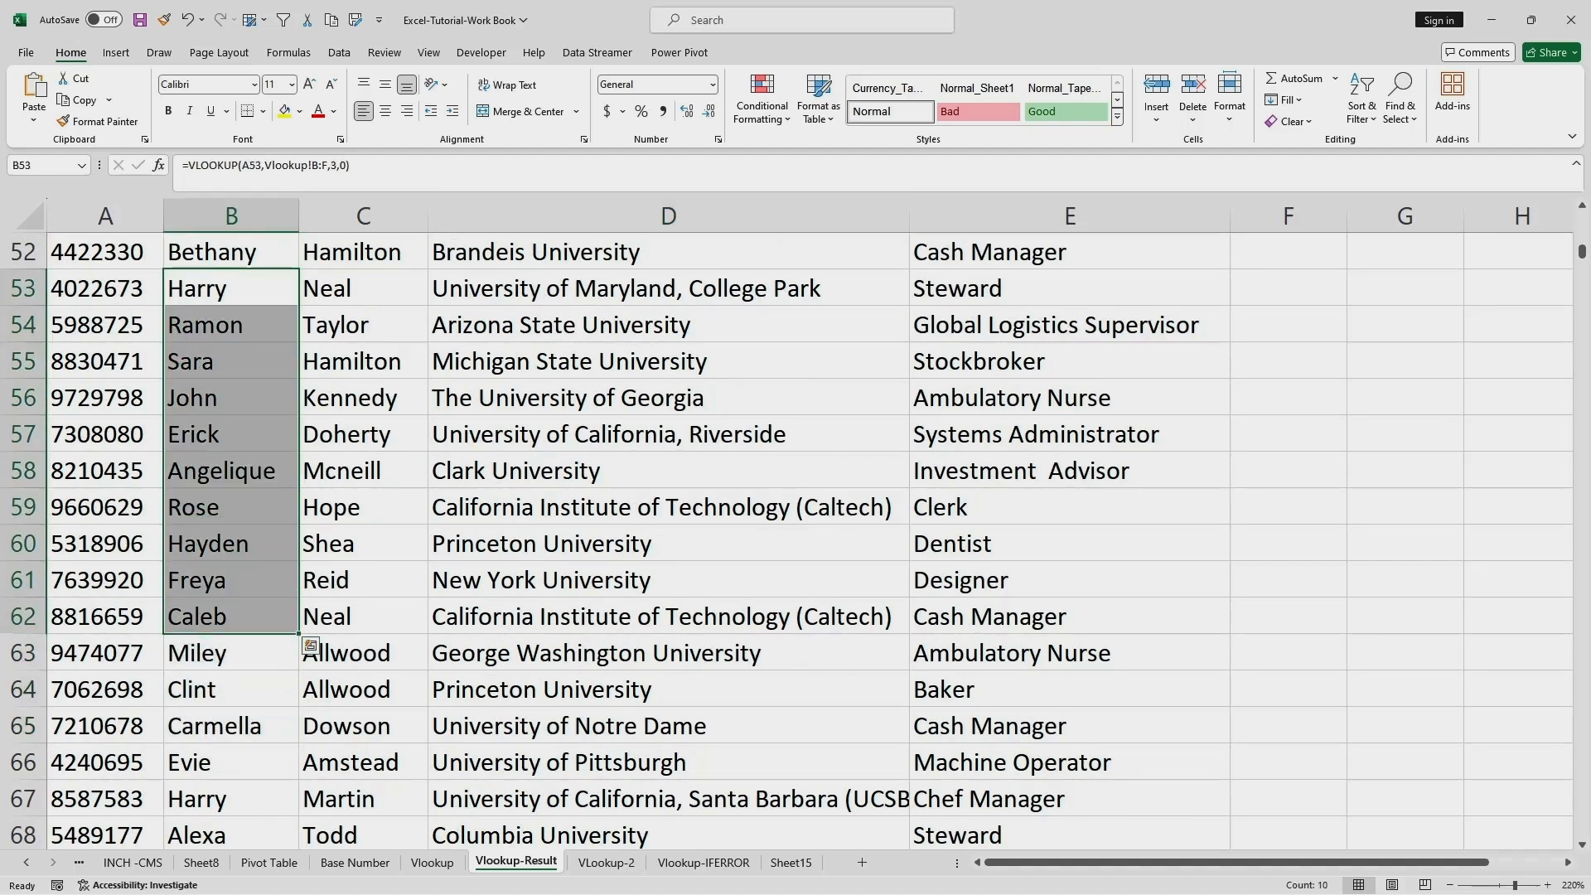
pyautogui.hotkey('ctrl', 'c')
pyautogui.click(791, 862)
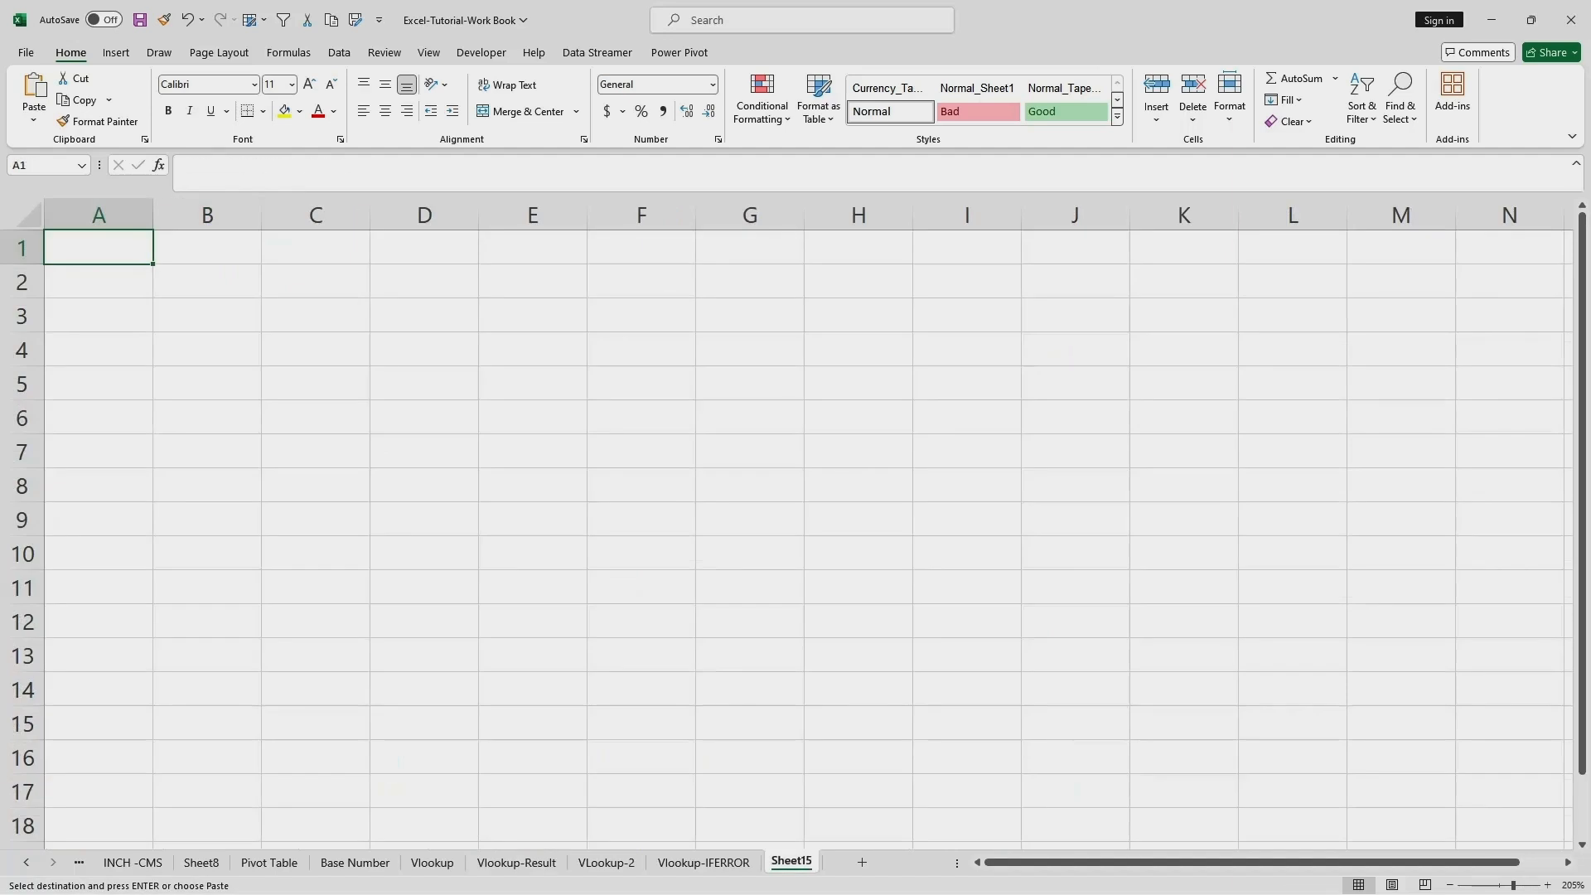
pyautogui.rightClick(309, 285)
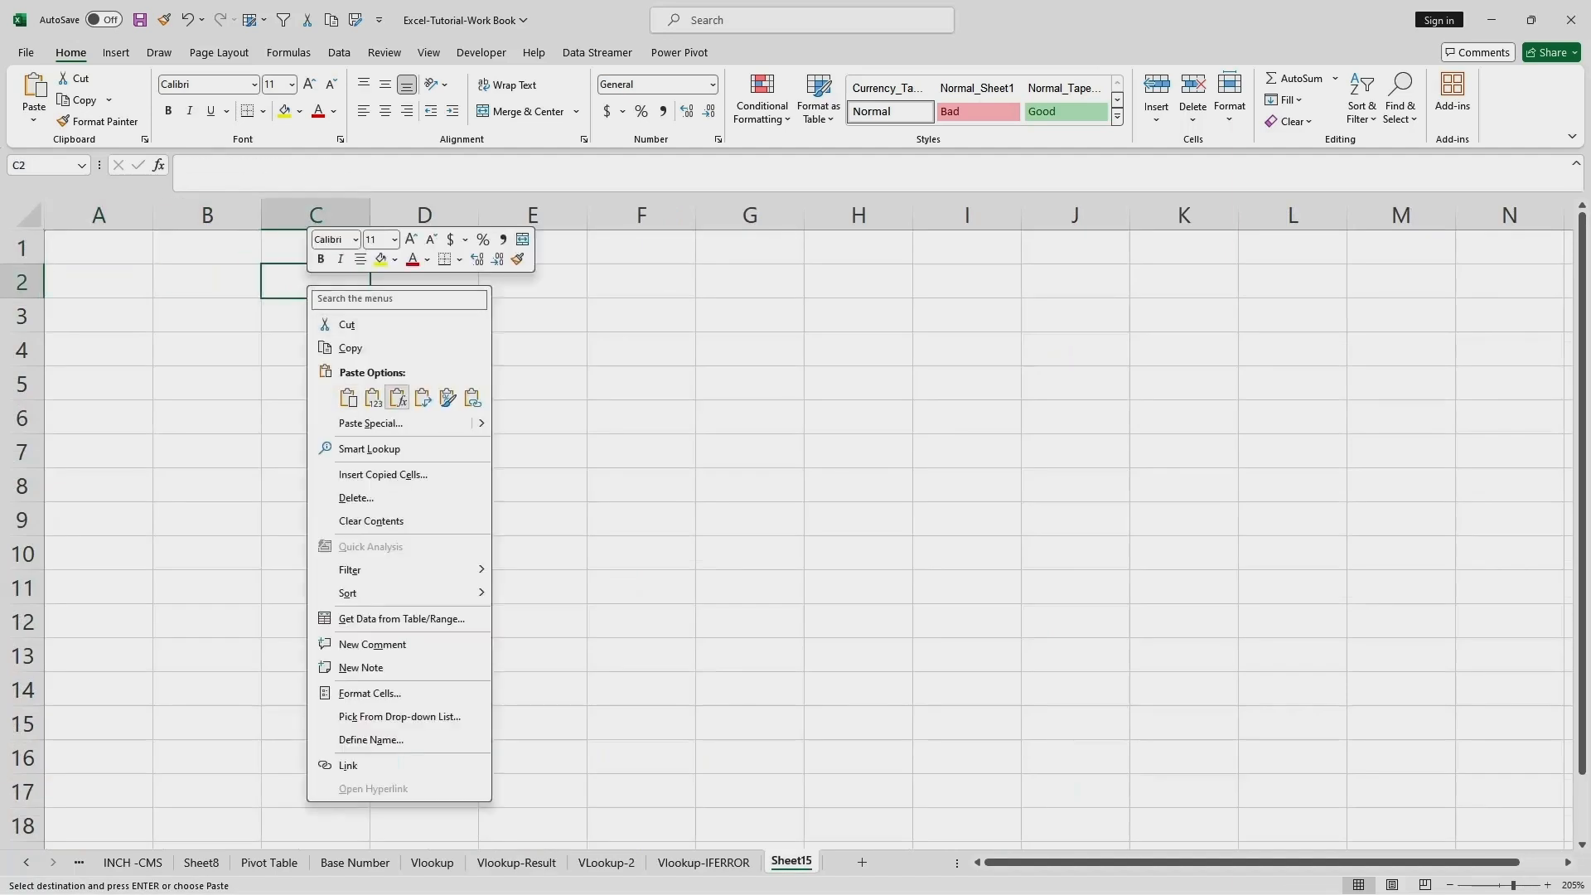
pyautogui.click(373, 399)
pyautogui.click(641, 384)
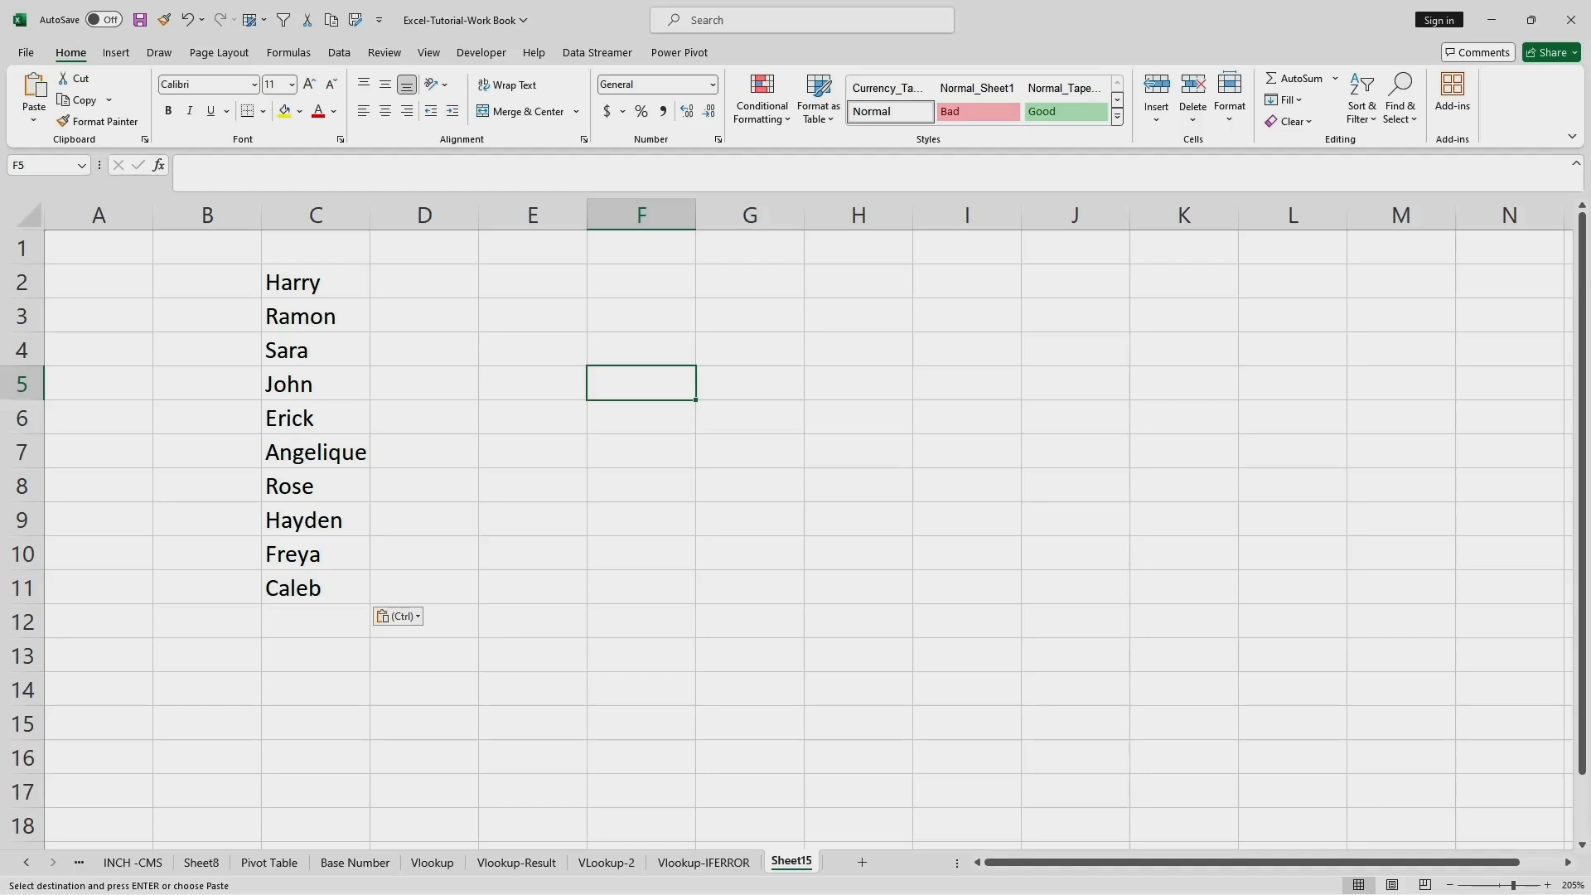
# Enter the formula =TRANSPOSE(C2:C11) in cell D2 to lay the list of names out as a row.
pyautogui.click(424, 281)
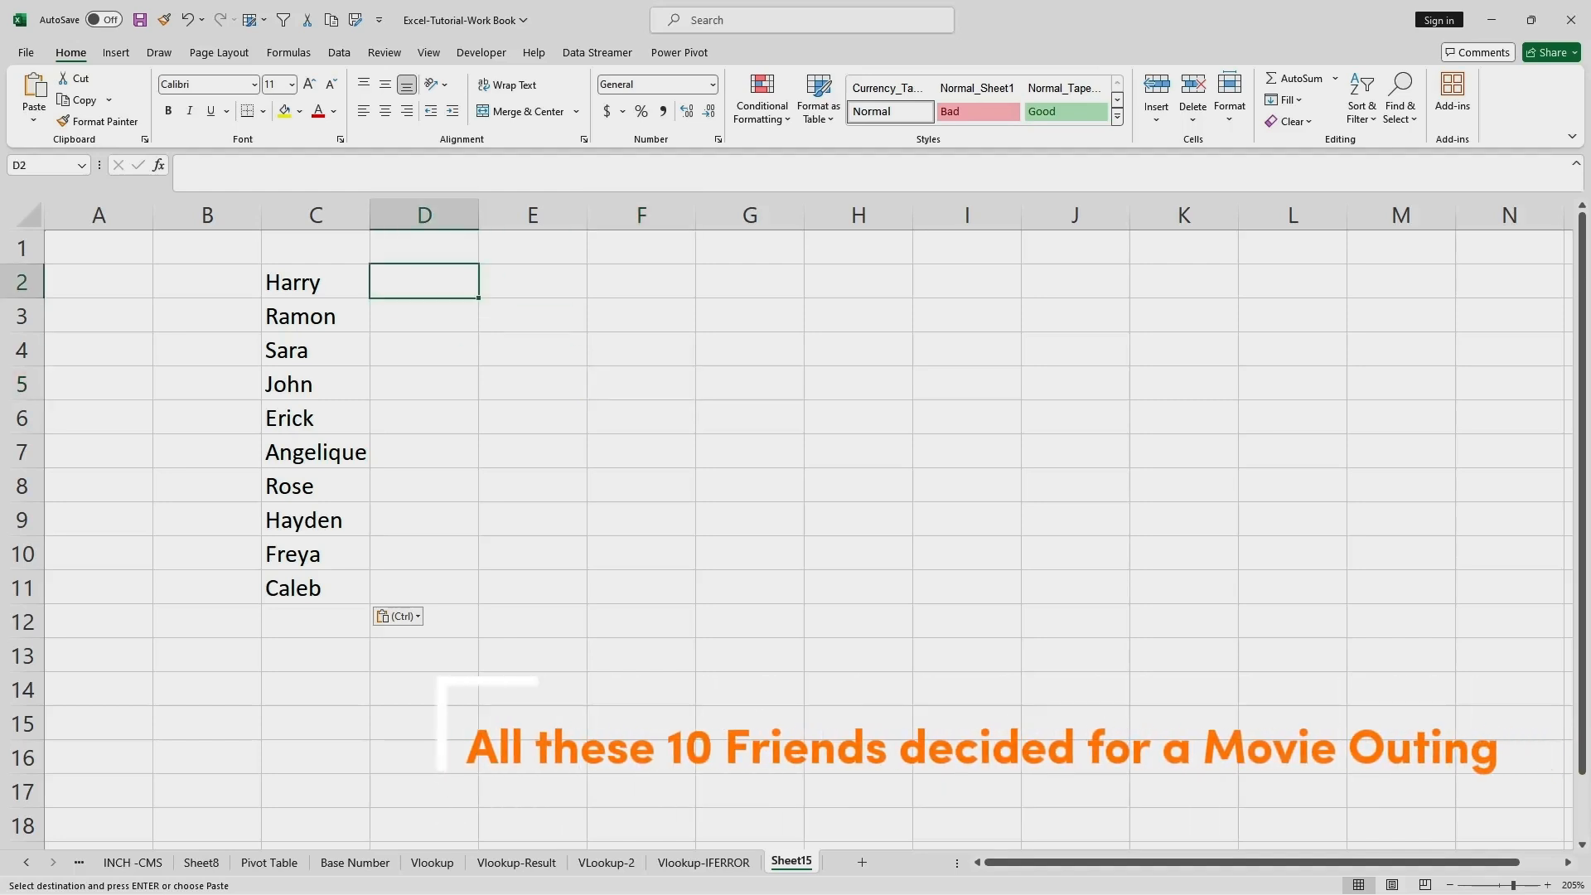
pyautogui.moveTo(315, 282); pyautogui.dragTo(315, 589)
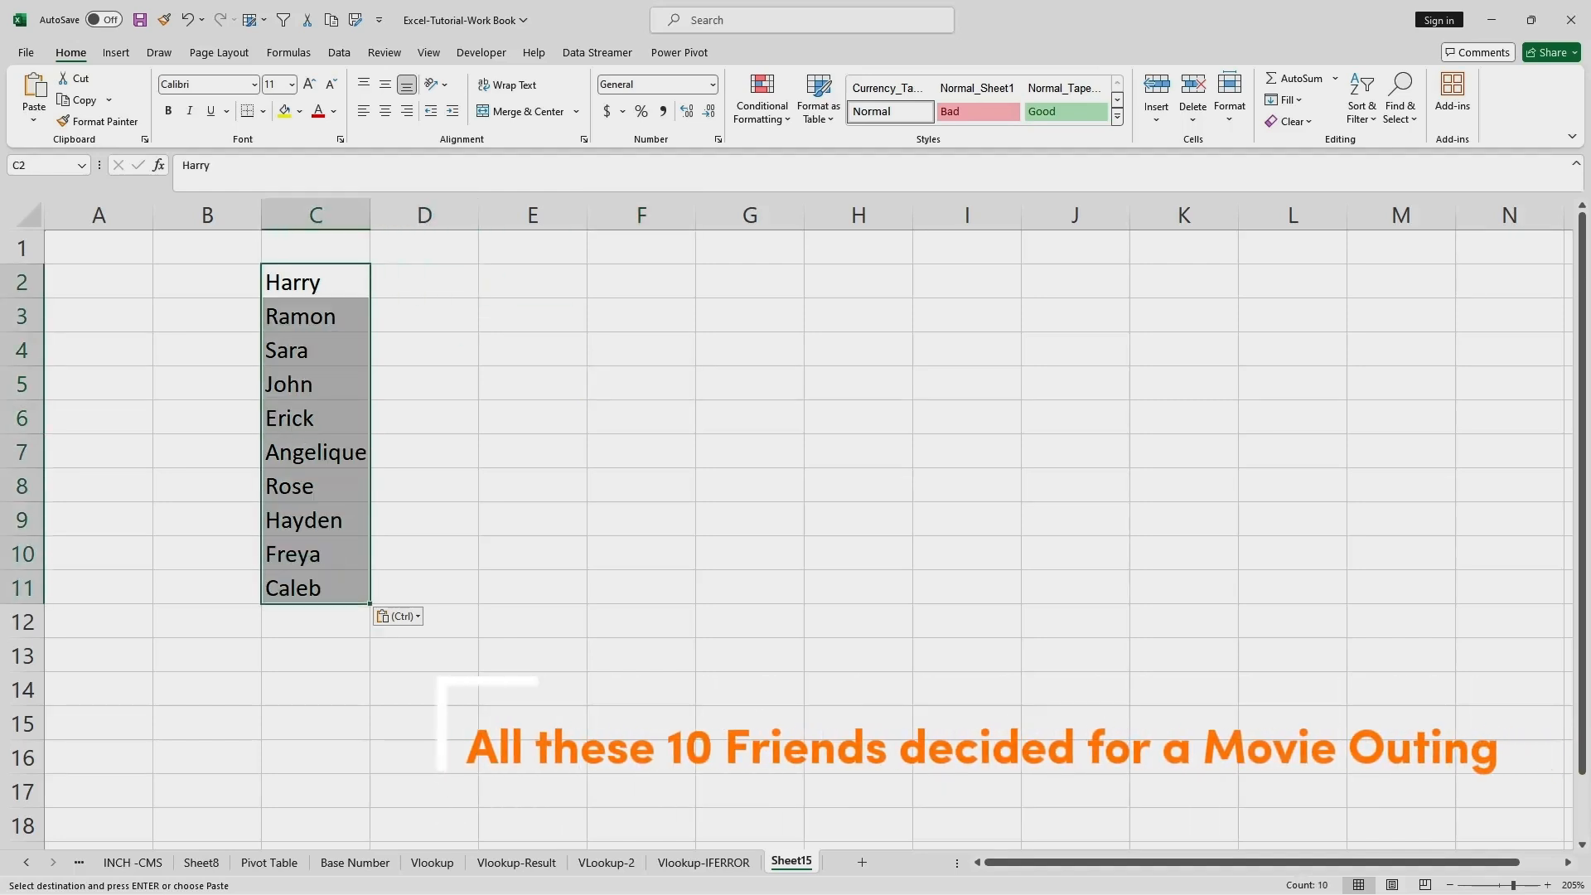
pyautogui.doubleClick(425, 282)
pyautogui.write('=')
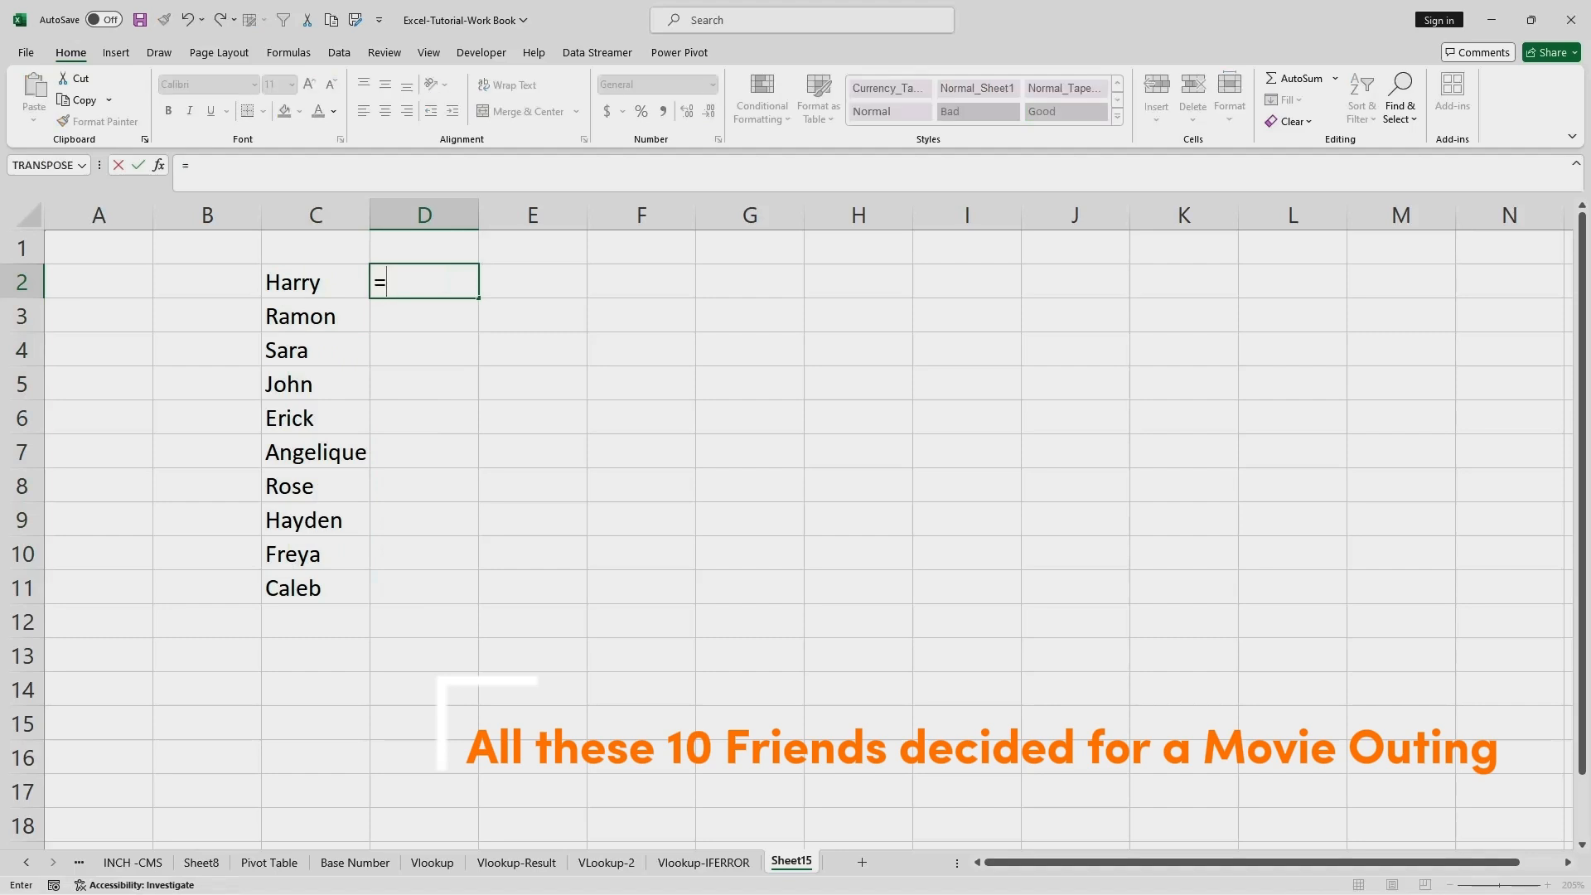
pyautogui.write('Tra')
pyautogui.press('Tab')
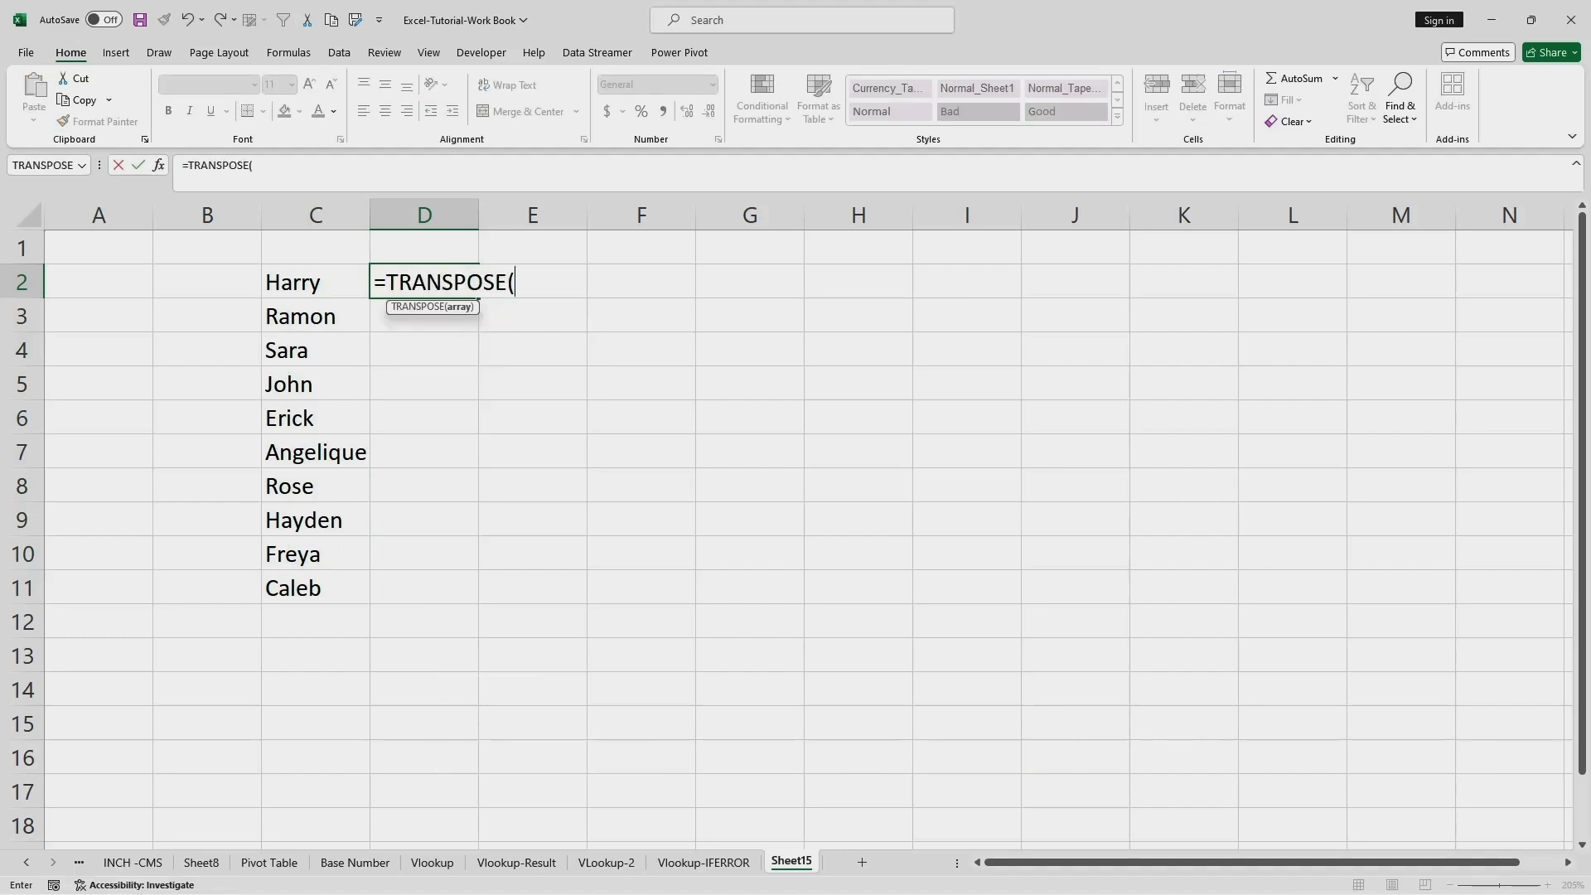
pyautogui.moveTo(315, 282); pyautogui.dragTo(315, 589)
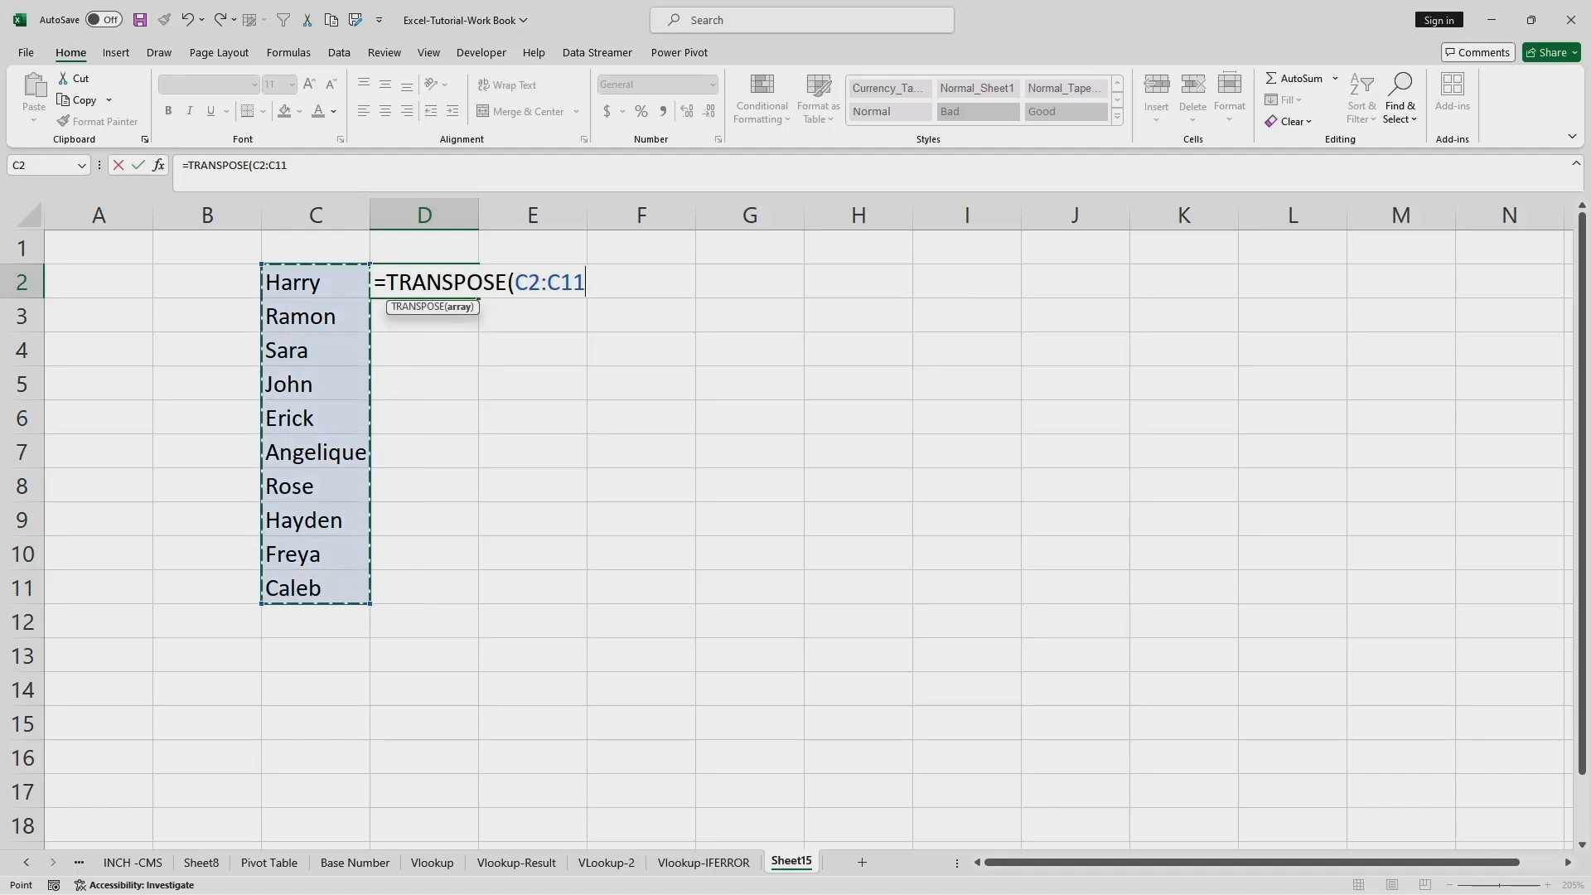
pyautogui.write(')')
pyautogui.press('Return')
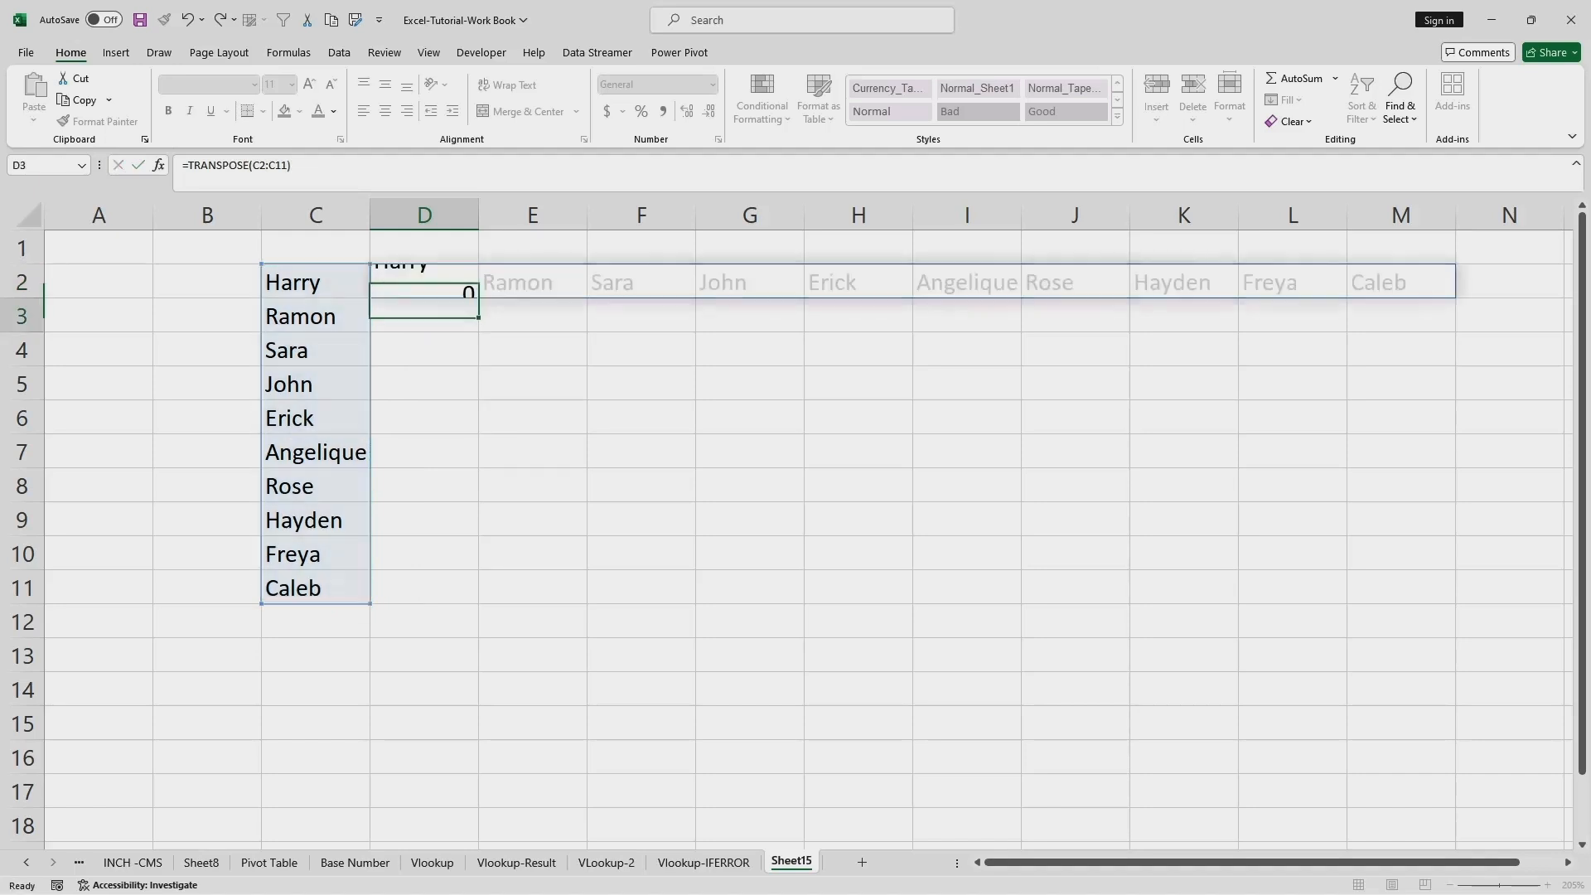
pyautogui.click(533, 383)
# Copy the transposed row D2:M2 and paste it as values only starting at D13.
pyautogui.moveTo(424, 282); pyautogui.dragTo(1467, 307)
pyautogui.hotkey('ctrl', 'c')
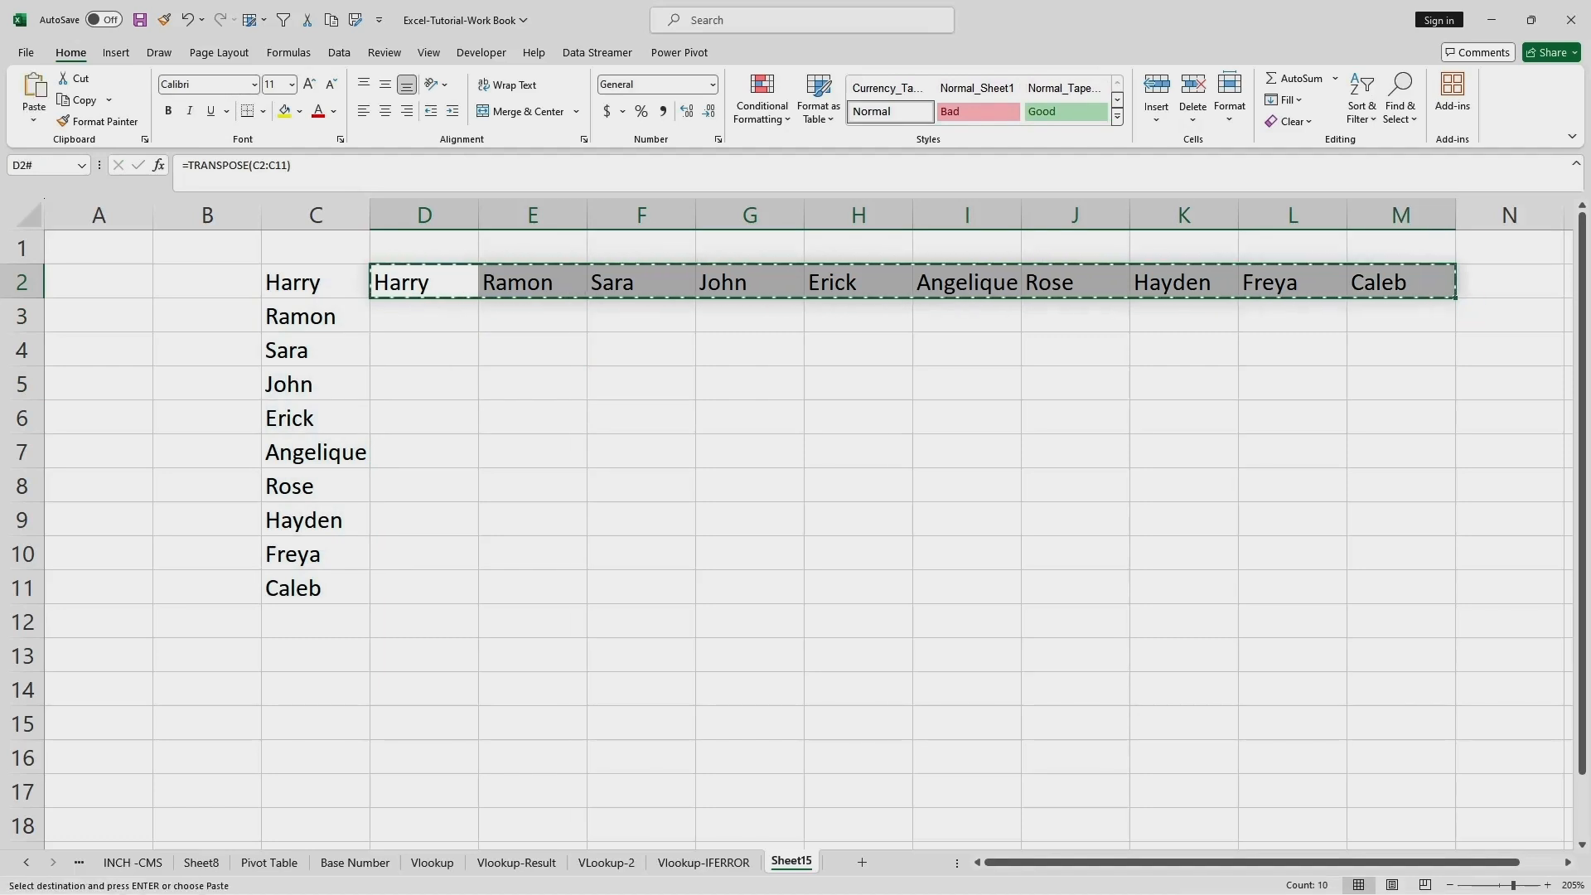
pyautogui.scroll(-2, 795, 530)
pyautogui.rightClick(425, 452)
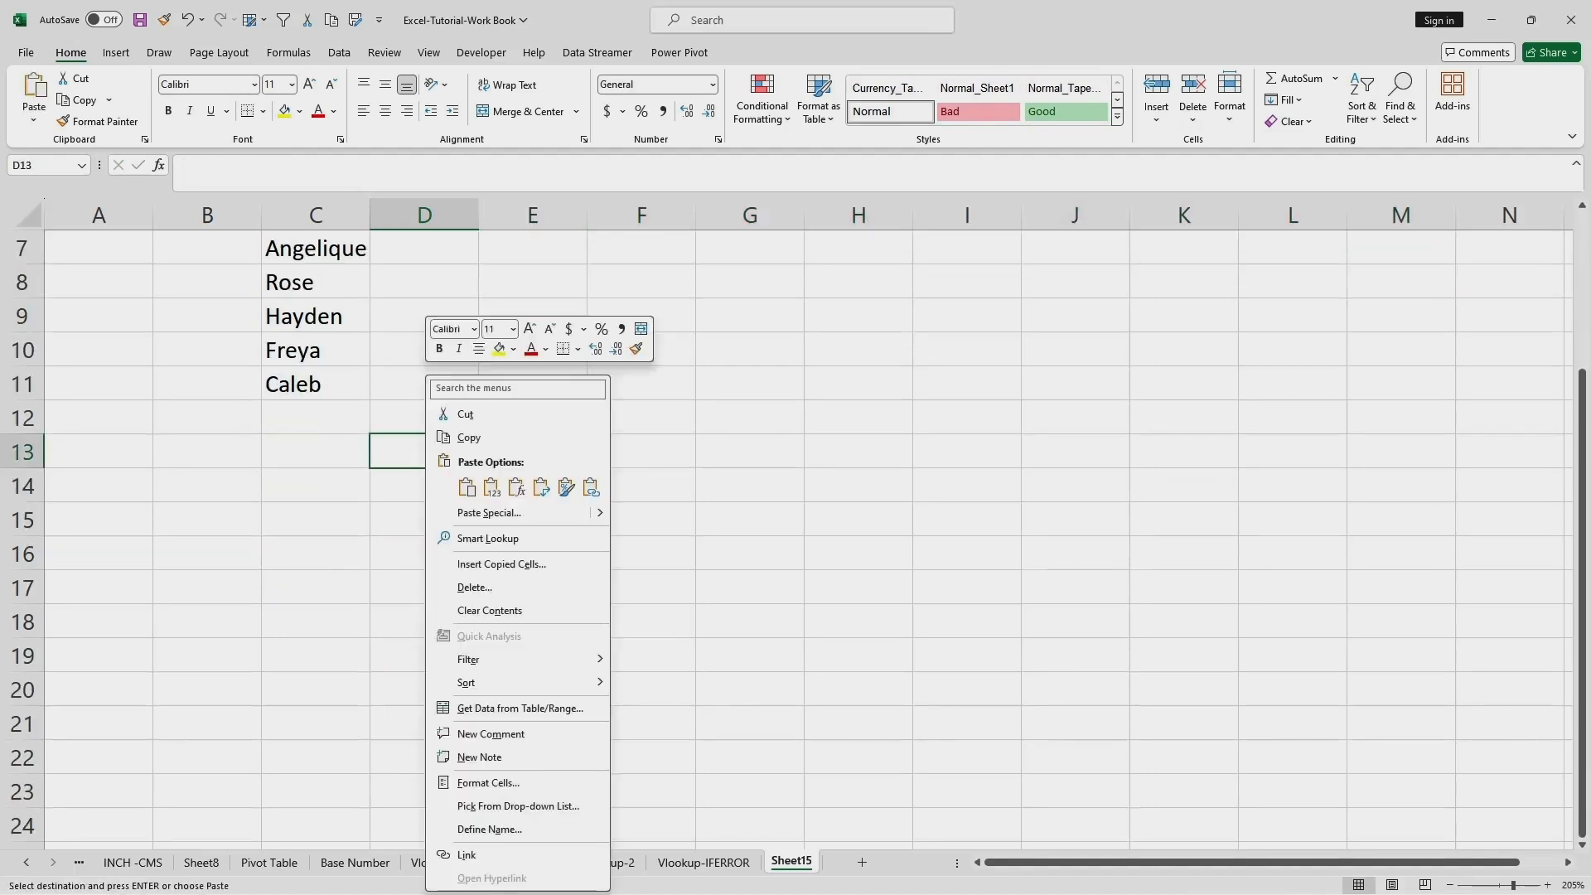
pyautogui.click(490, 486)
pyautogui.click(750, 384)
pyautogui.scroll(2, 795, 531)
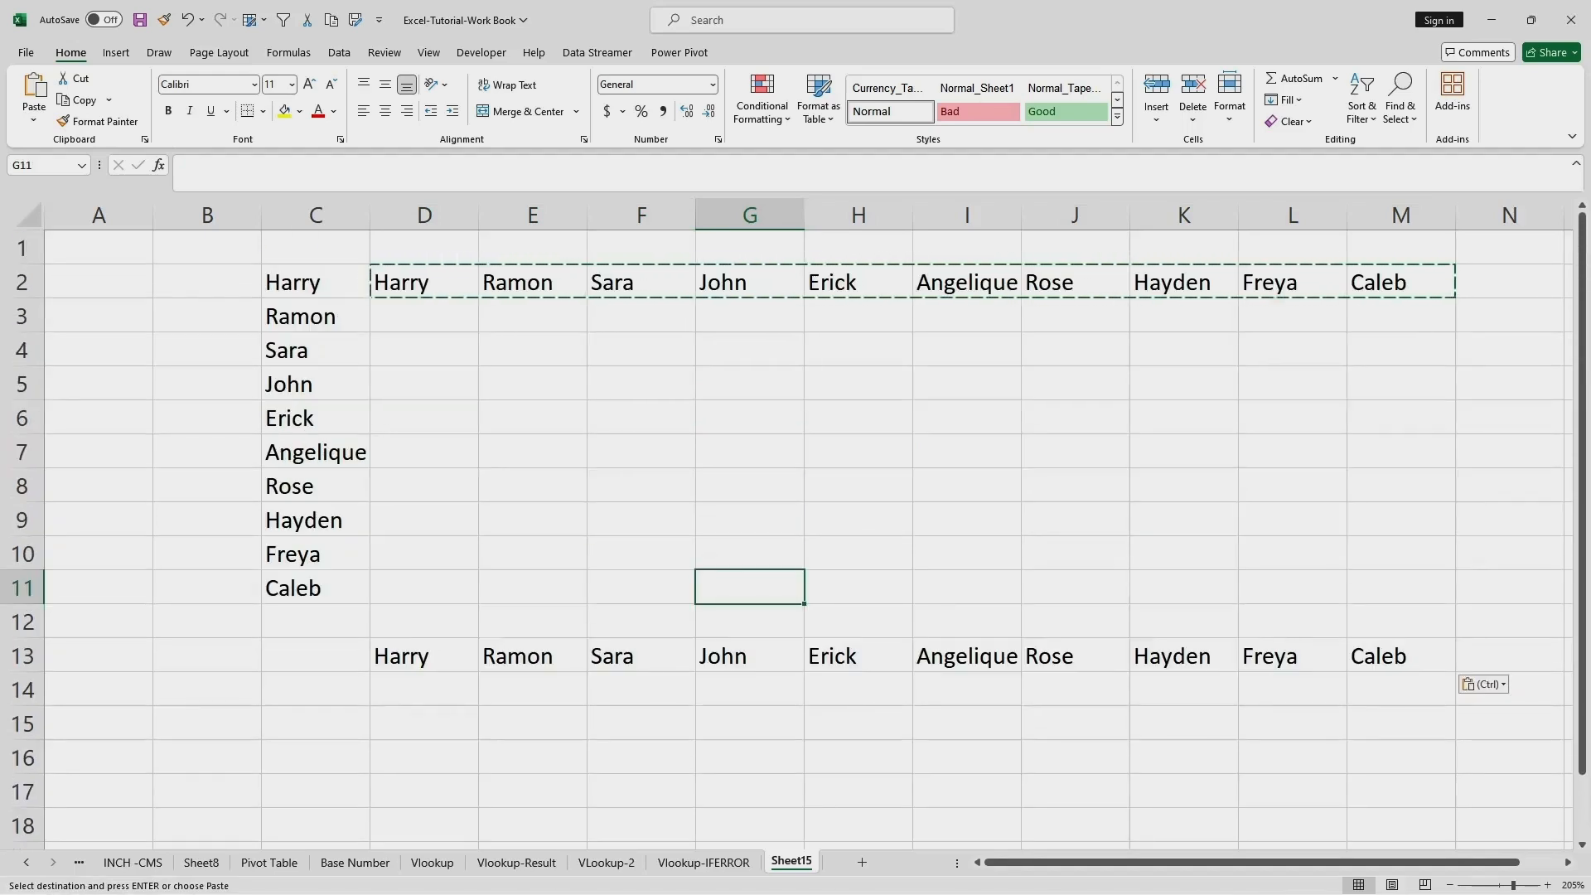
# Compare the contents of D2 and D13, and repeat the values-only paste at D13.
pyautogui.click(424, 282)
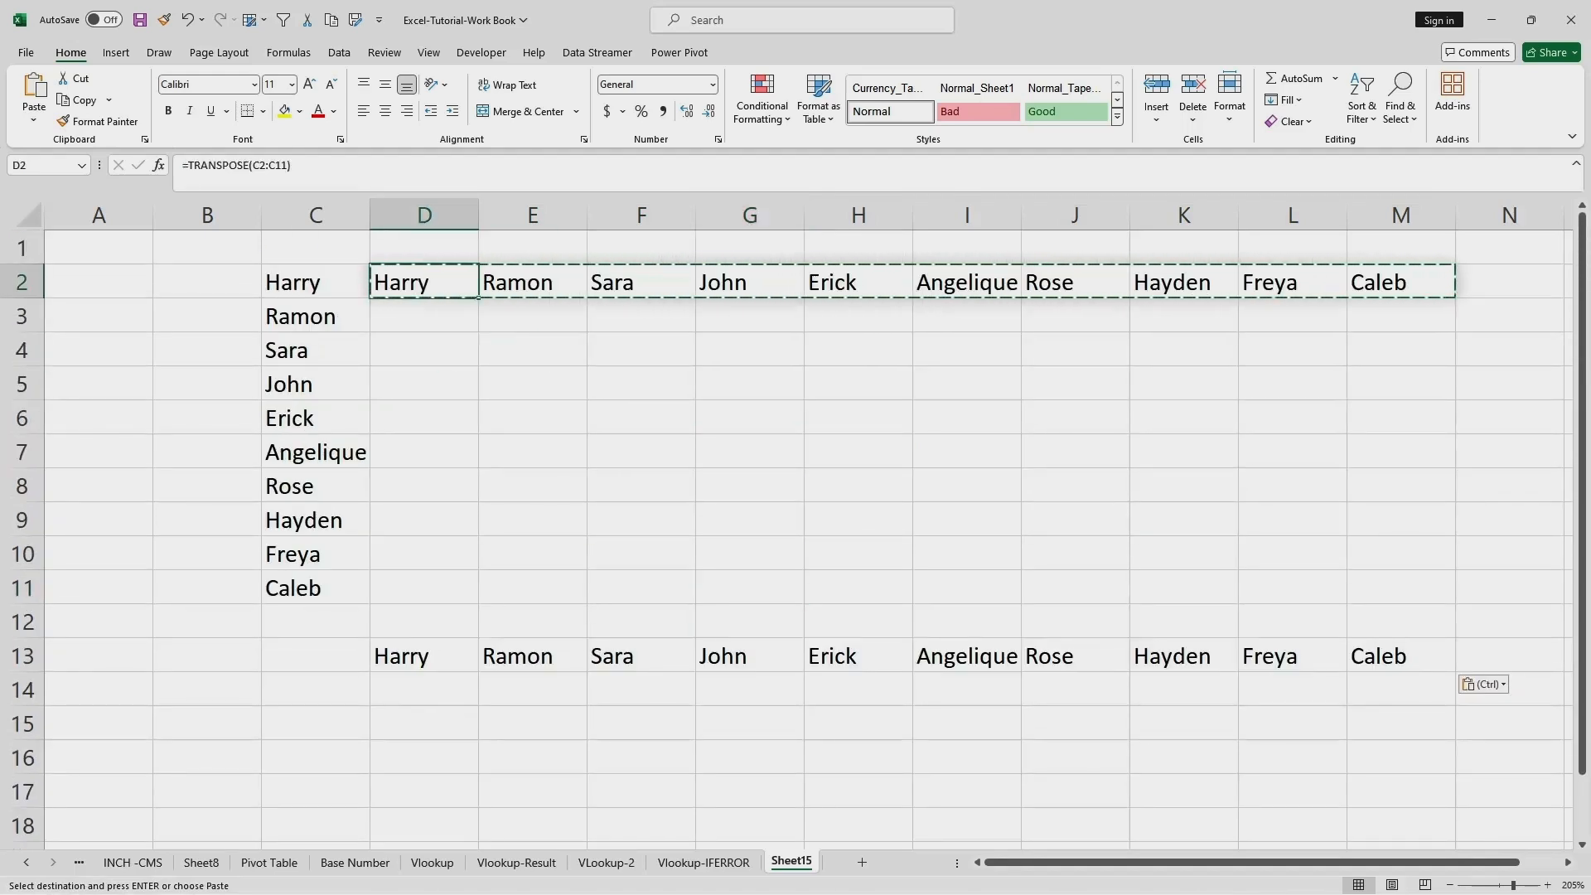
pyautogui.click(425, 656)
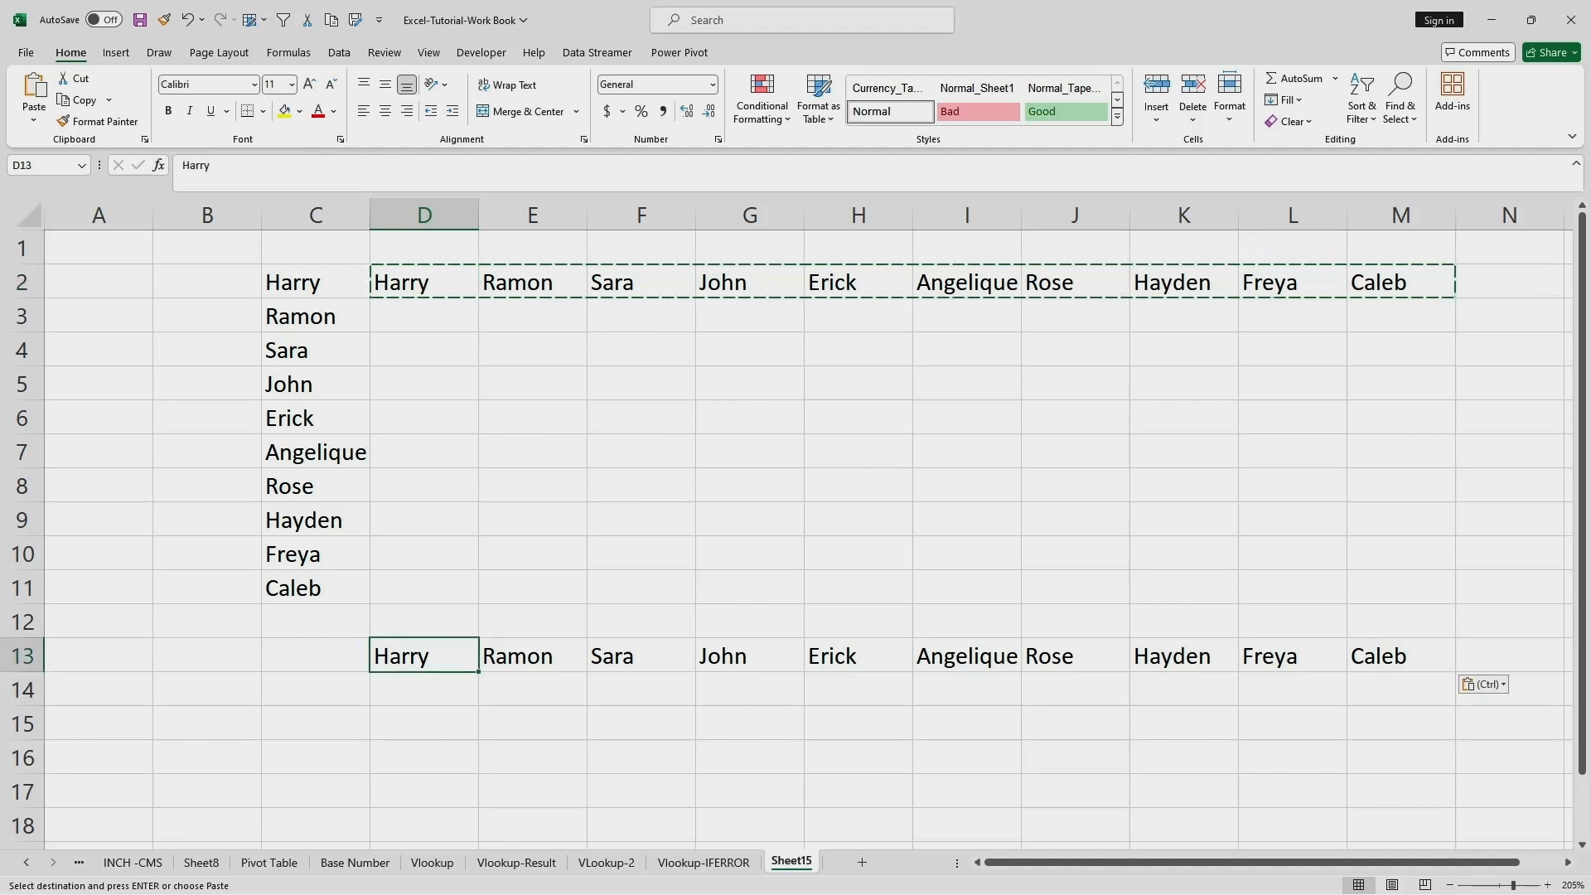
pyautogui.scroll(-2, 796, 530)
pyautogui.rightClick(410, 453)
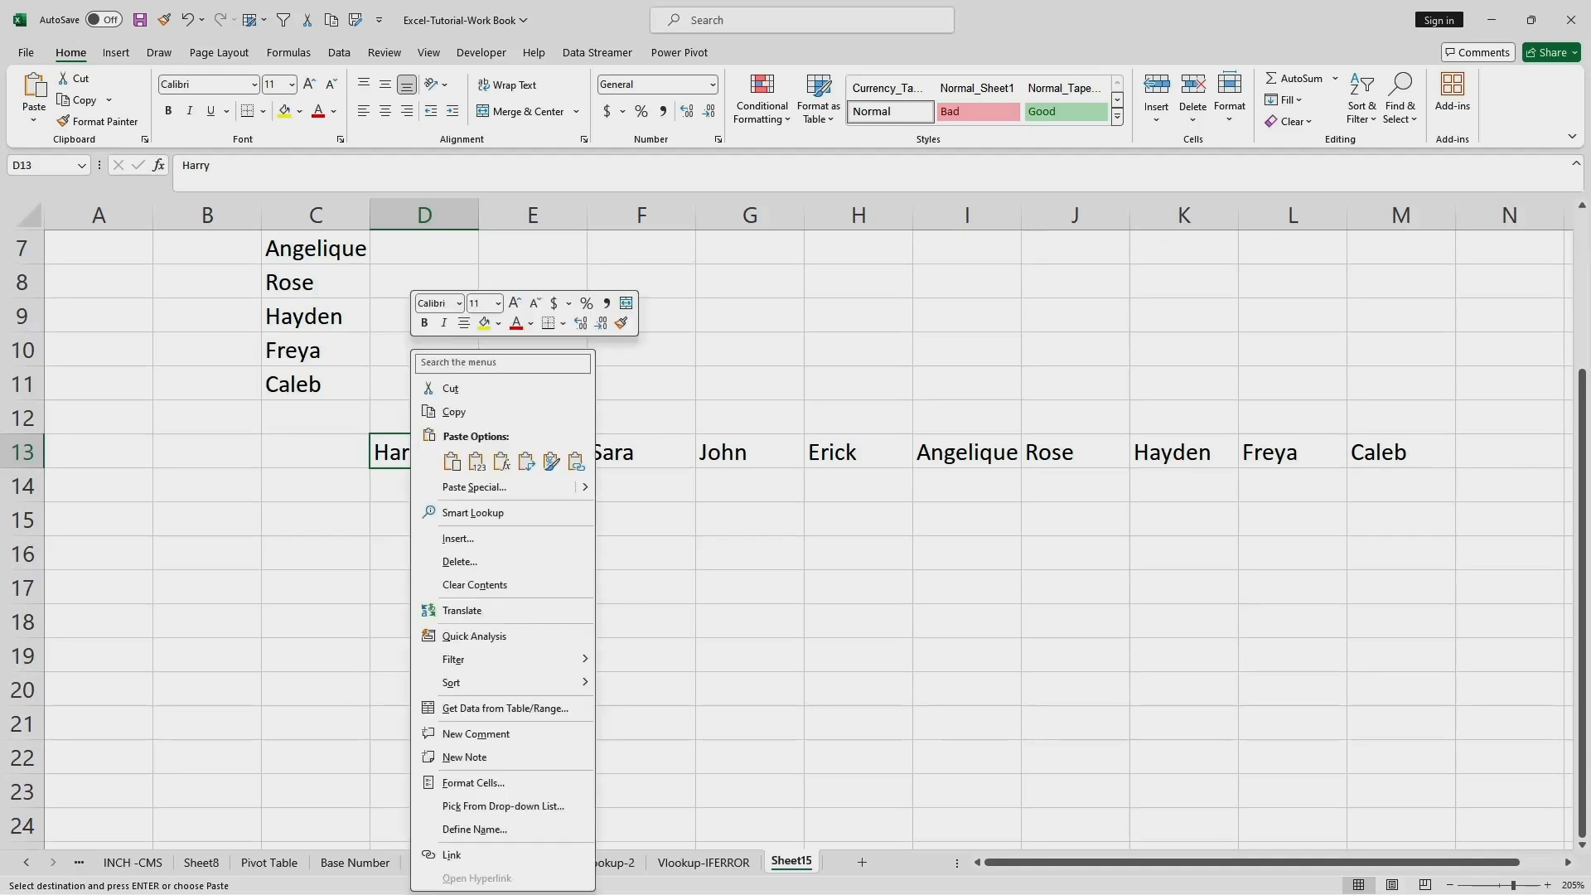
pyautogui.click(477, 461)
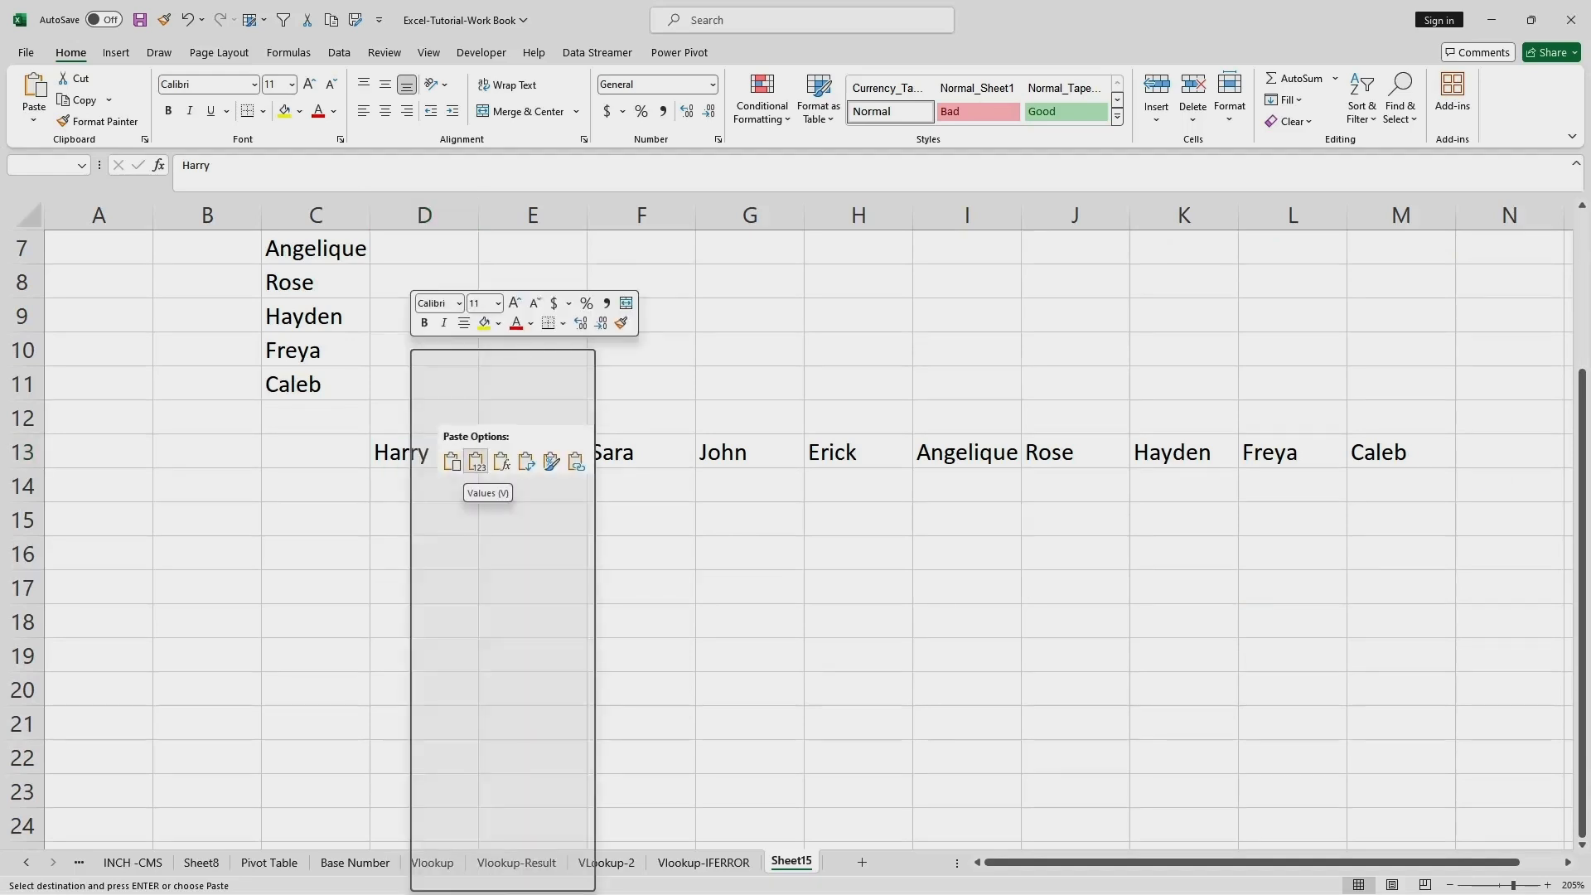
pyautogui.scroll(2, 796, 530)
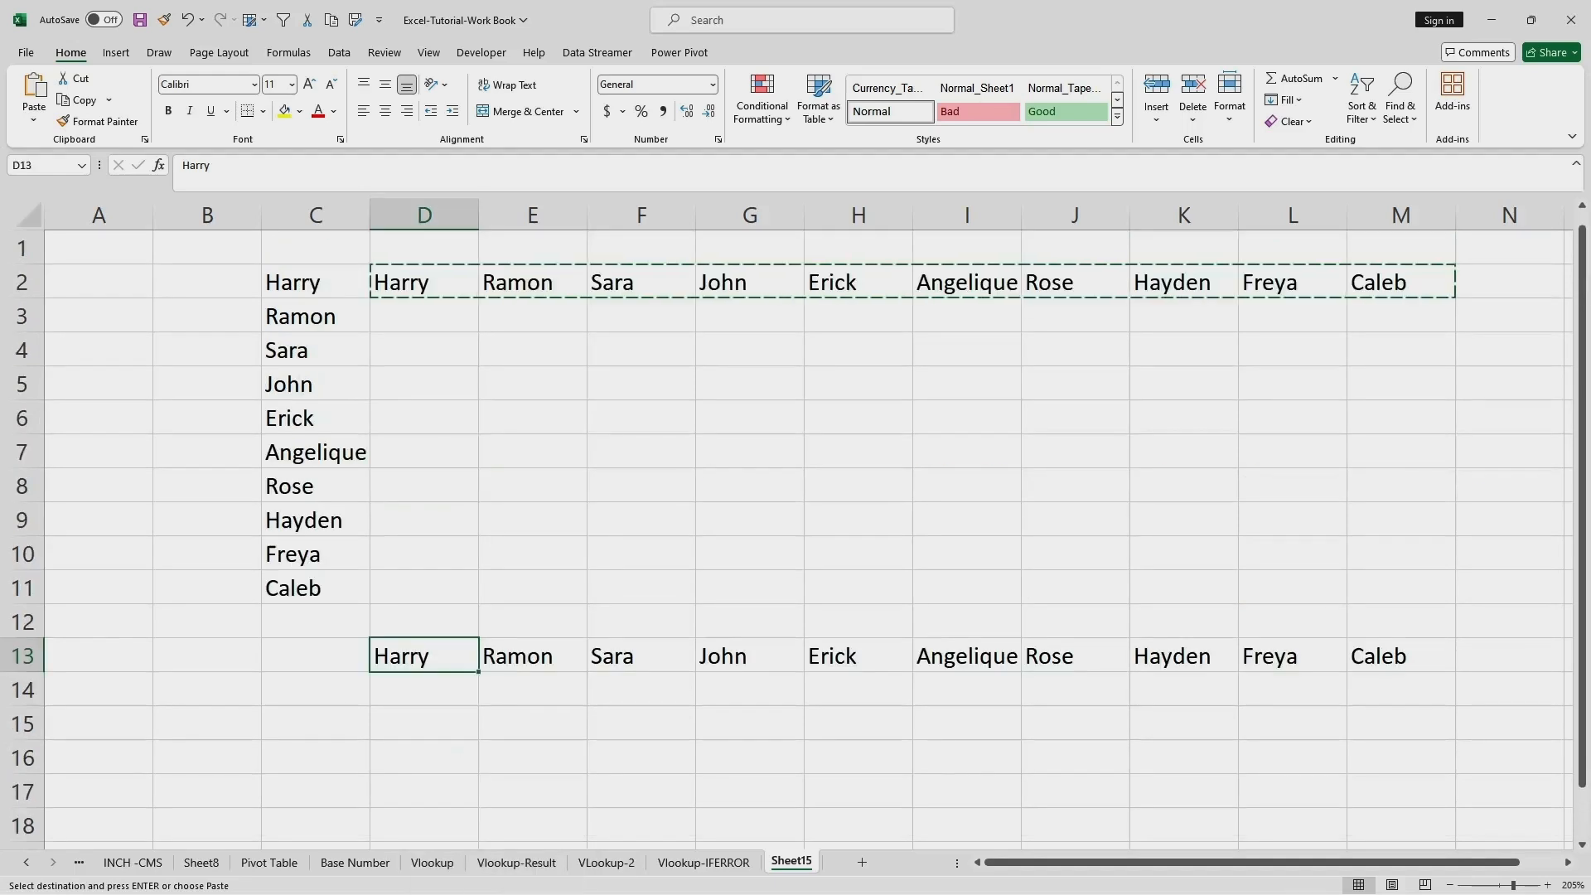
# Delete the original vertical list of names in C2:C11.
pyautogui.click(315, 215)
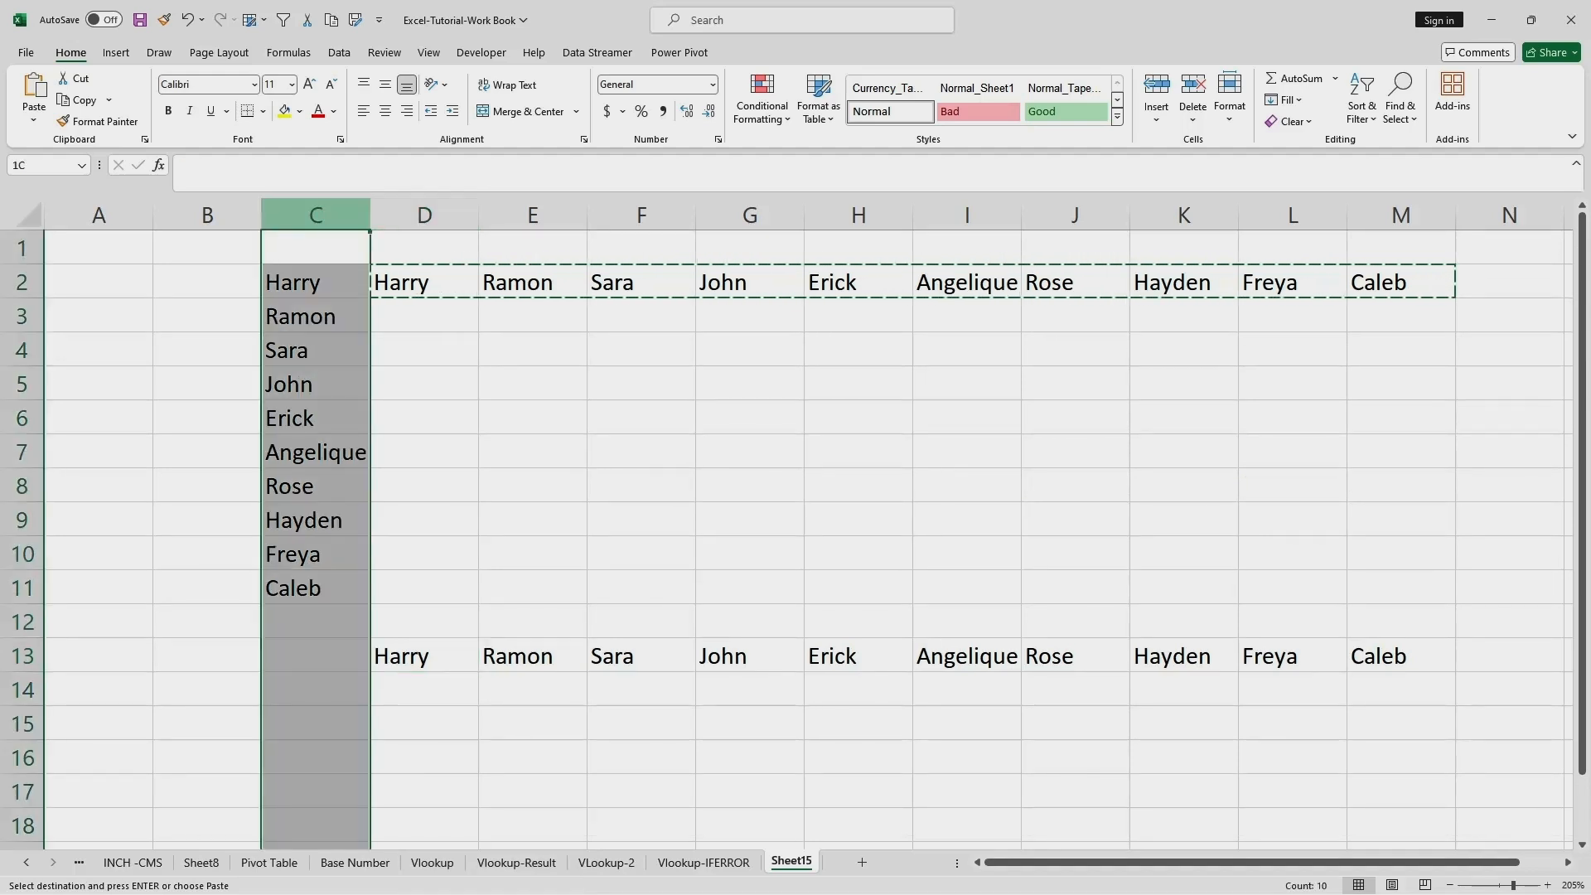
pyautogui.click(316, 385)
pyautogui.moveTo(316, 282); pyautogui.dragTo(316, 587)
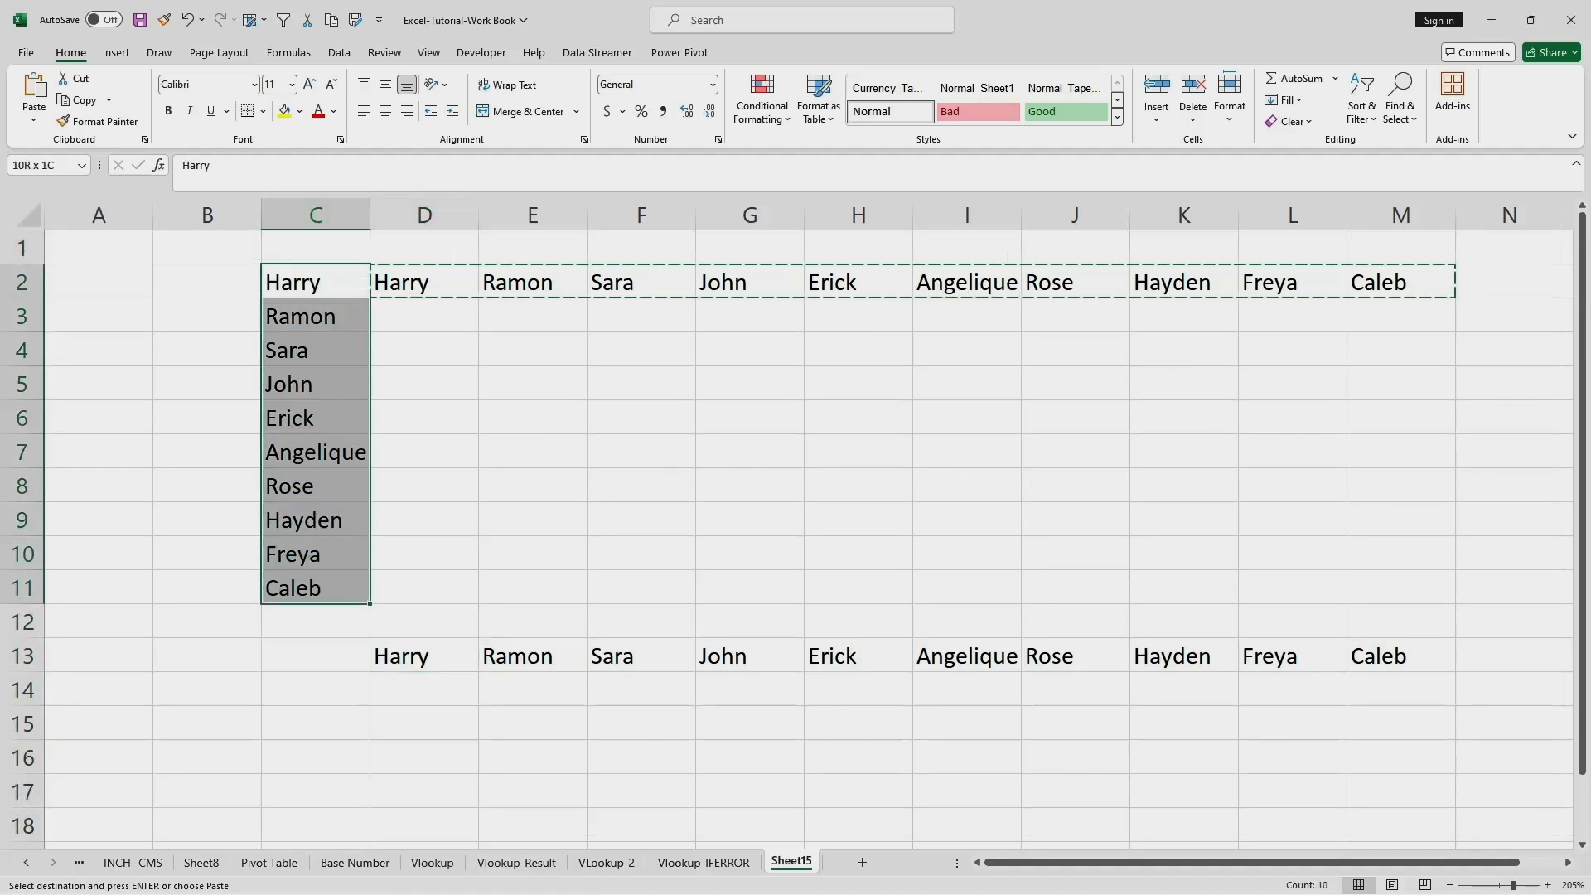
pyautogui.press('Delete')
pyautogui.click(424, 486)
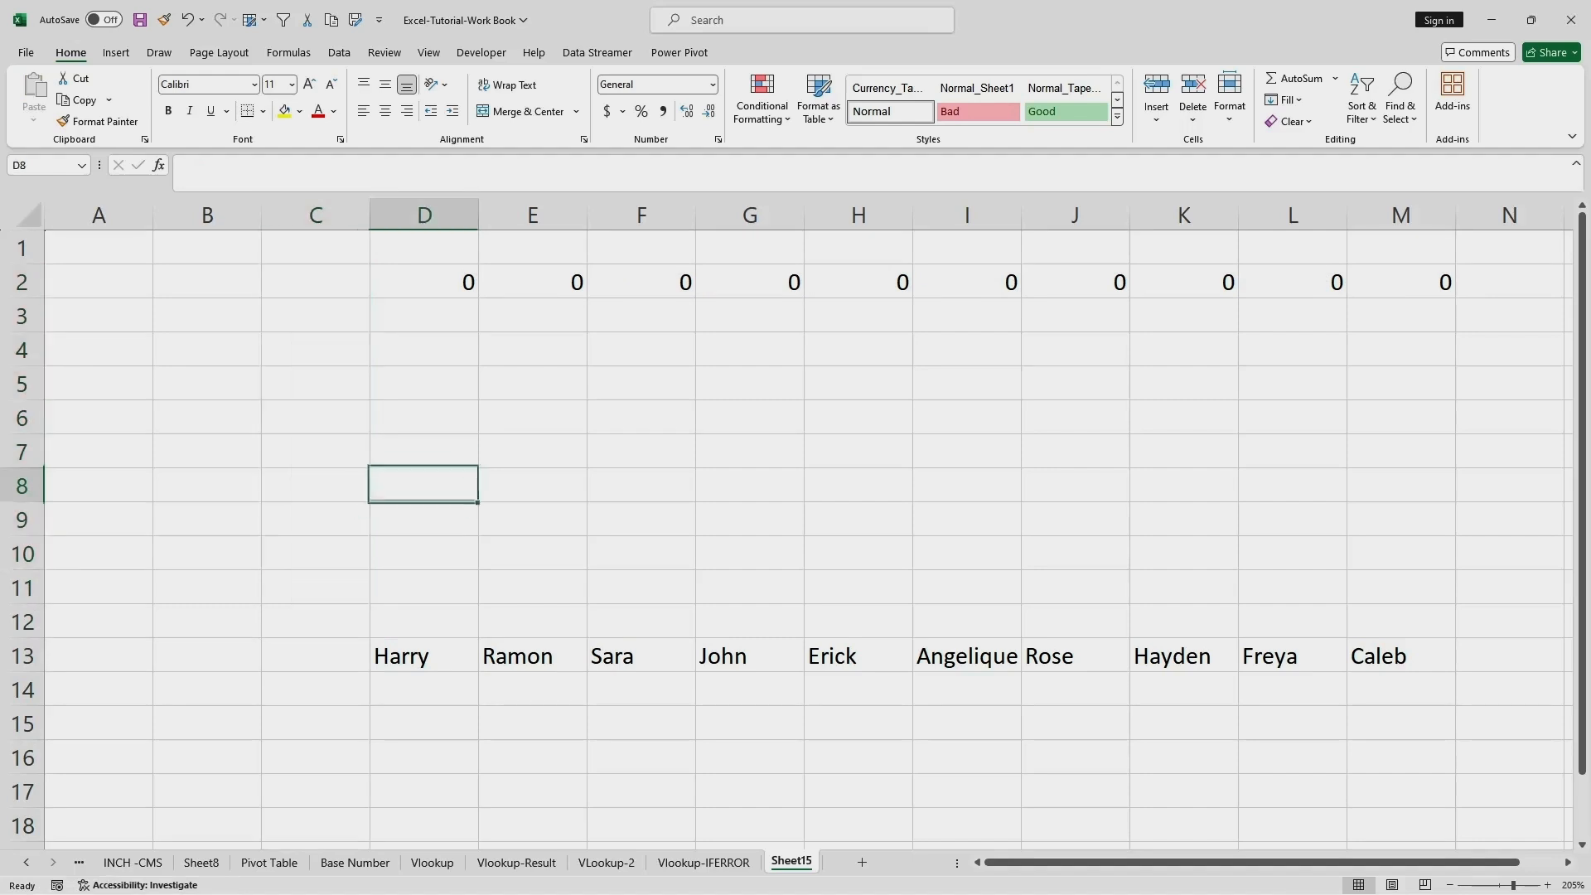
# Clear the TRANSPOSE formula row in D2:M2.
pyautogui.click(424, 216)
pyautogui.click(425, 316)
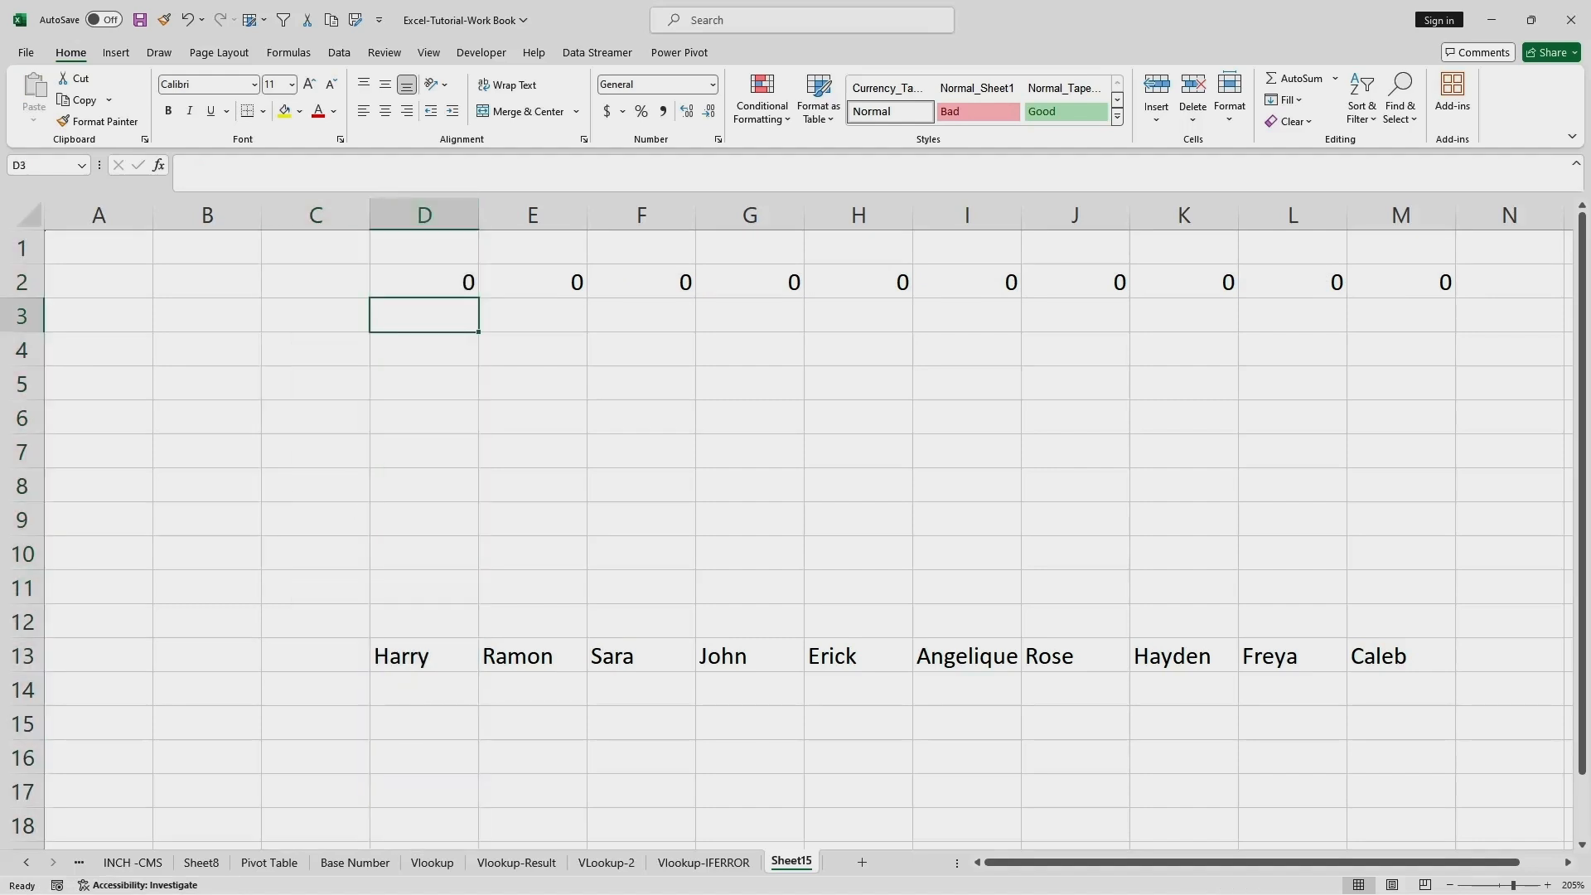
pyautogui.moveTo(424, 283); pyautogui.dragTo(1400, 283)
pyautogui.press('Delete')
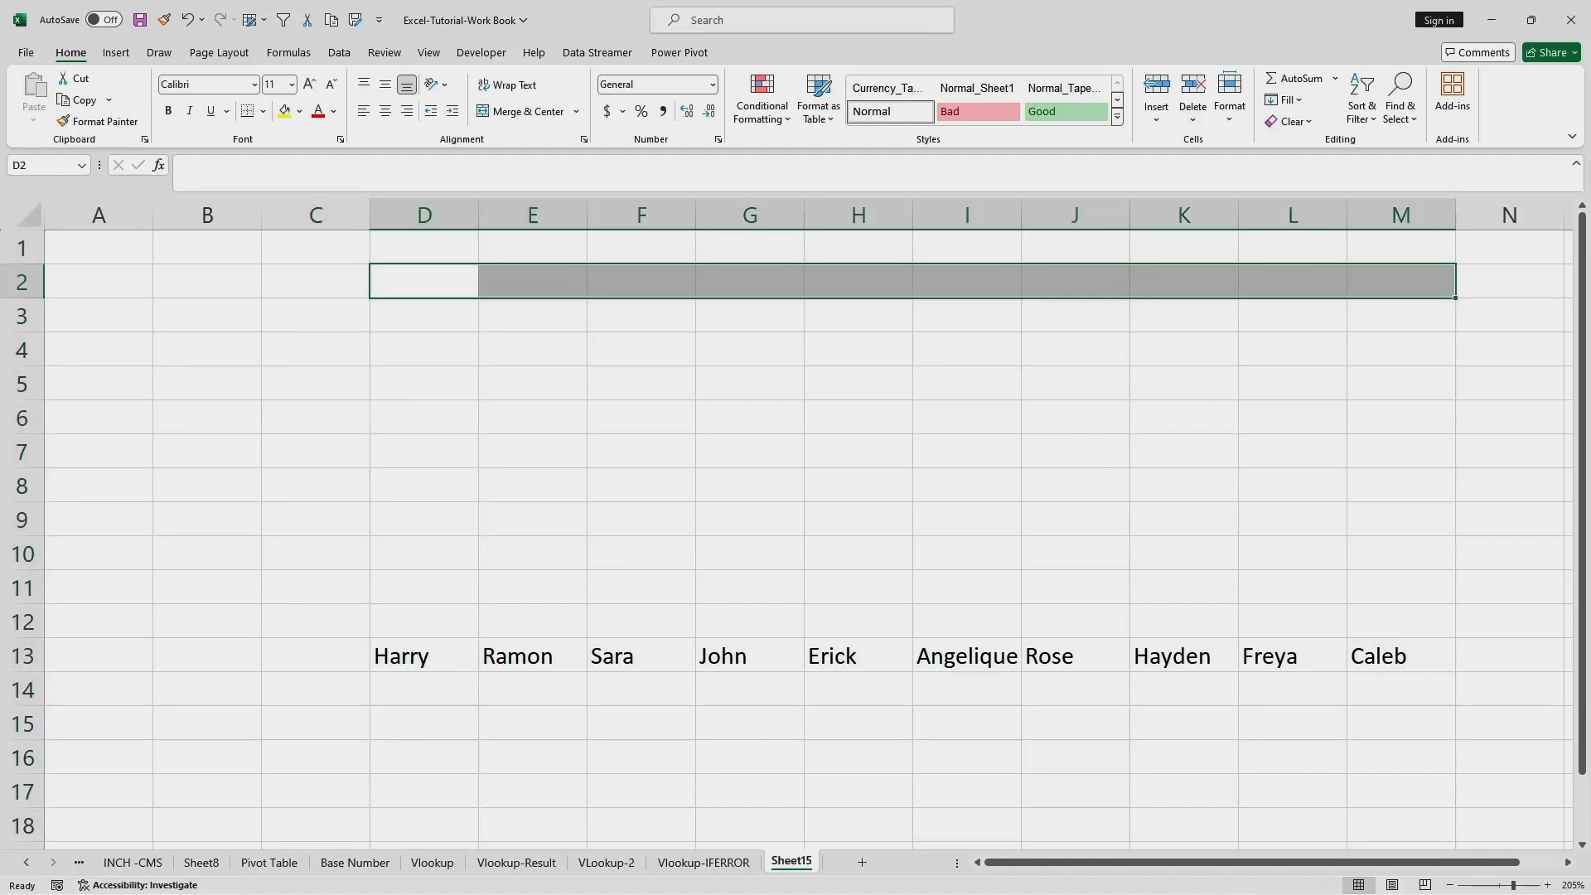
pyautogui.click(858, 553)
# Move the row of names from D13:M13 up to D2:M2.
pyautogui.moveTo(424, 655); pyautogui.dragTo(1400, 656)
pyautogui.hotkey('ctrl', 'c')
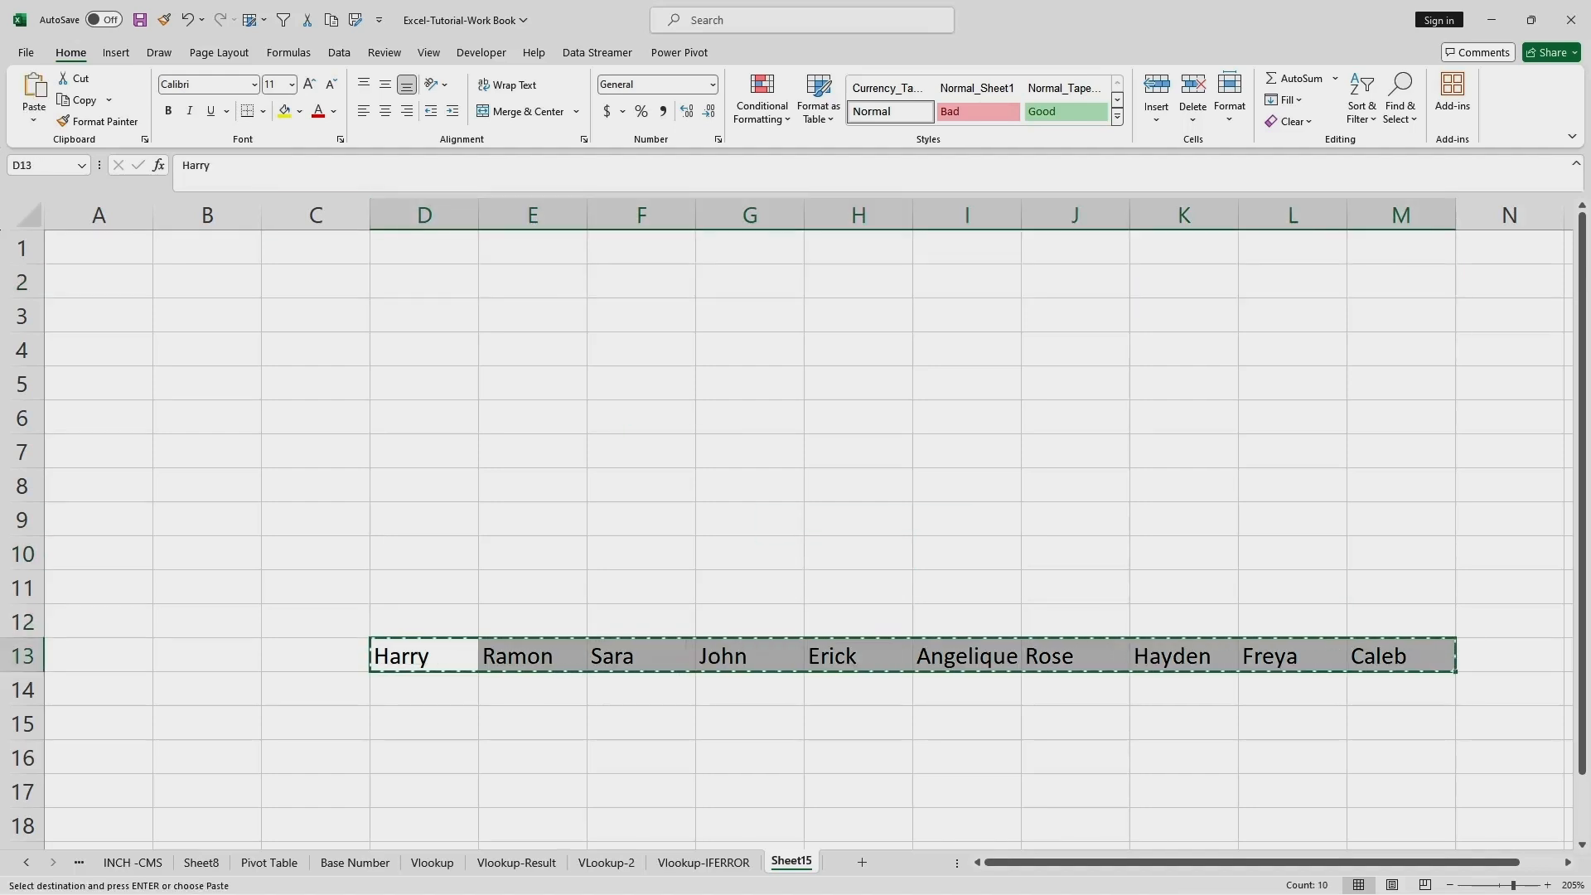
pyautogui.click(424, 282)
pyautogui.hotkey('ctrl', 'v')
pyautogui.click(316, 248)
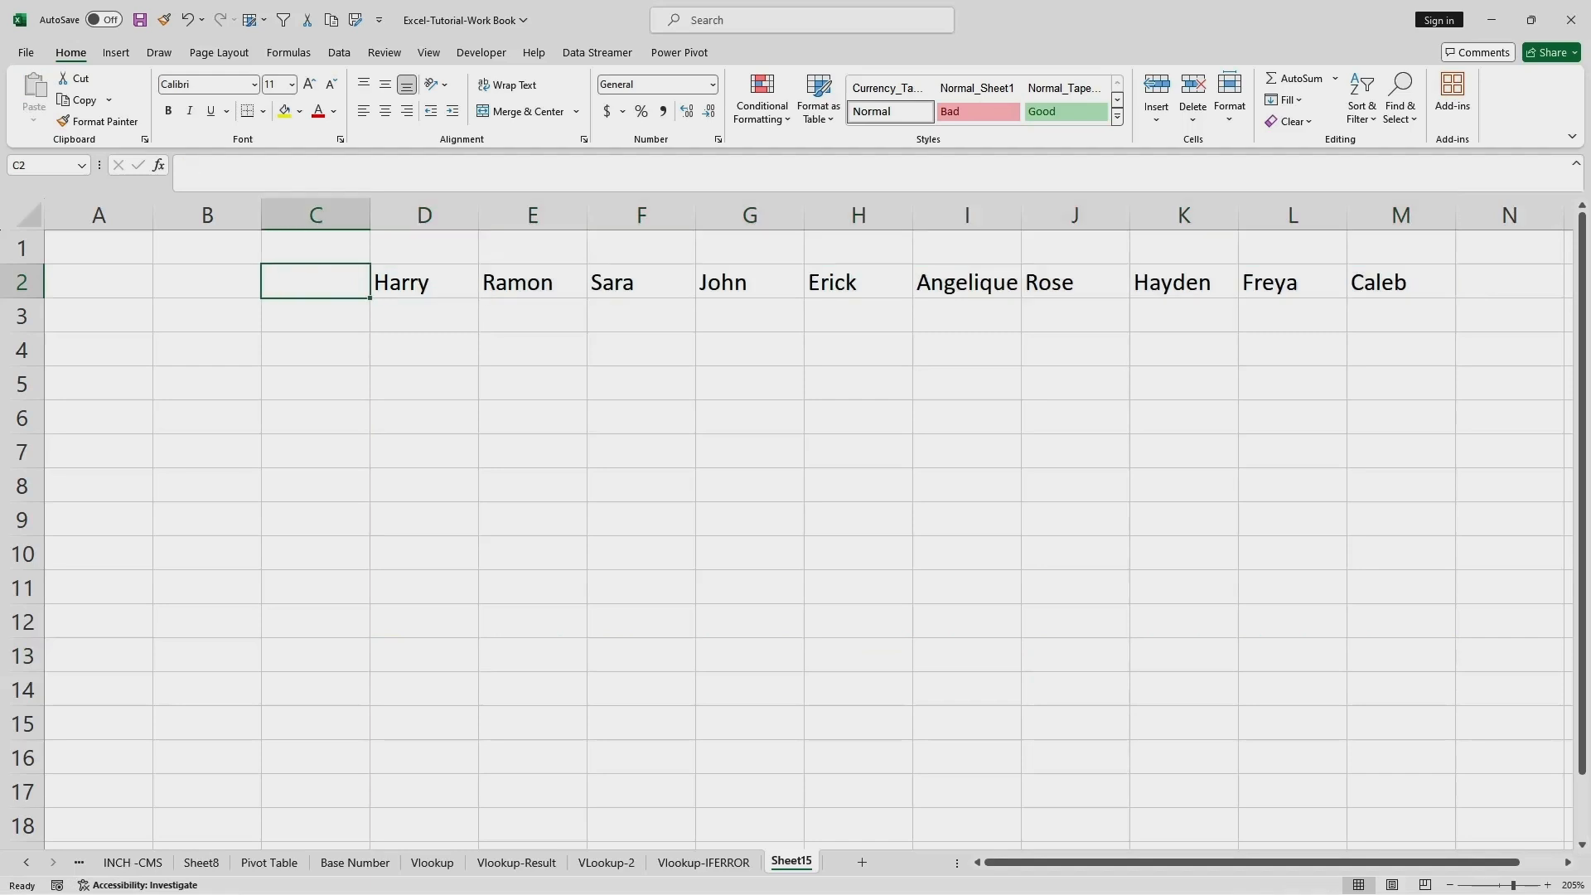
# Merge and center D1:M1 above the names and enter the heading "Friends" in it.
pyautogui.moveTo(424, 248); pyautogui.dragTo(1401, 248)
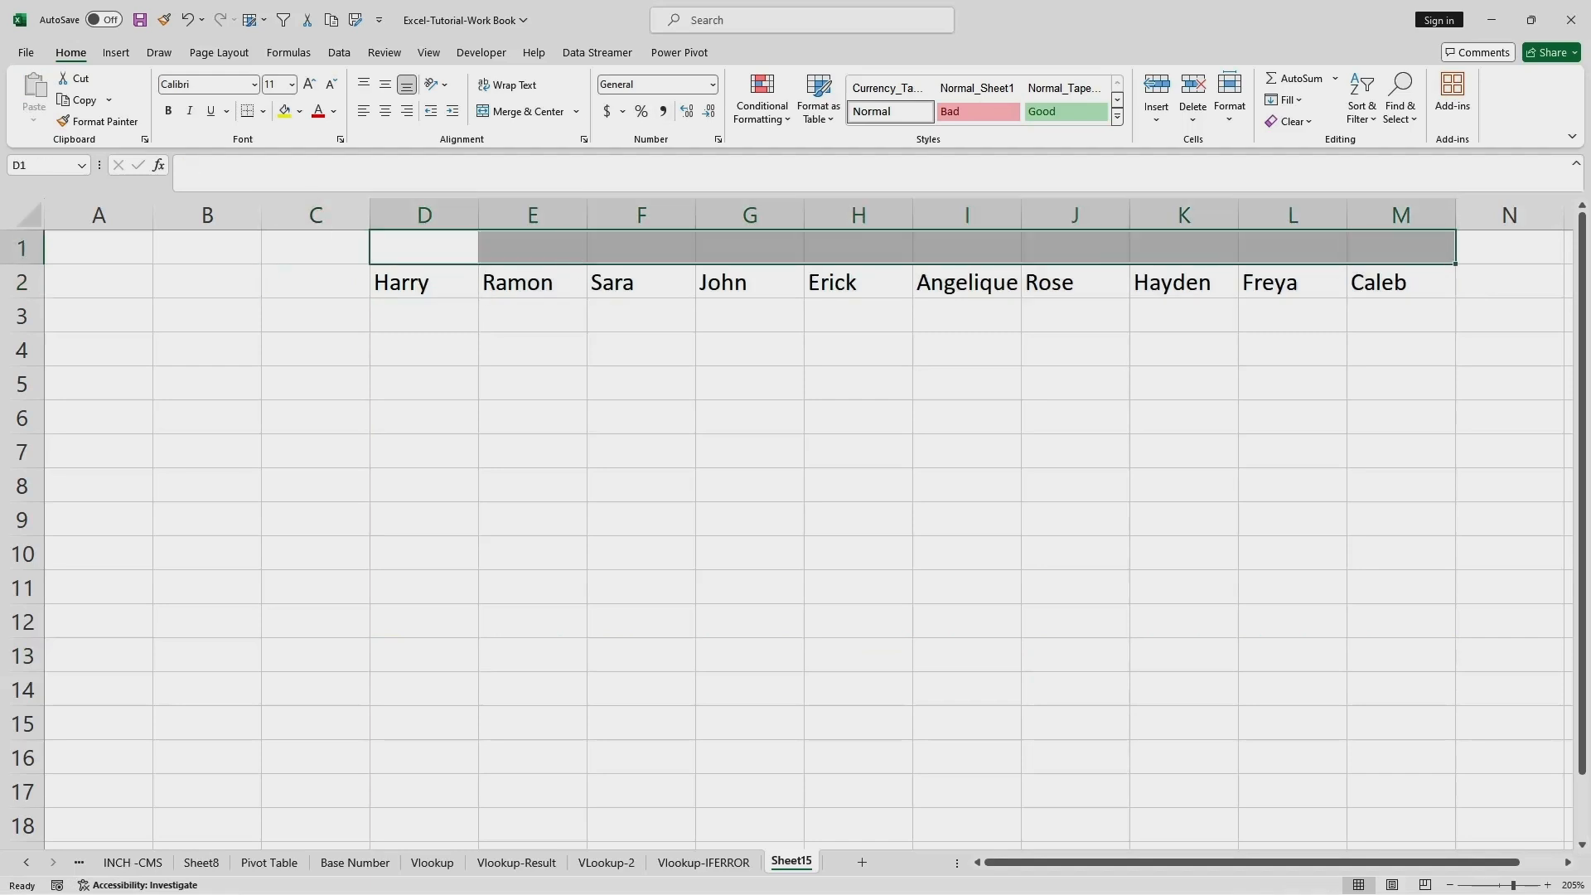
pyautogui.click(521, 111)
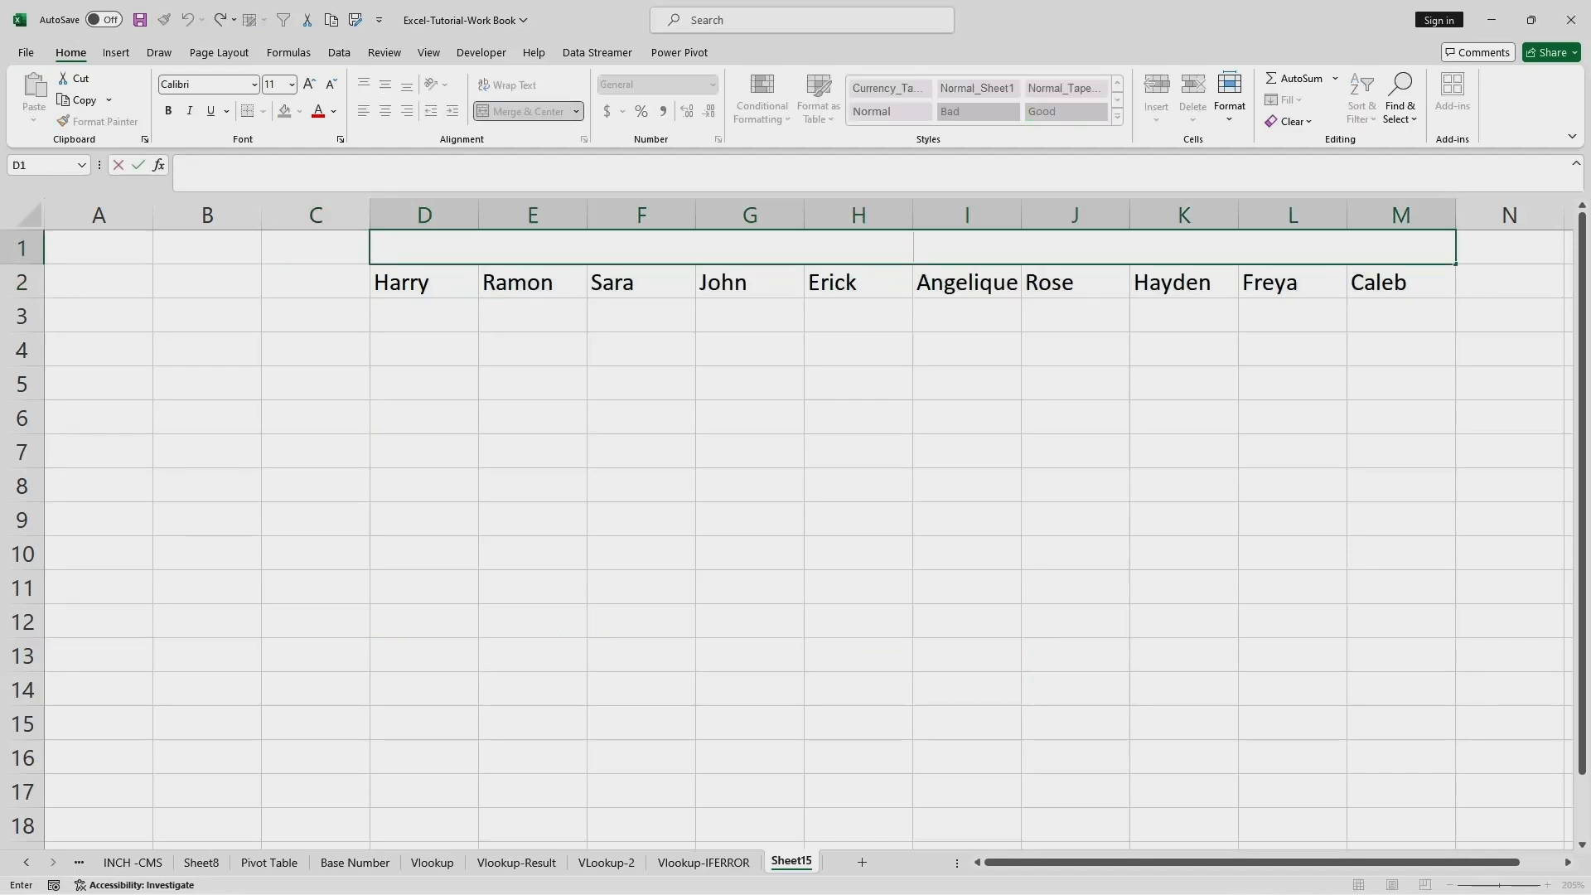
pyautogui.write('Firen')
pyautogui.write('ds')
pyautogui.press('BackSpace')
pyautogui.press('BackSpace')
pyautogui.press('BackSpace')
pyautogui.press('BackSpace')
pyautogui.press('BackSpace')
pyautogui.press('BackSpace')
pyautogui.write('f')
pyautogui.press('BackSpace')
pyautogui.write('riends')
pyautogui.click(858, 419)
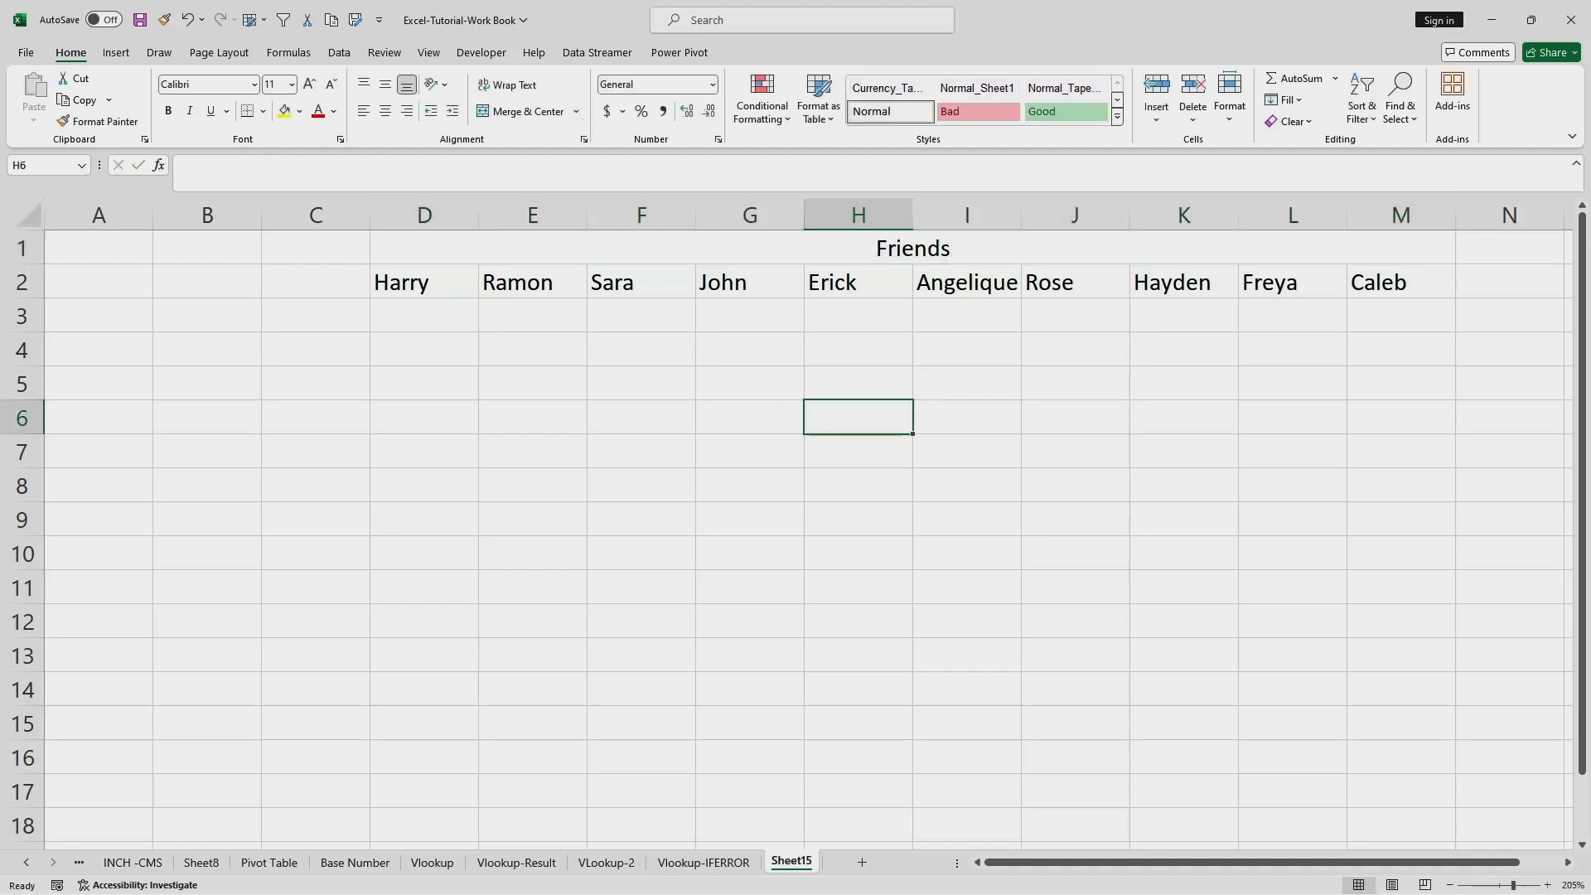
# Give the merged "Friends" heading a light green fill and make its text bold.
pyautogui.click(858, 248)
pyautogui.click(299, 111)
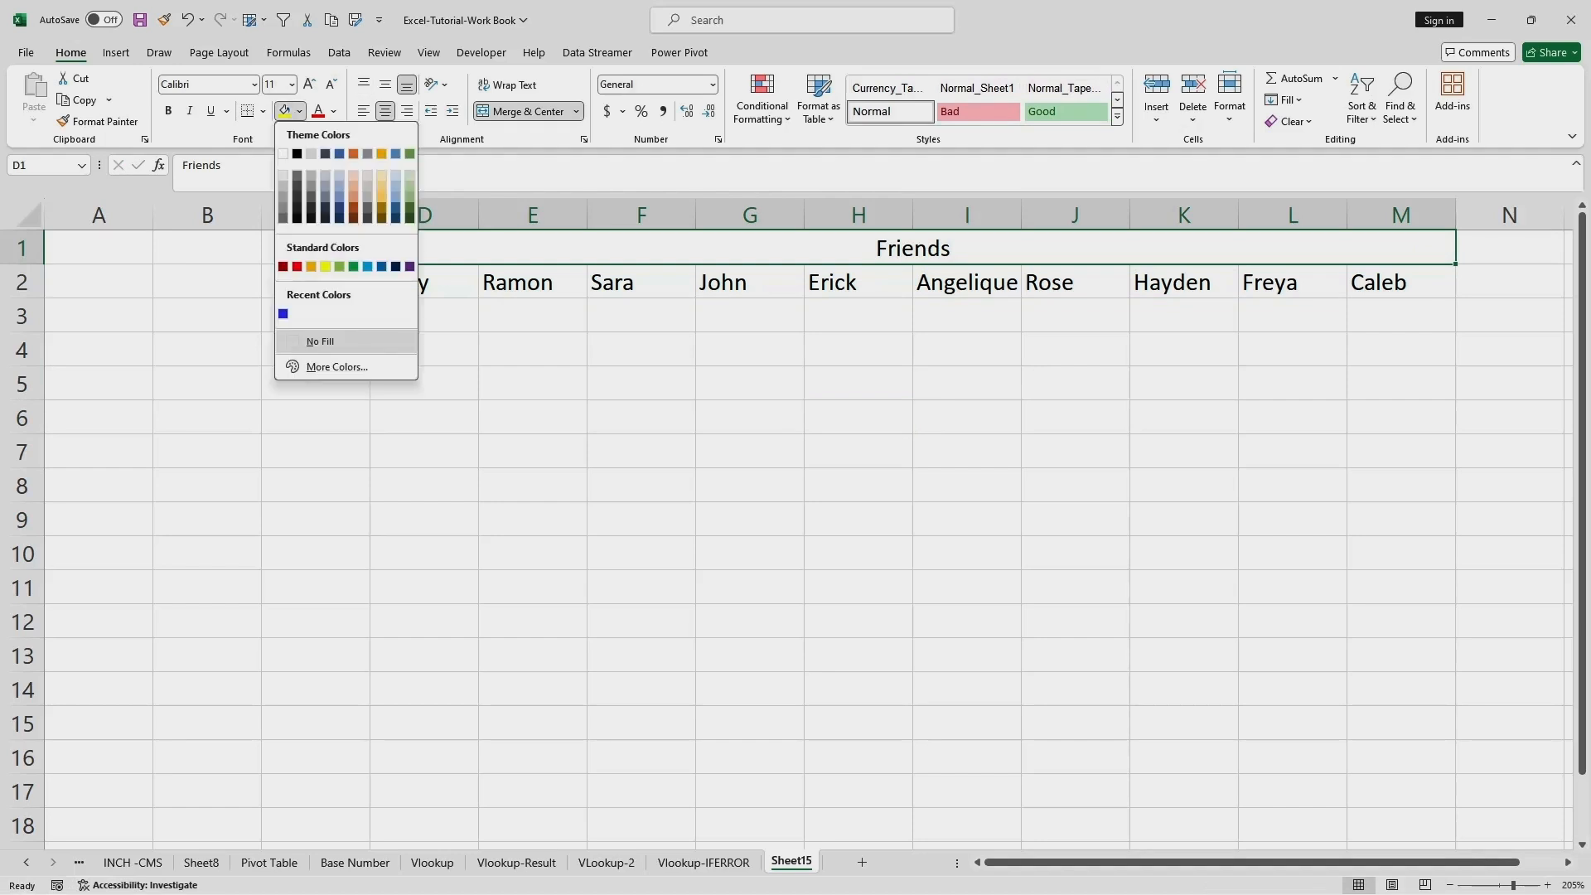
pyautogui.click(339, 266)
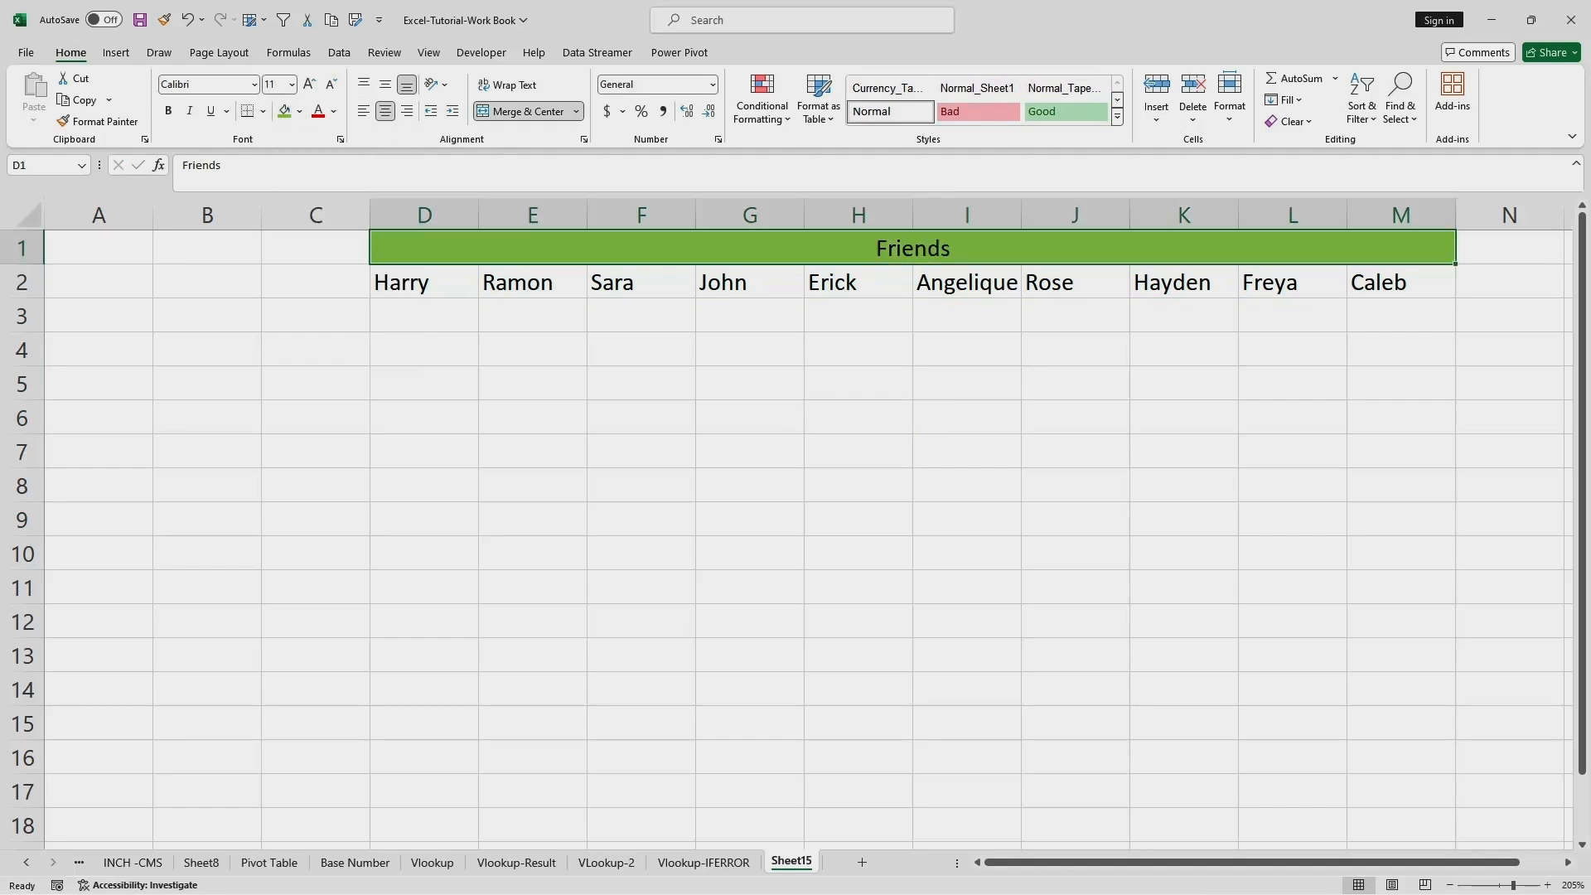
pyautogui.hotkey('ctrl', 'b')
pyautogui.click(750, 452)
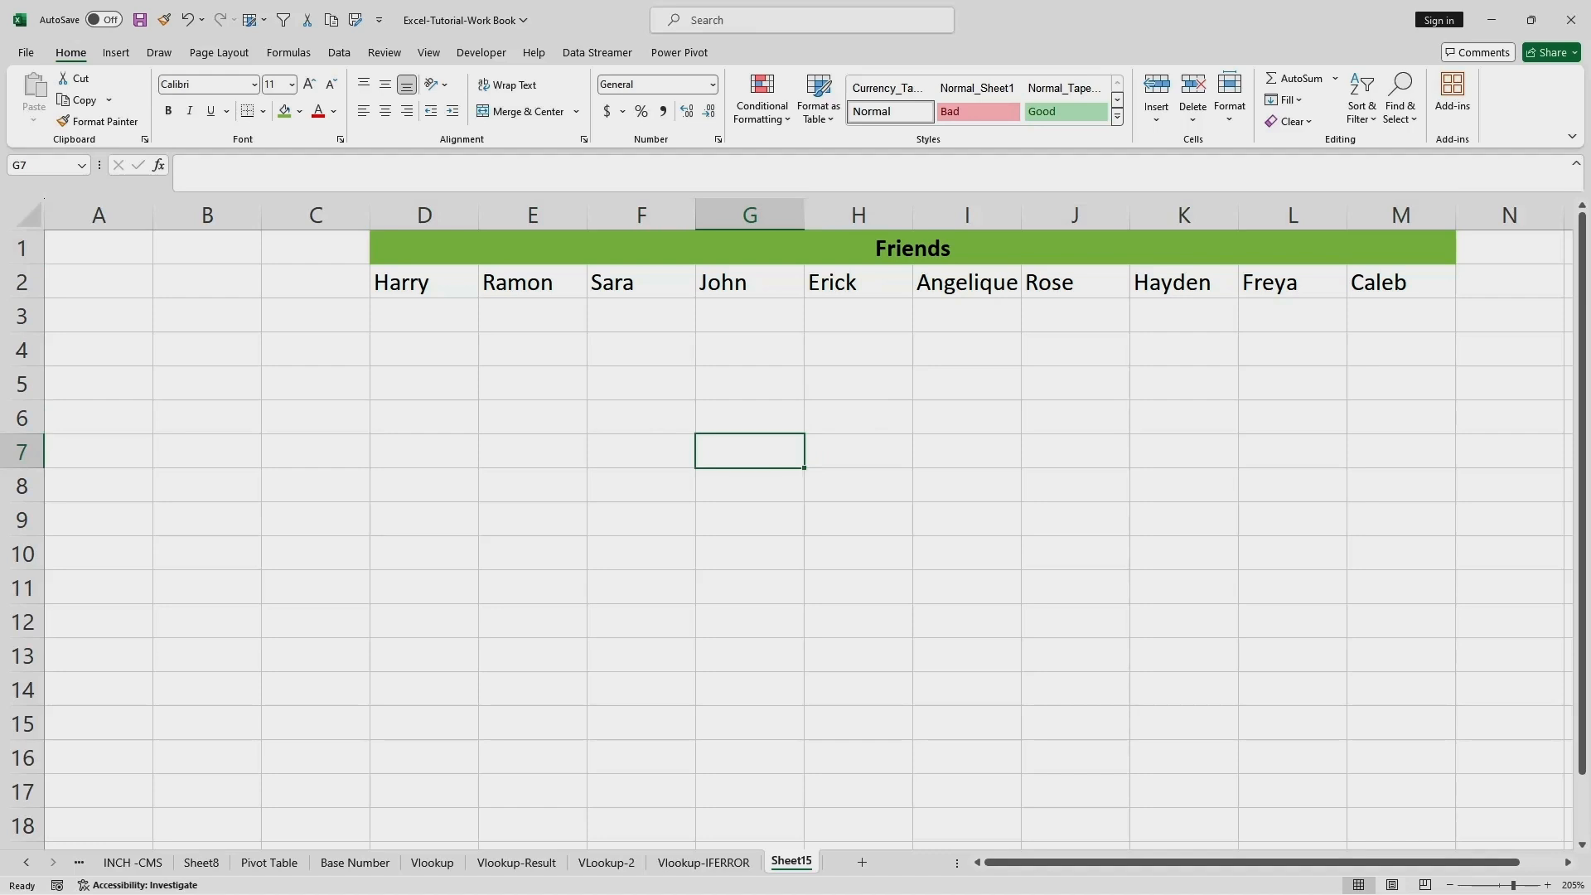
# Enter the column headings "Expense" in B2 and "Amount" in C2, beside the row of names.
pyautogui.click(480, 248)
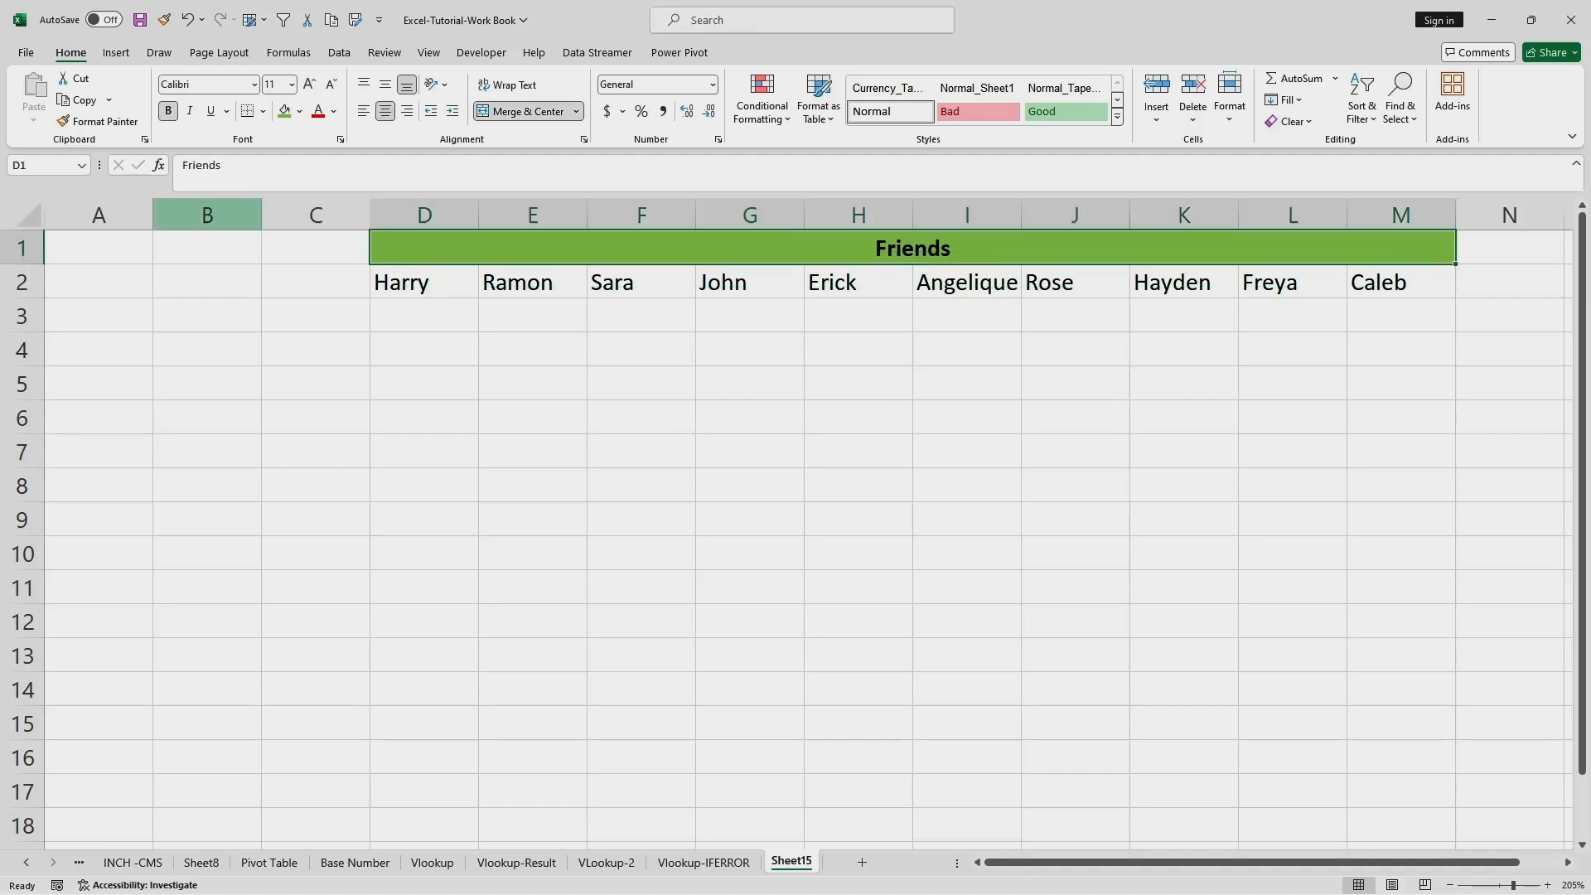
pyautogui.click(207, 350)
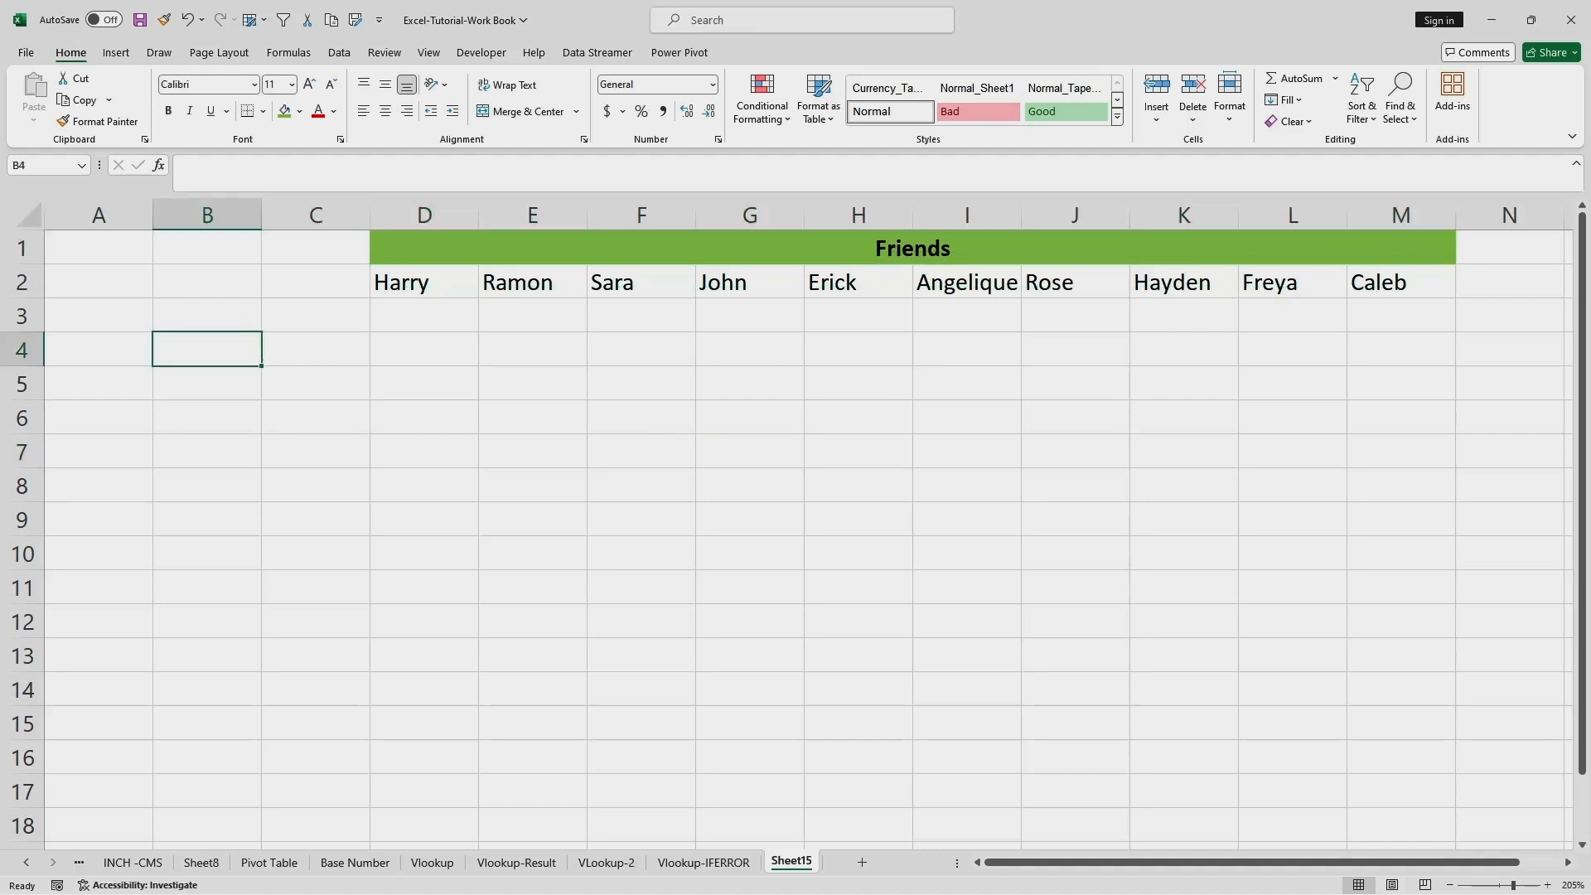
pyautogui.doubleClick(208, 281)
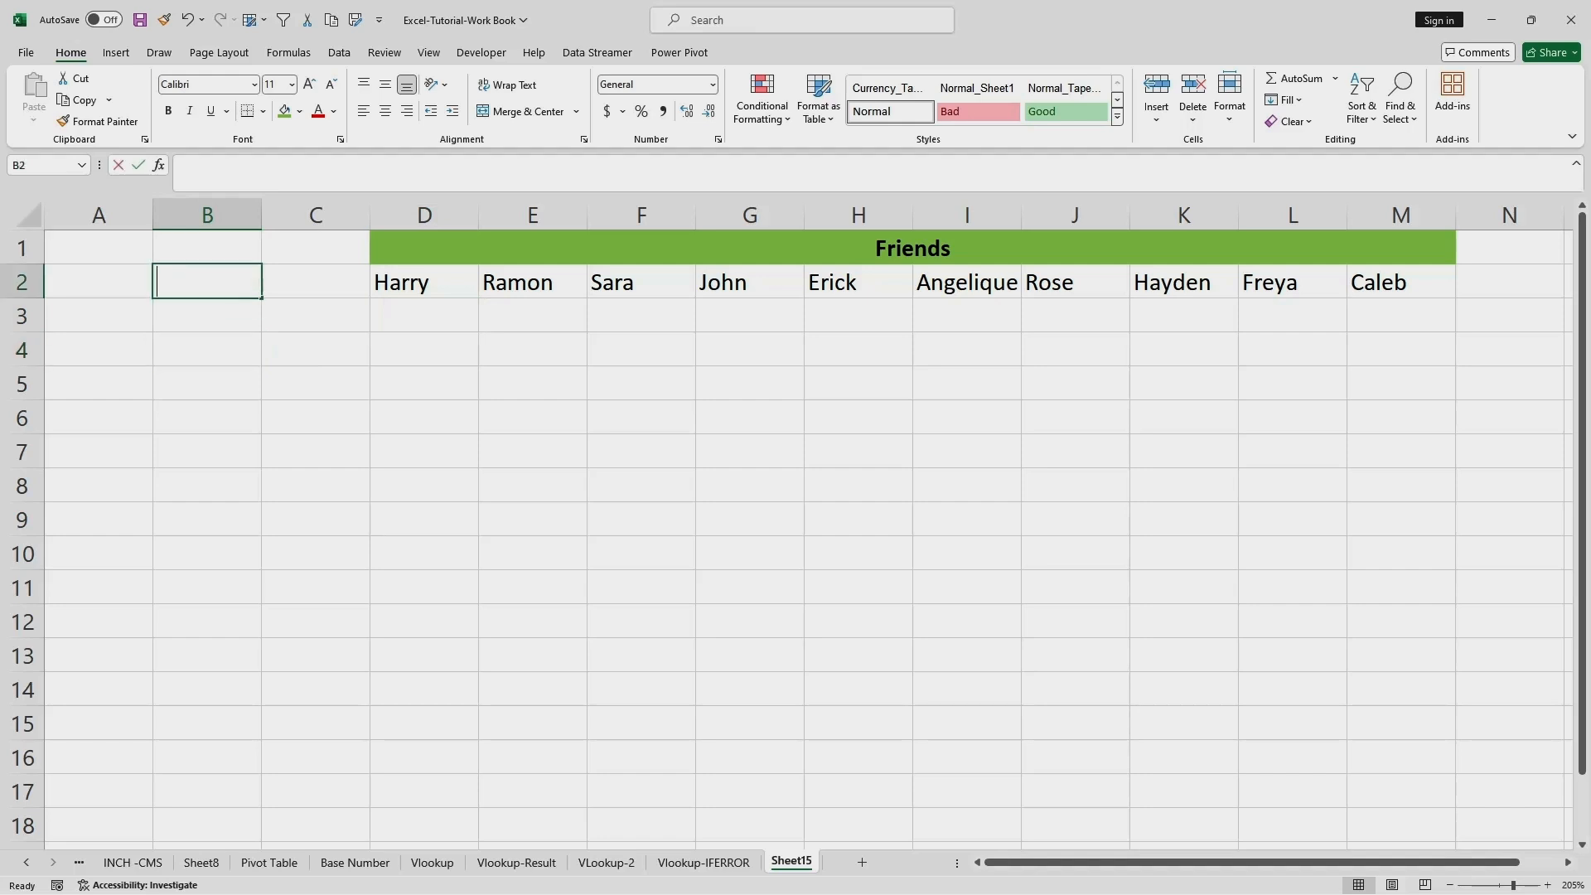
pyautogui.write('Expes')
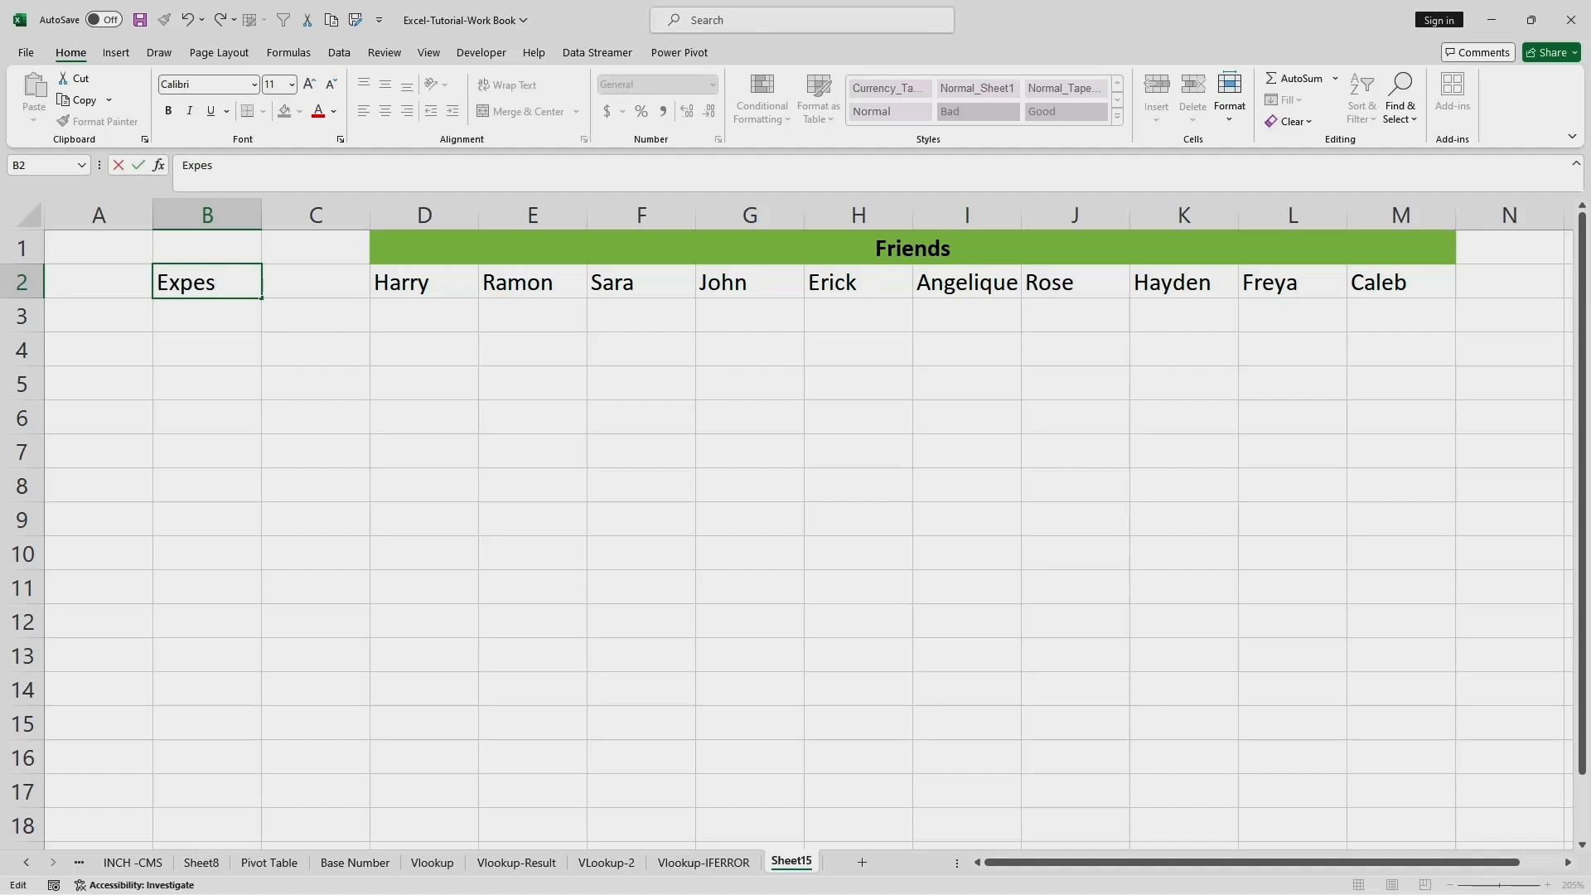
pyautogui.press('BackSpace')
pyautogui.press('BackSpace')
pyautogui.write('ense')
pyautogui.click(207, 383)
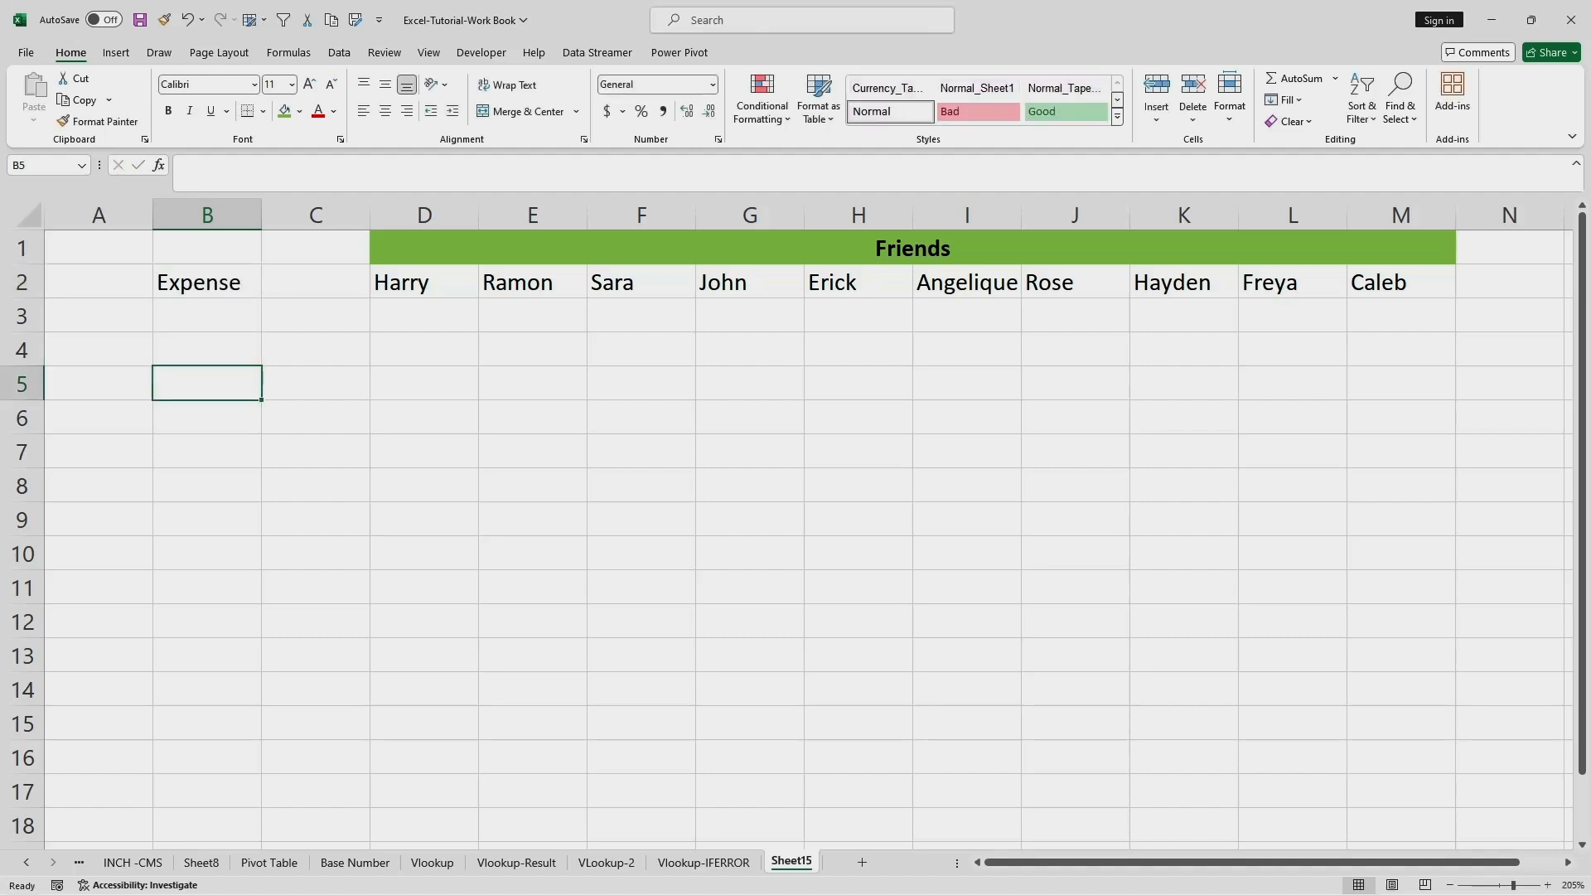
pyautogui.doubleClick(316, 282)
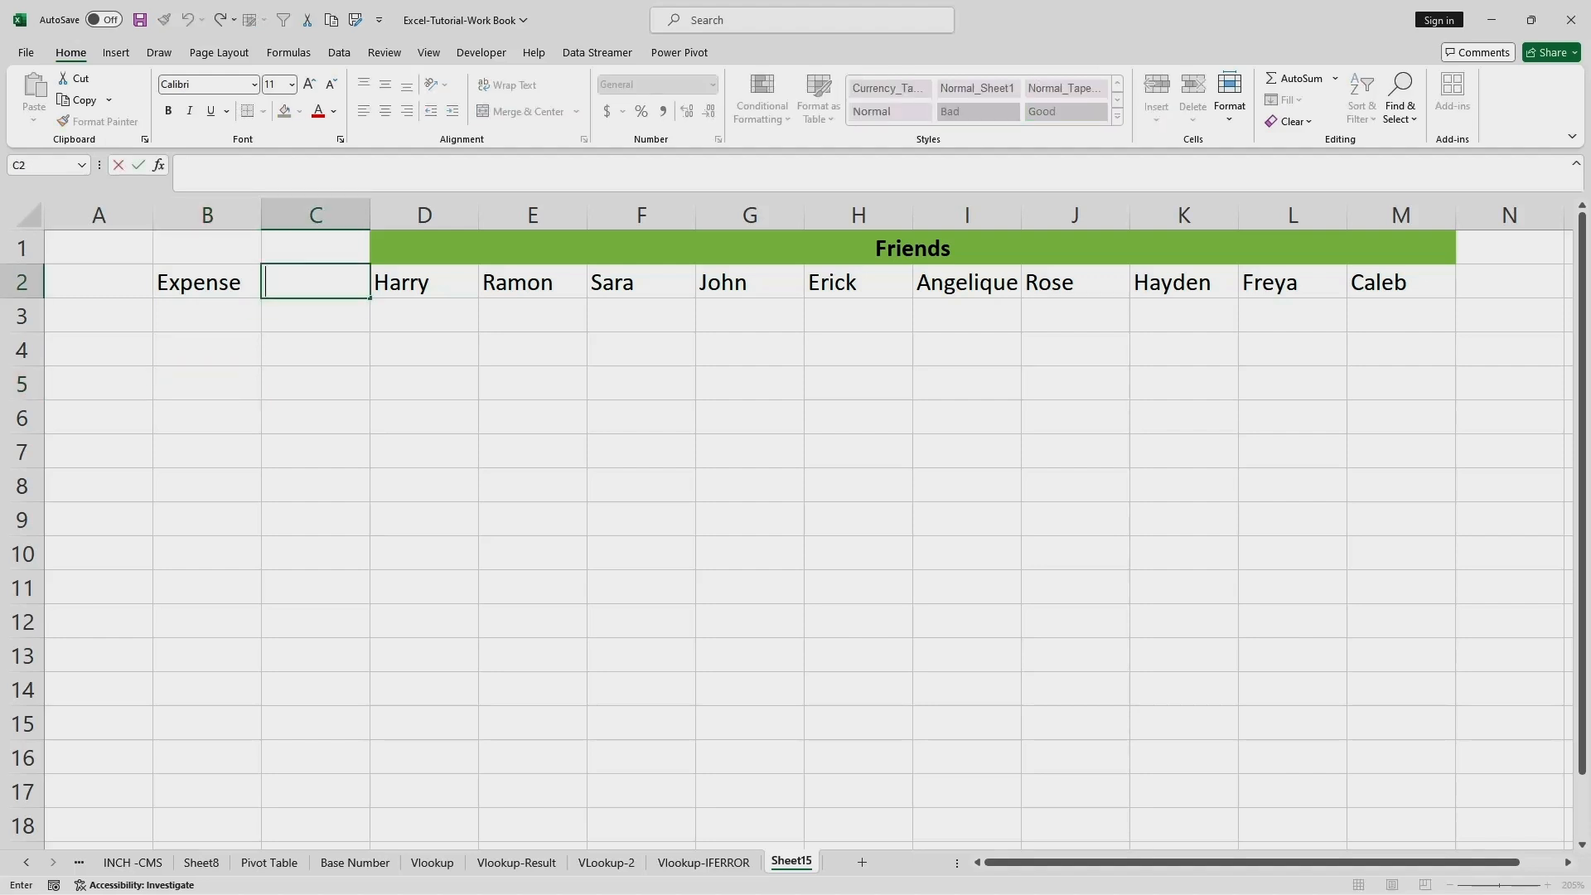
pyautogui.write('Amount')
# Change the B2 heading to "Type of Expense" and autofit the width of column B.
pyautogui.doubleClick(159, 283)
pyautogui.write('Type i')
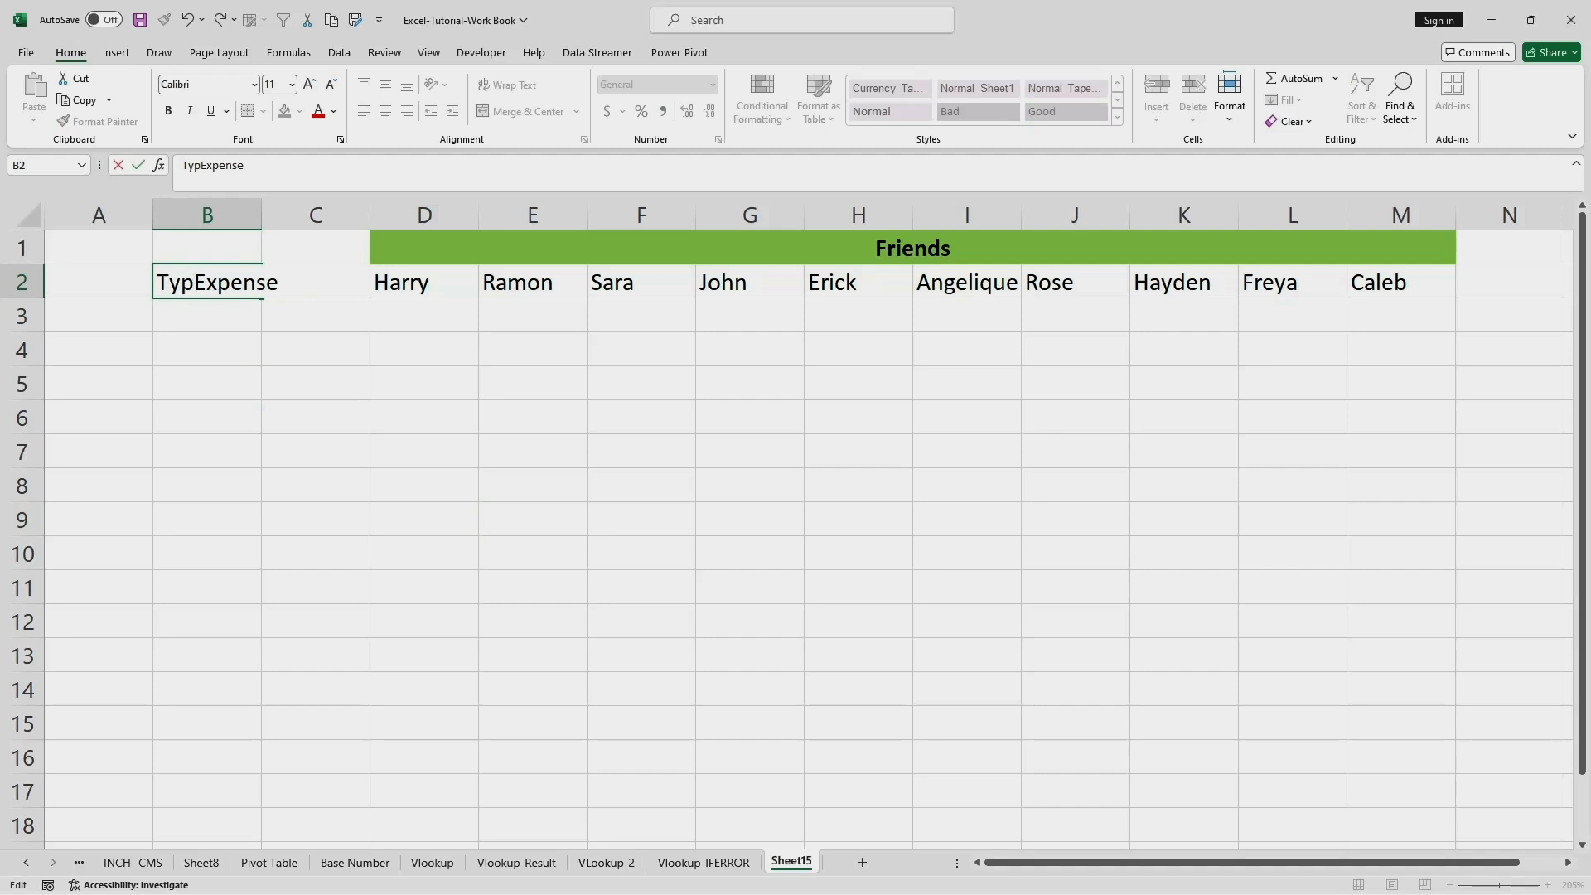
pyautogui.write('f ==')
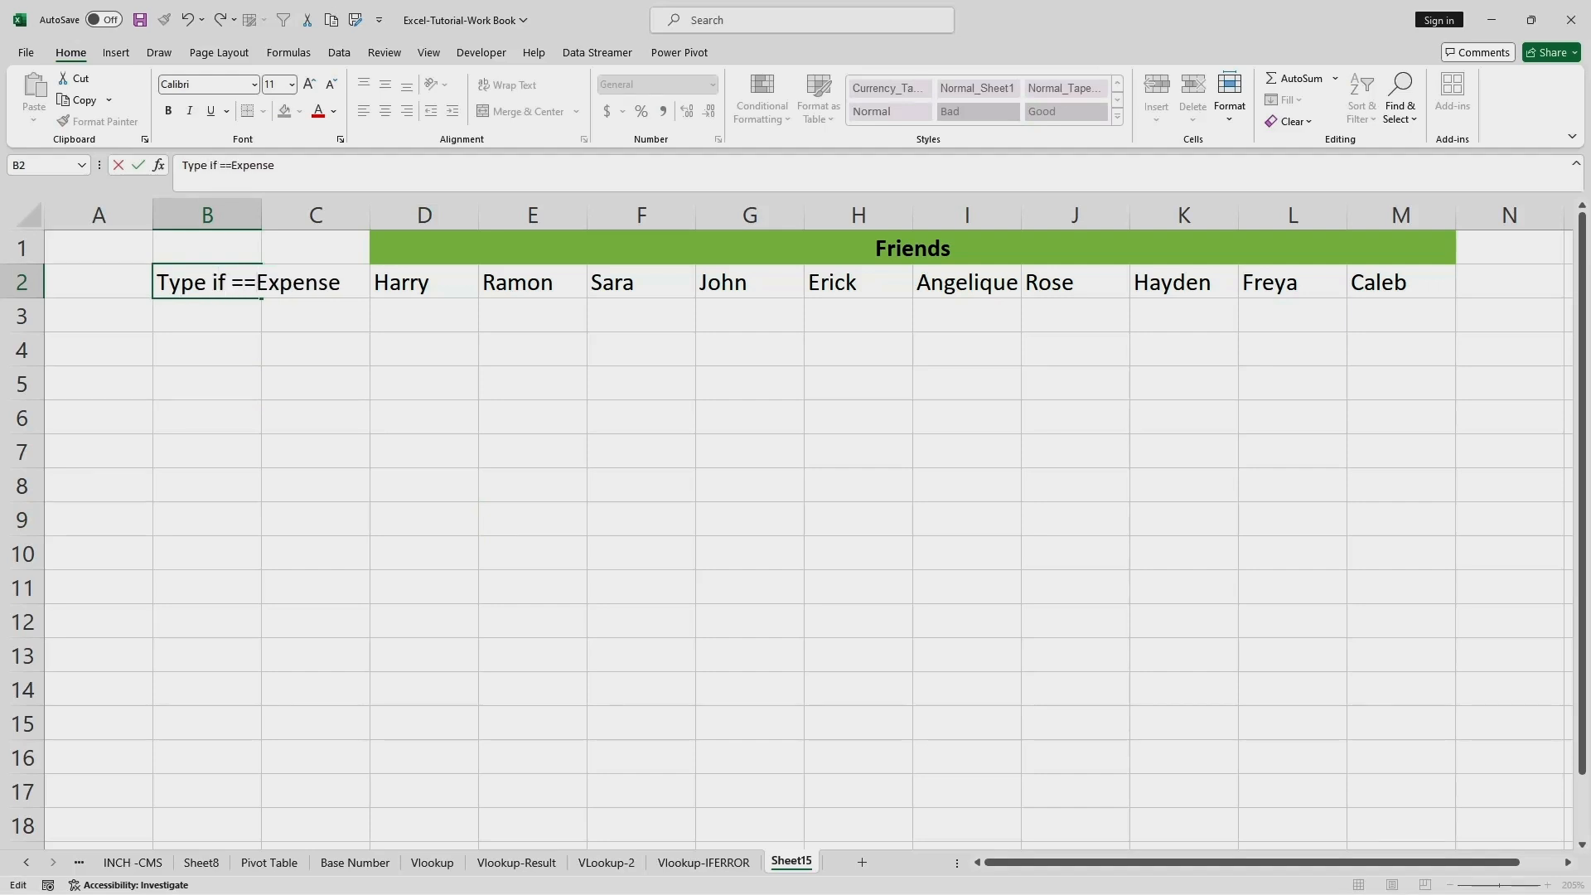
pyautogui.press('BackSpace')
pyautogui.press('BackSpace')
pyautogui.press('BackSpace')
pyautogui.press('BackSpace')
pyautogui.press('BackSpace')
pyautogui.write('of')
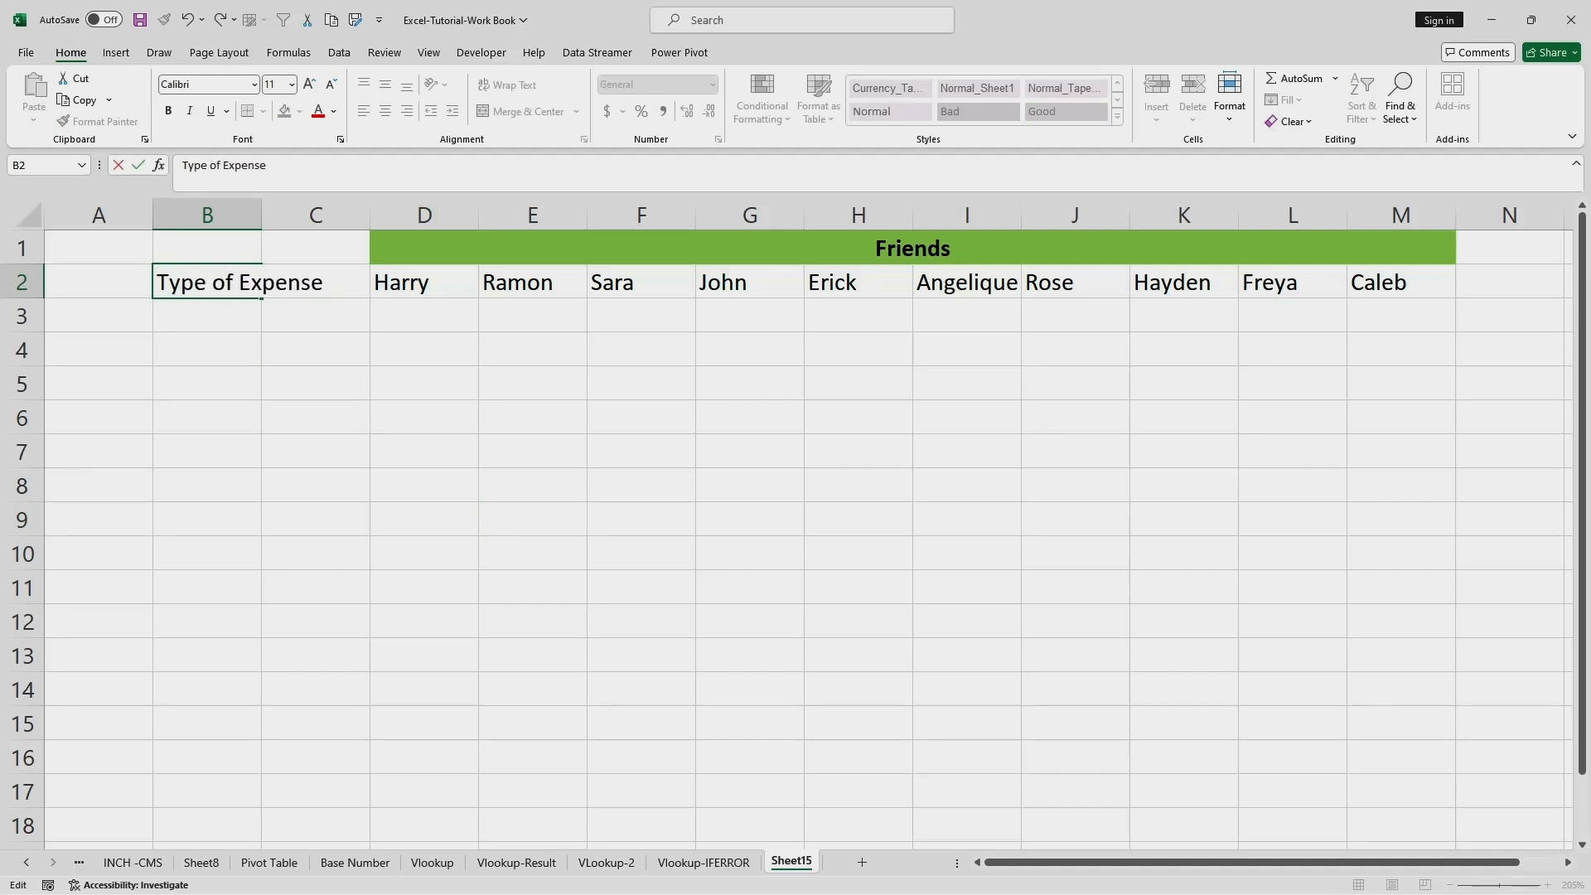
pyautogui.click(207, 350)
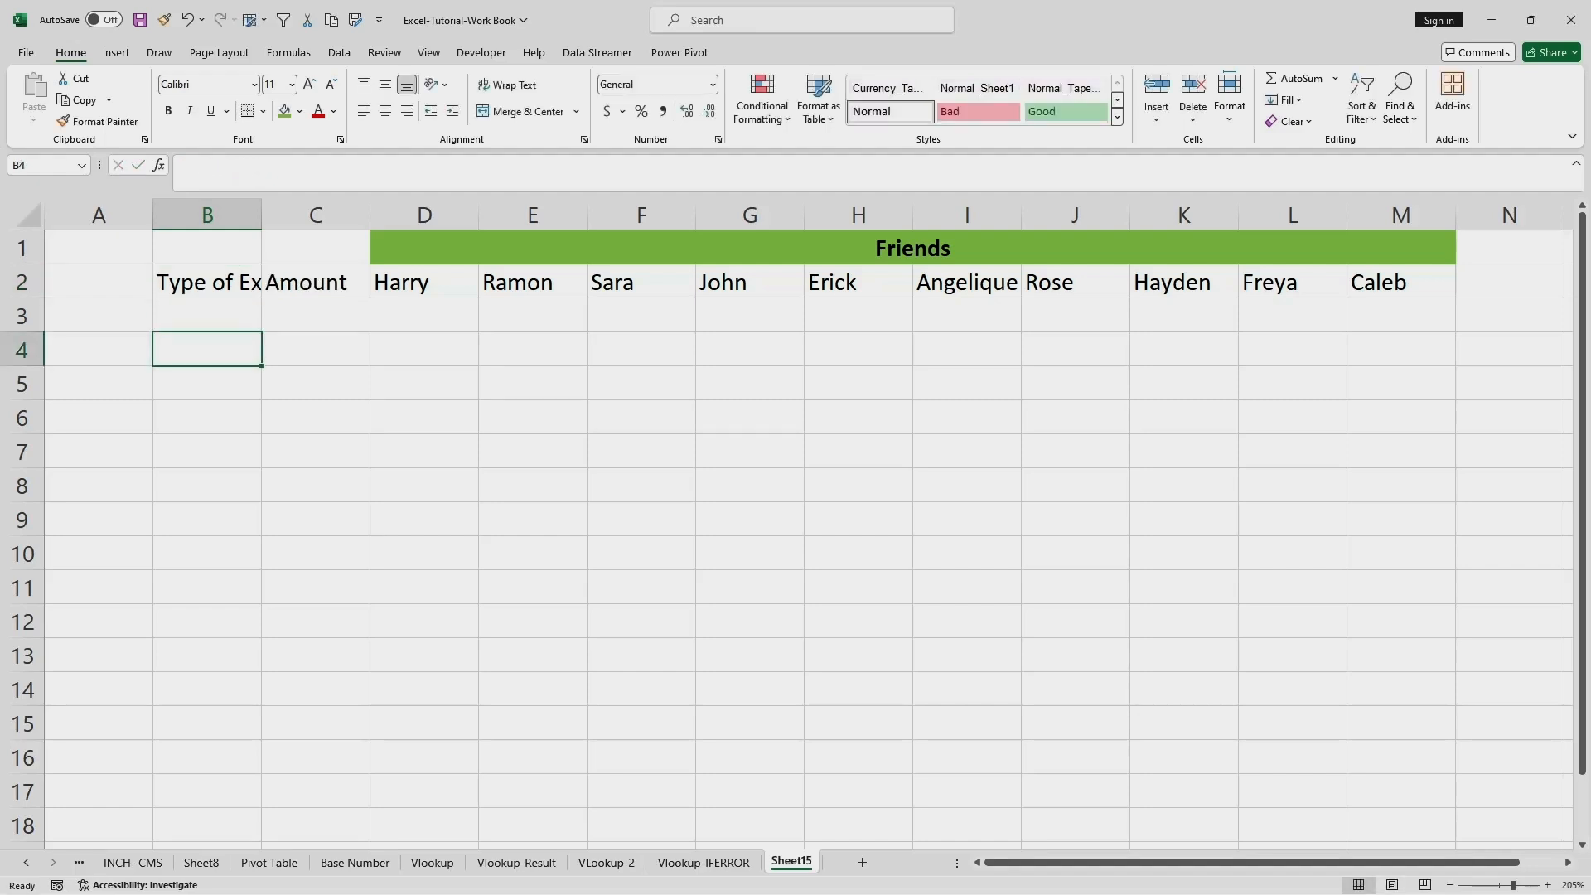
pyautogui.doubleClick(262, 215)
pyautogui.click(246, 384)
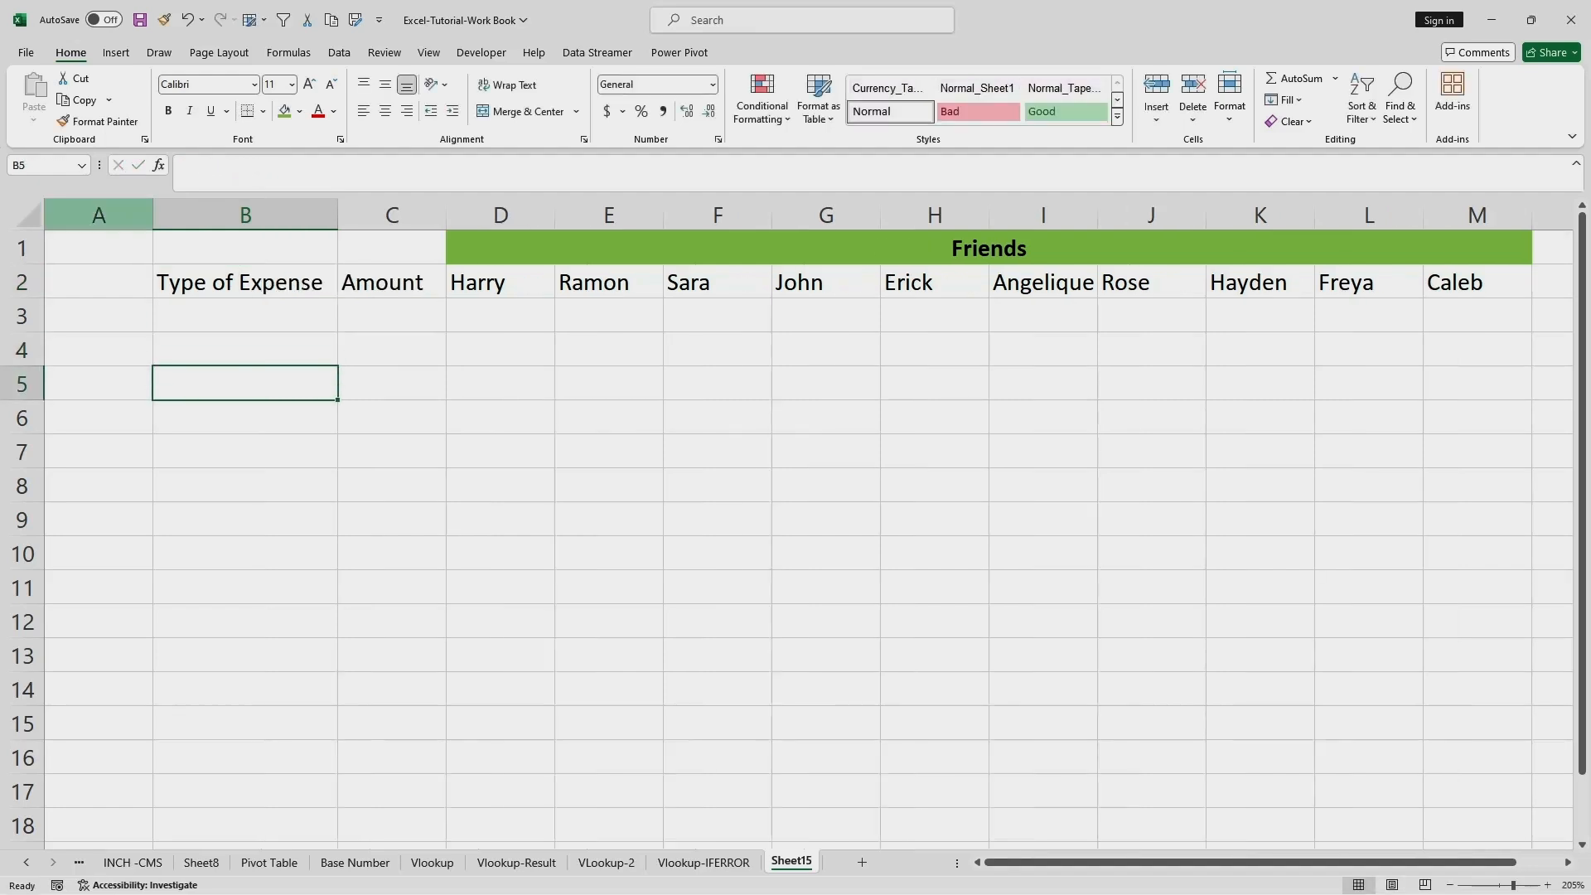
# Delete the empty column A so the table starts at the sheet's first column.
pyautogui.click(99, 215)
pyautogui.rightClick(99, 215)
pyautogui.click(142, 401)
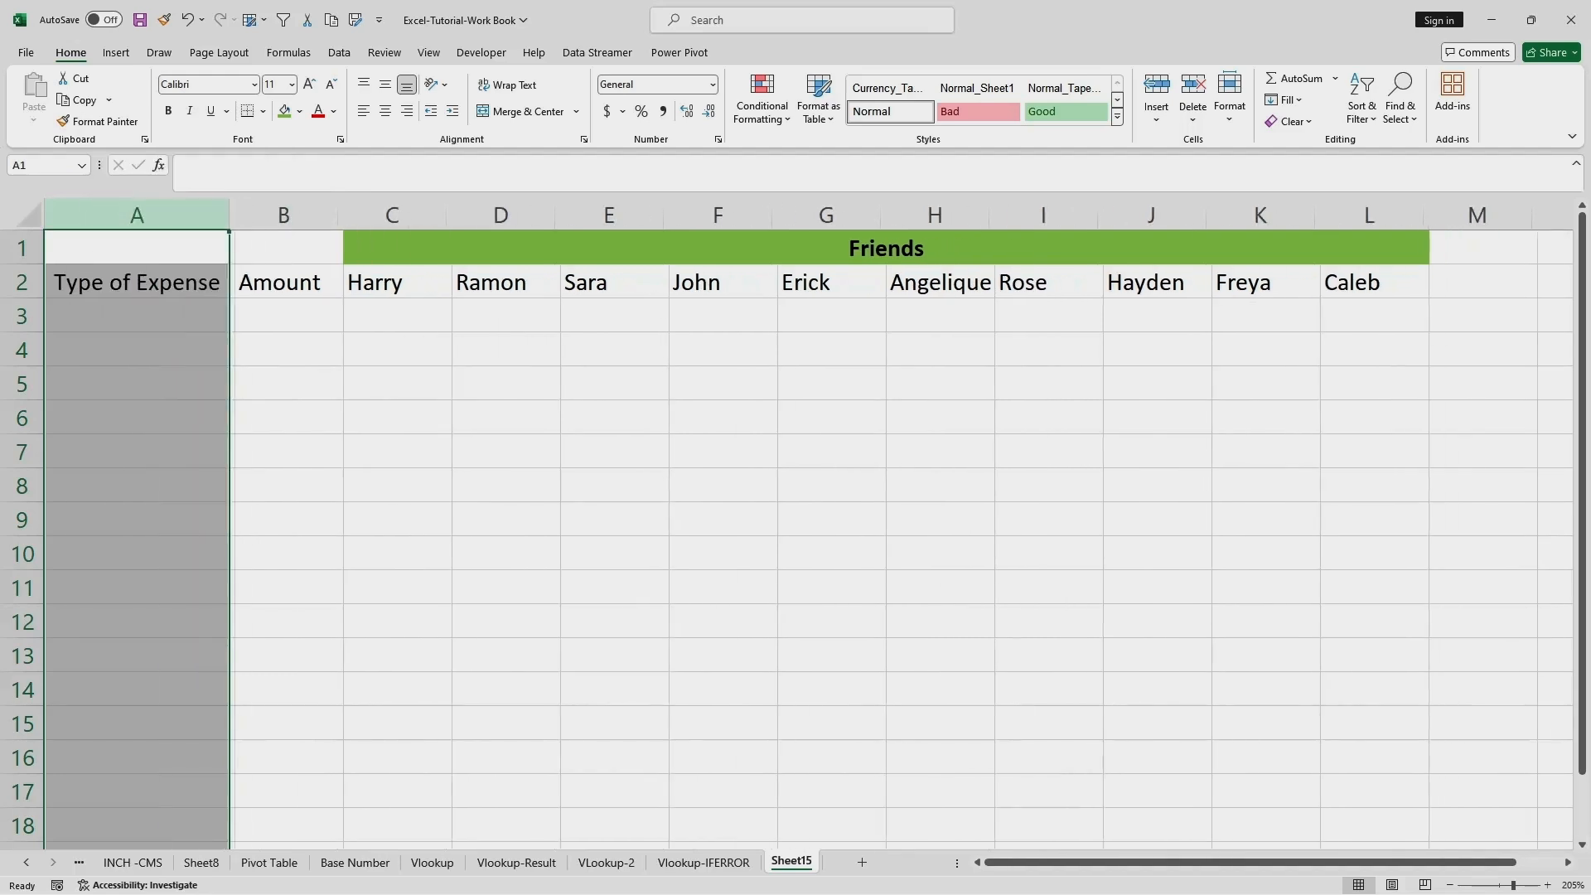
pyautogui.click(284, 383)
# Merge and center A1:B1 and enter the heading "EXPENSE" in it.
pyautogui.moveTo(137, 249); pyautogui.dragTo(282, 249)
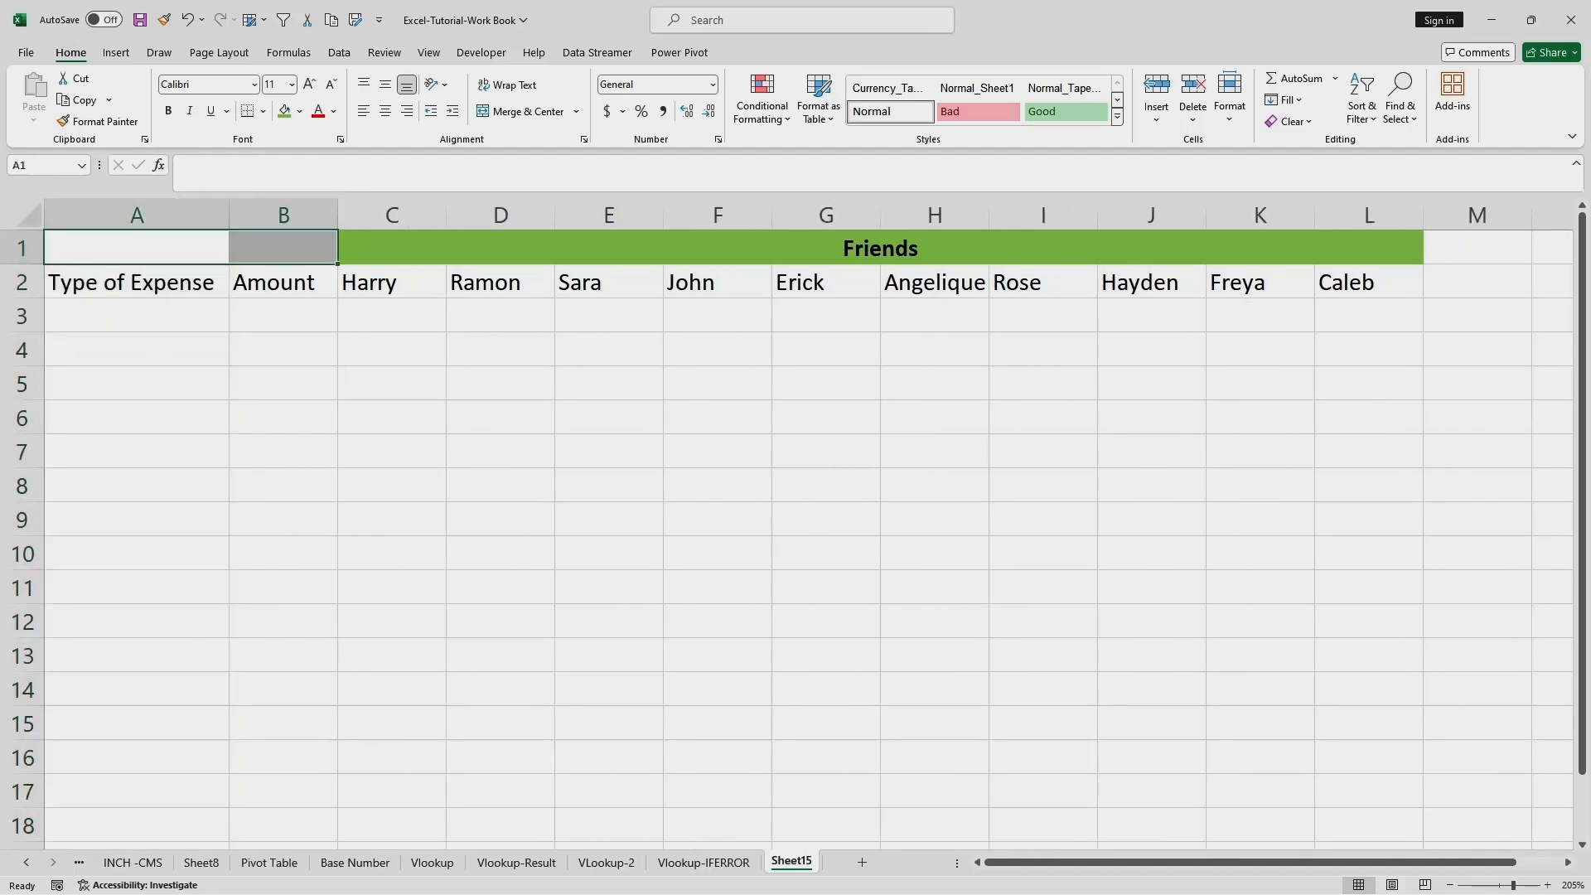
pyautogui.click(521, 111)
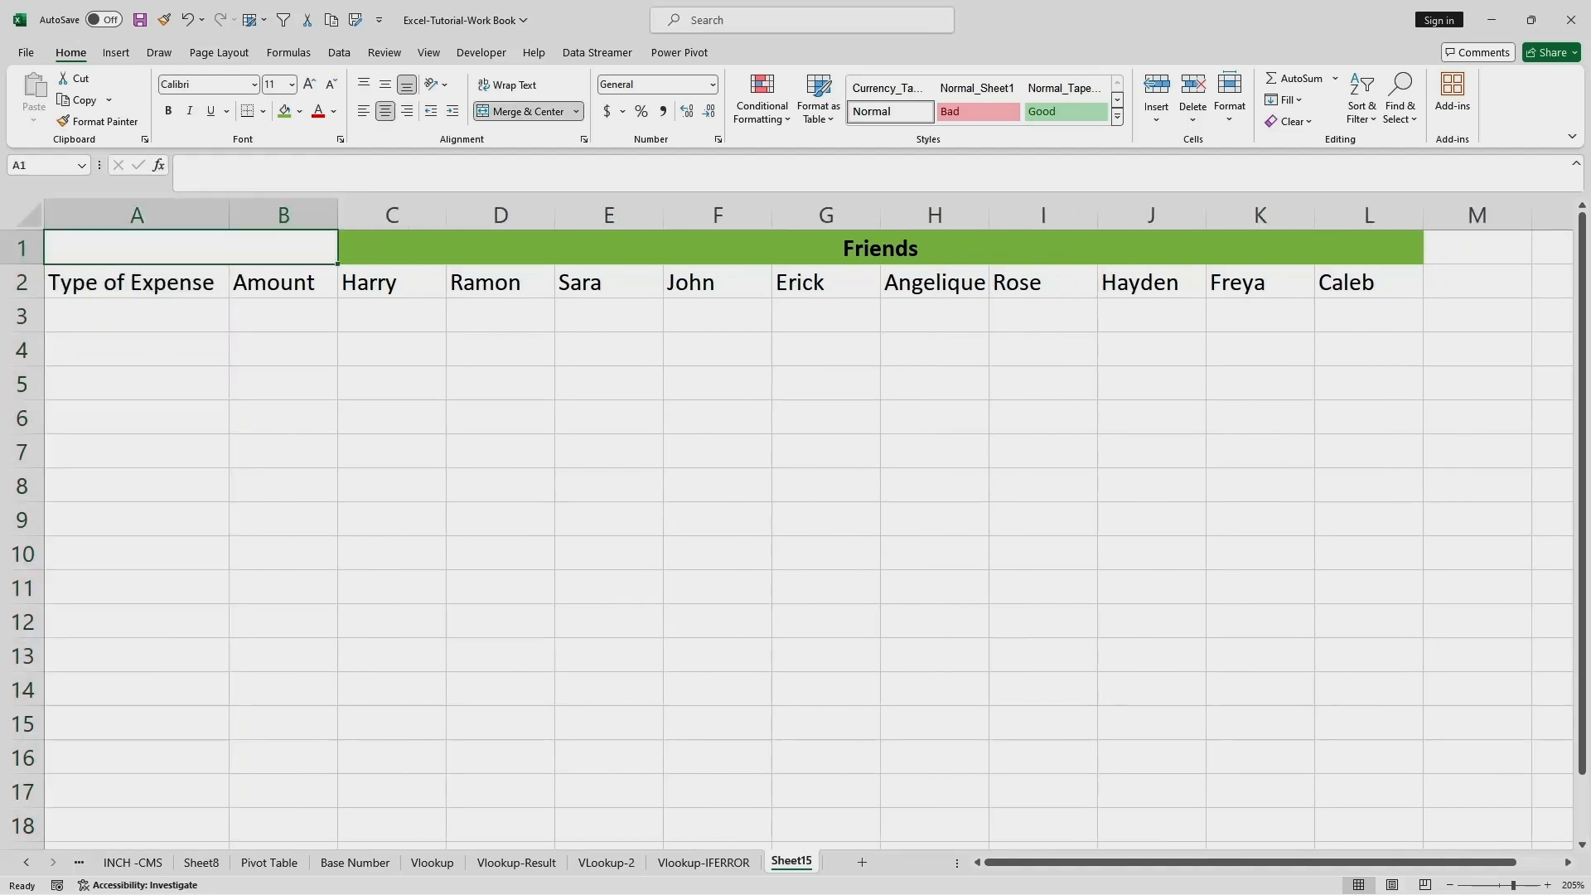
pyautogui.write('E')
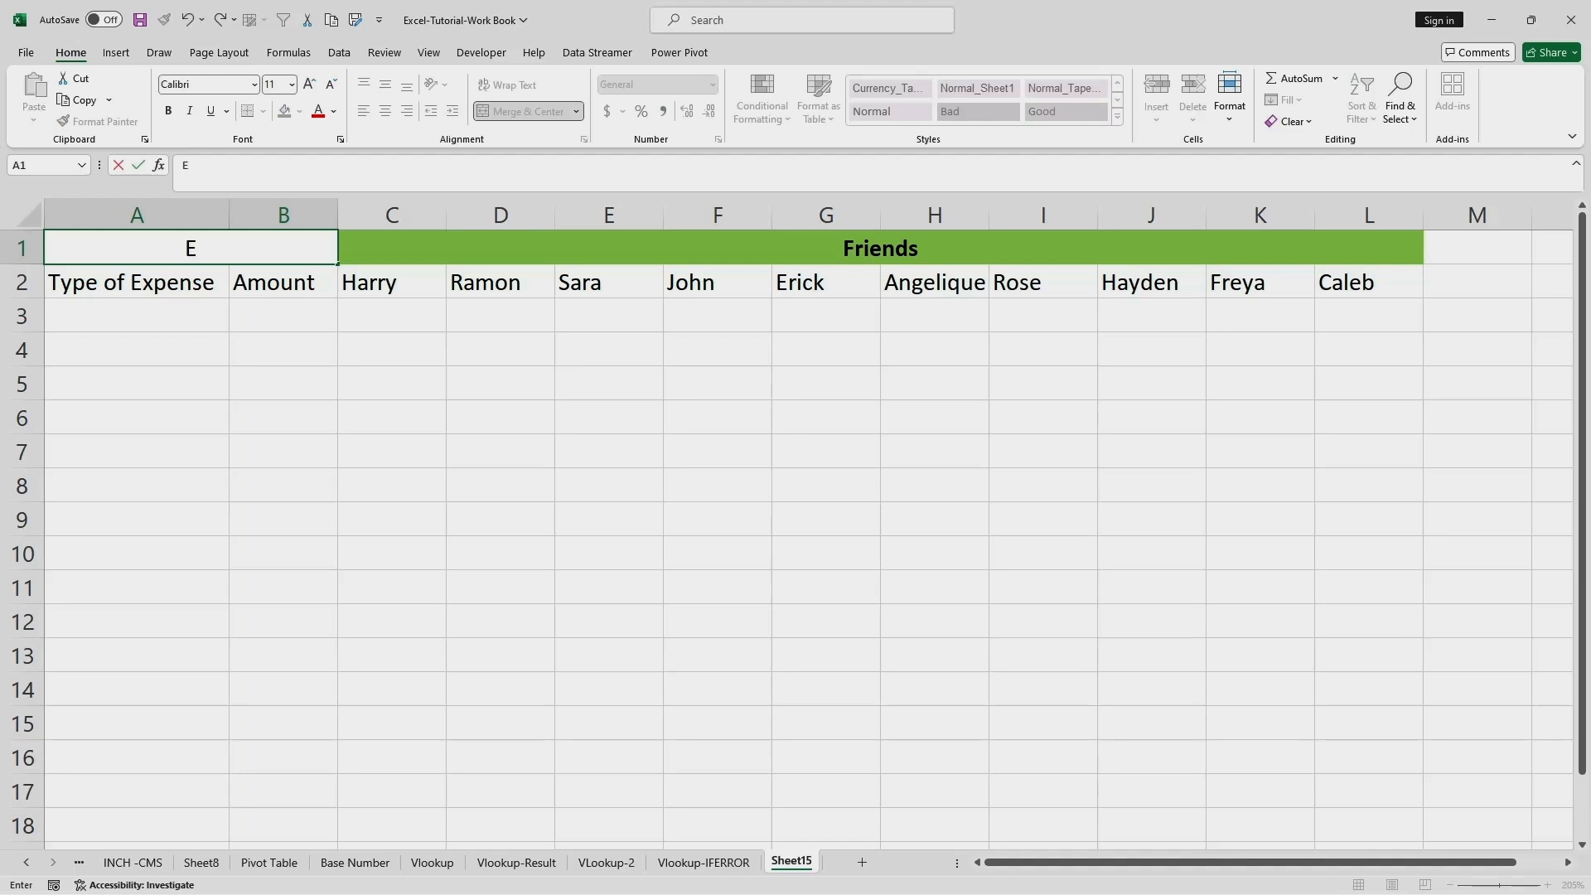
pyautogui.write('XPENSE')
pyautogui.click(283, 418)
# Give the merged "EXPENSE" heading a yellow fill and make its text bold.
pyautogui.click(190, 249)
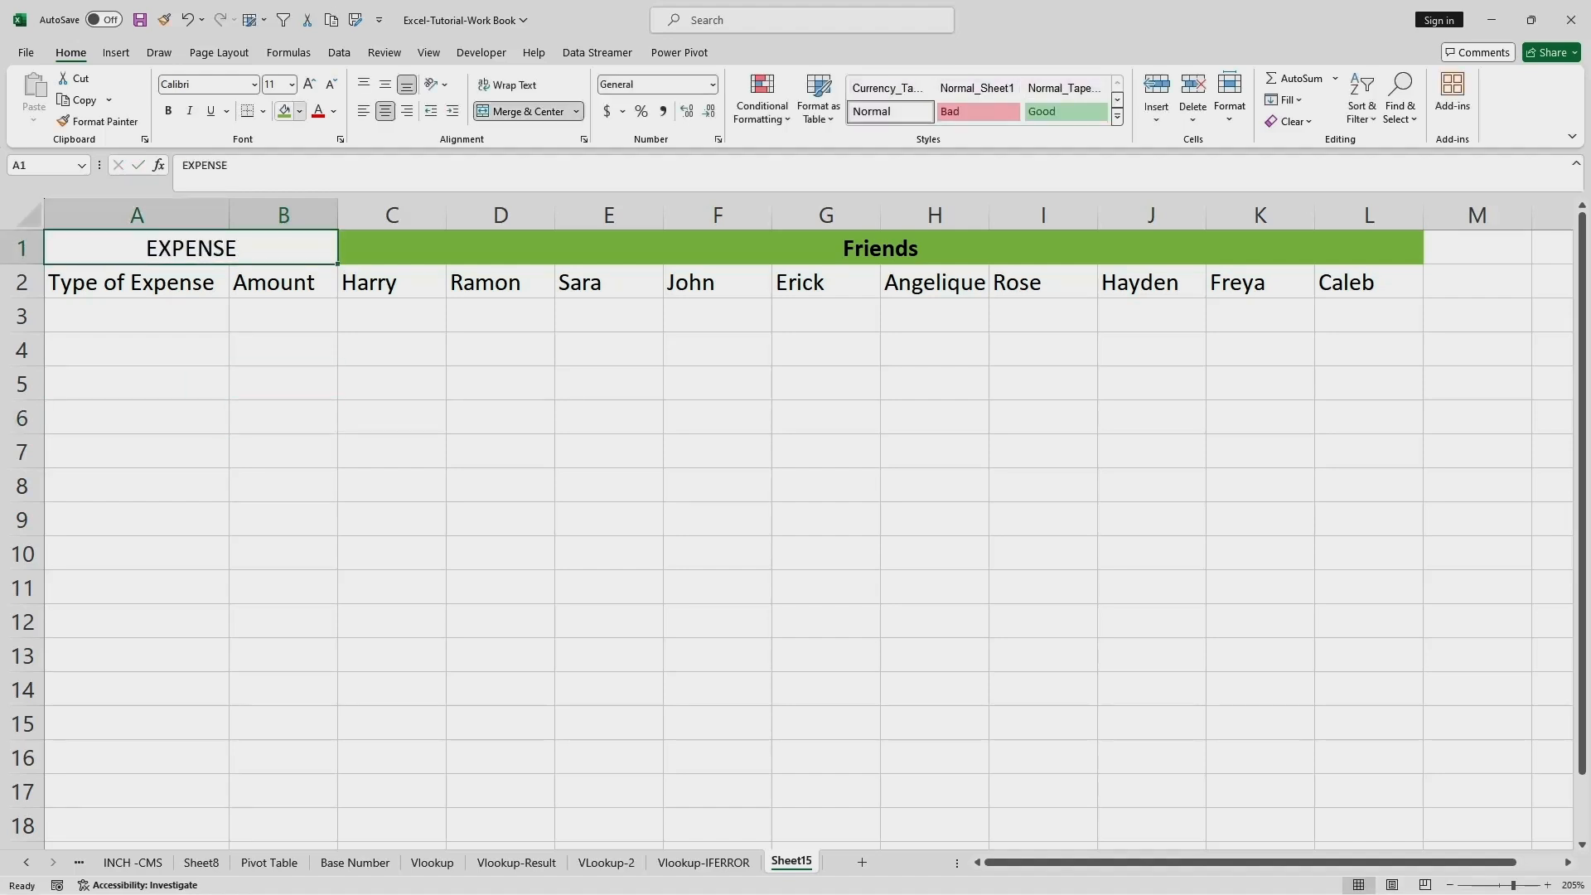
pyautogui.click(299, 111)
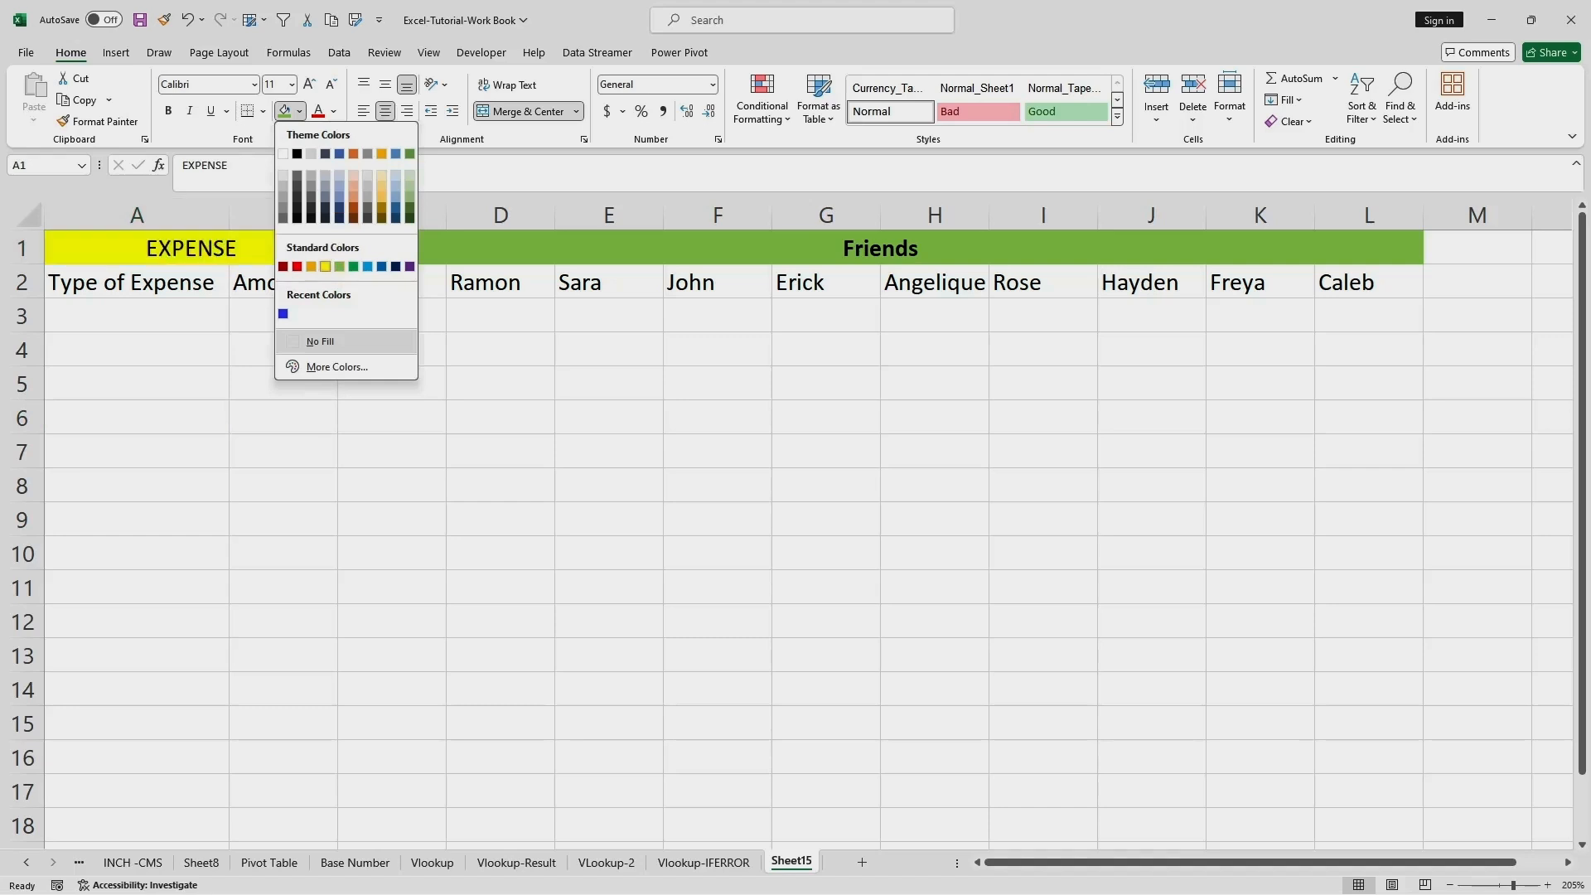
pyautogui.click(325, 266)
pyautogui.hotkey('ctrl', 'b')
pyautogui.click(137, 349)
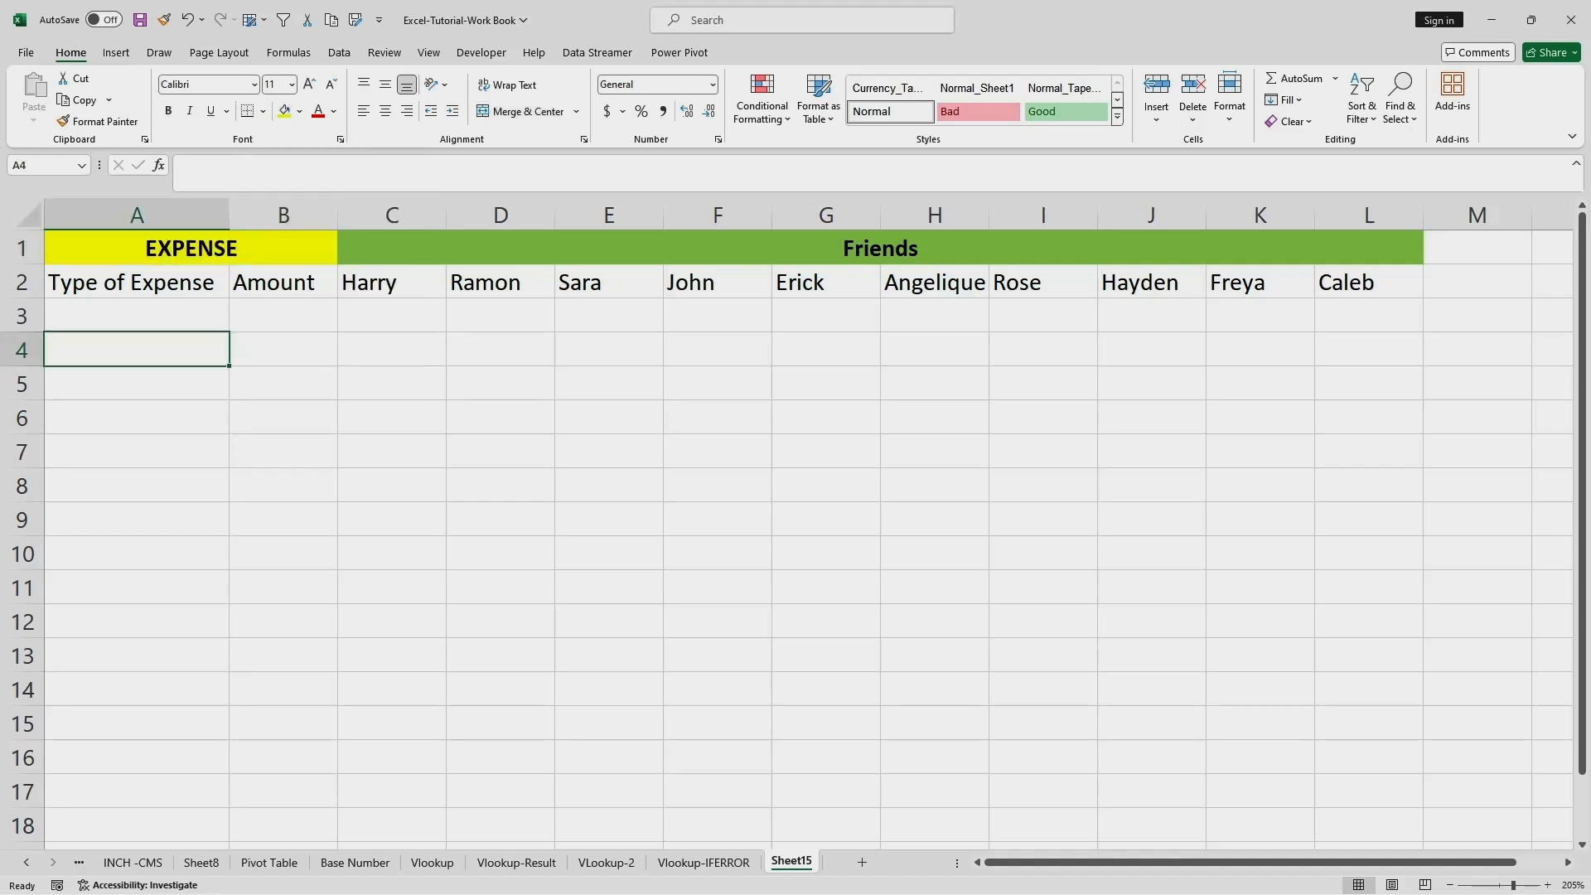
# Enter the first expense in row 3: "Movie" with an amount of 650.
pyautogui.click(137, 282)
pyautogui.press('Tab')
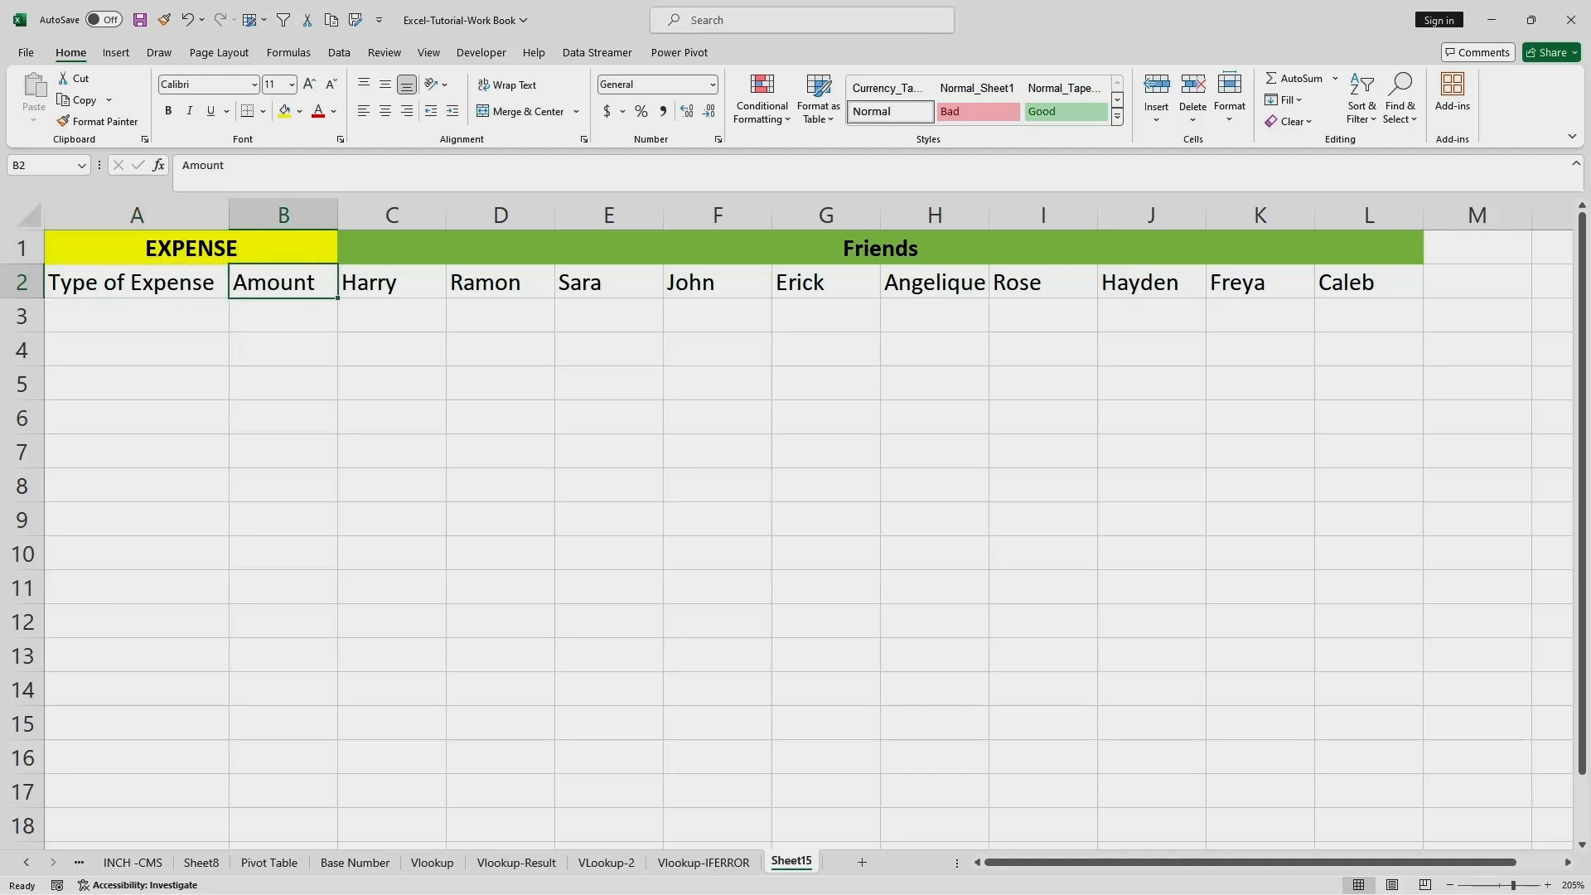
pyautogui.press('Return')
pyautogui.press('BackSpace')
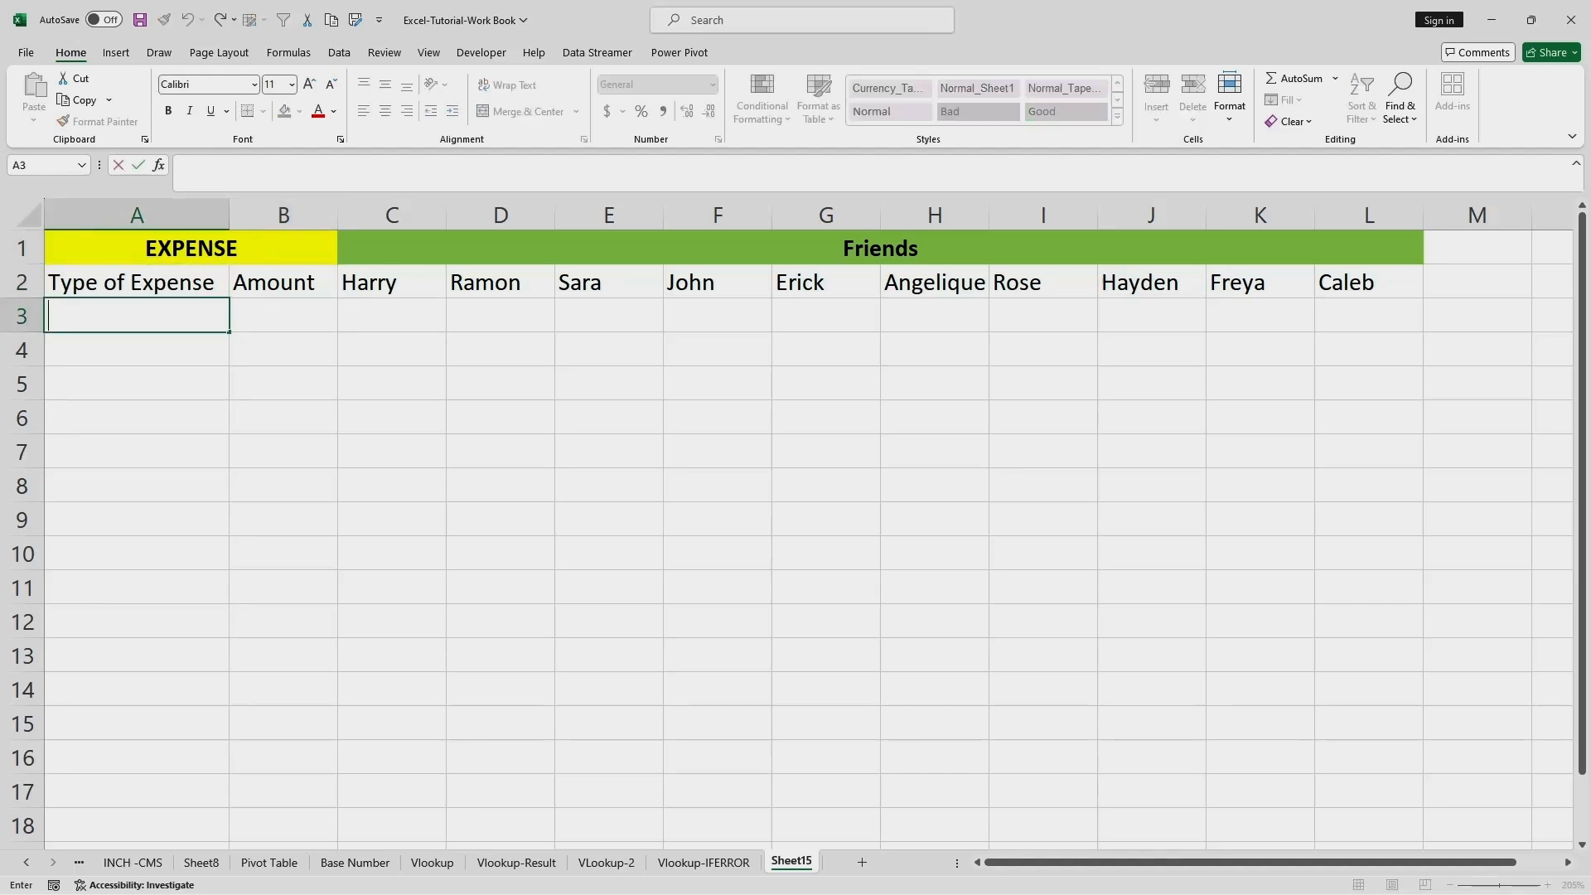
pyautogui.write('Movie')
pyautogui.click(137, 418)
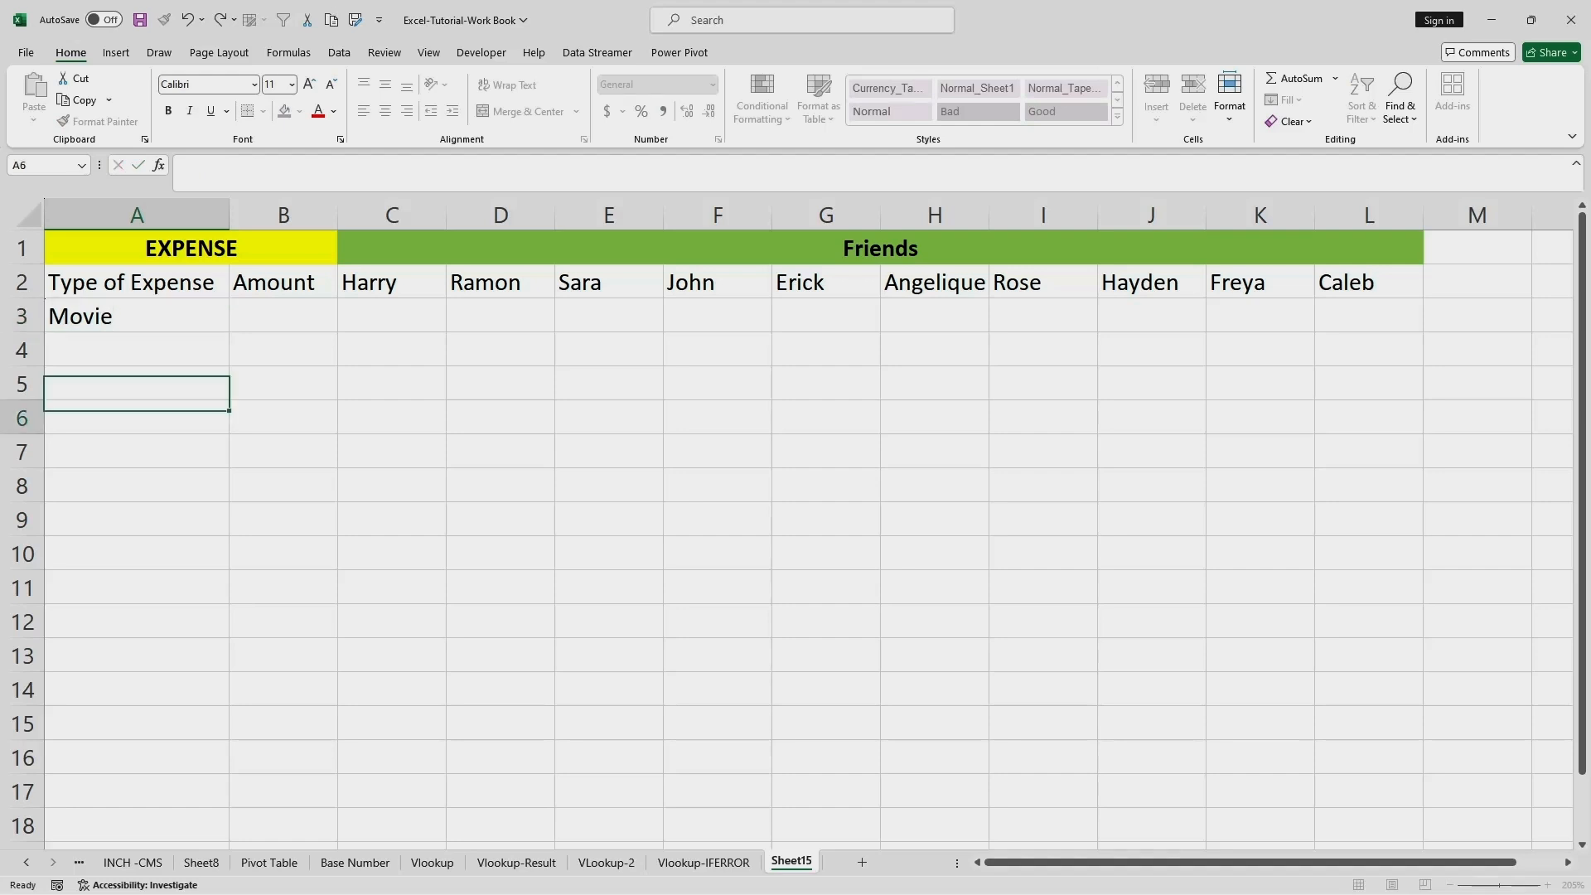
pyautogui.doubleClick(283, 315)
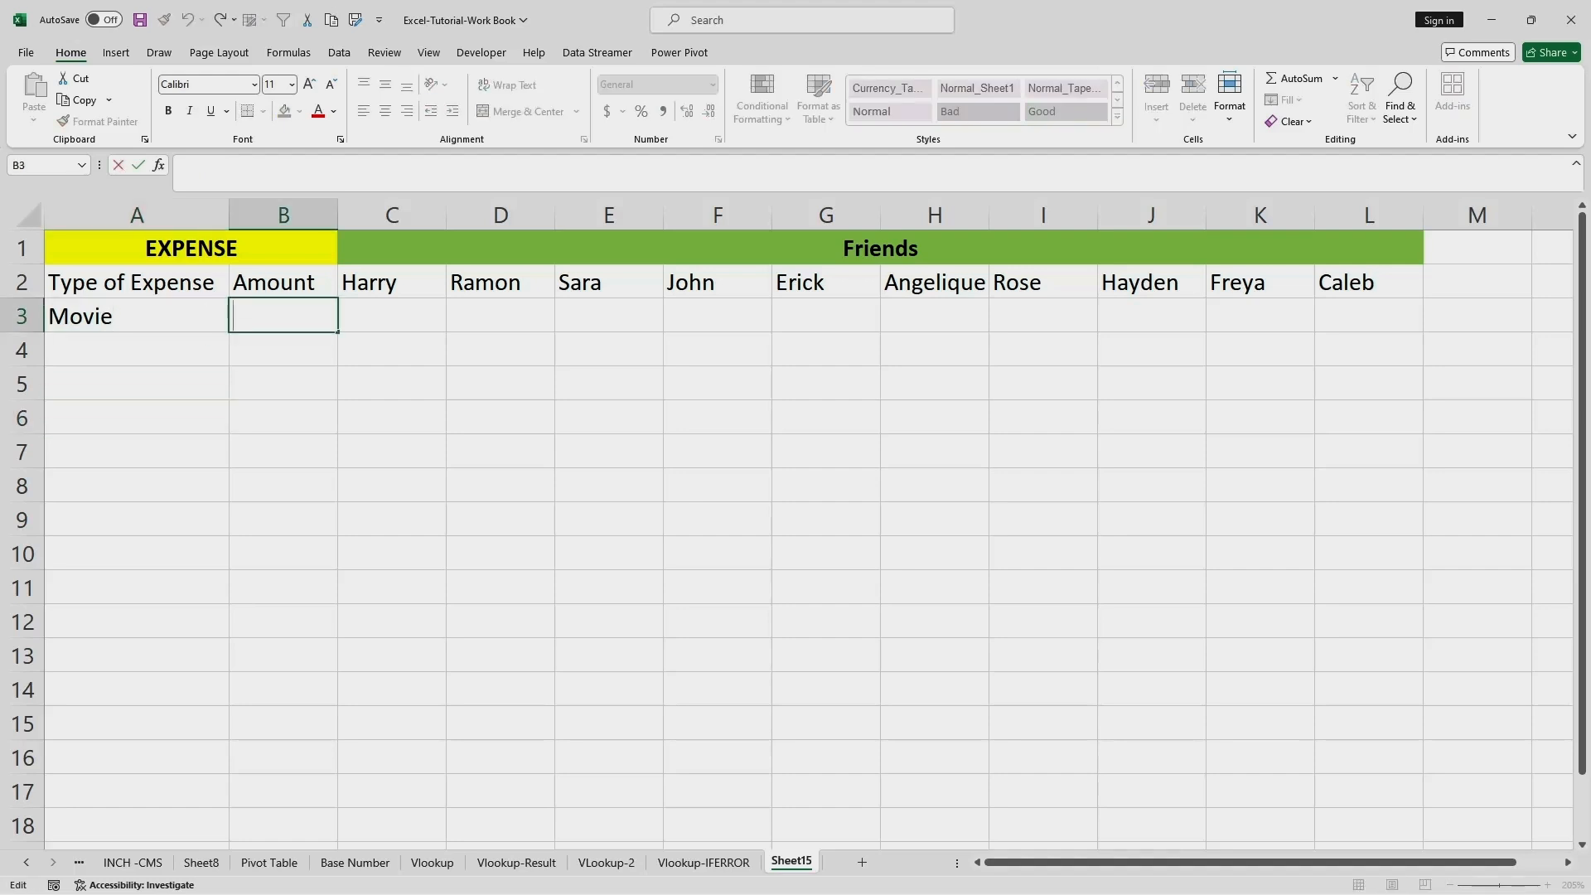
pyautogui.write('5')
pyautogui.press('BackSpace')
pyautogui.write('650')
pyautogui.click(283, 419)
# Enter the expense "Parking" in A4 with an amount of 100 in B4.
pyautogui.doubleClick(137, 350)
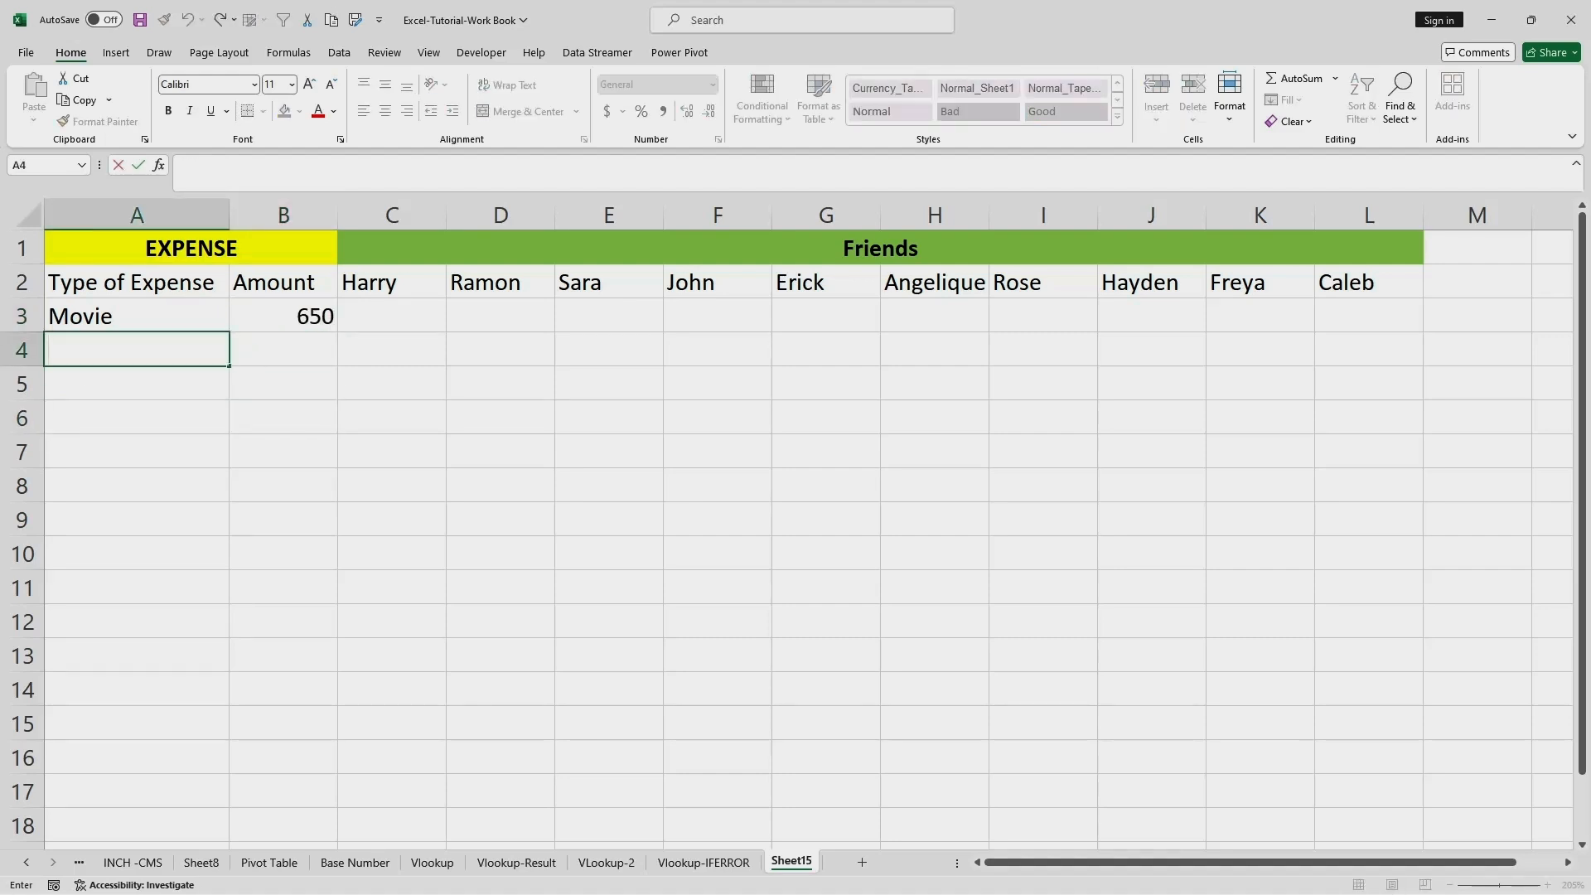
pyautogui.write('Parking')
pyautogui.click(284, 486)
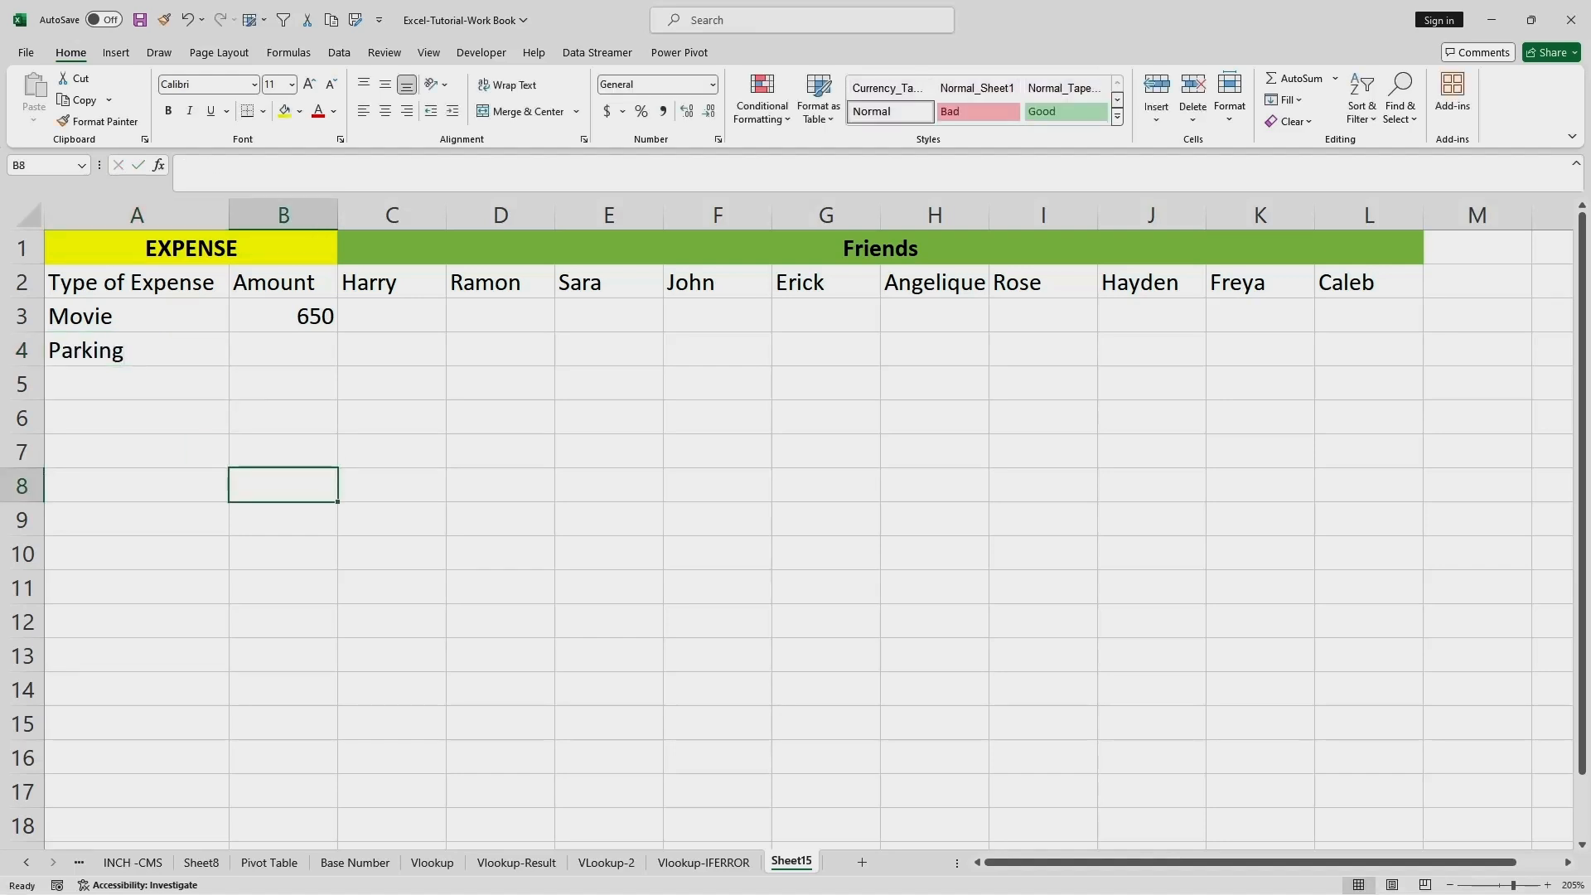
pyautogui.doubleClick(283, 350)
pyautogui.write('00')
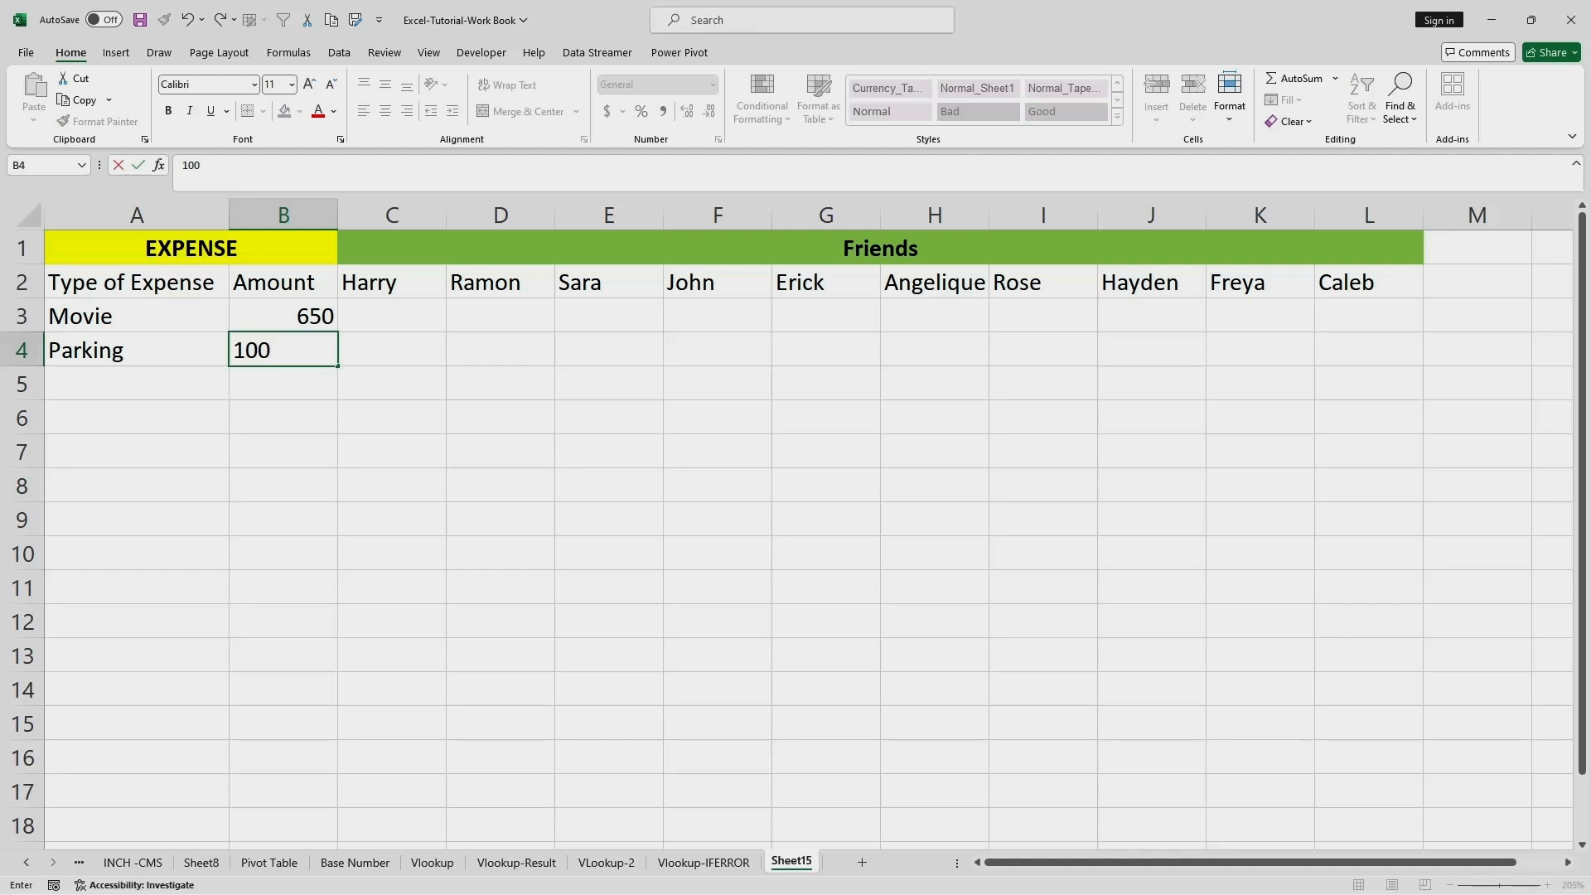
pyautogui.press('Return')
# Enter the expense "Coffee" in A5 with an amount of 55 in B5.
pyautogui.press('Return')
pyautogui.press('Up')
pyautogui.press('Left')
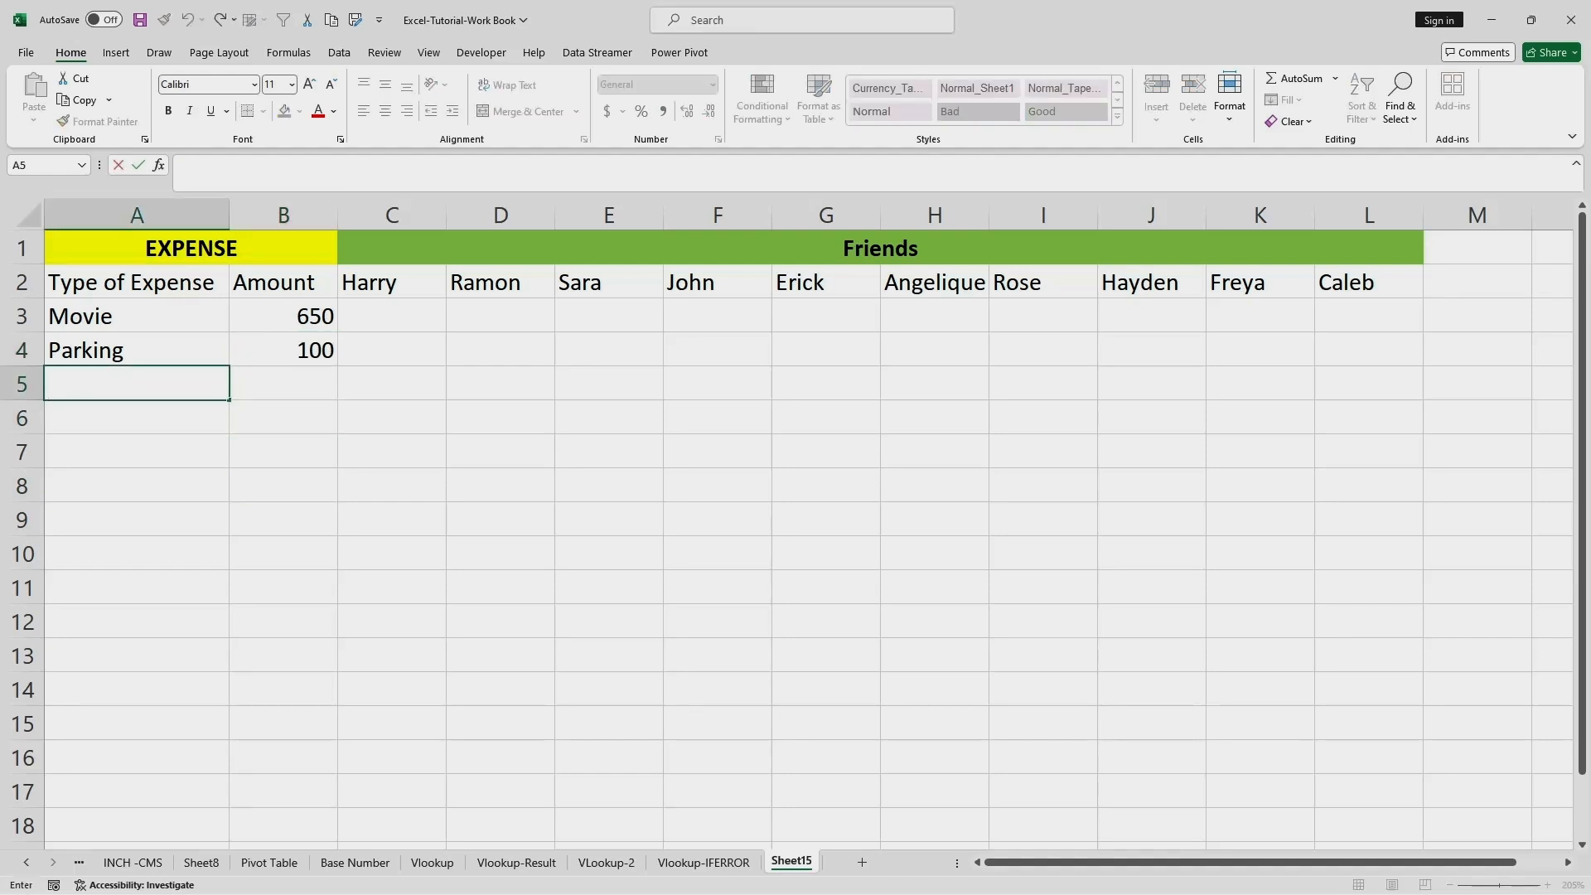
pyautogui.write('Coffee')
pyautogui.press('Return')
pyautogui.press('Return')
pyautogui.press('Up')
pyautogui.press('Up')
pyautogui.press('Right')
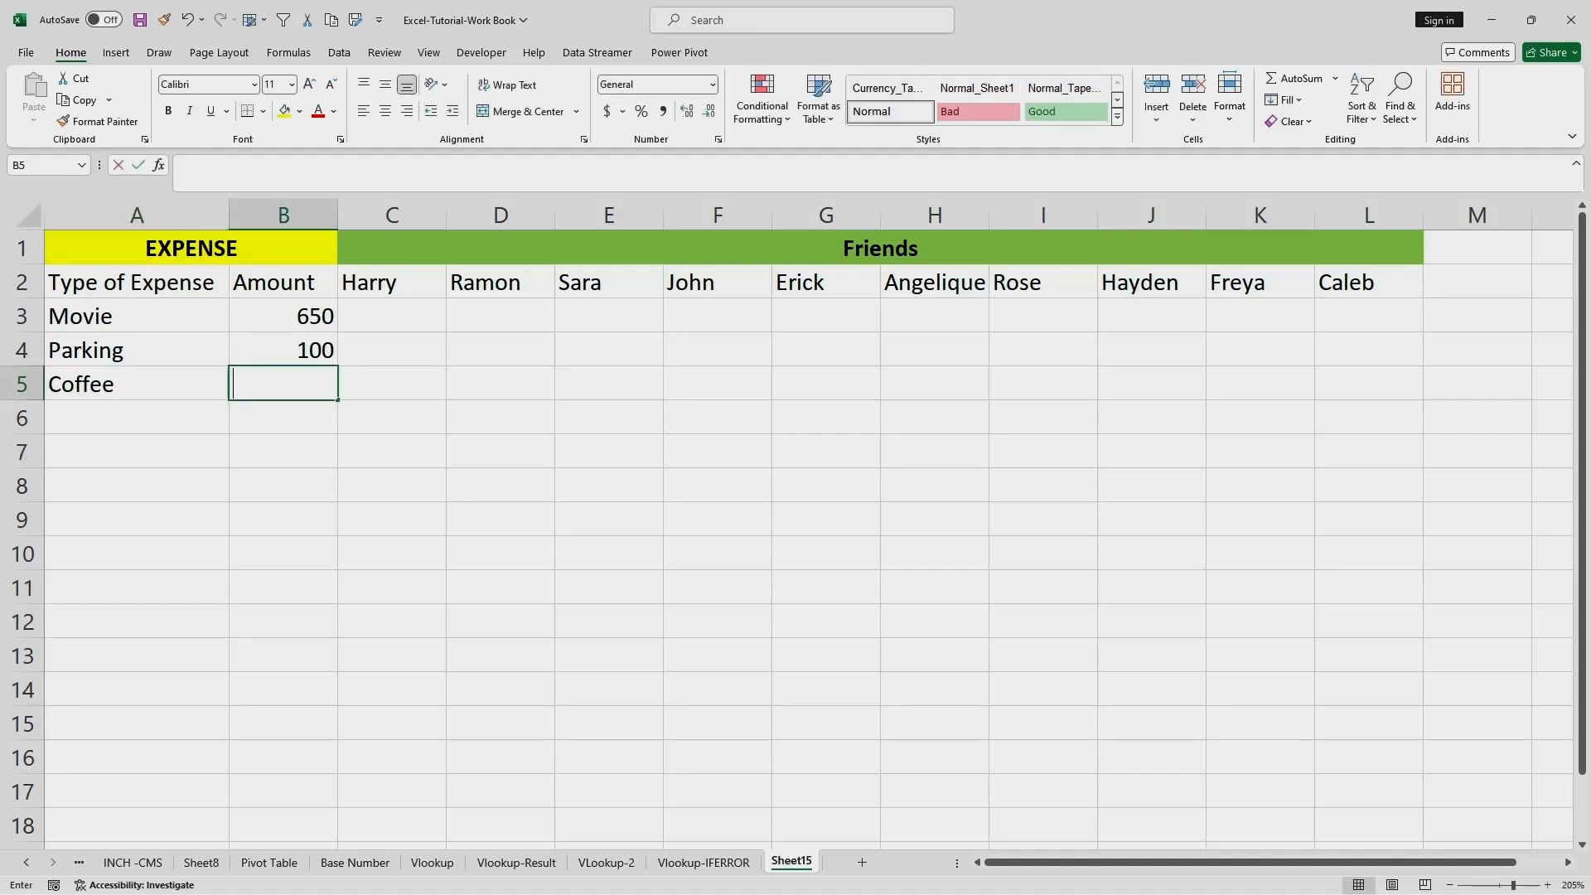
pyautogui.write('55')
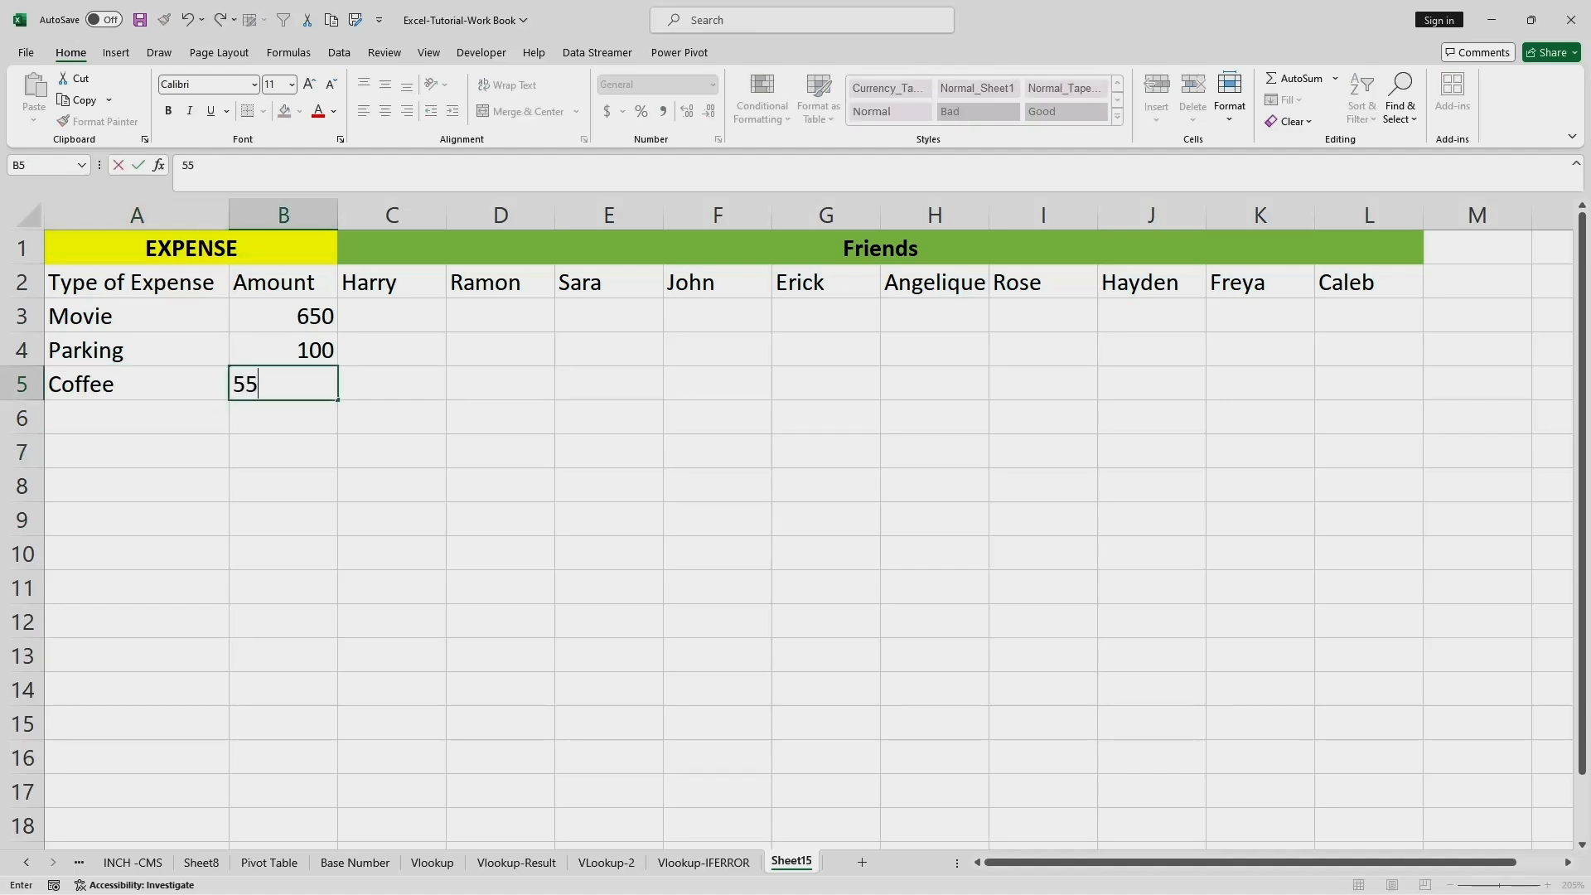
pyautogui.press('Return')
# Enter the expense "POPCORN" in A6 with an amount of 75 in B6.
pyautogui.press('Left')
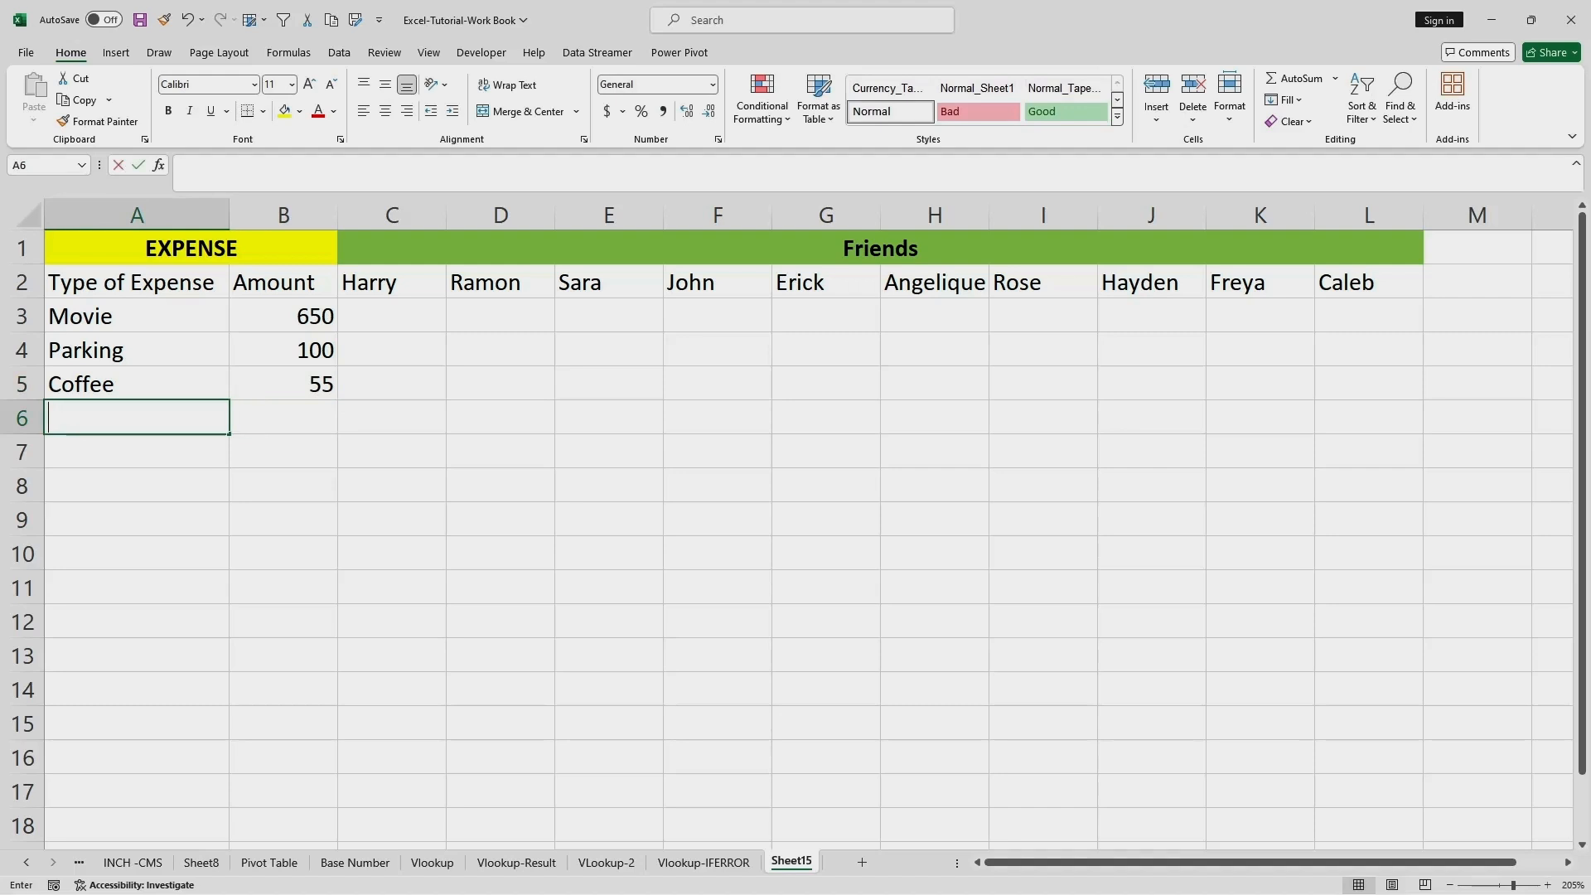
pyautogui.write('POP')
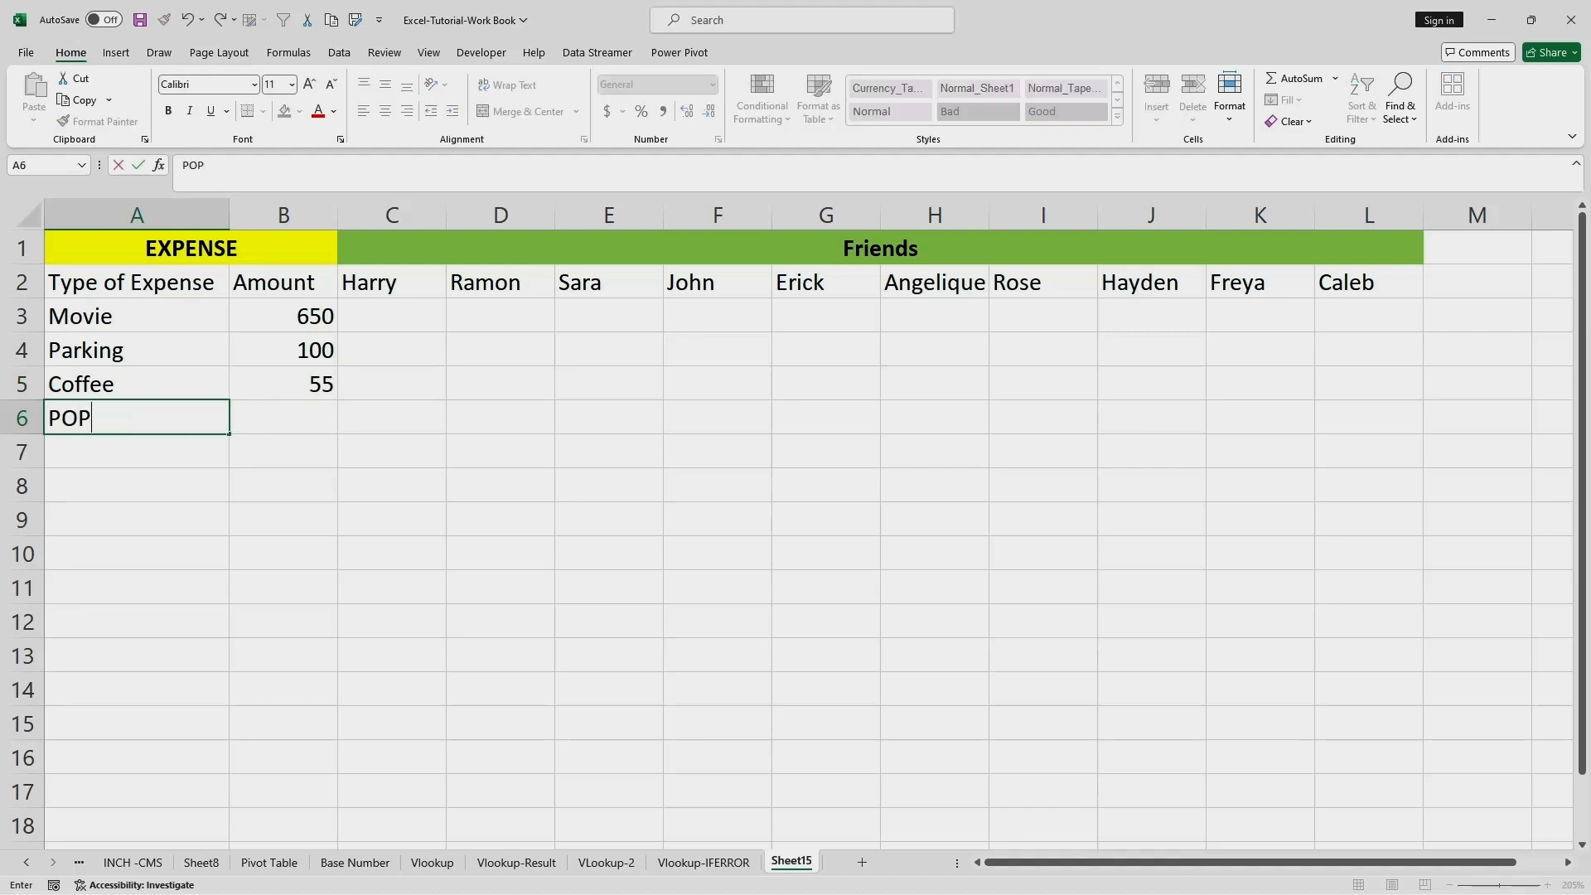
pyautogui.write('CORN')
pyautogui.press('Tab')
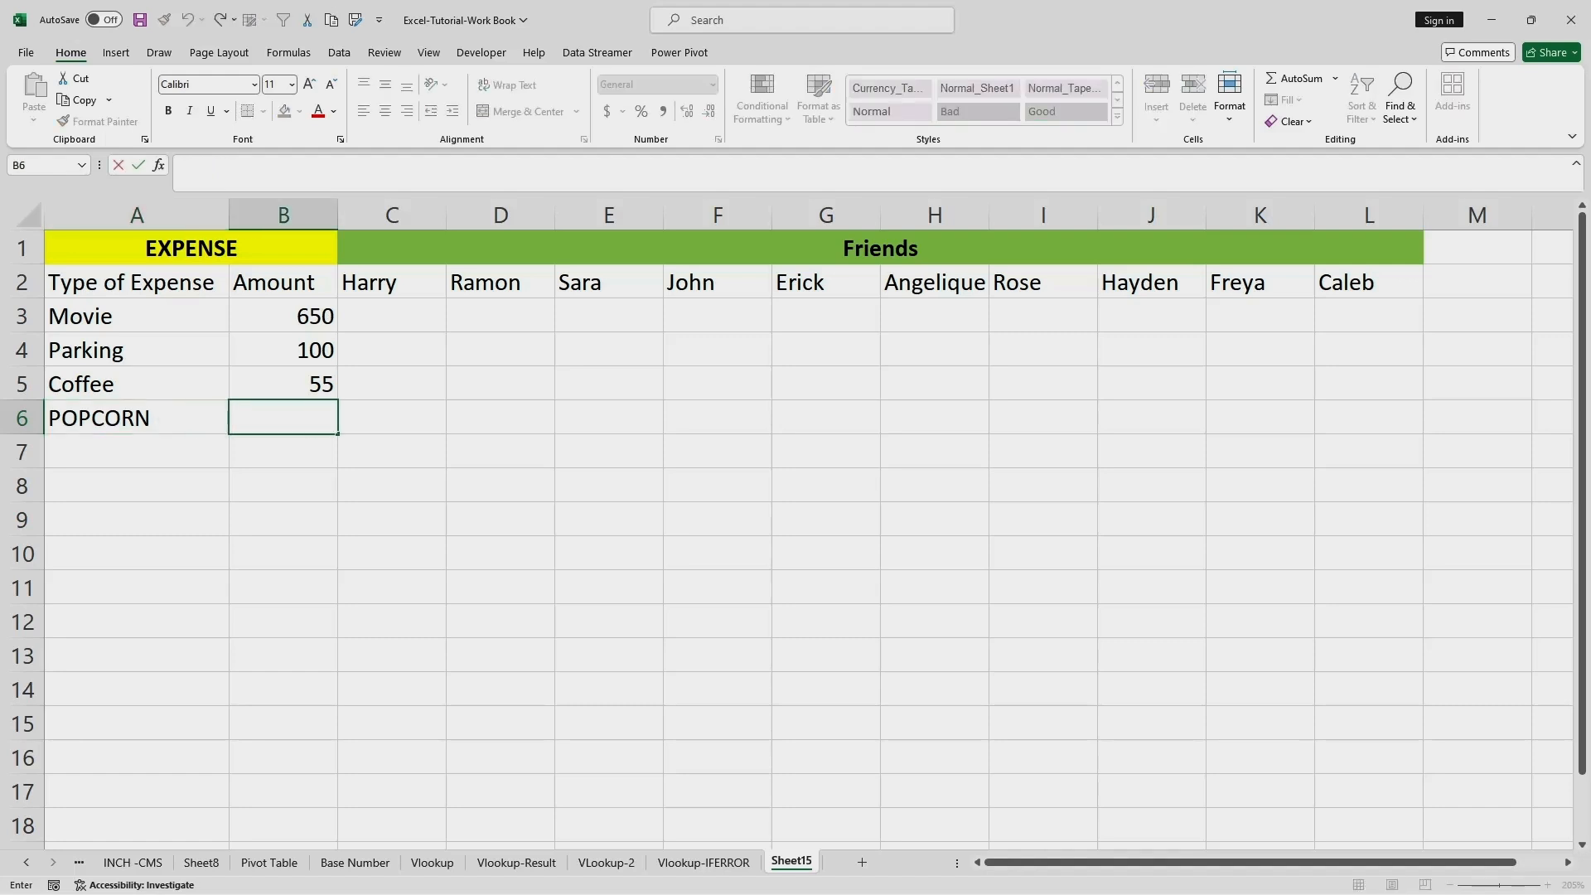
pyautogui.write('75')
pyautogui.press('Return')
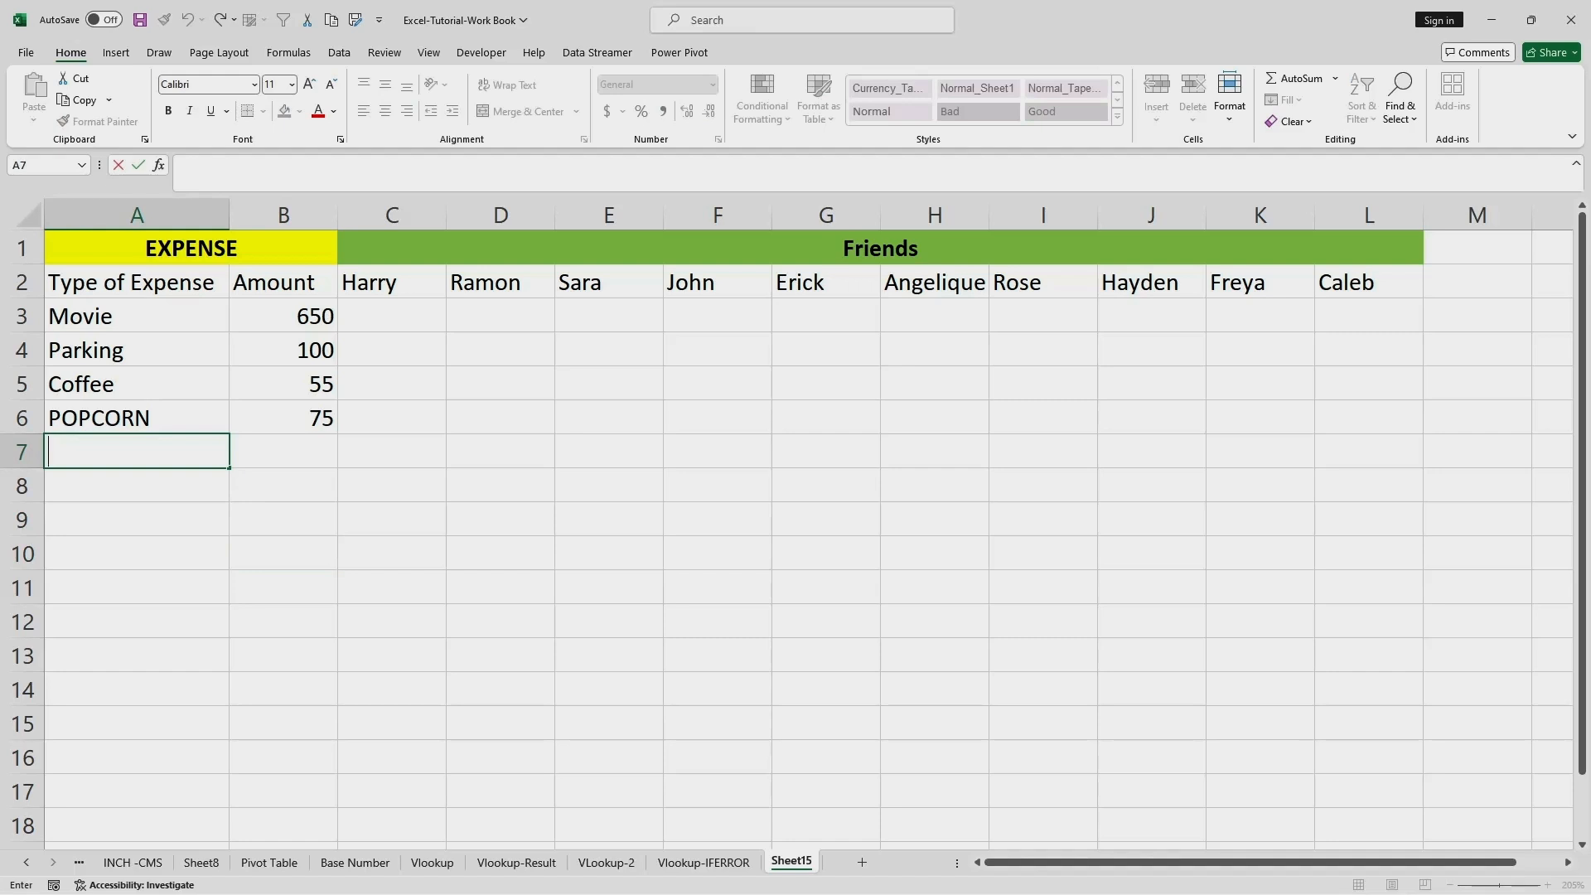
# Enter the expense "Burger" in A7 with an amount of 80 in B7.
pyautogui.write('Burger')
pyautogui.click(137, 553)
pyautogui.doubleClick(284, 452)
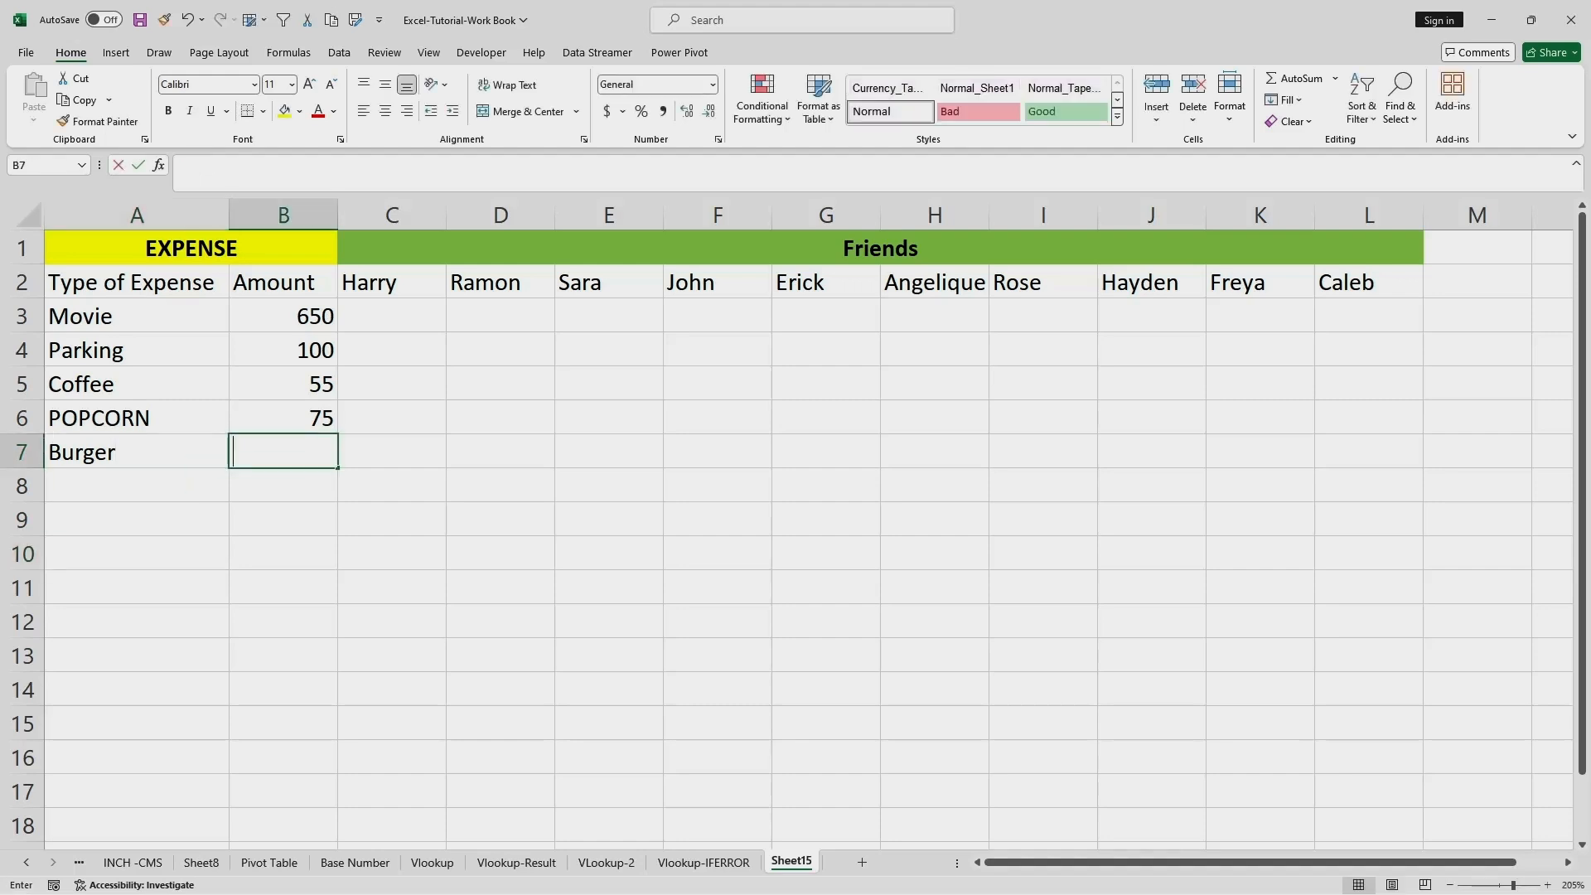
pyautogui.write('80')
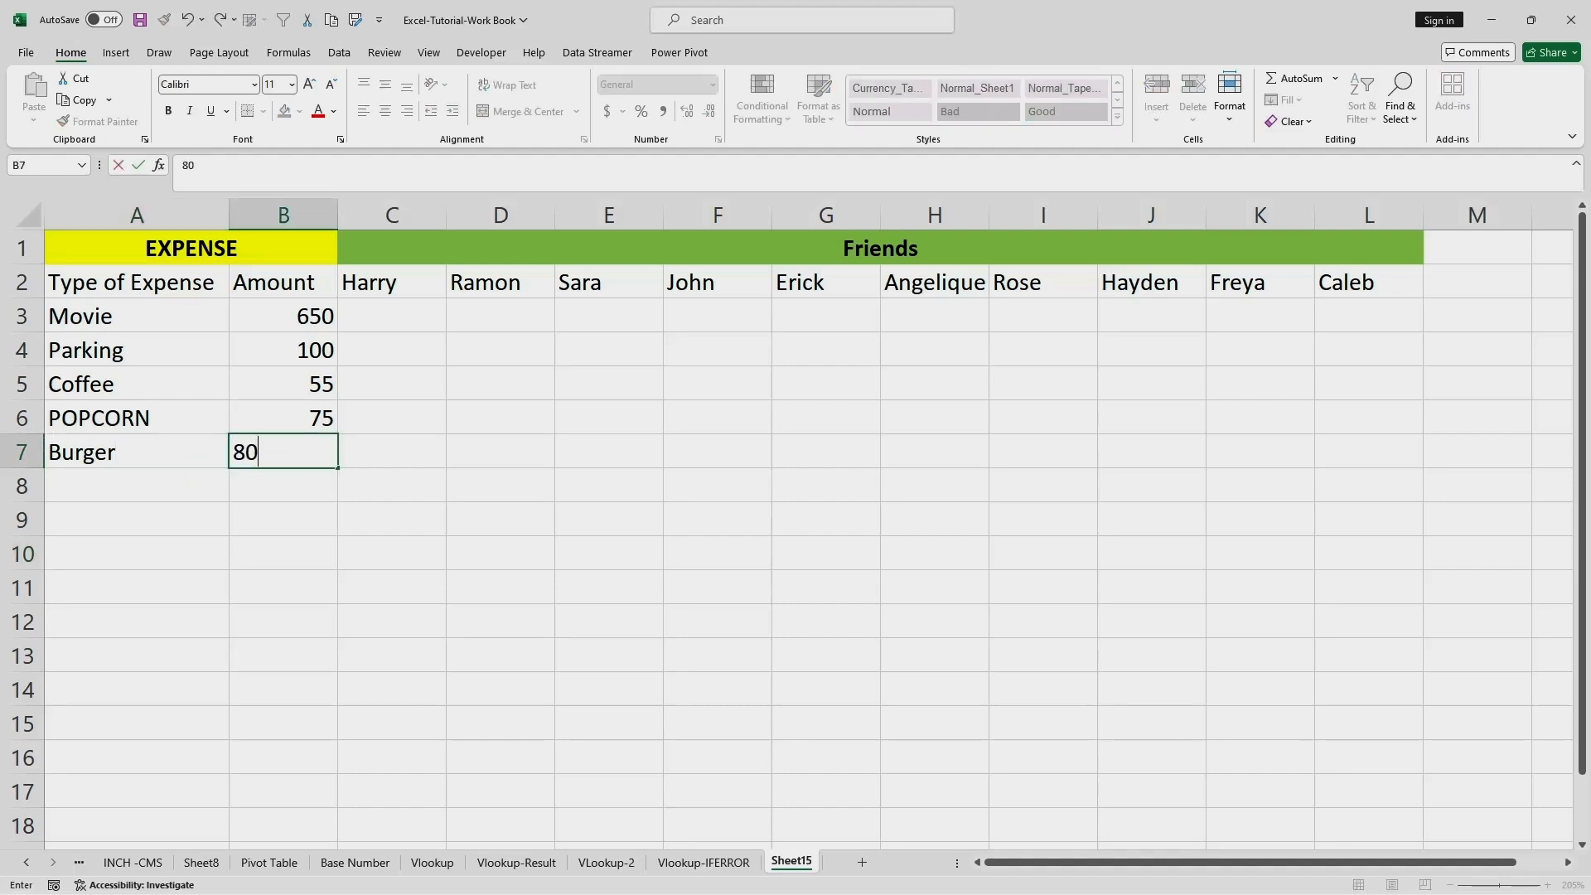
pyautogui.click(284, 519)
# Enter the expense "Fires" in A8 with an amount of 75 in B8.
pyautogui.doubleClick(136, 486)
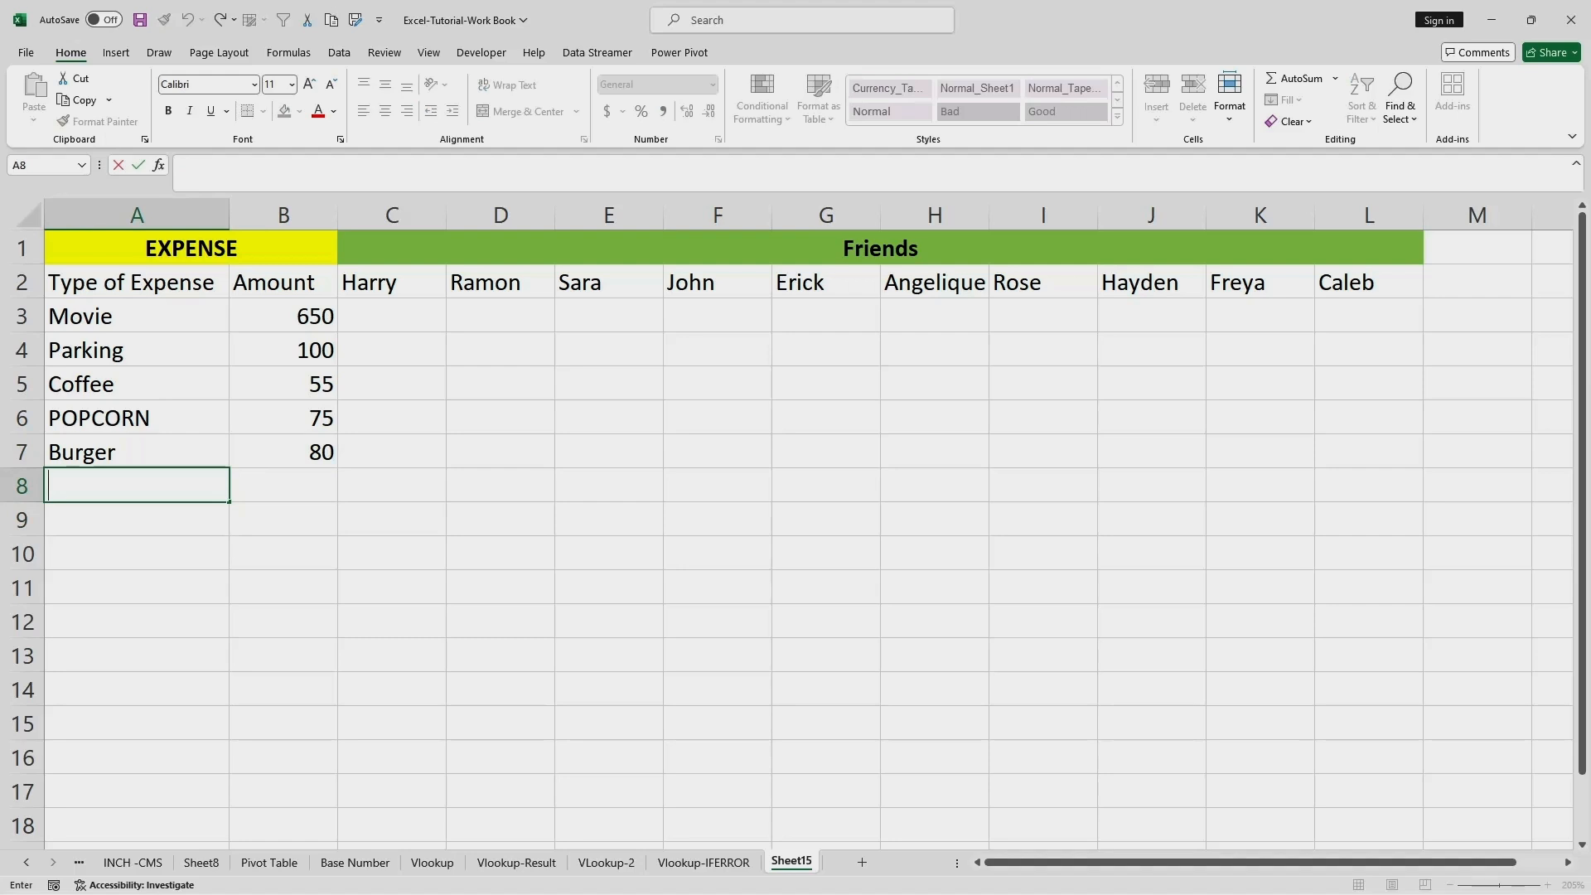
pyautogui.write('Fires')
pyautogui.click(137, 553)
pyautogui.doubleClick(284, 486)
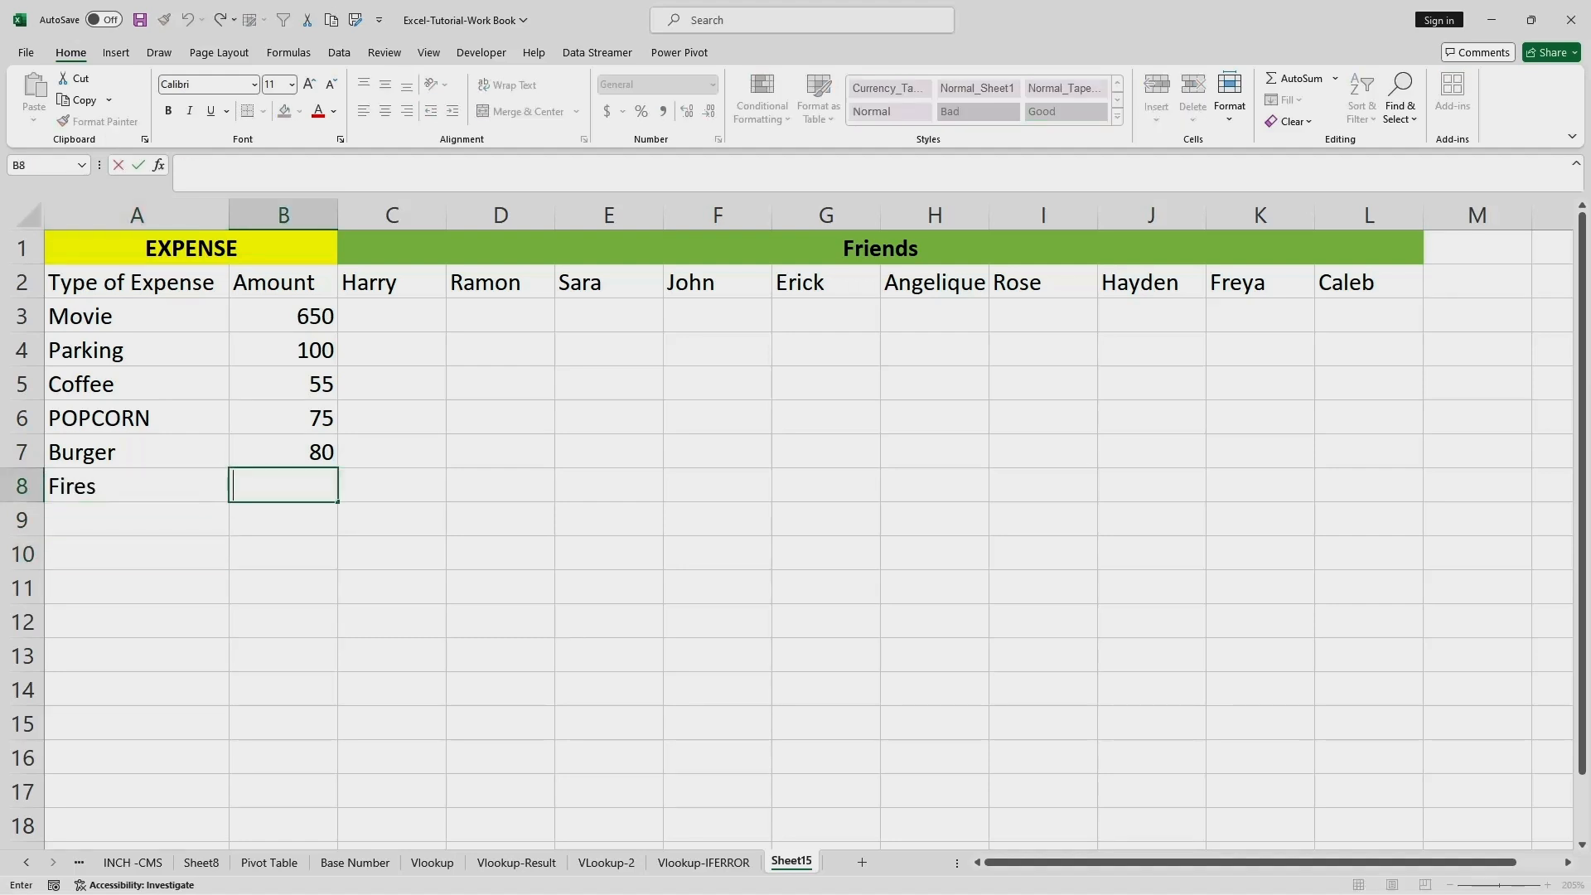
pyautogui.write('75')
pyautogui.click(283, 588)
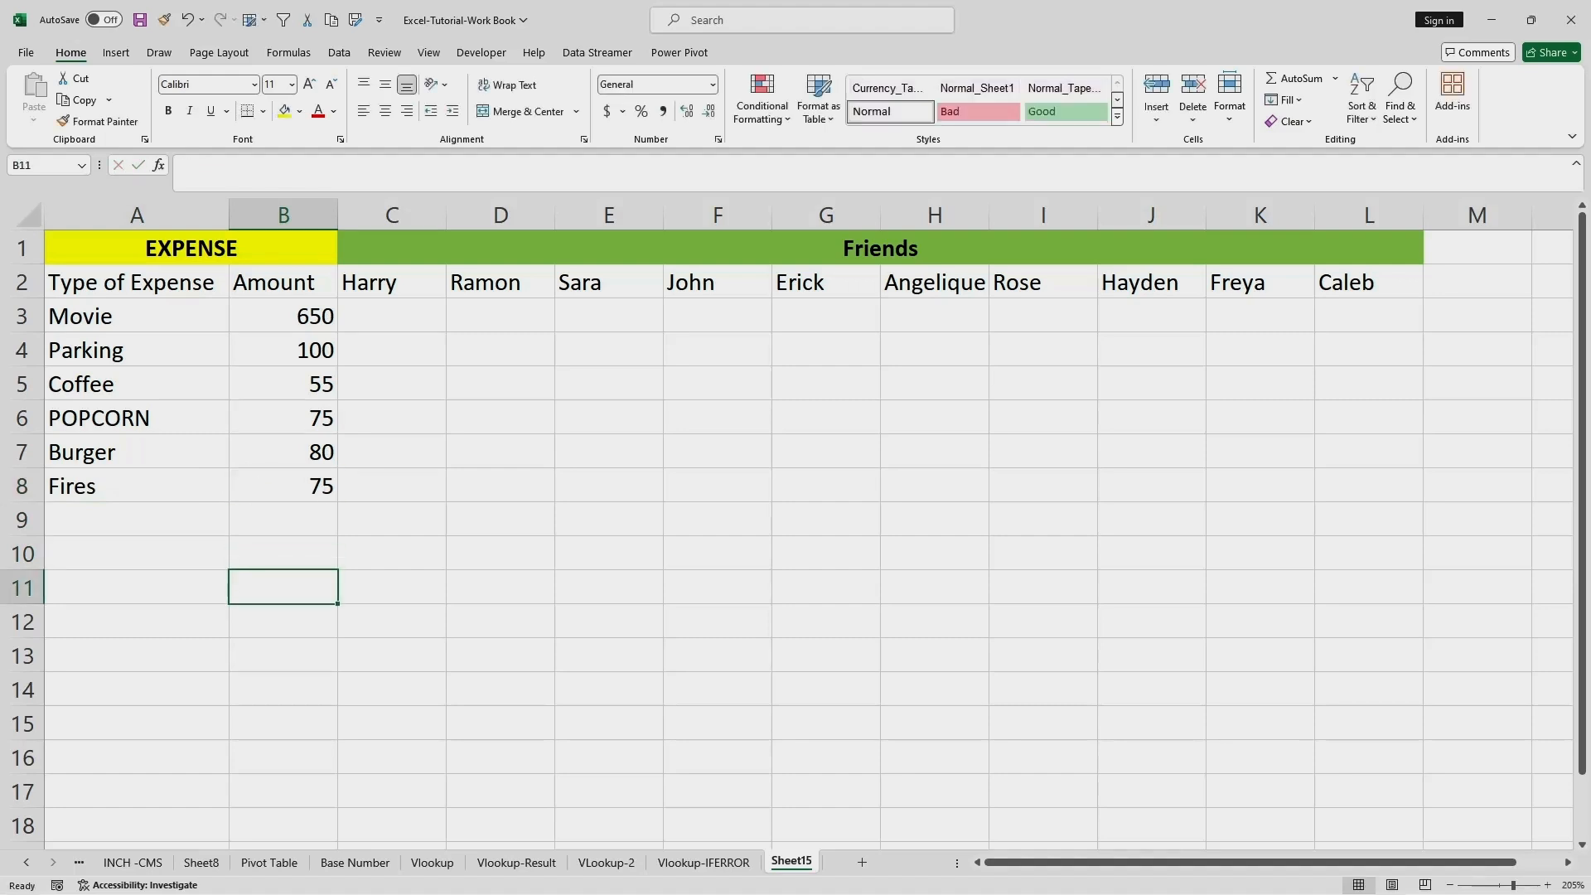
# Enter the expense "Soft Drinks" in A9 with an amount of 110 in B9.
pyautogui.doubleClick(137, 520)
pyautogui.write('Sof')
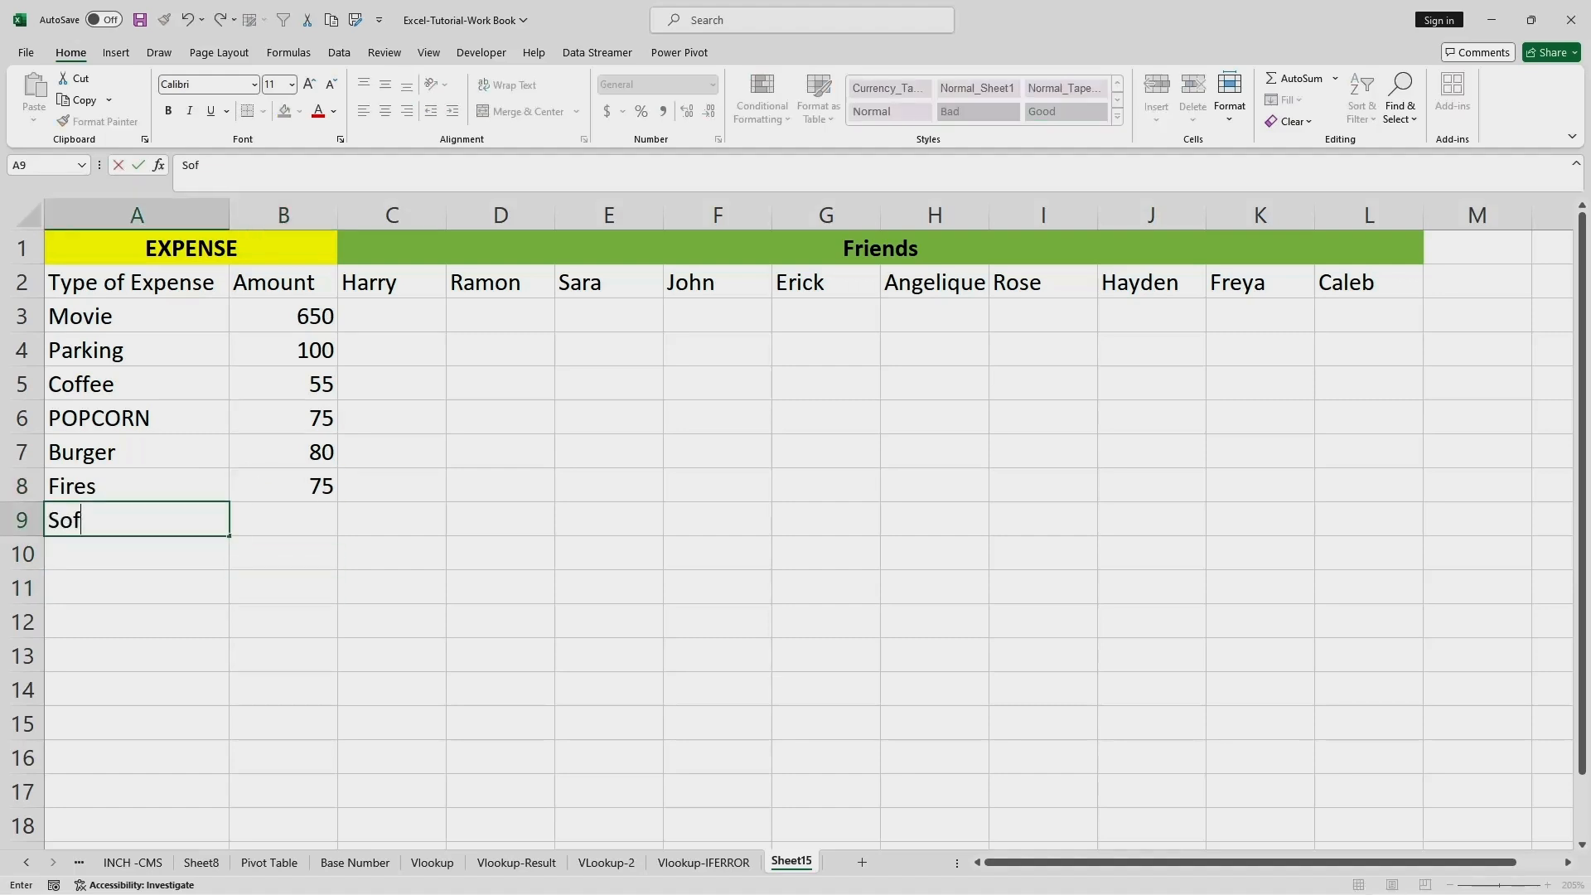
pyautogui.write('t Drinks')
pyautogui.click(137, 587)
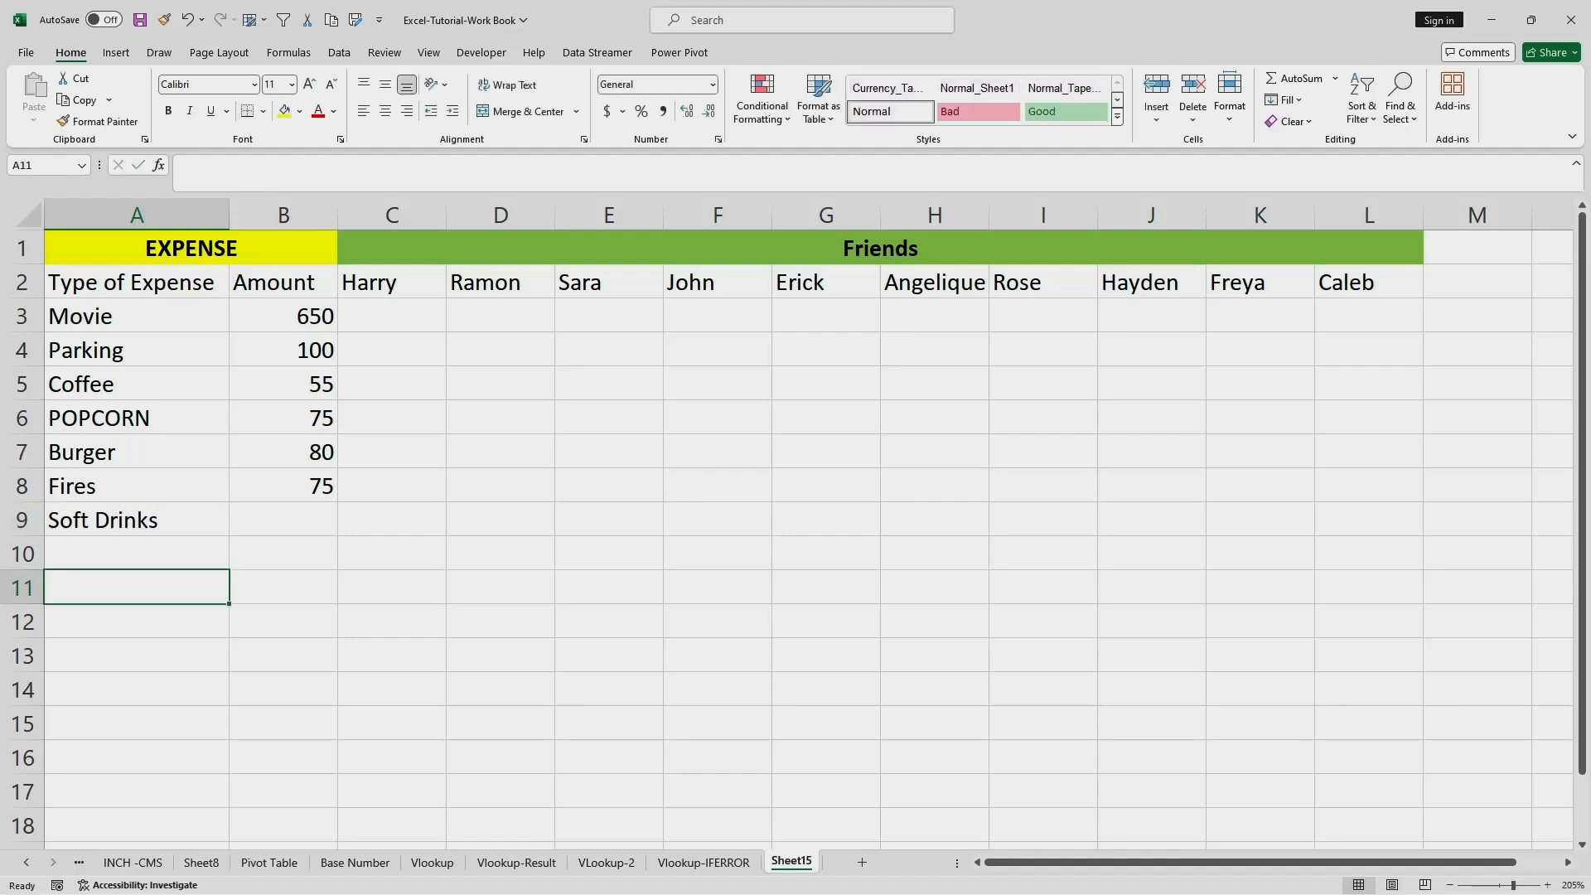
pyautogui.doubleClick(284, 519)
pyautogui.write('110')
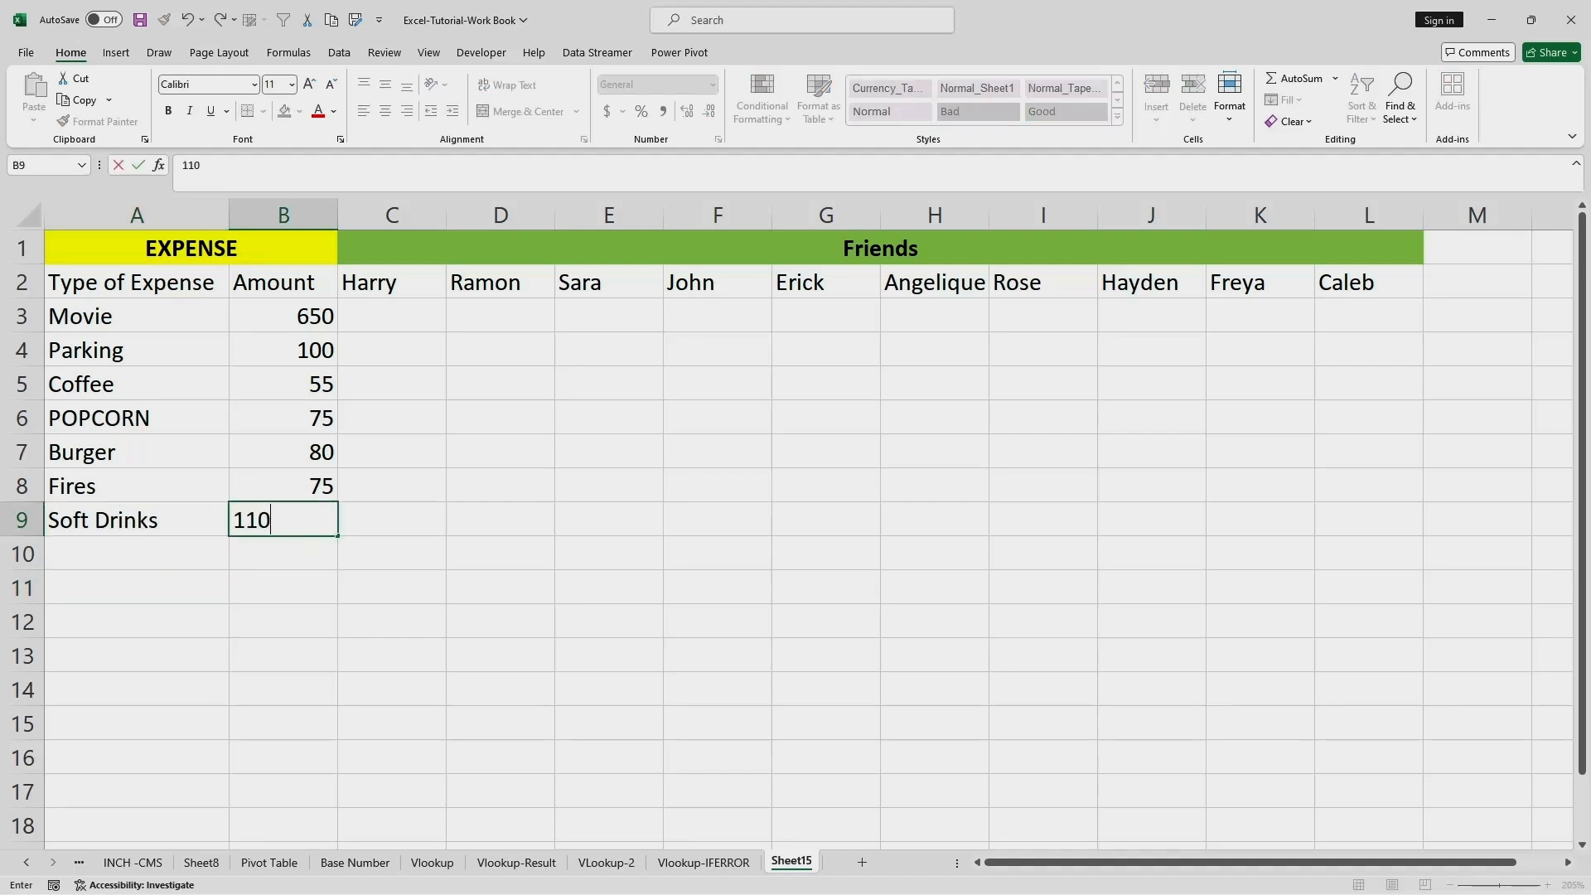
pyautogui.click(283, 587)
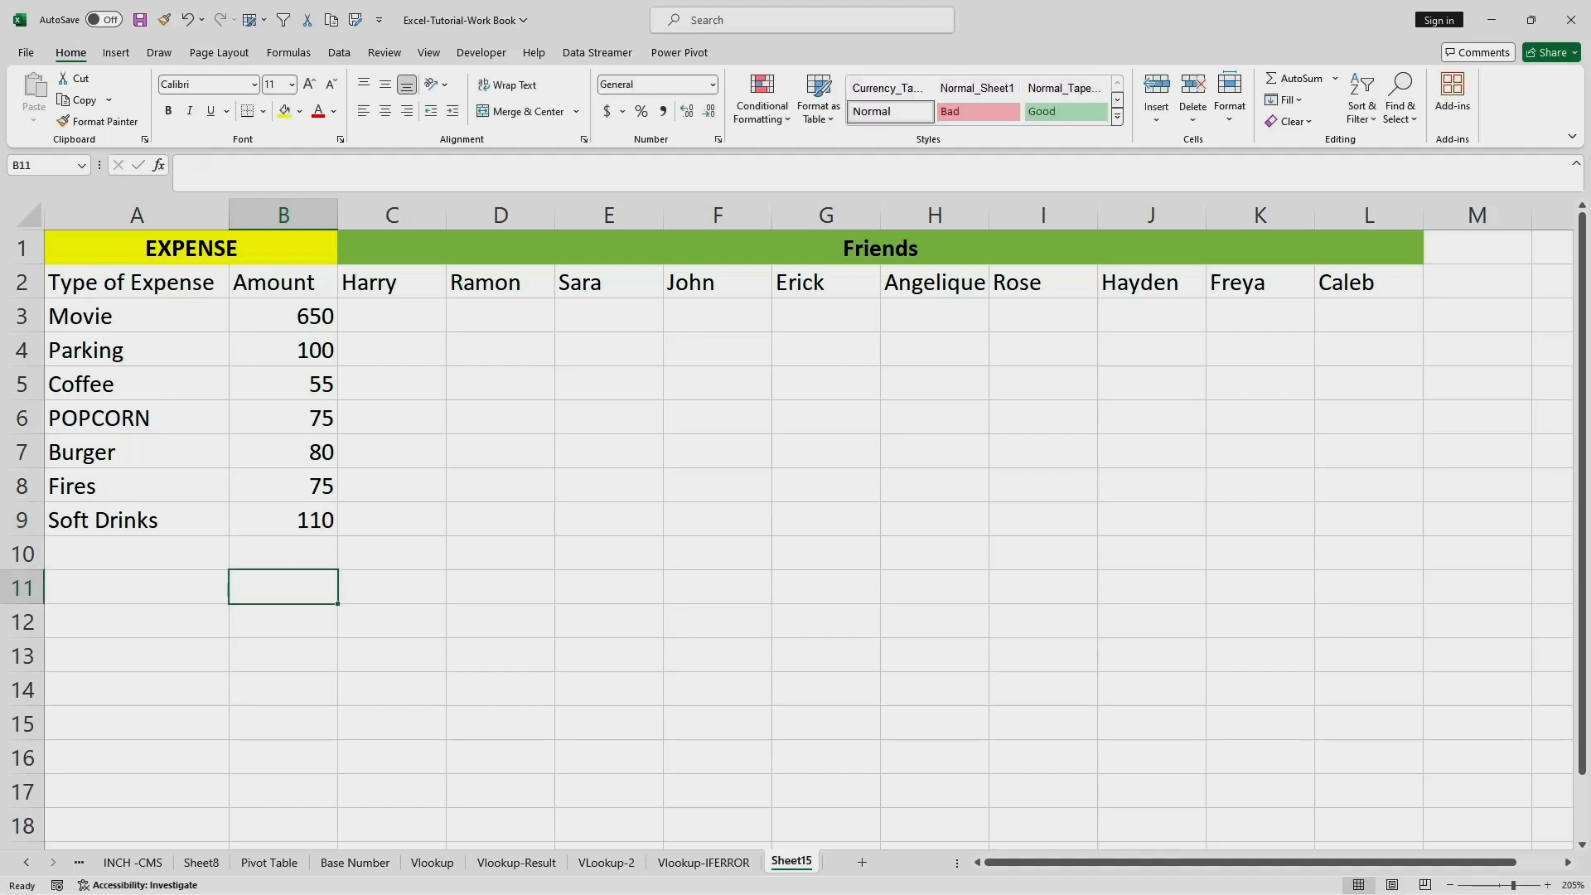
# Enter the expense "Tea" in A10 with an amount of 75 in B10.
pyautogui.doubleClick(137, 554)
pyautogui.write('T')
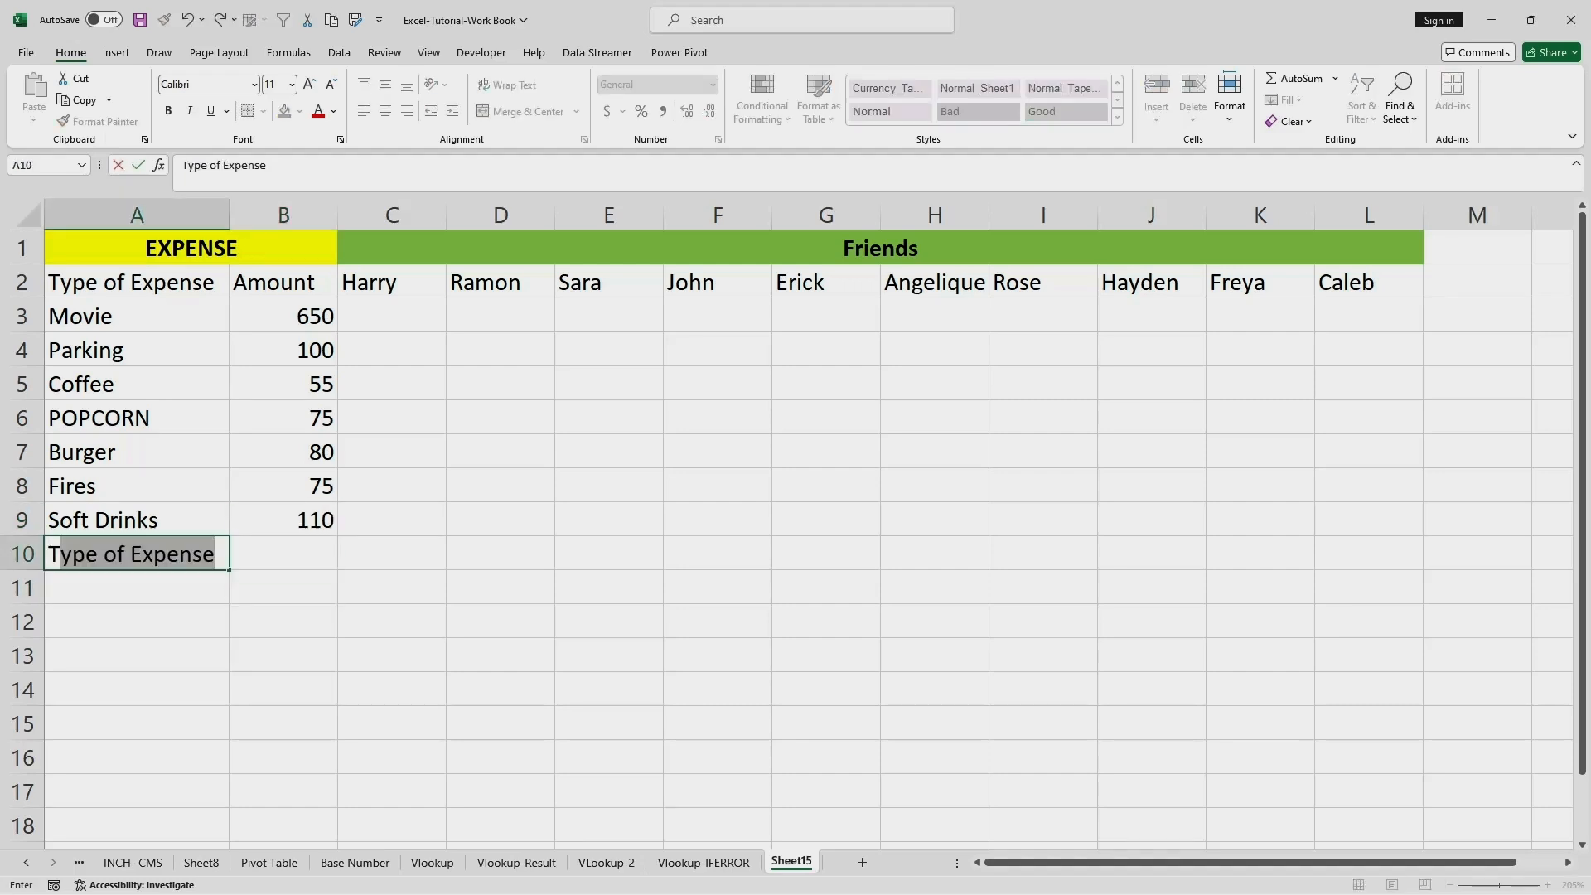
pyautogui.write('ea')
pyautogui.click(137, 621)
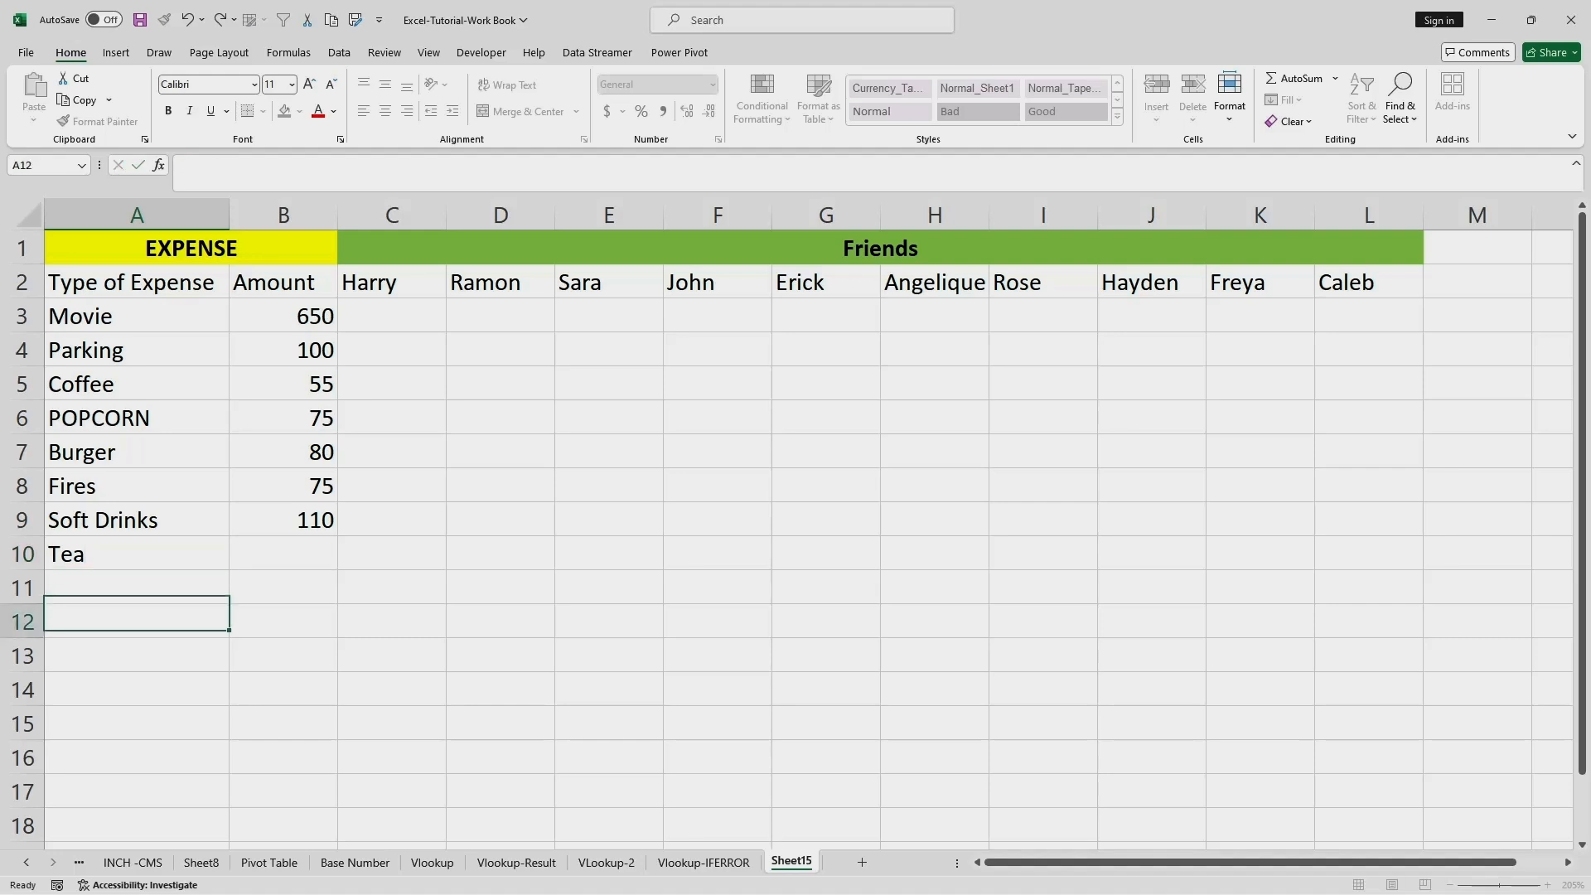
pyautogui.doubleClick(283, 553)
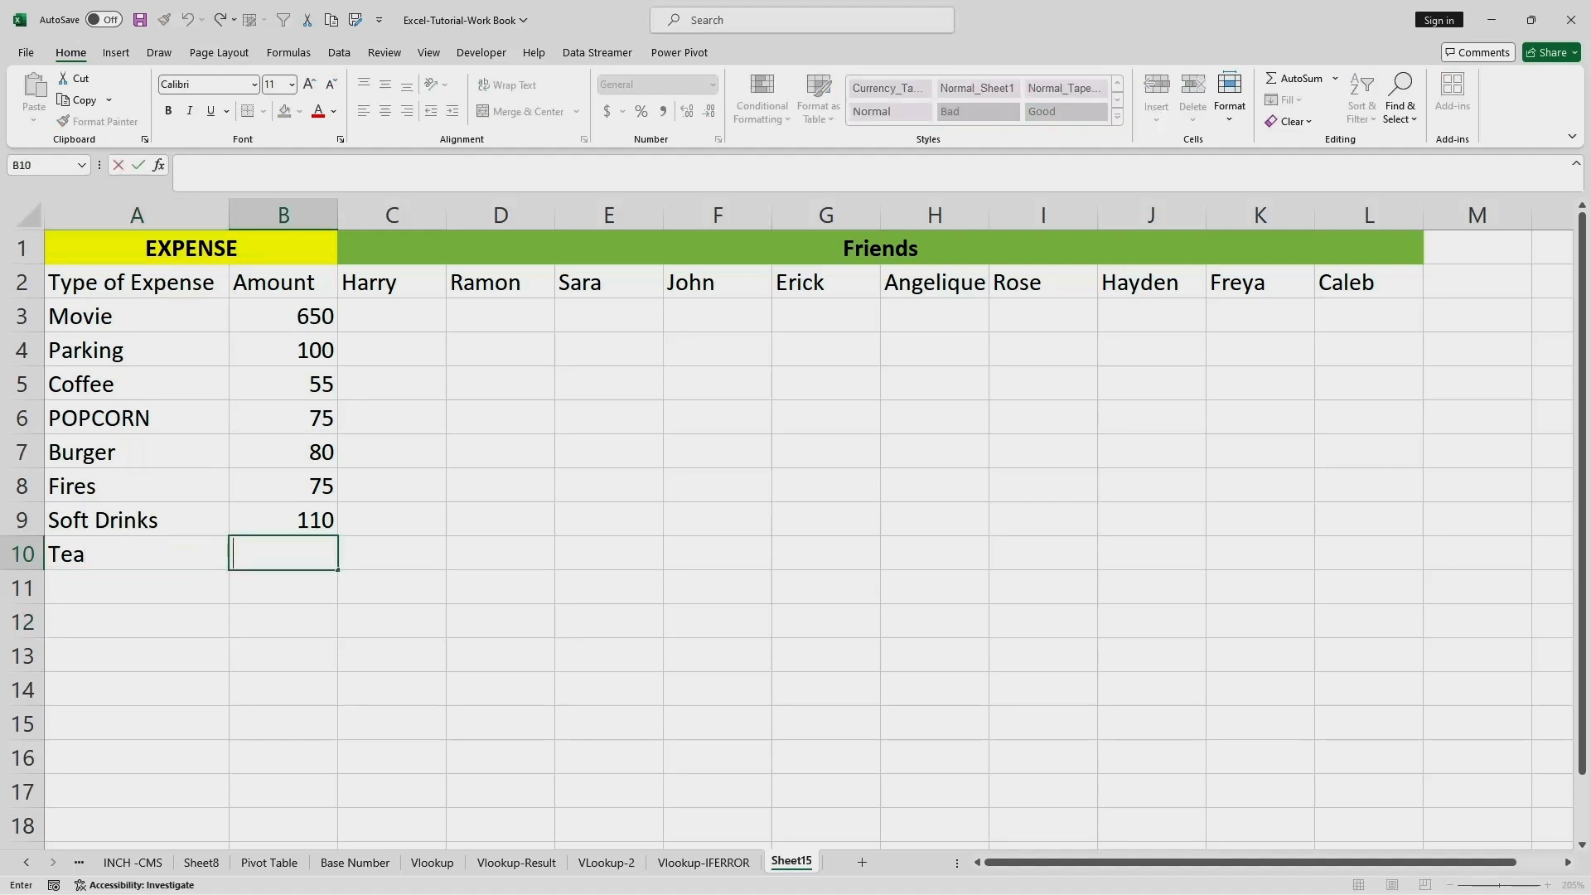
pyautogui.write('75')
pyautogui.click(284, 656)
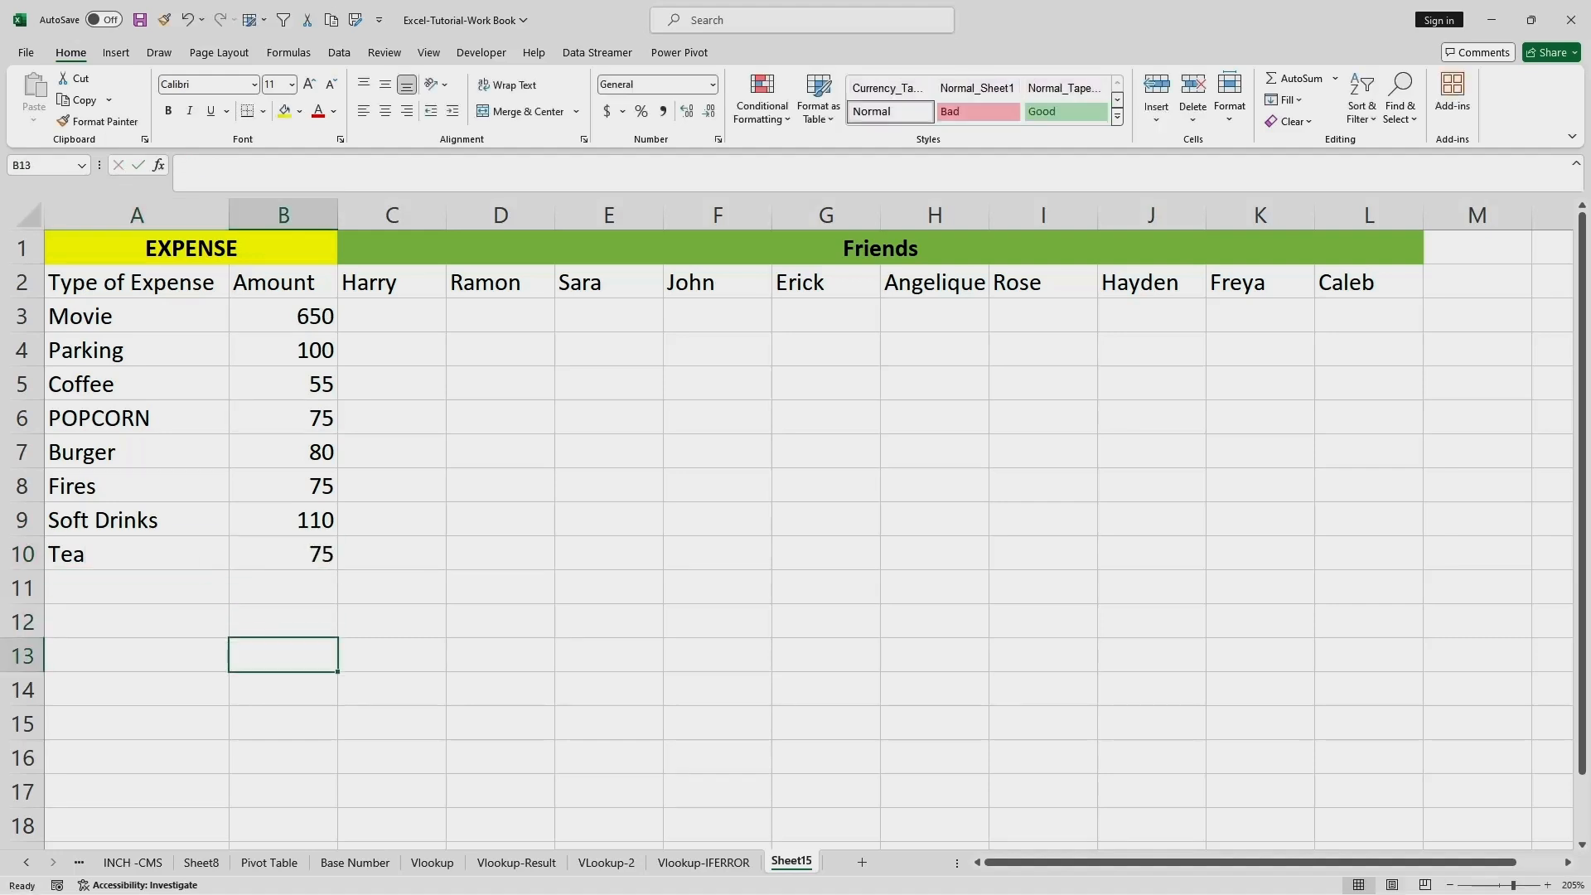
# Enter the expense "Water" in A11 with an amount of 100 in B11.
pyautogui.doubleClick(137, 588)
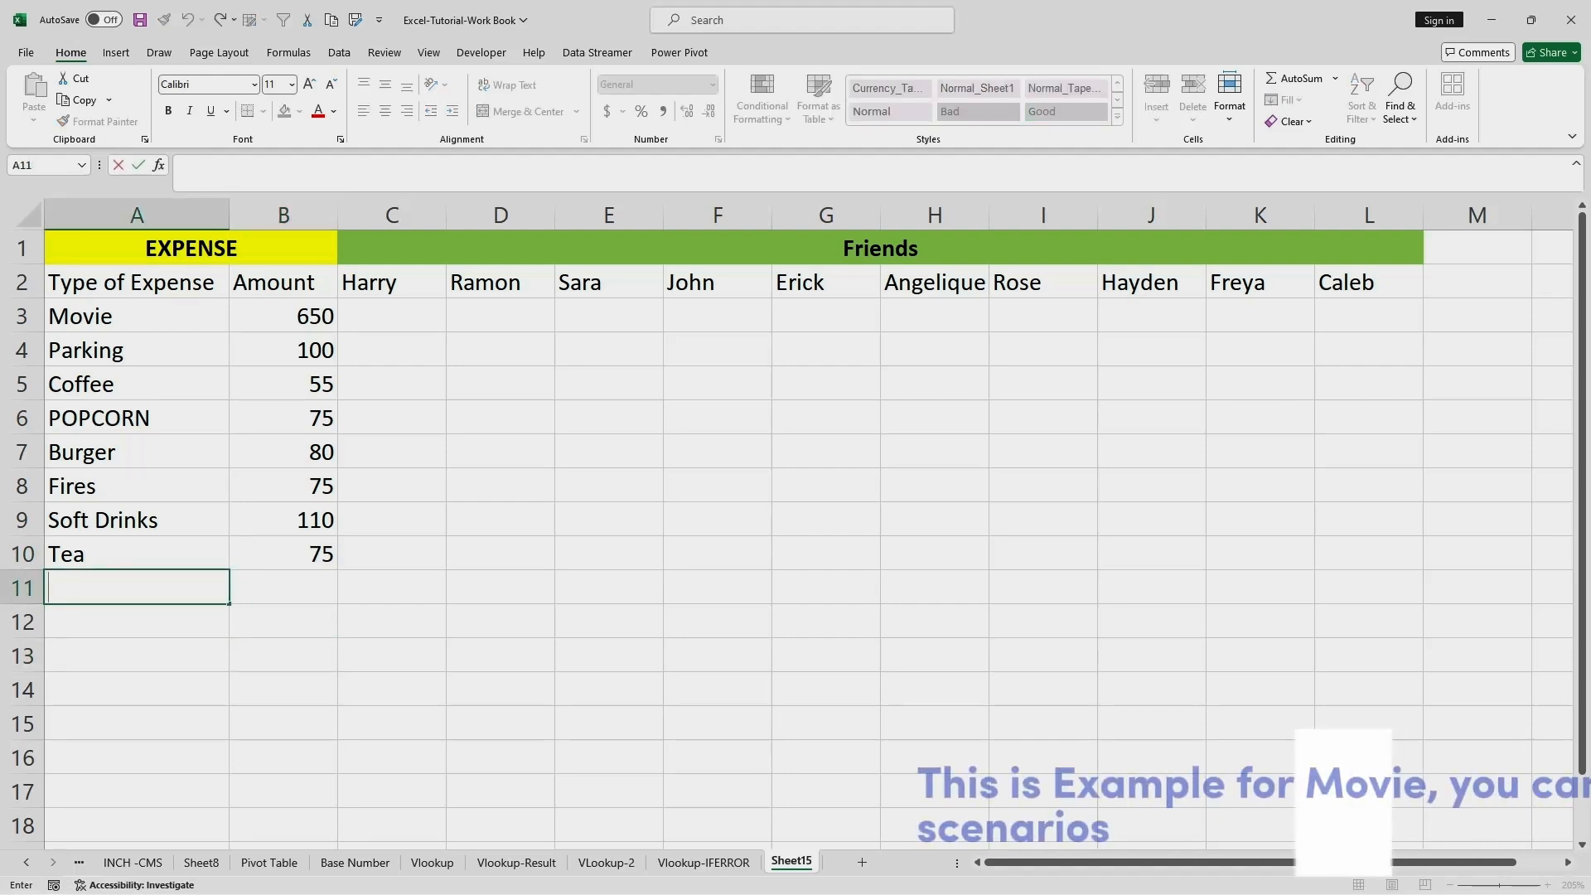
pyautogui.write('Water')
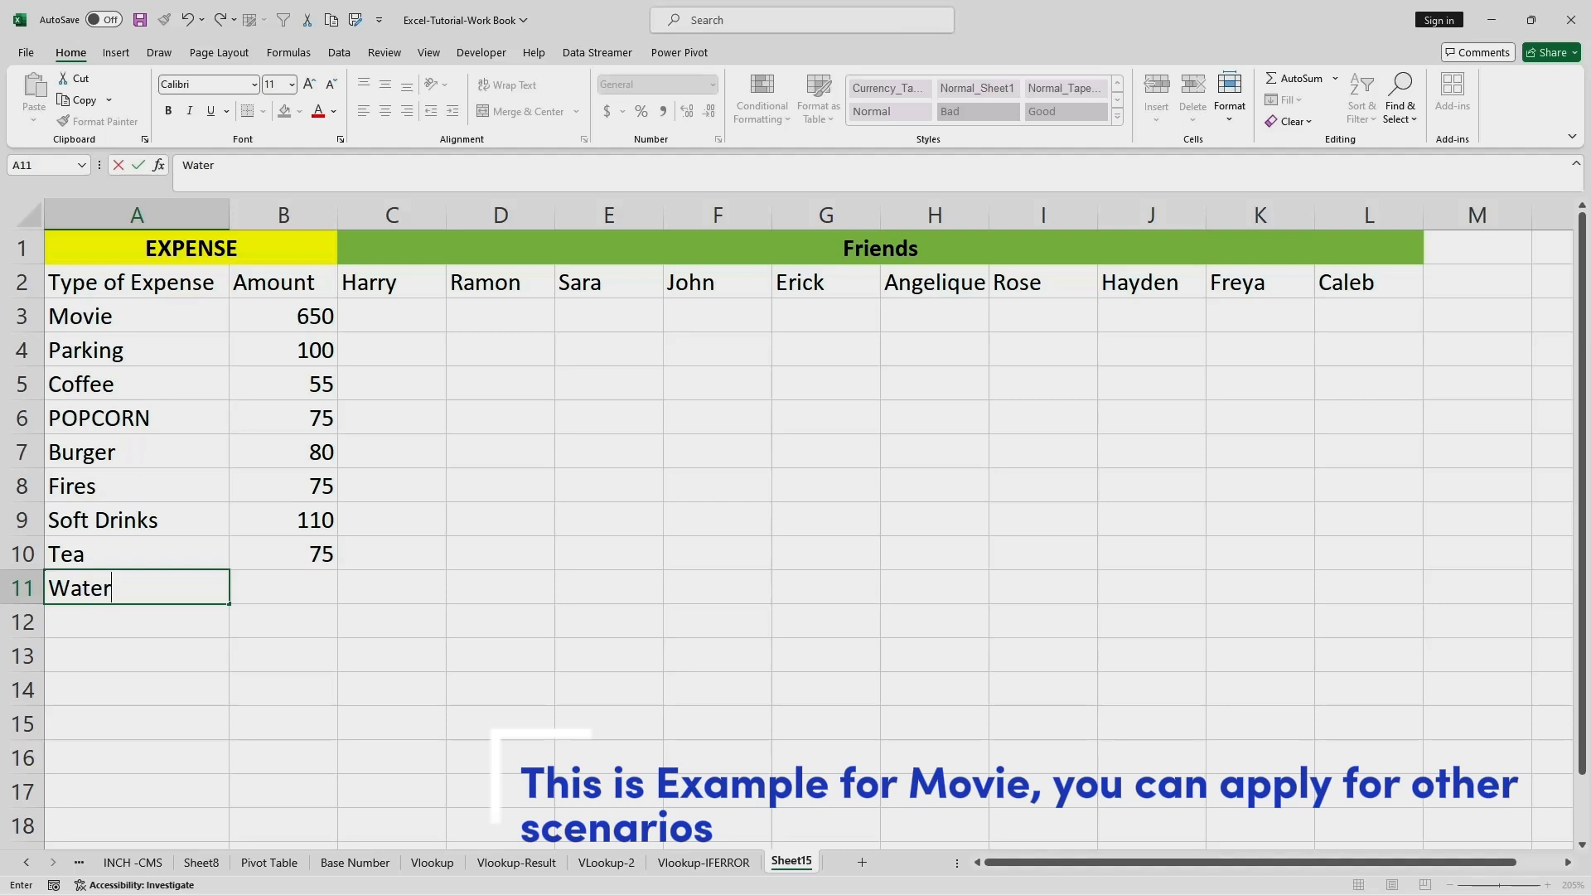
pyautogui.press('Return')
pyautogui.press('Right')
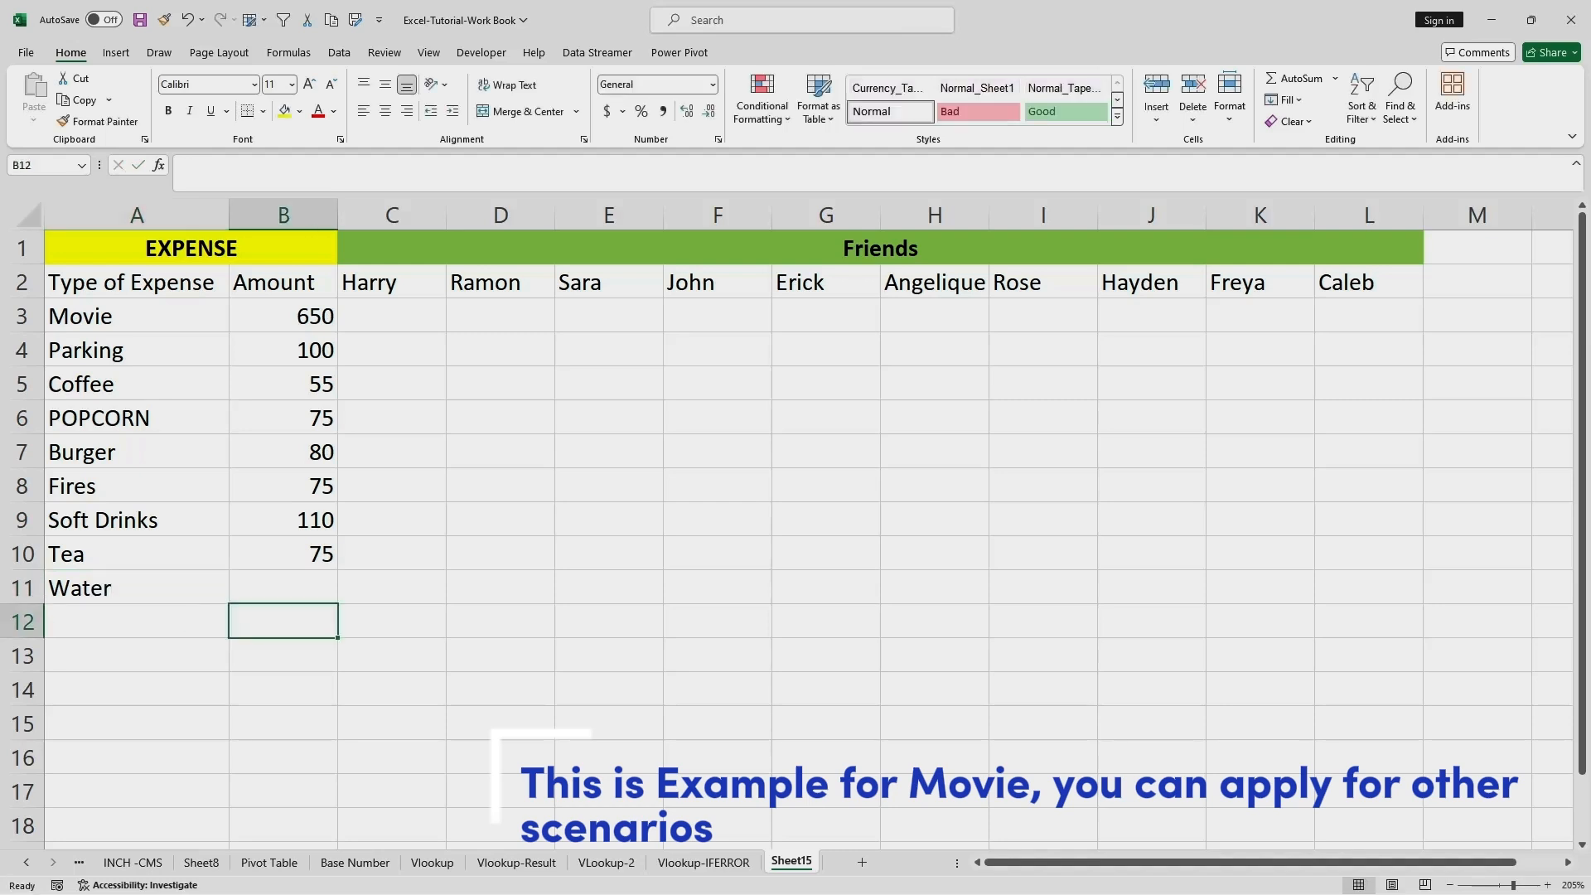
pyautogui.press('Up')
pyautogui.press('F2')
pyautogui.write('100')
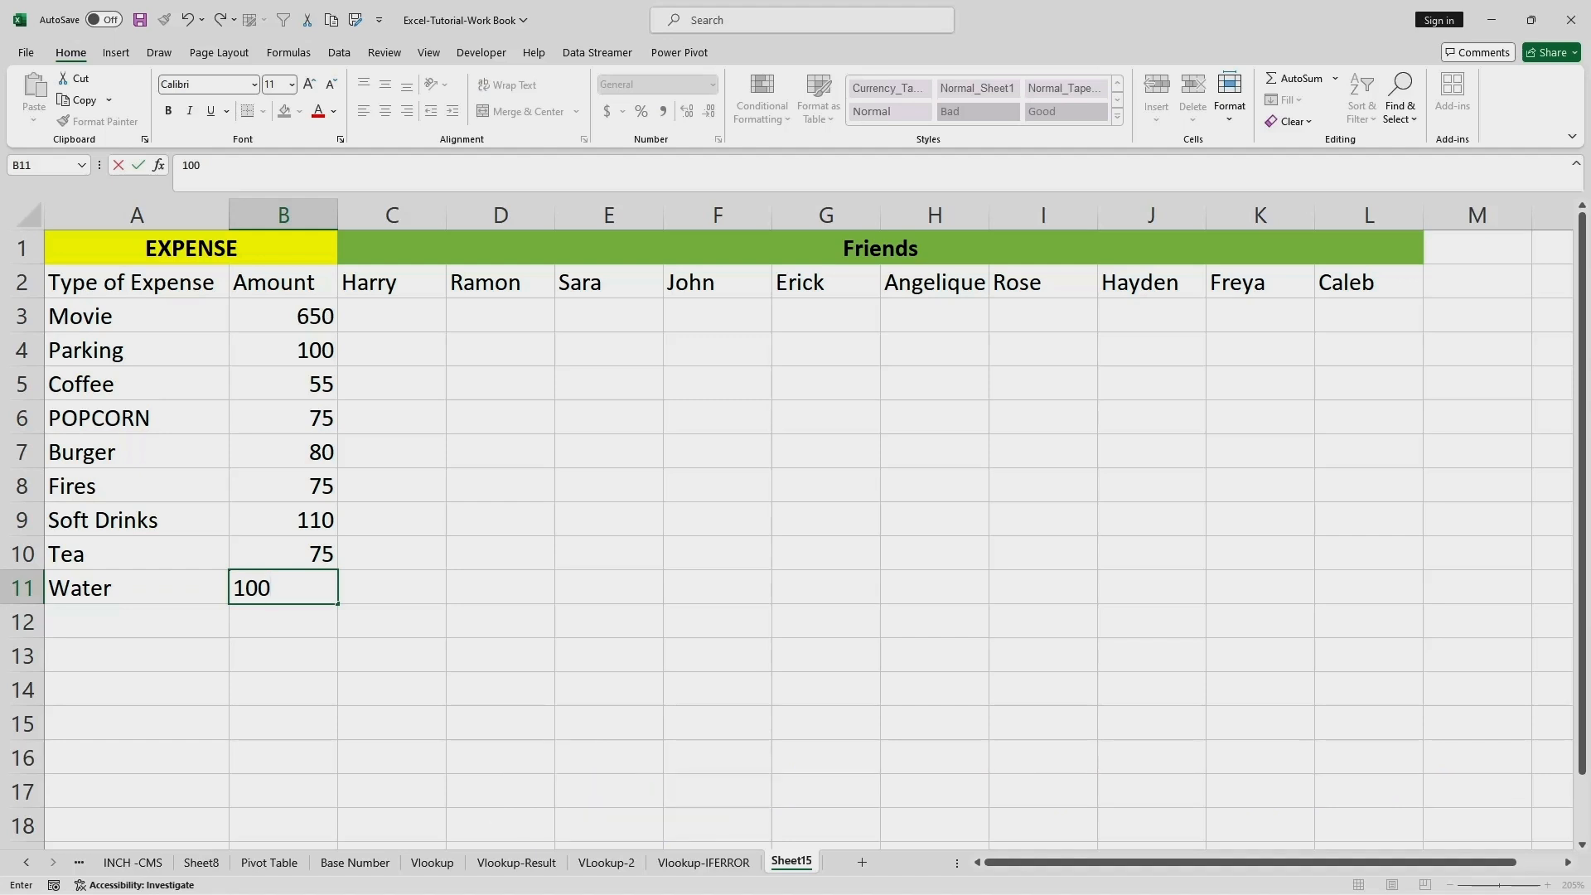
pyautogui.click(392, 655)
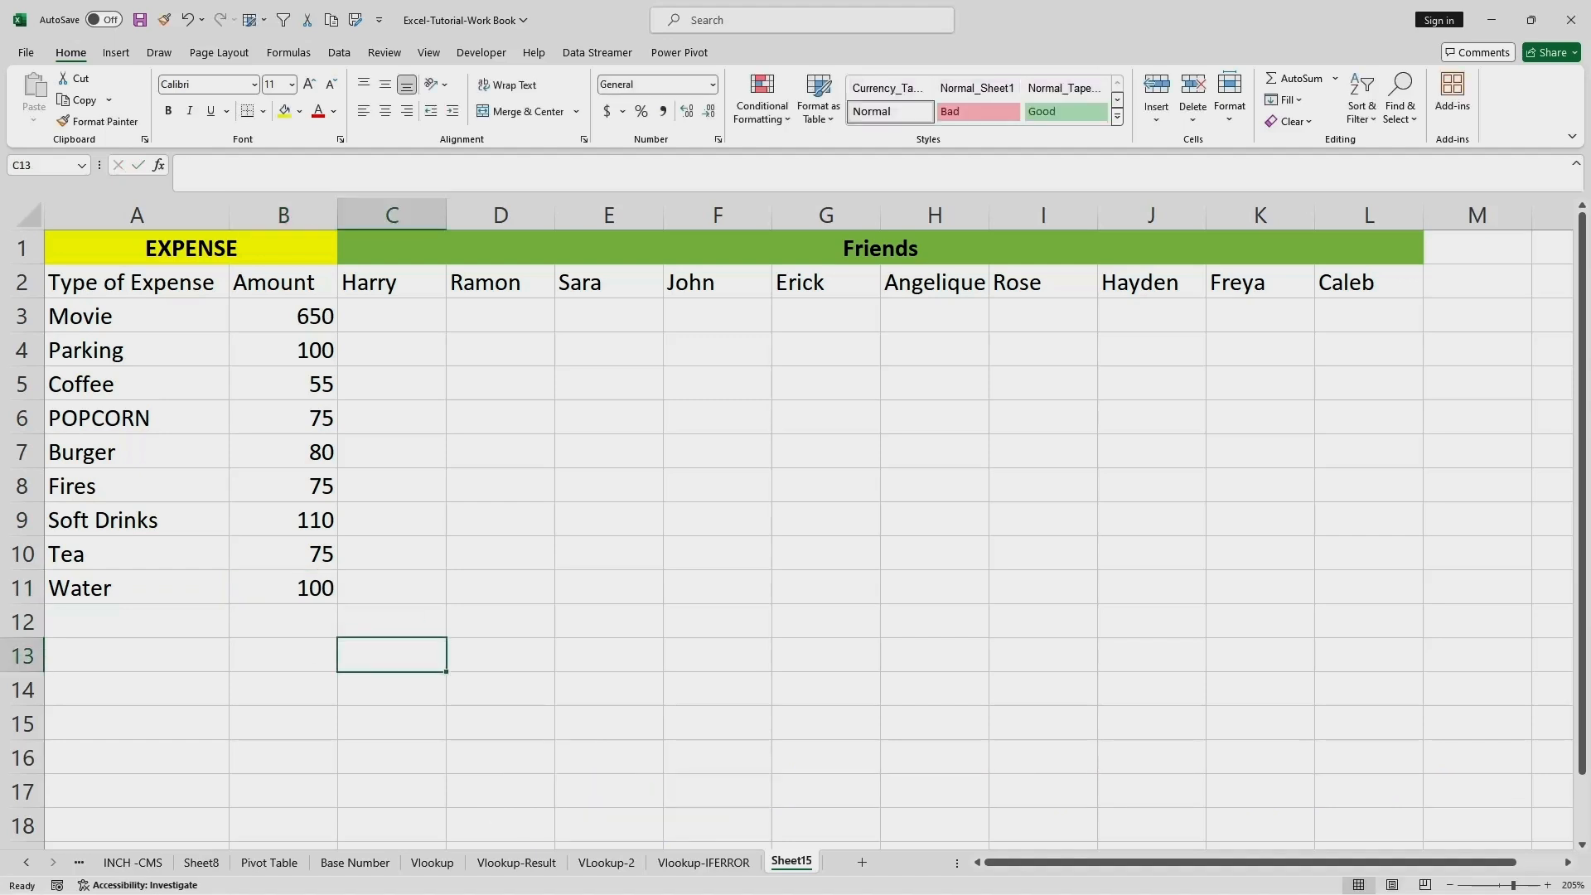
# Add the label "Total" in A13 below the expense list.
pyautogui.moveTo(284, 316); pyautogui.dragTo(283, 587)
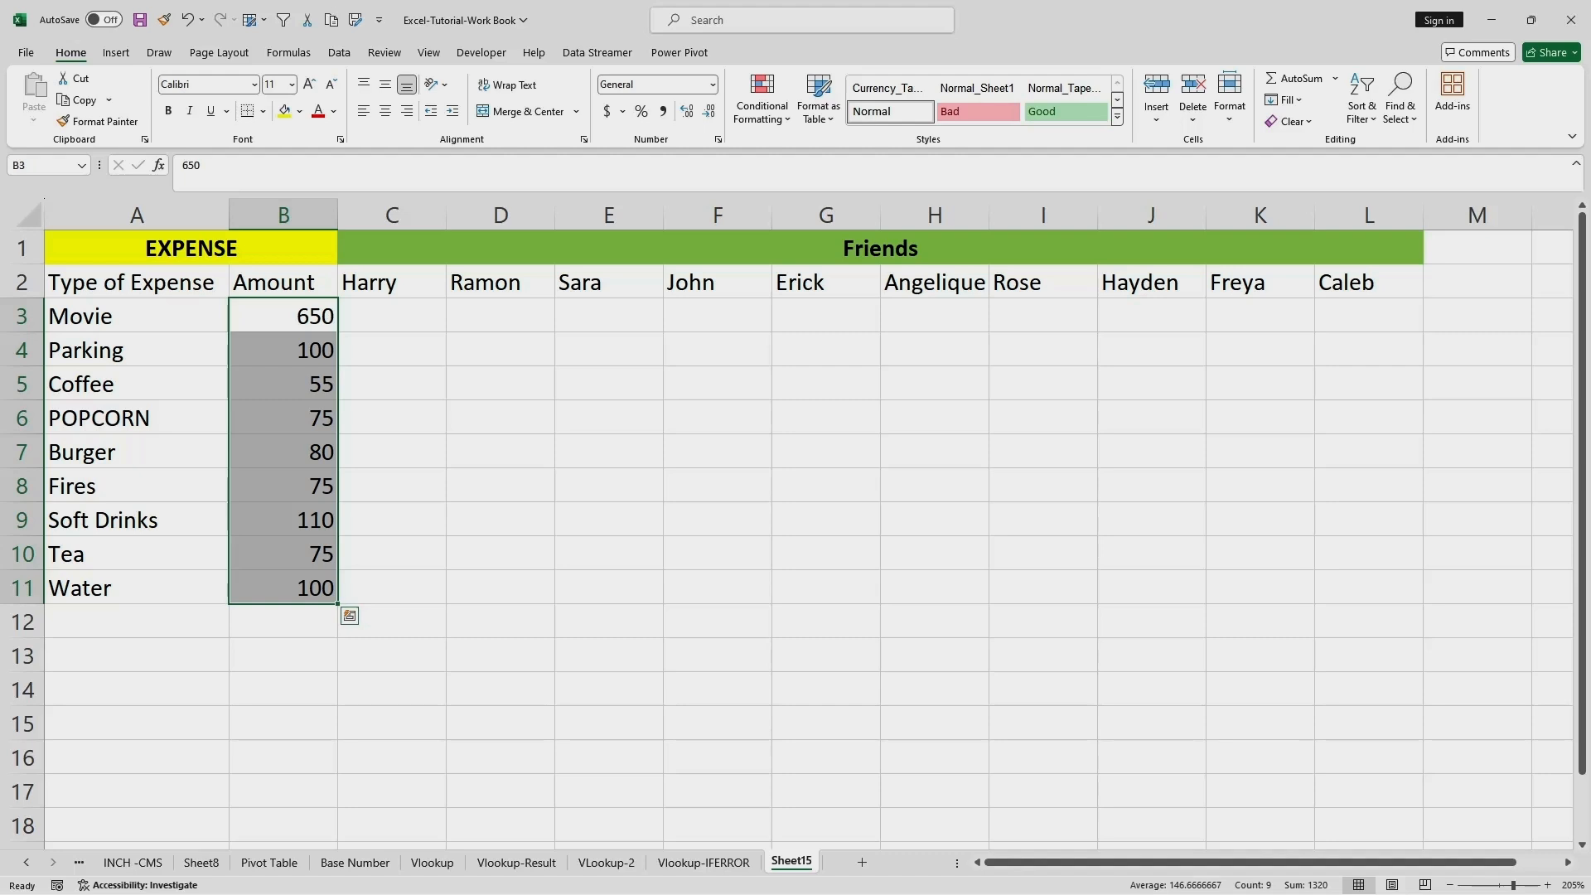
pyautogui.doubleClick(137, 656)
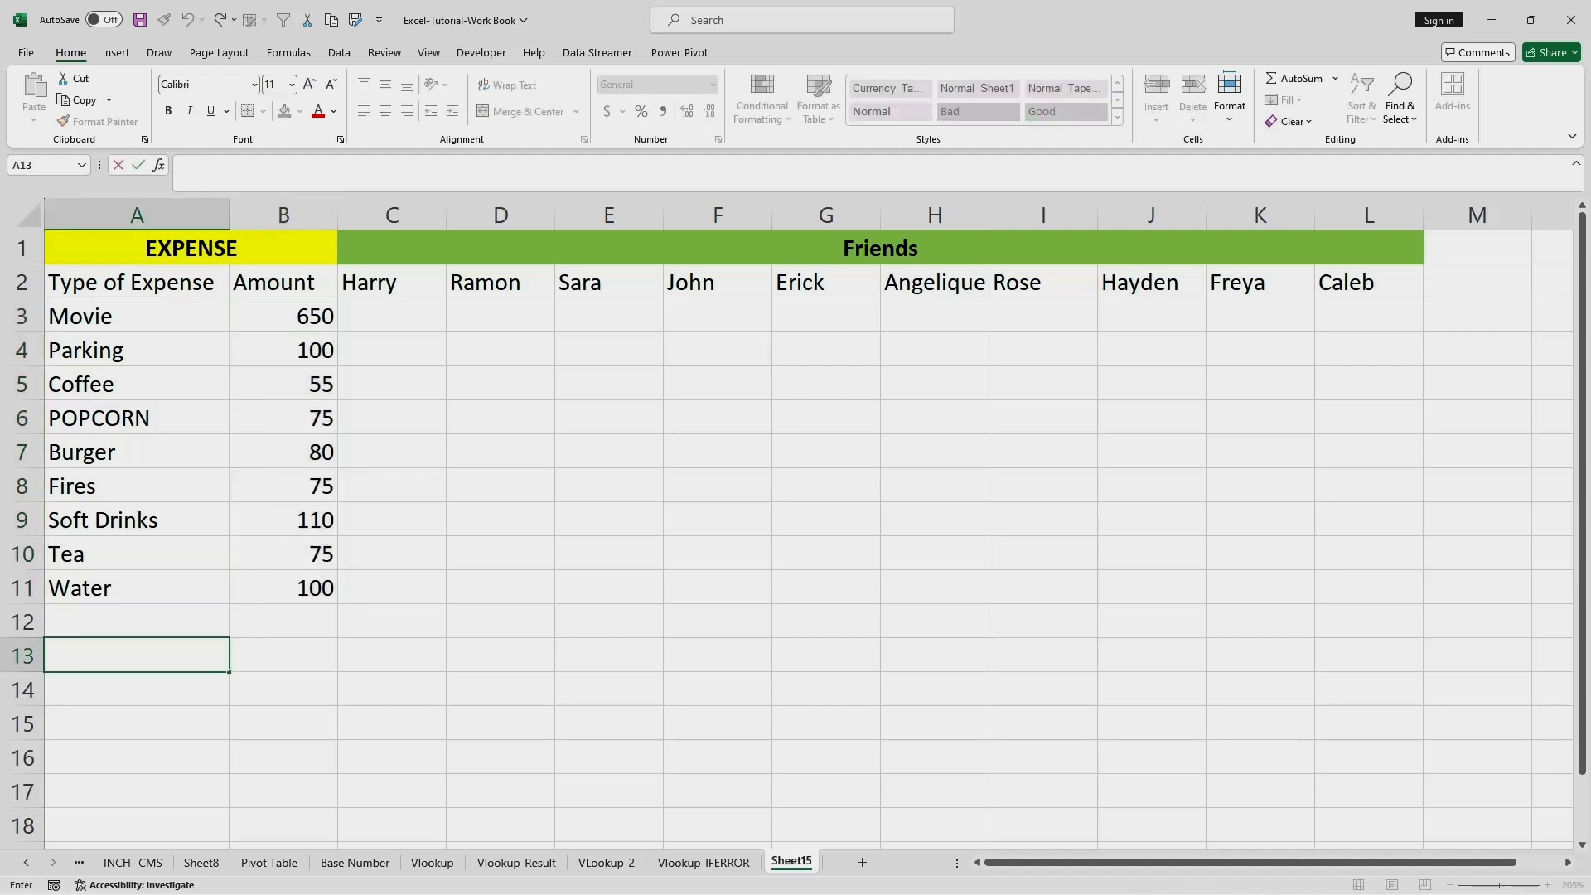
pyautogui.write('Total')
pyautogui.press('Tab')
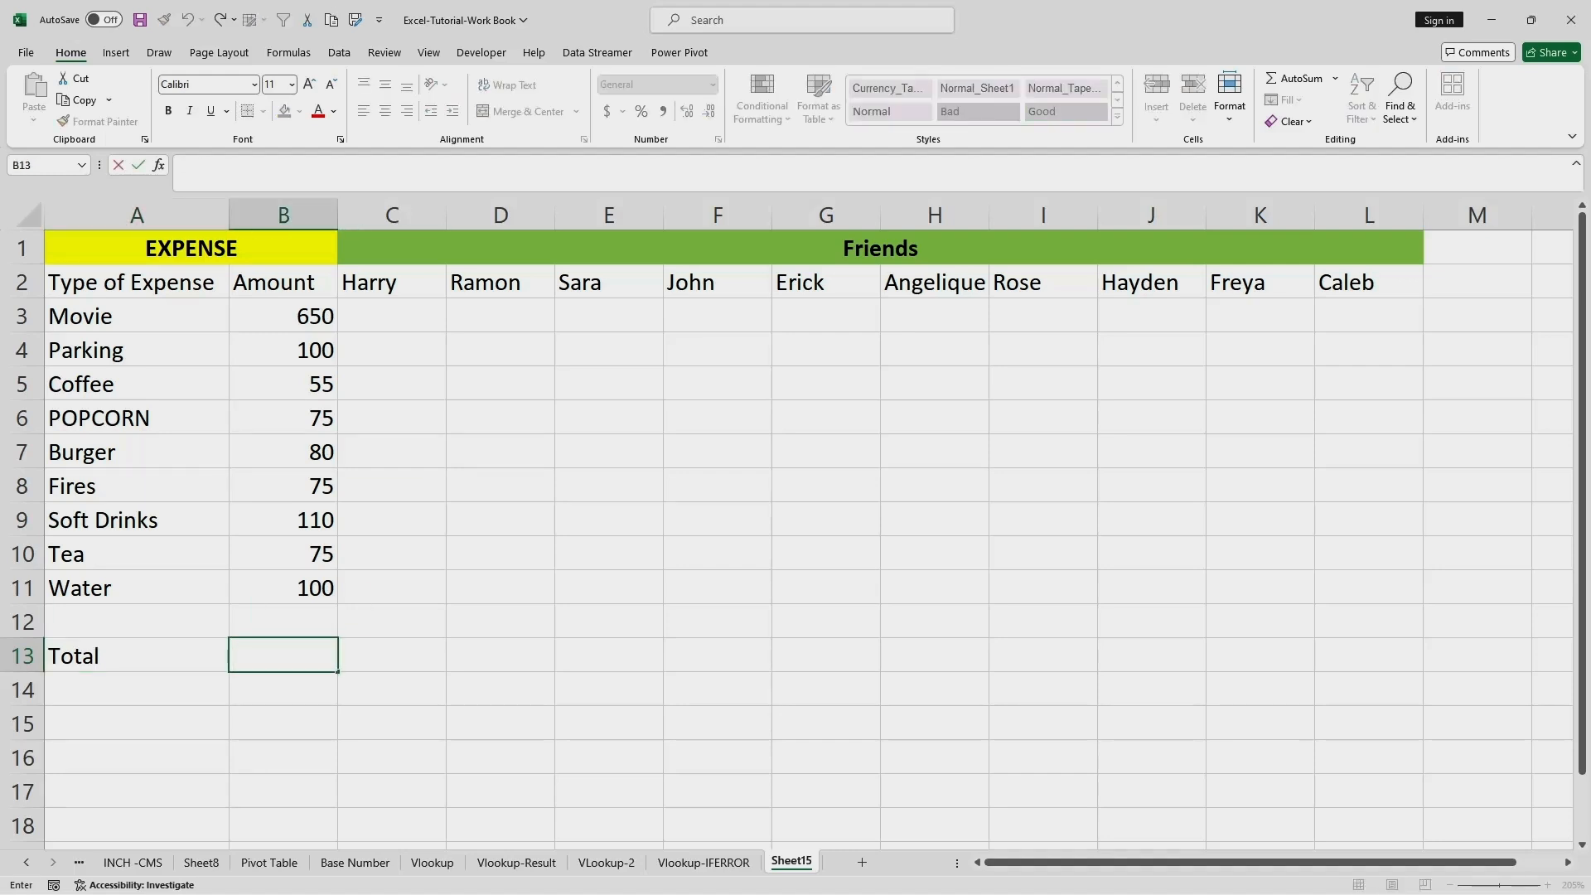
# Sum the expense amounts in B13 with the formula =SUM(B3:B11).
pyautogui.write('=SUM')
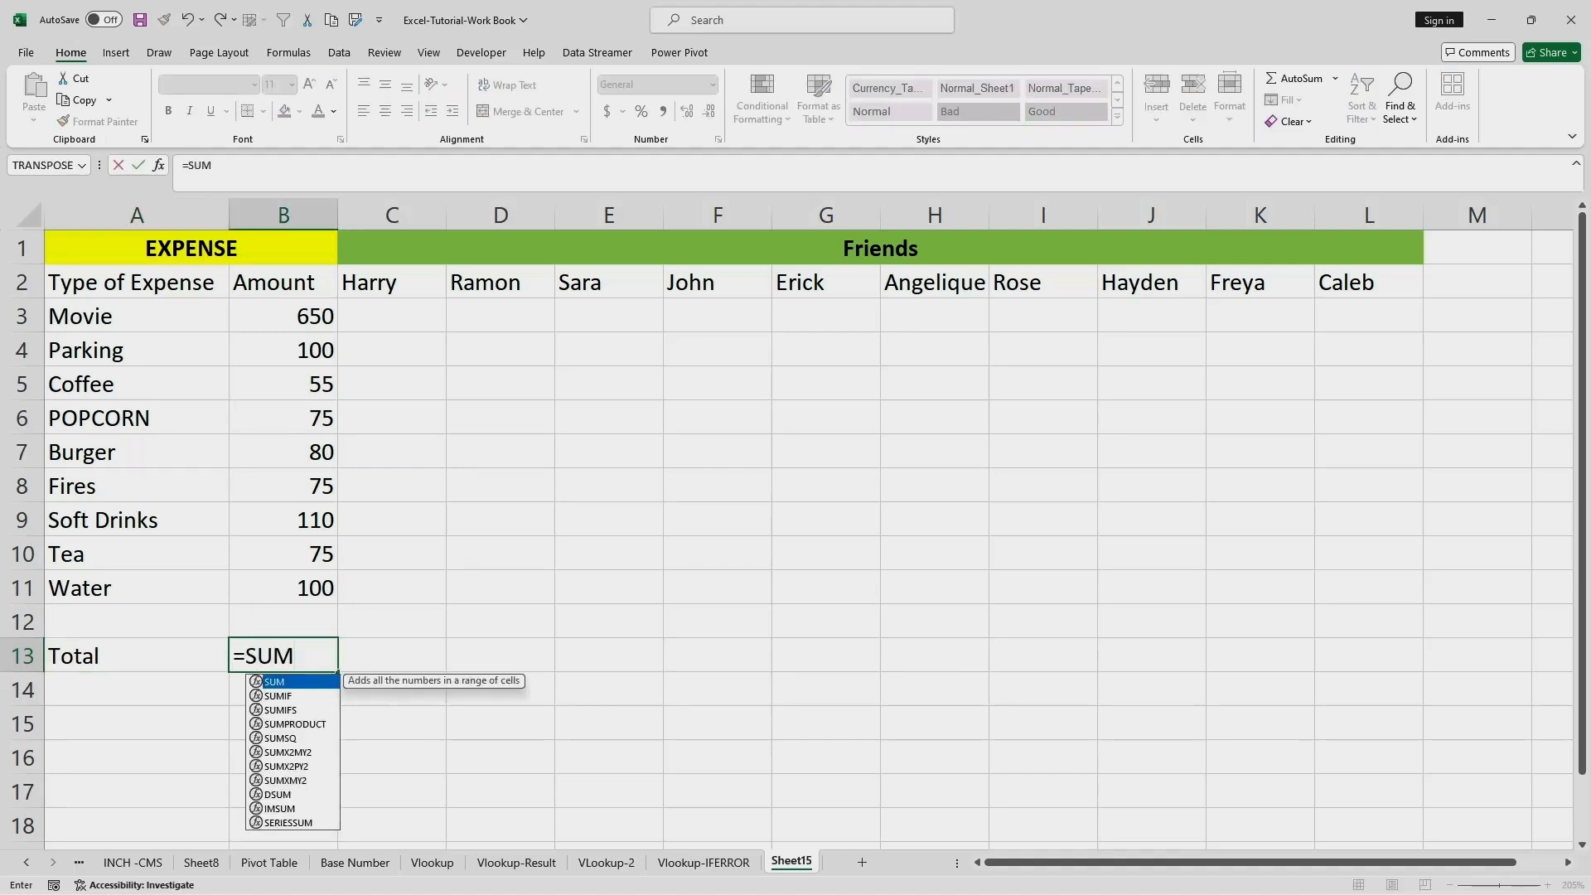
pyautogui.write('(')
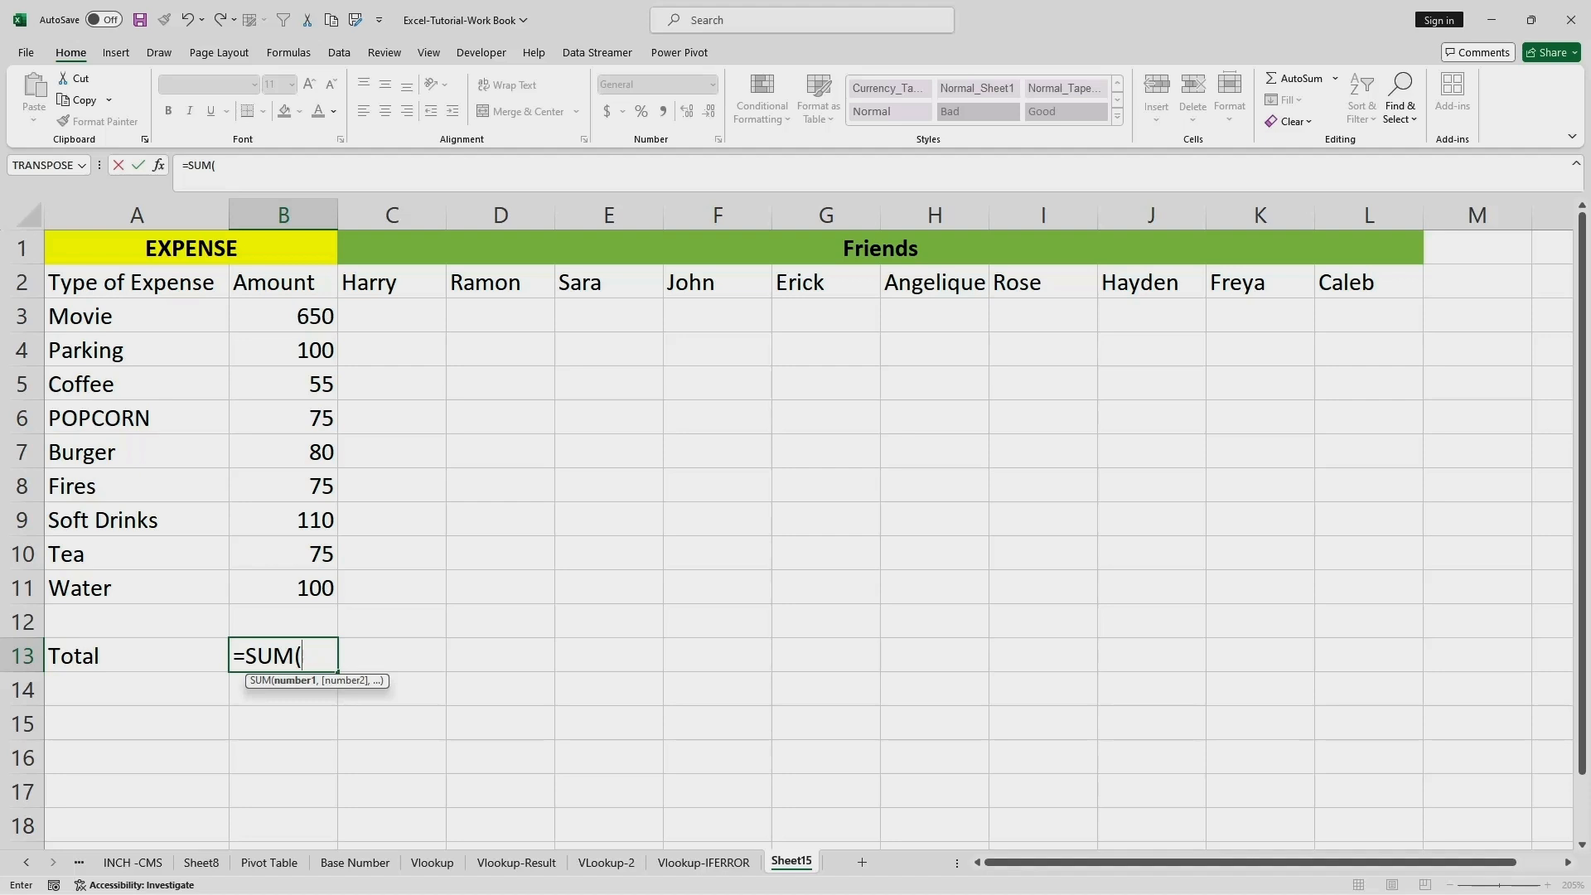
pyautogui.click(283, 317)
pyautogui.write(':B11')
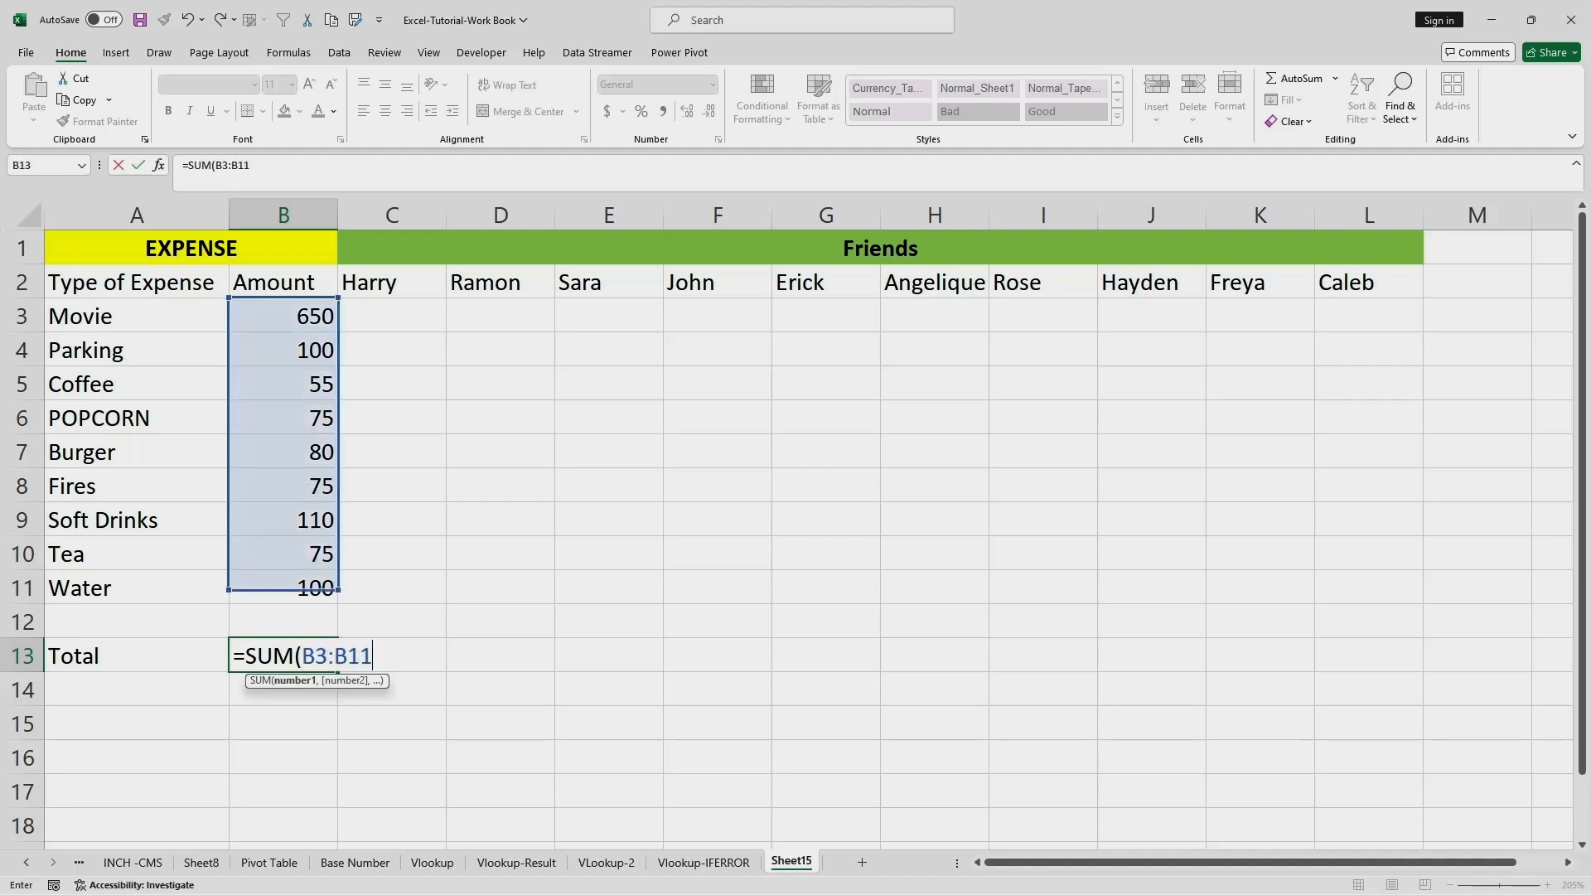
pyautogui.click(251, 166)
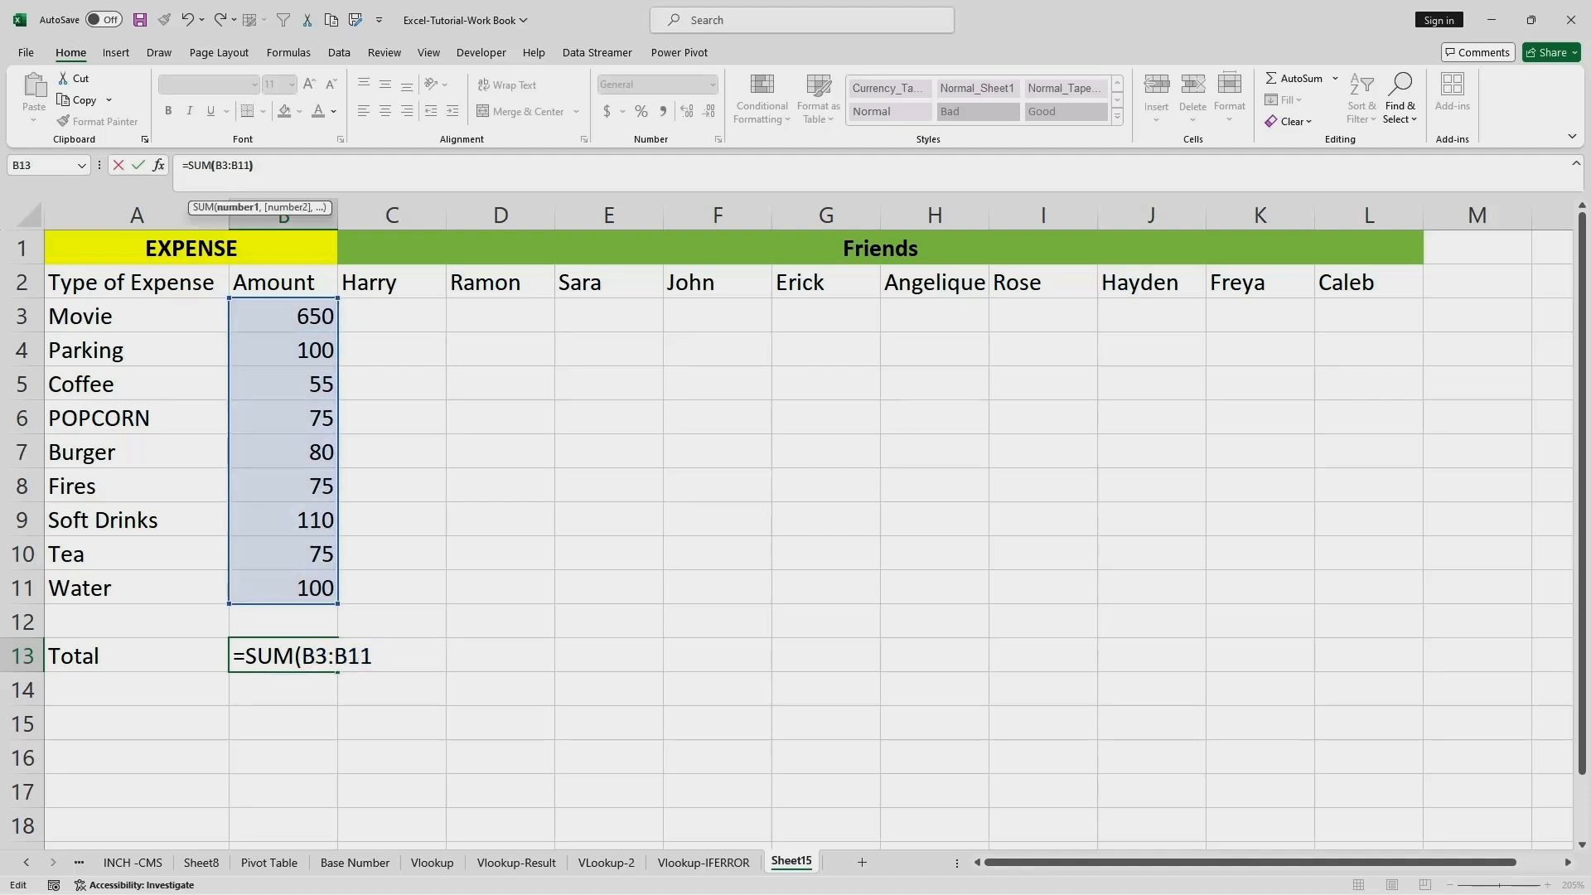
pyautogui.write(')')
pyautogui.press('Return')
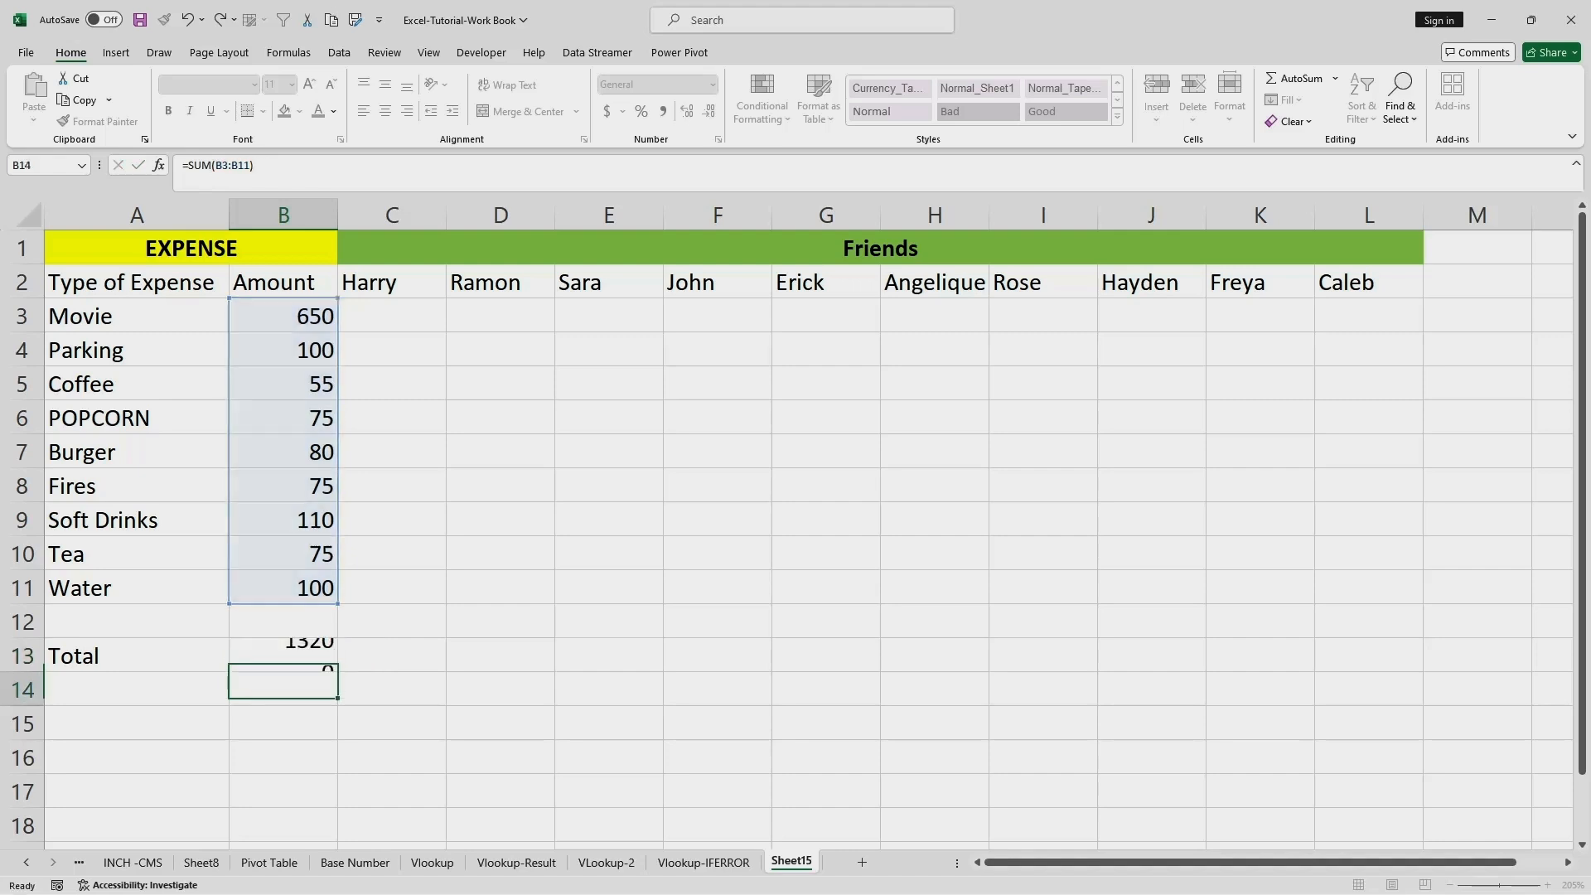
pyautogui.click(284, 656)
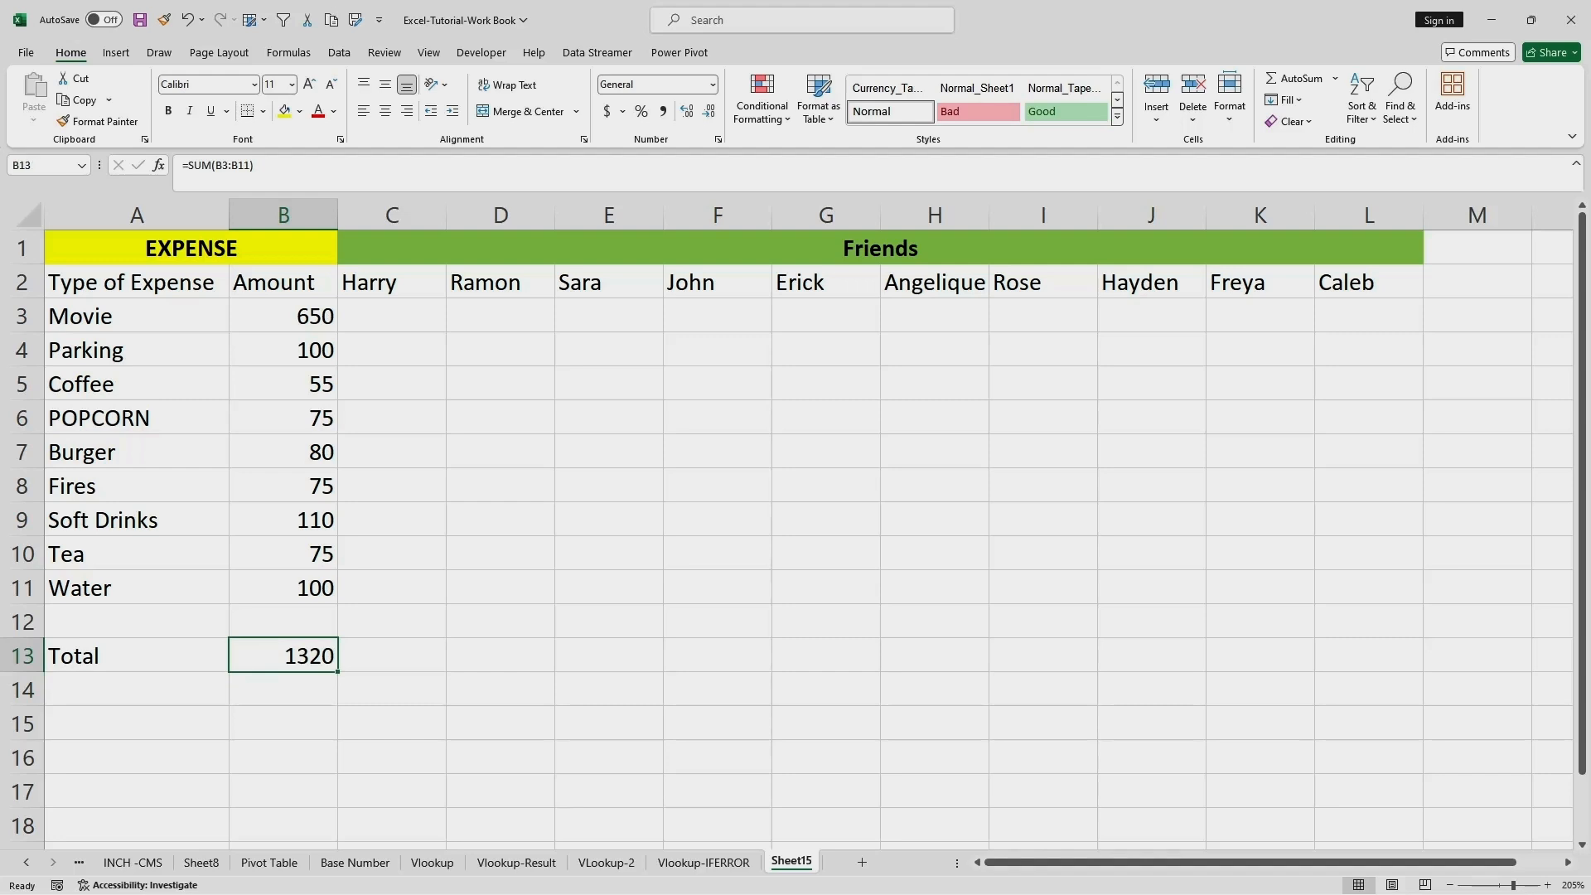
# Change the expense name in A3 to "Movie Ticket".
pyautogui.doubleClick(137, 316)
pyautogui.write('Ti')
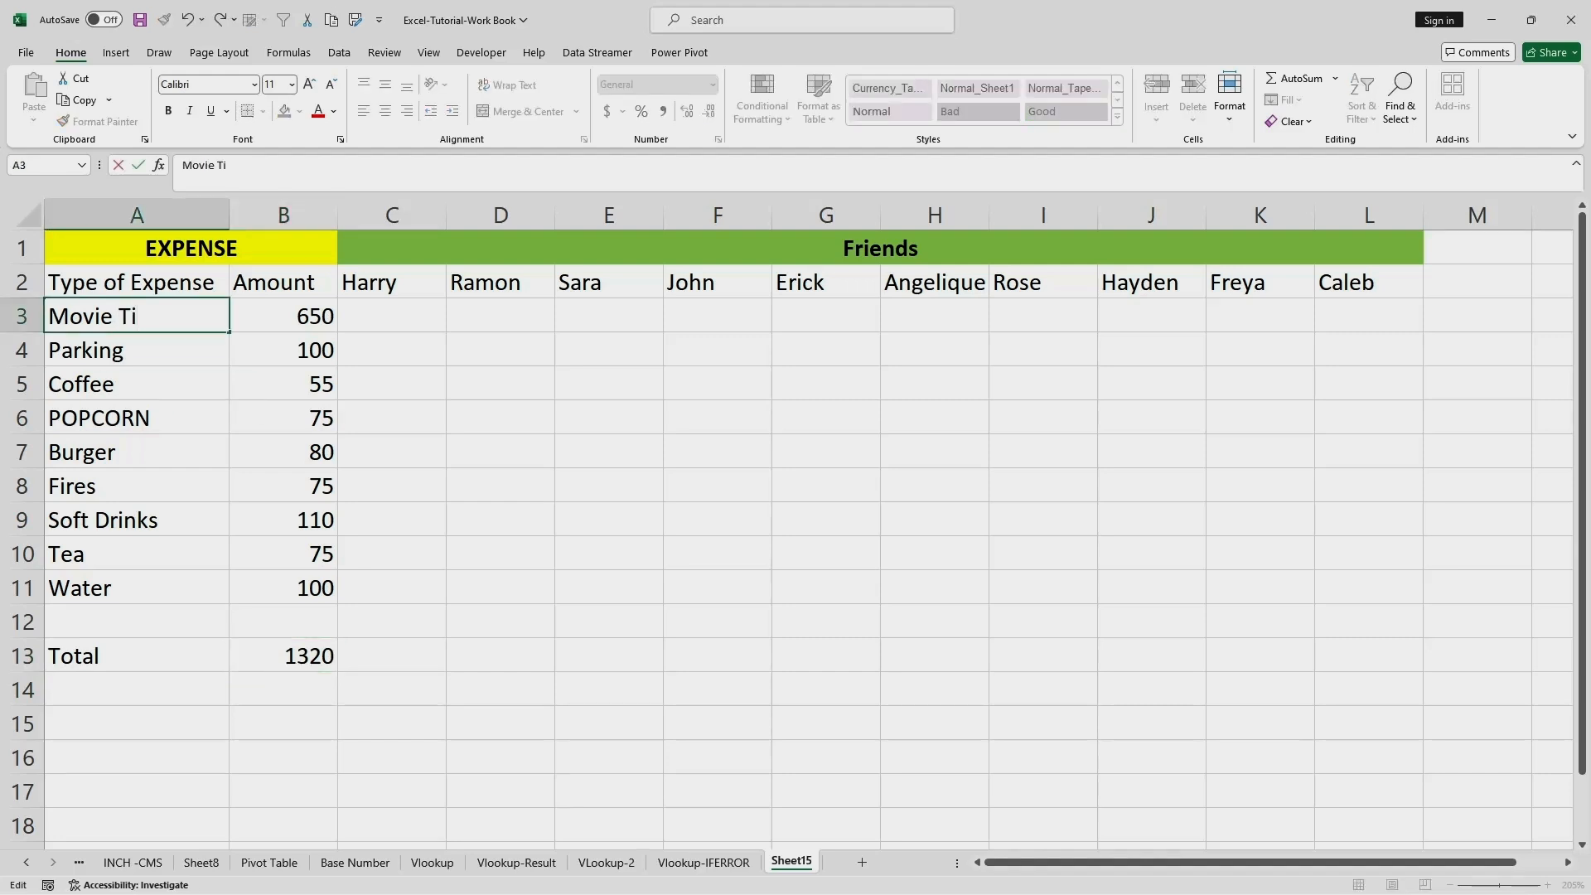
pyautogui.write('cket')
pyautogui.click(137, 418)
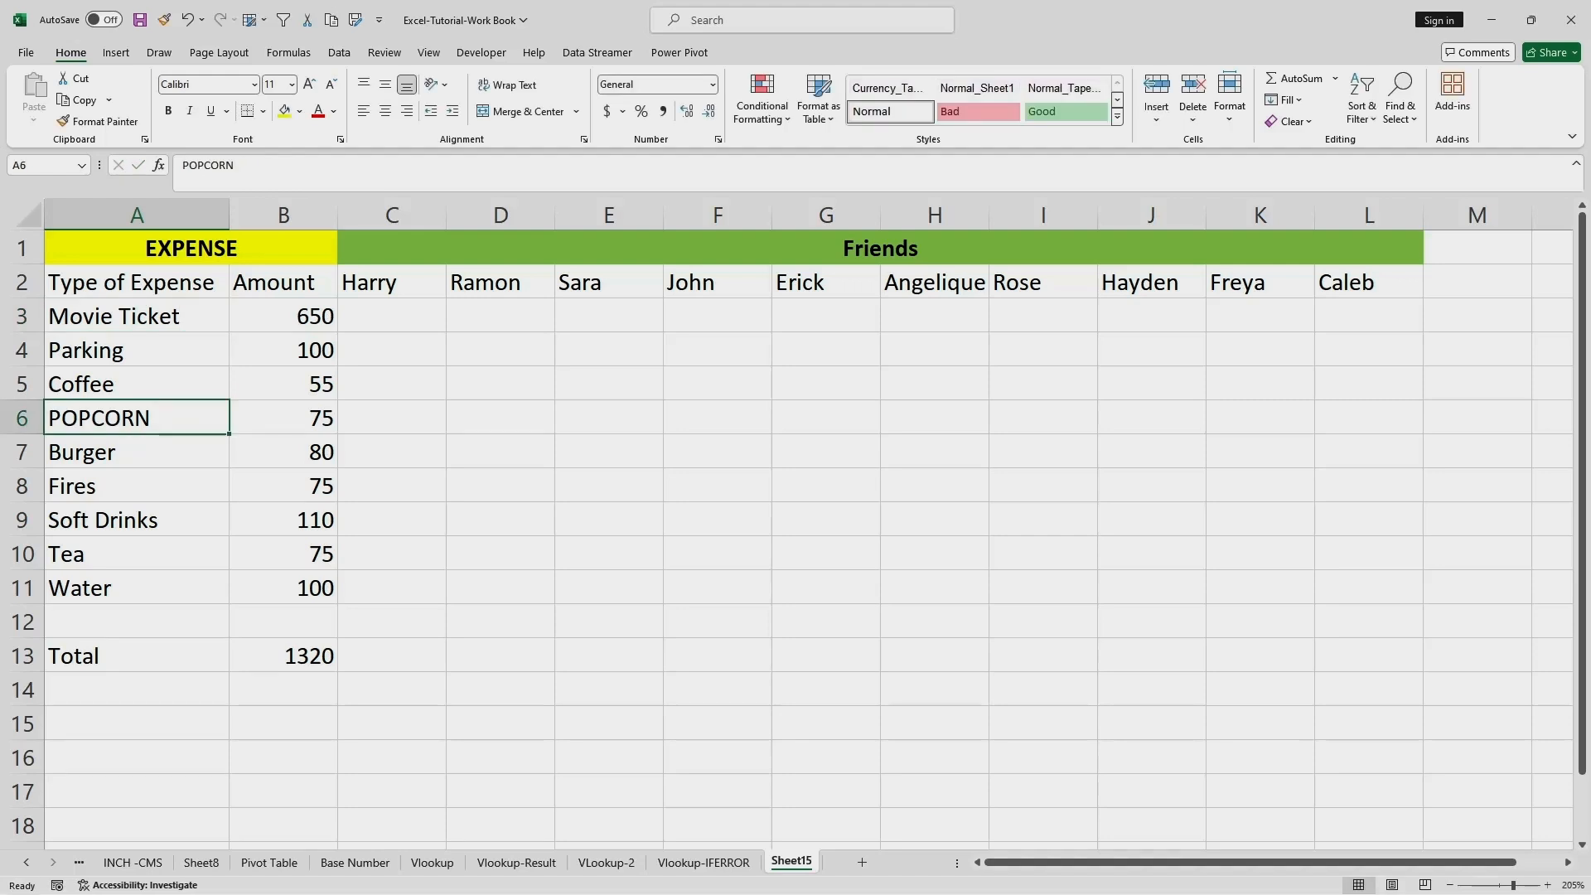
pyautogui.click(137, 588)
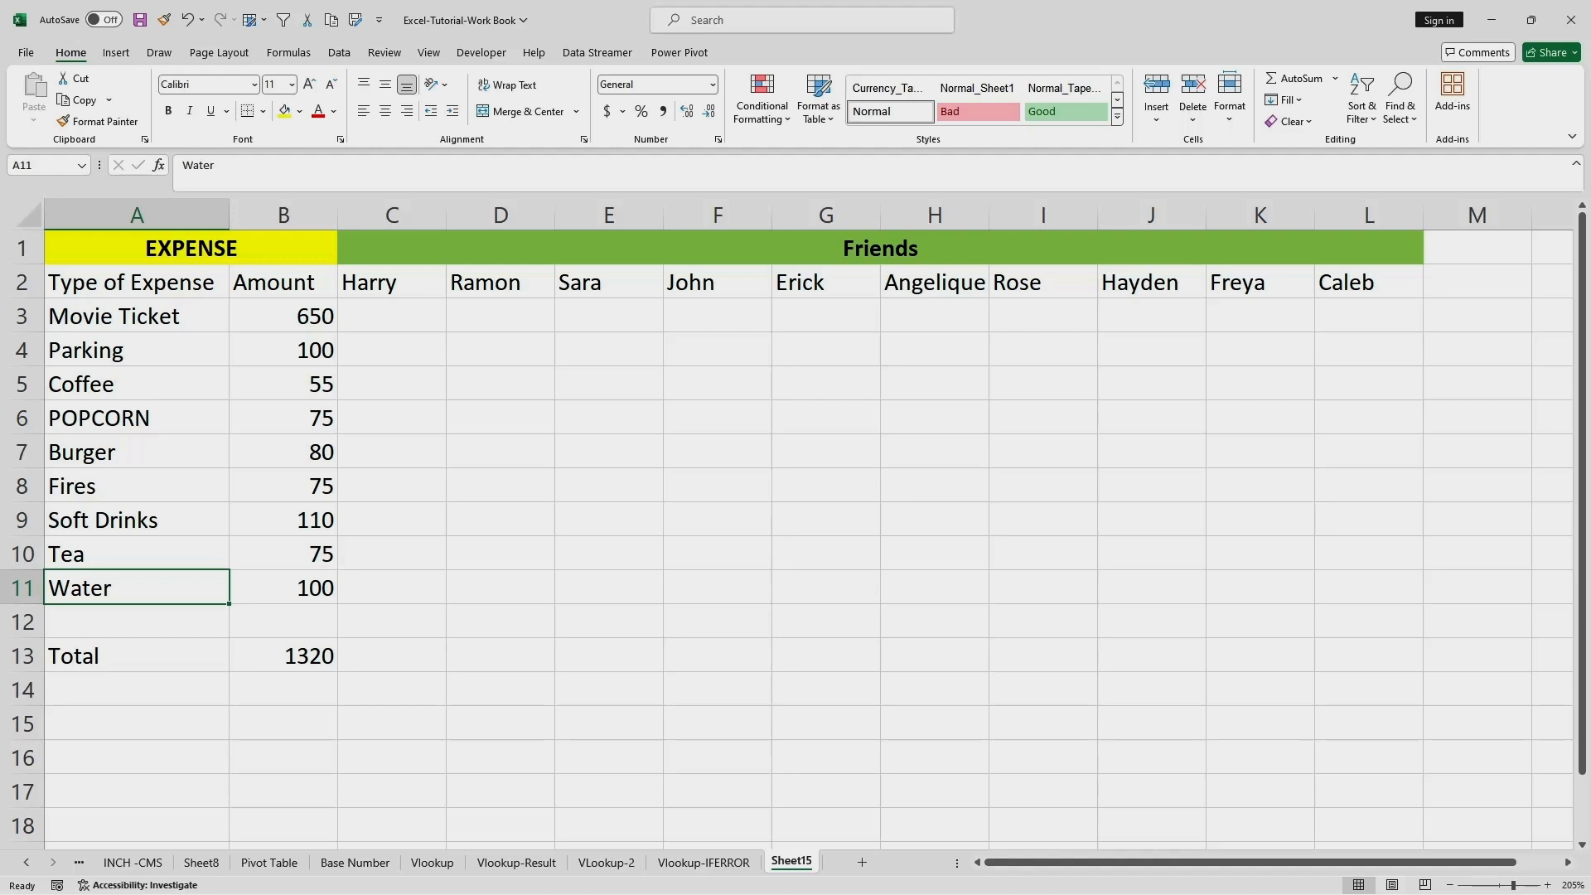
# Enter 1 in C3 to mark the first friend's share of the movie ticket.
pyautogui.click(392, 315)
pyautogui.write('1')
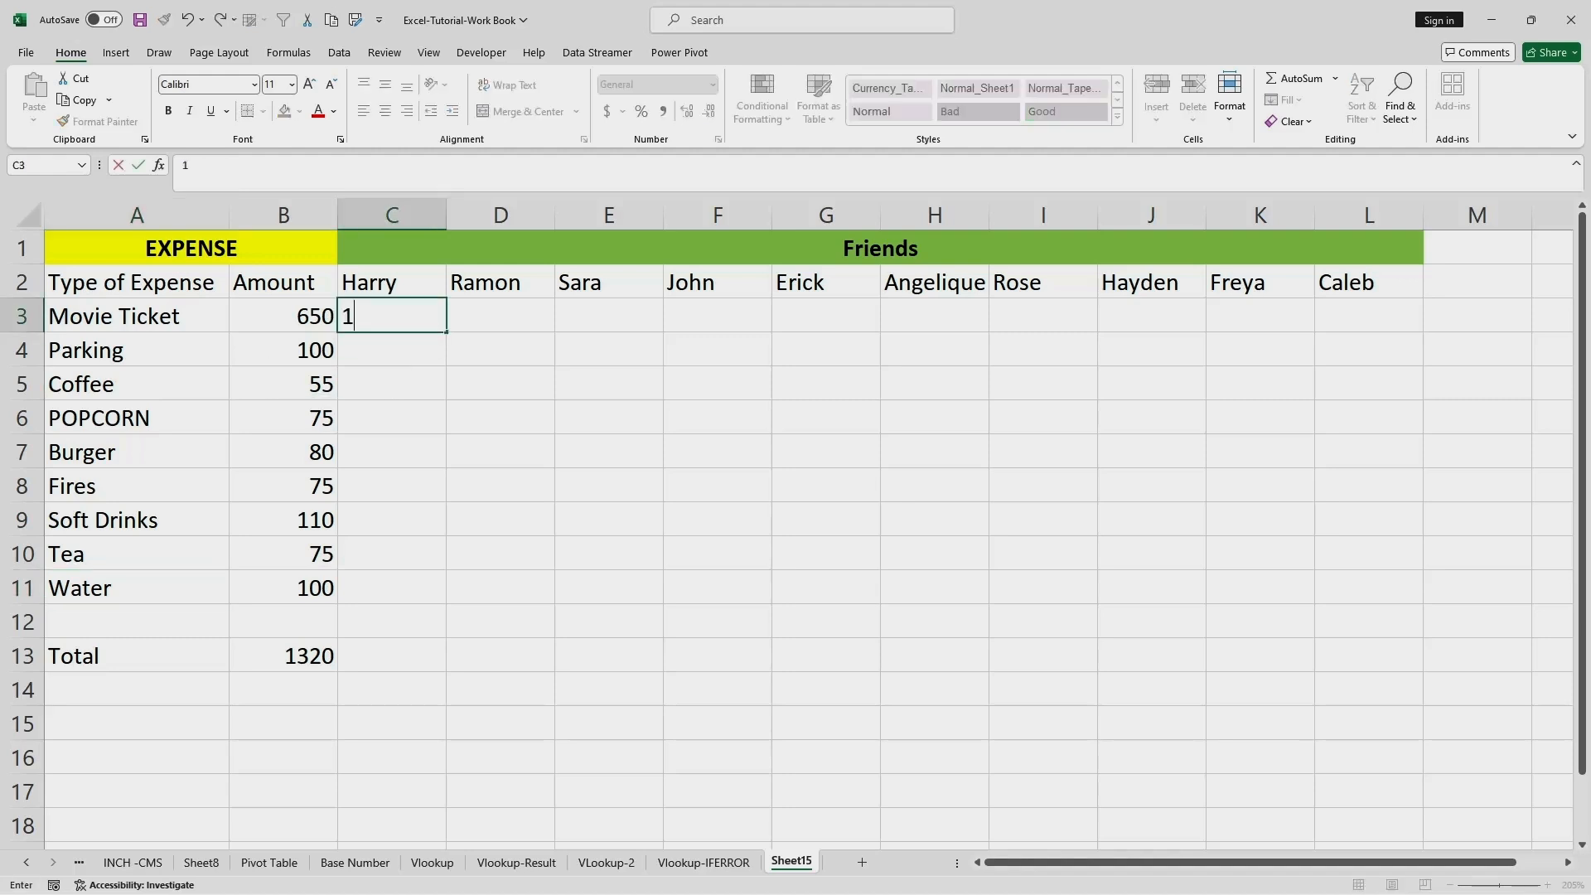
pyautogui.press('Down')
pyautogui.press('Down')
pyautogui.press('Up')
pyautogui.press('Up')
# Copy the value in C3 across D3:L3 for the remaining friends in the Movie Ticket row.
pyautogui.hotkey('ctrl', 'c')
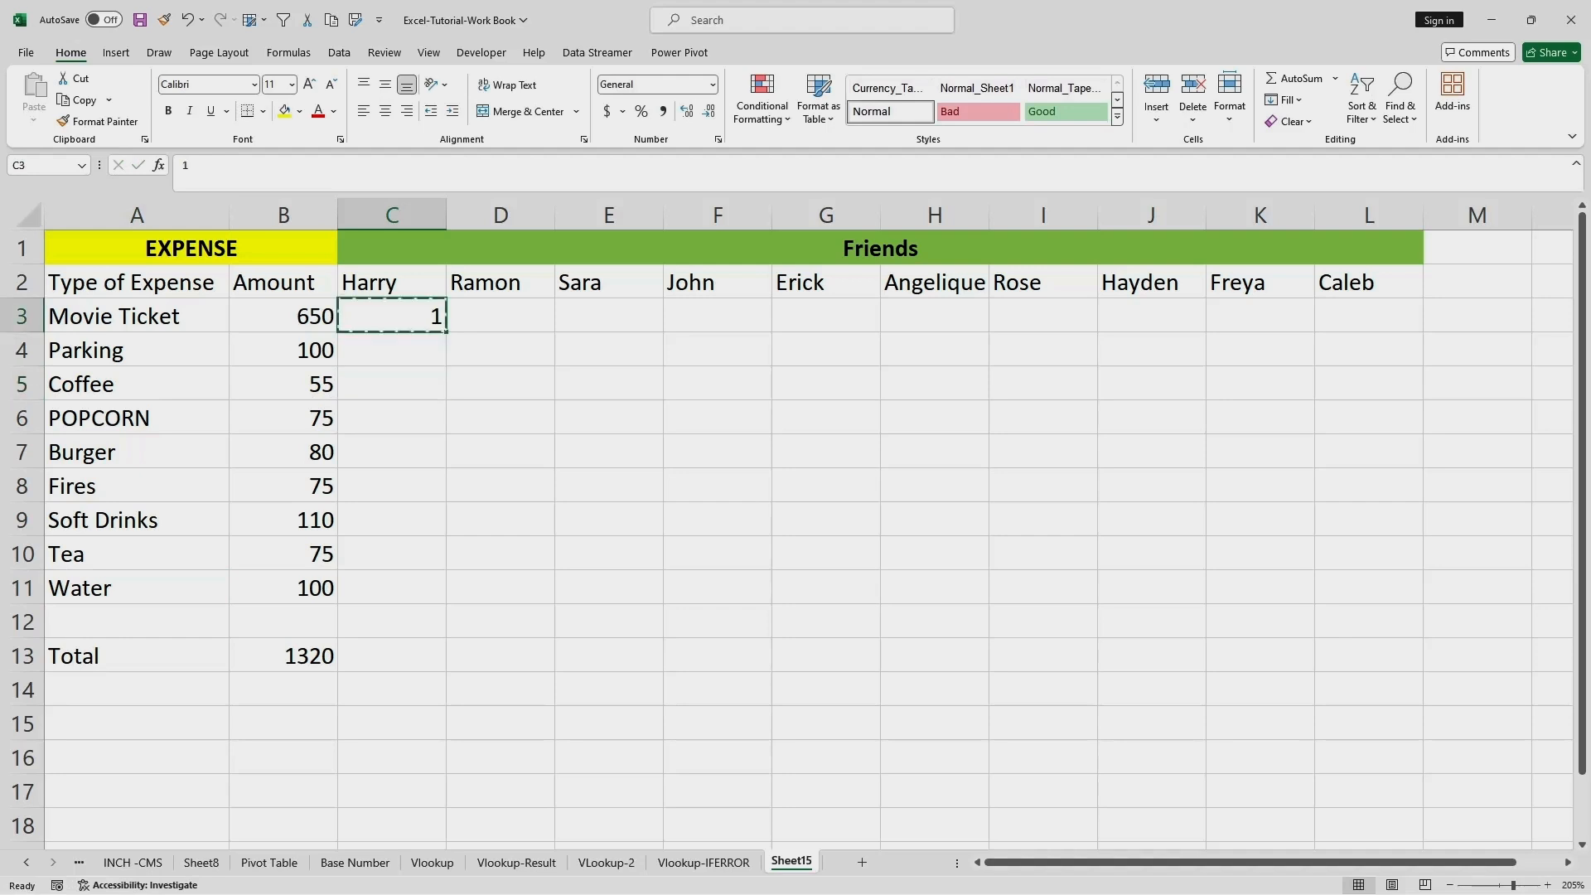
pyautogui.press('Right')
pyautogui.hotkey('shift', 'Right')
pyautogui.hotkey('shift', 'Right')
pyautogui.hotkey('shift', 'Right')
pyautogui.hotkey('shift', 'Right')
pyautogui.hotkey('shift', 'Right')
pyautogui.hotkey('shift', 'Right')
pyautogui.hotkey('shift', 'Right')
pyautogui.hotkey('shift', 'Right')
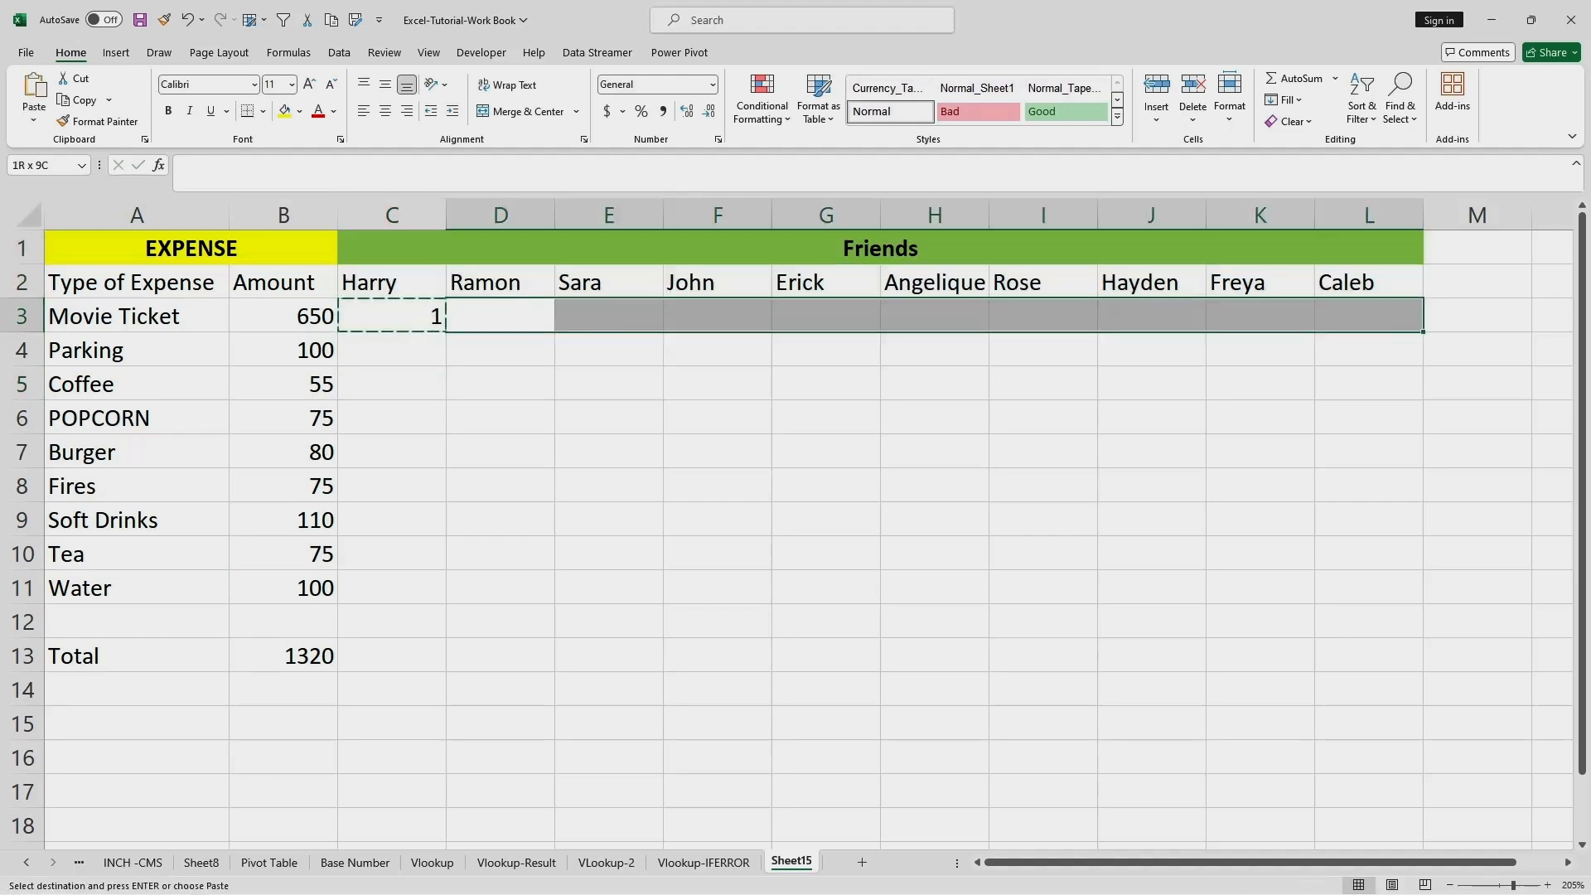
pyautogui.hotkey('ctrl', 'v')
pyautogui.click(826, 417)
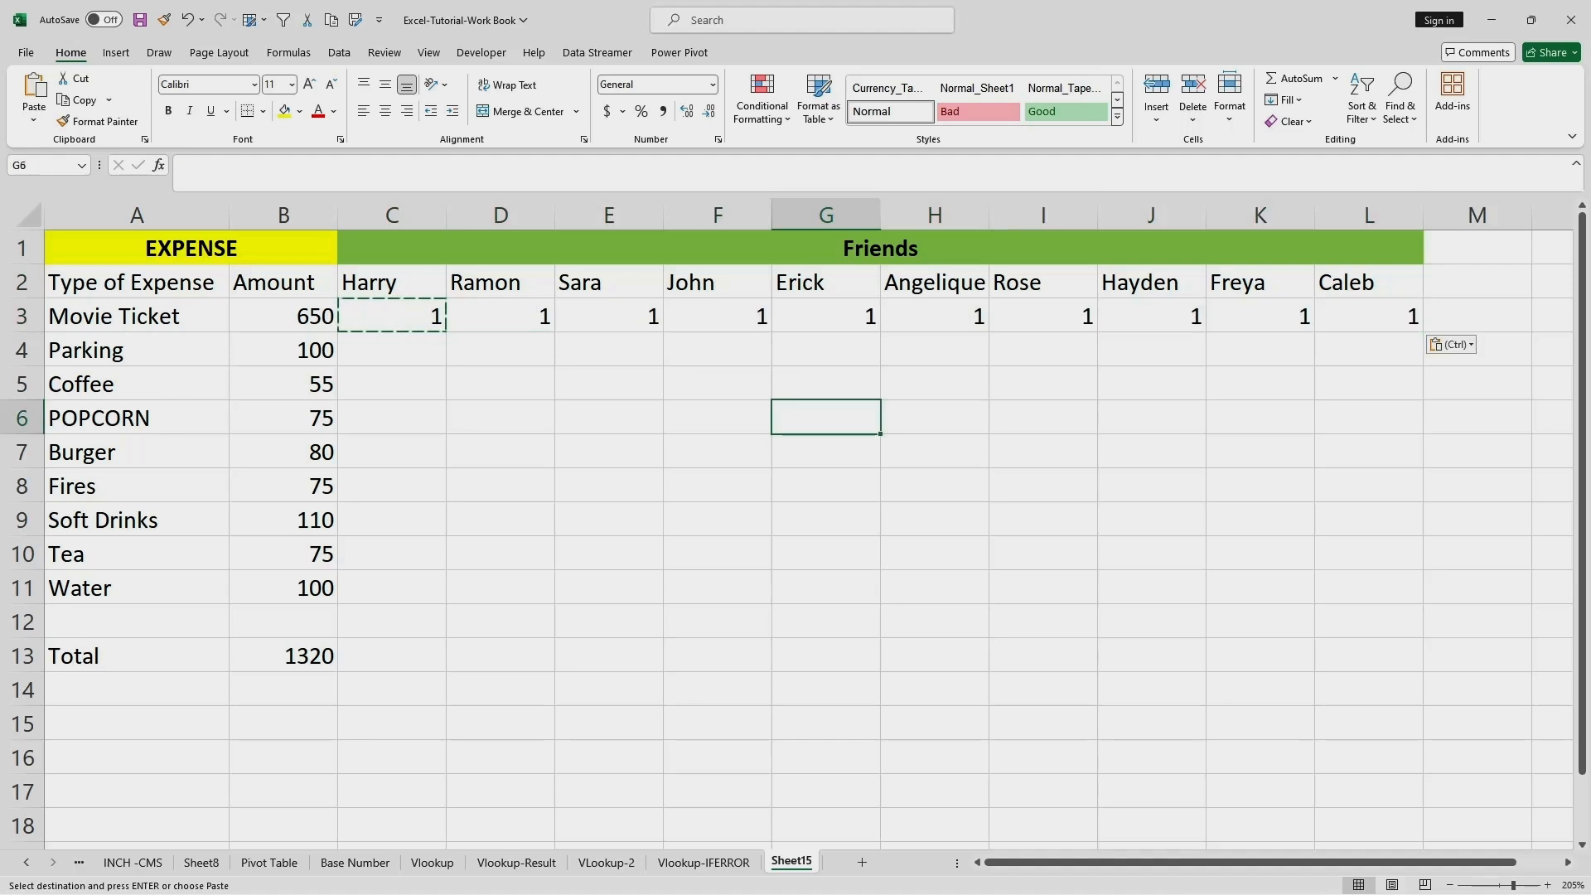
pyautogui.press('Escape')
# Copy the Movie Ticket marks in C3:L3 to the Parking row, filling C4:L4 for all ten friends.
pyautogui.click(609, 486)
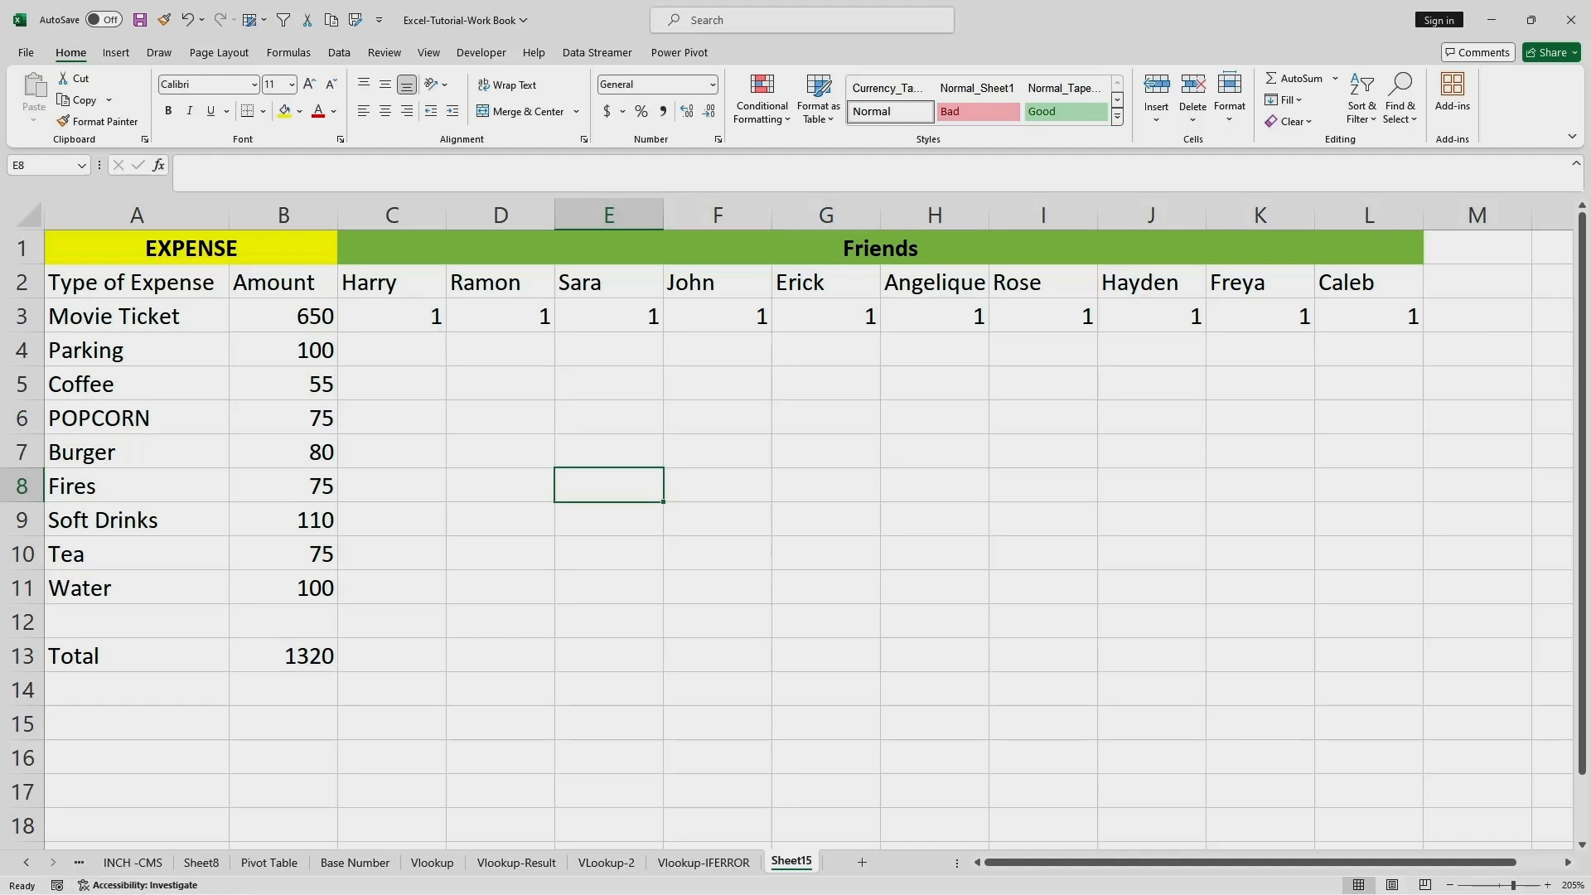
pyautogui.click(392, 317)
pyautogui.click(500, 385)
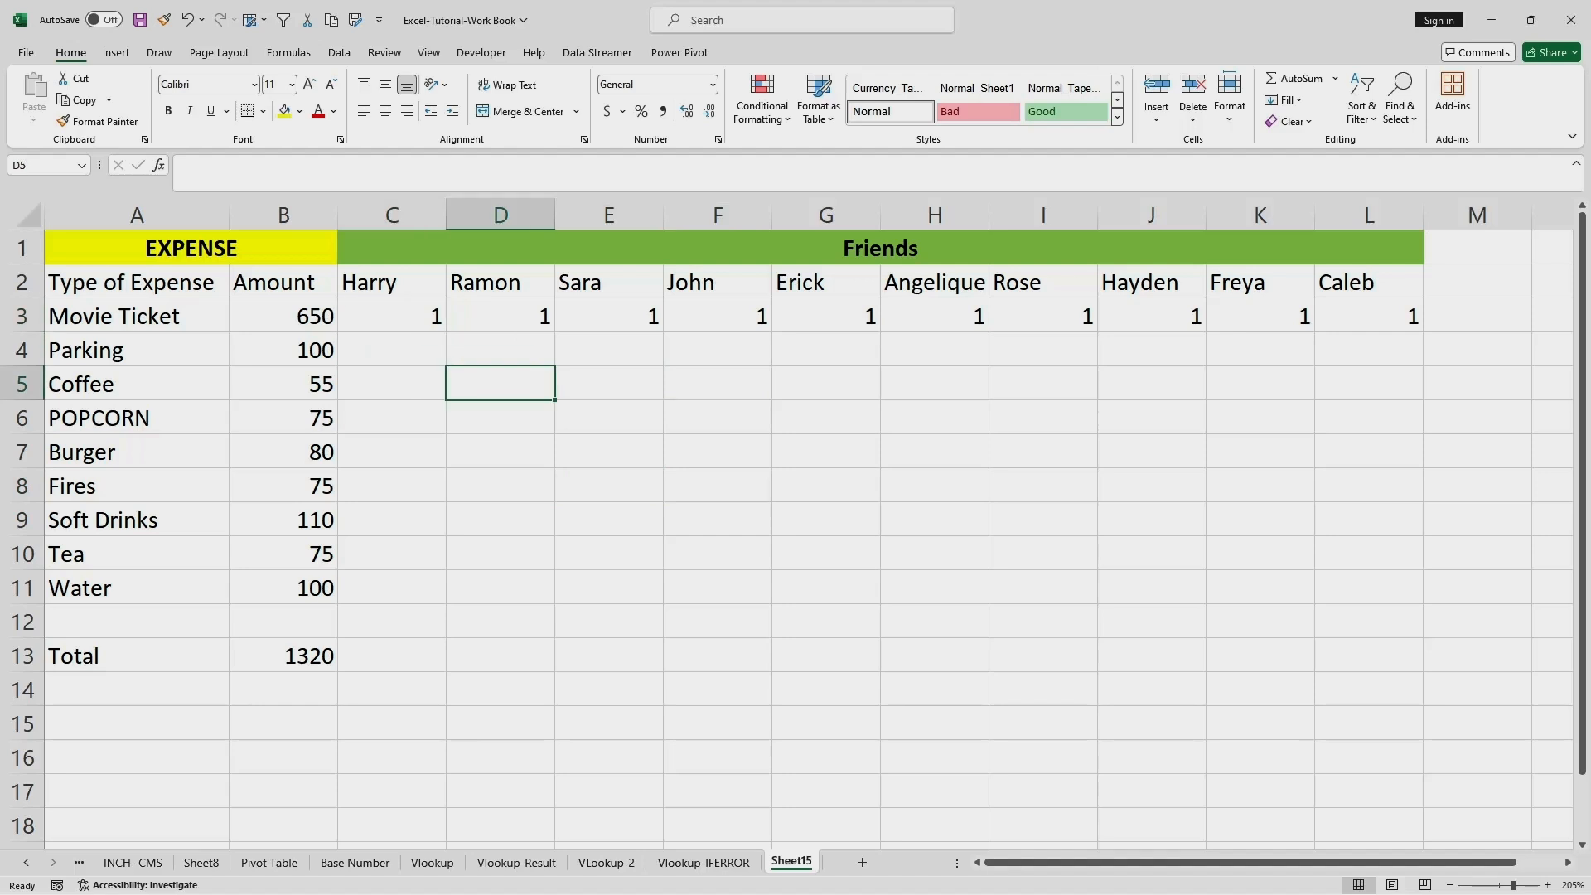
pyautogui.moveTo(392, 317); pyautogui.dragTo(1261, 317)
pyautogui.hotkey('shift', 'Right')
pyautogui.hotkey('ctrl', 'c')
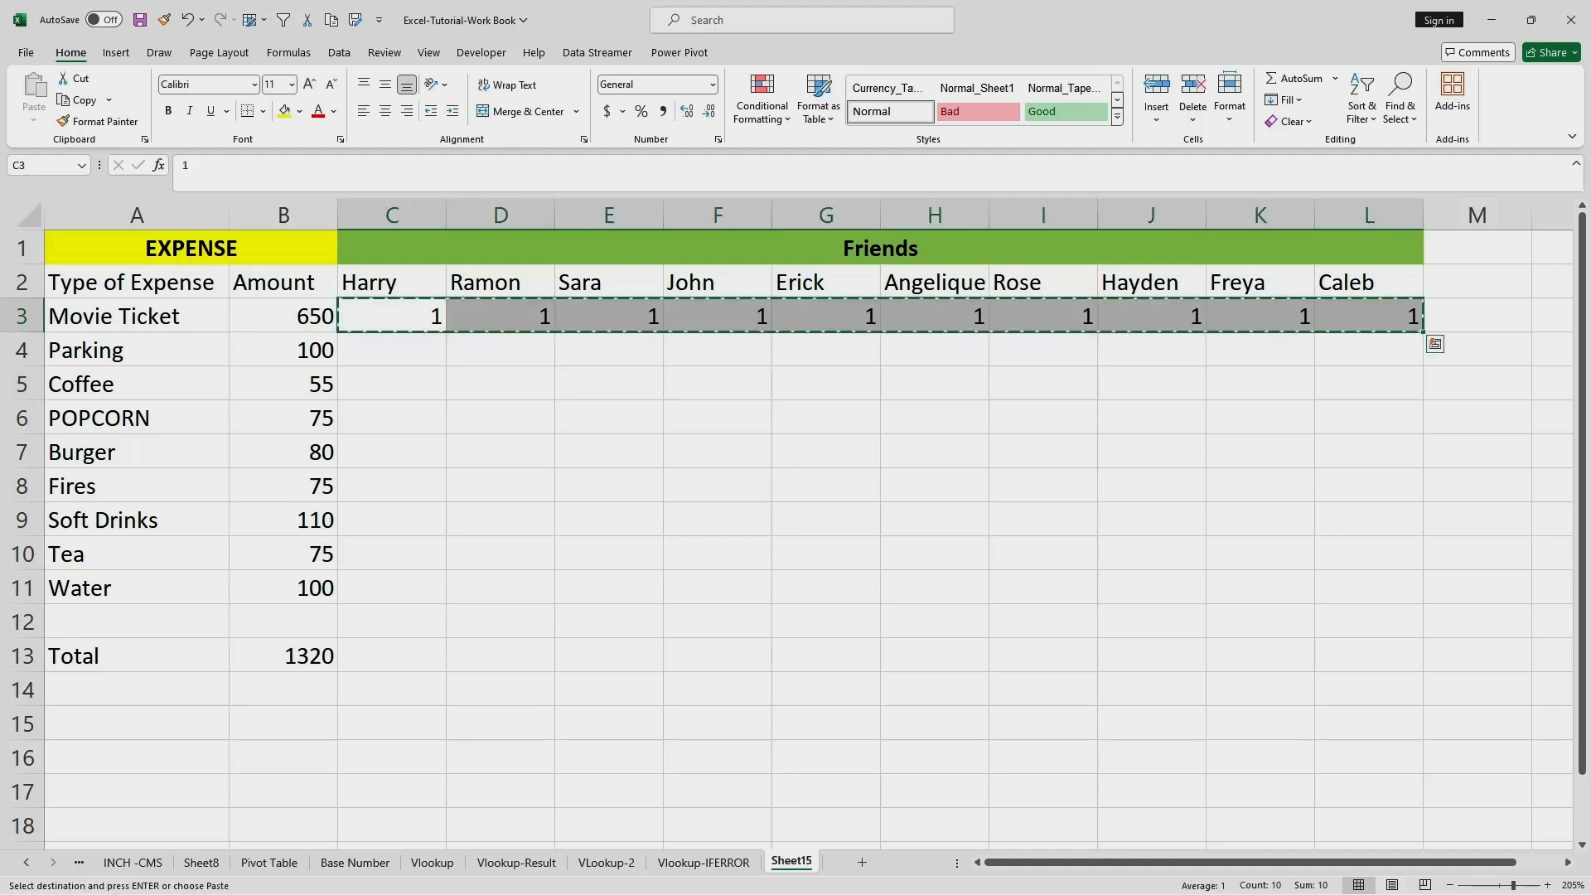
pyautogui.press('Down')
pyautogui.hotkey('ctrl', 'v')
pyautogui.click(501, 486)
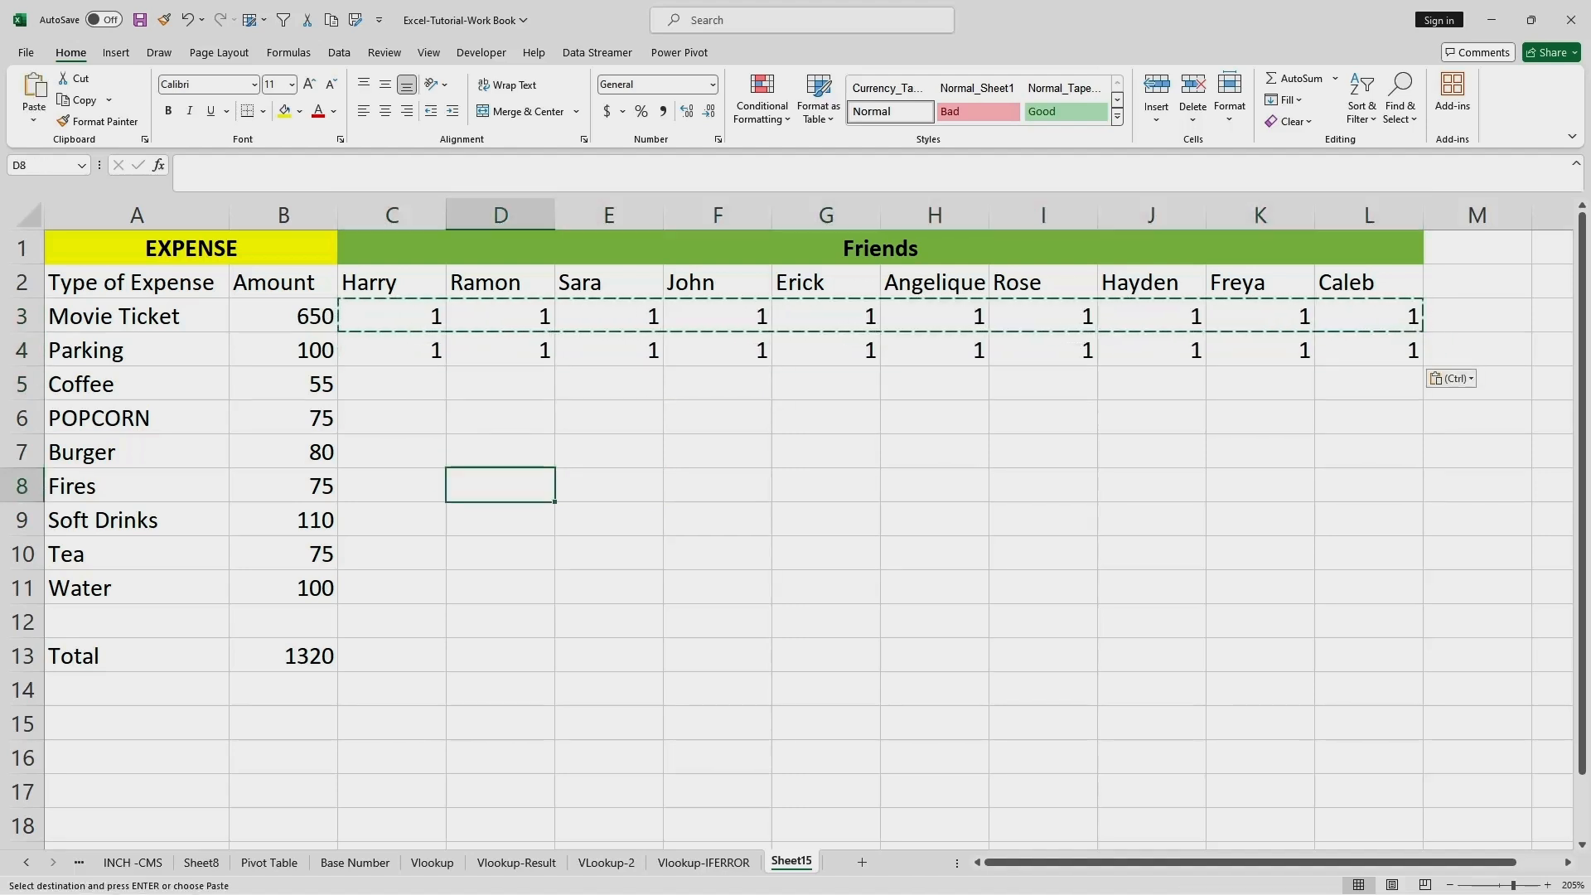
pyautogui.press('Escape')
# Enter 1 in D5, F5, G5, I5, J5 and L5 to mark the friends who share the Coffee expense.
pyautogui.click(392, 452)
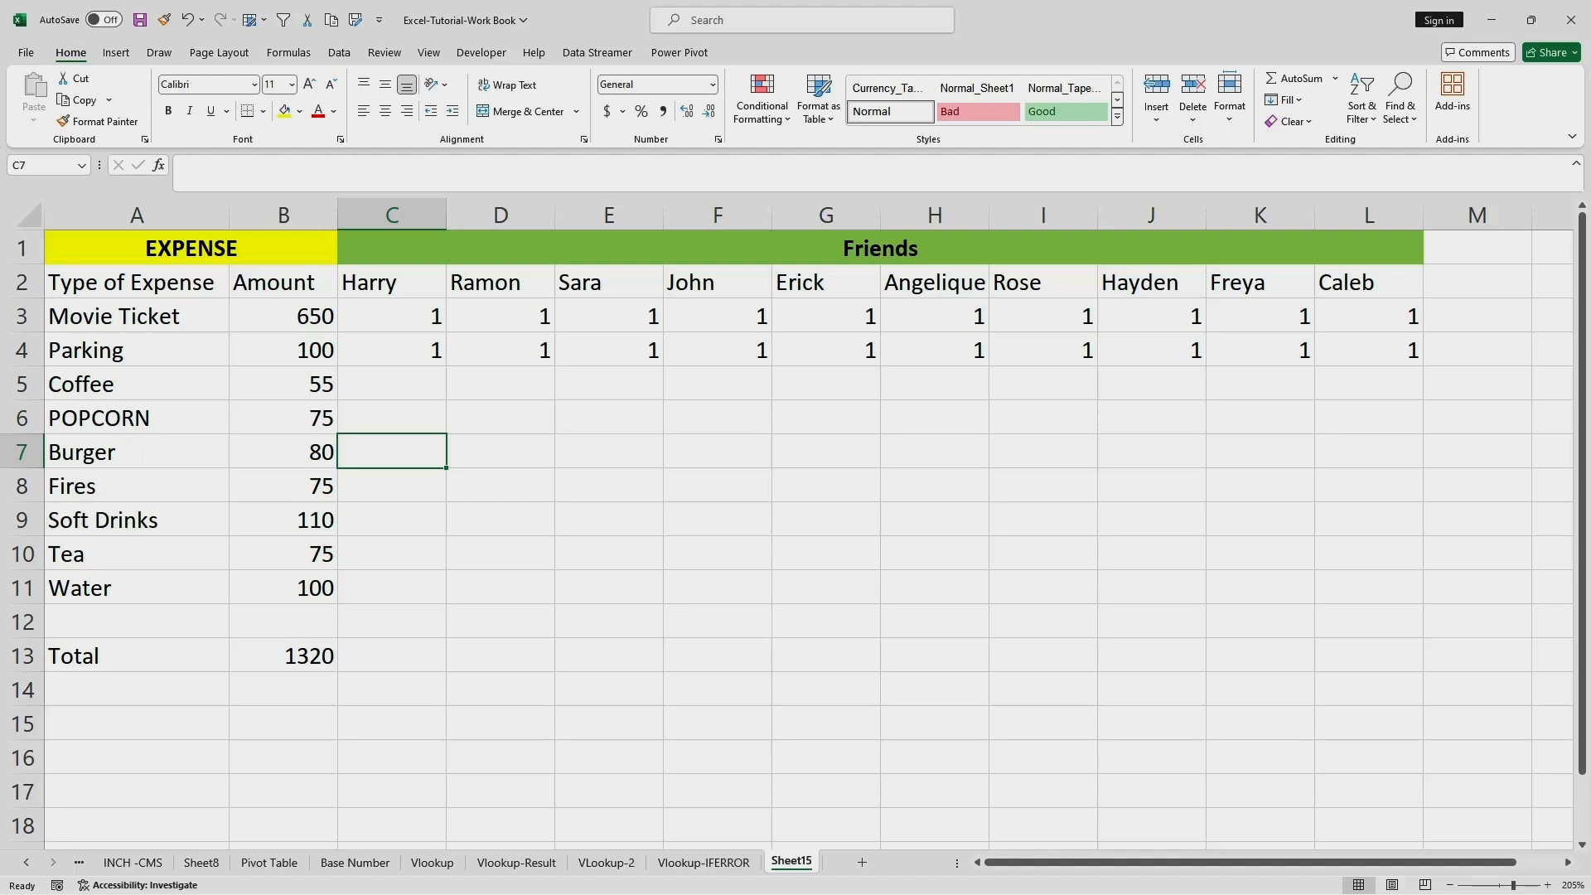
pyautogui.doubleClick(500, 384)
pyautogui.write('1')
pyautogui.click(609, 486)
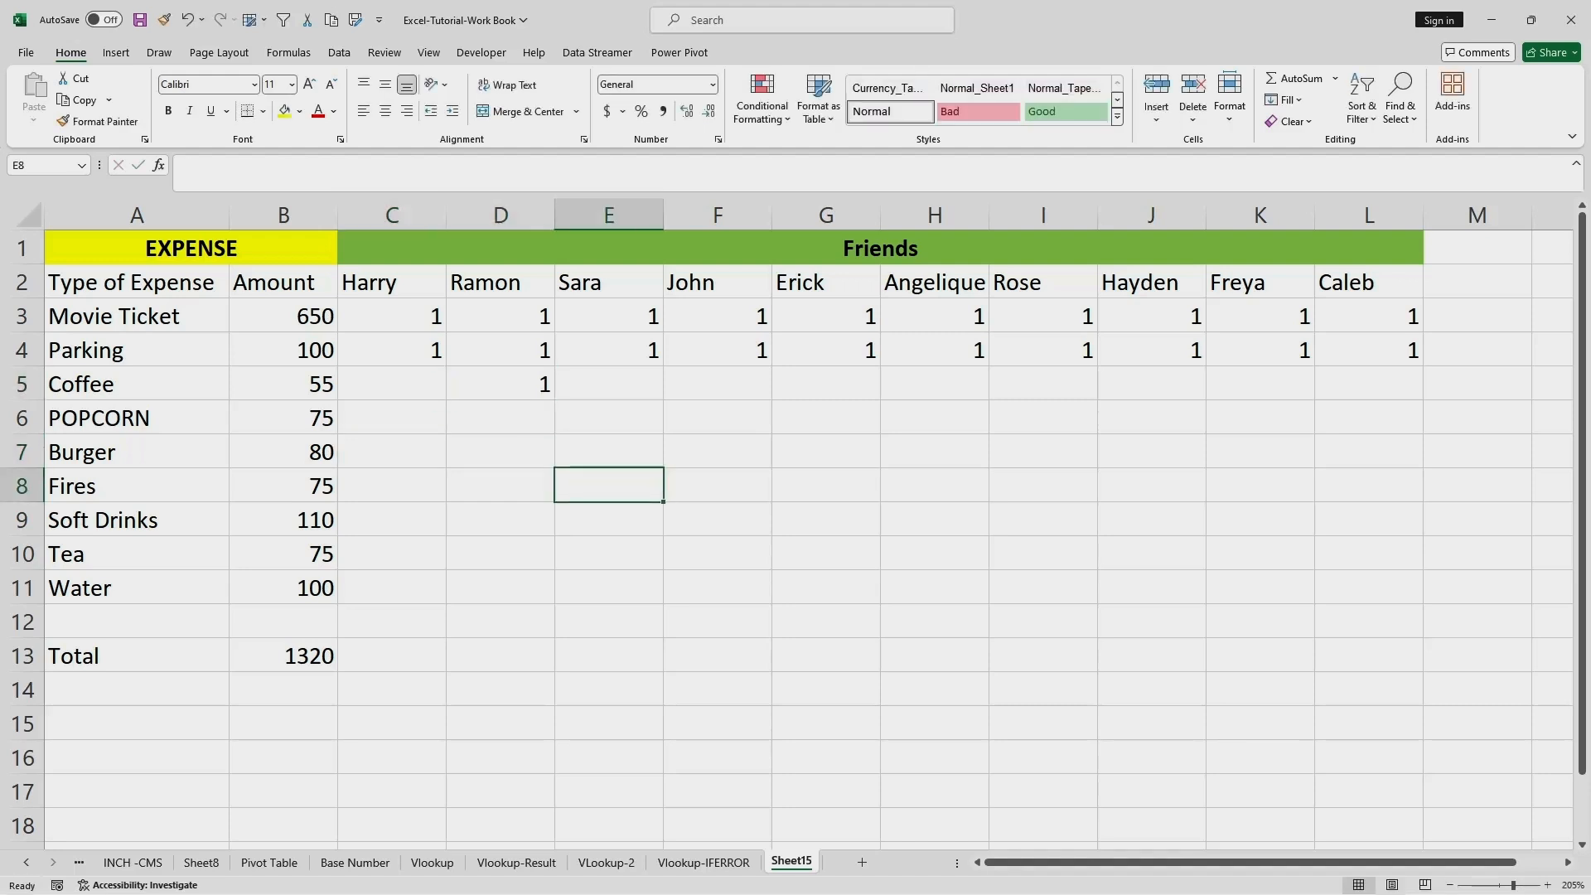
pyautogui.click(718, 384)
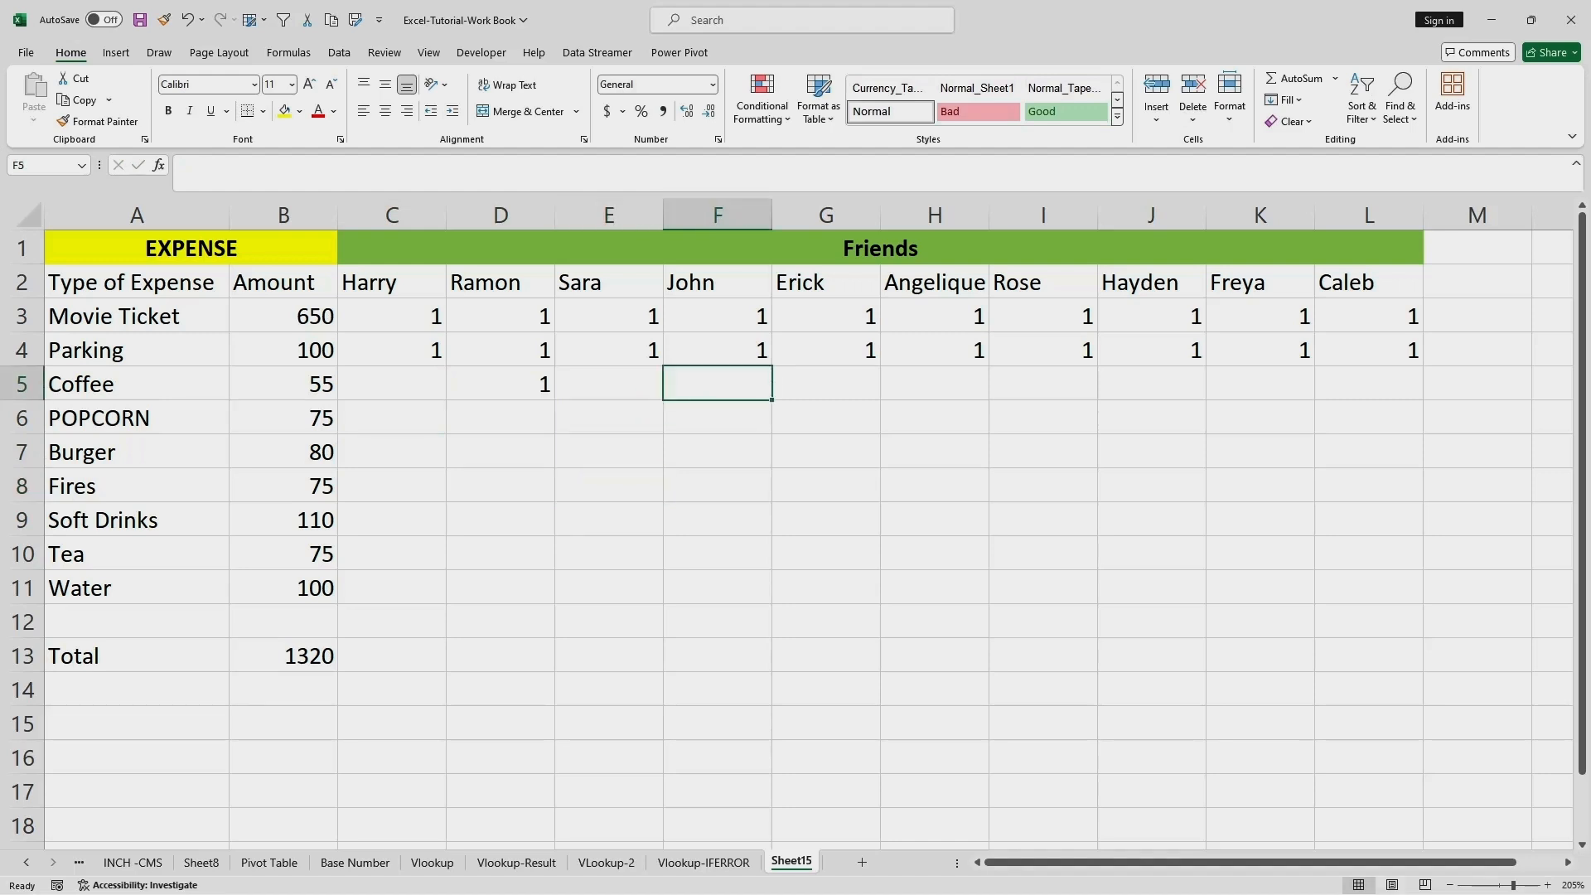
pyautogui.write('1')
pyautogui.press('Tab')
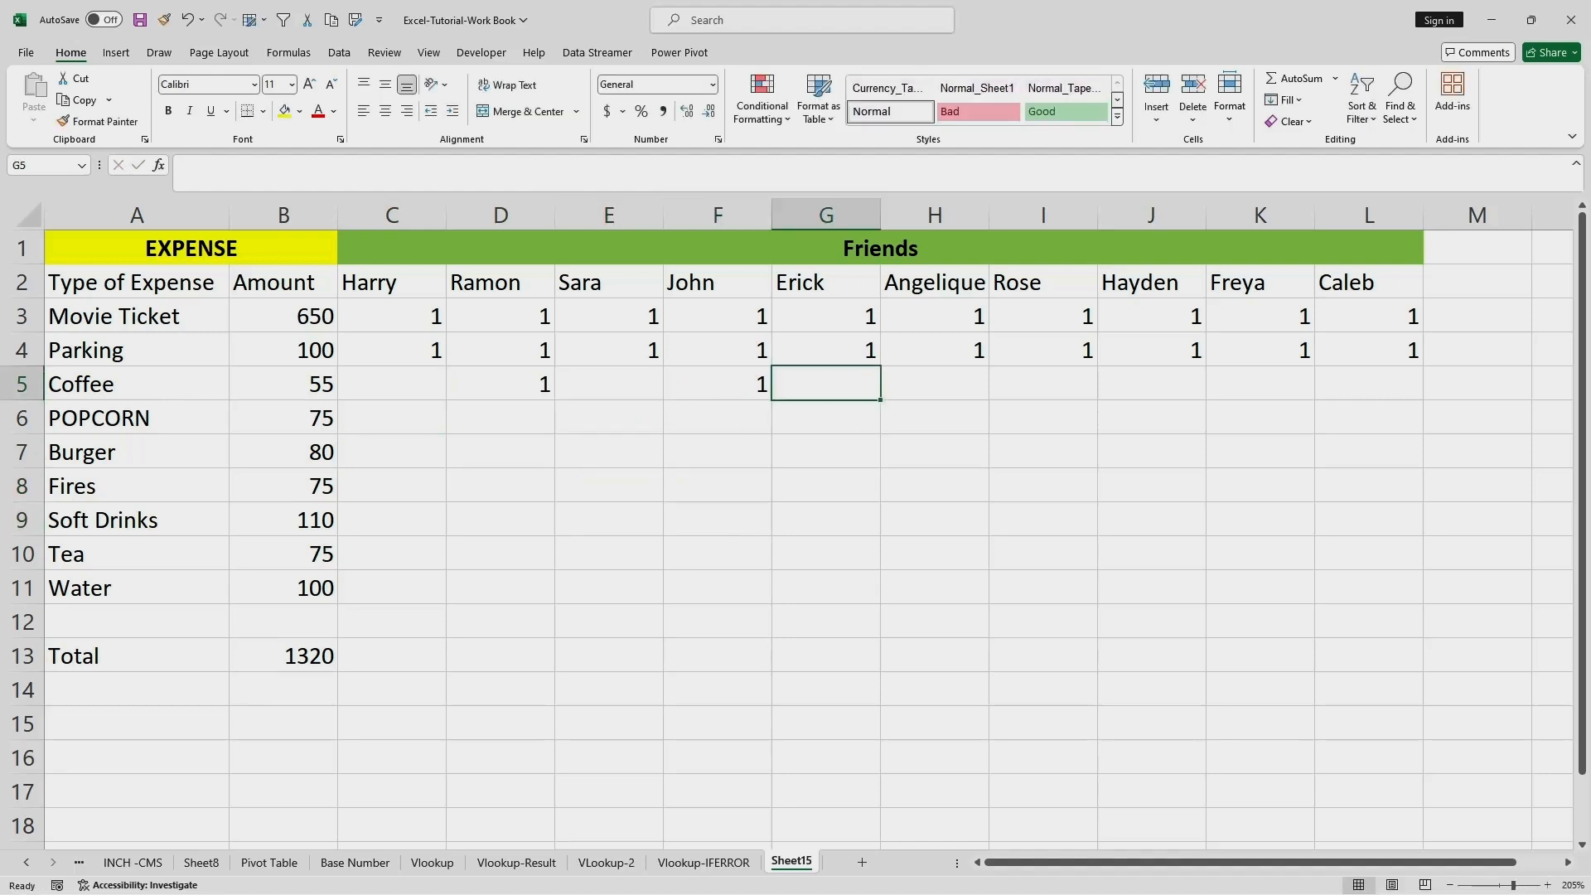
pyautogui.write('1')
pyautogui.press('Tab')
pyautogui.press('Tab')
pyautogui.write('1')
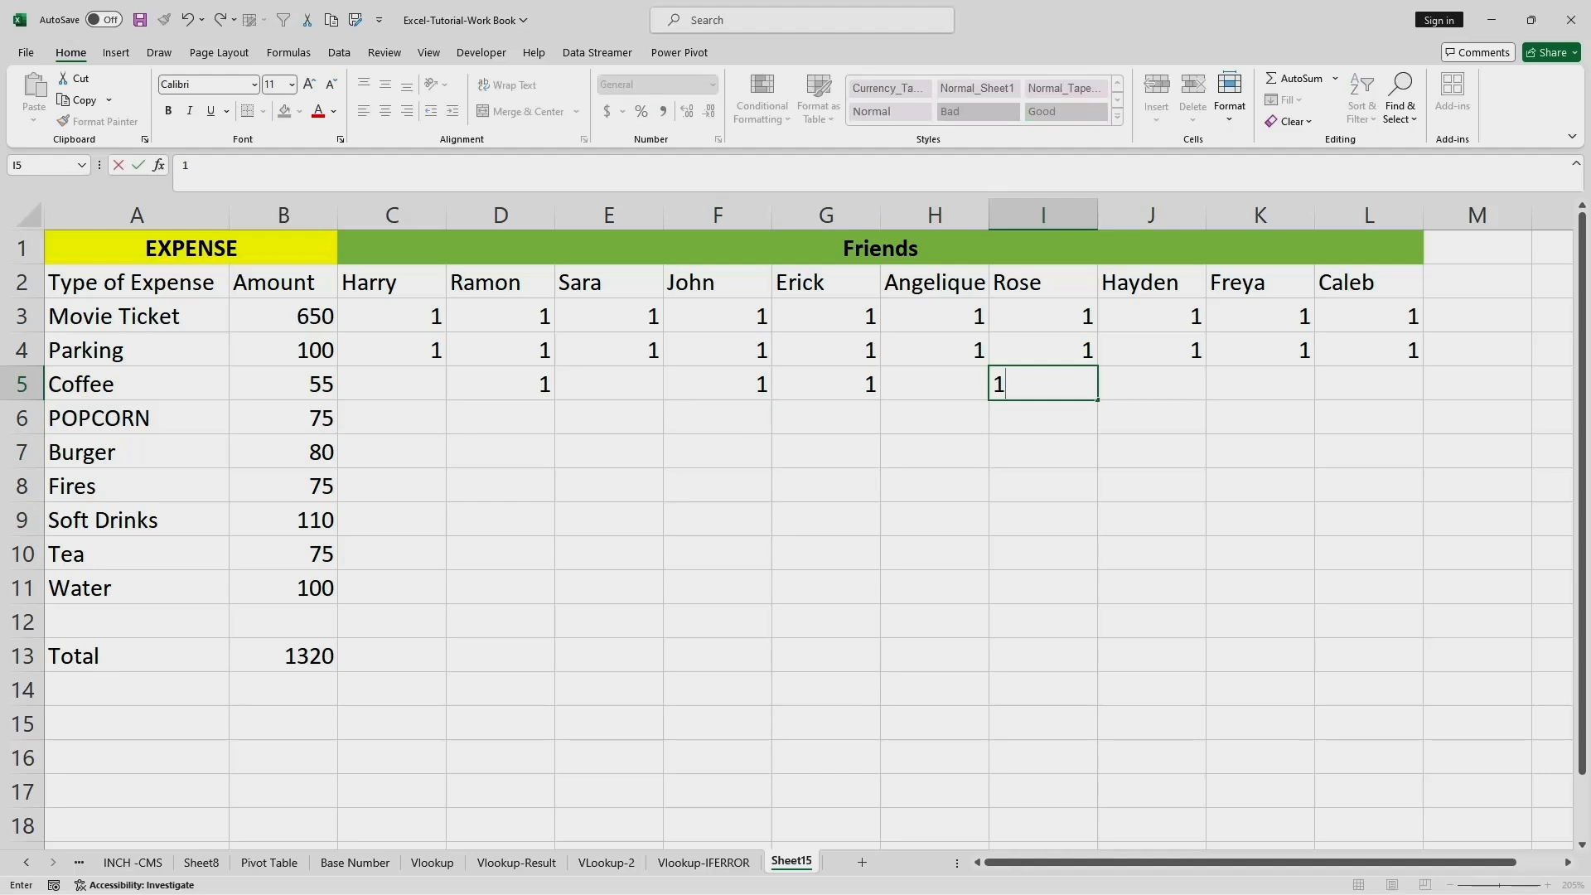
pyautogui.press('Tab')
pyautogui.write('1')
pyautogui.press('Tab')
pyautogui.press('Tab')
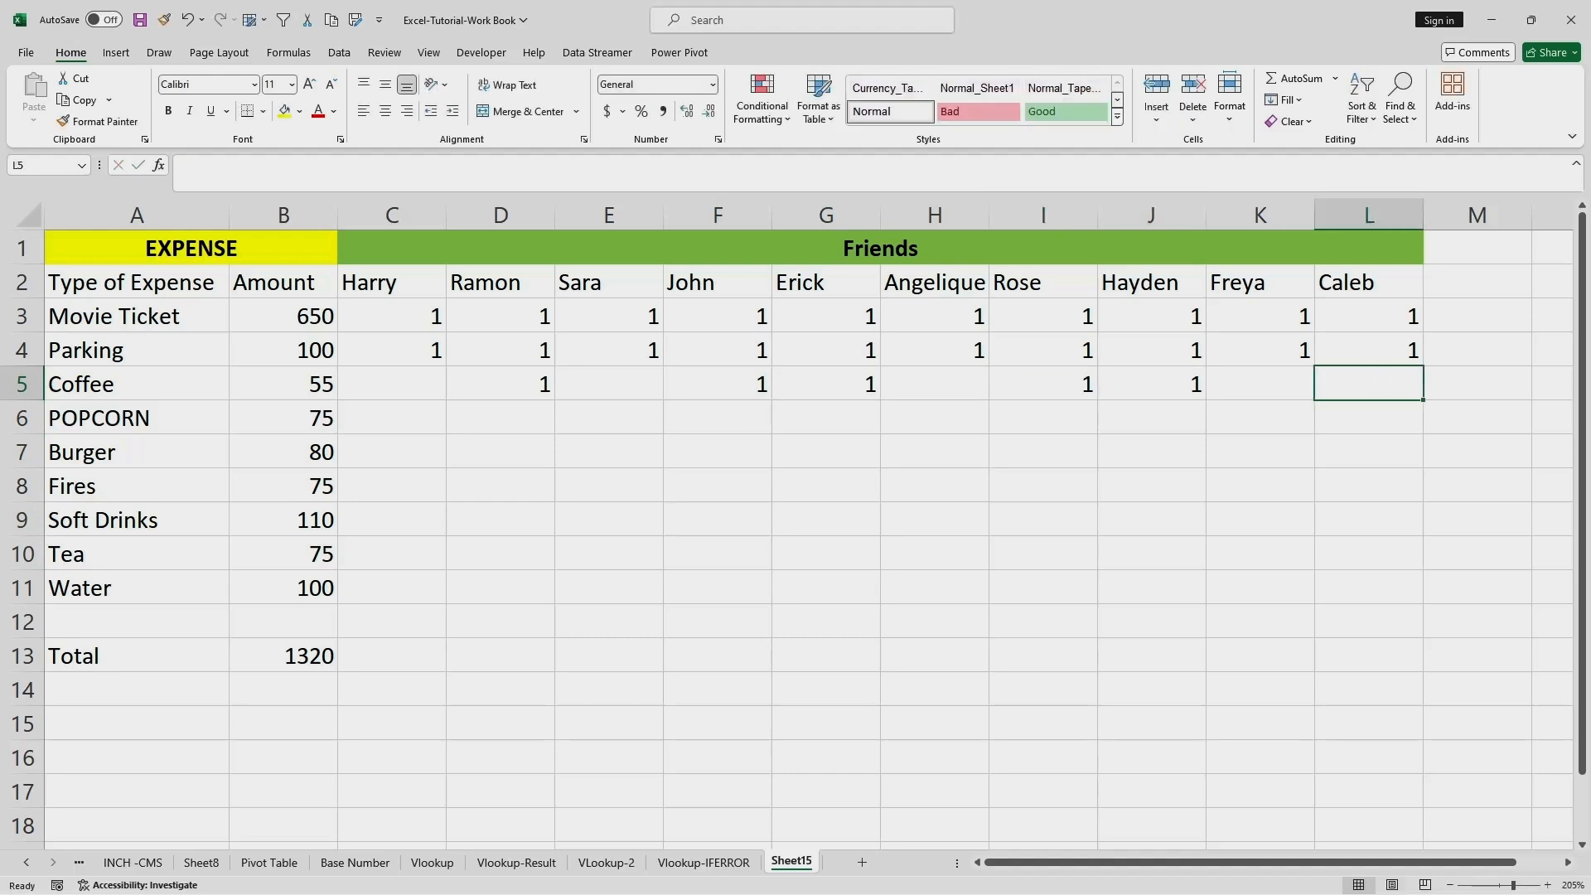
pyautogui.write('1')
pyautogui.click(1151, 451)
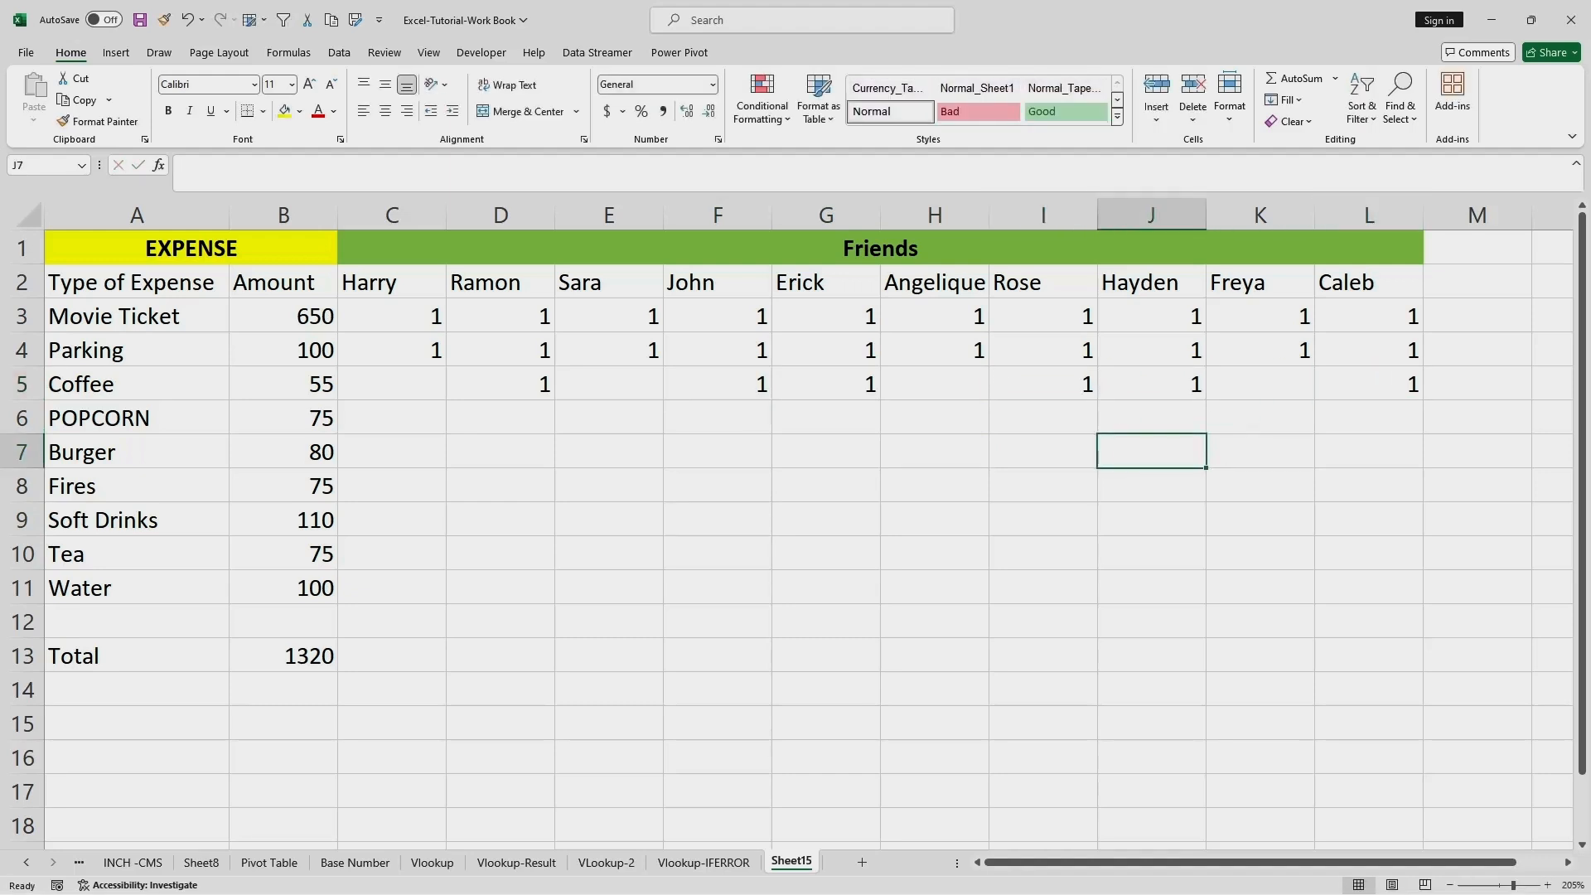
# Mark the friends who share the POPCORN expense by entering 1 in C6, D6, E6, F6, I6, K6 and L6.
pyautogui.click(392, 418)
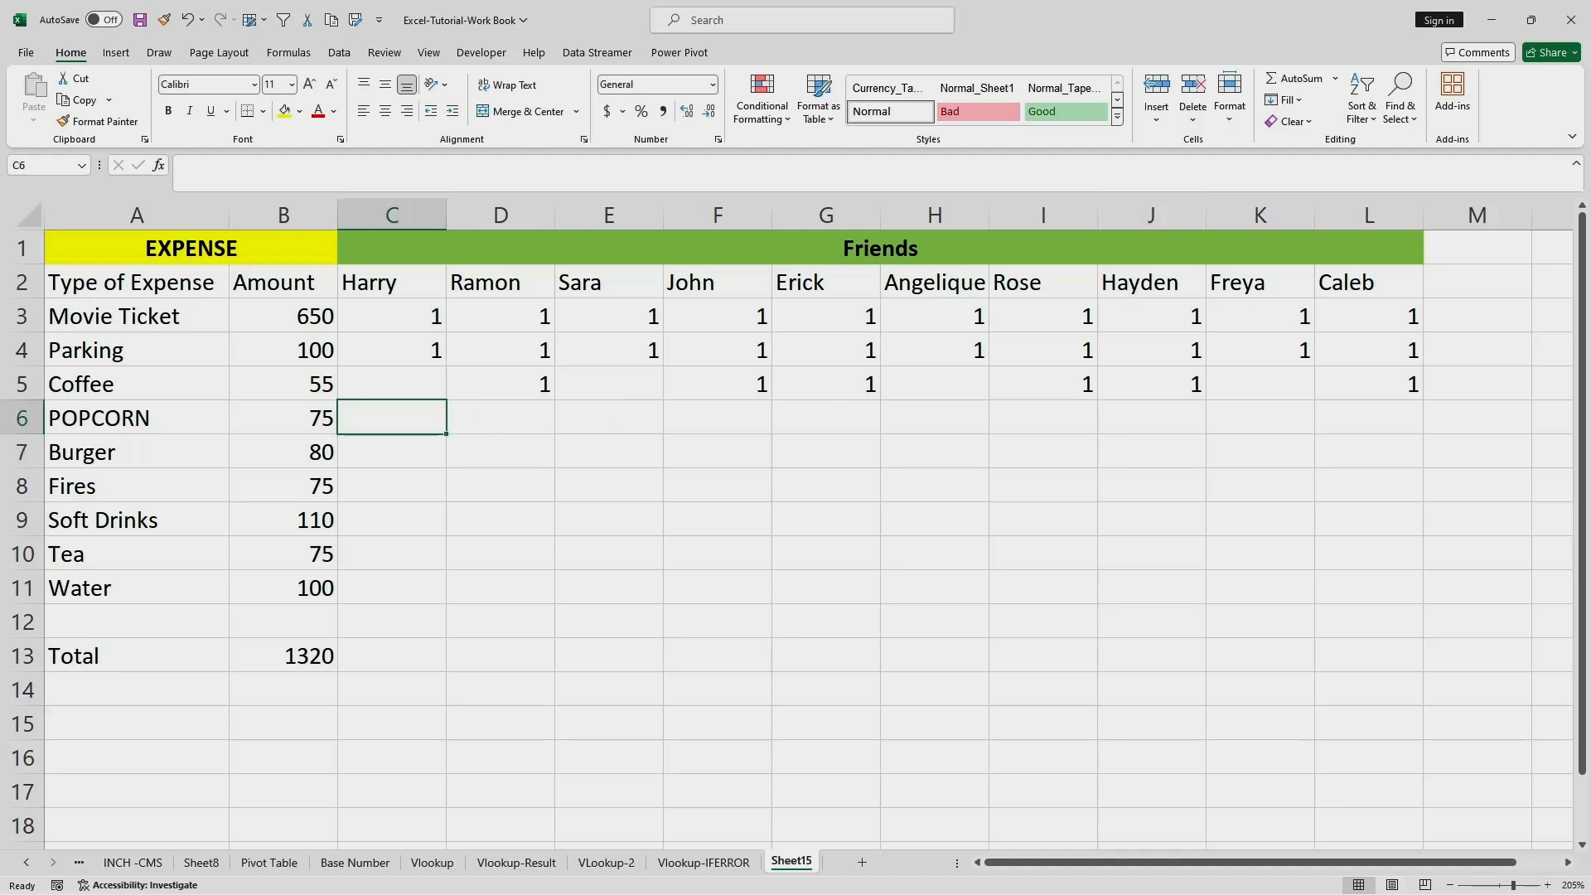
pyautogui.write('1')
pyautogui.press('Right')
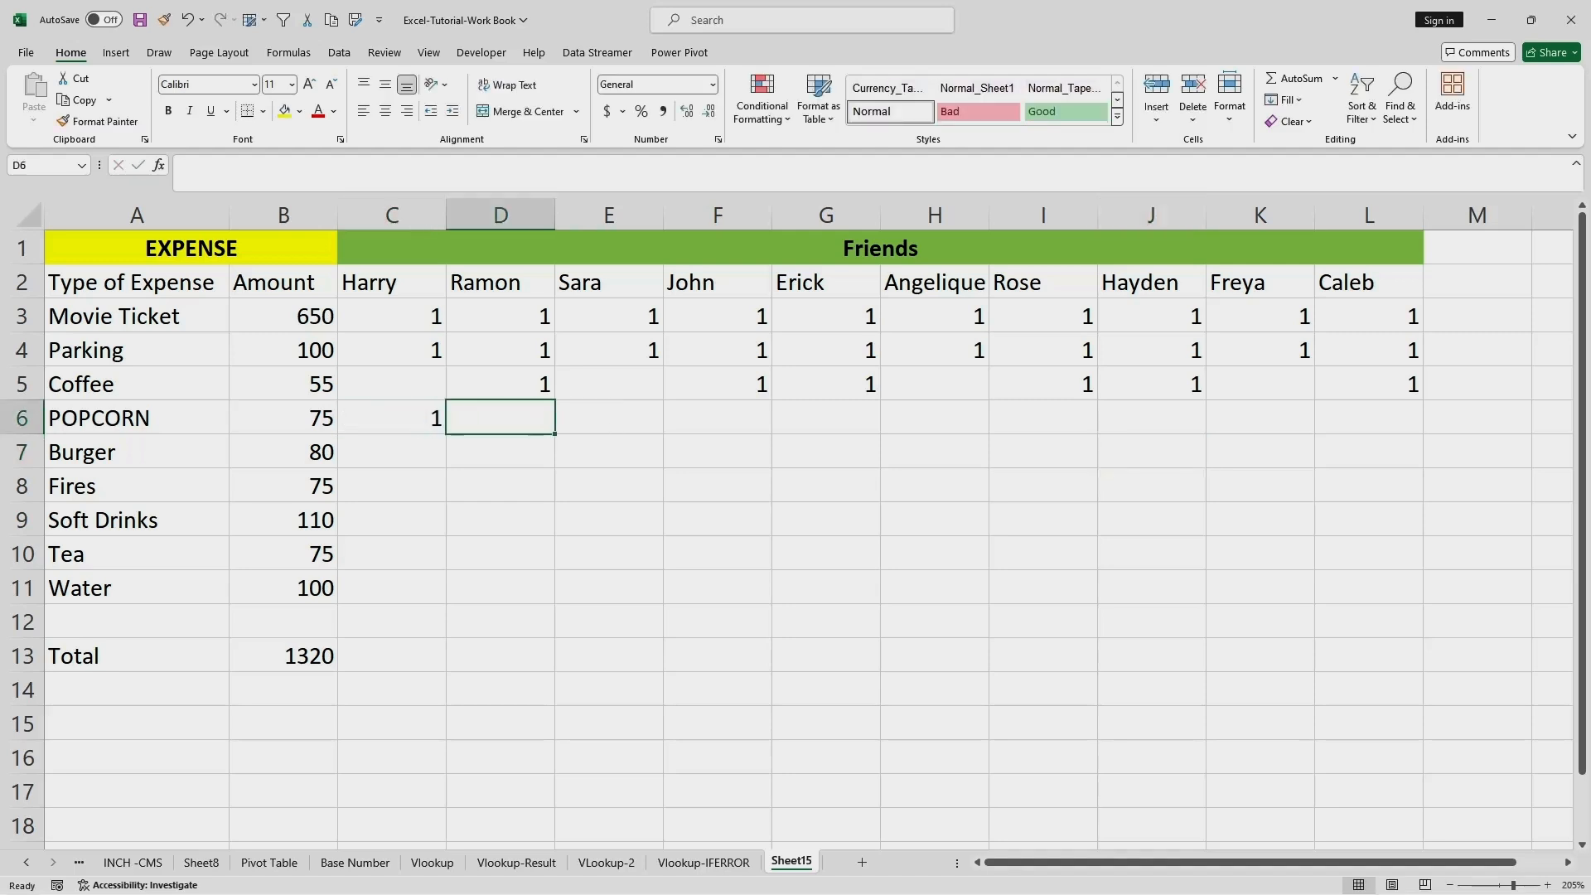
pyautogui.write('1')
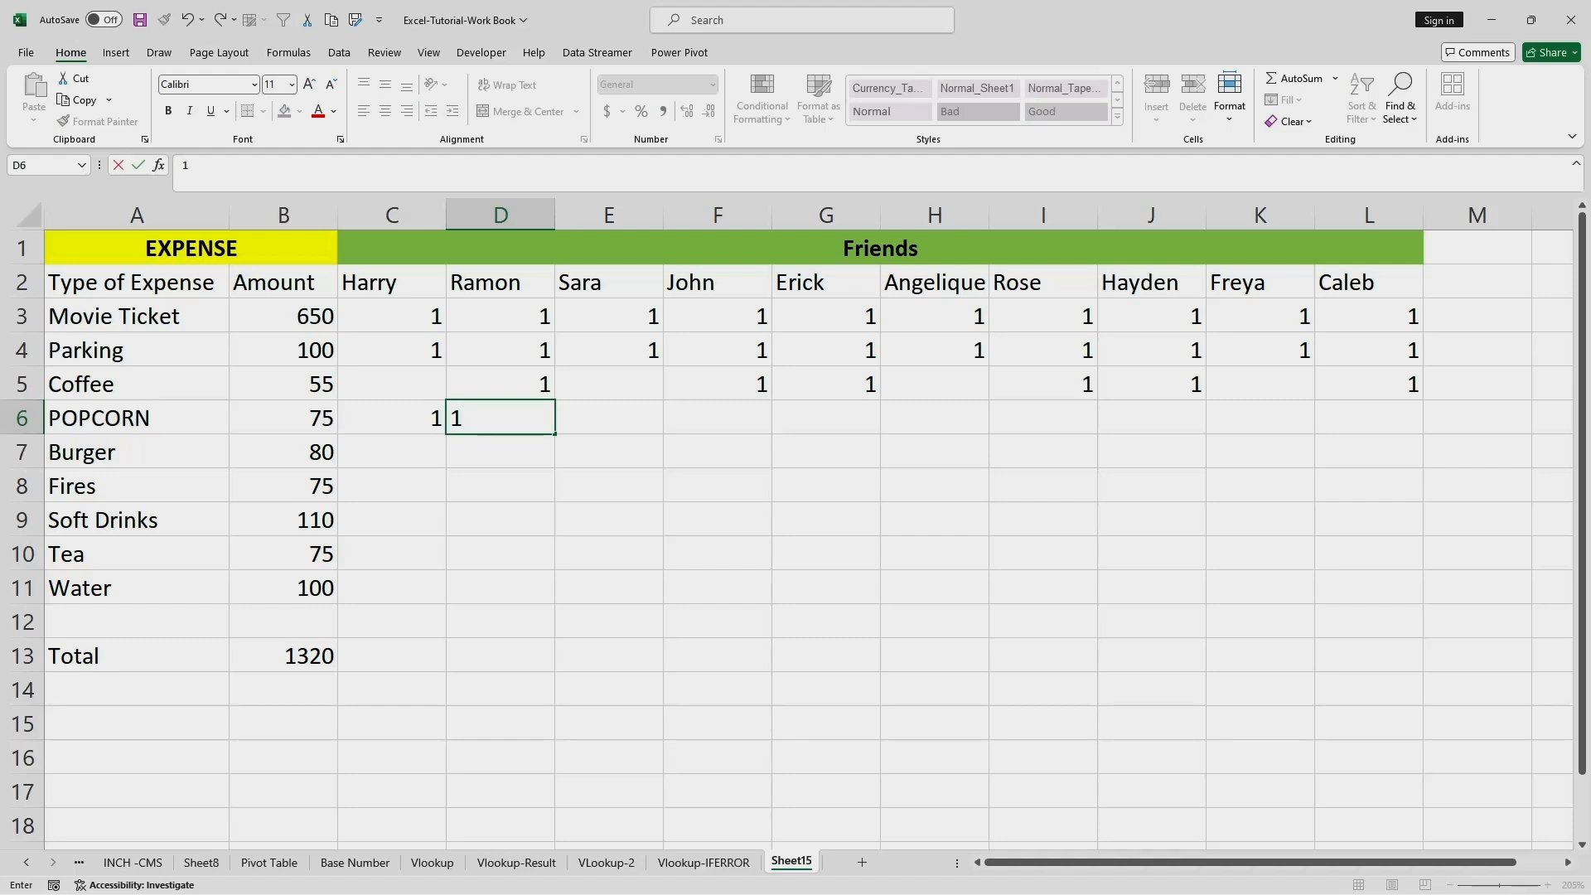
pyautogui.press('Right')
pyautogui.write('1')
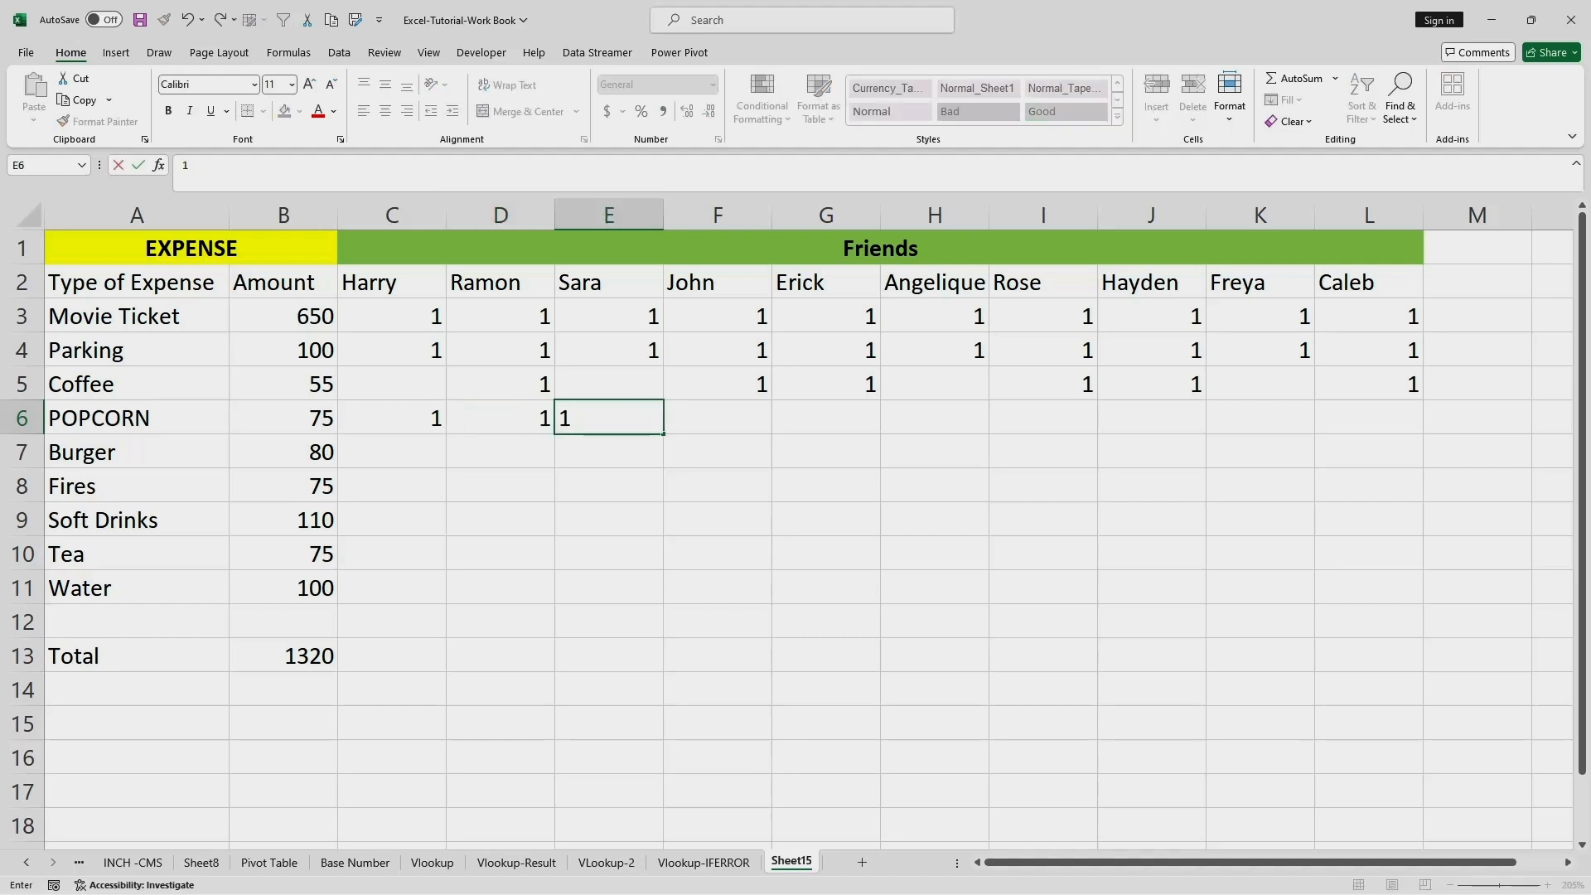
pyautogui.press('Right')
pyautogui.write('1')
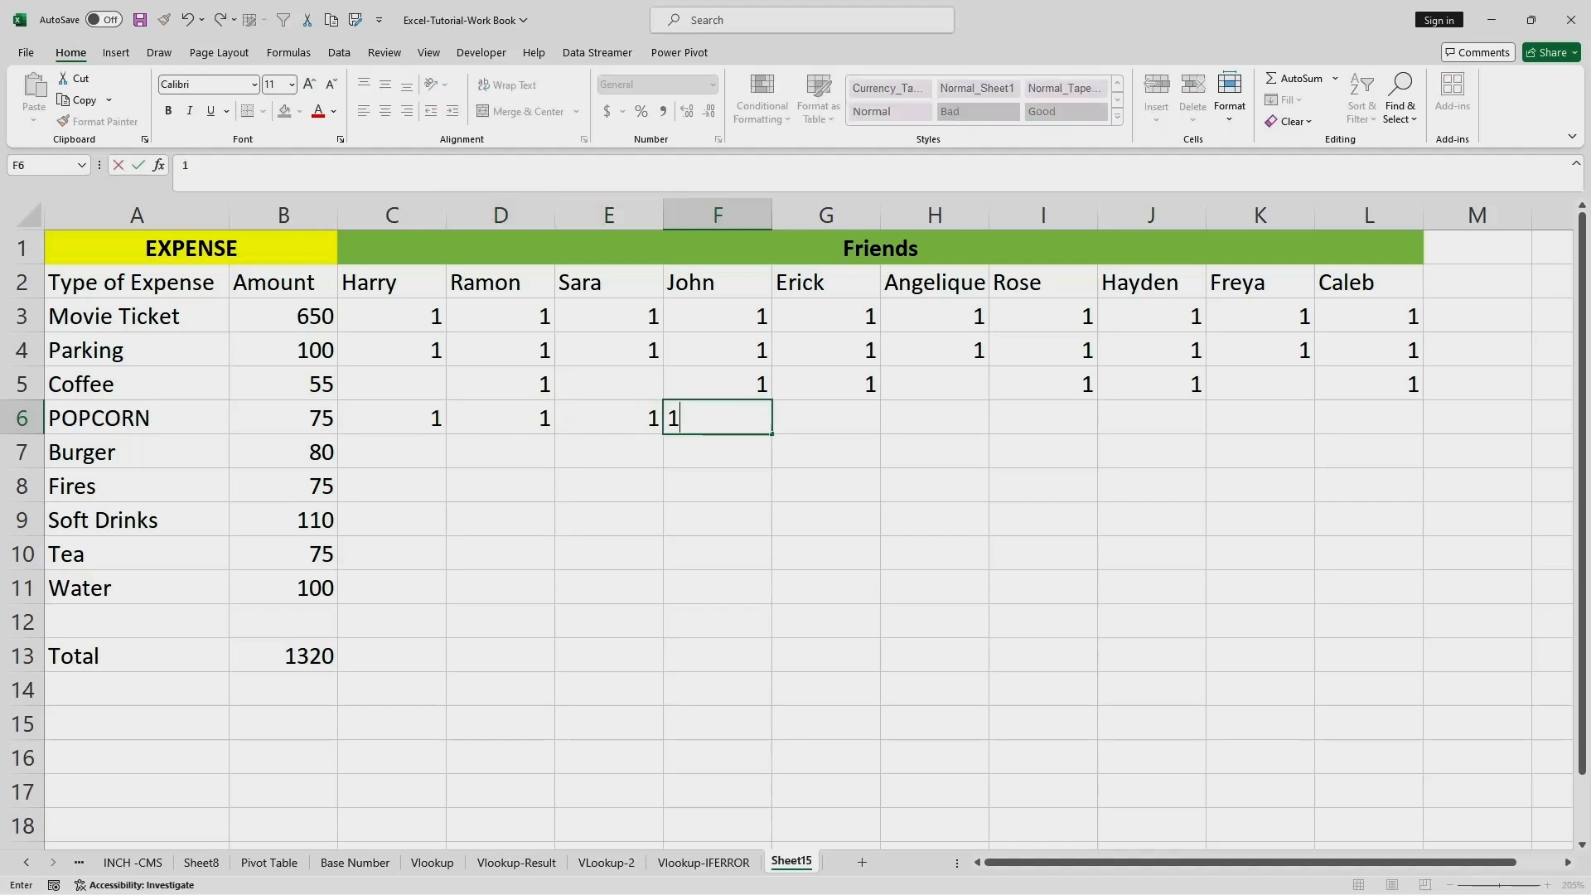
pyautogui.press('Right')
pyautogui.press('Right')
pyautogui.press('Right')
pyautogui.write('1')
pyautogui.press('Right')
pyautogui.press('Right')
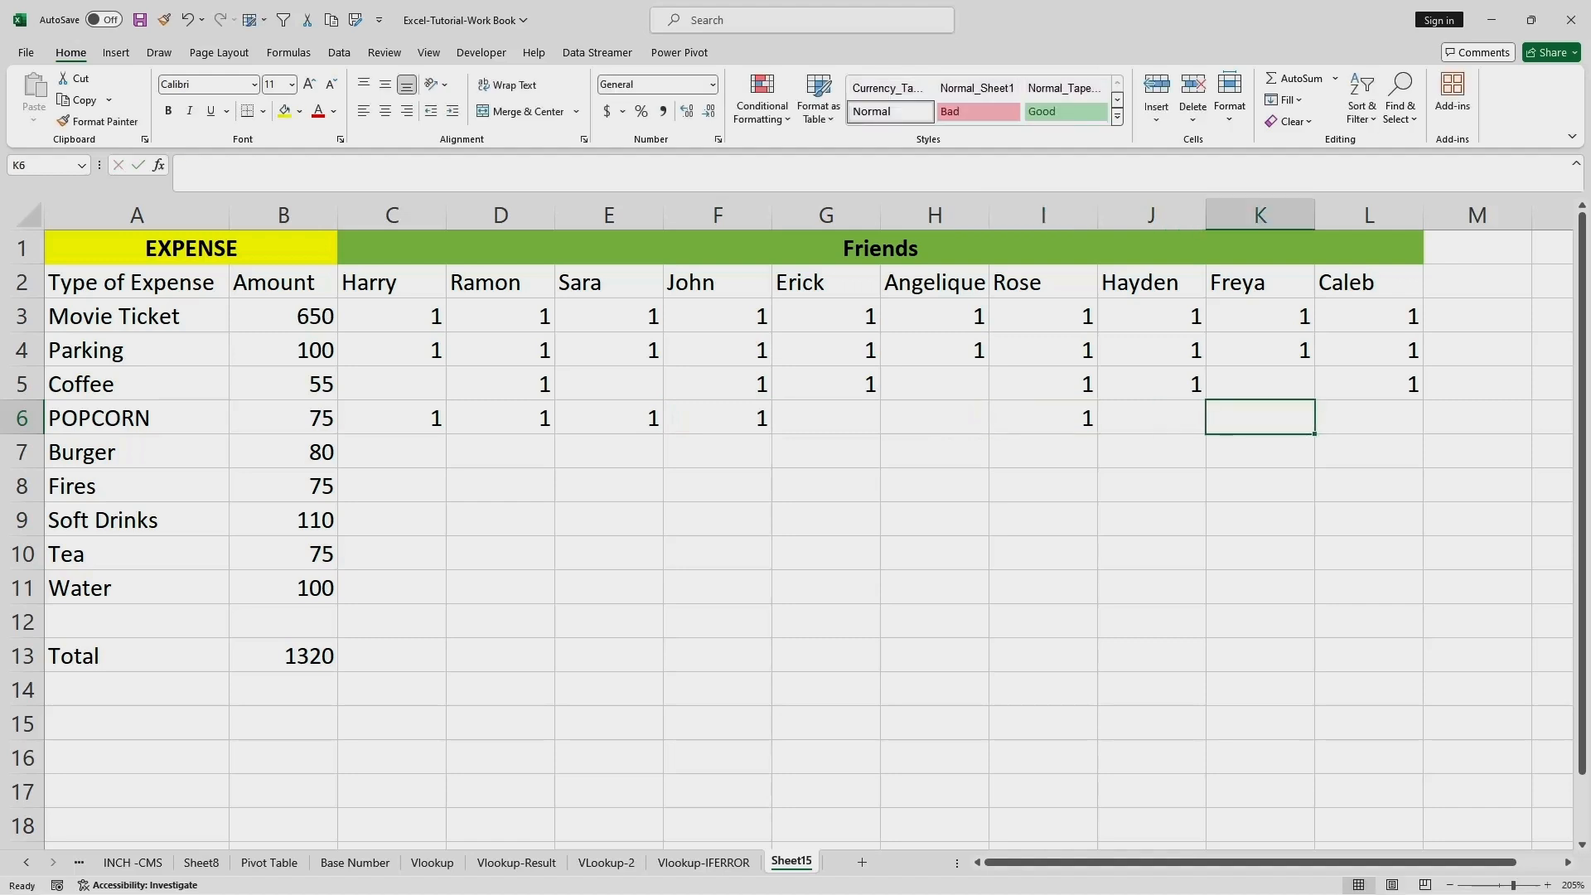
pyautogui.write('1')
pyautogui.press('Right')
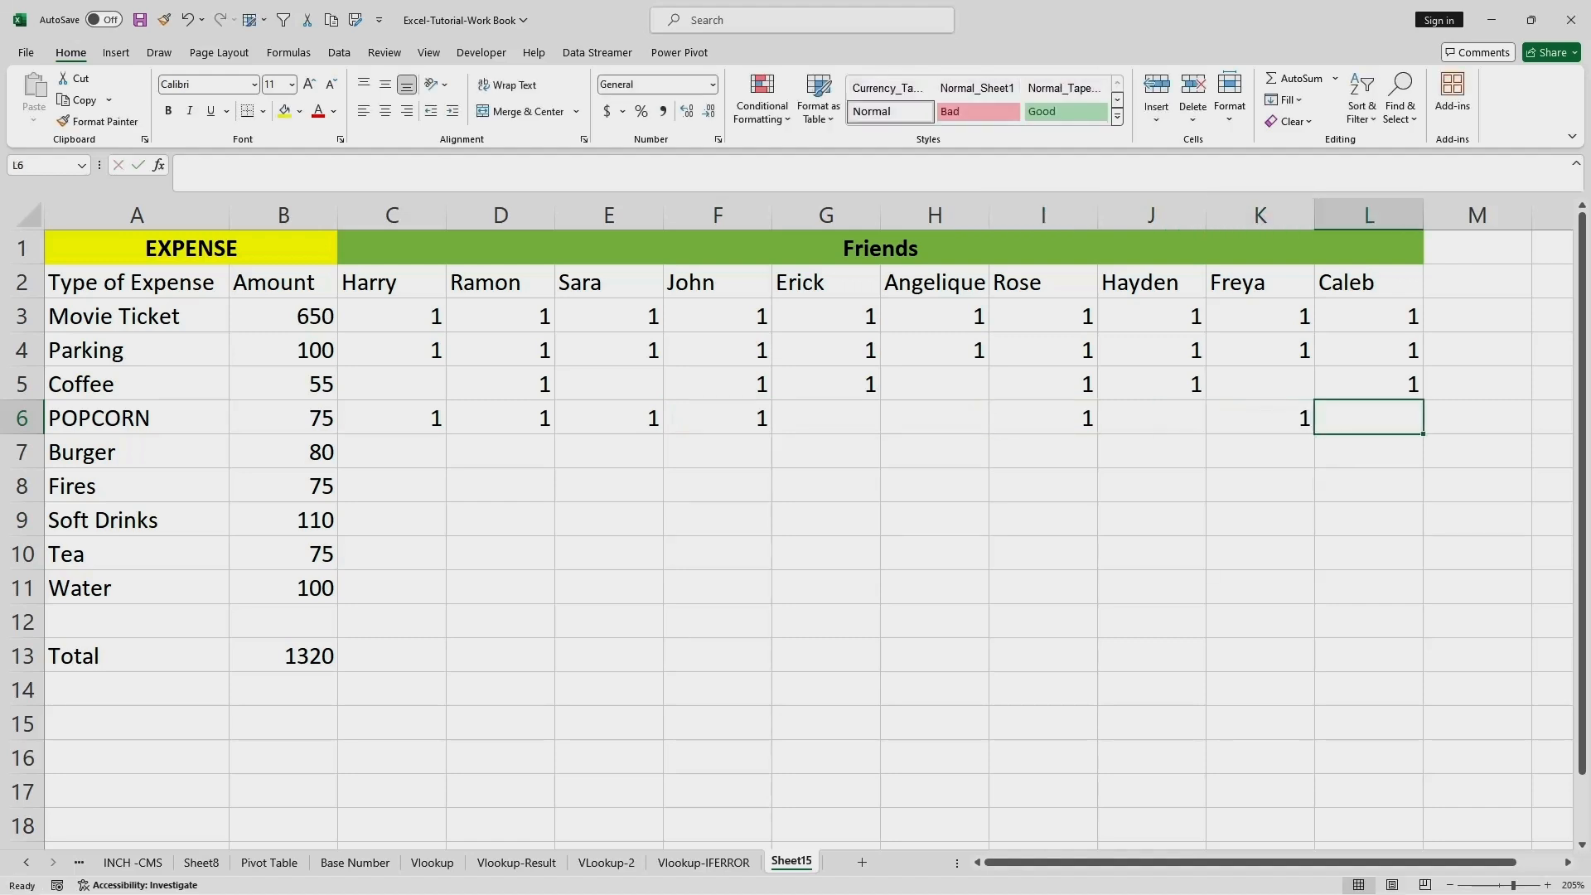
pyautogui.write('1')
pyautogui.click(1043, 485)
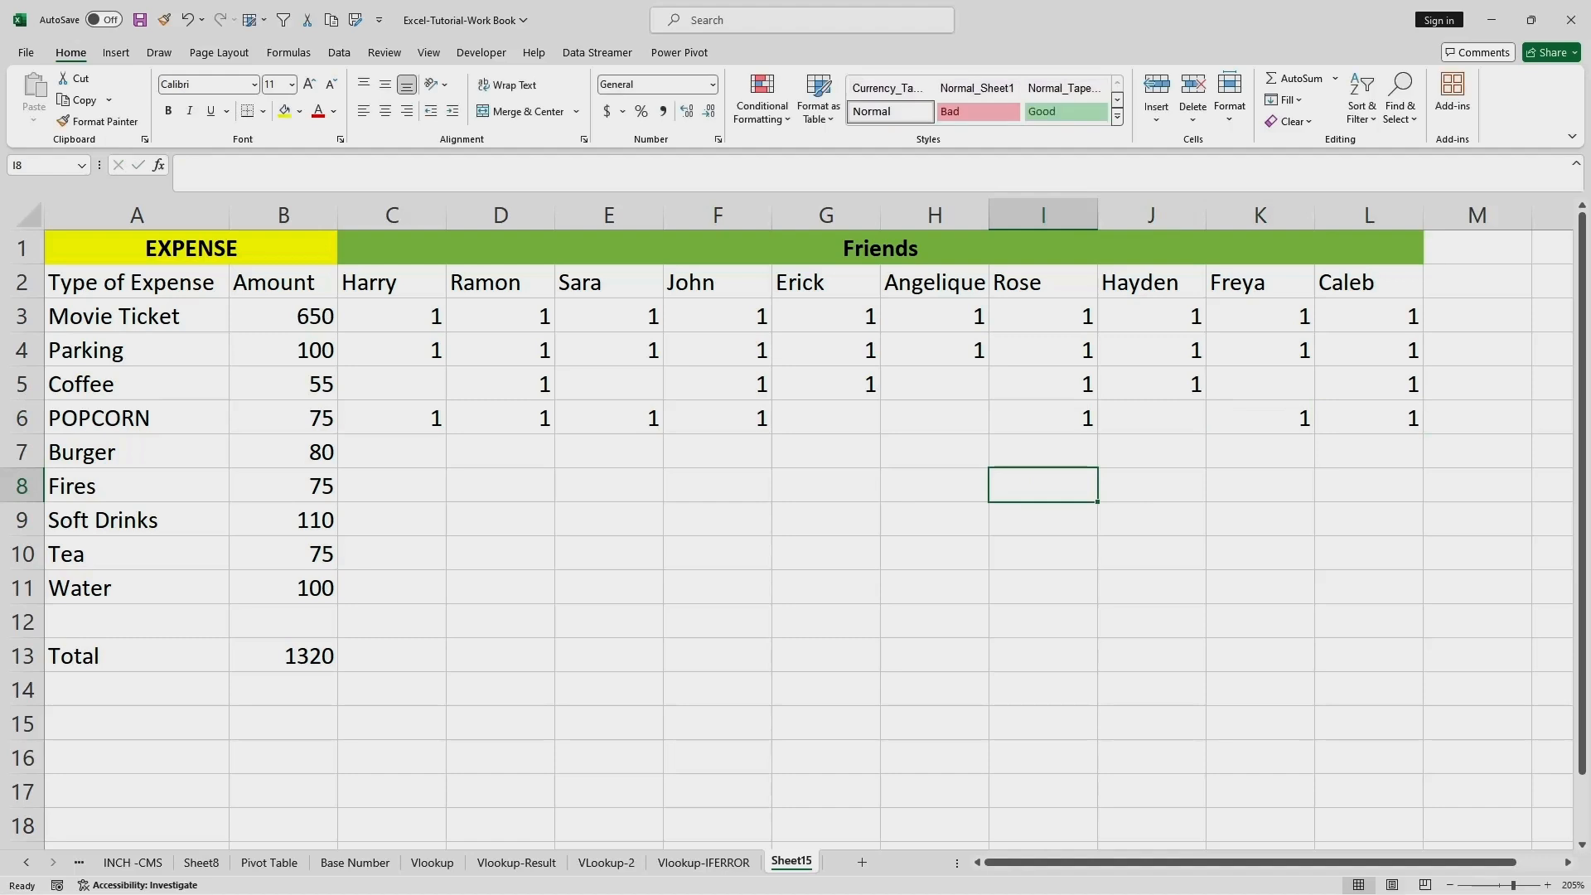
# Enter 1 in D7, F7, H7, J7 and K7 to mark the friends who share the Burger expense.
pyautogui.click(392, 452)
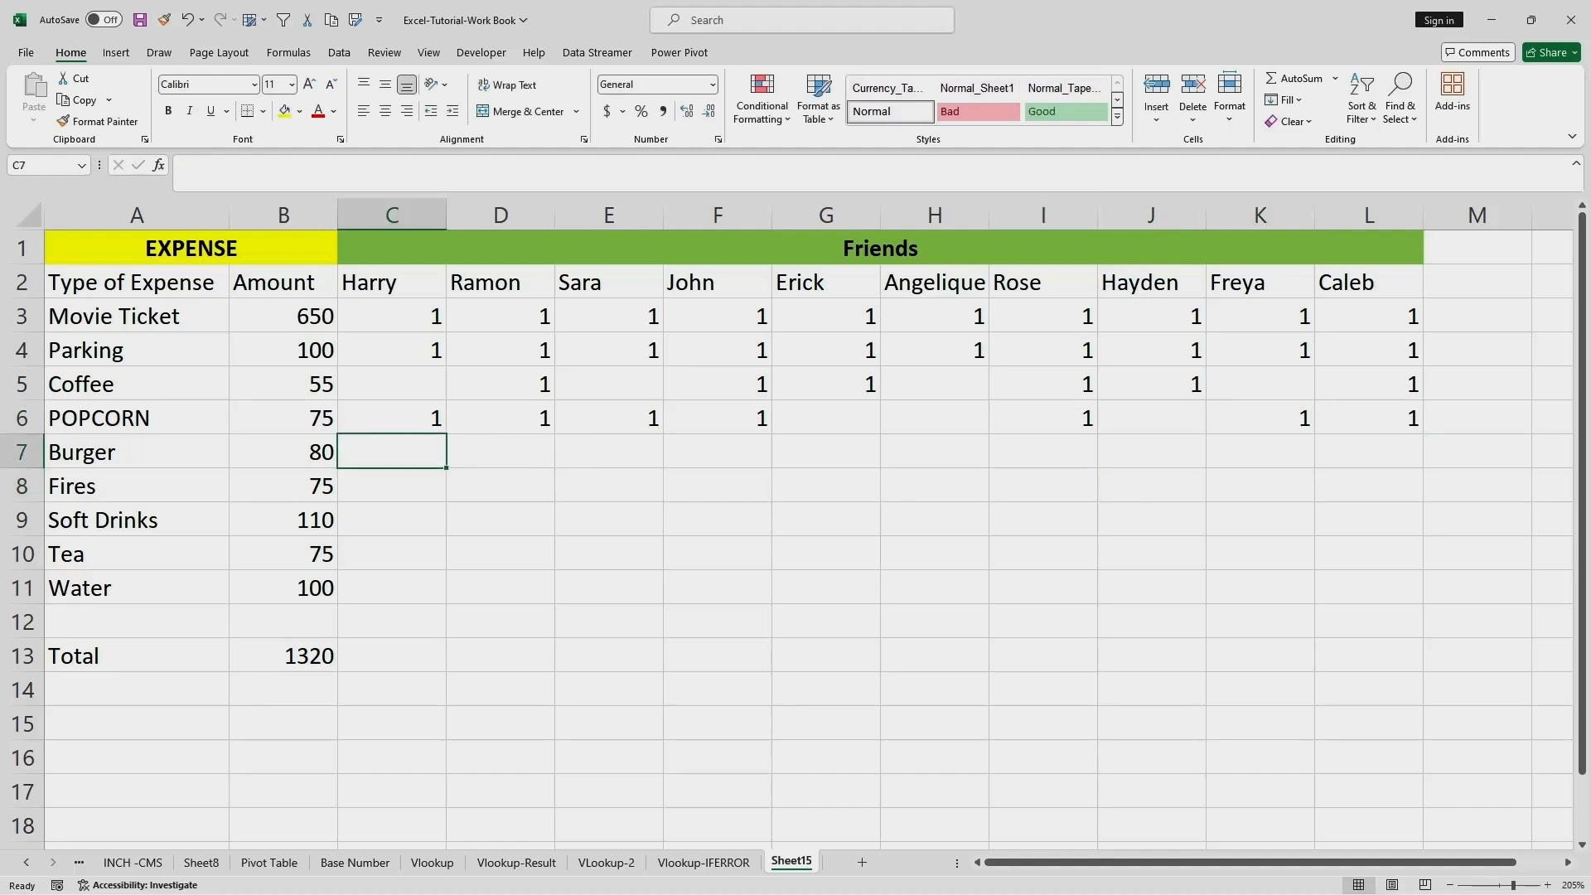
pyautogui.press('Right')
pyautogui.write('1')
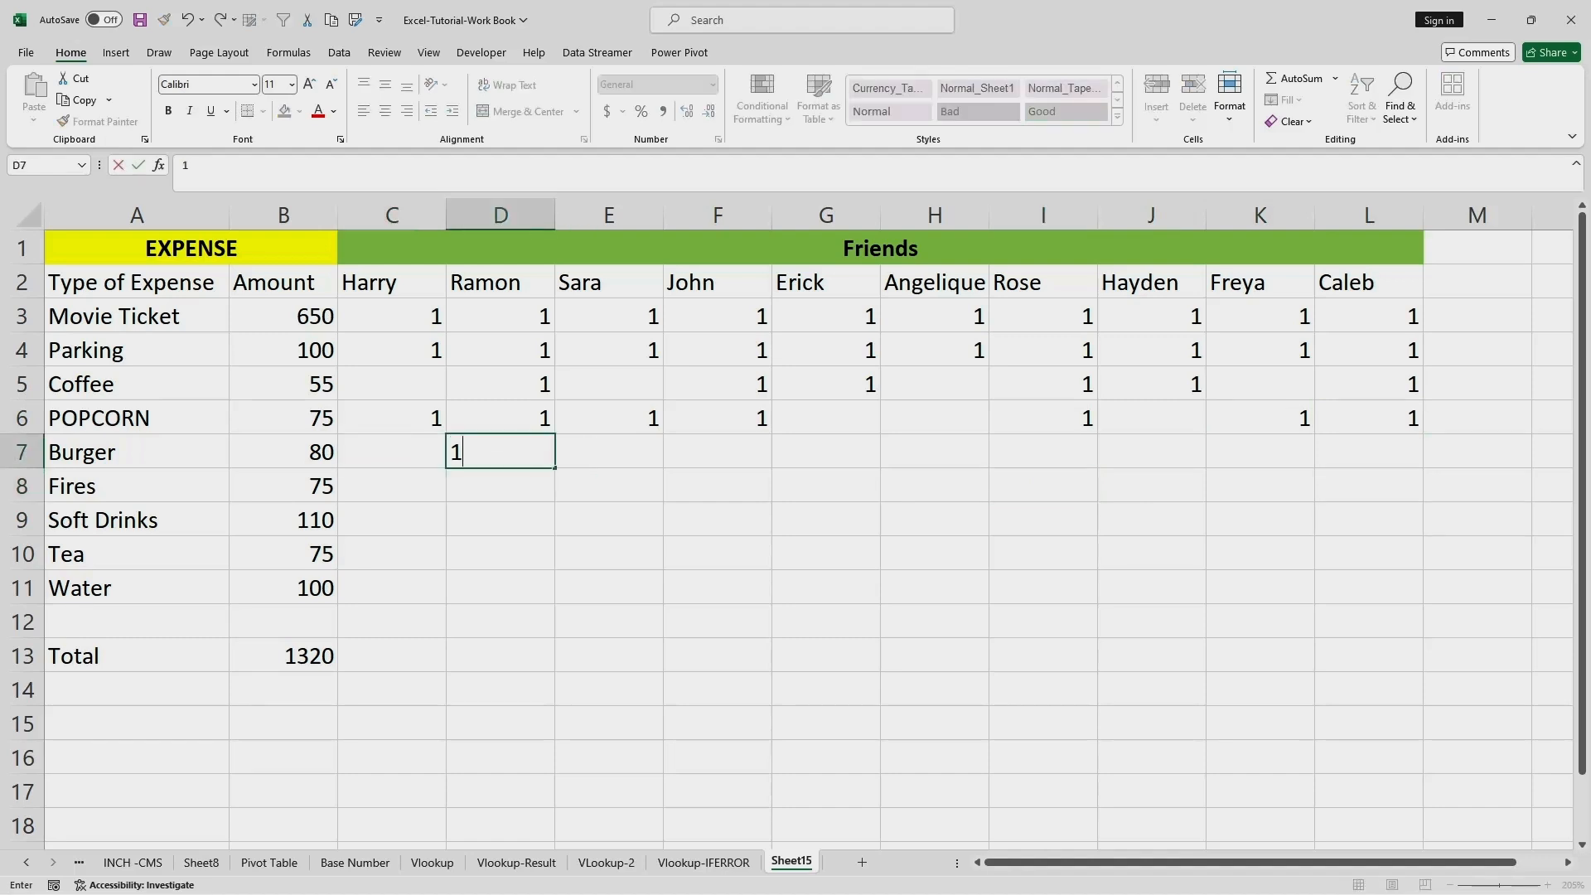
pyautogui.press('Right')
pyautogui.press('Right')
pyautogui.write('1')
pyautogui.press('Right')
pyautogui.press('Right')
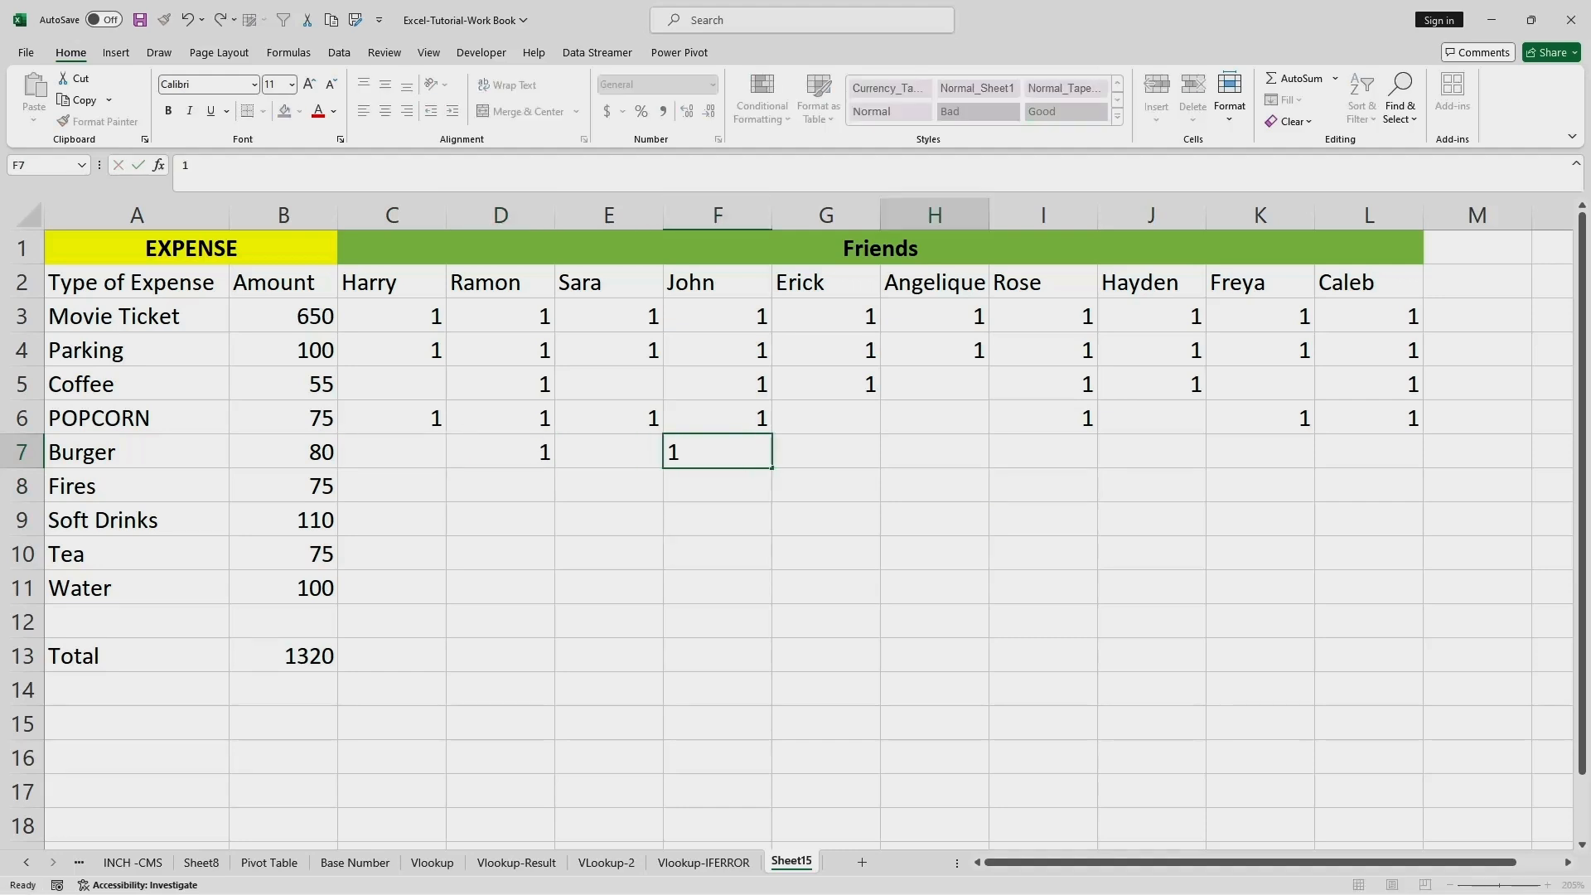
pyautogui.write('1')
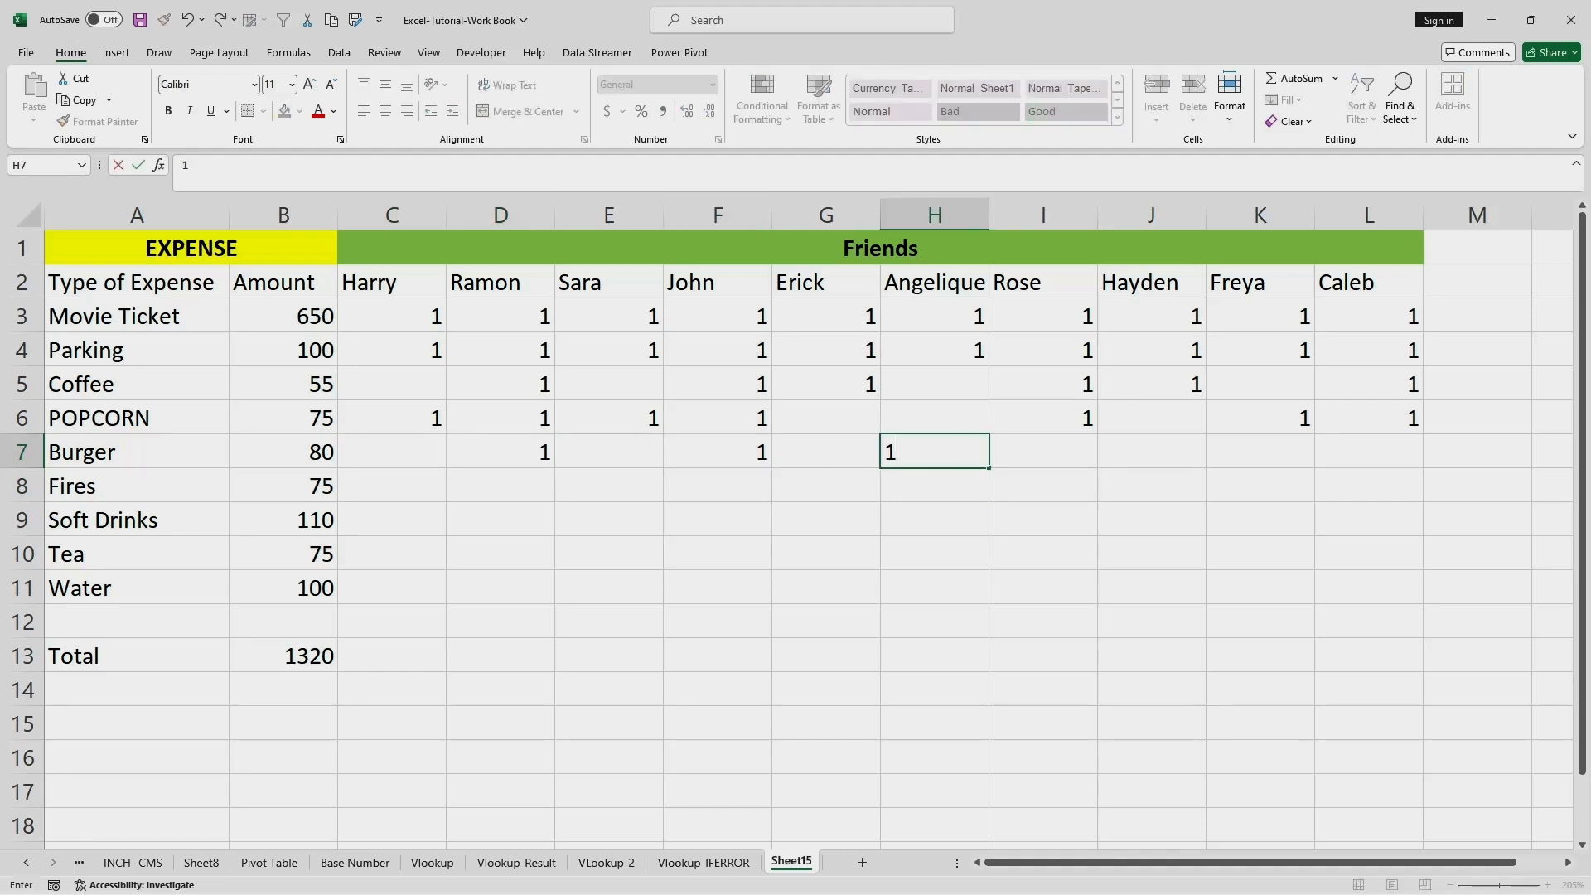
pyautogui.press('Right')
pyautogui.press('Right')
pyautogui.write('1')
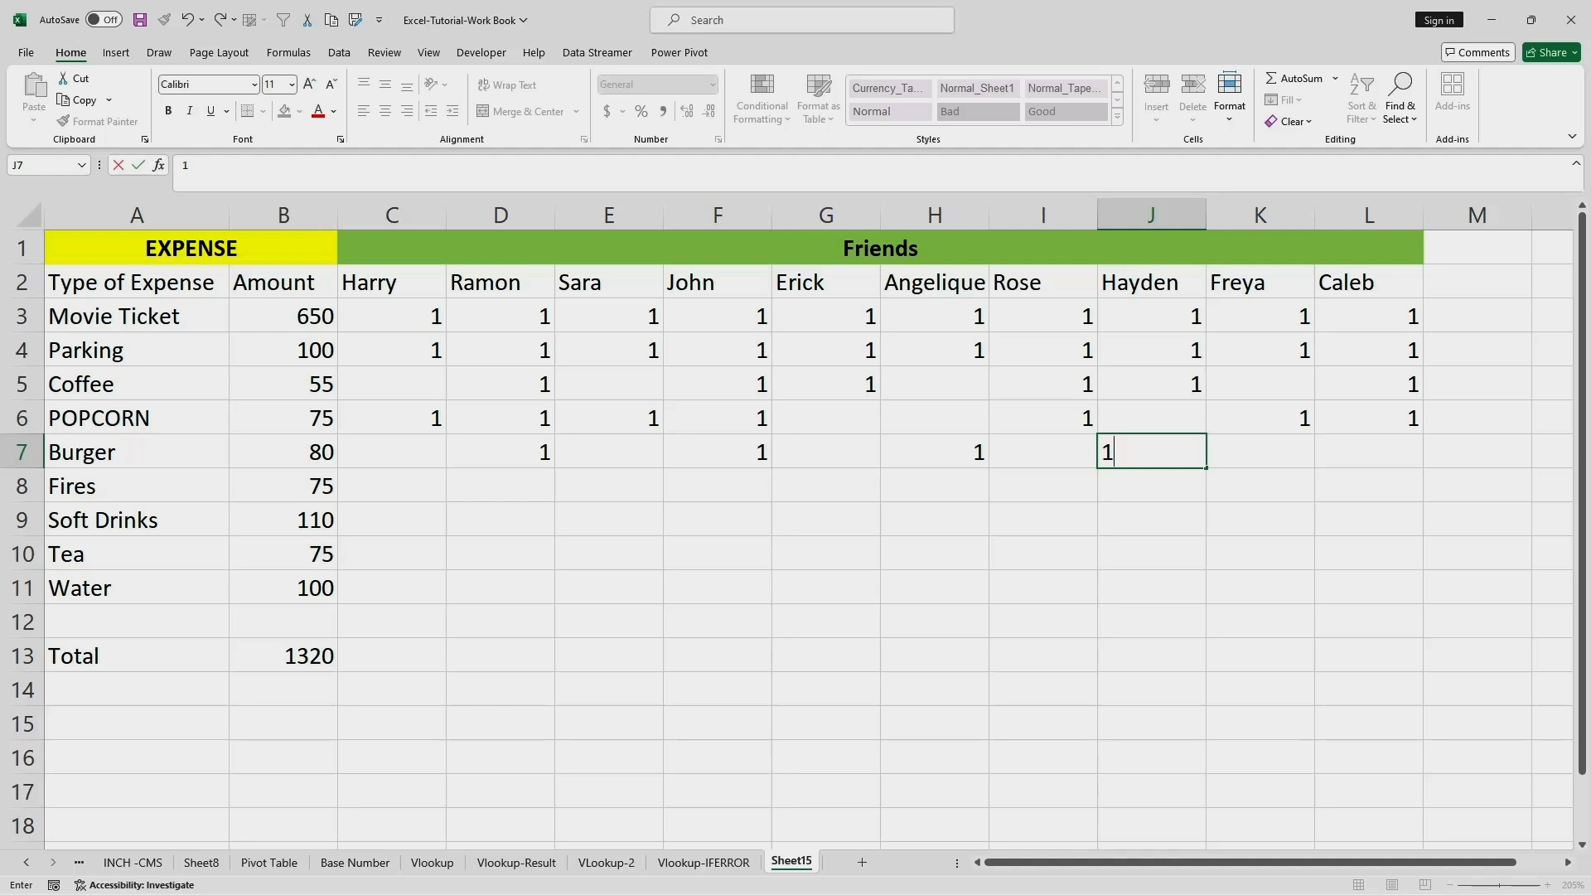
pyautogui.press('Right')
pyautogui.write('1')
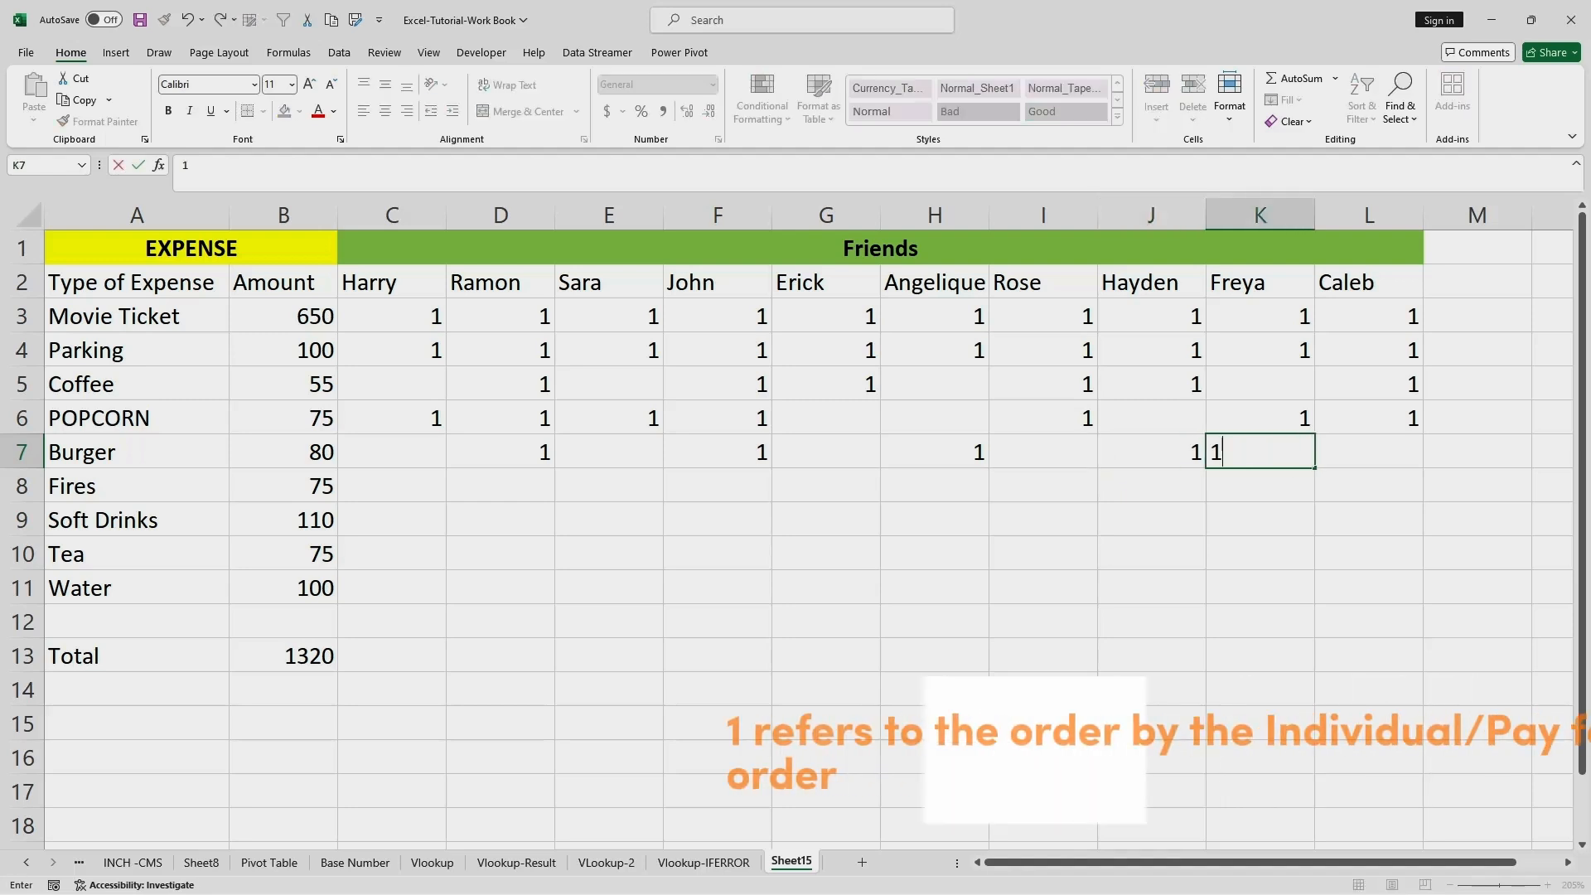
pyautogui.press('Return')
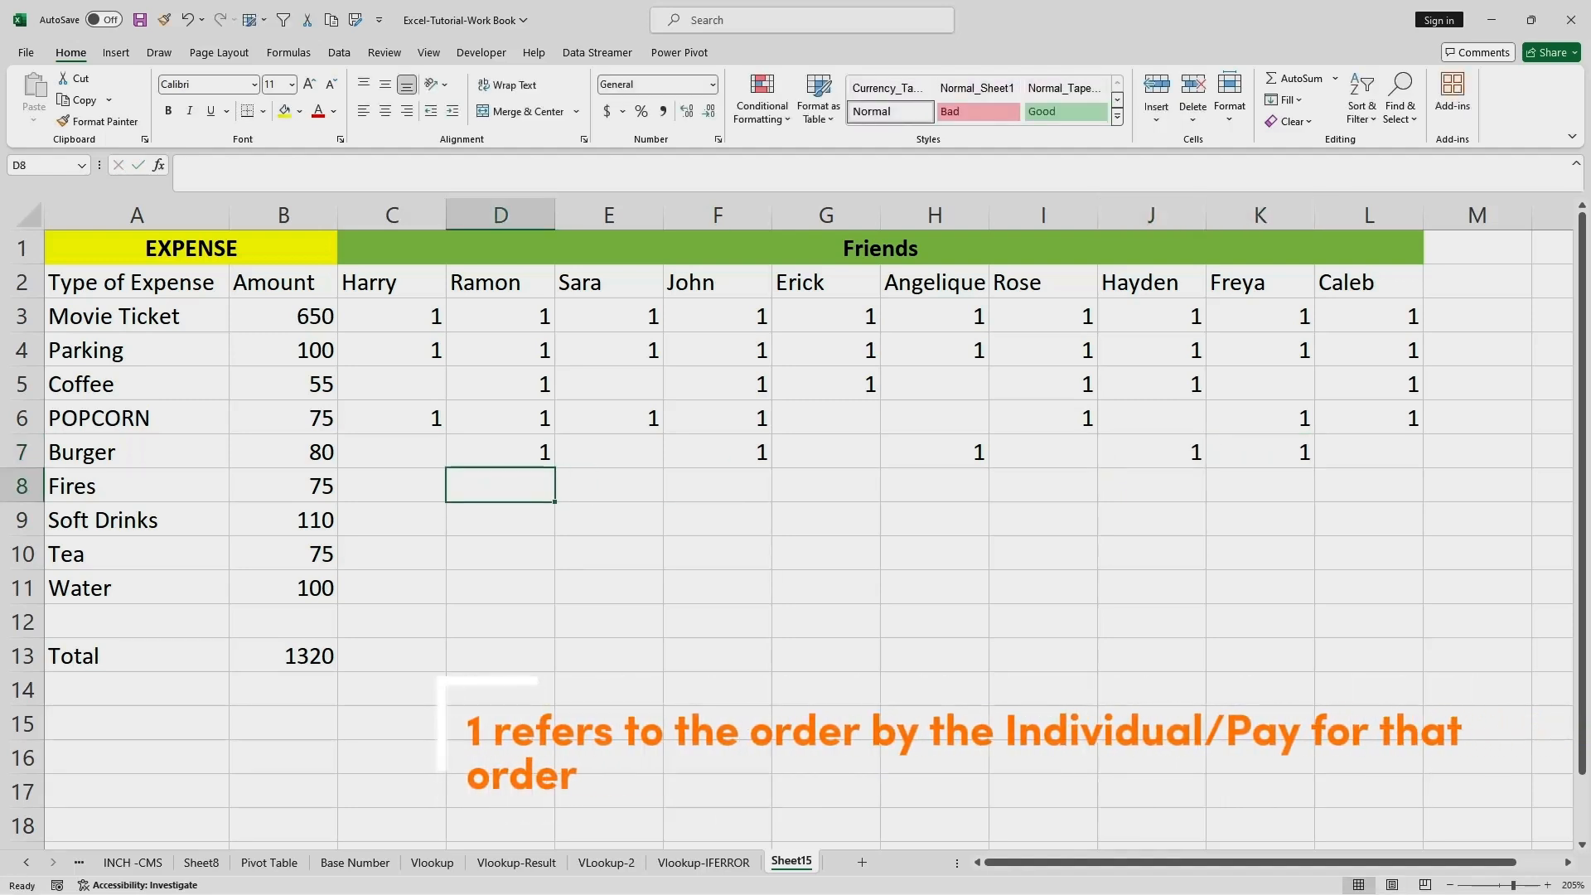
# Enter 1 in C8, E8, G8 and I8 to mark the friends who share the Fires expense.
pyautogui.press('Left')
pyautogui.write('1')
pyautogui.press('Right')
pyautogui.press('Right')
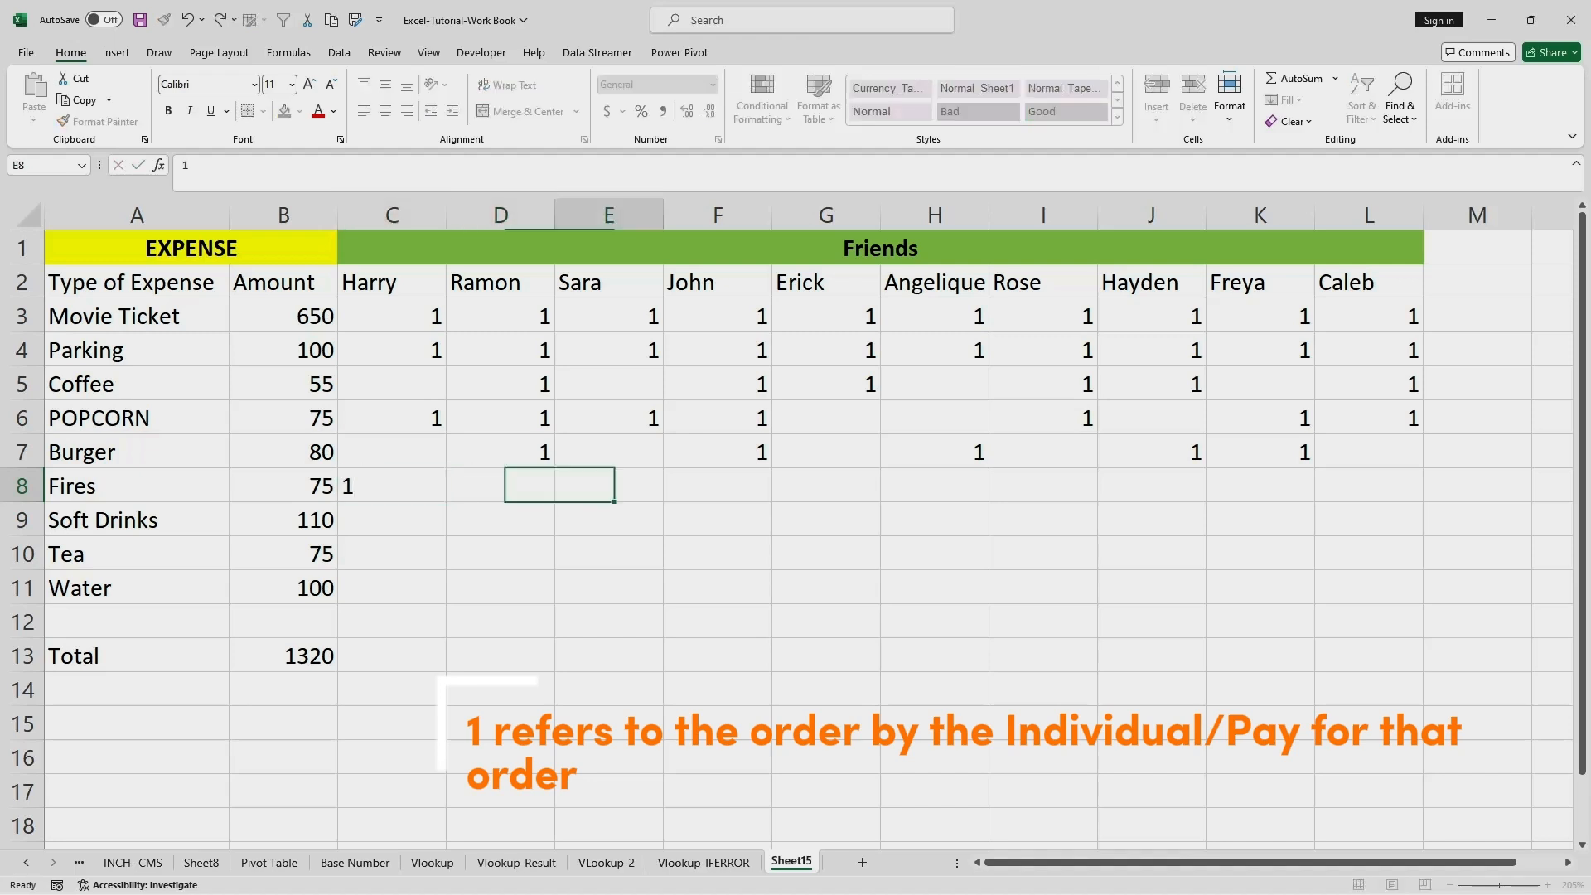
pyautogui.write('1')
pyautogui.press('Right')
pyautogui.press('Right')
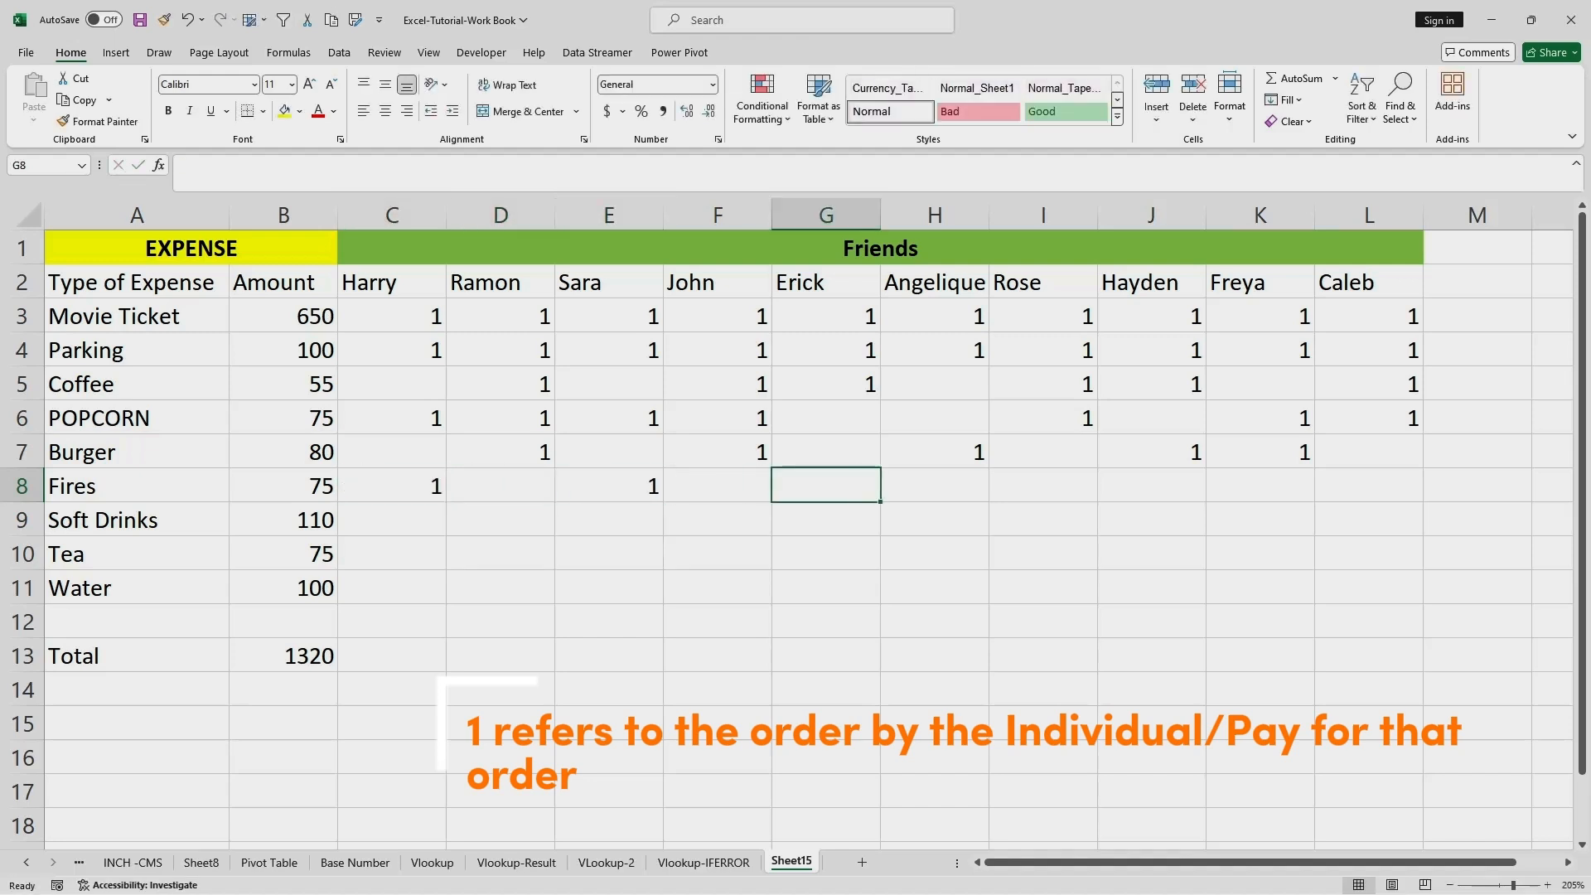
pyautogui.write('1')
pyautogui.press('Right')
pyautogui.press('Right')
pyautogui.write('1')
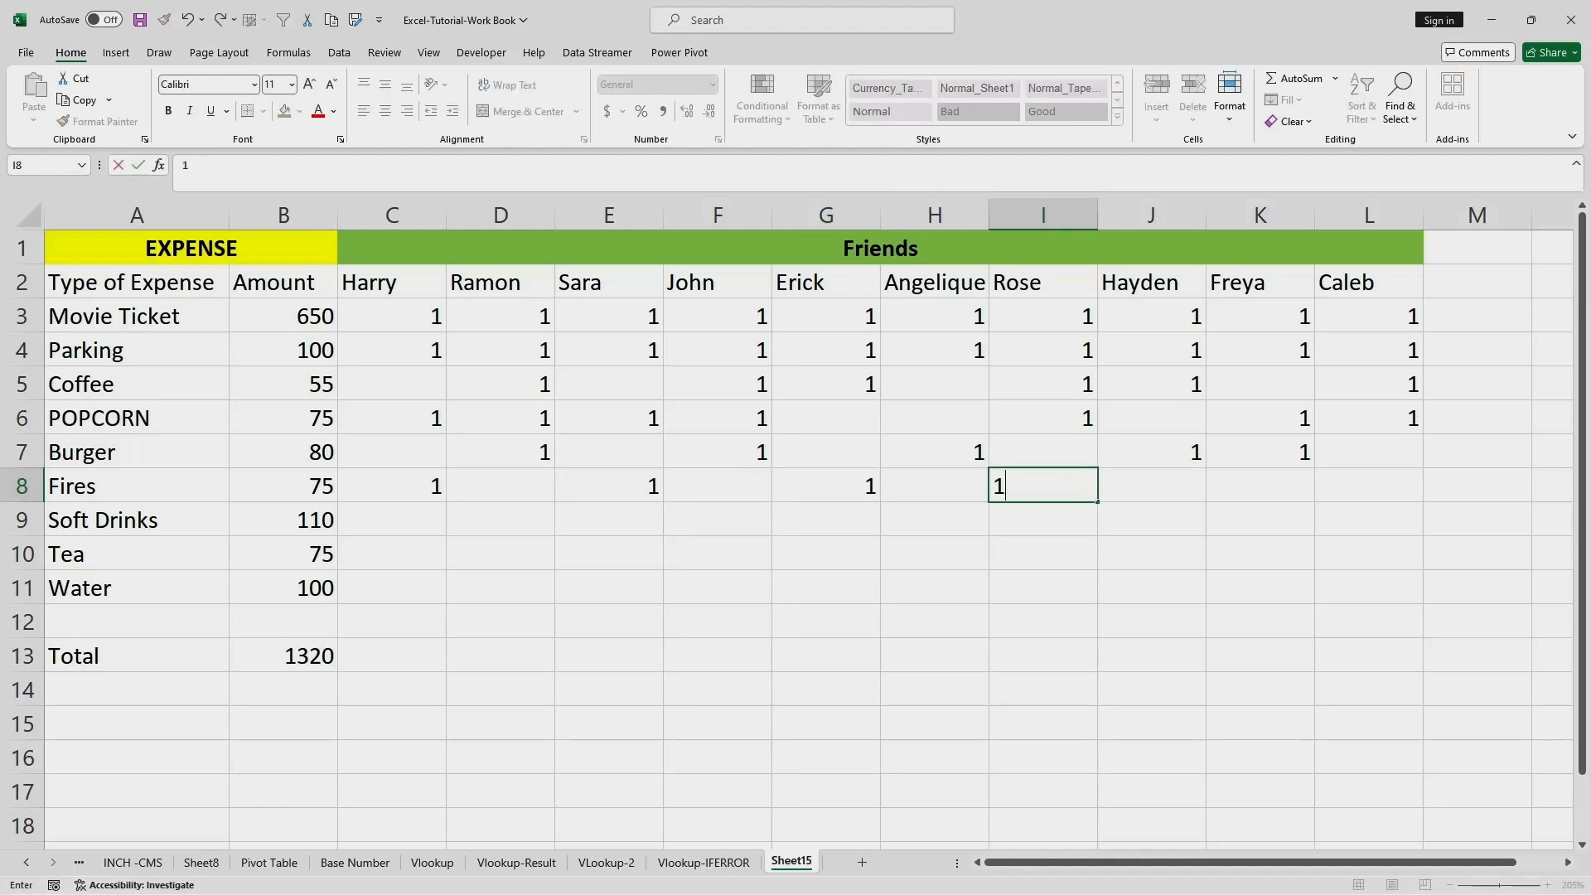
# Mark the friends who share the Soft Drinks expense by entering 1 in D9, E9, G9, H9, J9 and K9.
pyautogui.click(500, 519)
pyautogui.write('1')
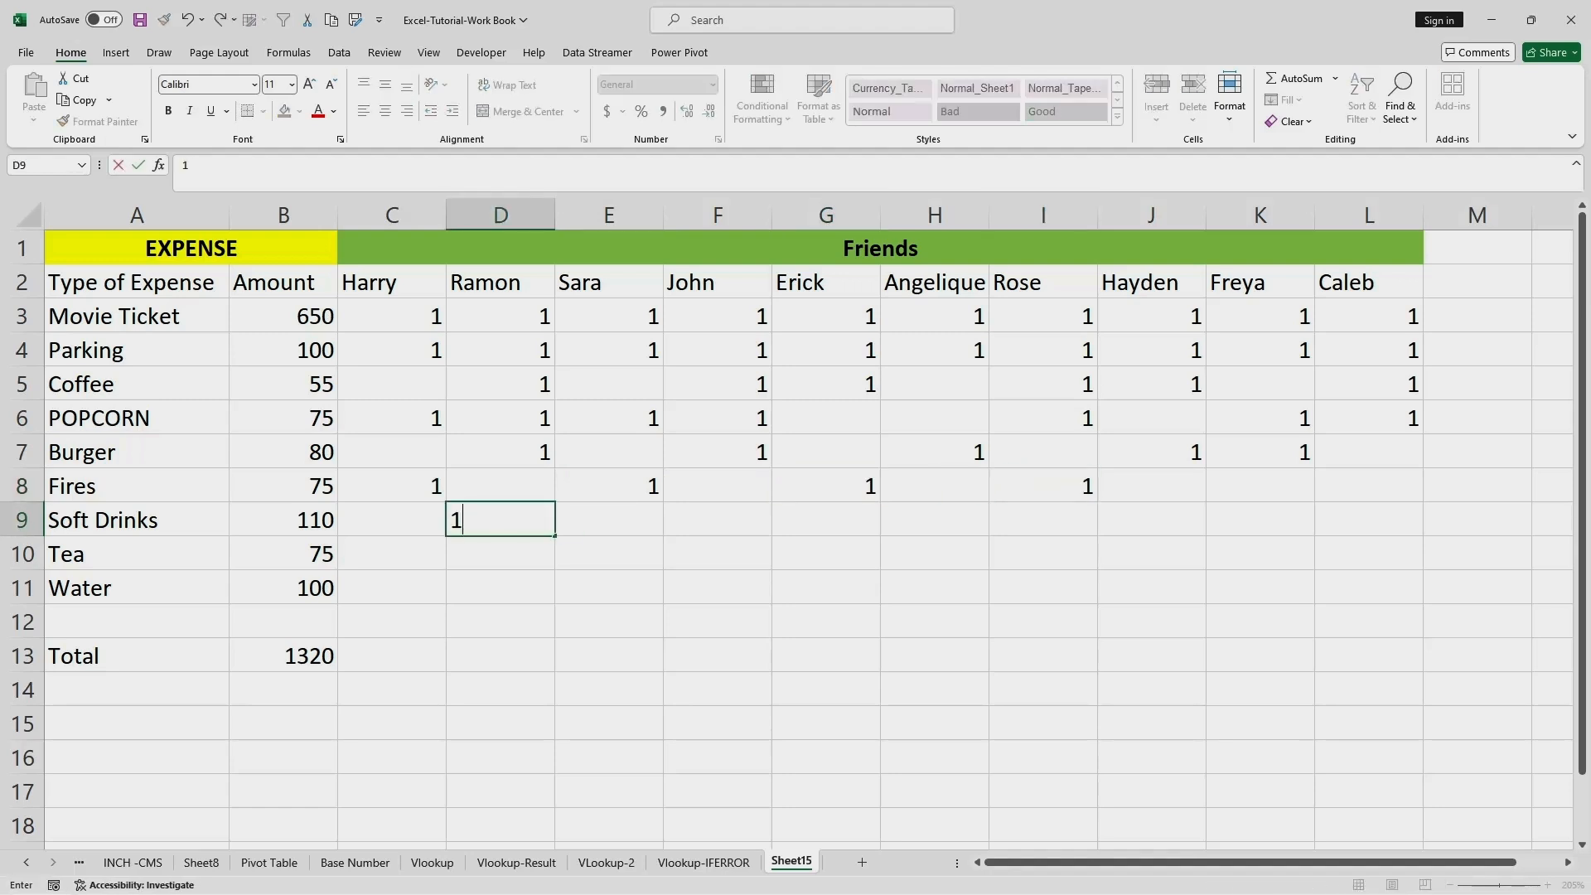
pyautogui.press('Right')
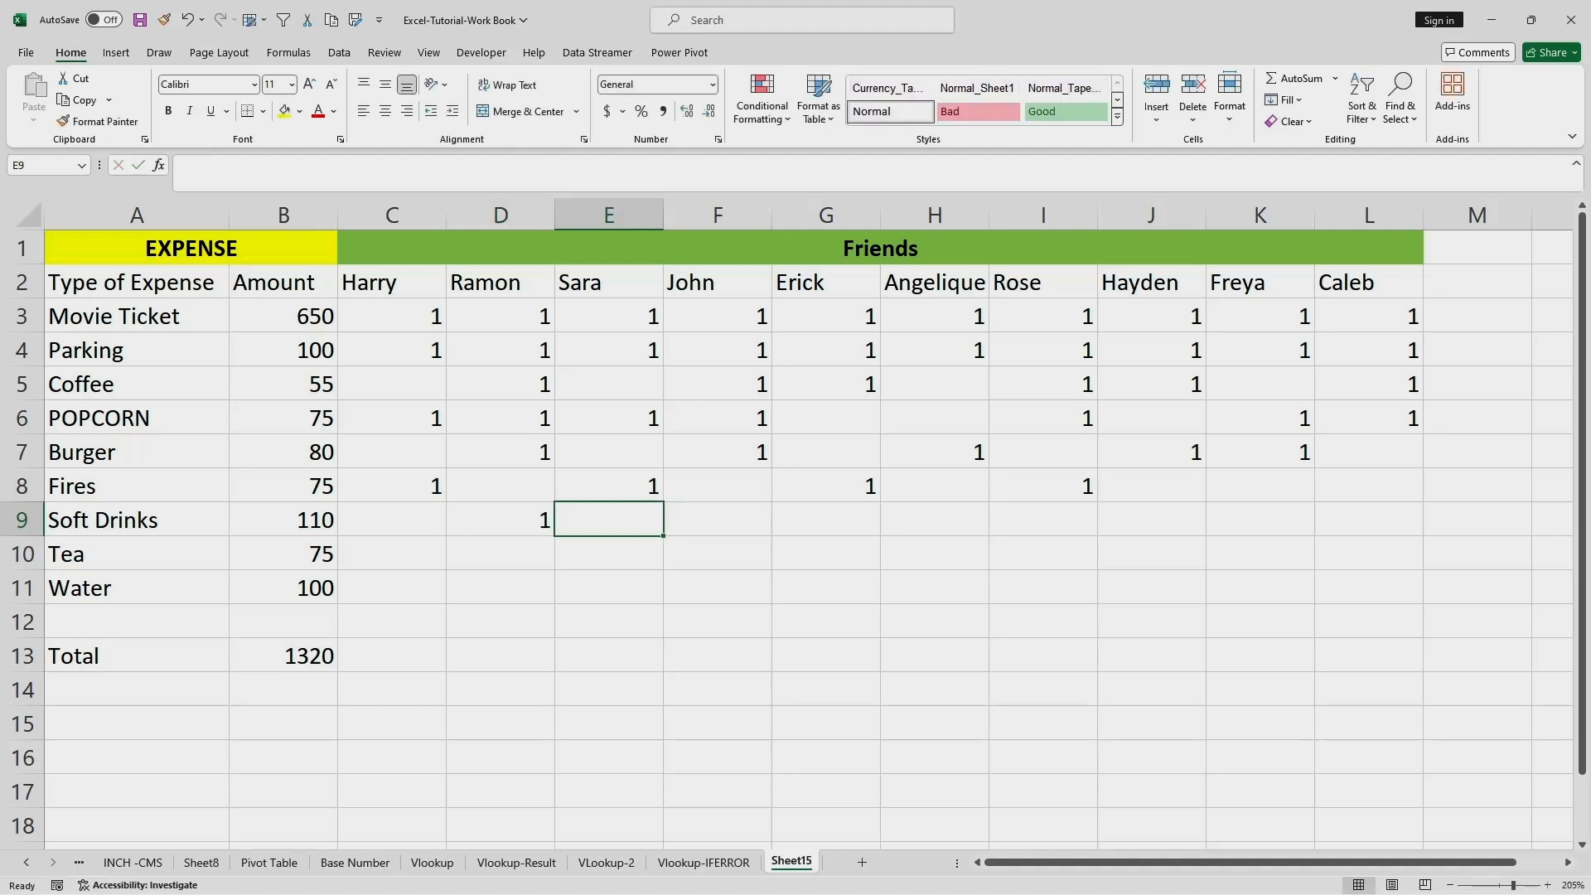
pyautogui.write('1')
pyautogui.press('Right')
pyautogui.press('Right')
pyautogui.write('1')
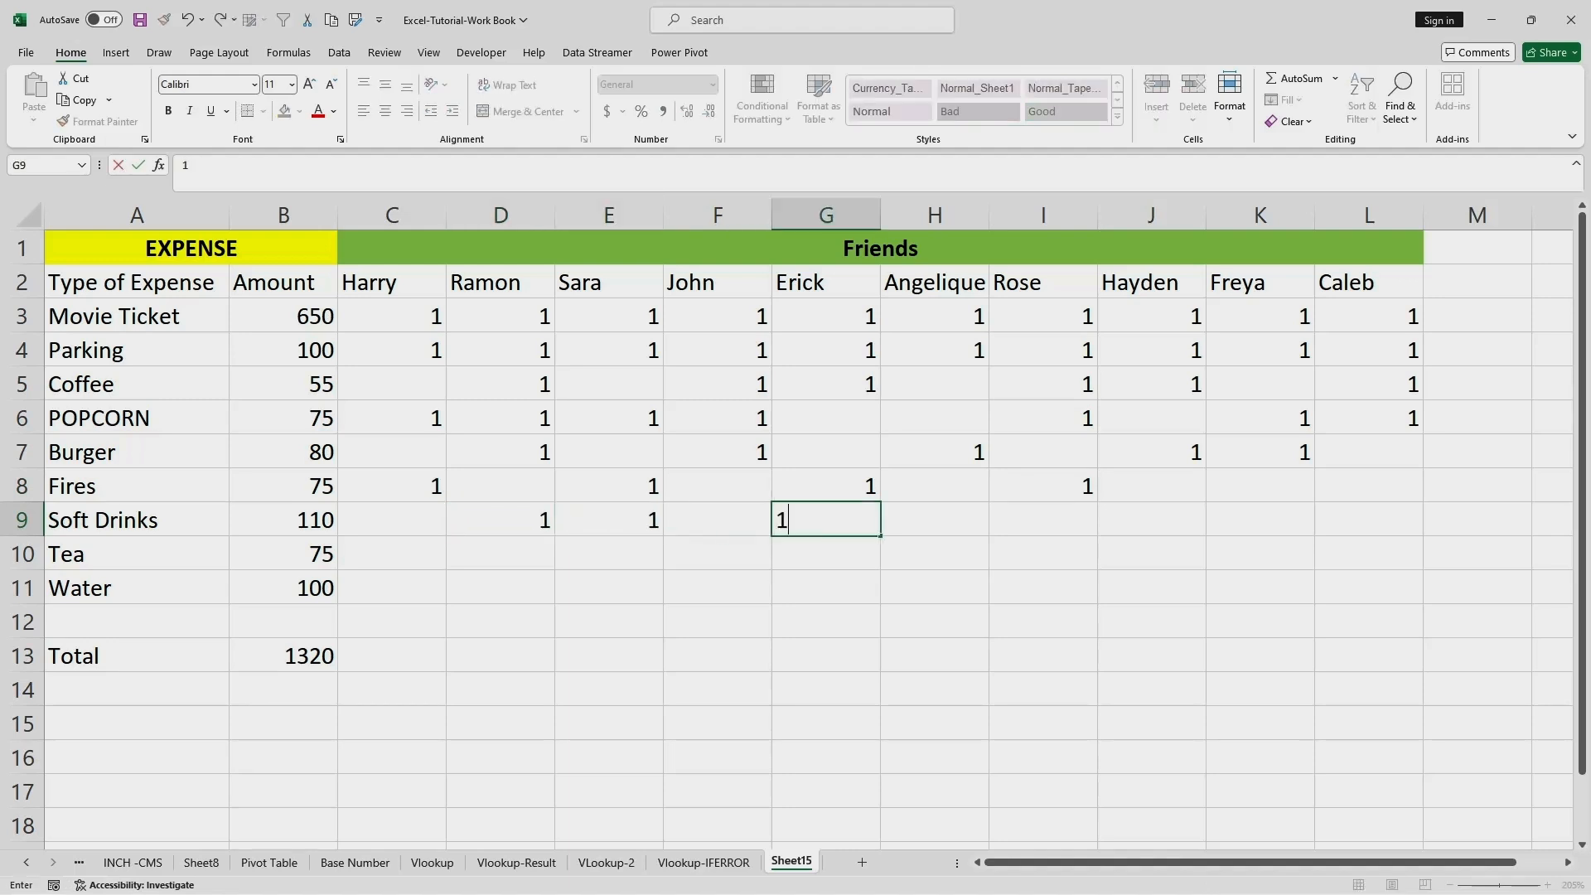
pyautogui.press('Right')
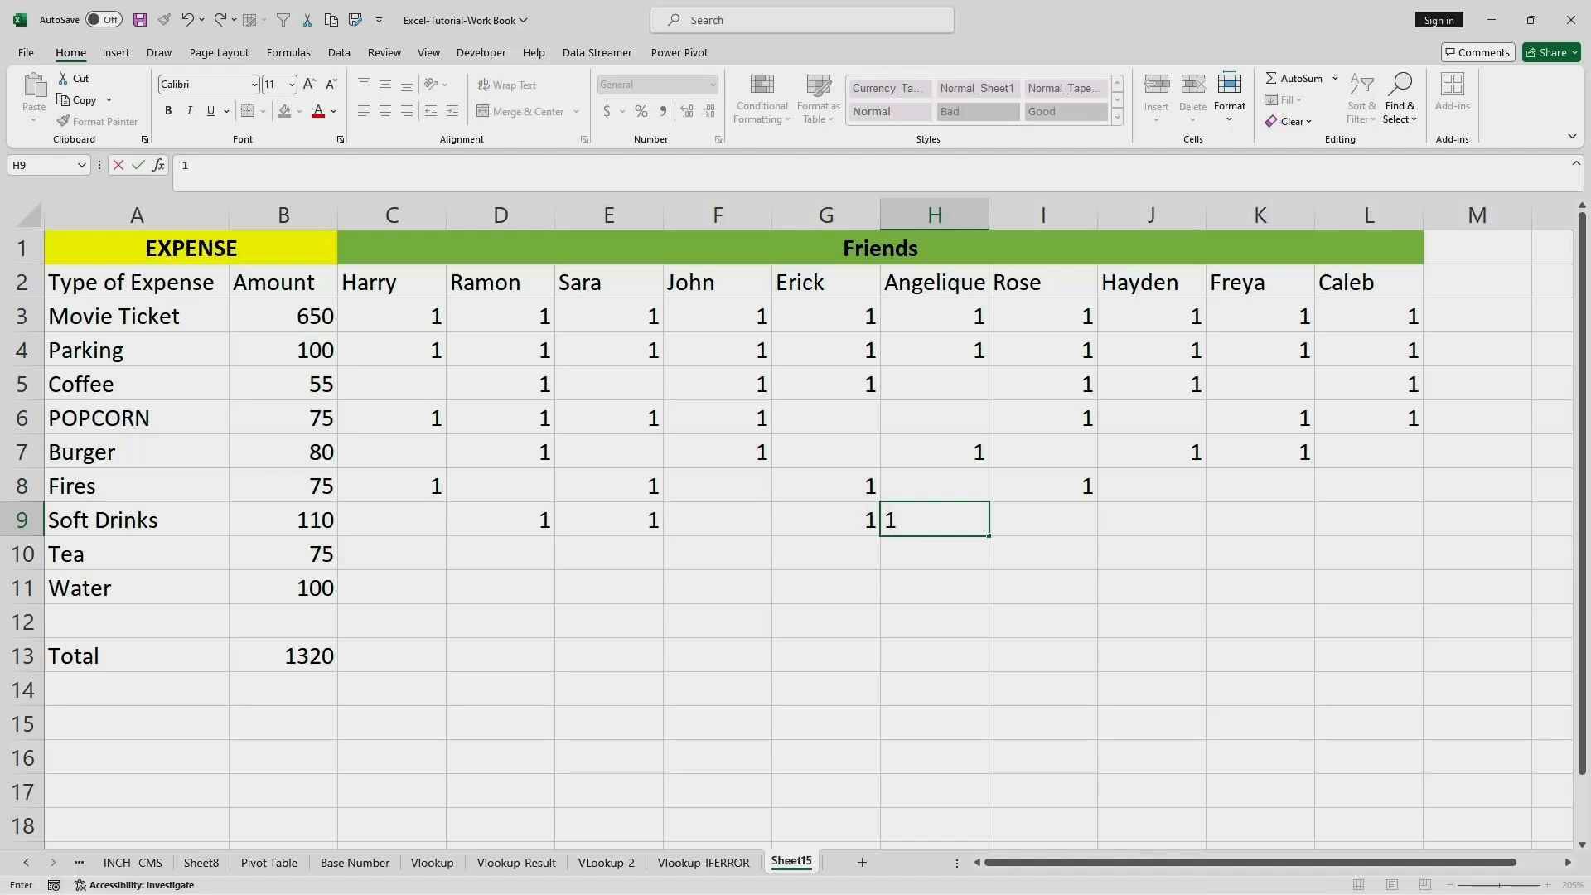
pyautogui.press('Right')
pyautogui.press('Right')
pyautogui.write('1')
pyautogui.press('Right')
pyautogui.write('1')
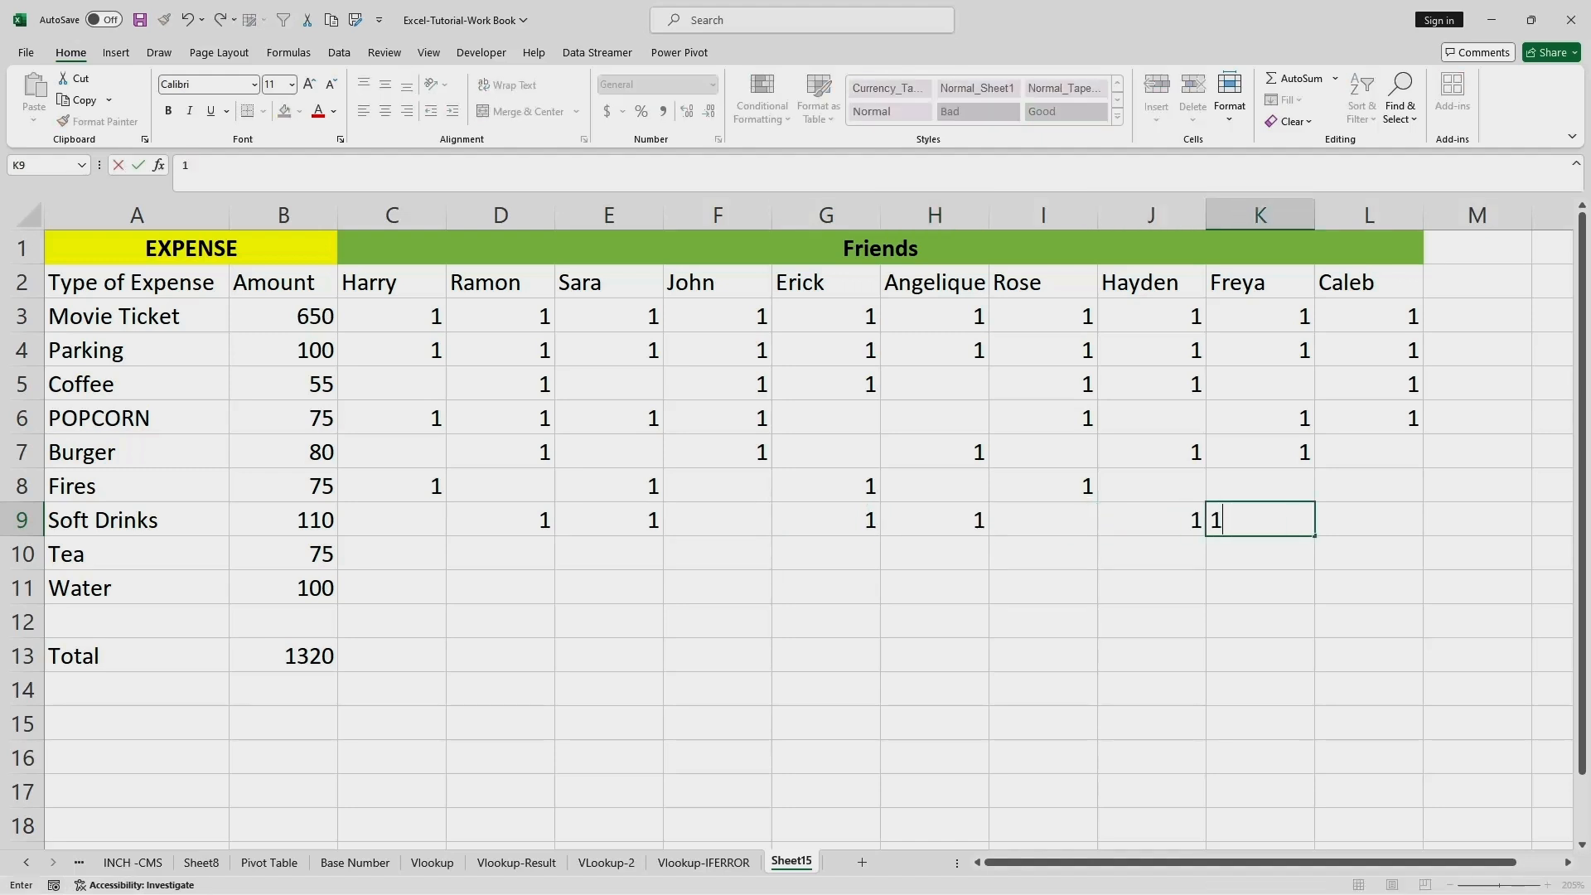
pyautogui.click(609, 620)
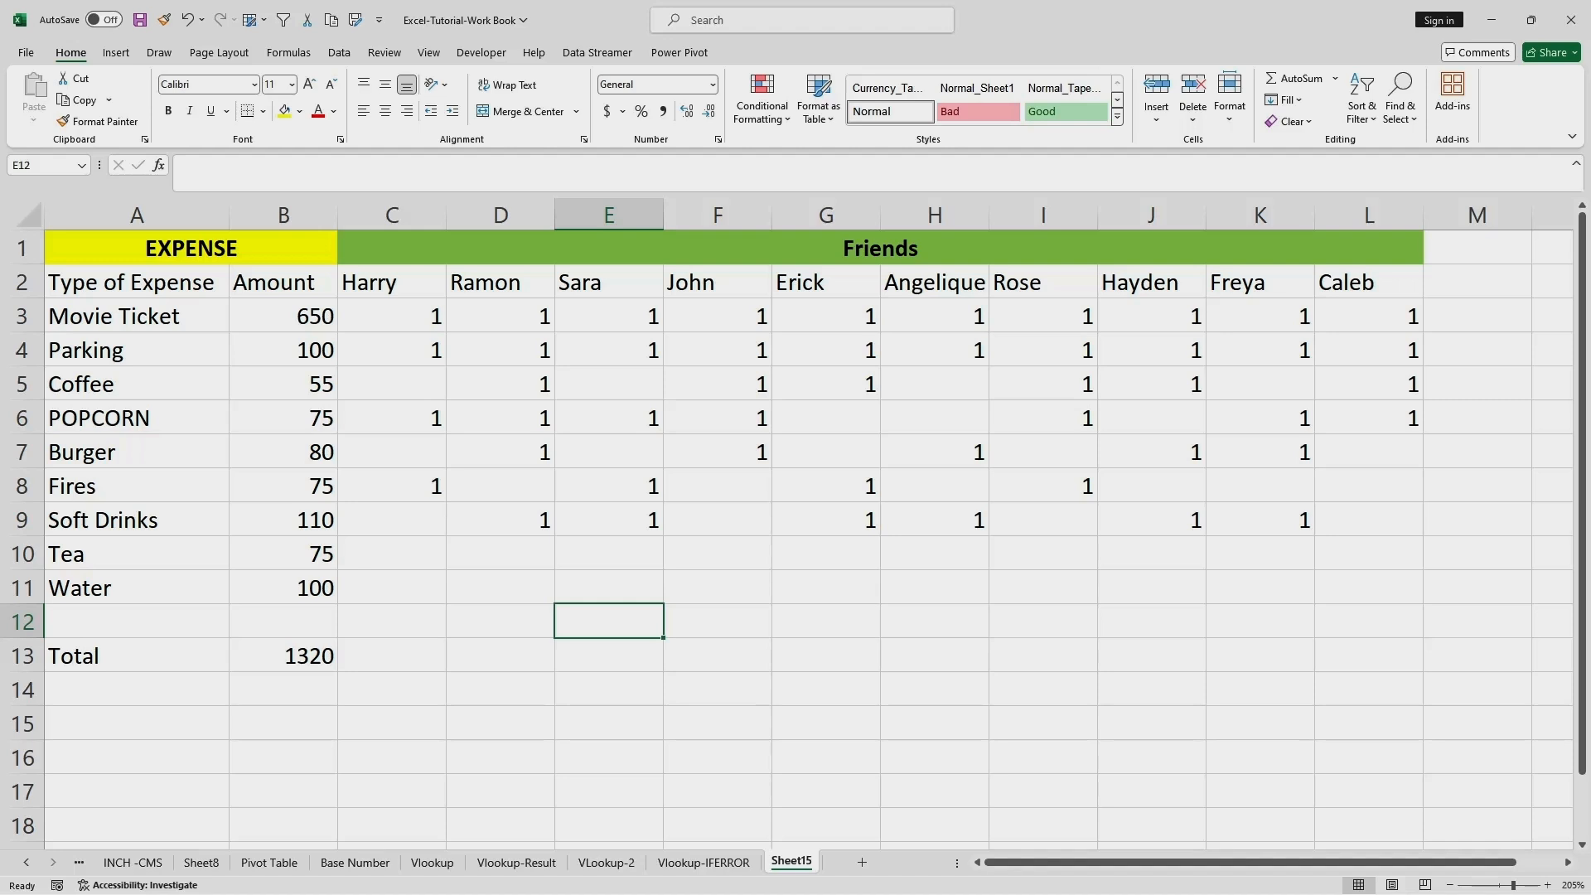
# Mark the friends who share the Tea expense by entering 1 in G10, J10, K10 and L10.
pyautogui.click(826, 553)
pyautogui.write('1')
pyautogui.click(1151, 554)
pyautogui.write('1')
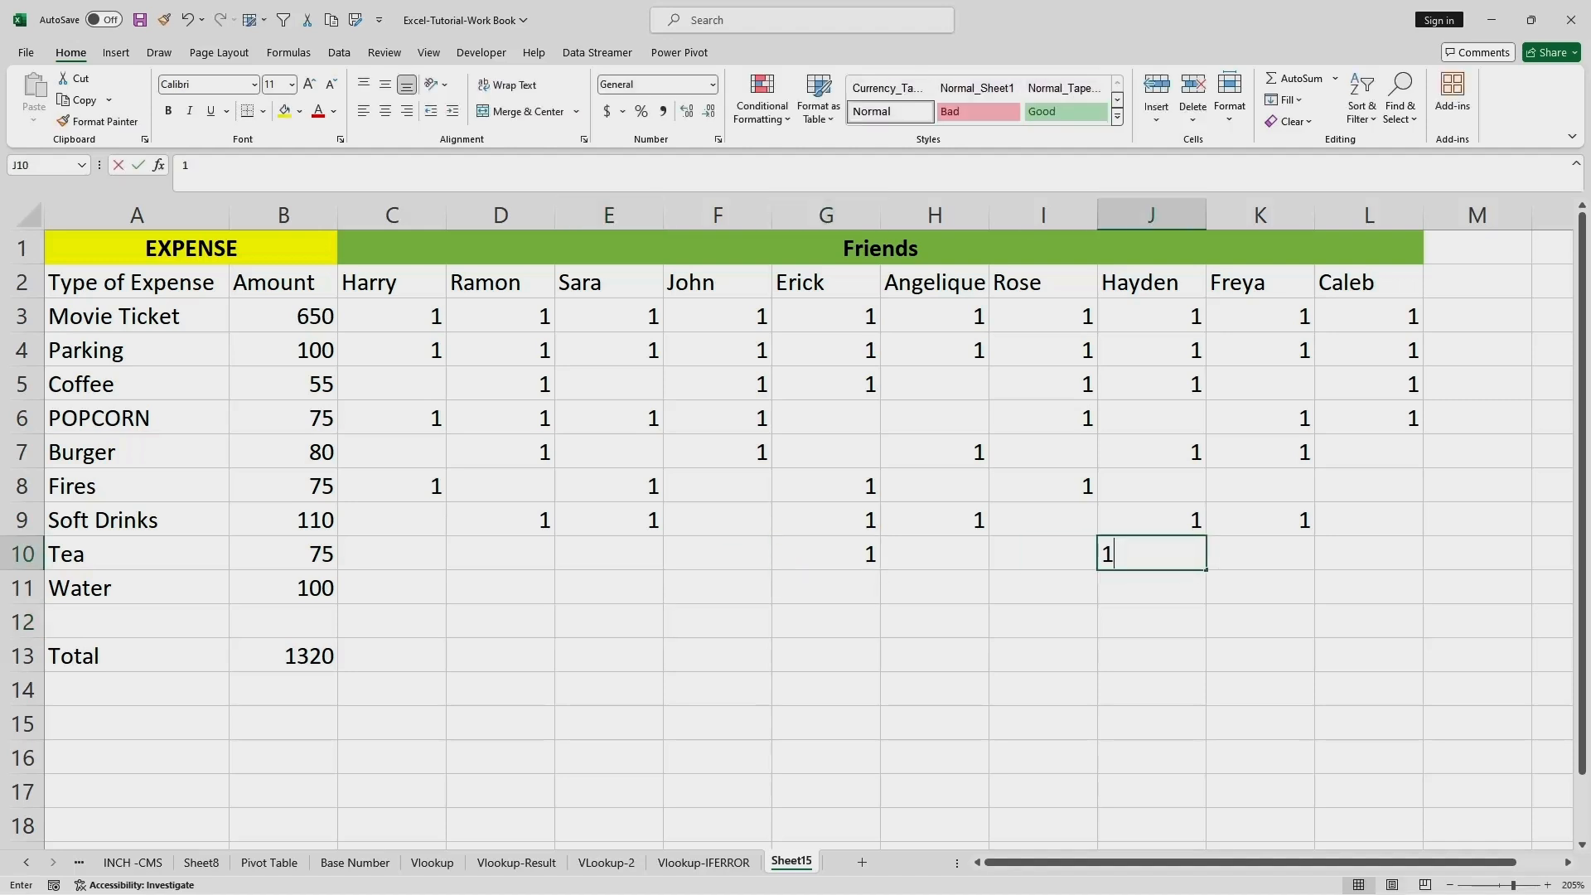
pyautogui.press('Right')
pyautogui.write('1')
pyautogui.press('Right')
pyautogui.write('1')
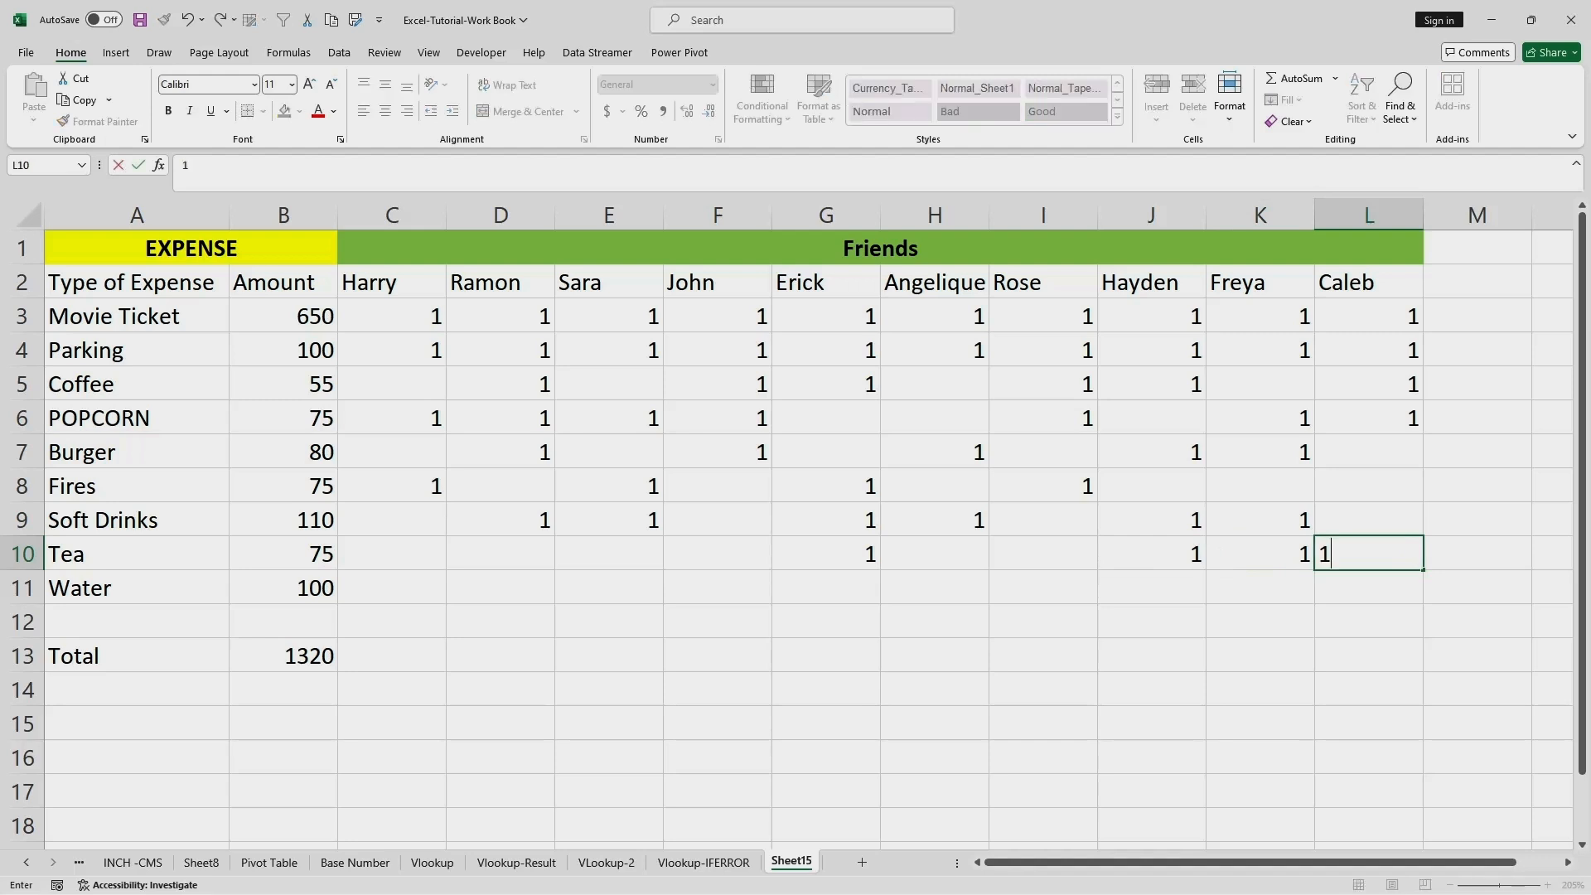
pyautogui.click(935, 620)
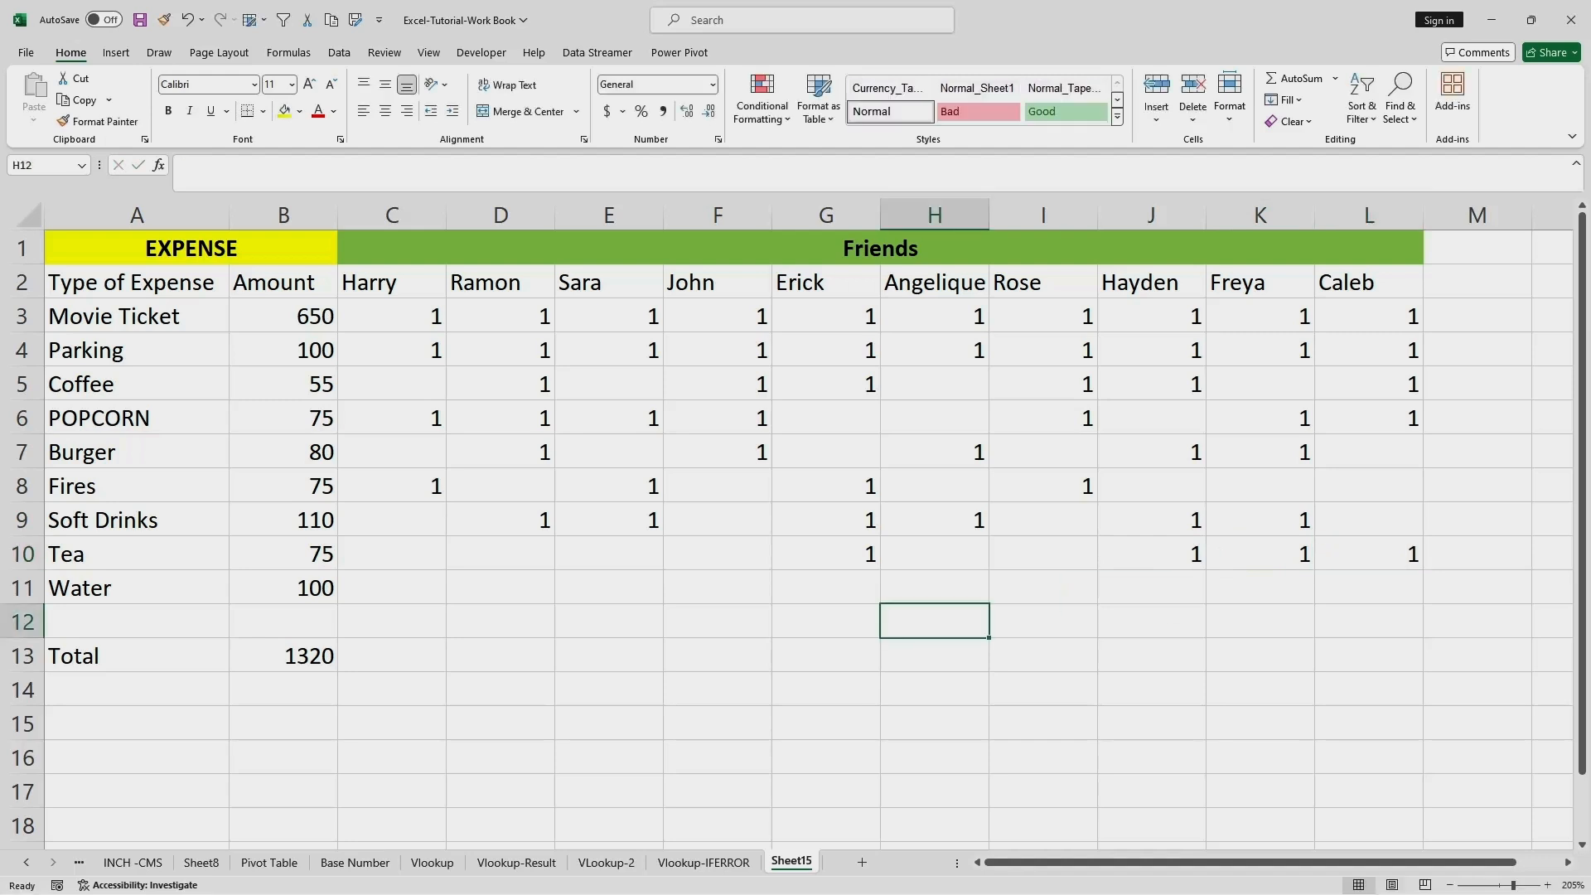
# Copy the Movie Ticket marks in C3:L3 to the Water row, starting at C11.
pyautogui.click(392, 588)
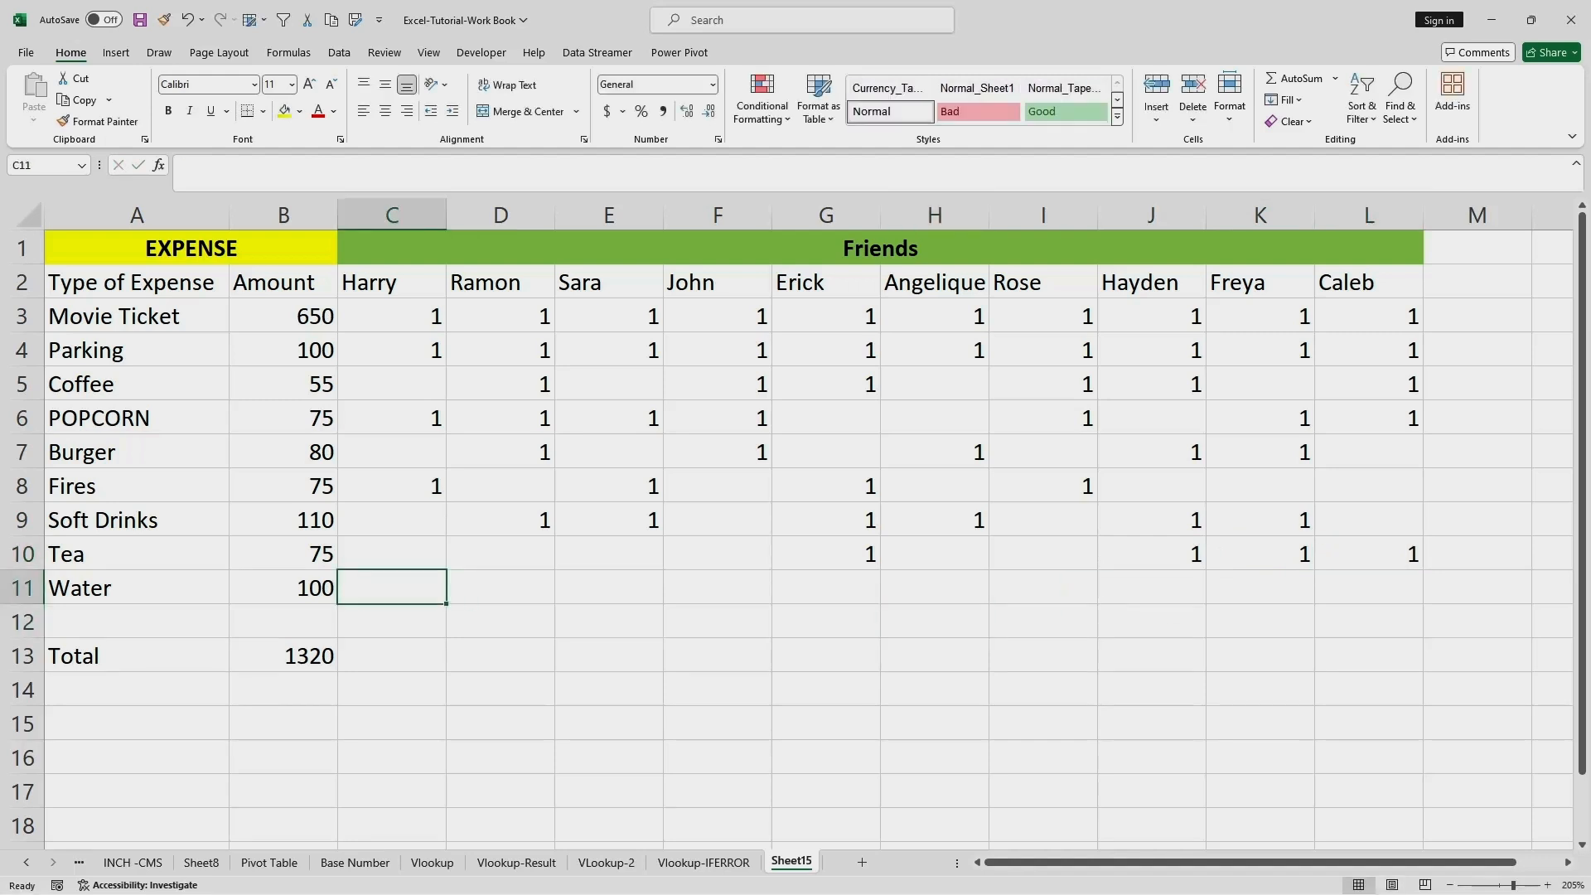
pyautogui.moveTo(392, 316); pyautogui.dragTo(1369, 316)
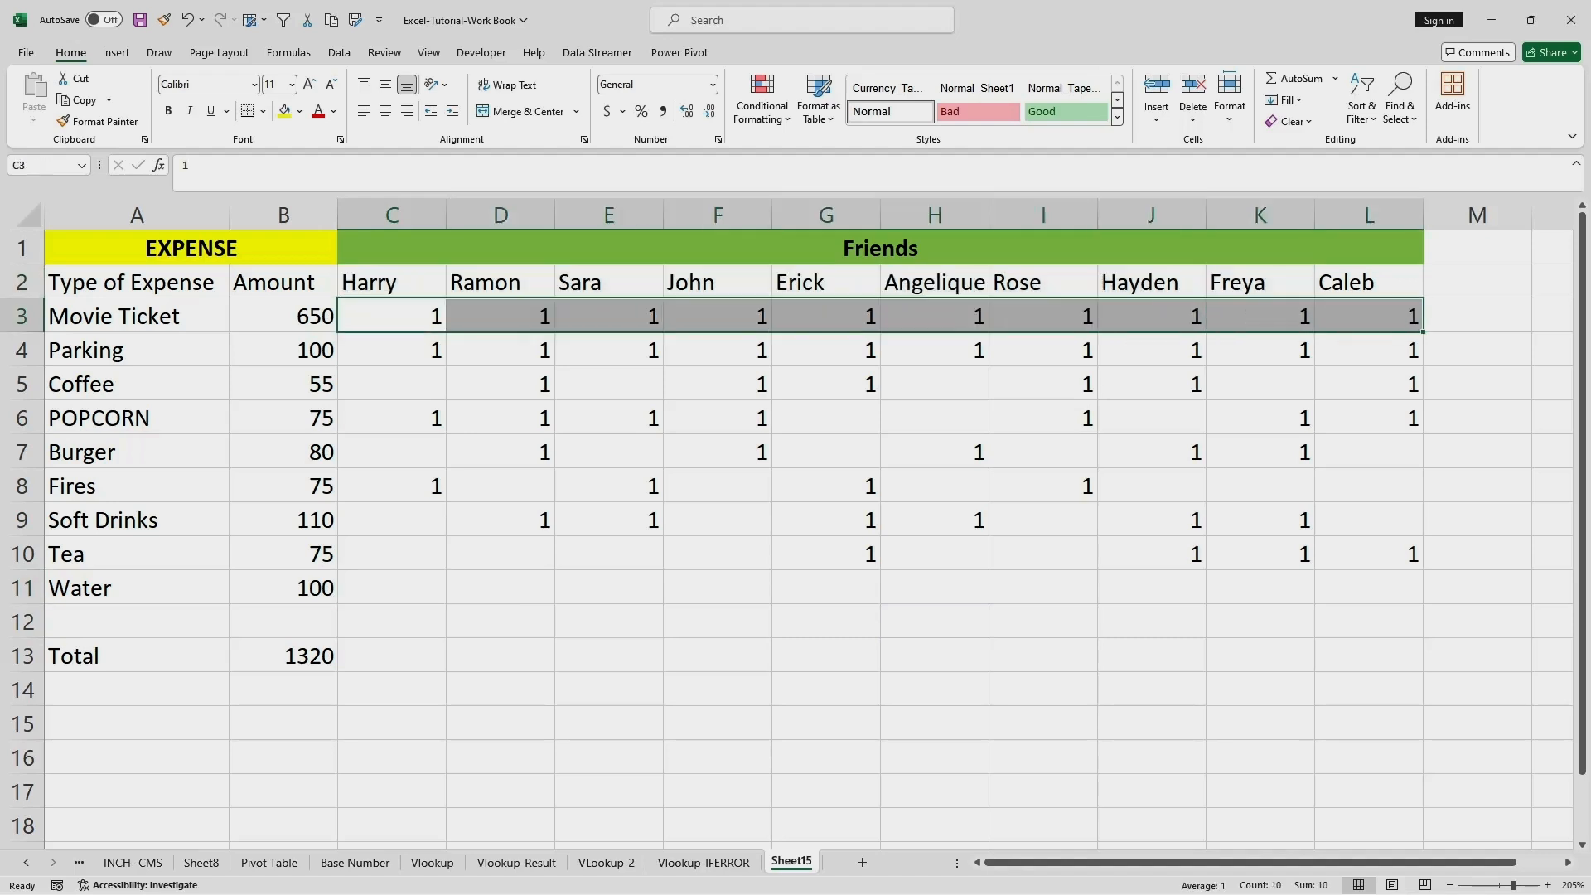
pyautogui.hotkey('ctrl', 'c')
pyautogui.click(392, 588)
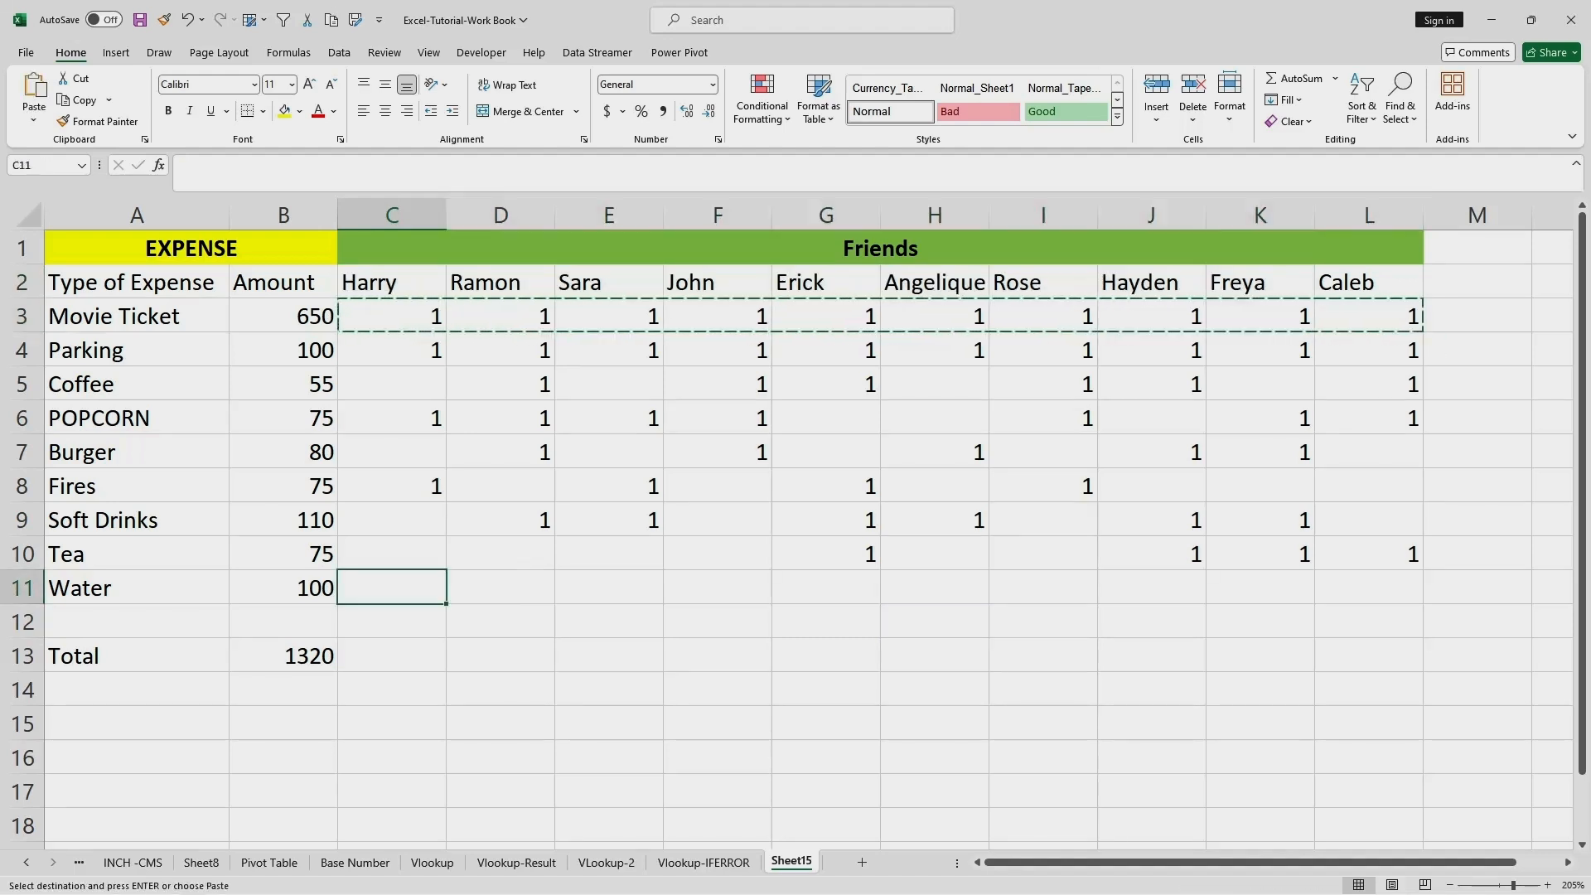
pyautogui.hotkey('ctrl', 'v')
pyautogui.press('Down')
pyautogui.press('Escape')
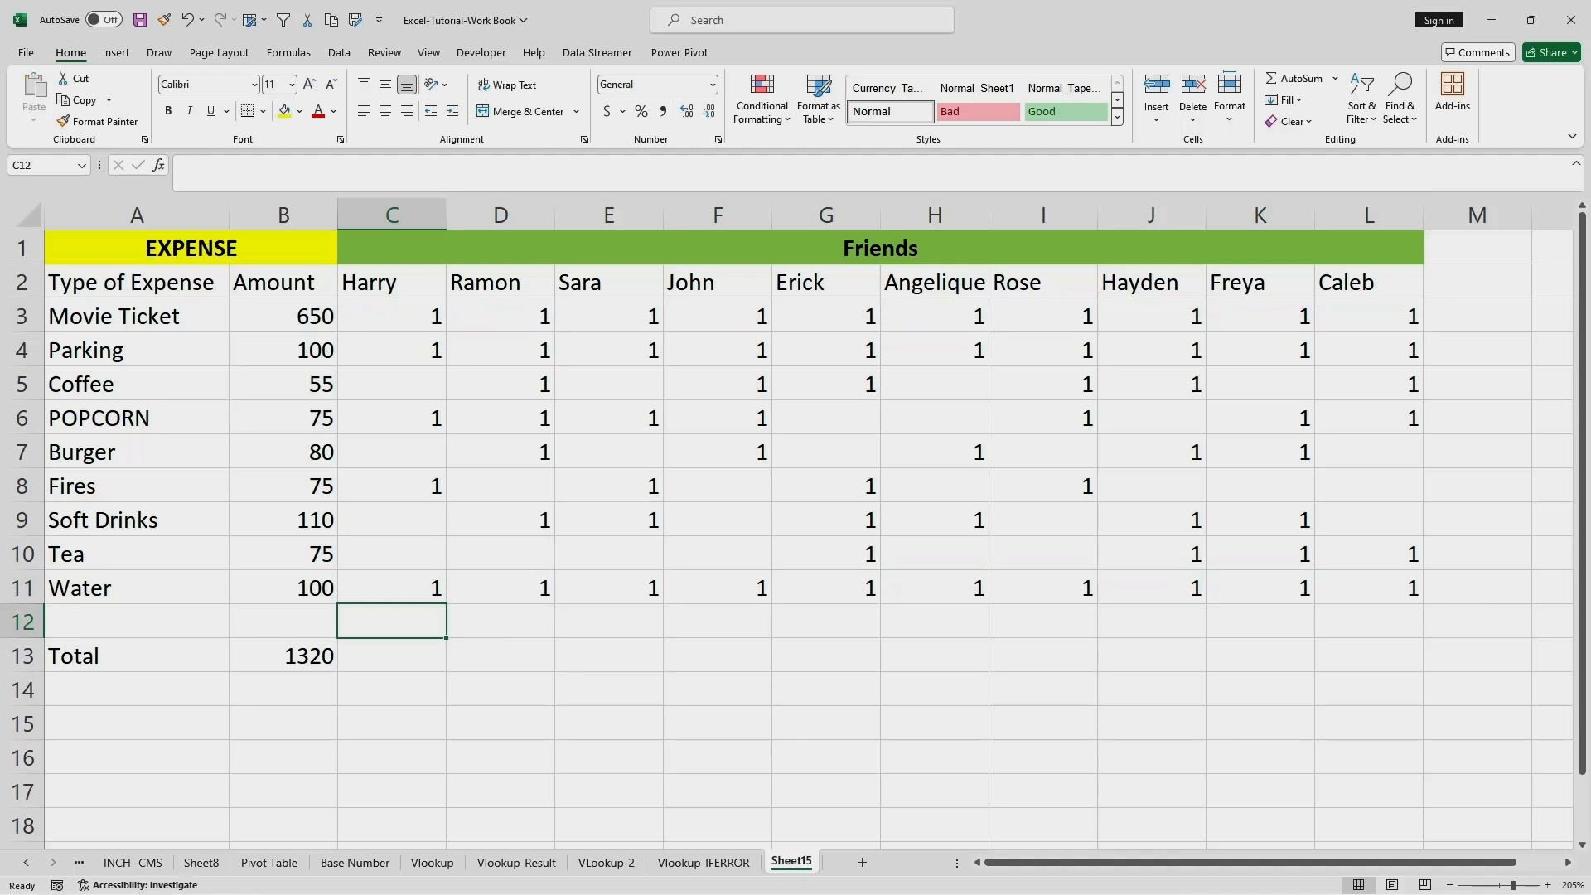
pyautogui.press('Right')
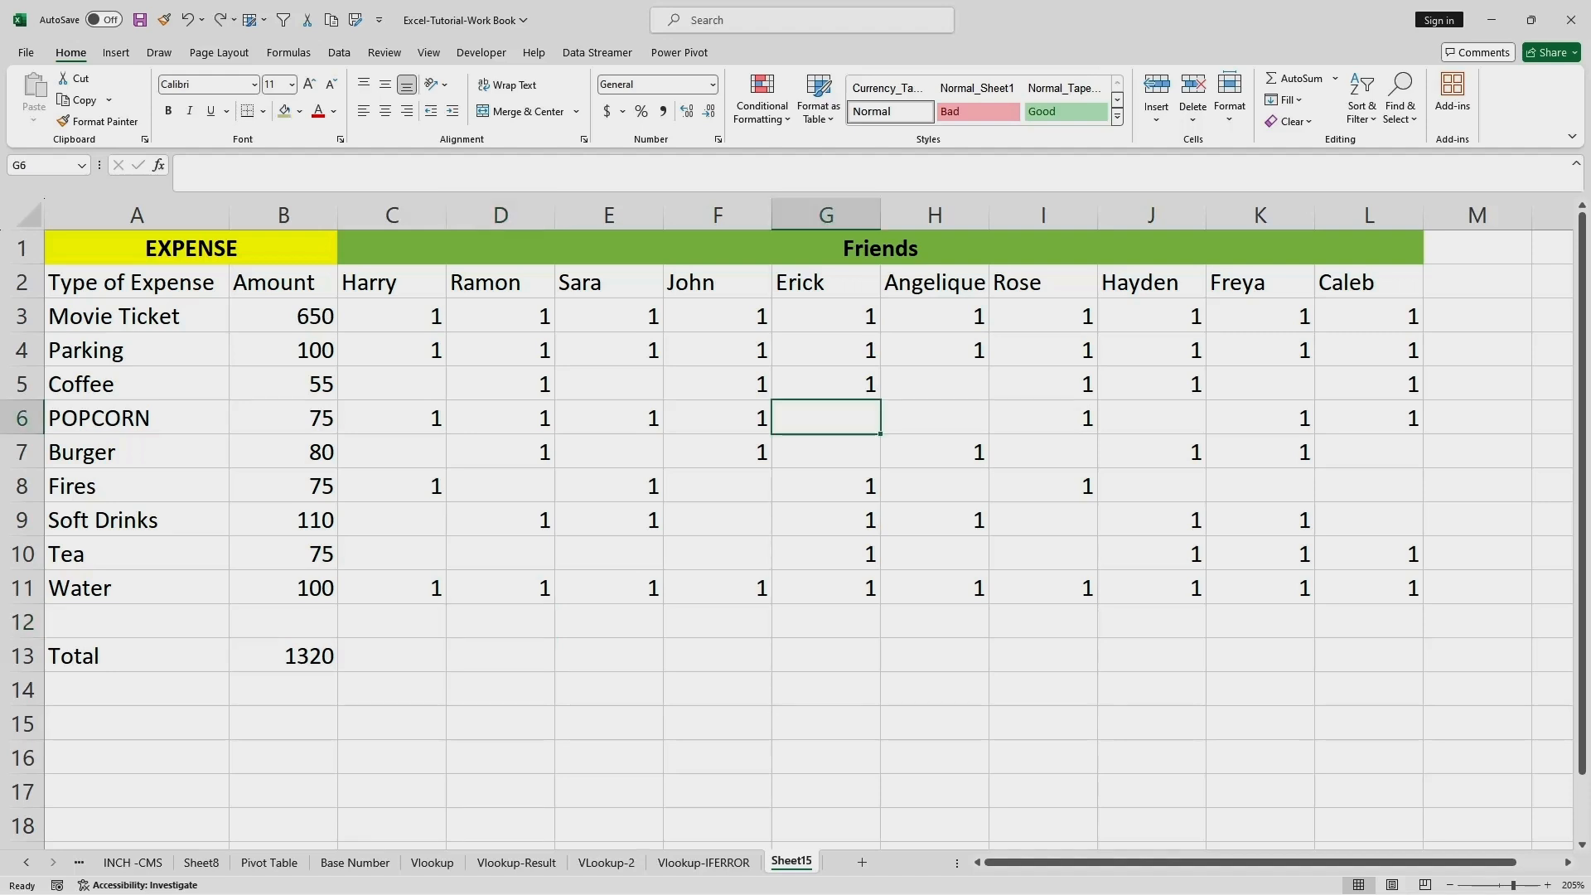
# Fill the friend name headers in C2:L2 with light green and make them bold.
pyautogui.moveTo(392, 283); pyautogui.dragTo(1370, 283)
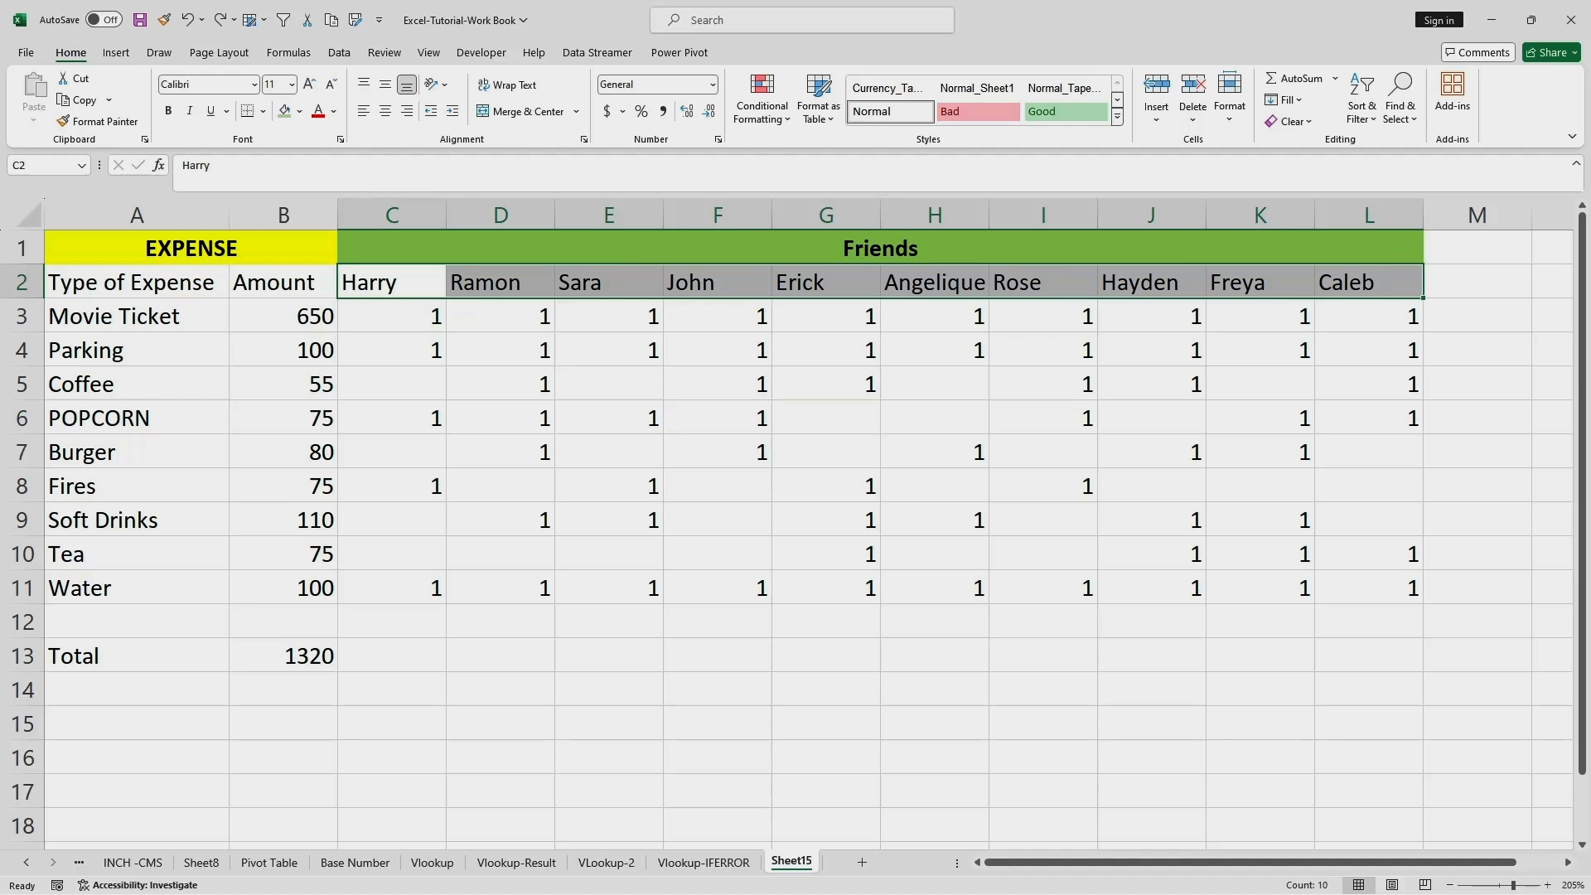
pyautogui.click(299, 111)
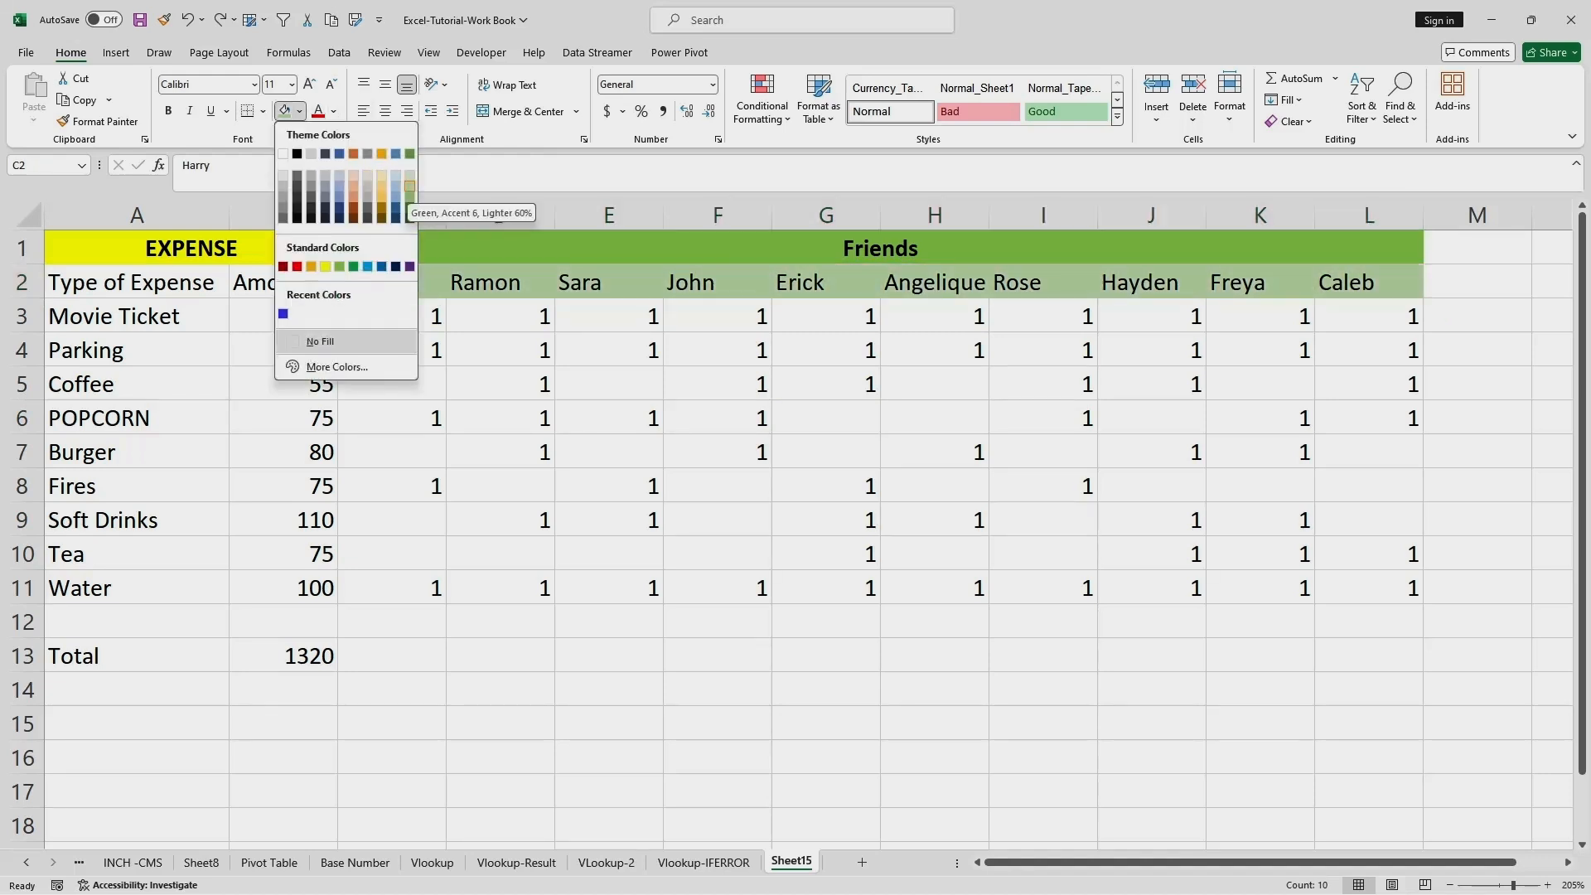
pyautogui.click(409, 185)
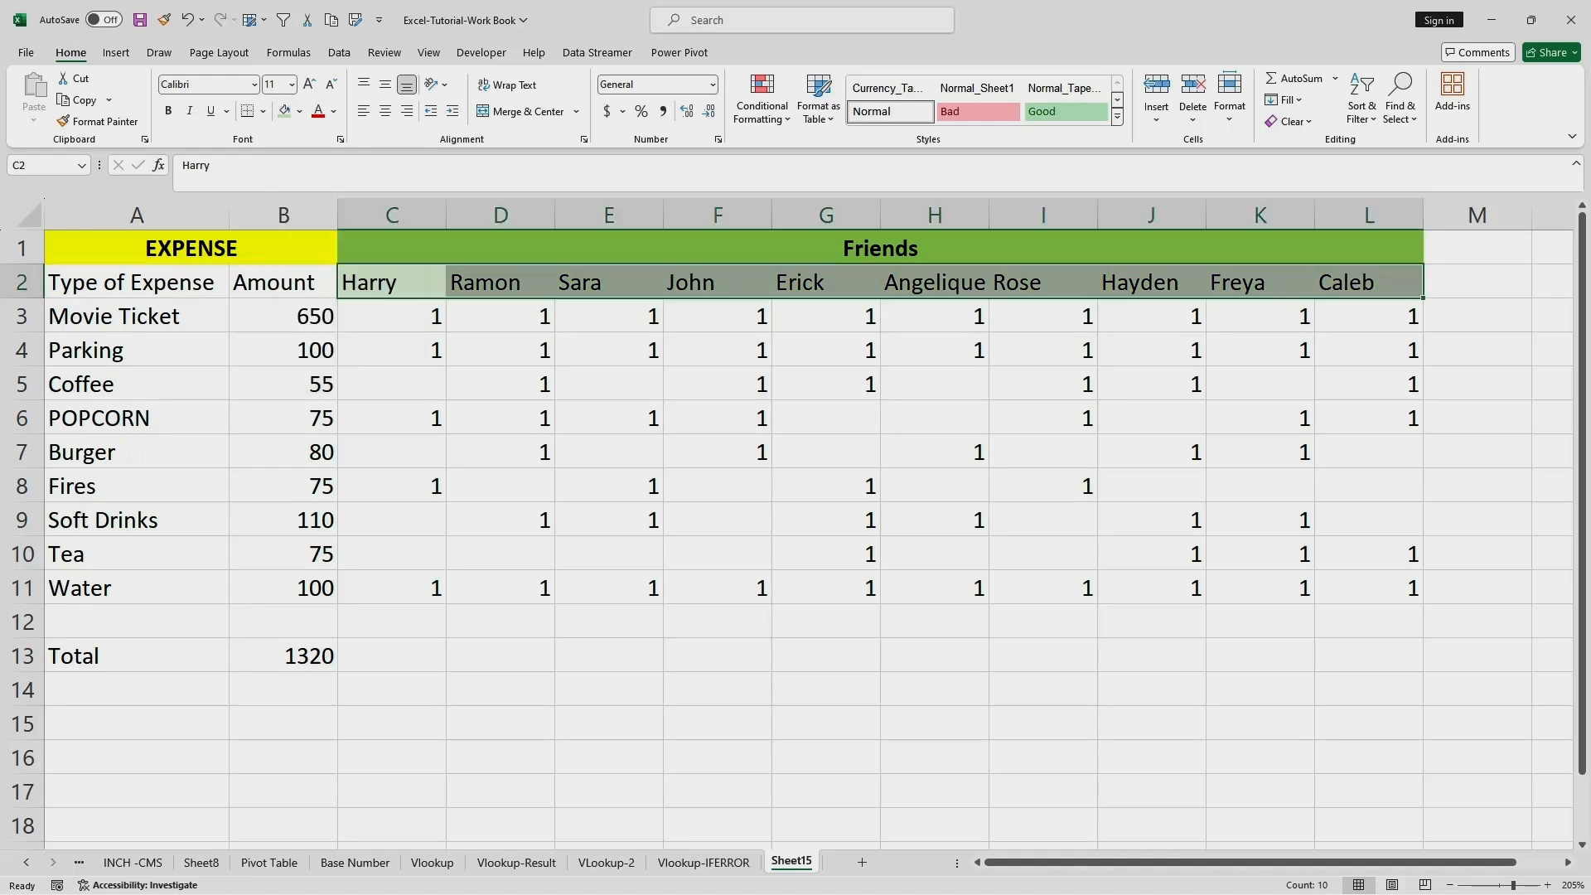
pyautogui.hotkey('ctrl', 'b')
pyautogui.click(392, 419)
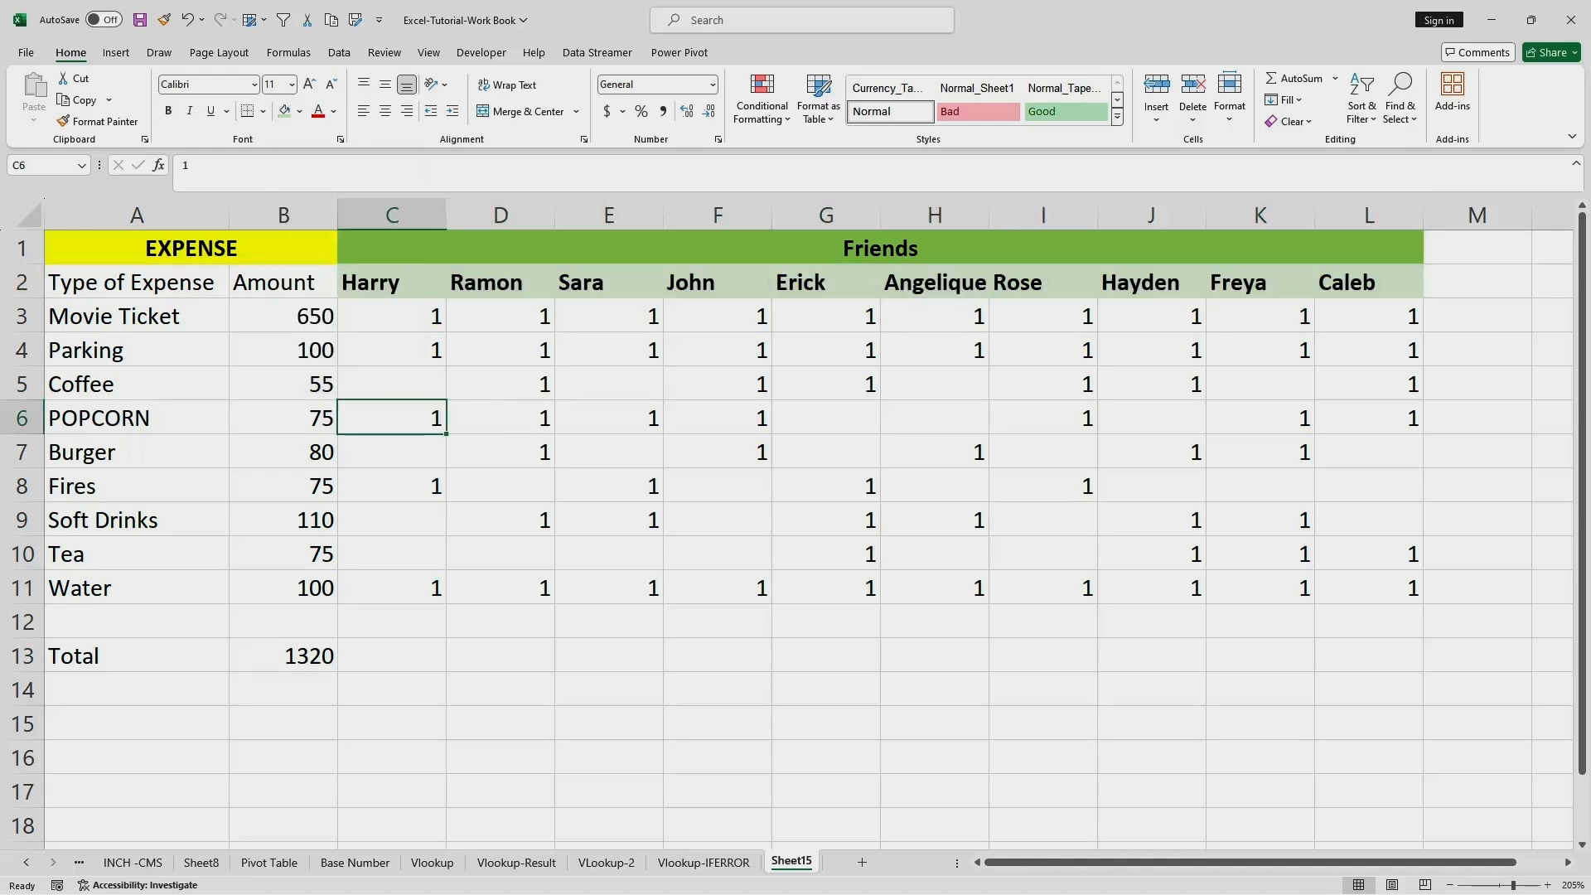
# Fill the Type of Expense and Amount headers in A2:B2 with light gold and make them bold.
pyautogui.moveTo(137, 282); pyautogui.dragTo(286, 283)
pyautogui.click(299, 111)
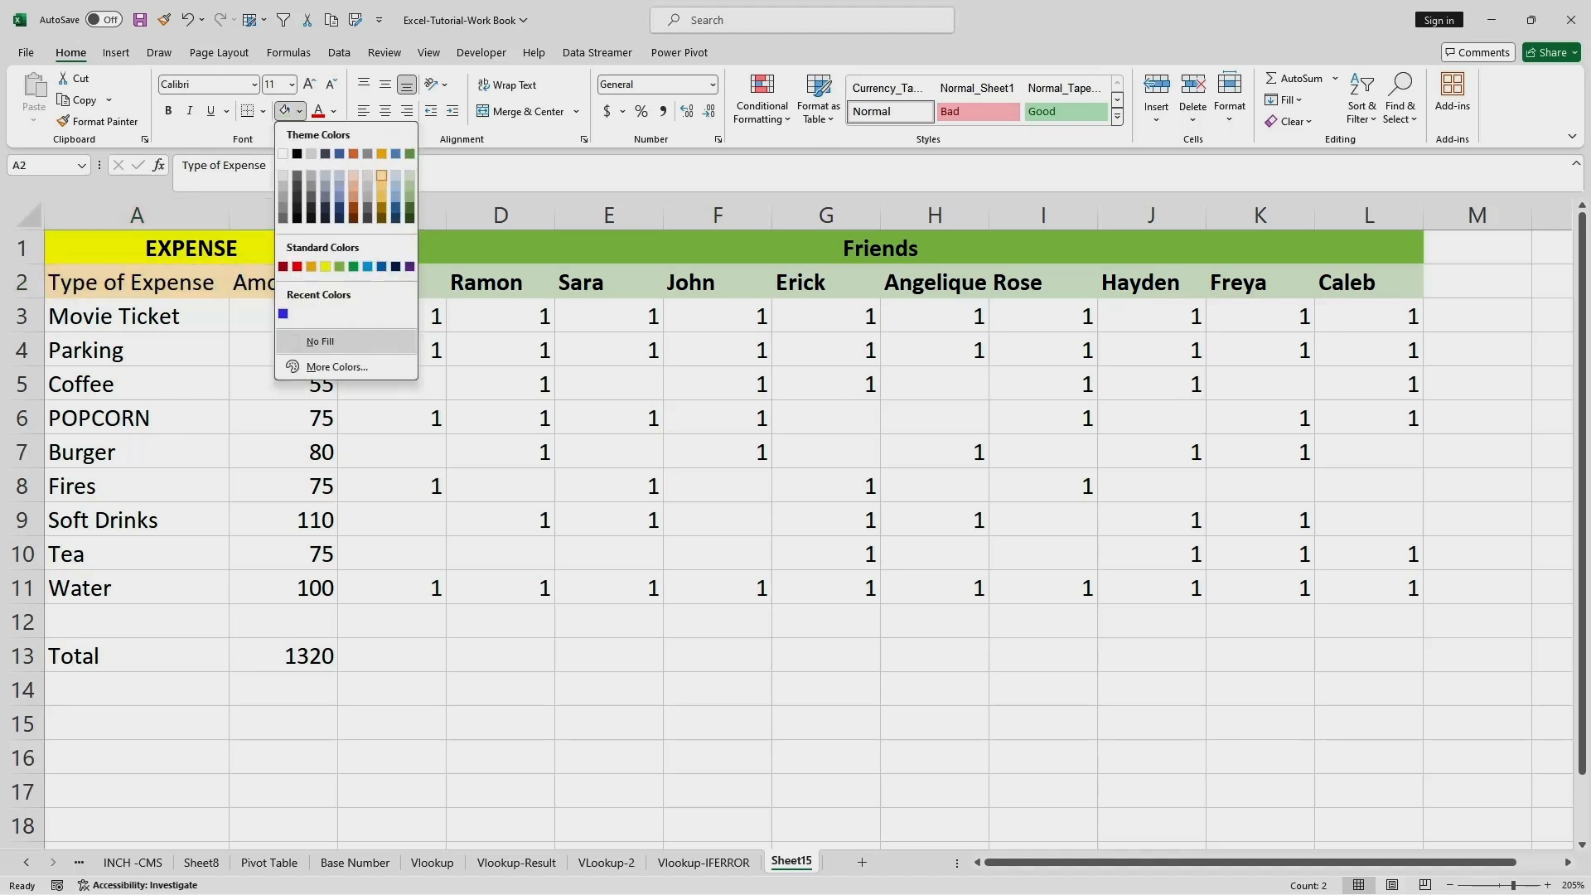
pyautogui.click(382, 176)
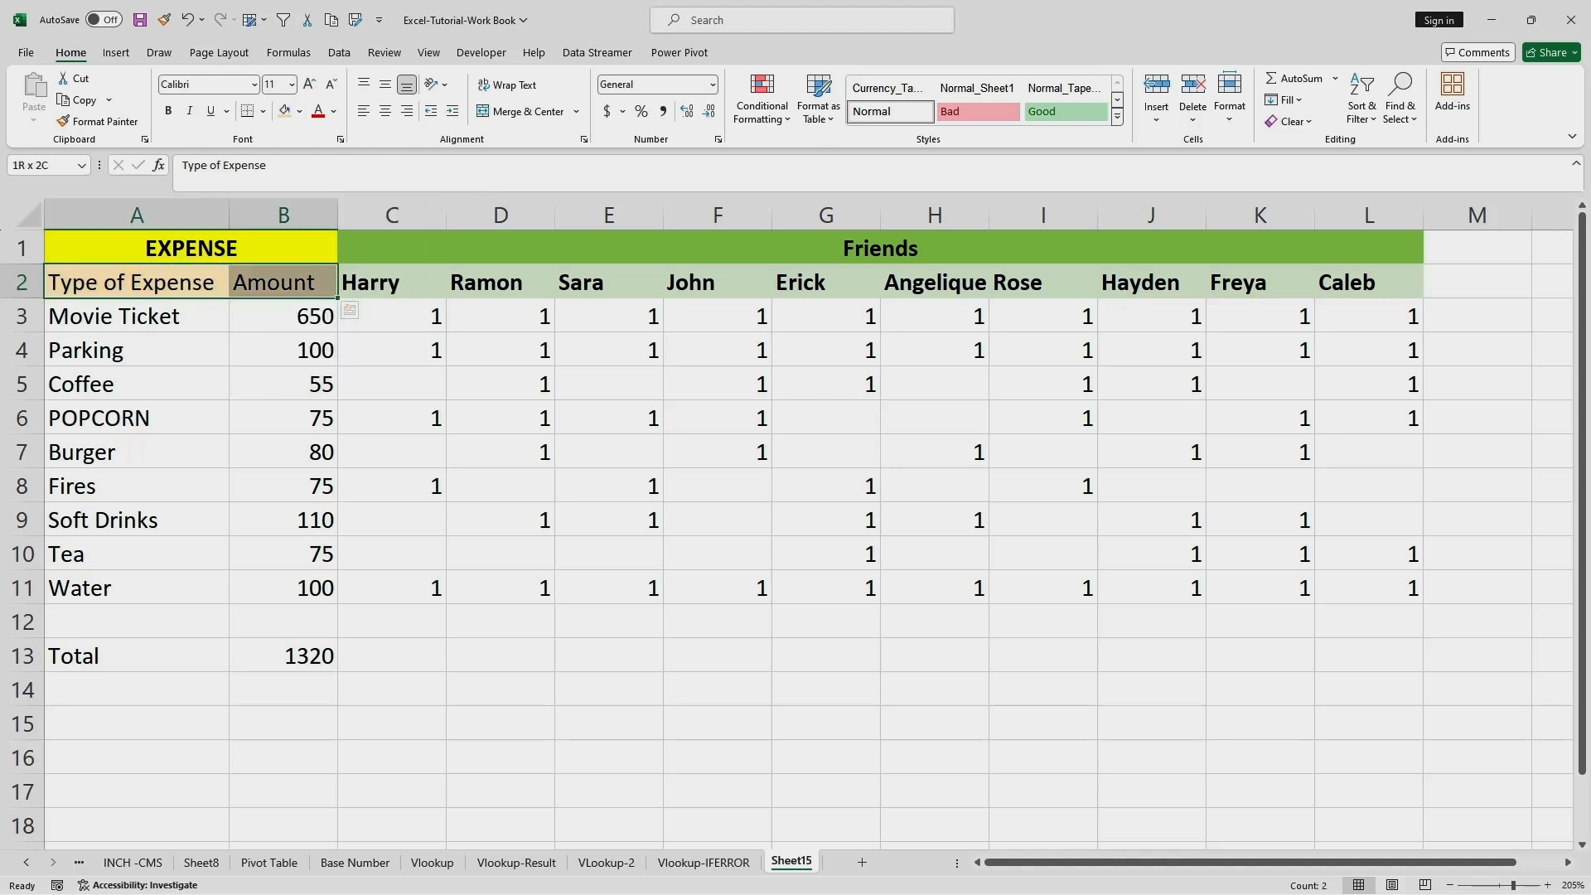
pyautogui.click(284, 384)
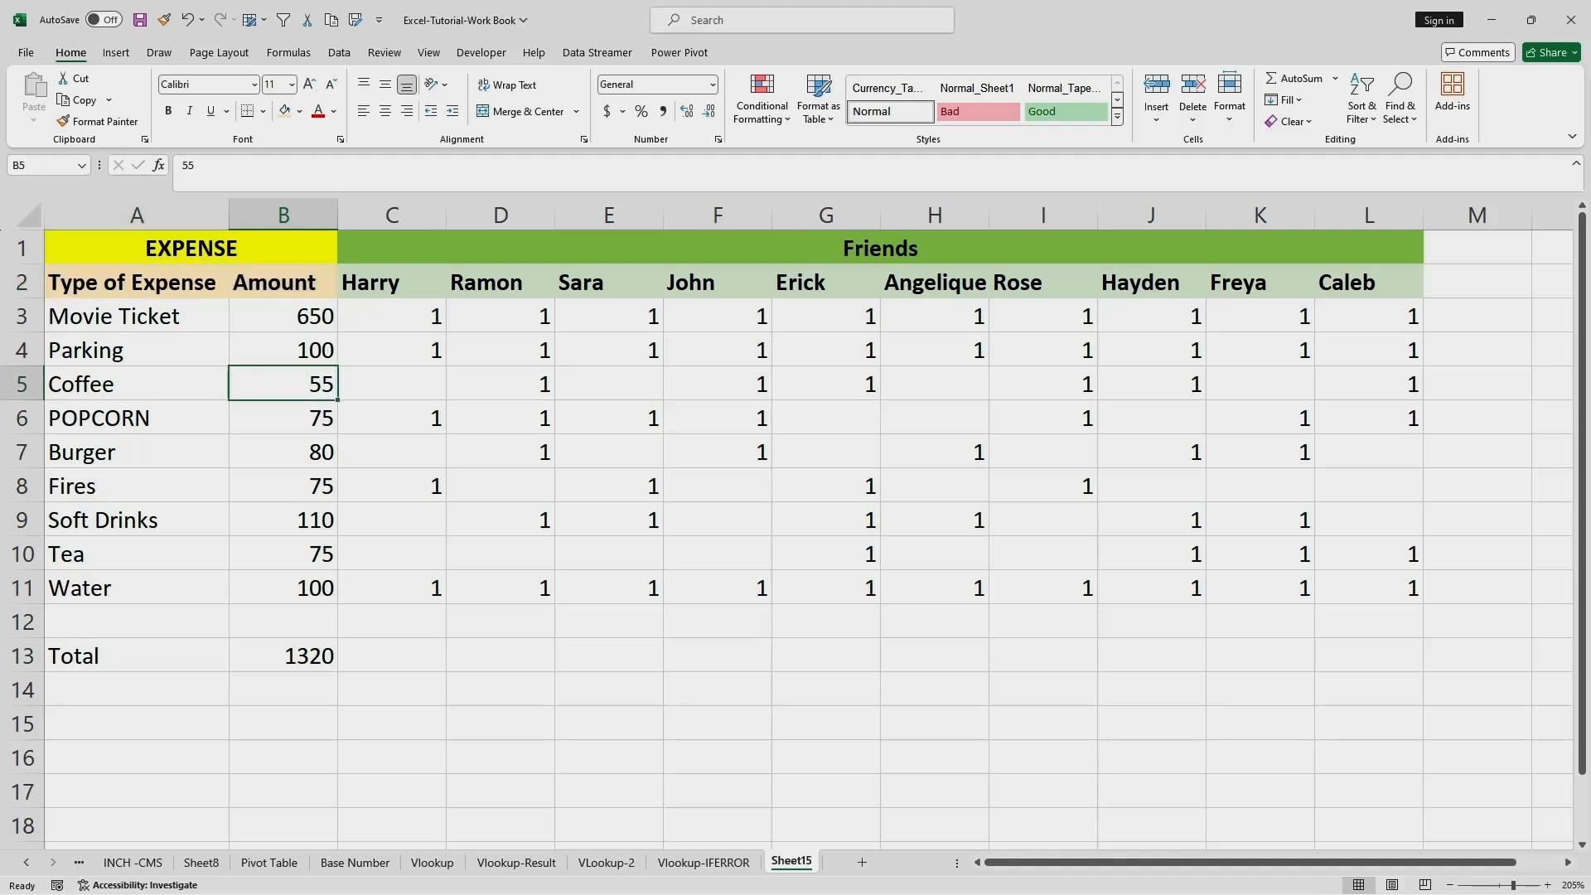
# Make the expense names in A3:A11 bold and fill them with light blue.
pyautogui.moveTo(133, 315); pyautogui.dragTo(132, 588)
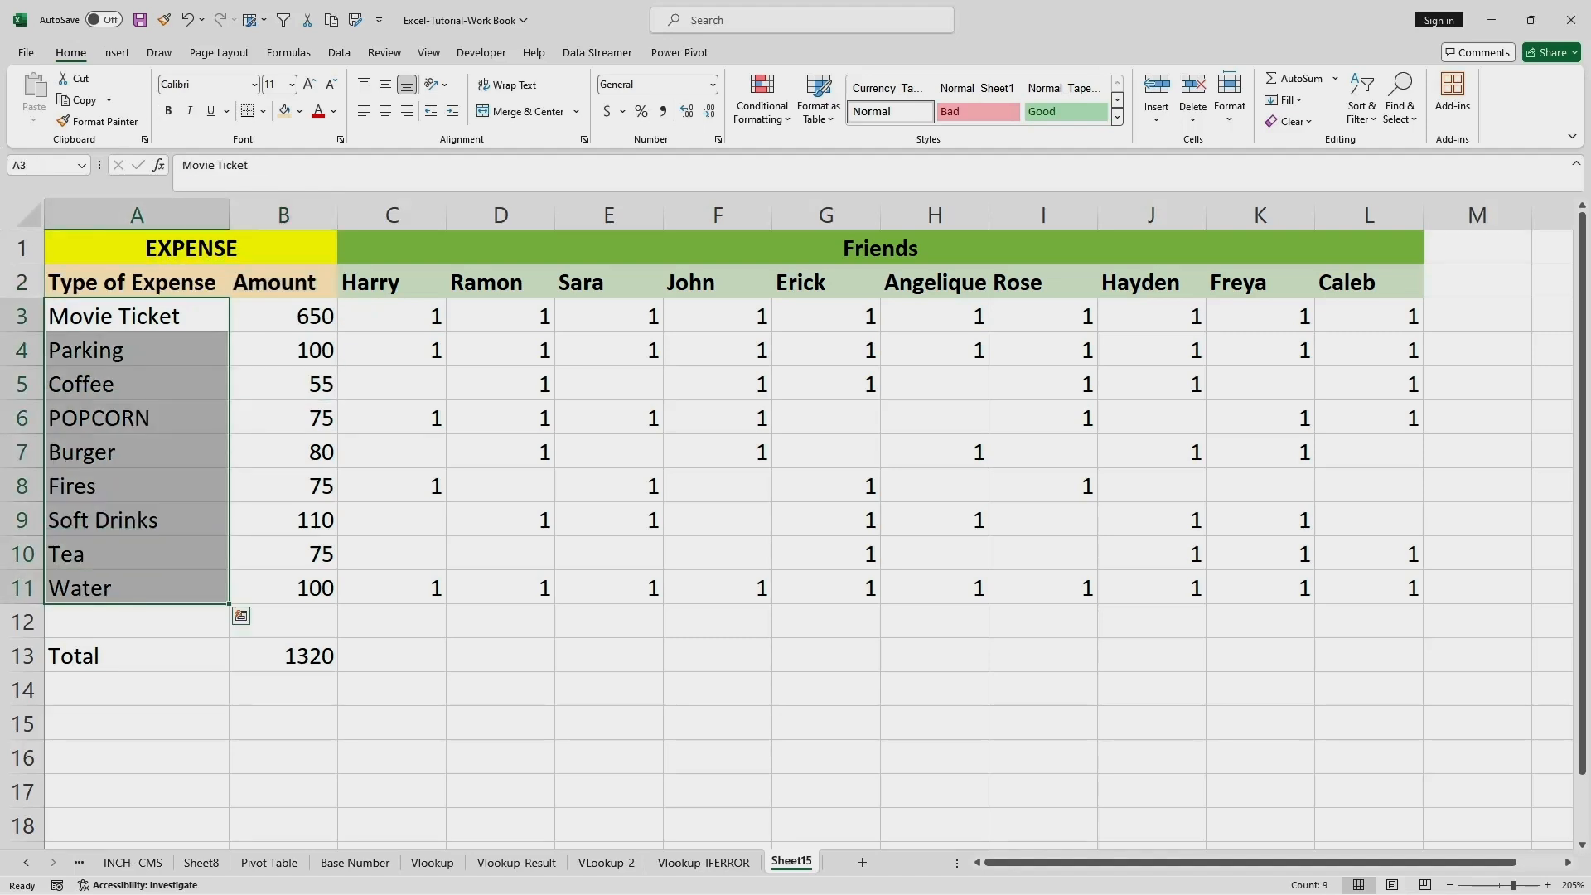
pyautogui.hotkey('ctrl', 'b')
pyautogui.click(299, 111)
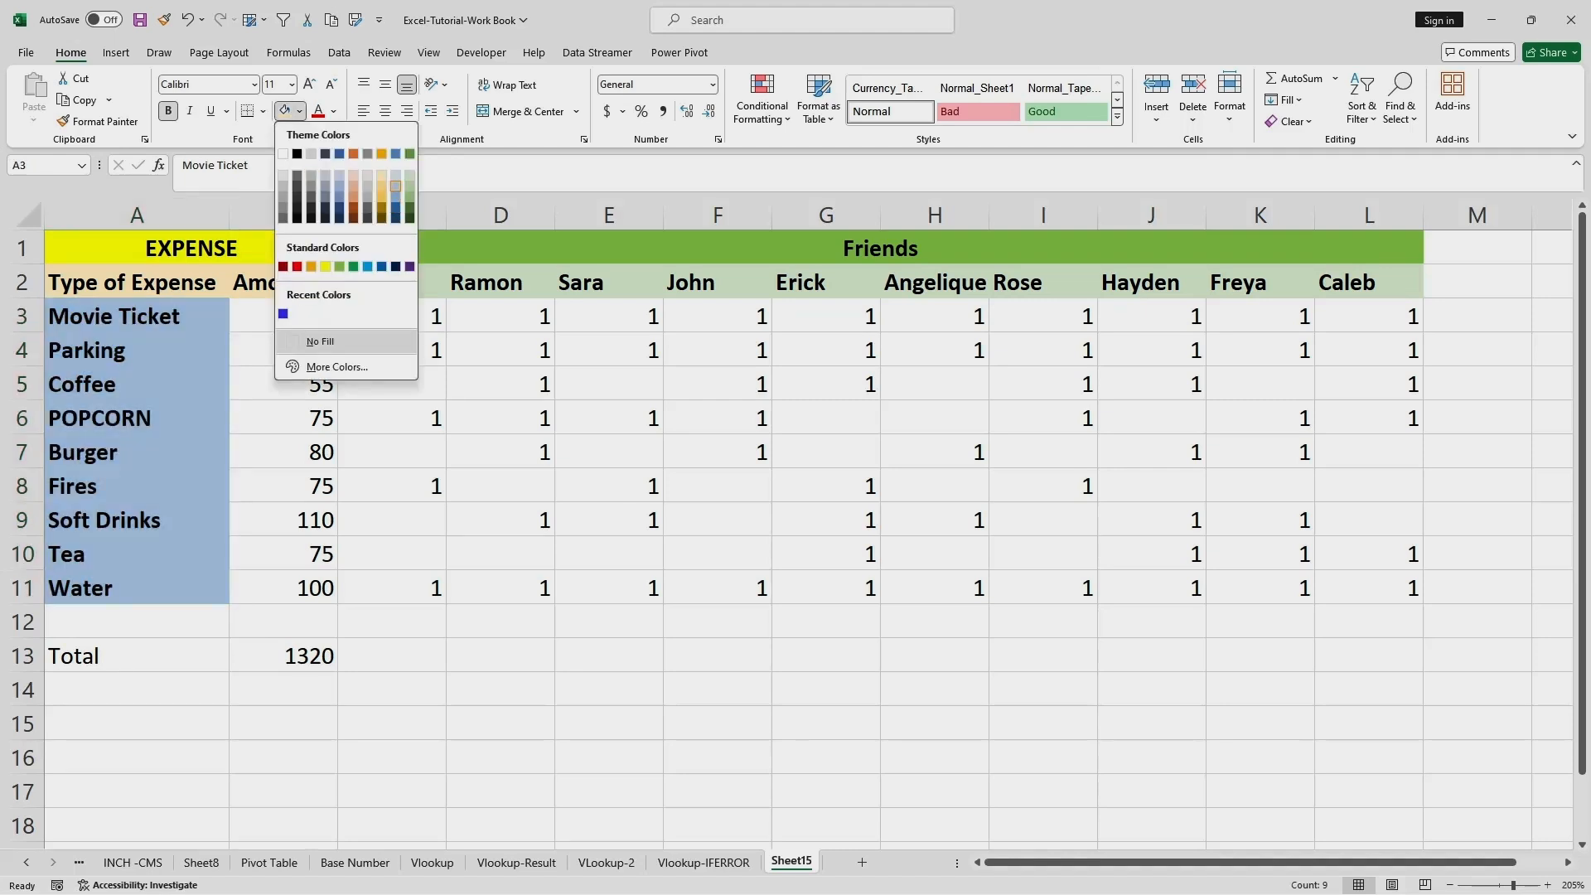
pyautogui.click(395, 187)
pyautogui.click(500, 383)
# Make the expense amounts in B3:B11 bold.
pyautogui.moveTo(283, 315); pyautogui.dragTo(283, 588)
pyautogui.hotkey('ctrl', 'b')
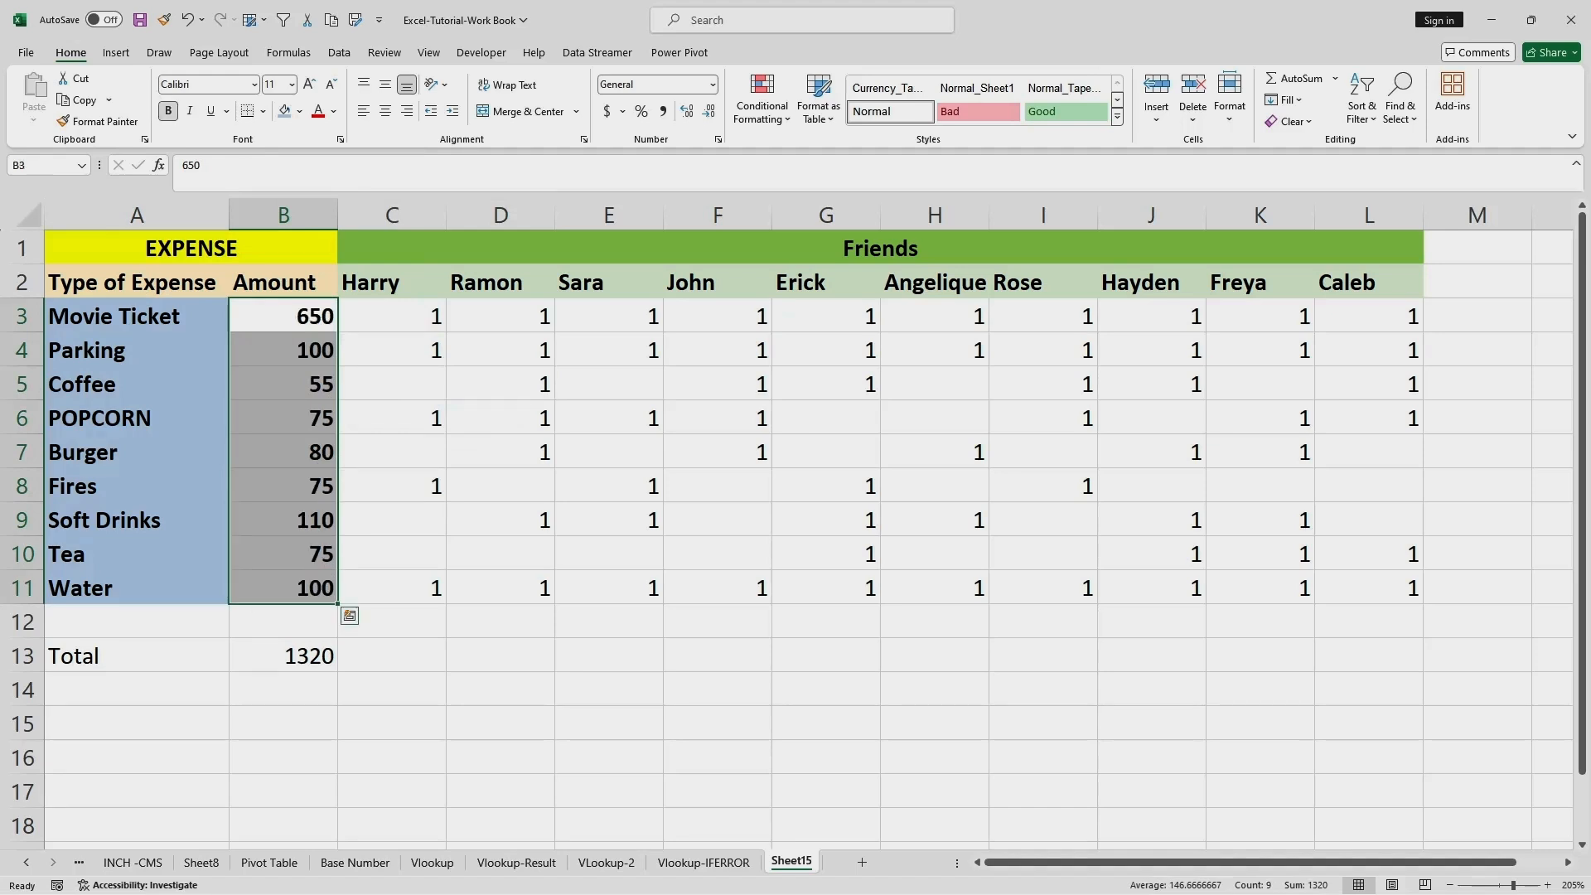
pyautogui.click(392, 486)
pyautogui.click(501, 553)
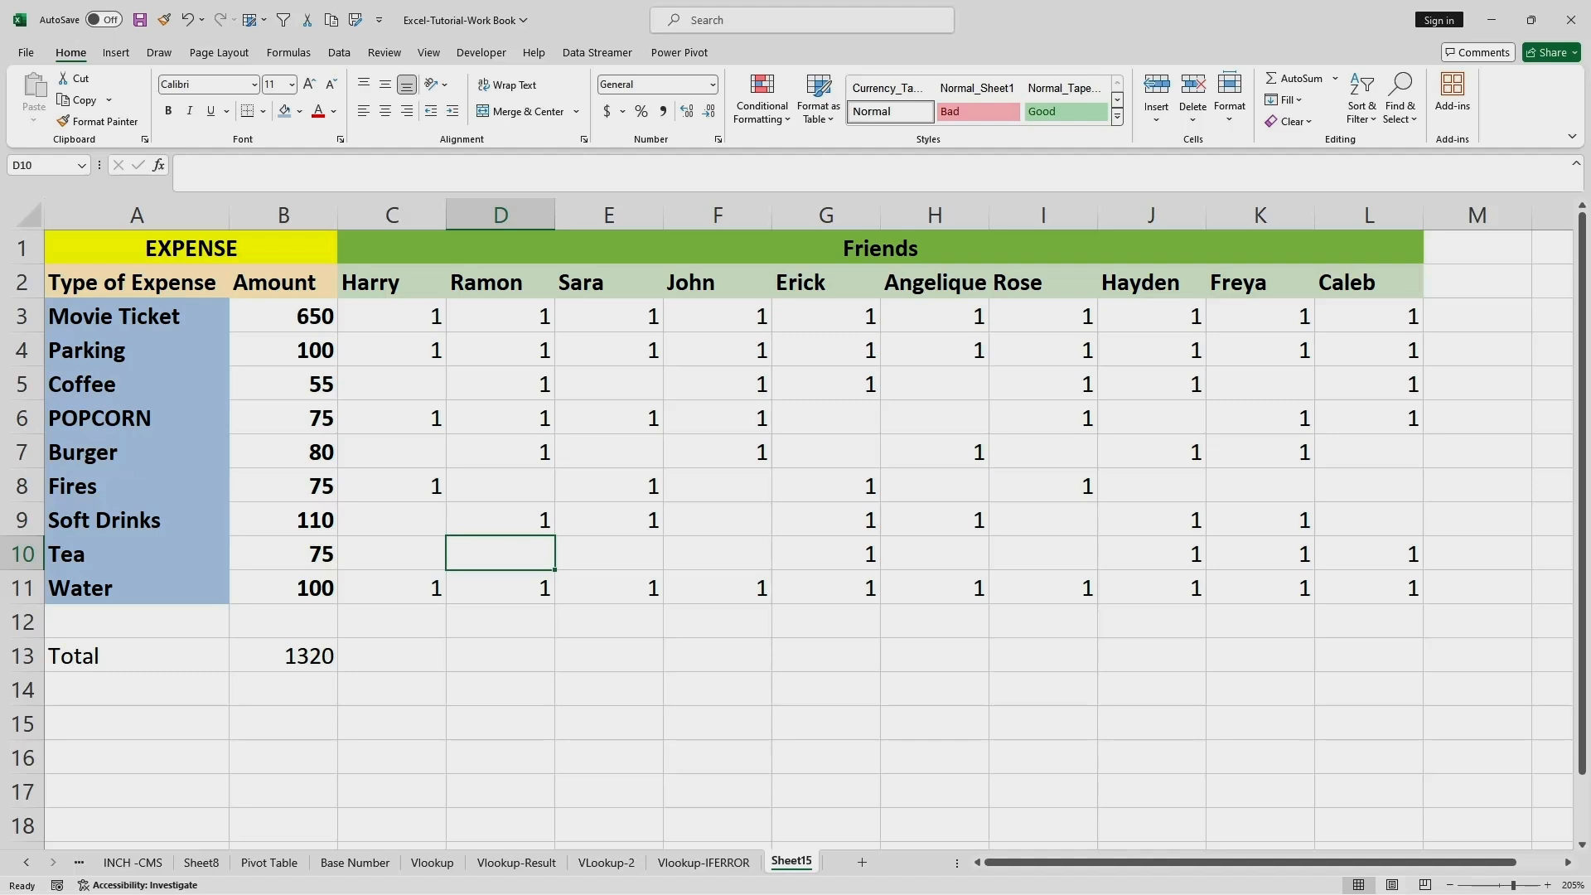
pyautogui.moveTo(392, 316); pyautogui.dragTo(1370, 316)
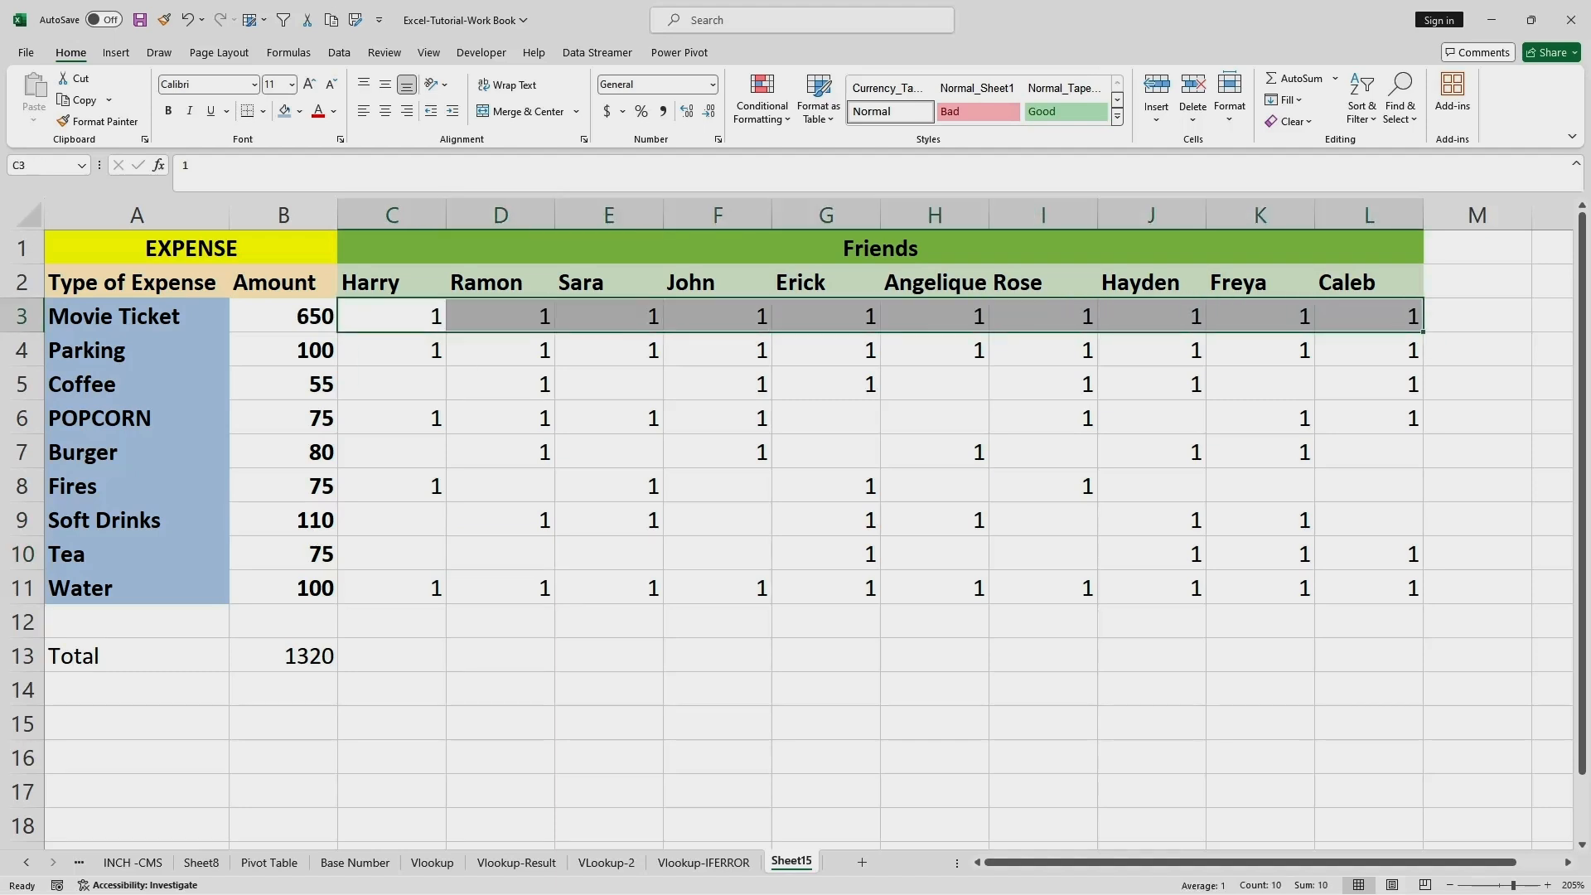
pyautogui.click(392, 350)
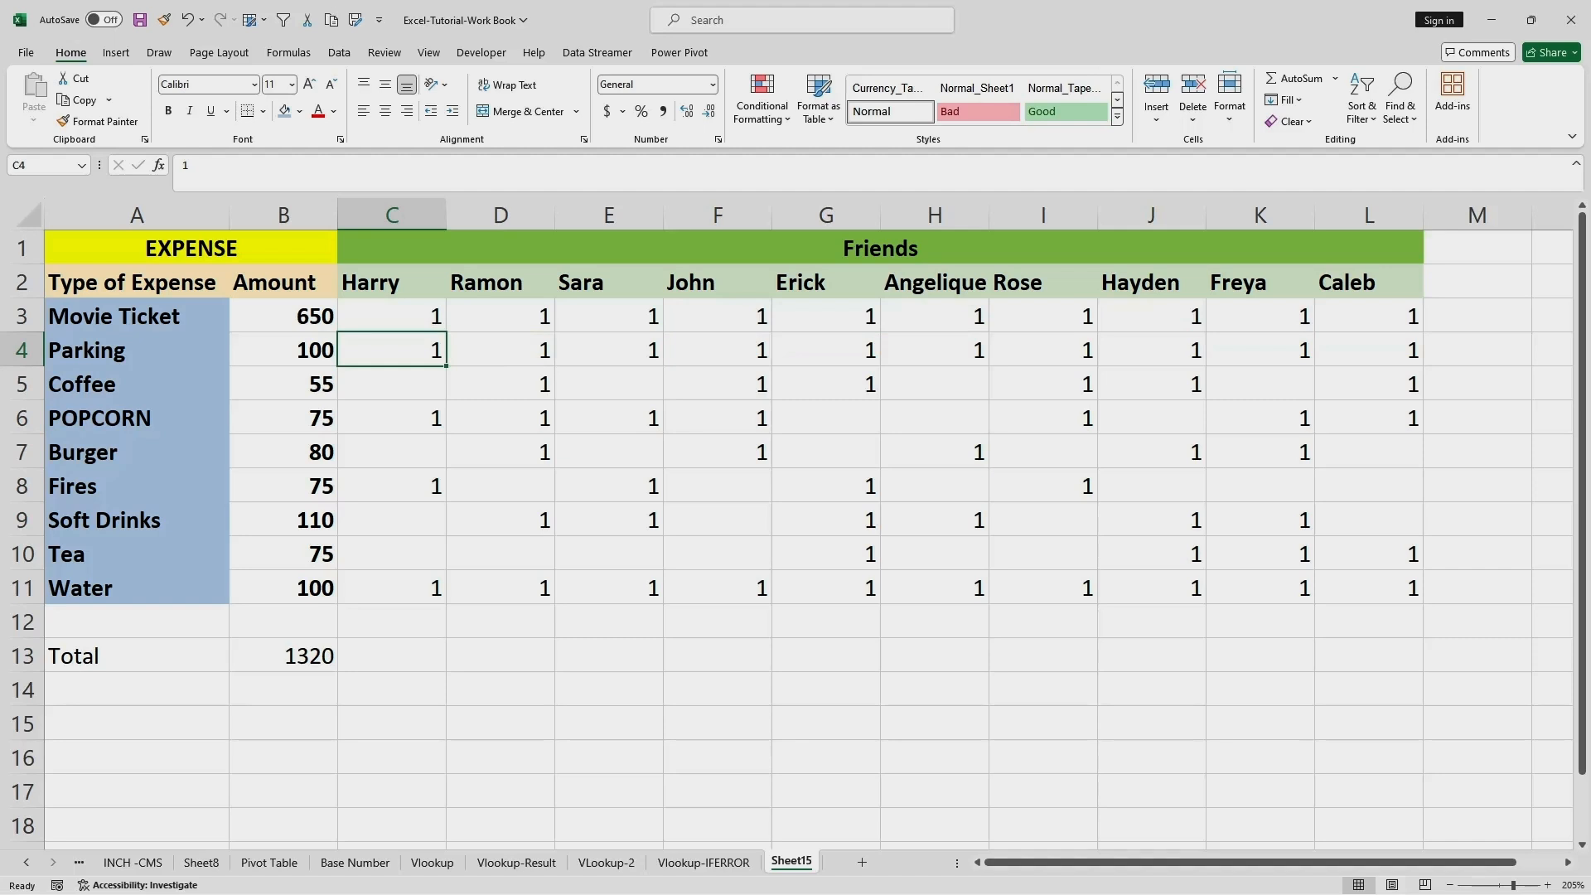
pyautogui.moveTo(392, 417); pyautogui.dragTo(1369, 418)
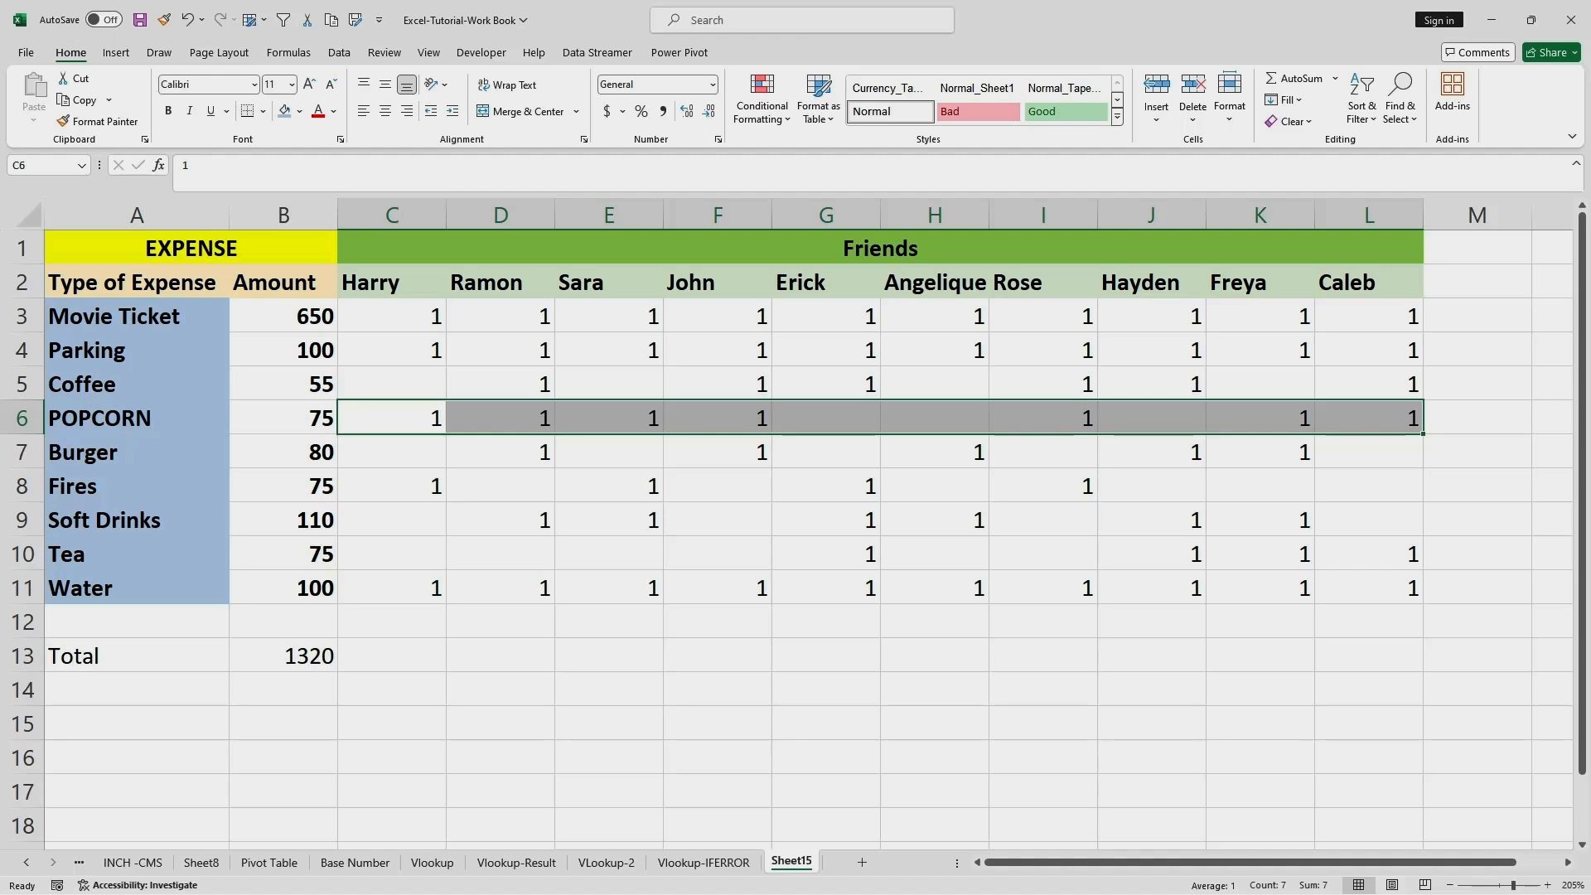
pyautogui.click(1260, 554)
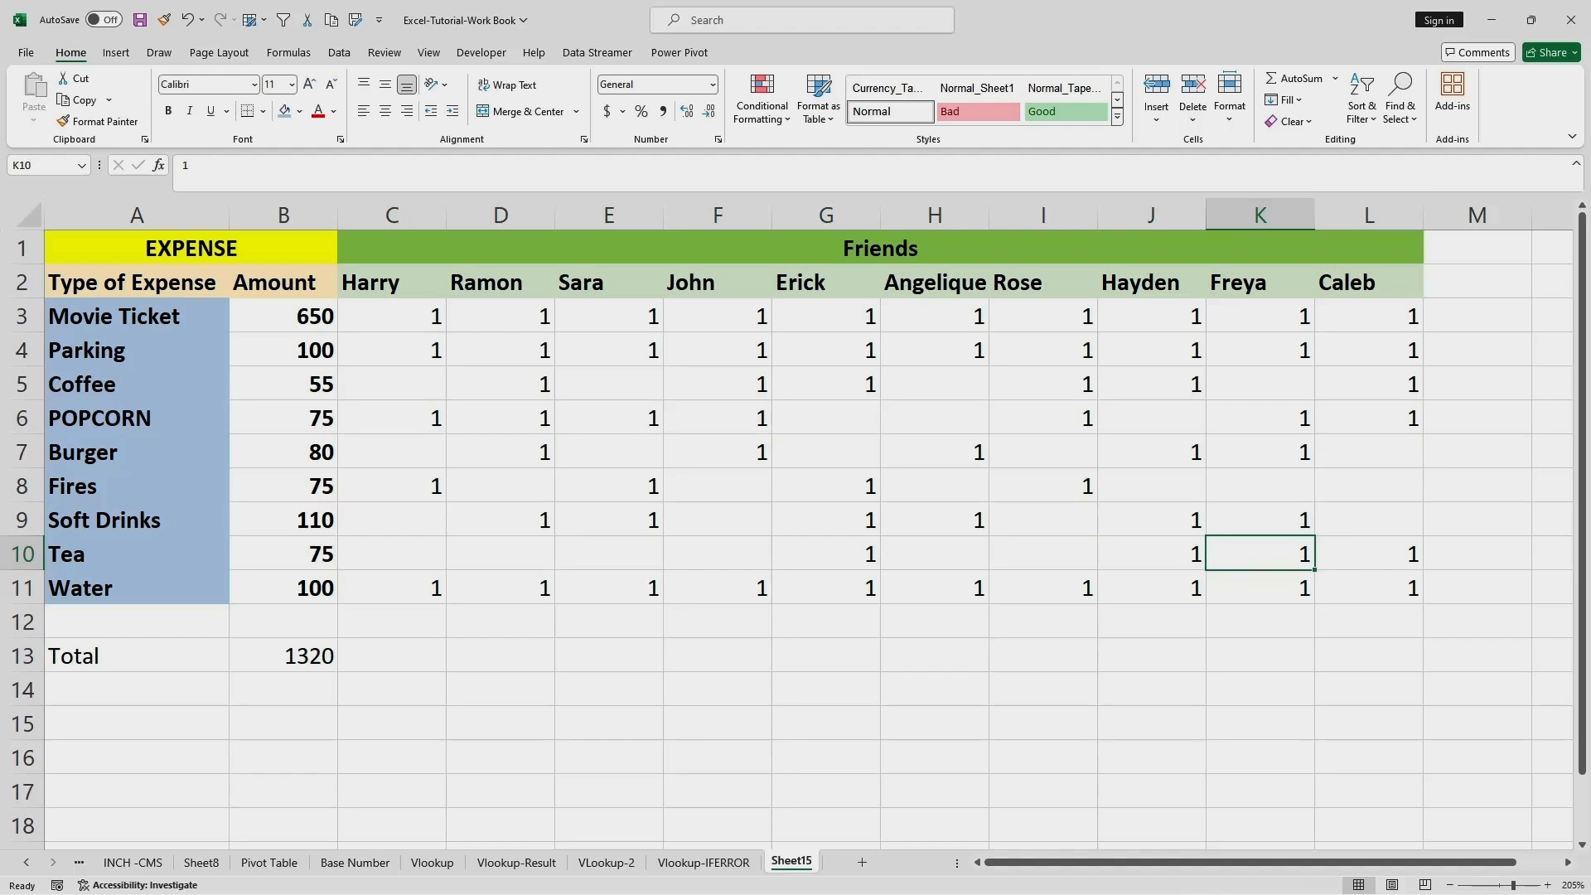
pyautogui.scroll(-1, 796, 530)
pyautogui.scroll(1, 796, 530)
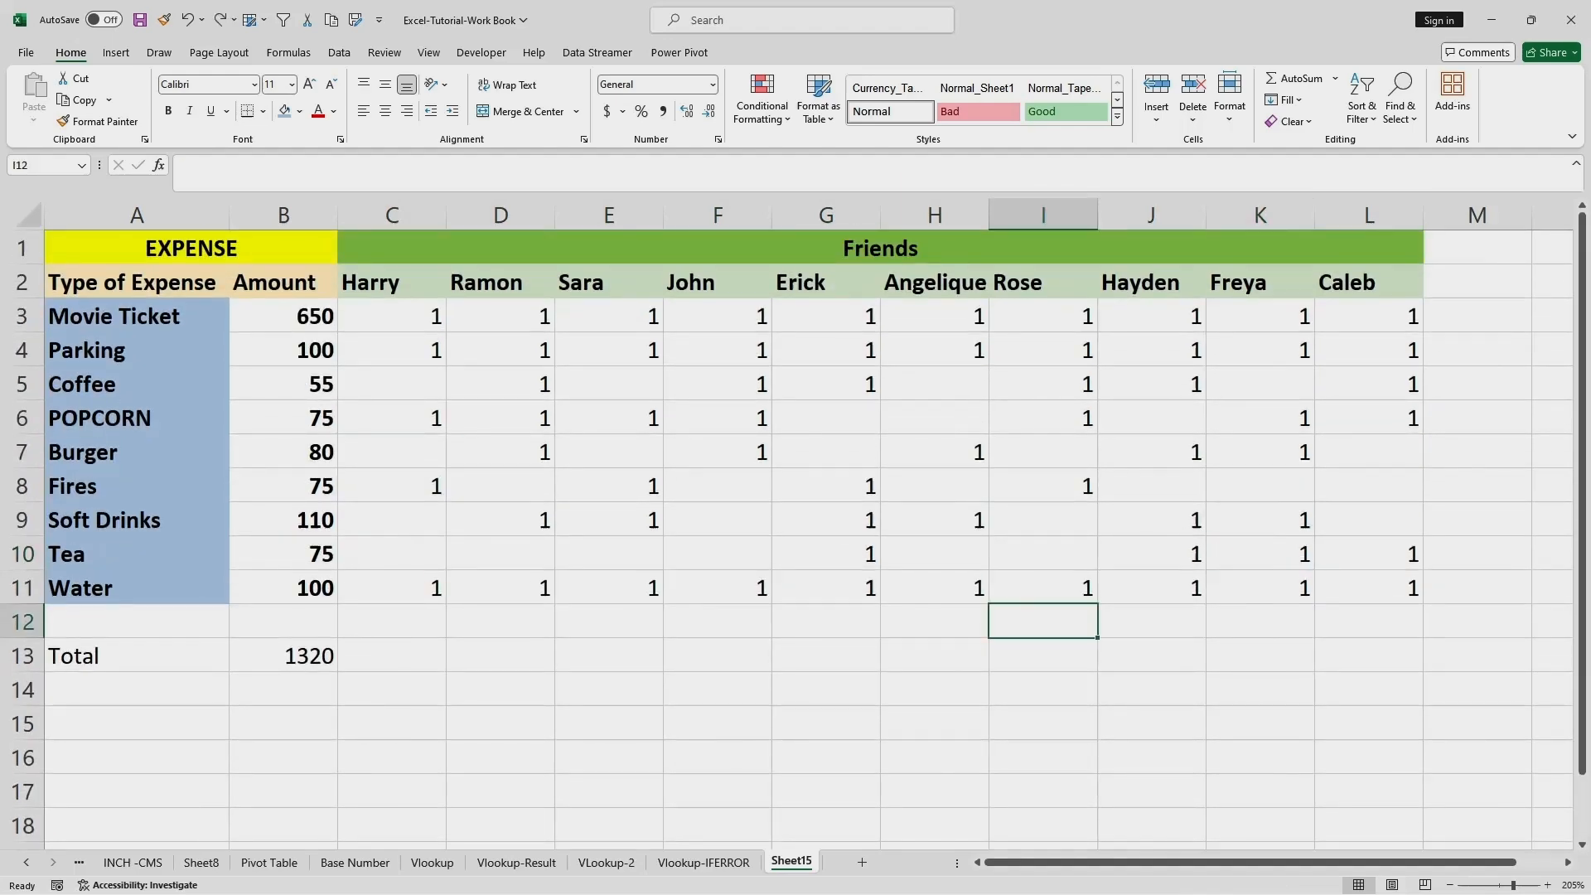
# Enter the header Total Expense in M2, beside the last friend's column.
pyautogui.doubleClick(1477, 281)
pyautogui.write('To')
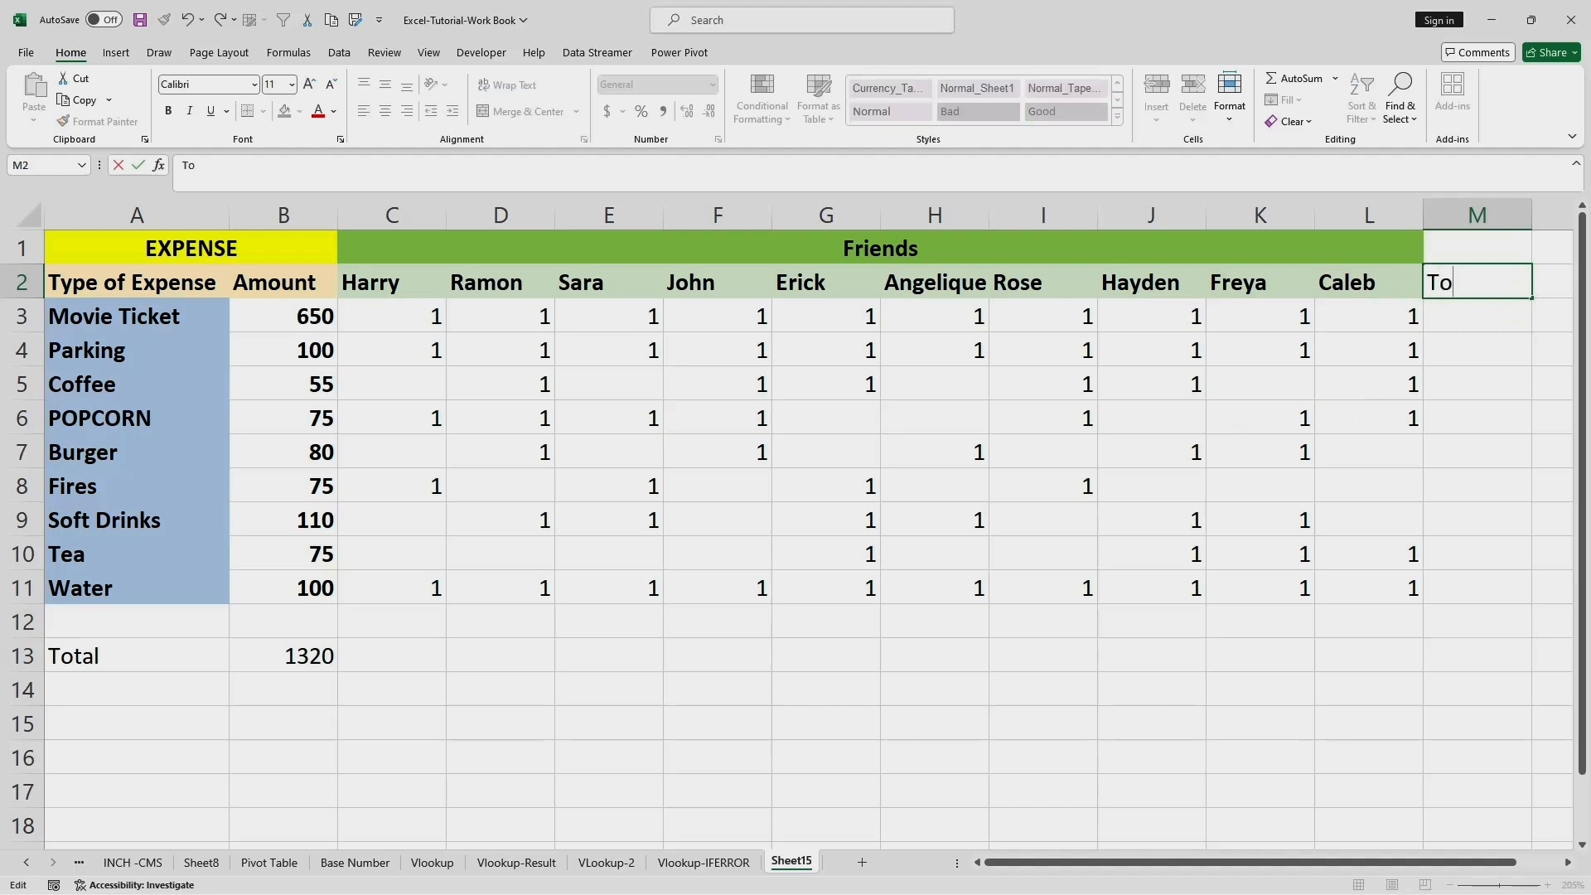
pyautogui.write('tal Expnse')
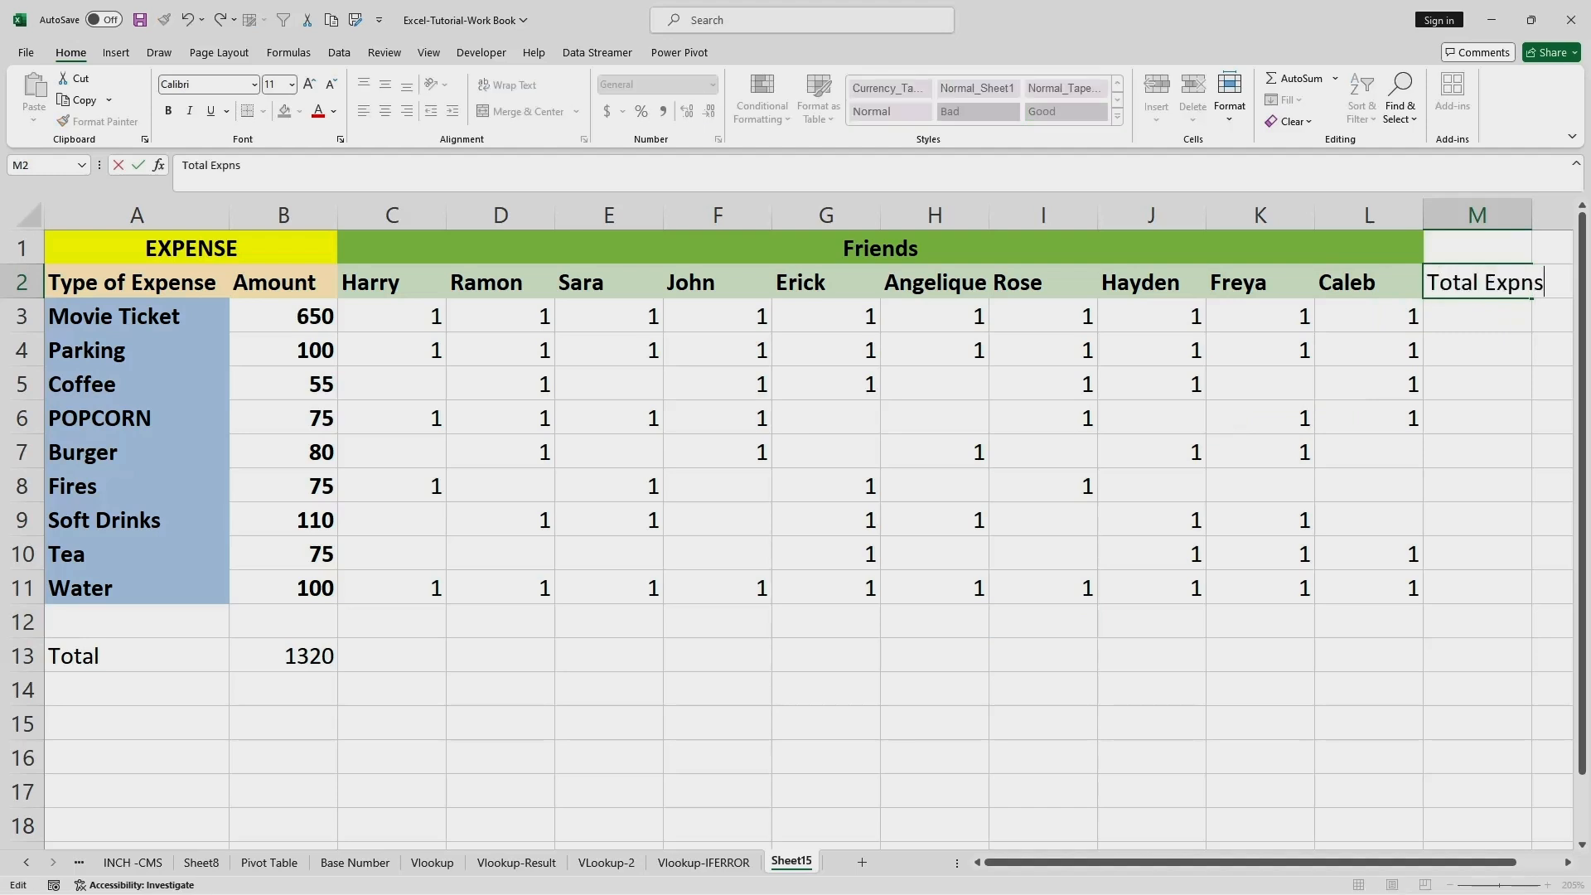
pyautogui.press('BackSpace')
pyautogui.press('BackSpace')
pyautogui.press('BackSpace')
pyautogui.write('ense')
pyautogui.press('Return')
pyautogui.press('Return')
pyautogui.press('Return')
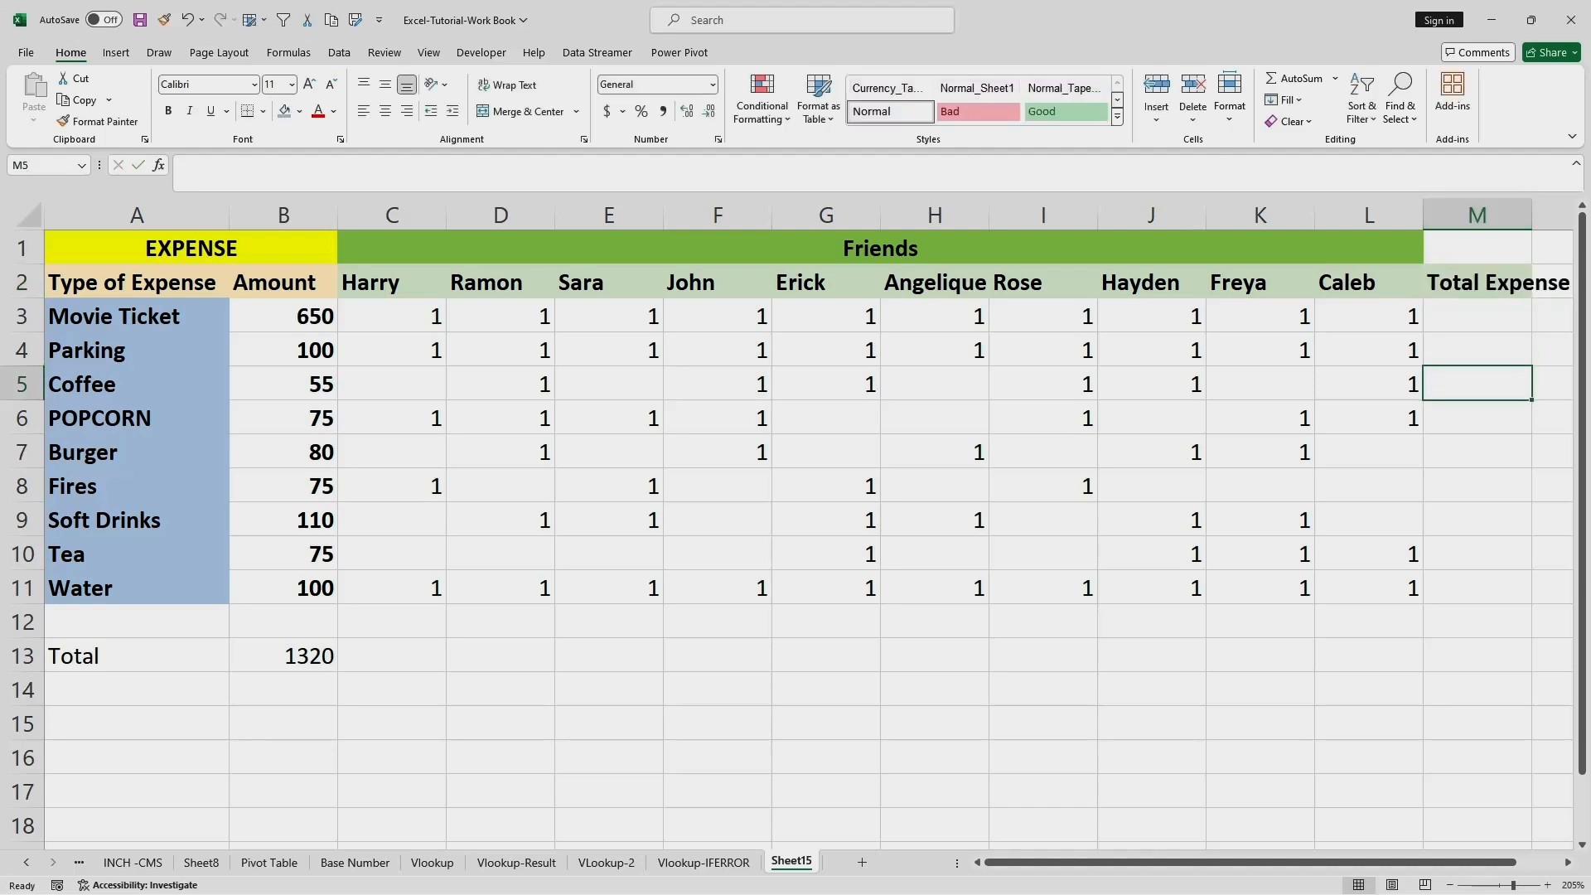
# Auto-fit column M to its header and zoom out to 190% so the whole table fits.
pyautogui.doubleClick(1532, 215)
pyautogui.moveTo(1393, 862); pyautogui.dragTo(1437, 863)
pyautogui.click(1452, 689)
pyautogui.keyDown('ctrl'); pyautogui.scroll(-1, 1452, 690); pyautogui.keyUp('ctrl')
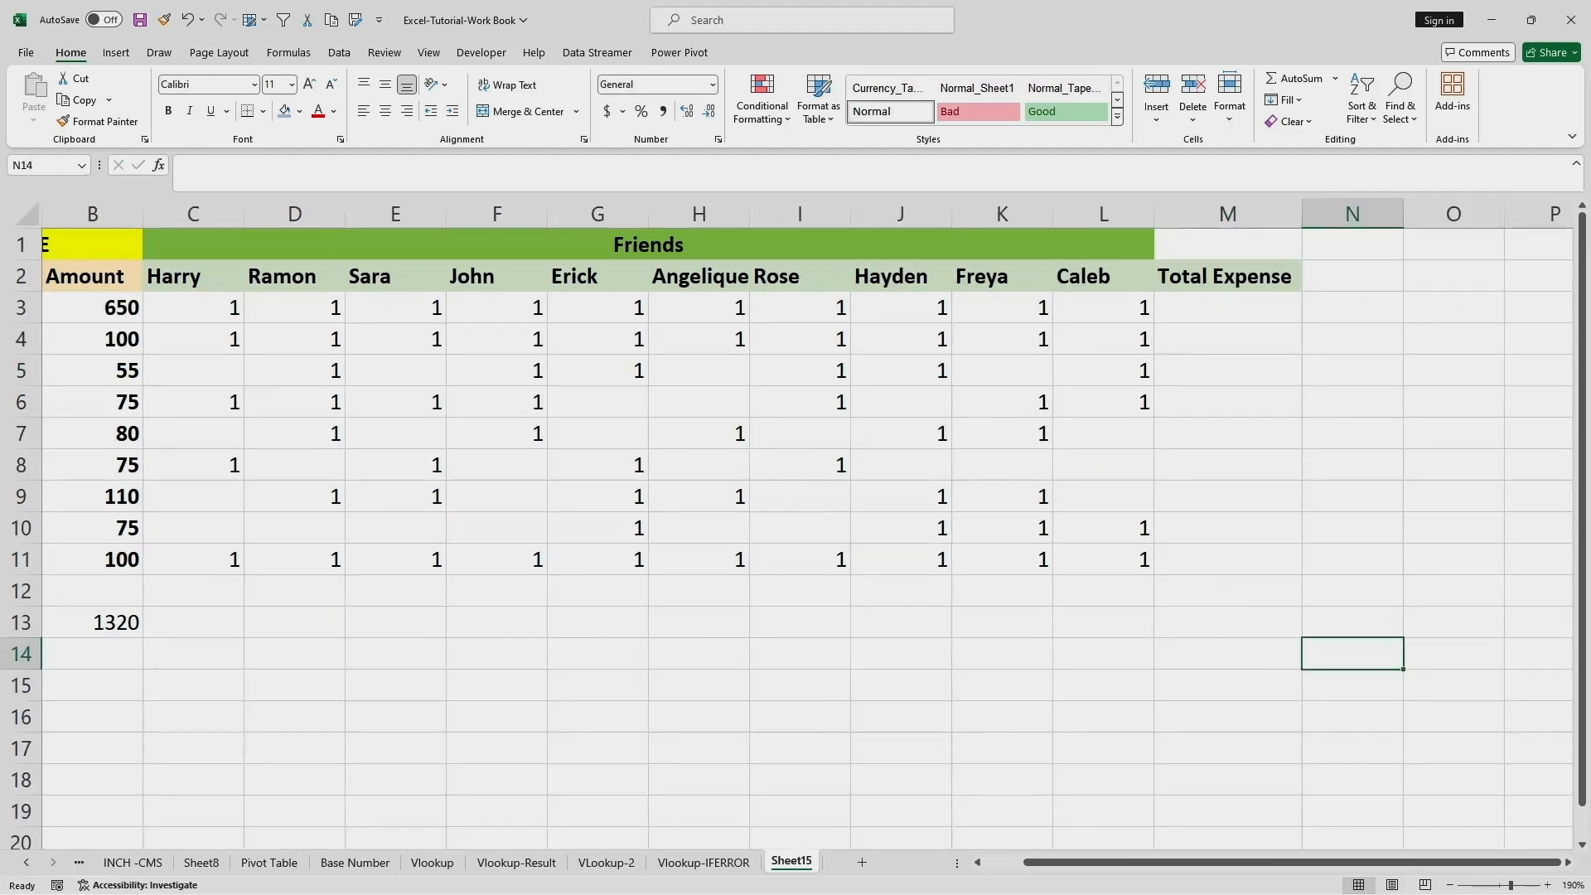
pyautogui.moveTo(1151, 863); pyautogui.dragTo(1108, 863)
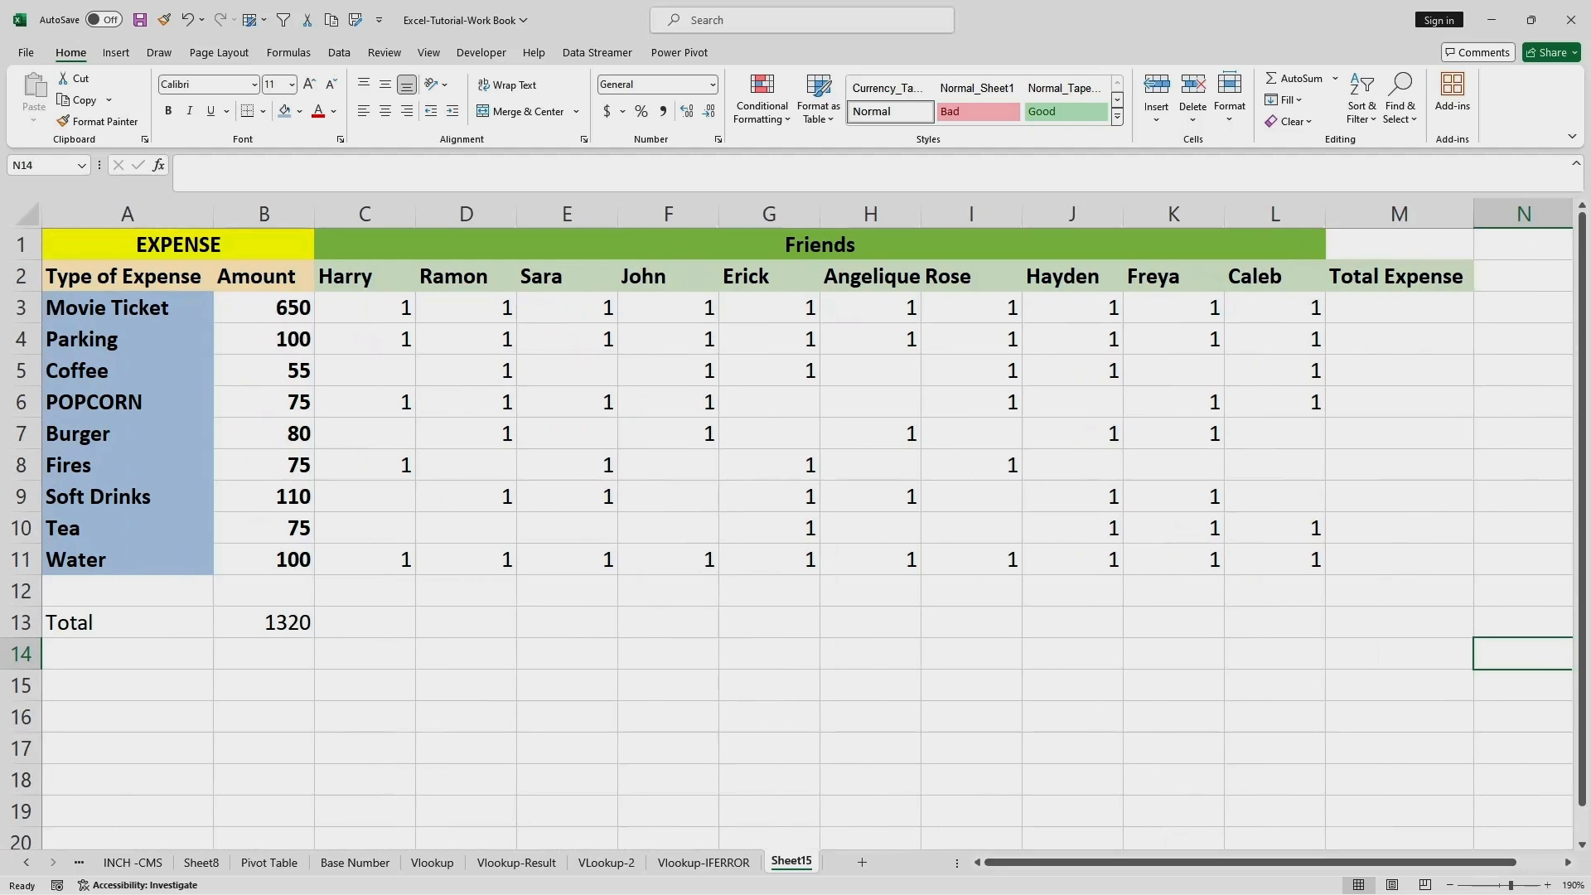
# Extend the merged and centered Friends heading over column M so that it spans C1:M1.
pyautogui.click(1399, 276)
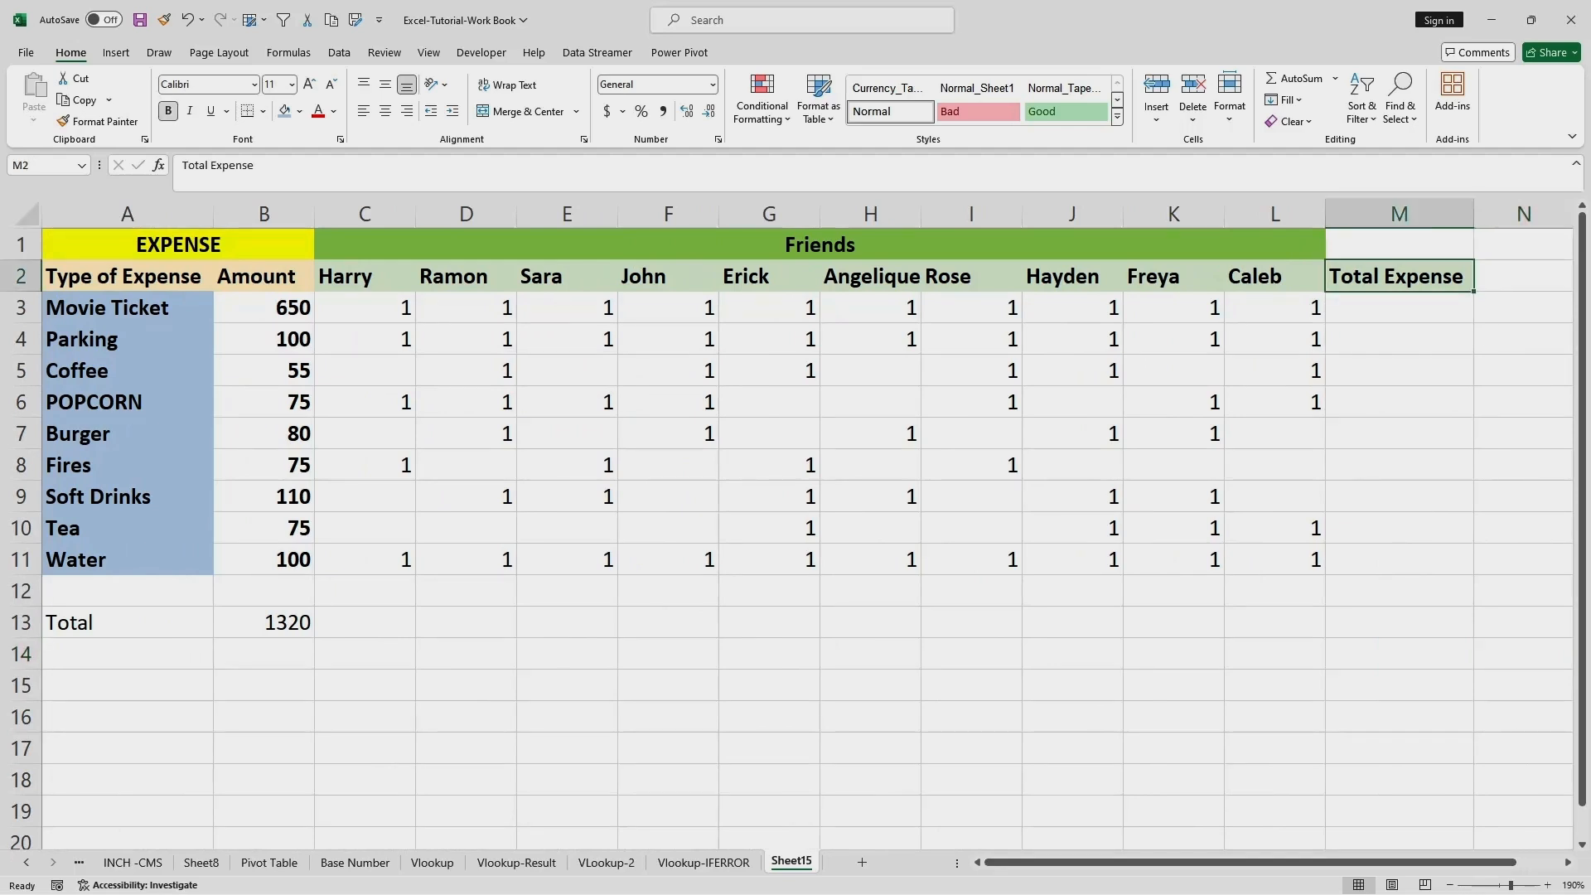
pyautogui.moveTo(1202, 245); pyautogui.dragTo(1399, 244)
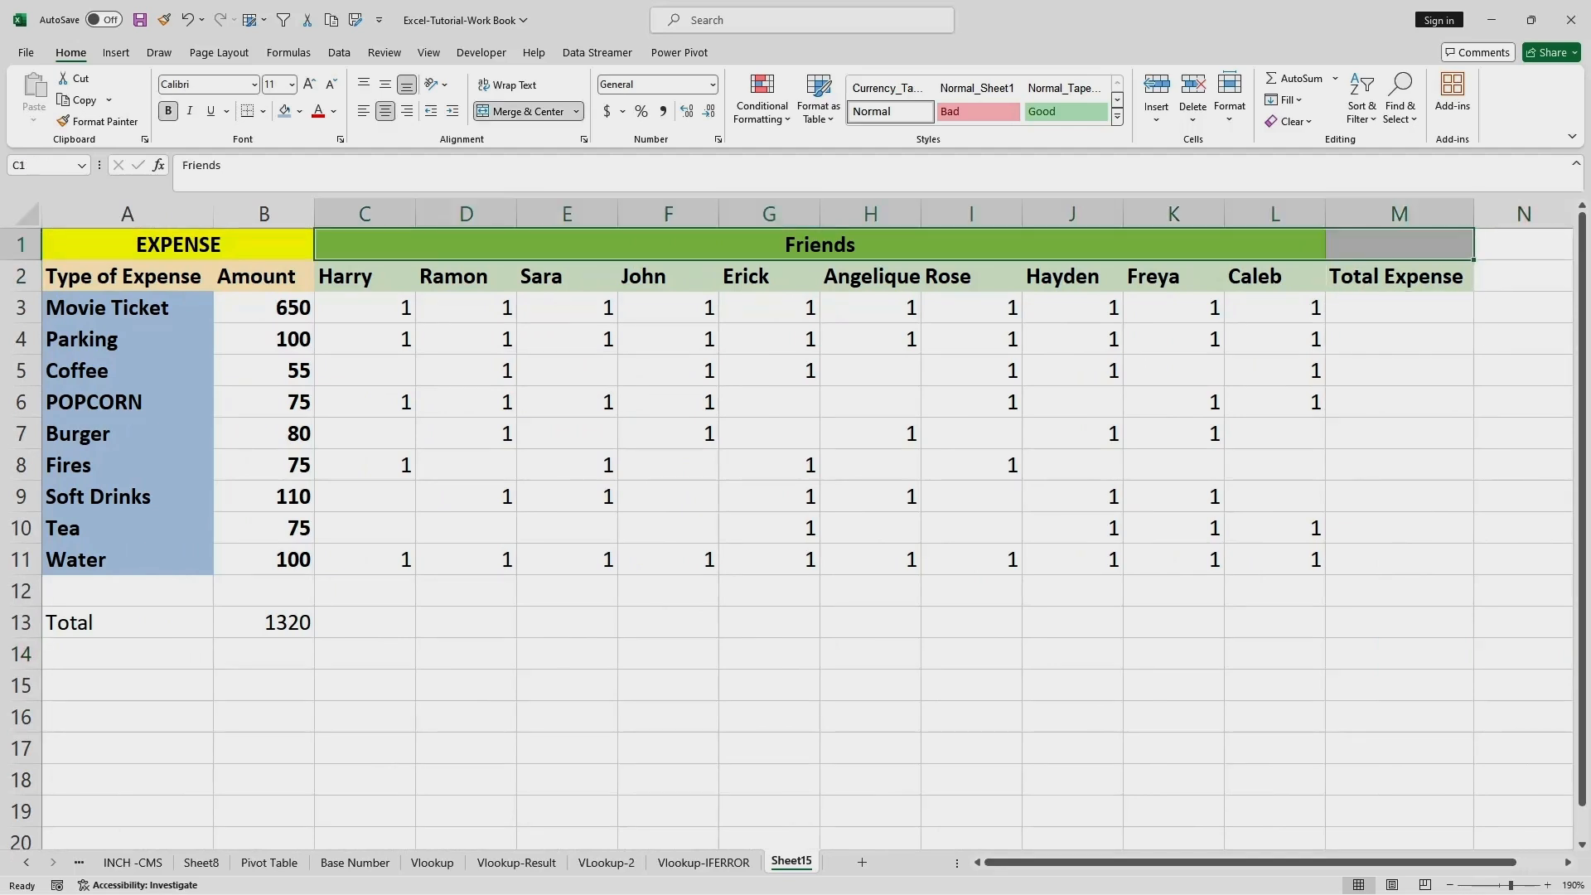
pyautogui.click(519, 111)
pyautogui.click(520, 112)
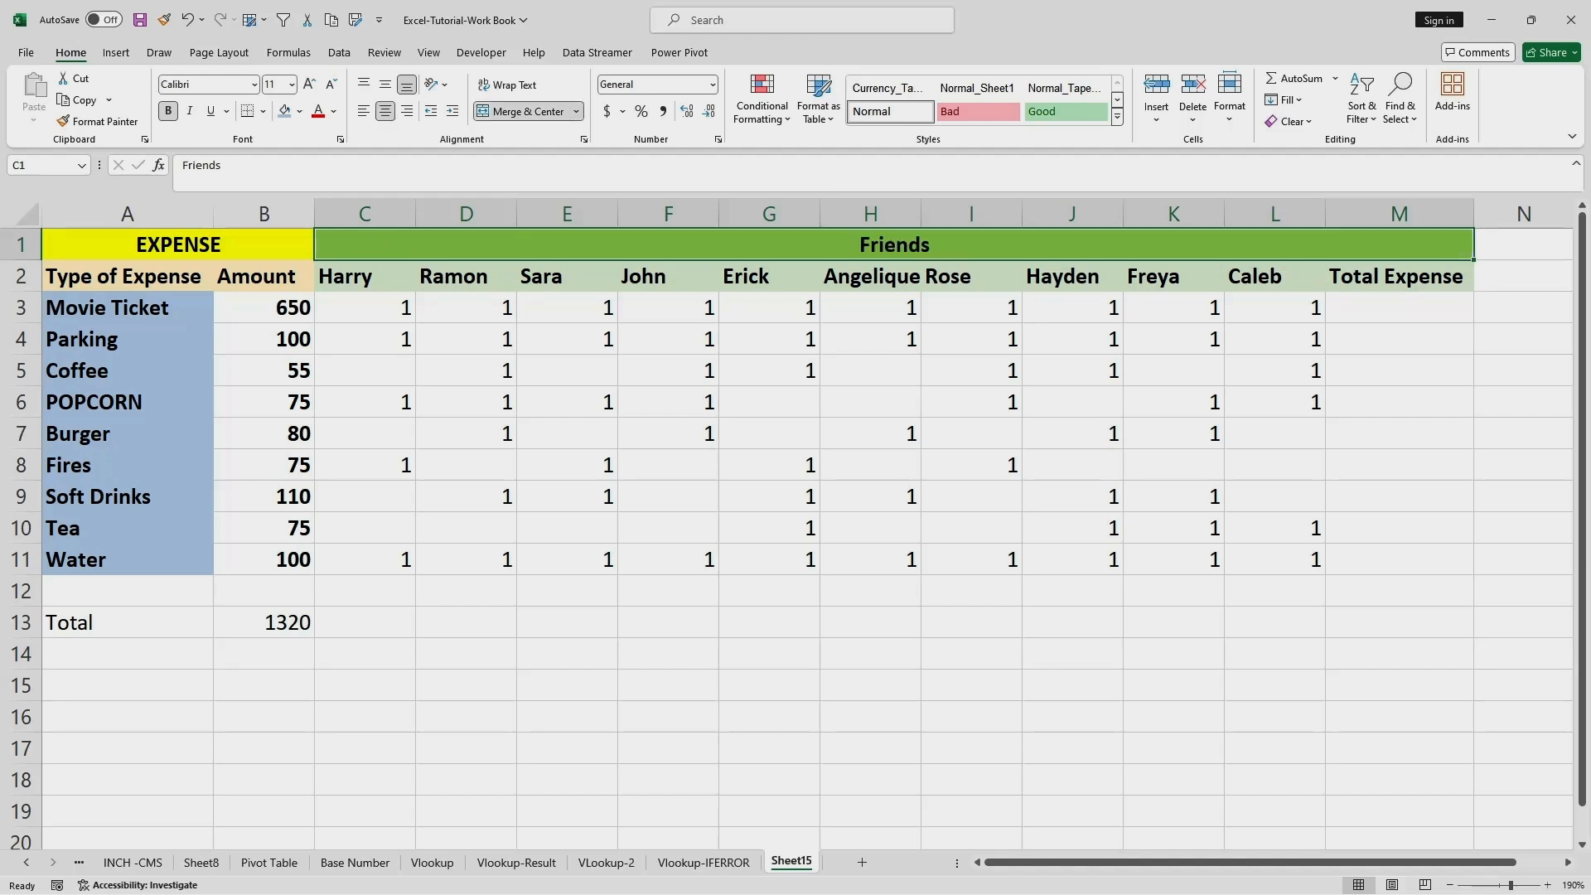
# Fill the Total Expense header in M2 with a medium gold color.
pyautogui.click(1399, 276)
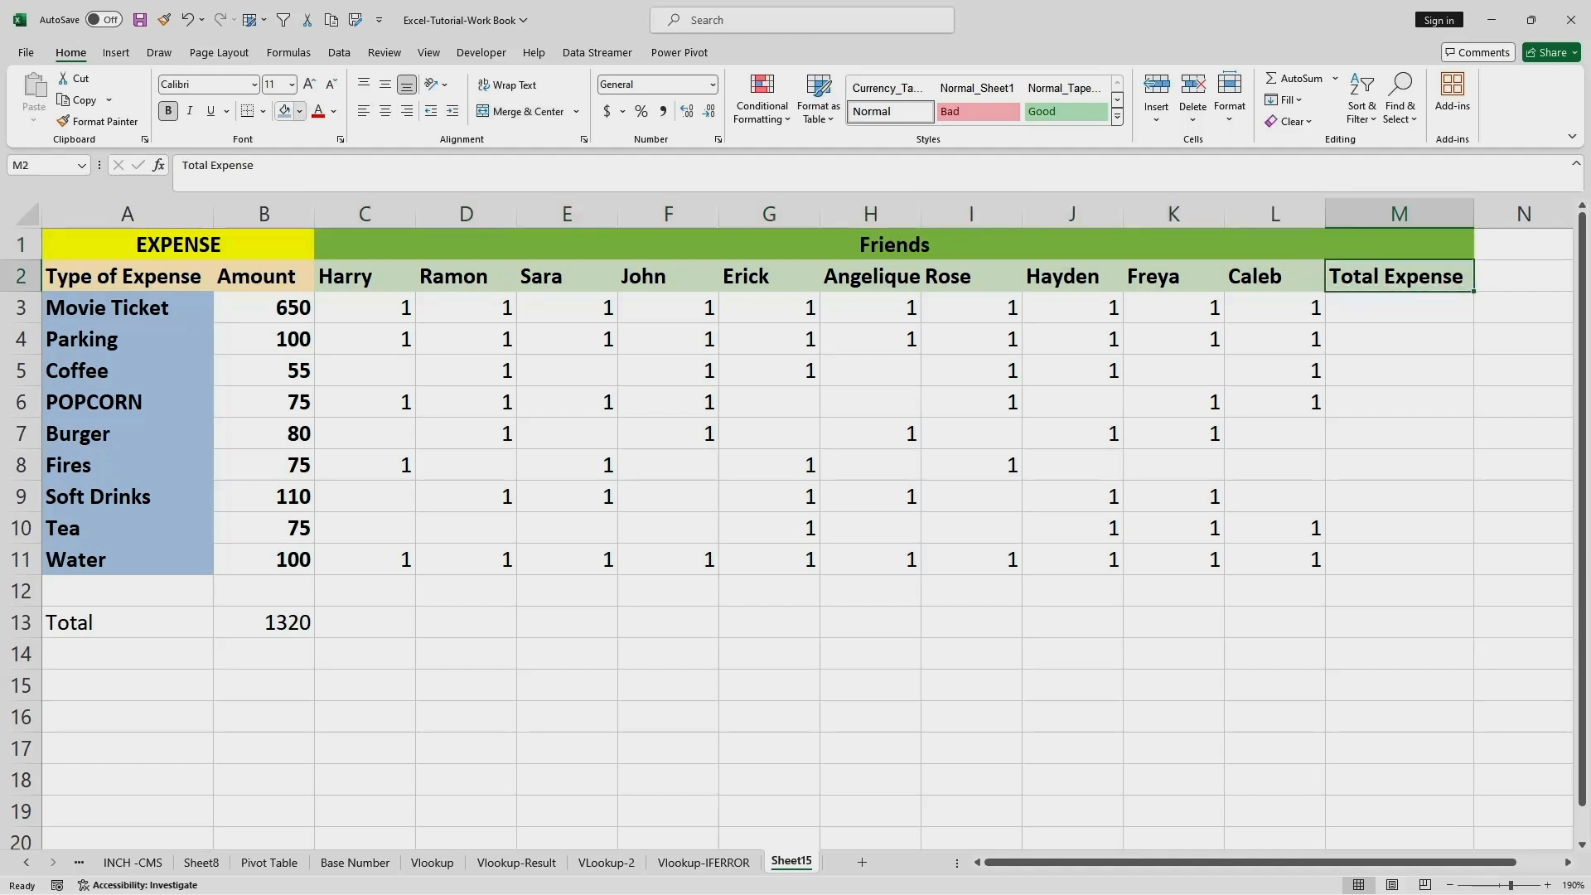
pyautogui.click(299, 111)
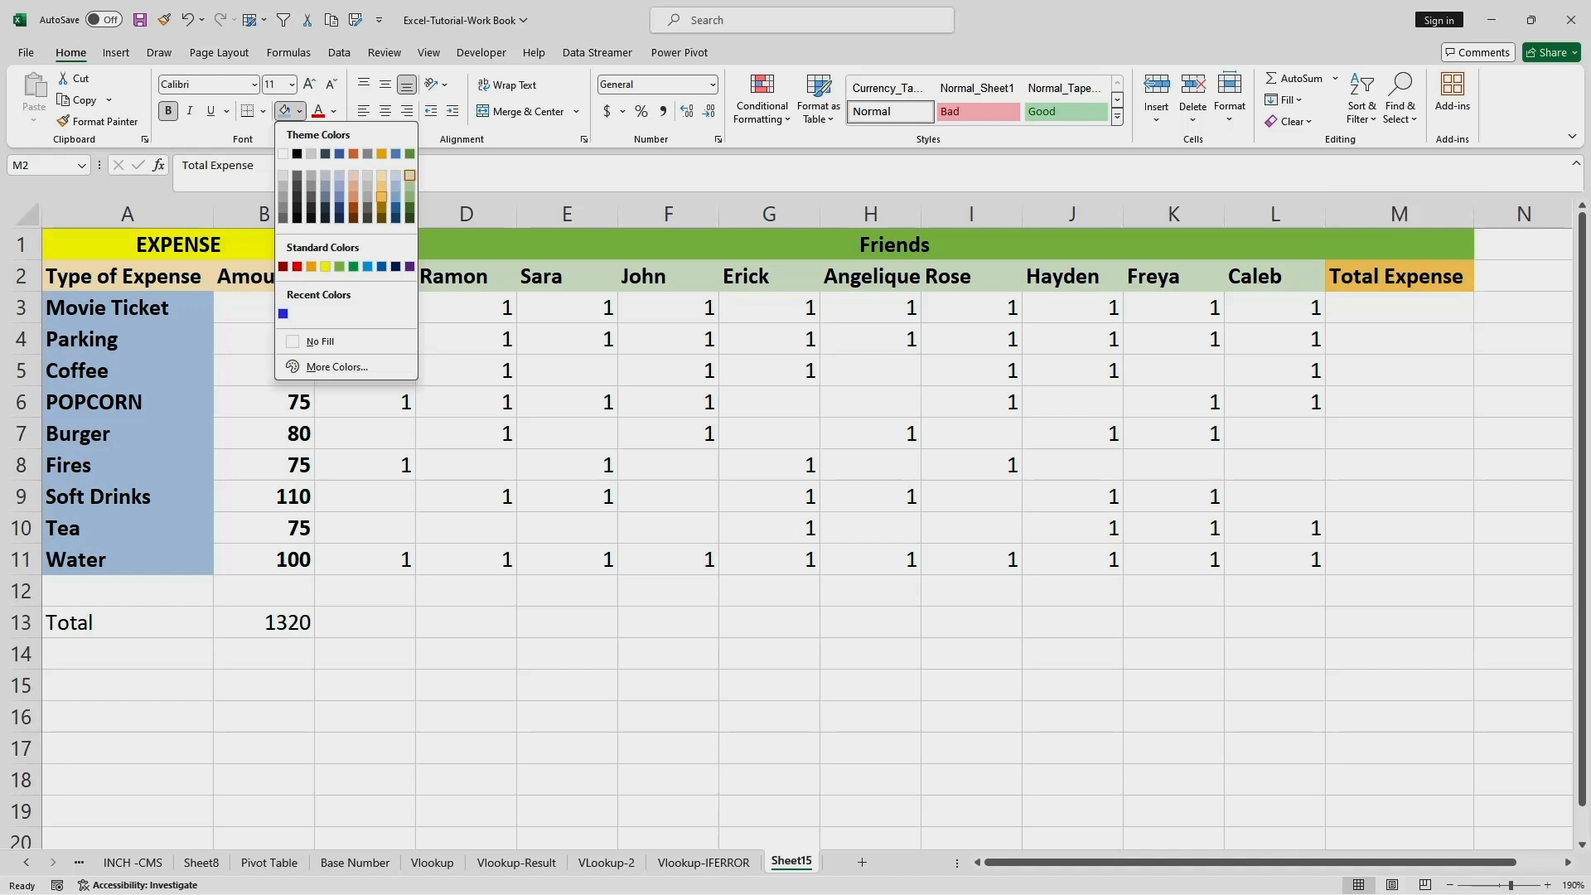
pyautogui.click(381, 198)
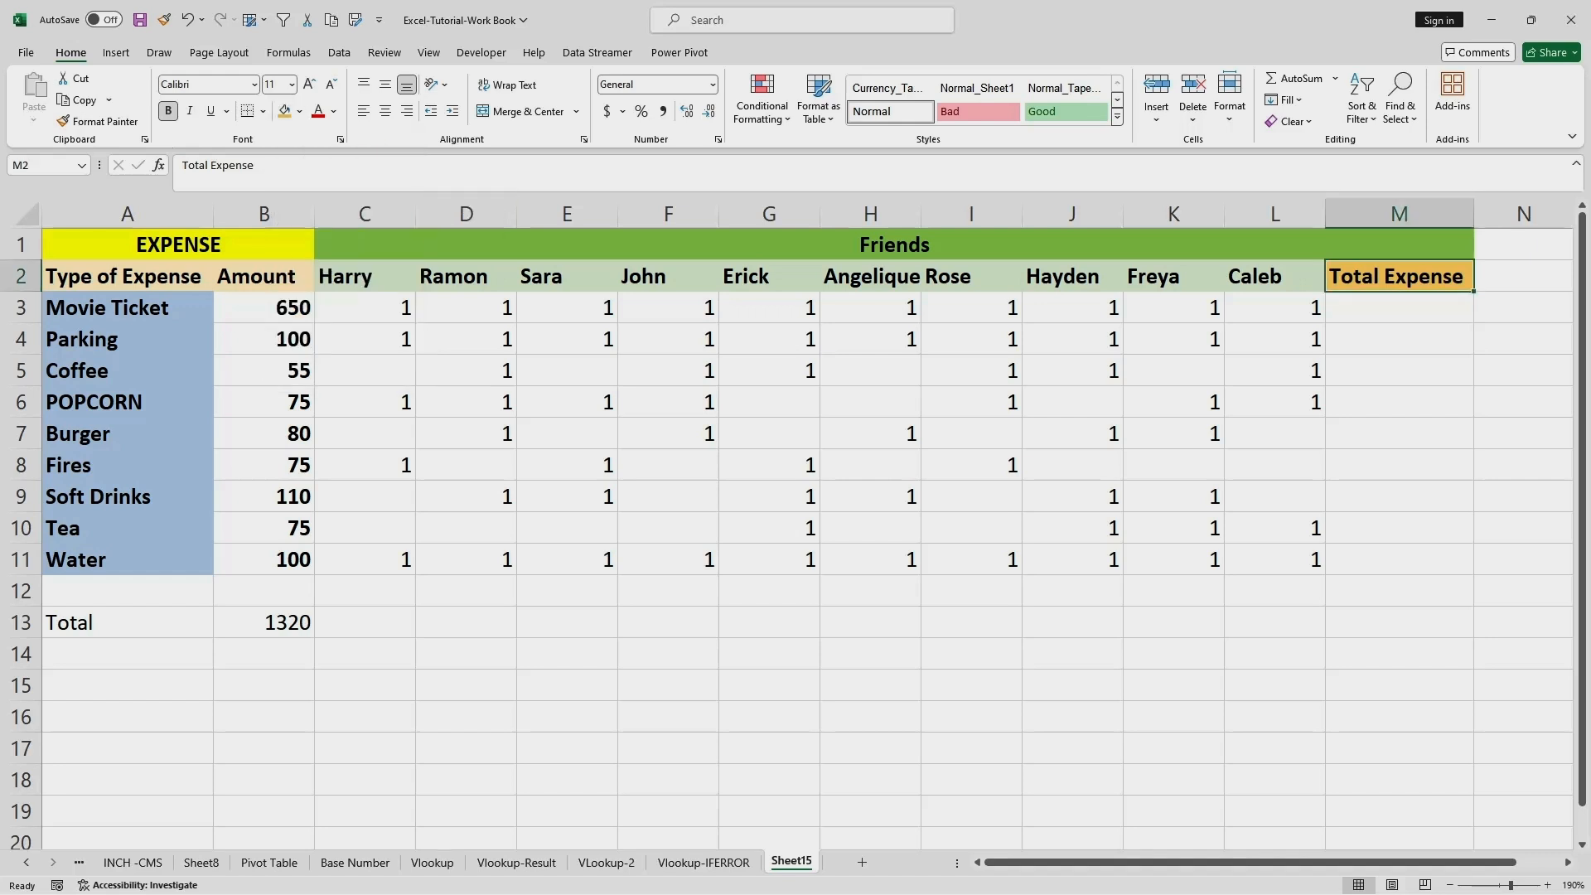
# Enter =B3/SUM(C3:L3) in M3 to divide the Movie Ticket amount among the friends marked in that row.
pyautogui.click(1400, 339)
pyautogui.click(1400, 307)
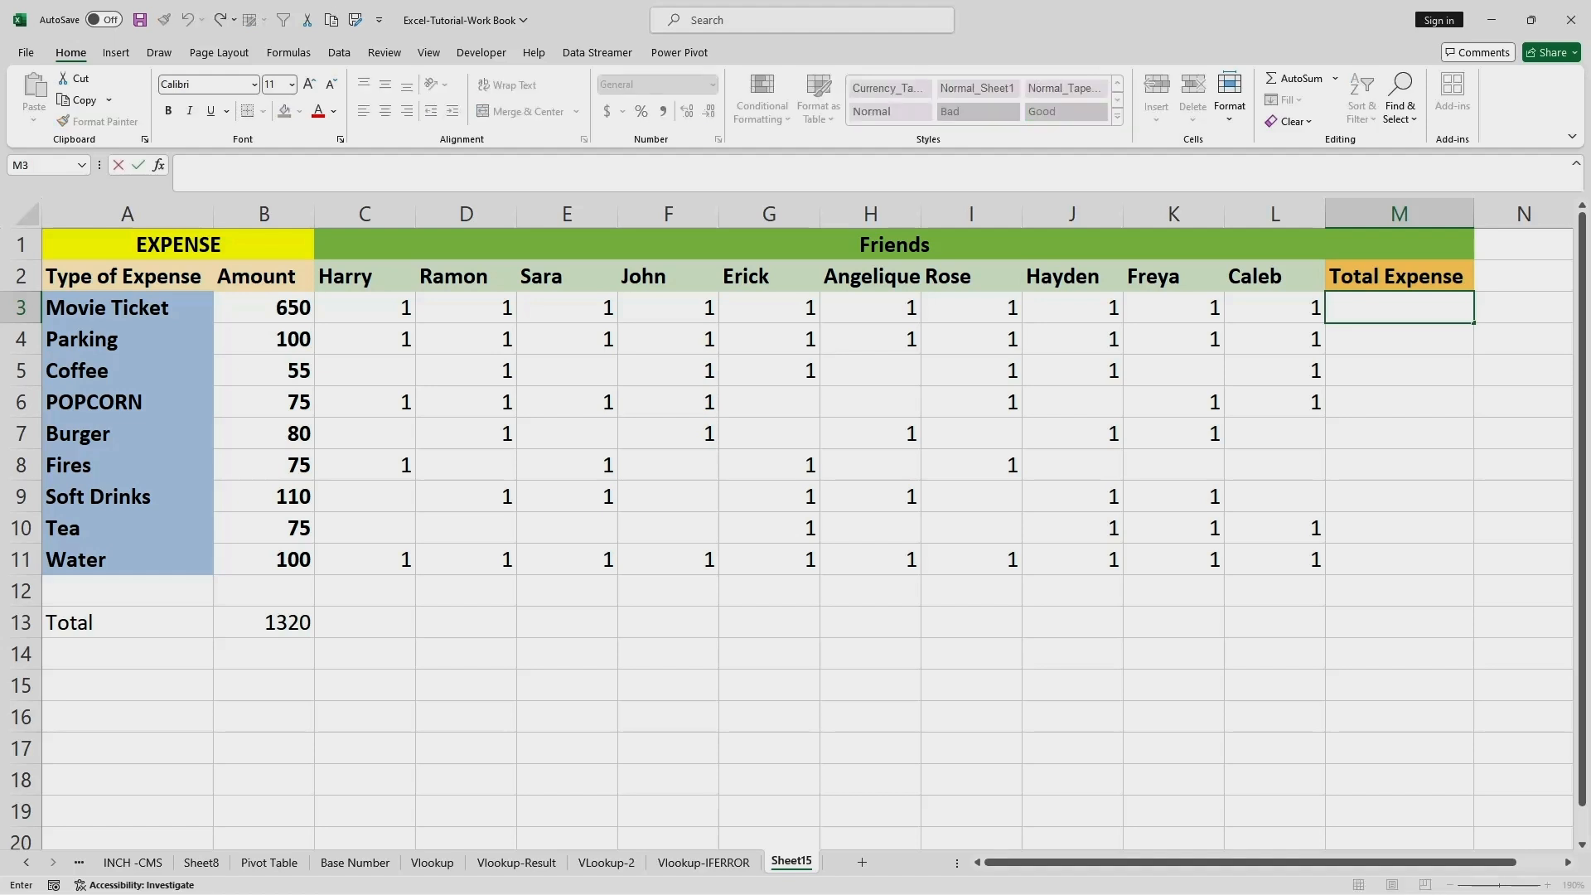
pyautogui.write('=')
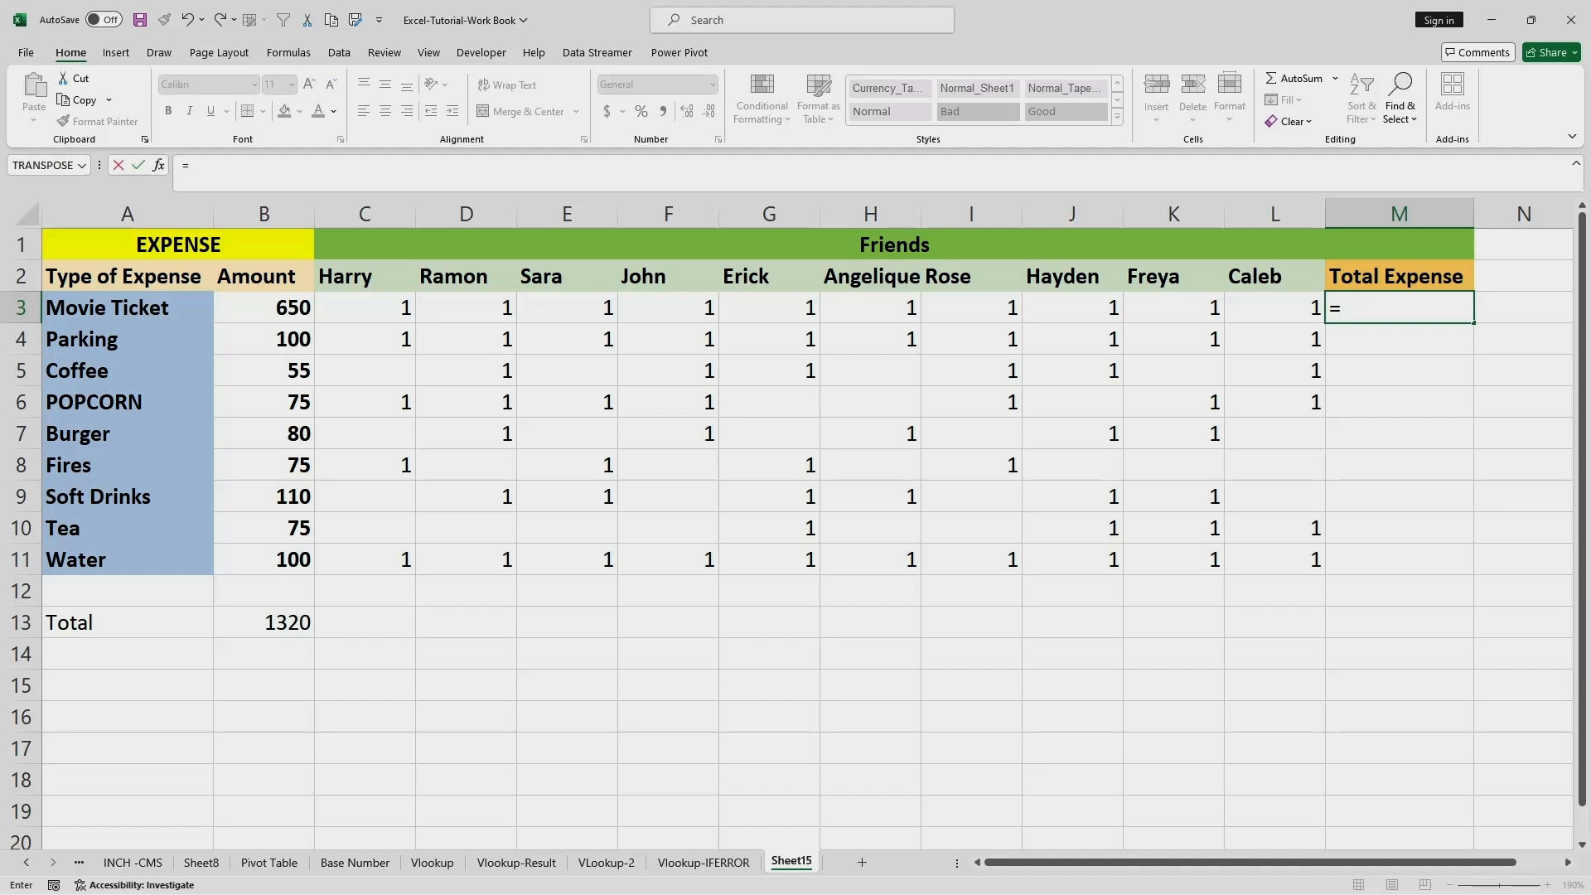
pyautogui.click(263, 308)
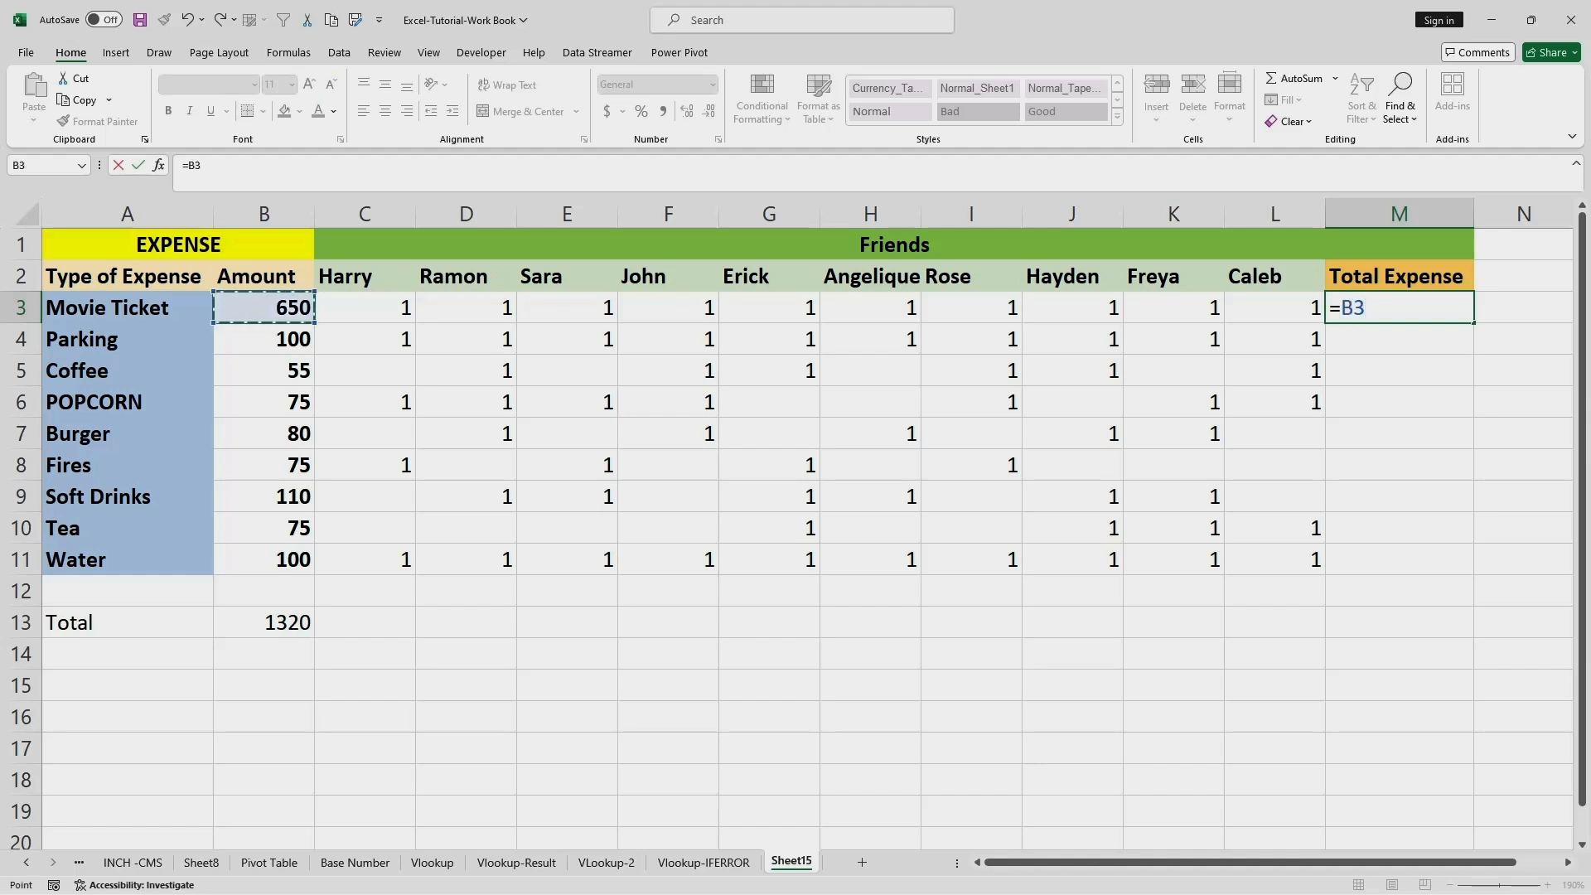
pyautogui.write('/SUM(')
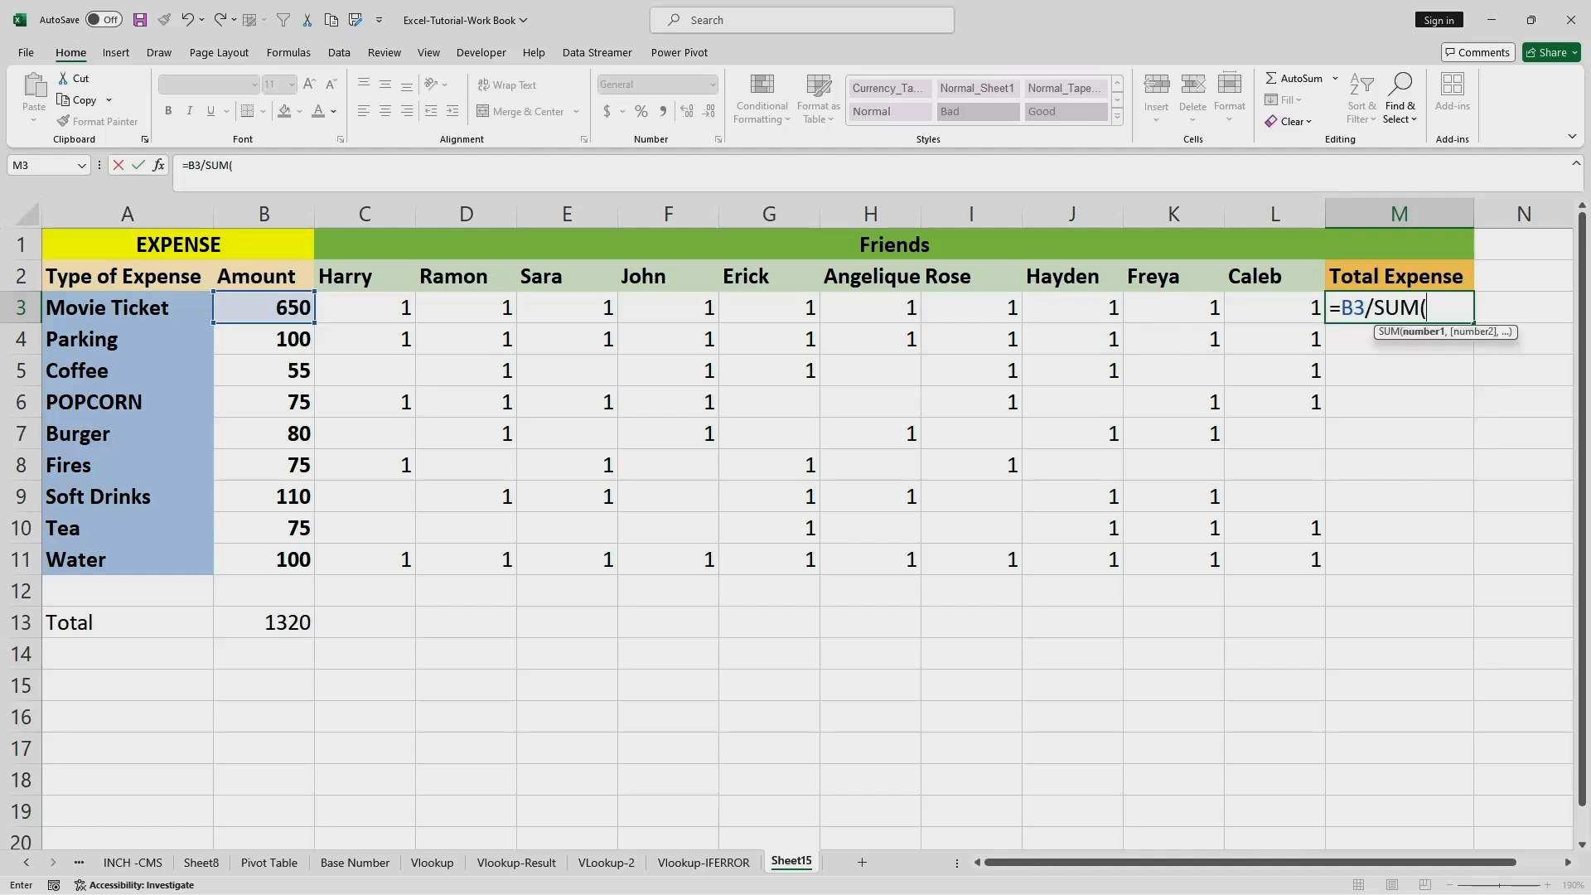
pyautogui.moveTo(365, 307); pyautogui.dragTo(1313, 313)
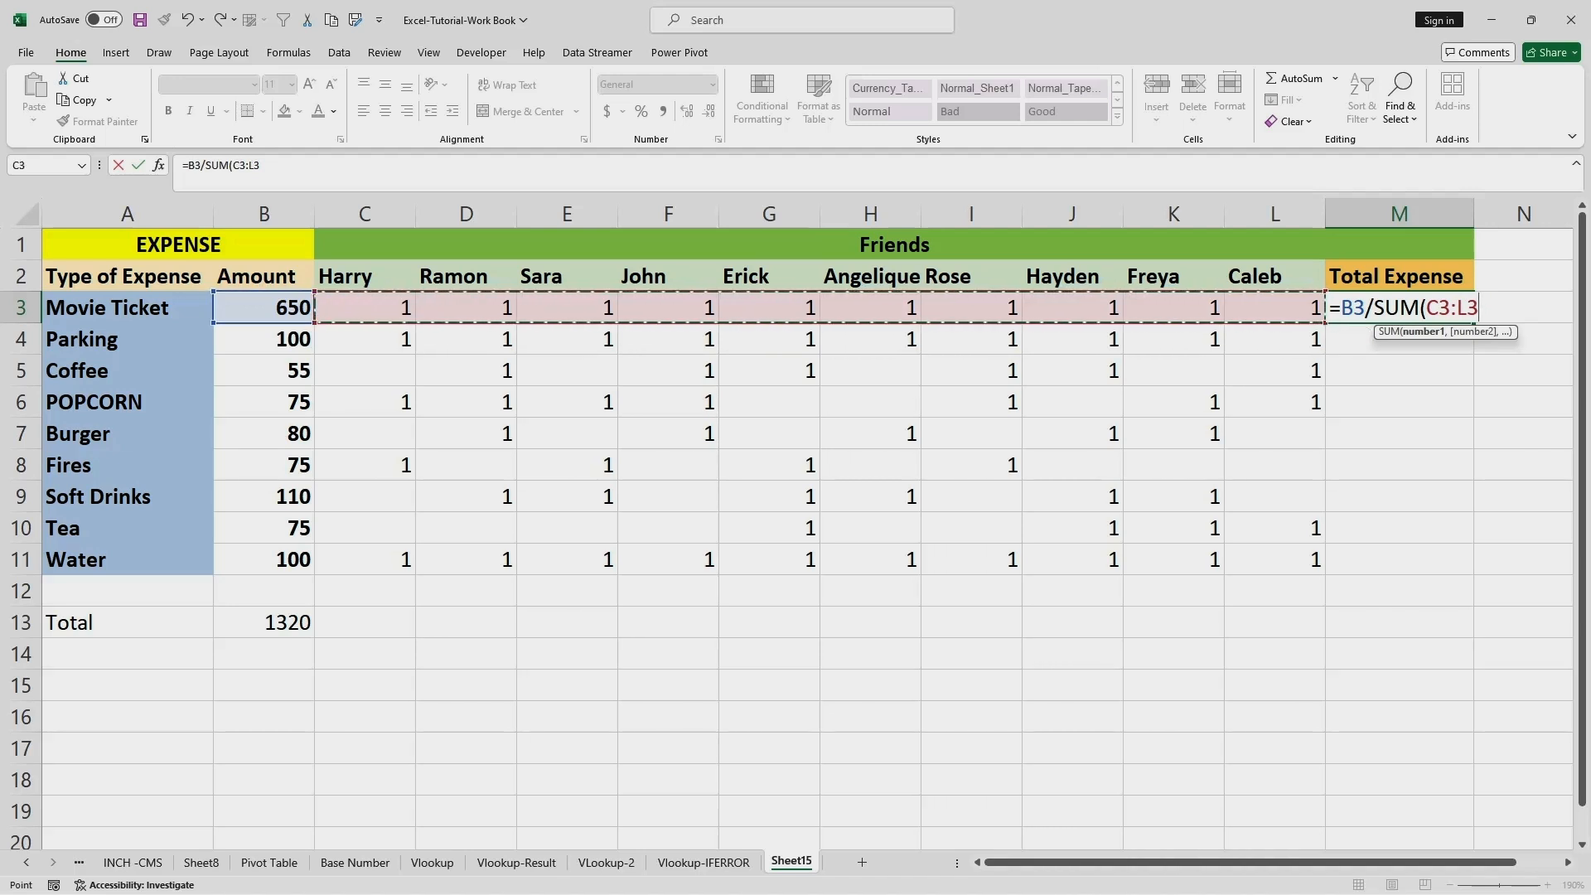
pyautogui.click(261, 166)
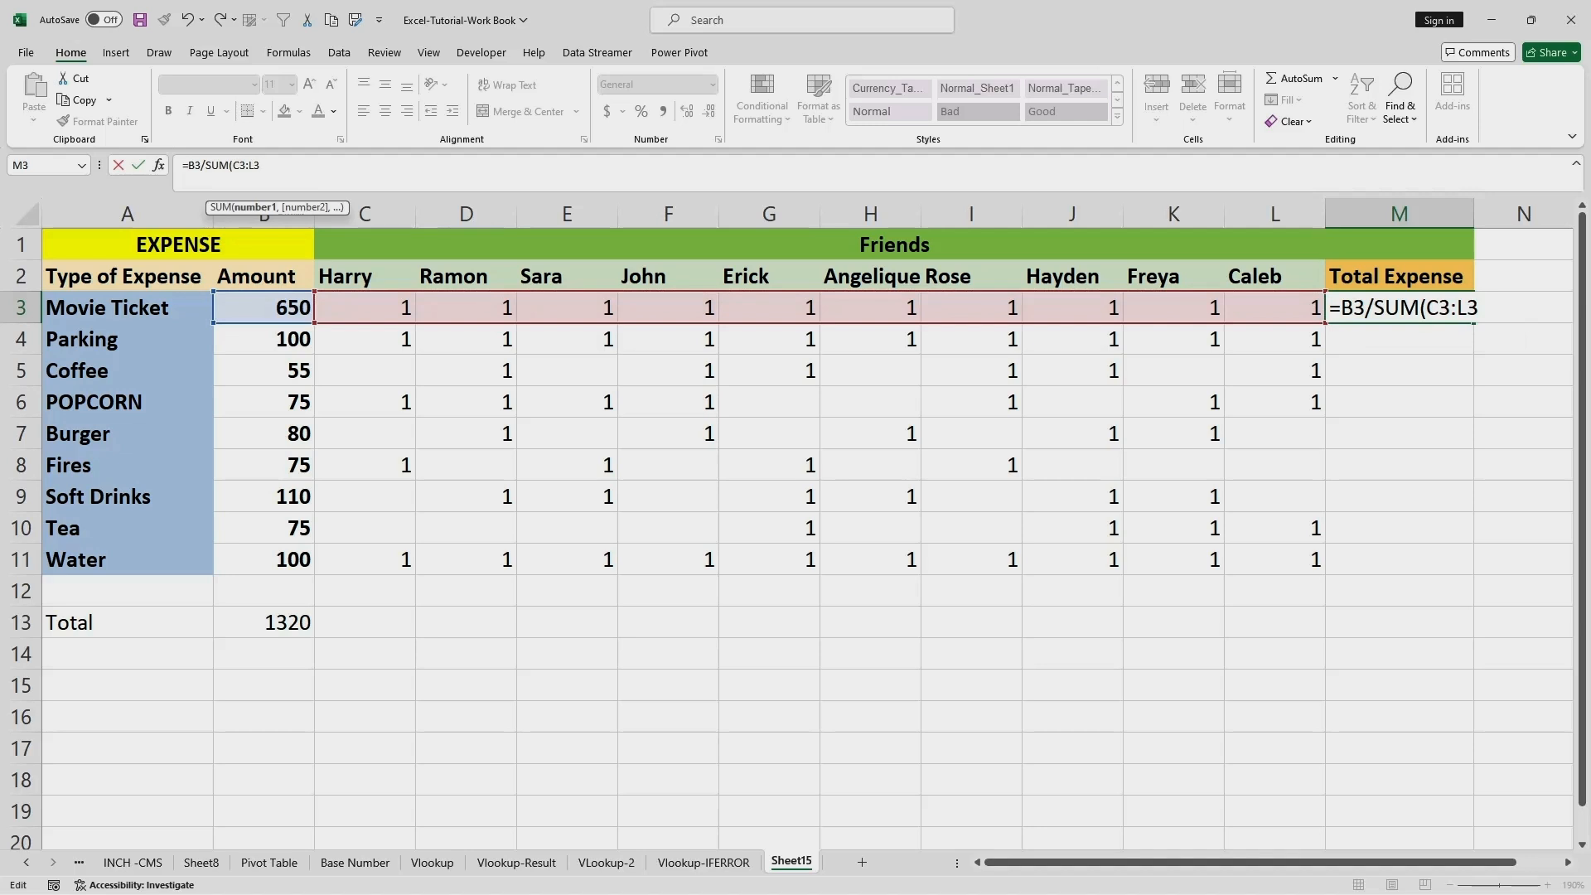
pyautogui.press('Return')
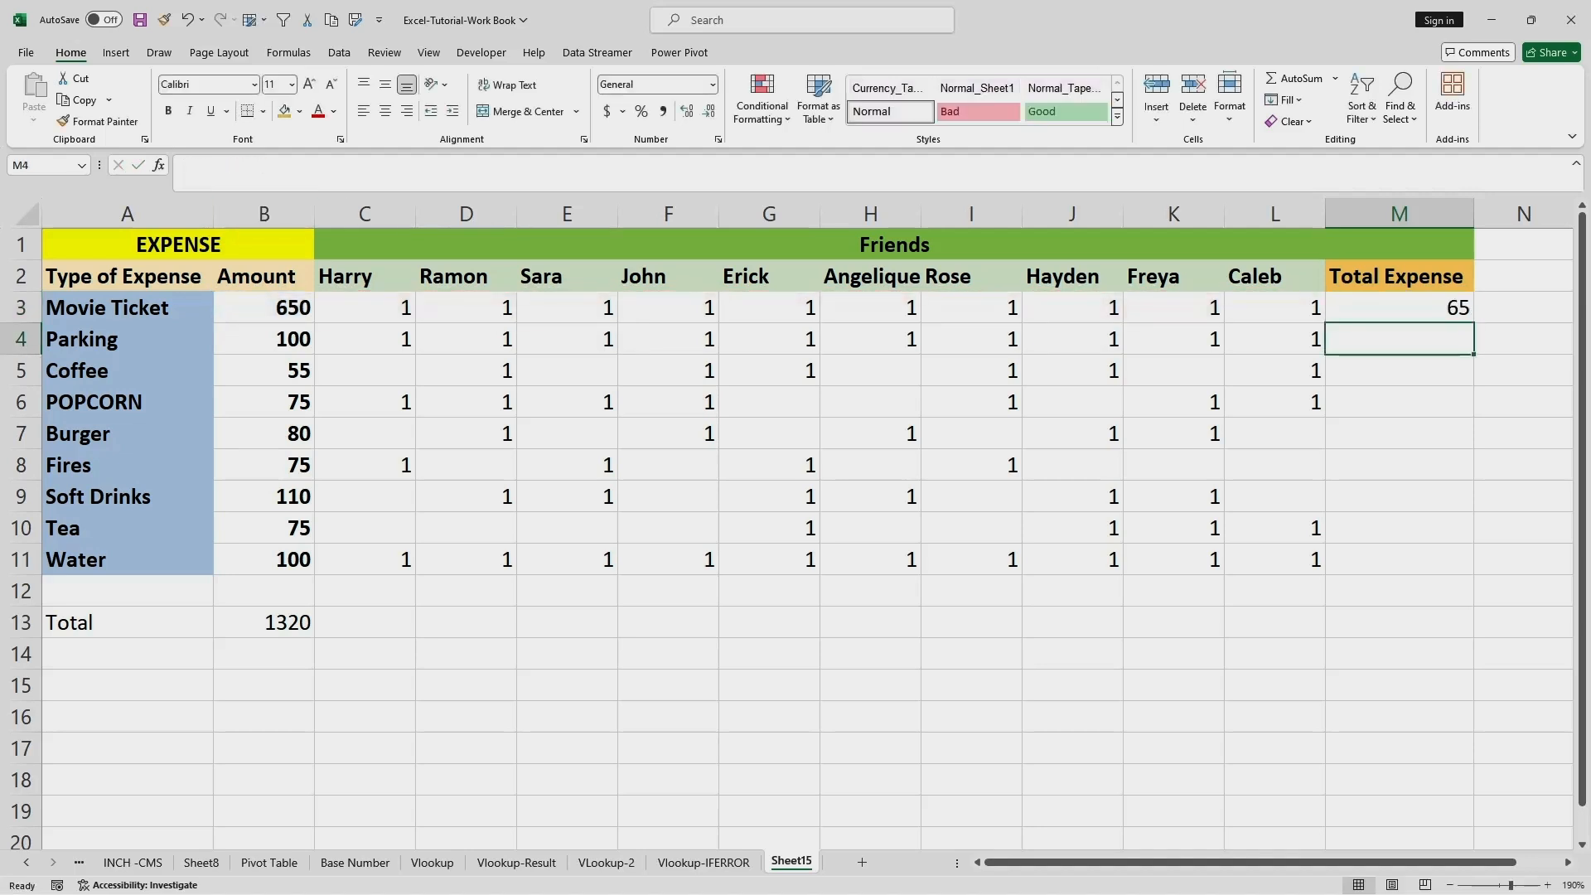
# Enter =B4/SUM(C4:L4) in M4 to divide the Parking amount among the friends marked in that row.
pyautogui.click(1399, 308)
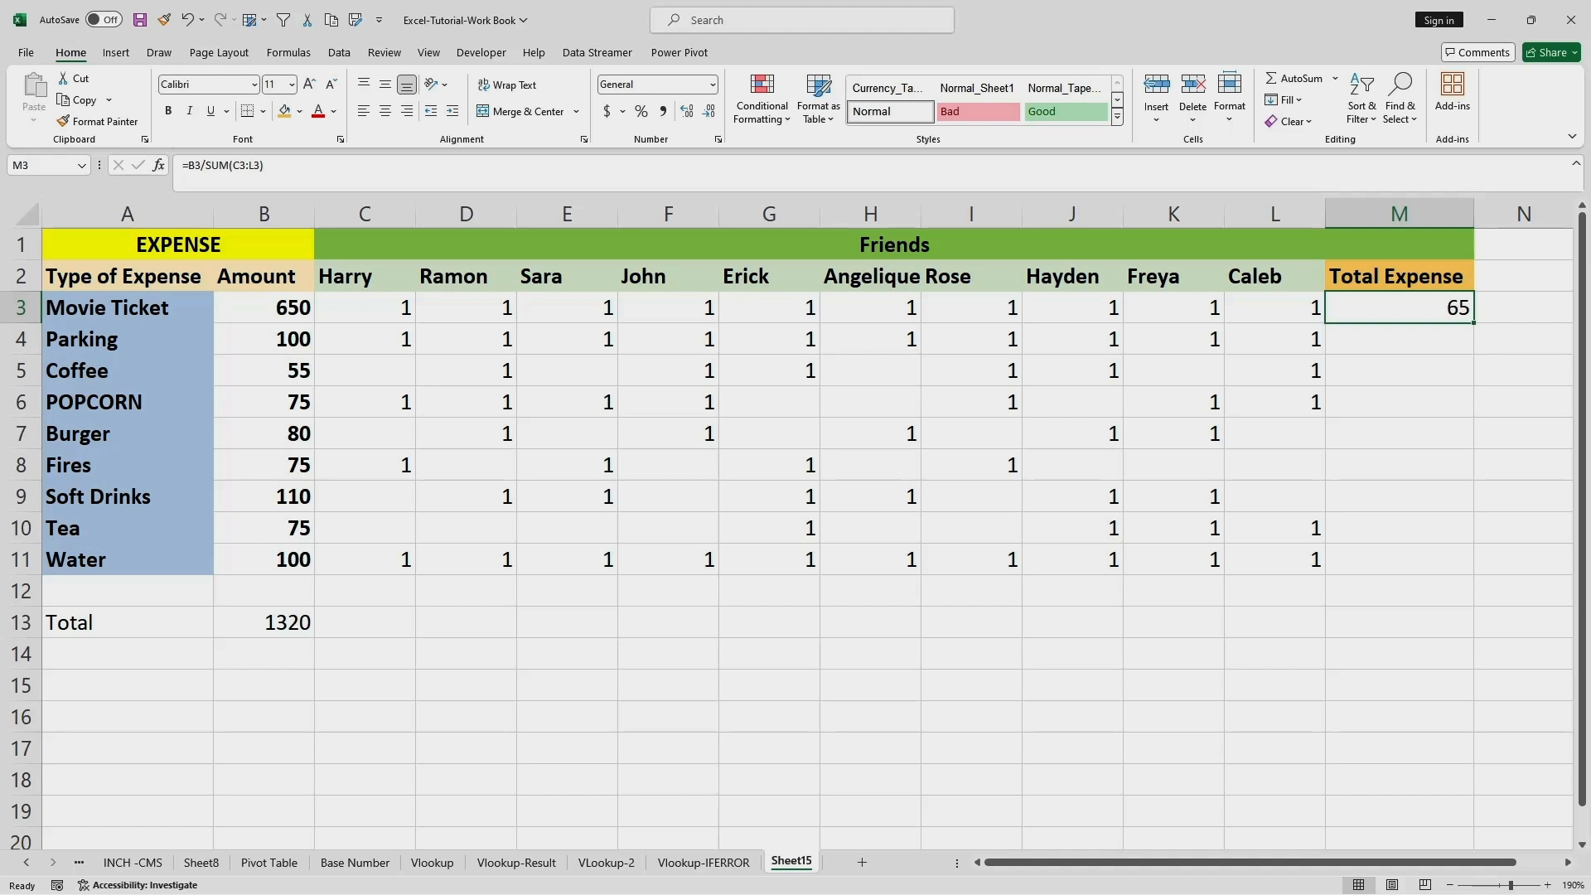
pyautogui.press('Return')
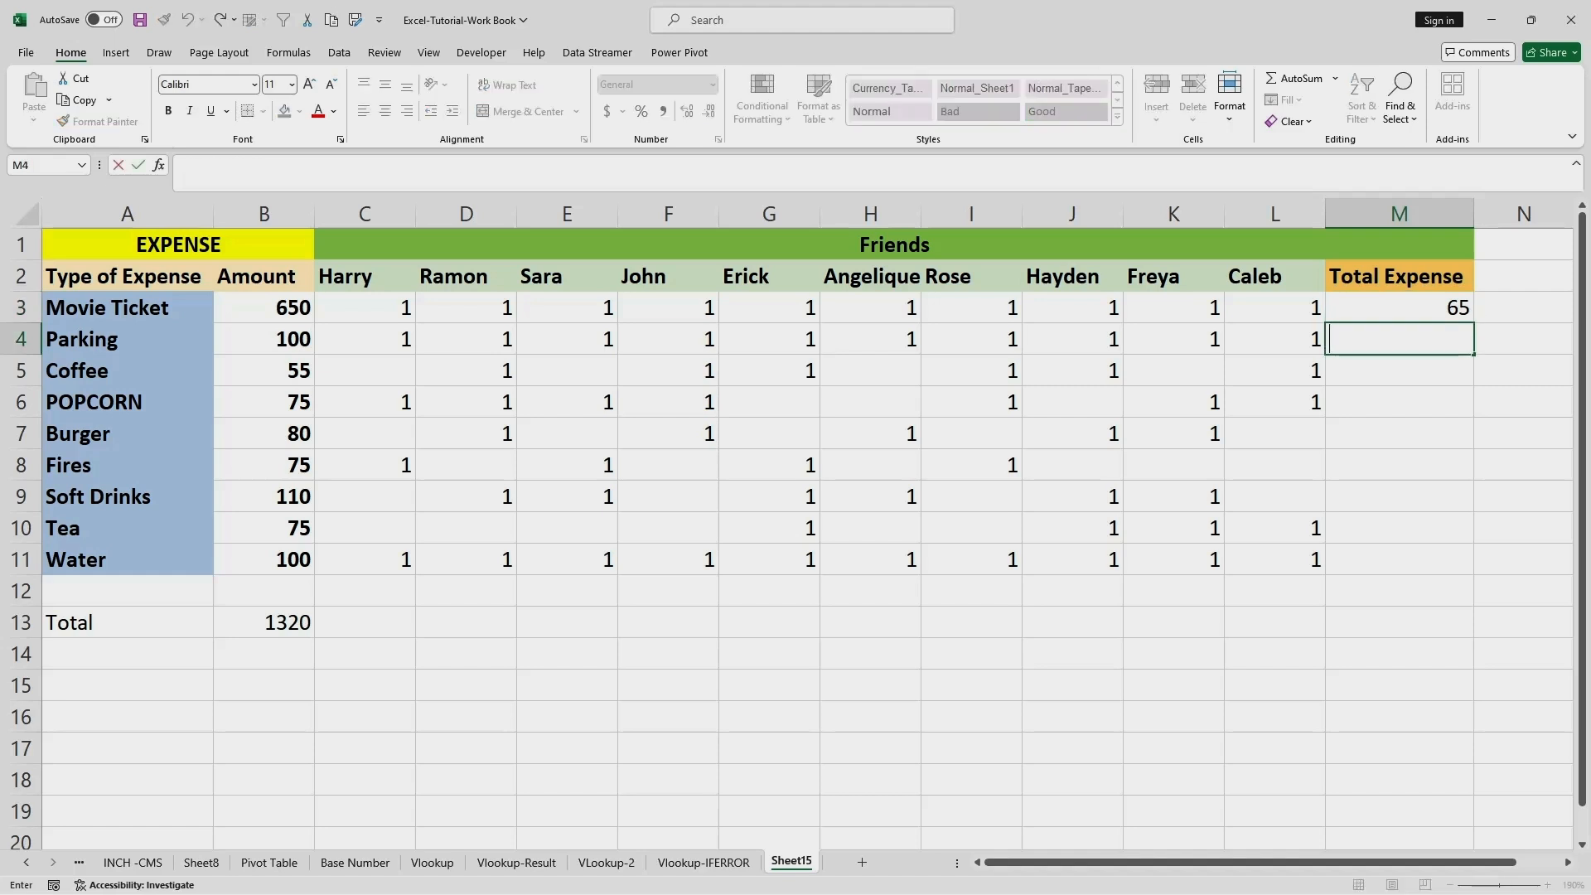
pyautogui.write('=')
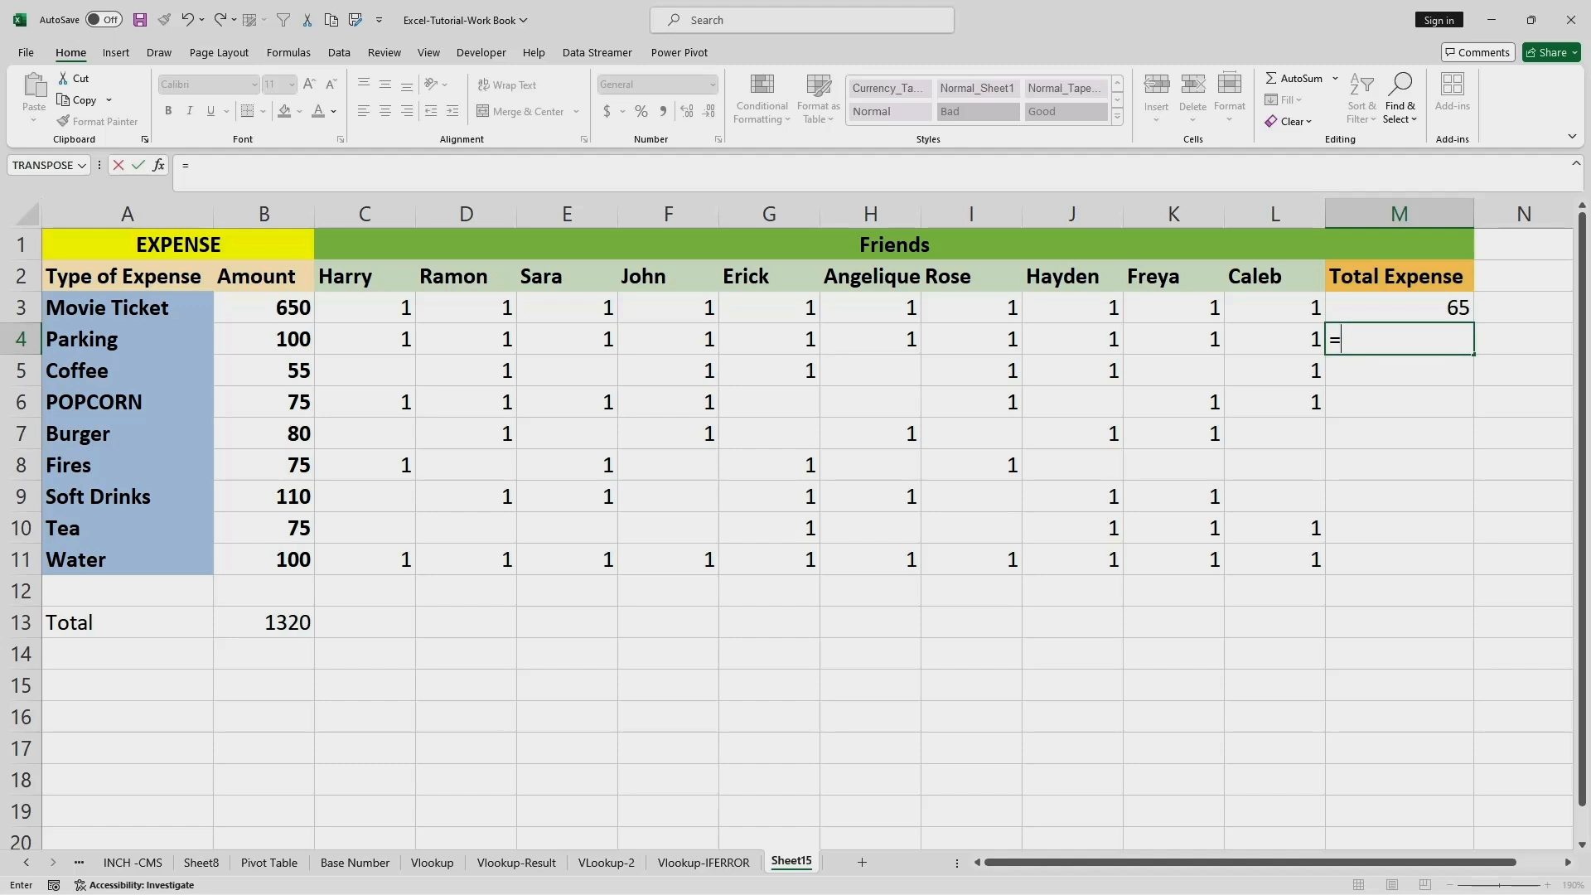
pyautogui.click(263, 339)
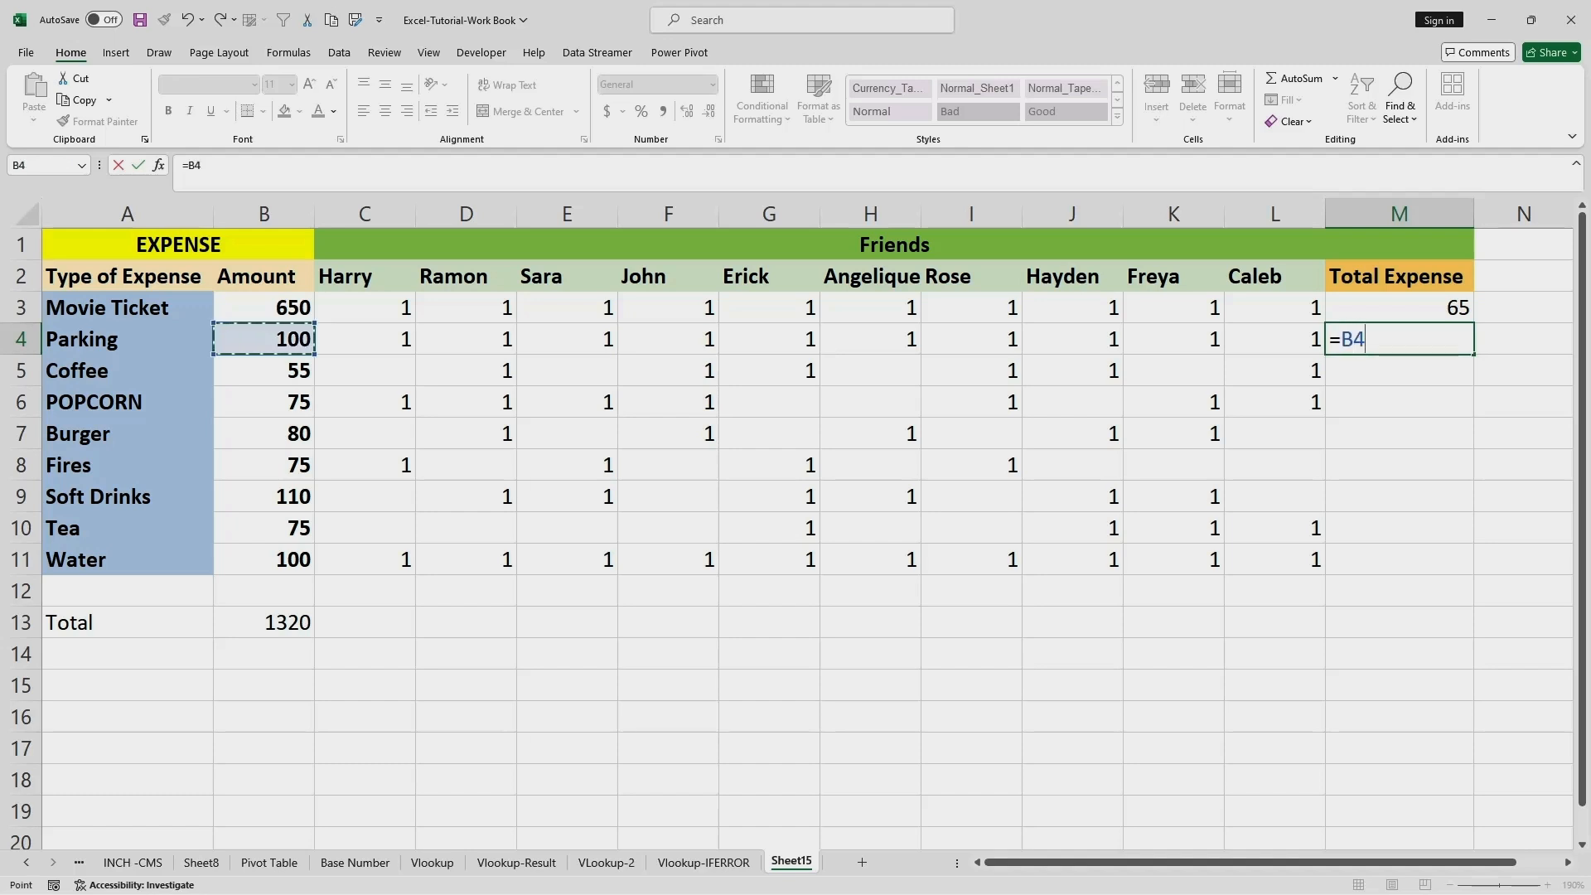
pyautogui.write('/SUM(')
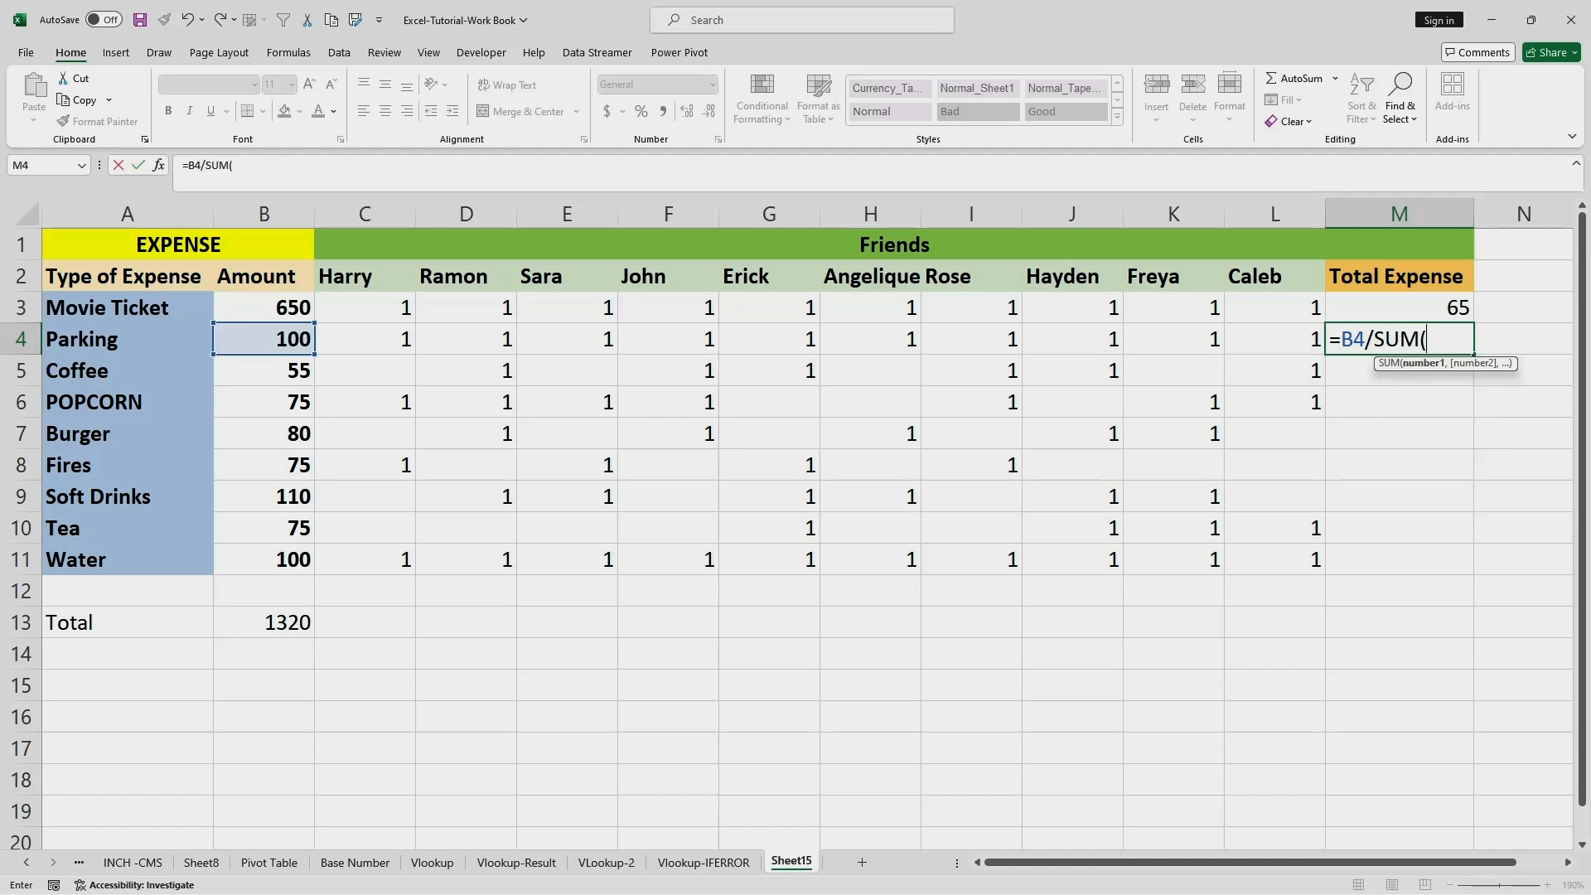
pyautogui.moveTo(365, 339); pyautogui.dragTo(1292, 339)
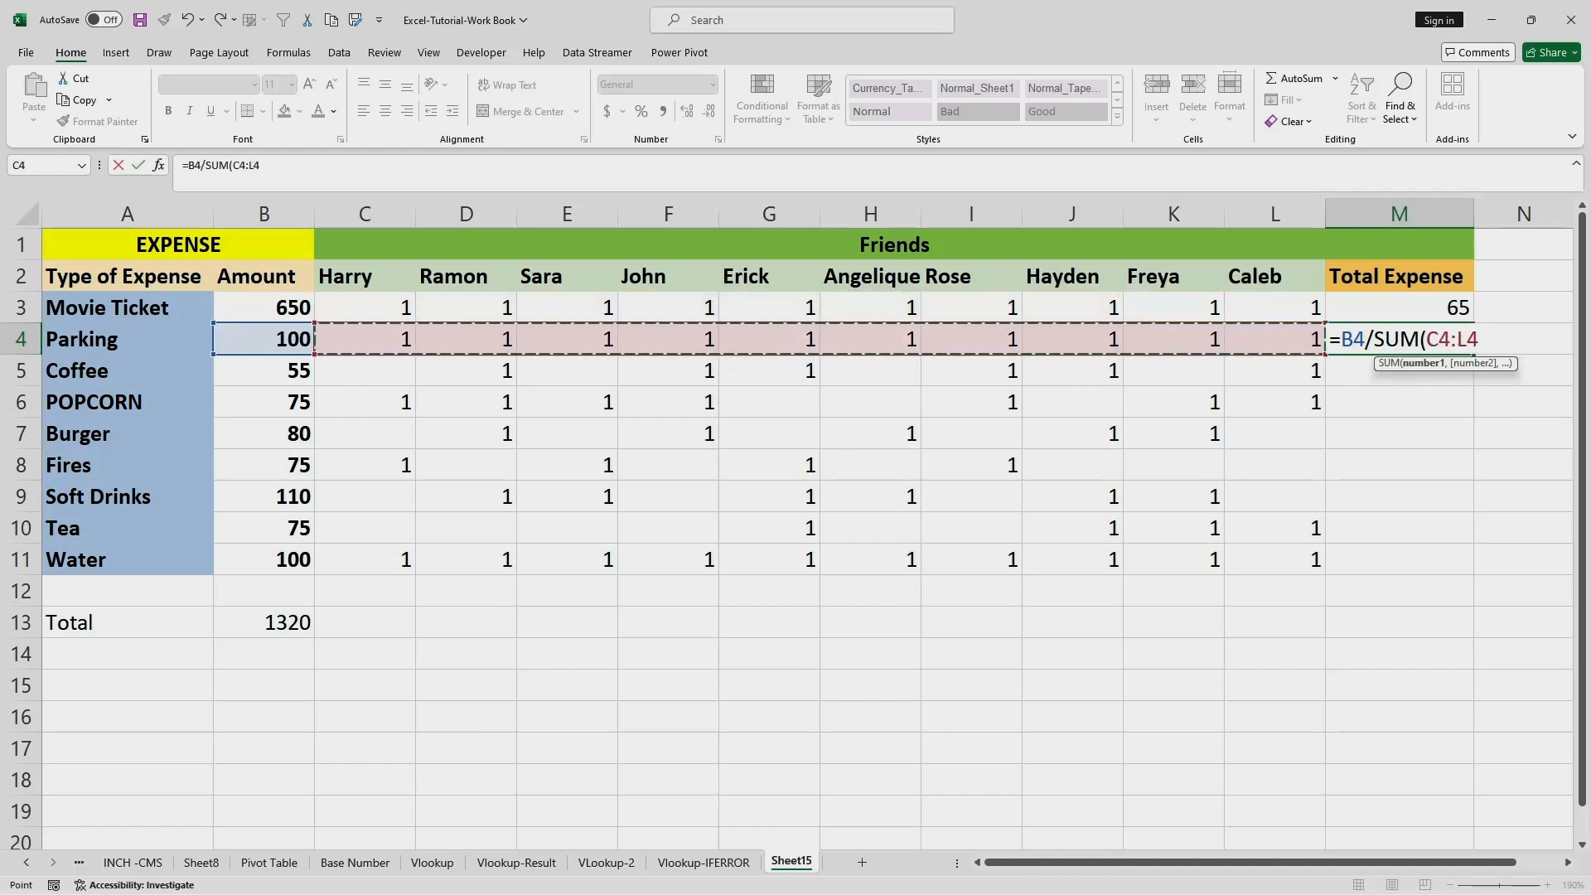
pyautogui.click(264, 166)
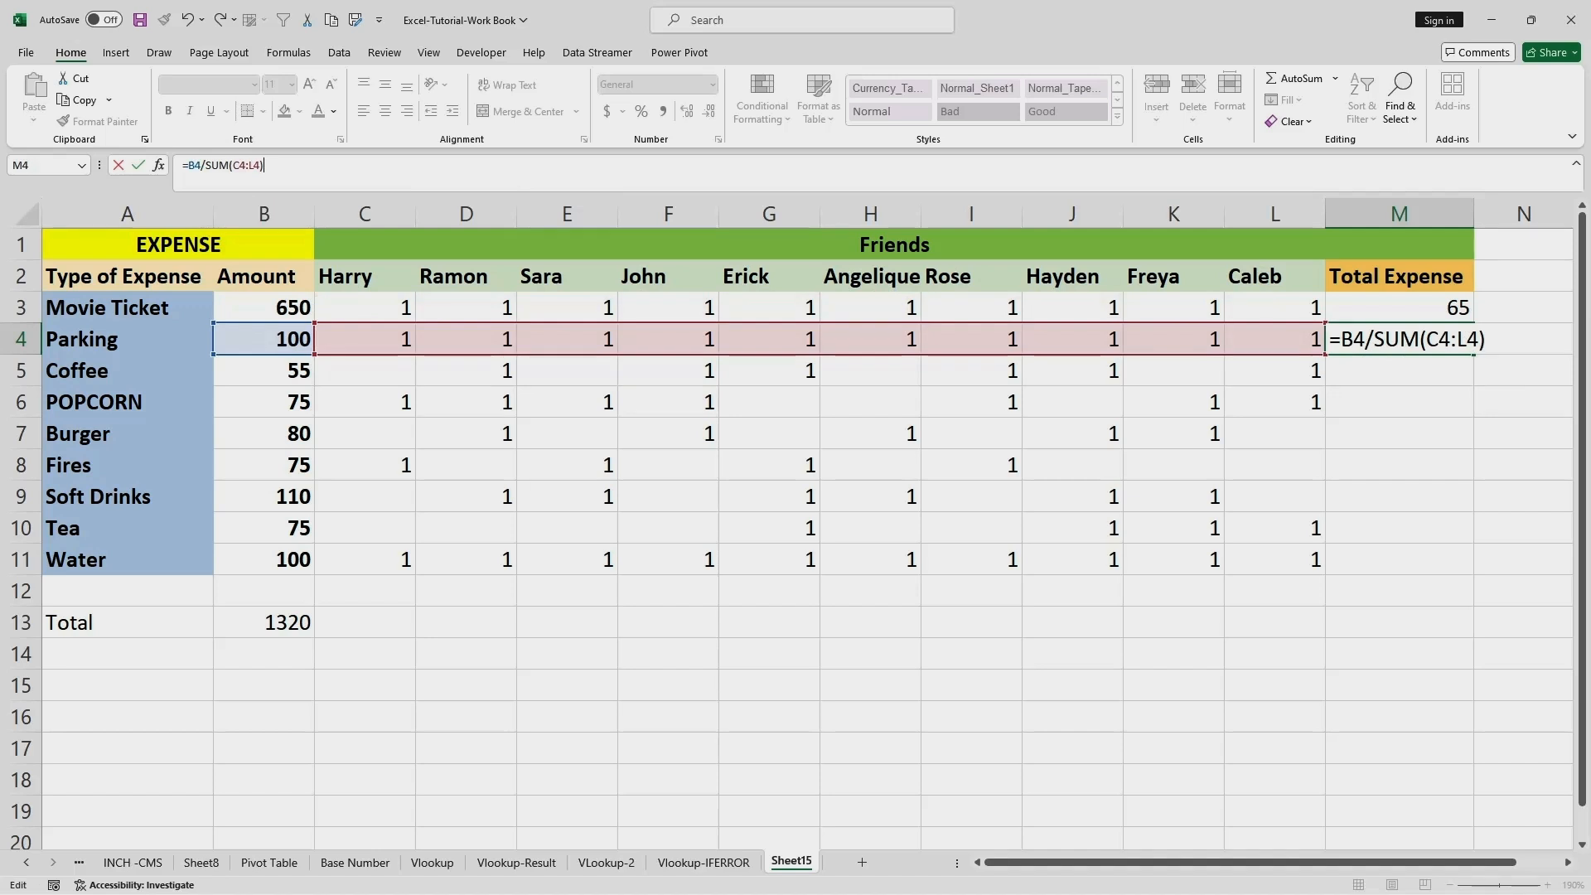
pyautogui.press('Return')
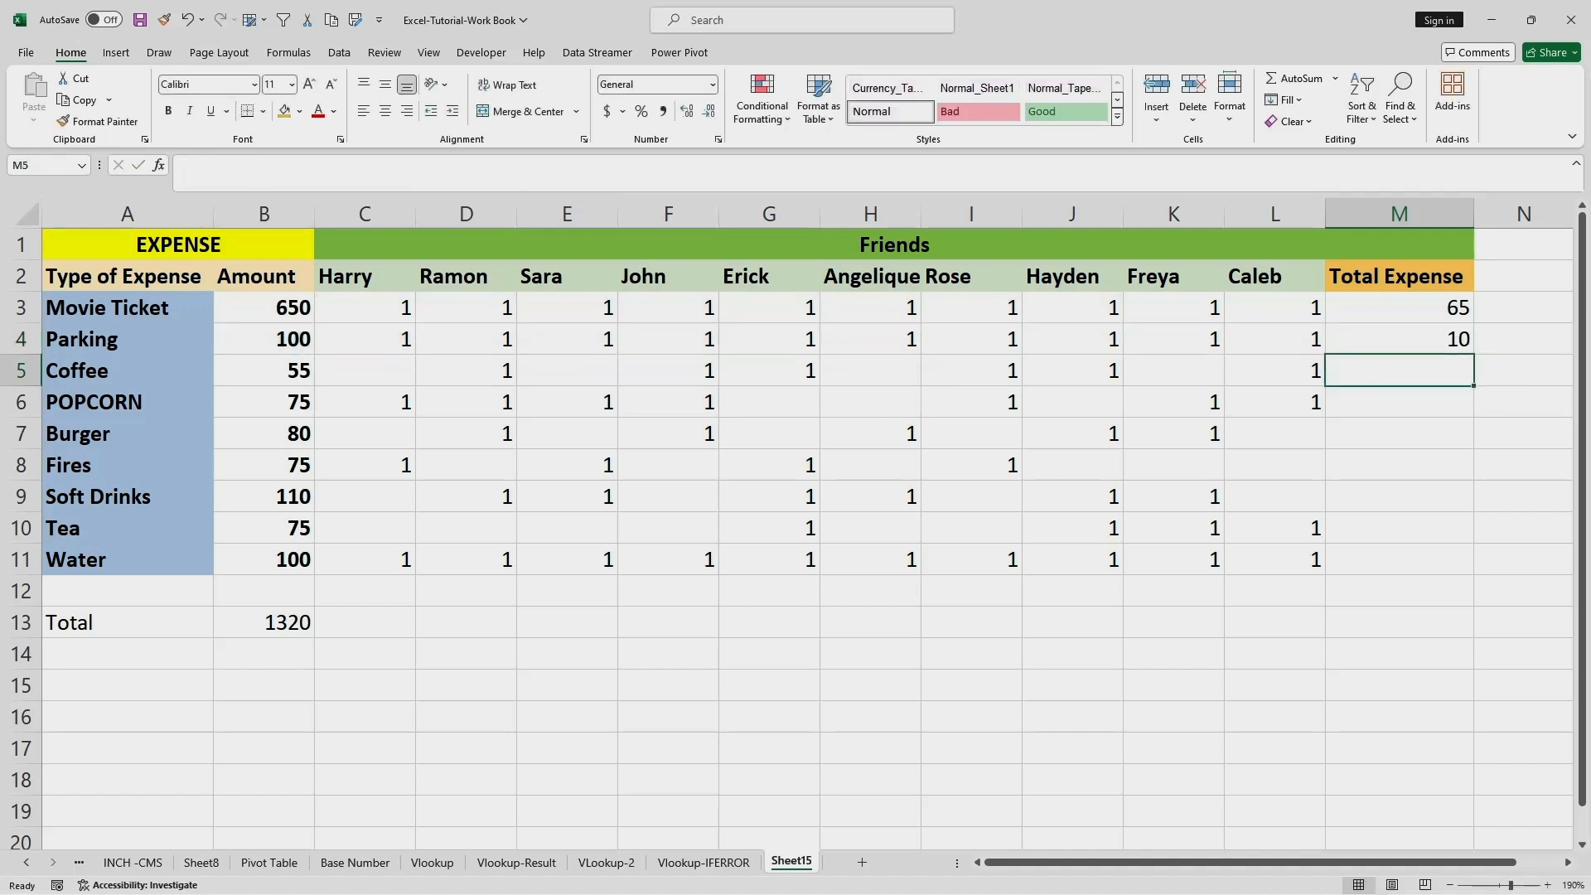
# Fill the Parking share formula from M4 down through M11 for the remaining expense rows.
pyautogui.press('Up')
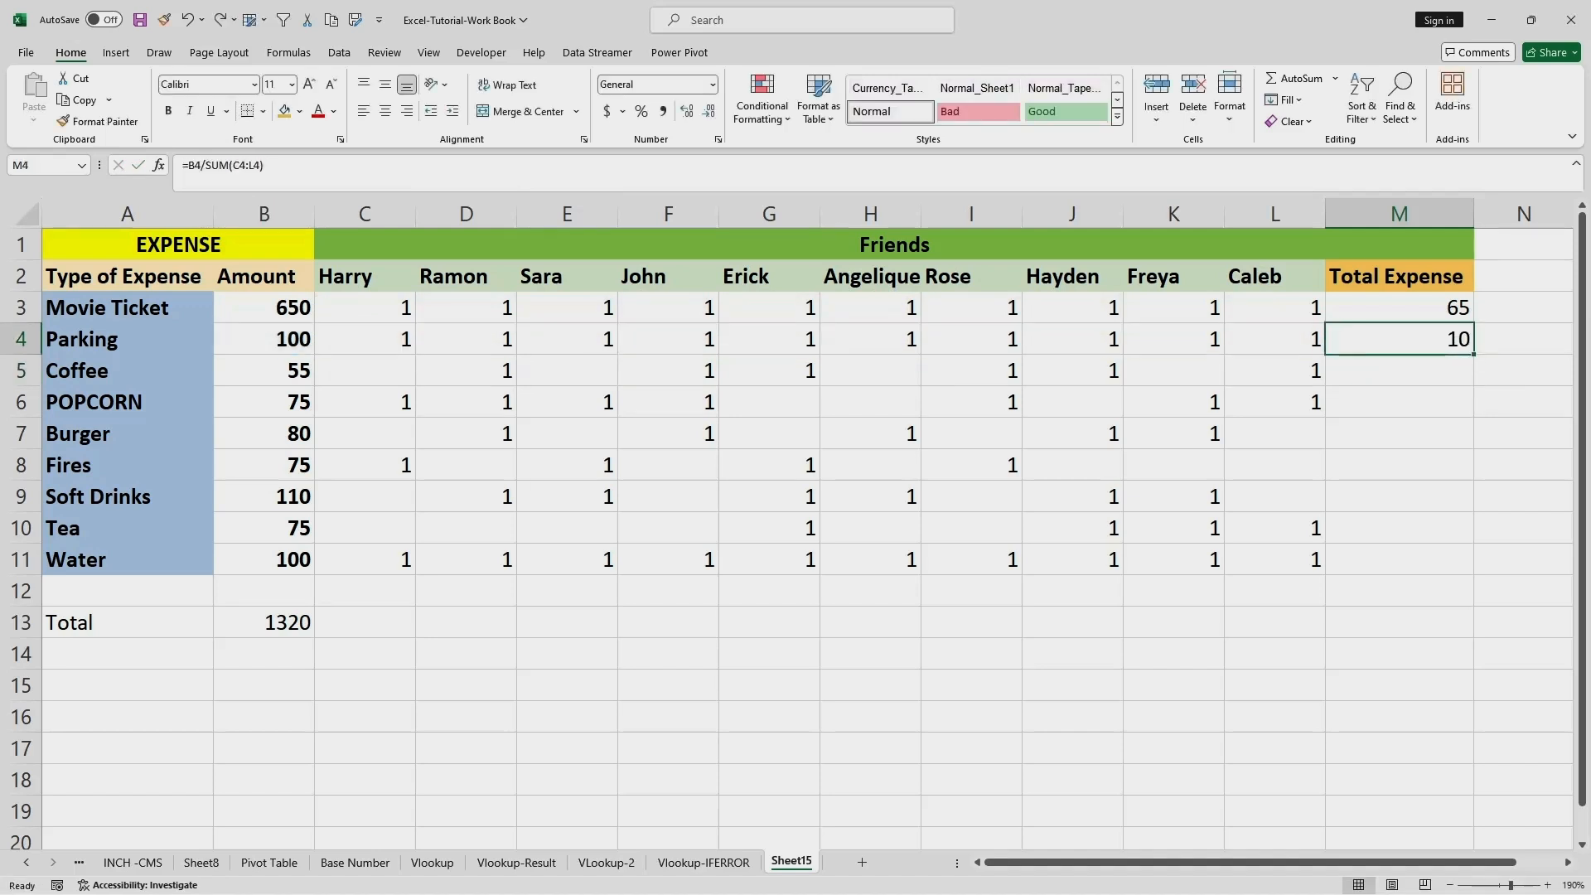
pyautogui.moveTo(1473, 354); pyautogui.dragTo(1474, 573)
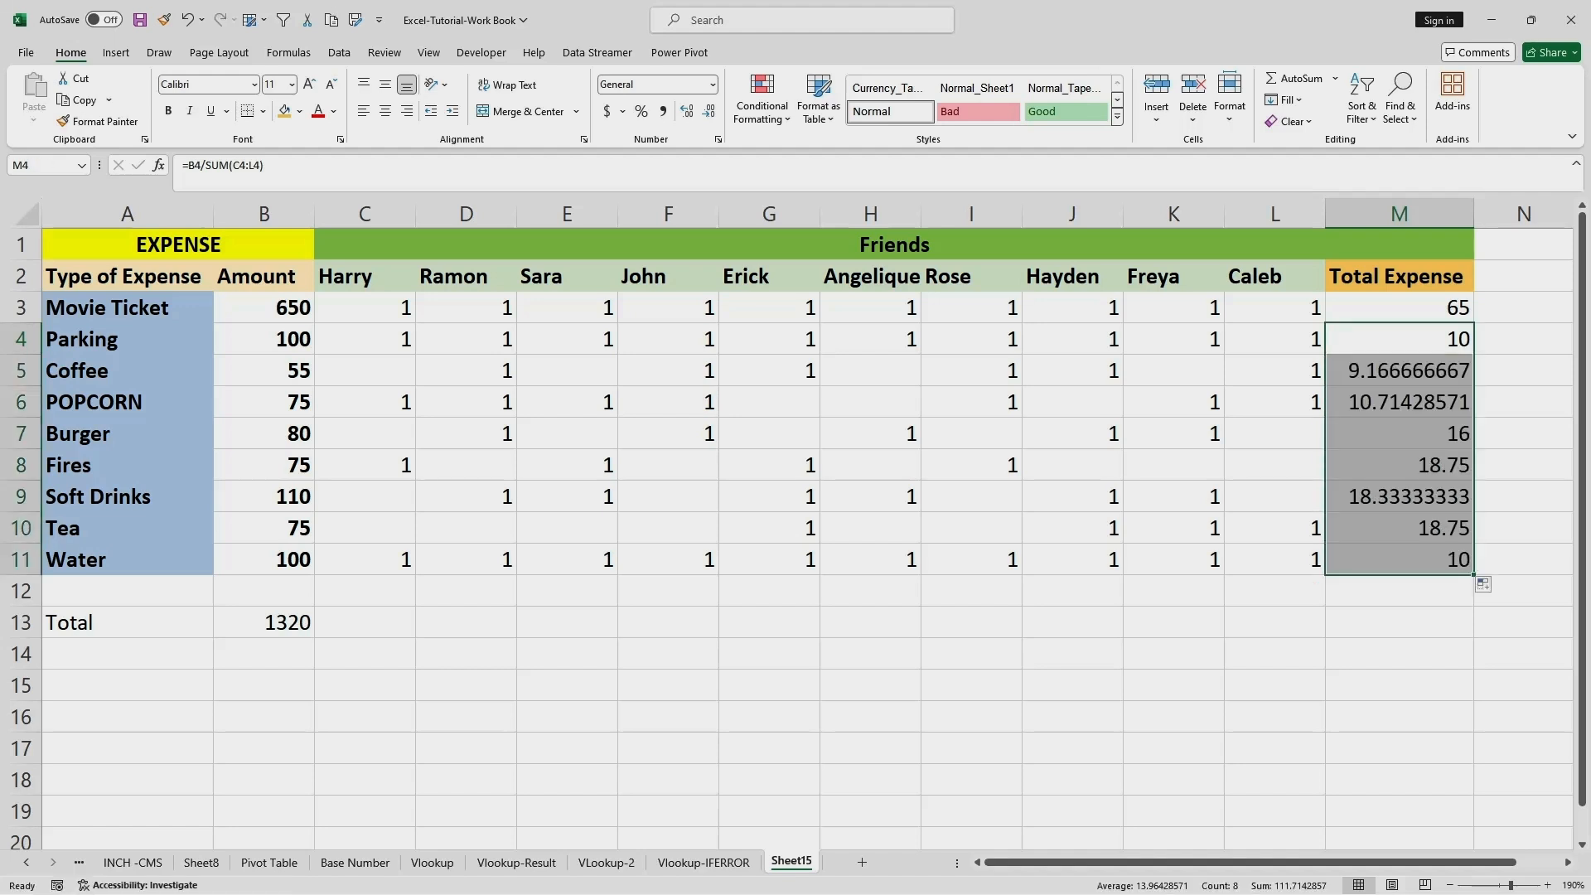
pyautogui.click(1399, 559)
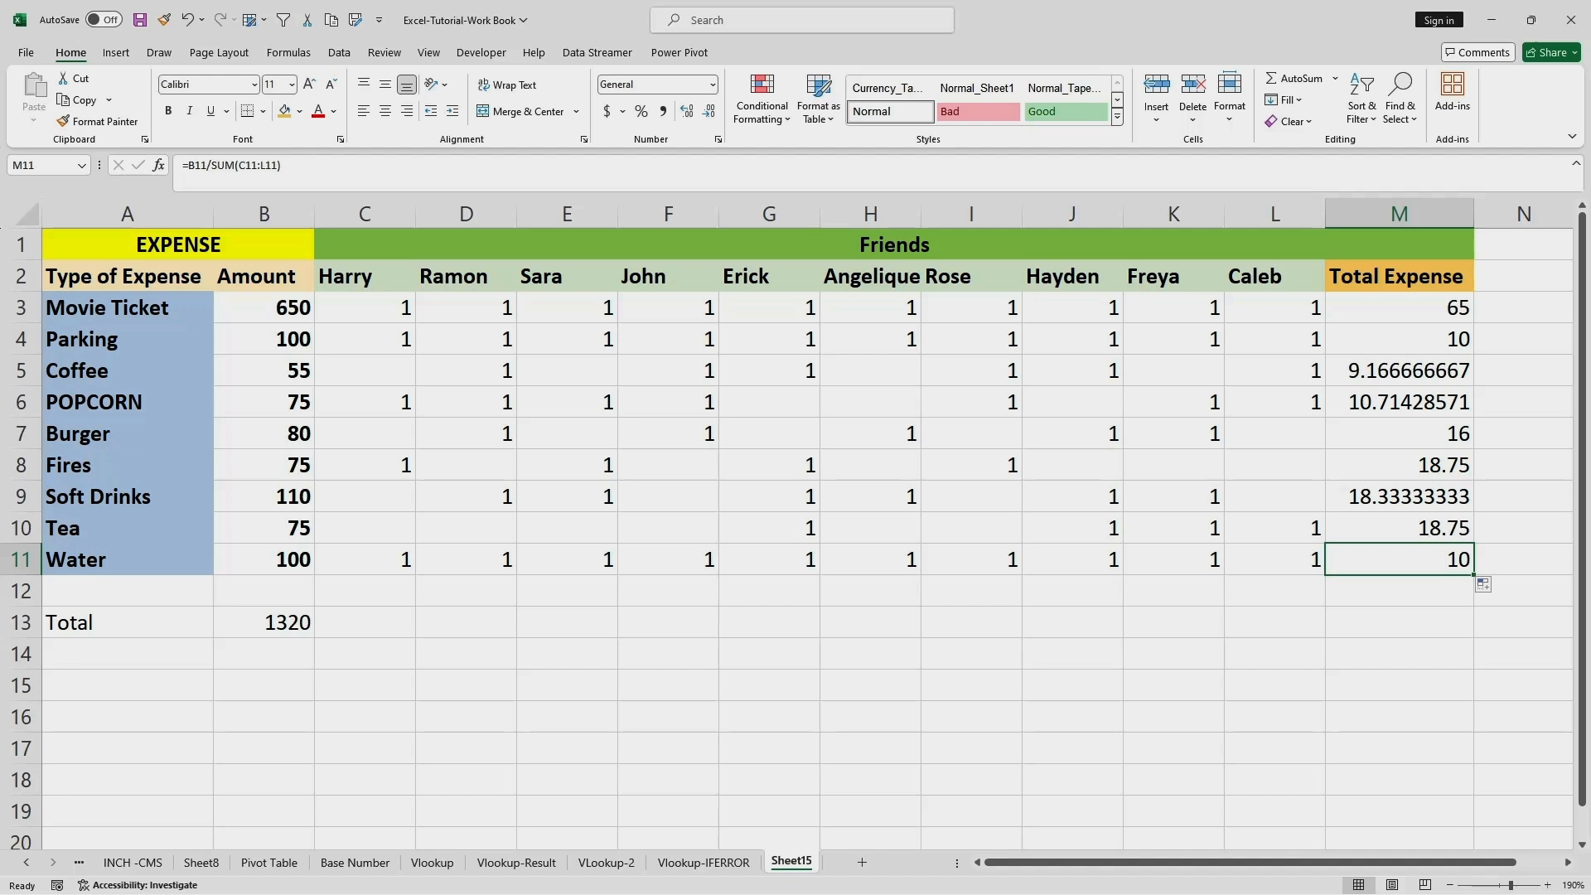
# Examine the friends' marks in the expense rows against the per-person share formulas in the Total Expense column.
pyautogui.click(466, 370)
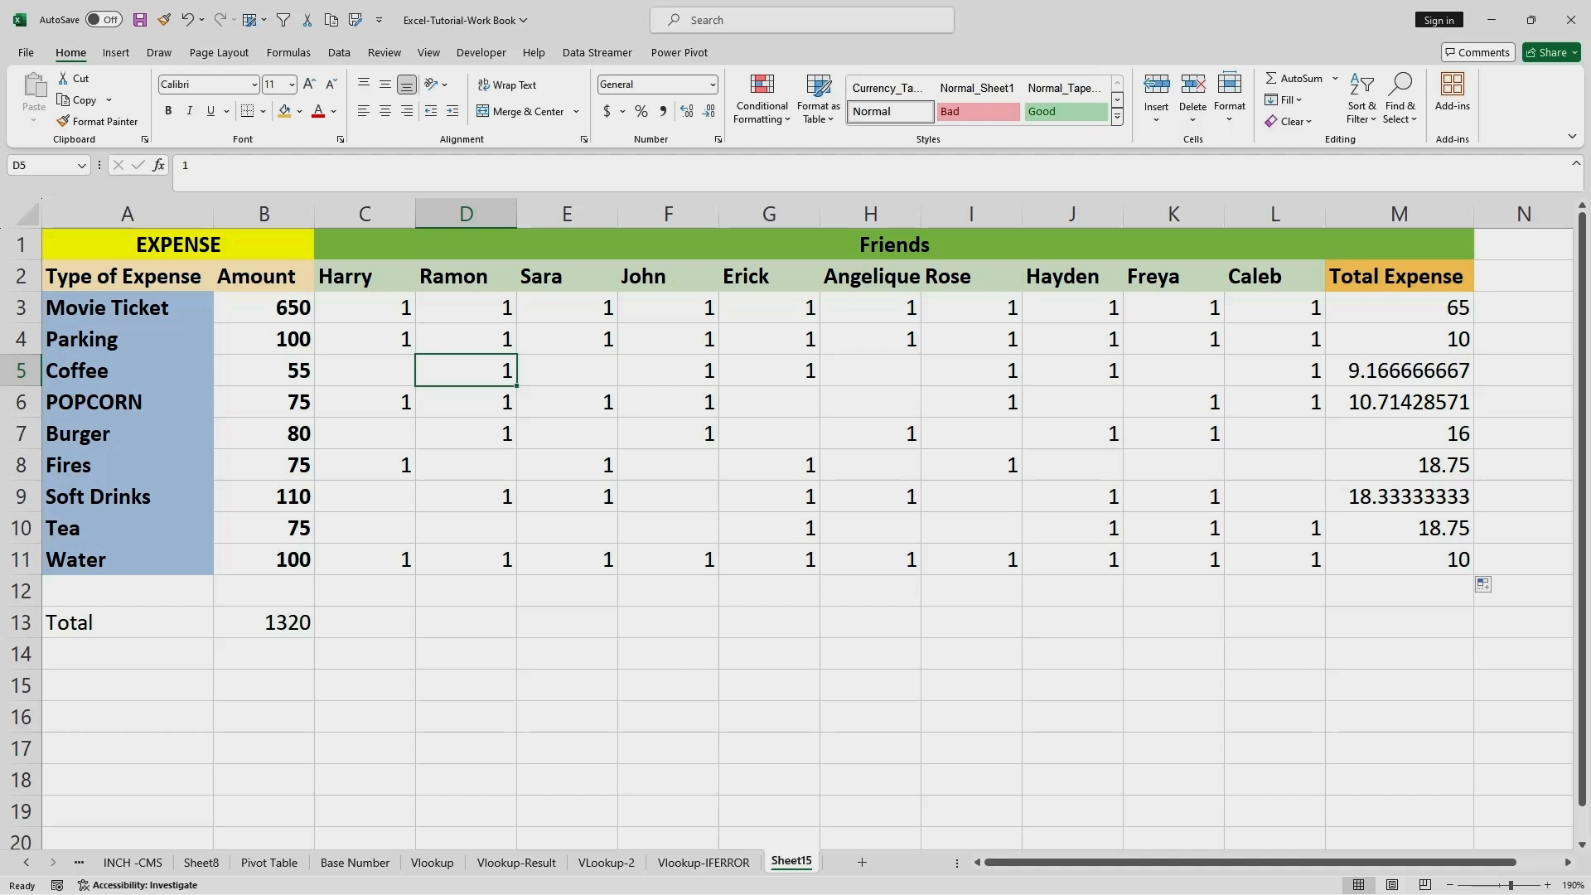
pyautogui.click(567, 402)
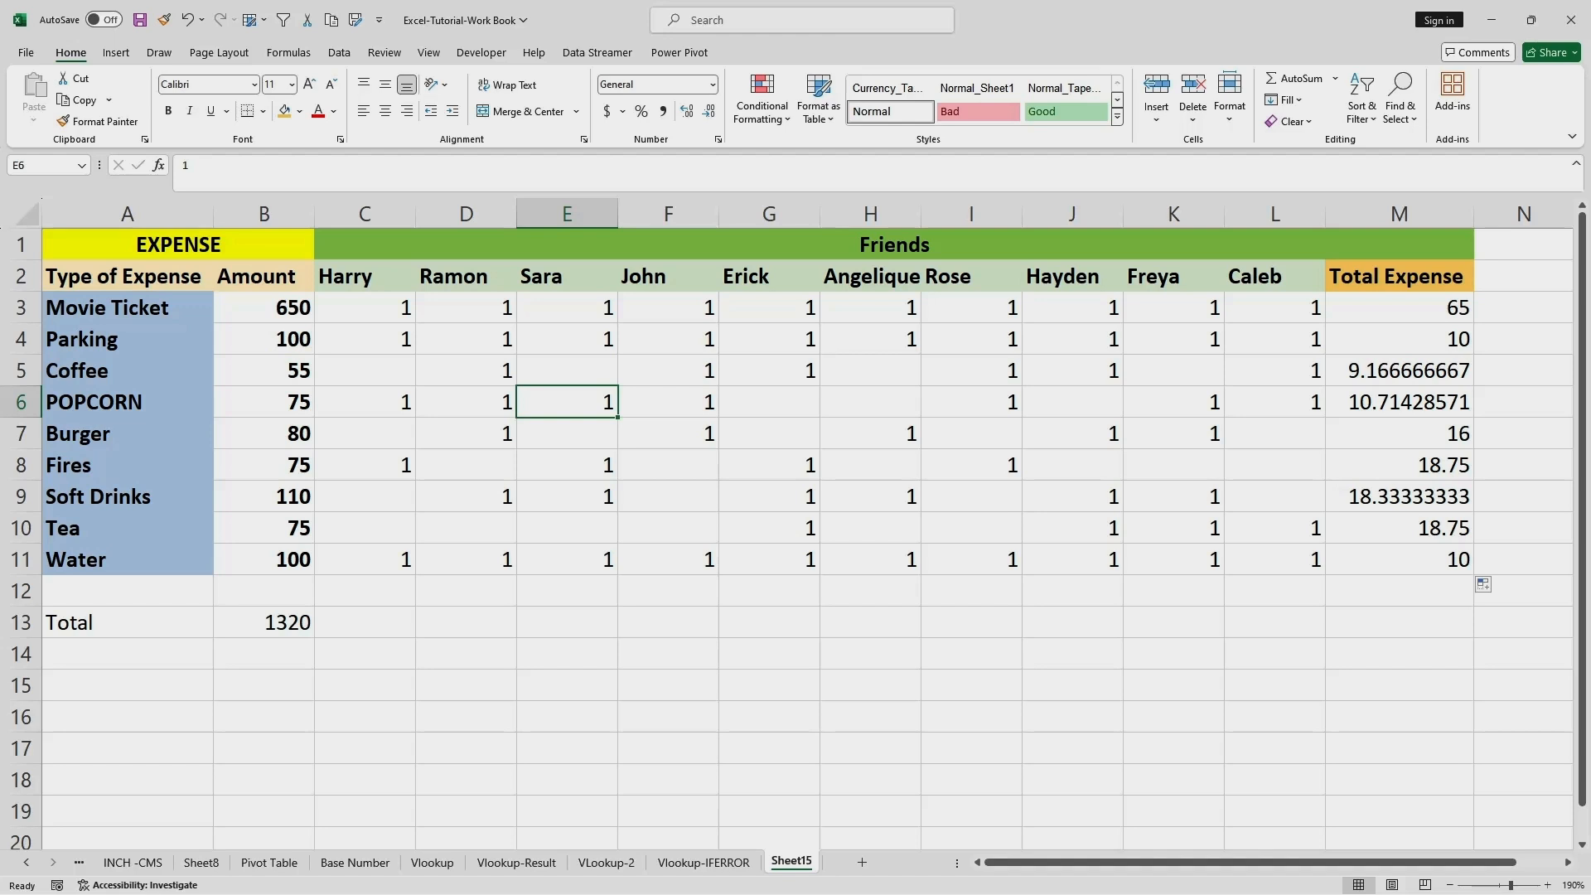
pyautogui.moveTo(365, 308); pyautogui.dragTo(1274, 308)
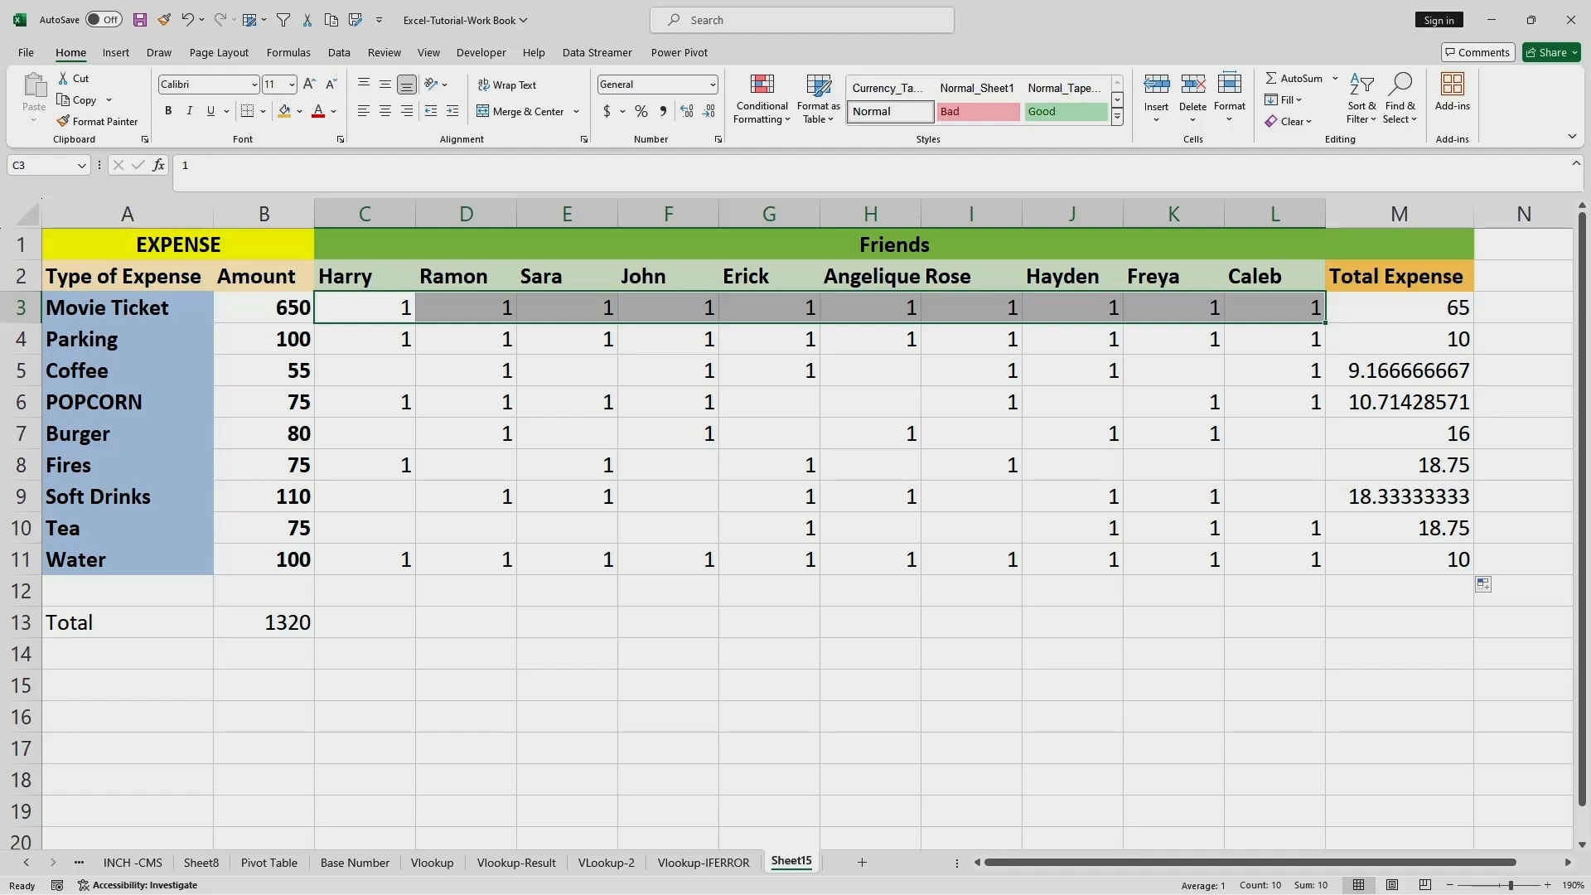
pyautogui.click(1399, 308)
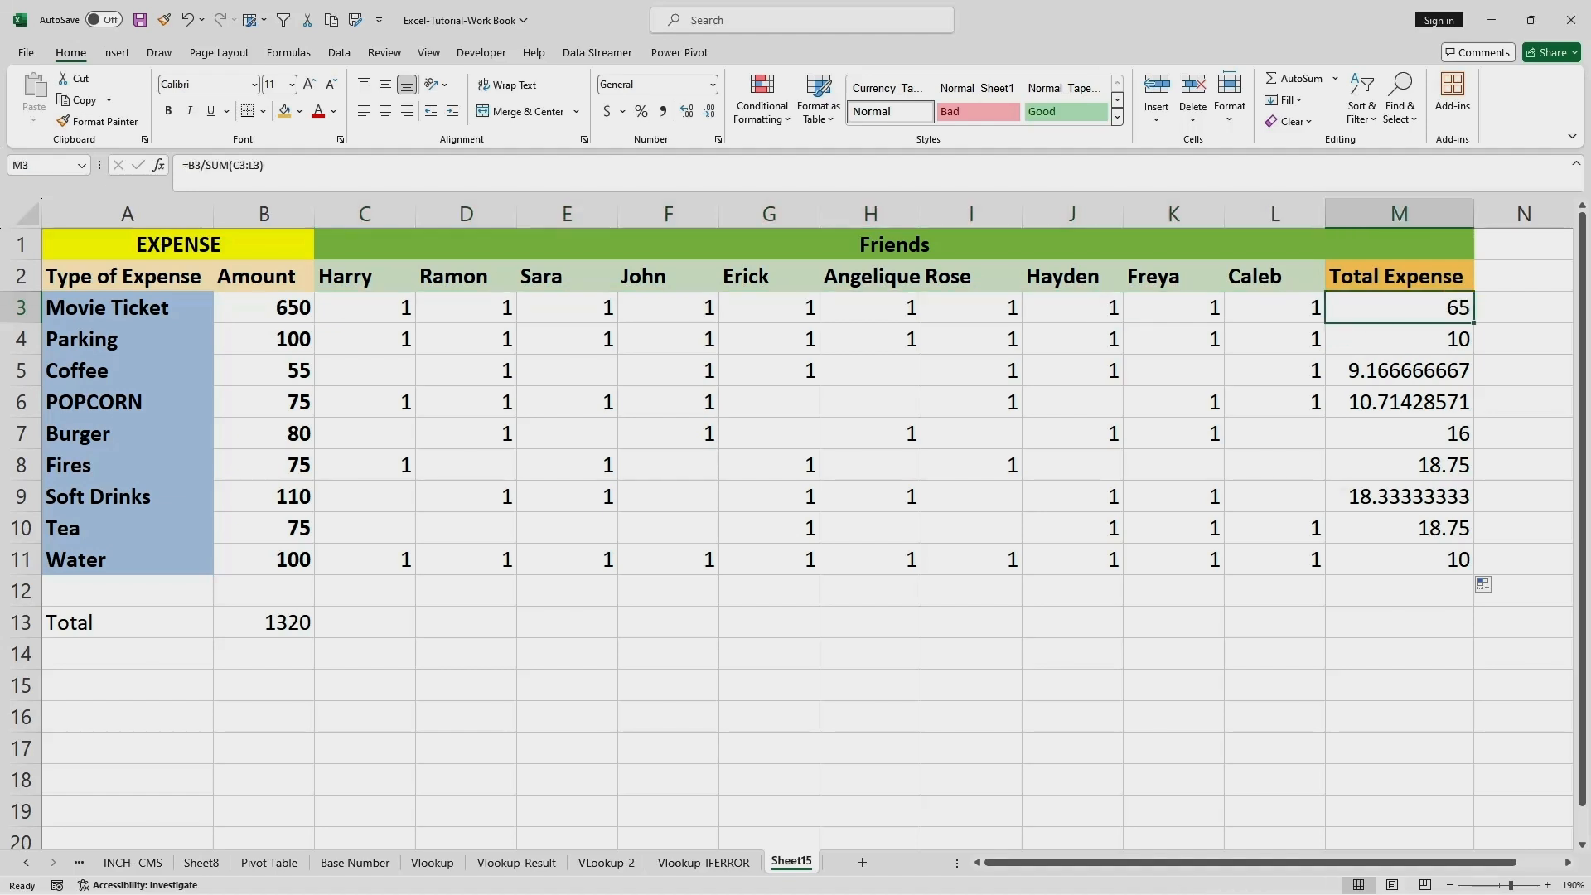
pyautogui.click(364, 339)
pyautogui.click(1399, 339)
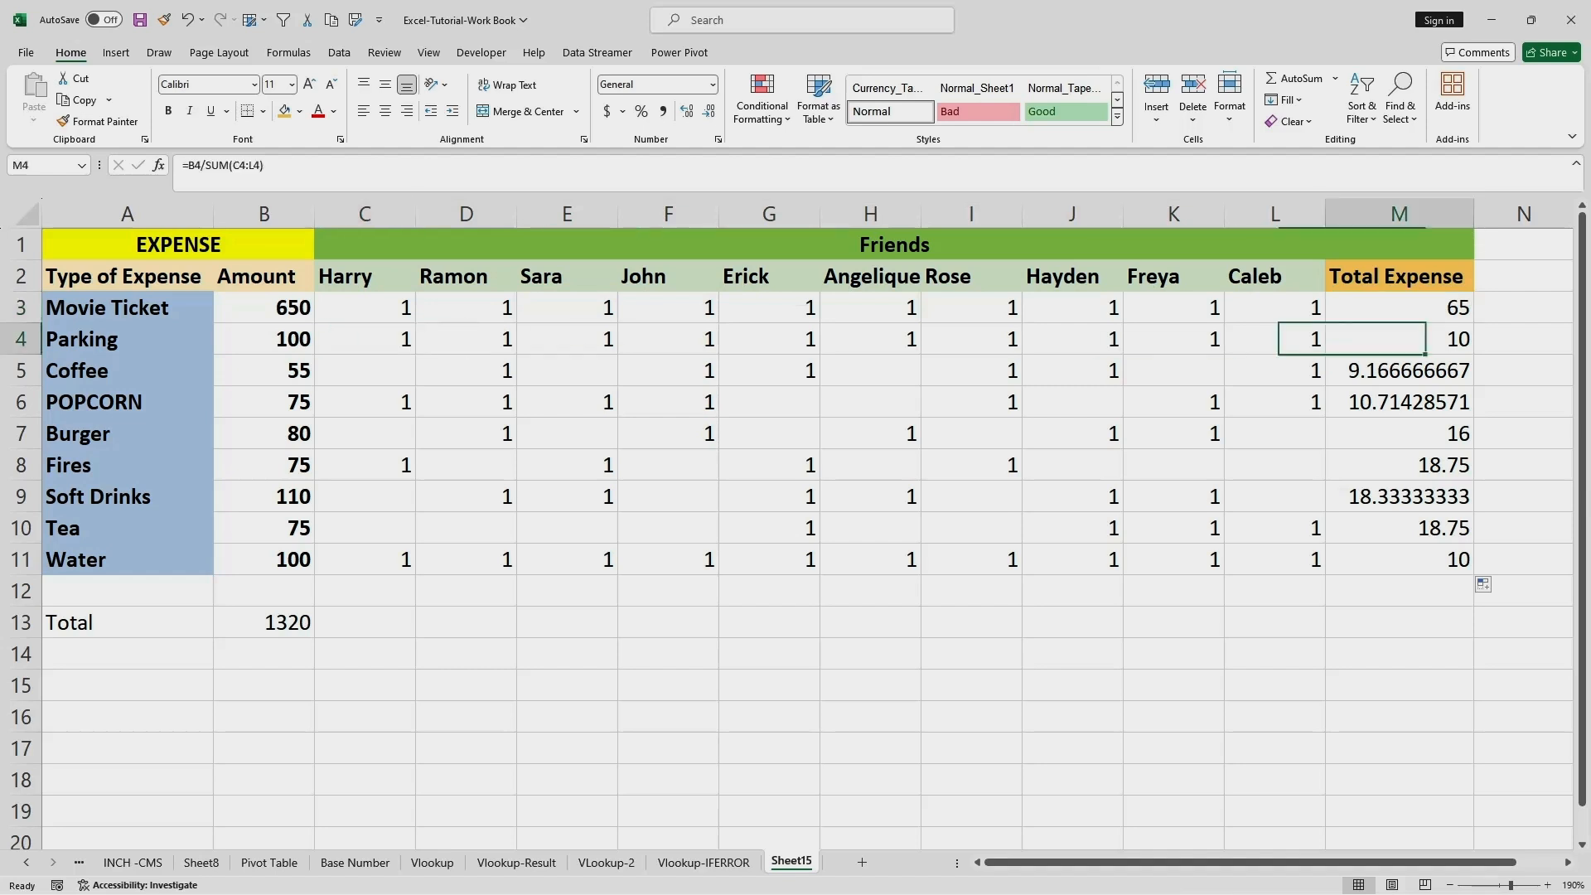
pyautogui.moveTo(364, 559); pyautogui.dragTo(1276, 560)
pyautogui.click(1399, 560)
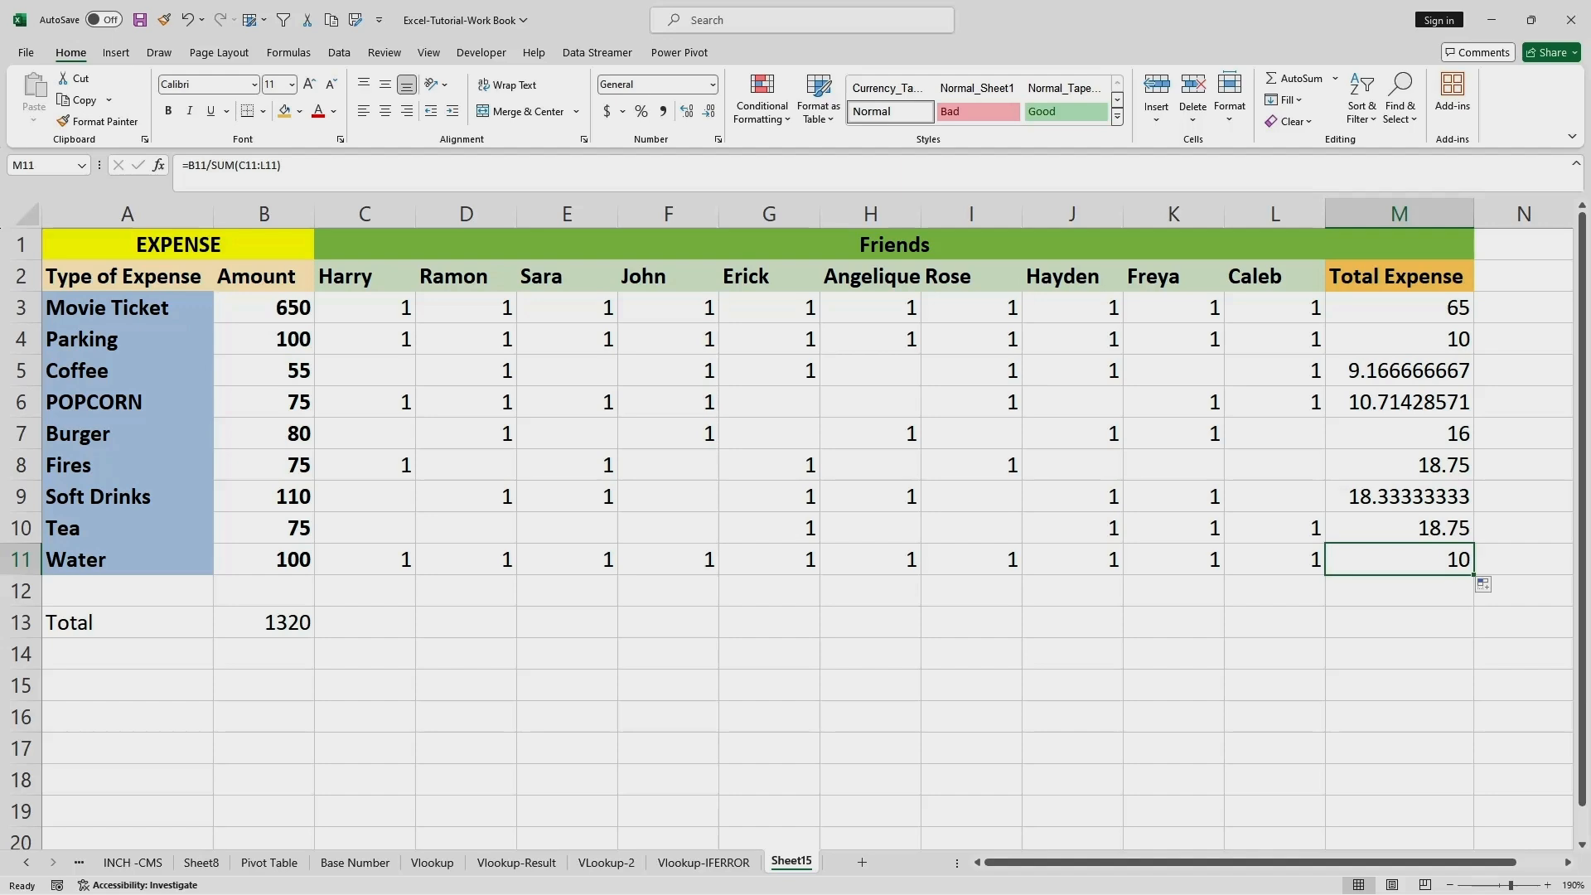
pyautogui.scroll(-3, 796, 538)
pyautogui.scroll(3, 796, 539)
pyautogui.scroll(-1, 796, 538)
pyautogui.scroll(1, 795, 539)
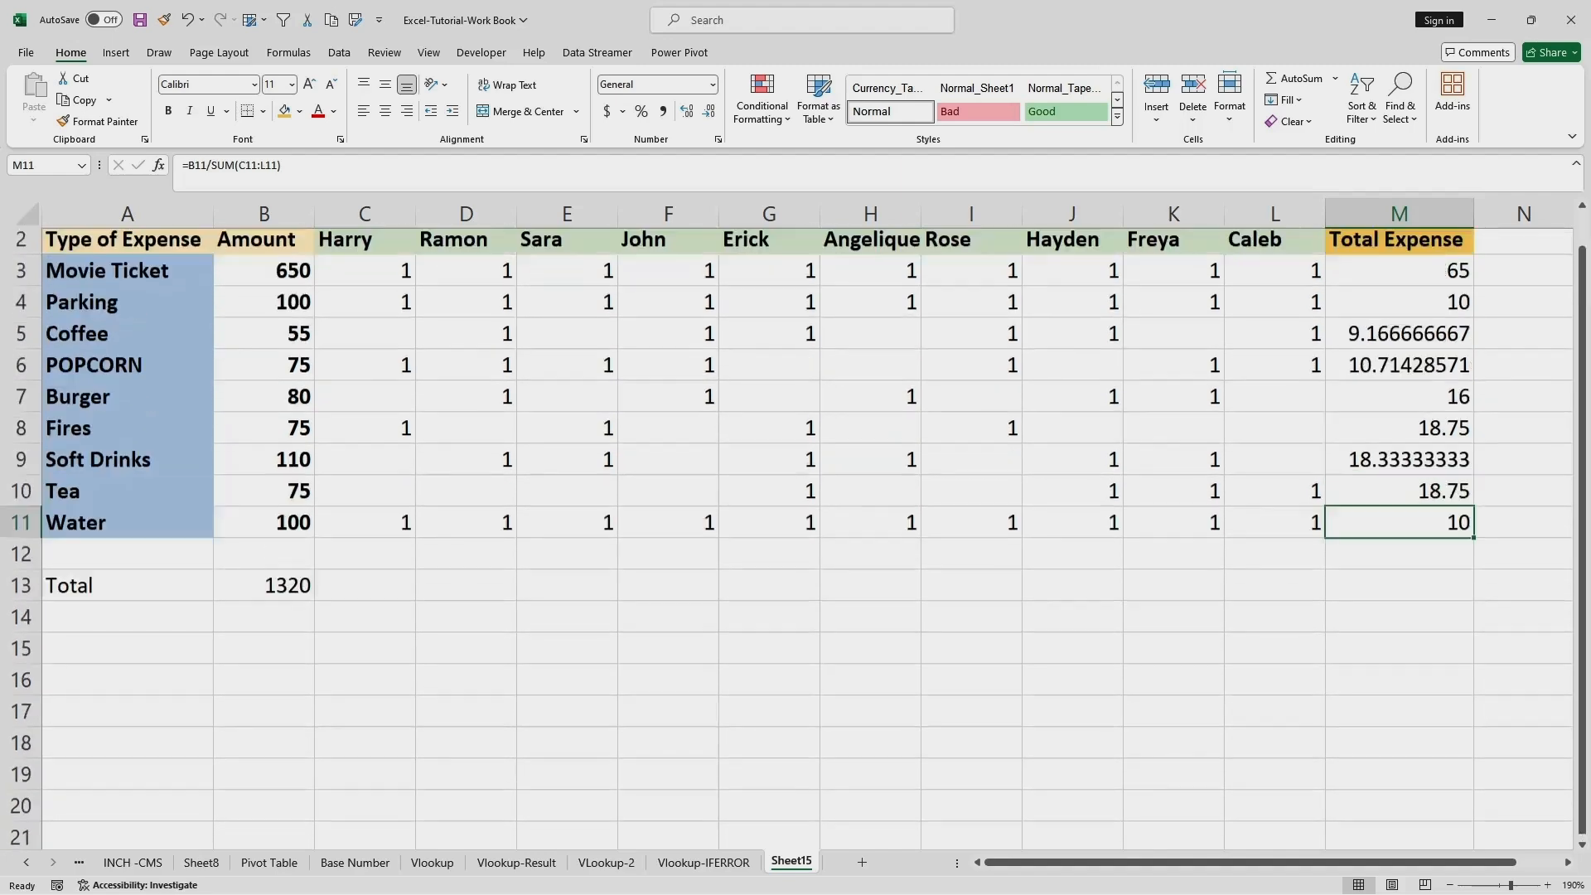
# Copy the friends' name headers C2:L2 and paste them below the expense table starting at B15.
pyautogui.click(365, 276)
pyautogui.moveTo(365, 276); pyautogui.dragTo(1275, 276)
pyautogui.hotkey('ctrl', 'c')
pyautogui.scroll(-3, 796, 538)
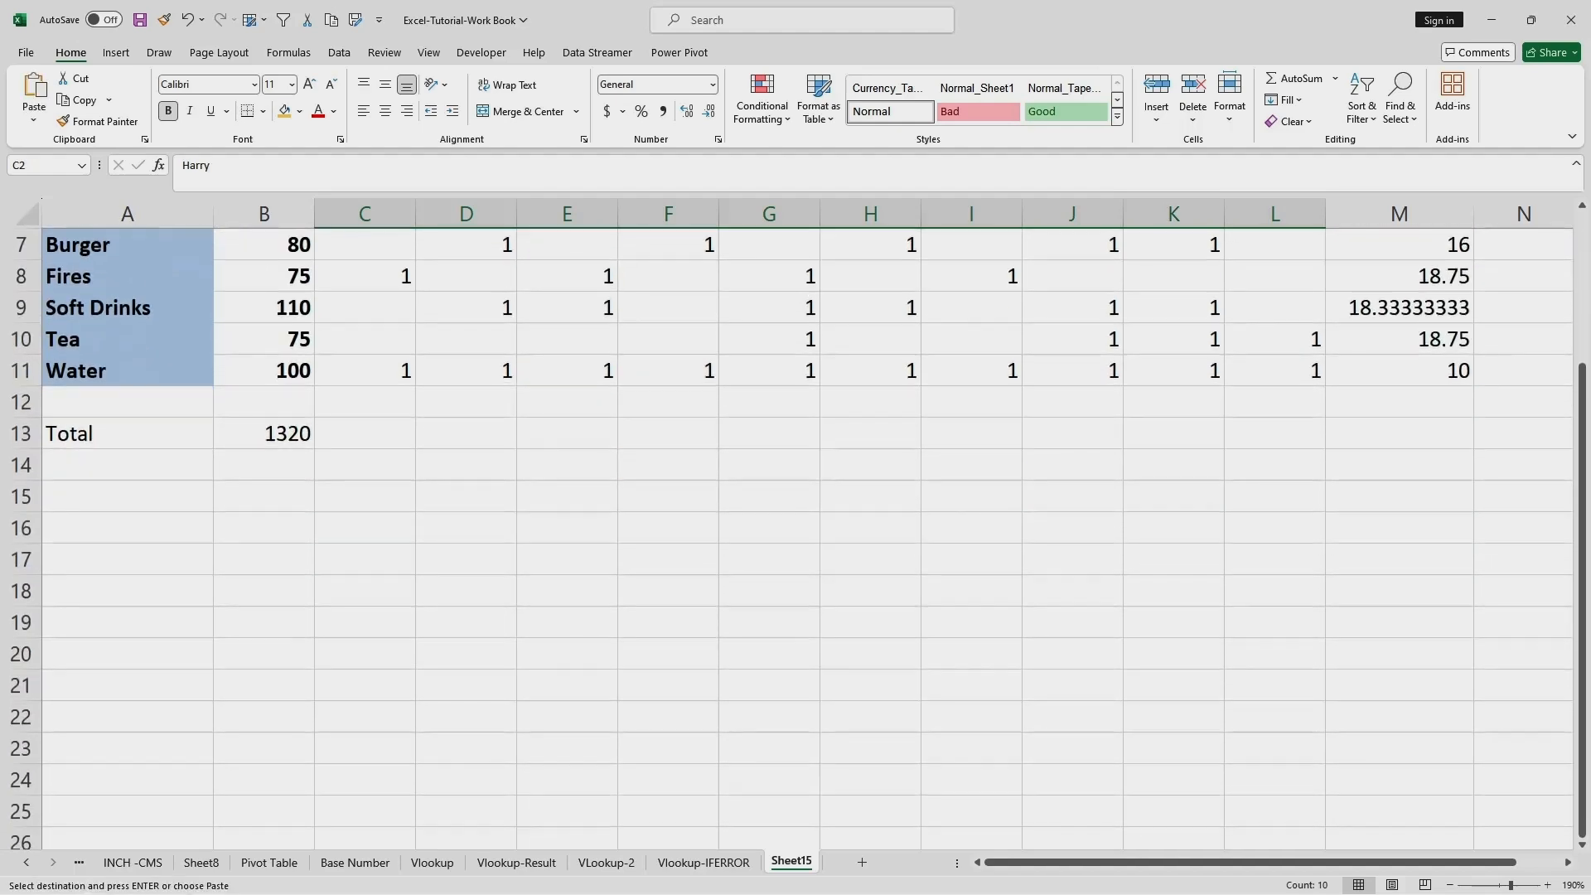
pyautogui.click(264, 402)
pyautogui.hotkey('ctrl', 'v')
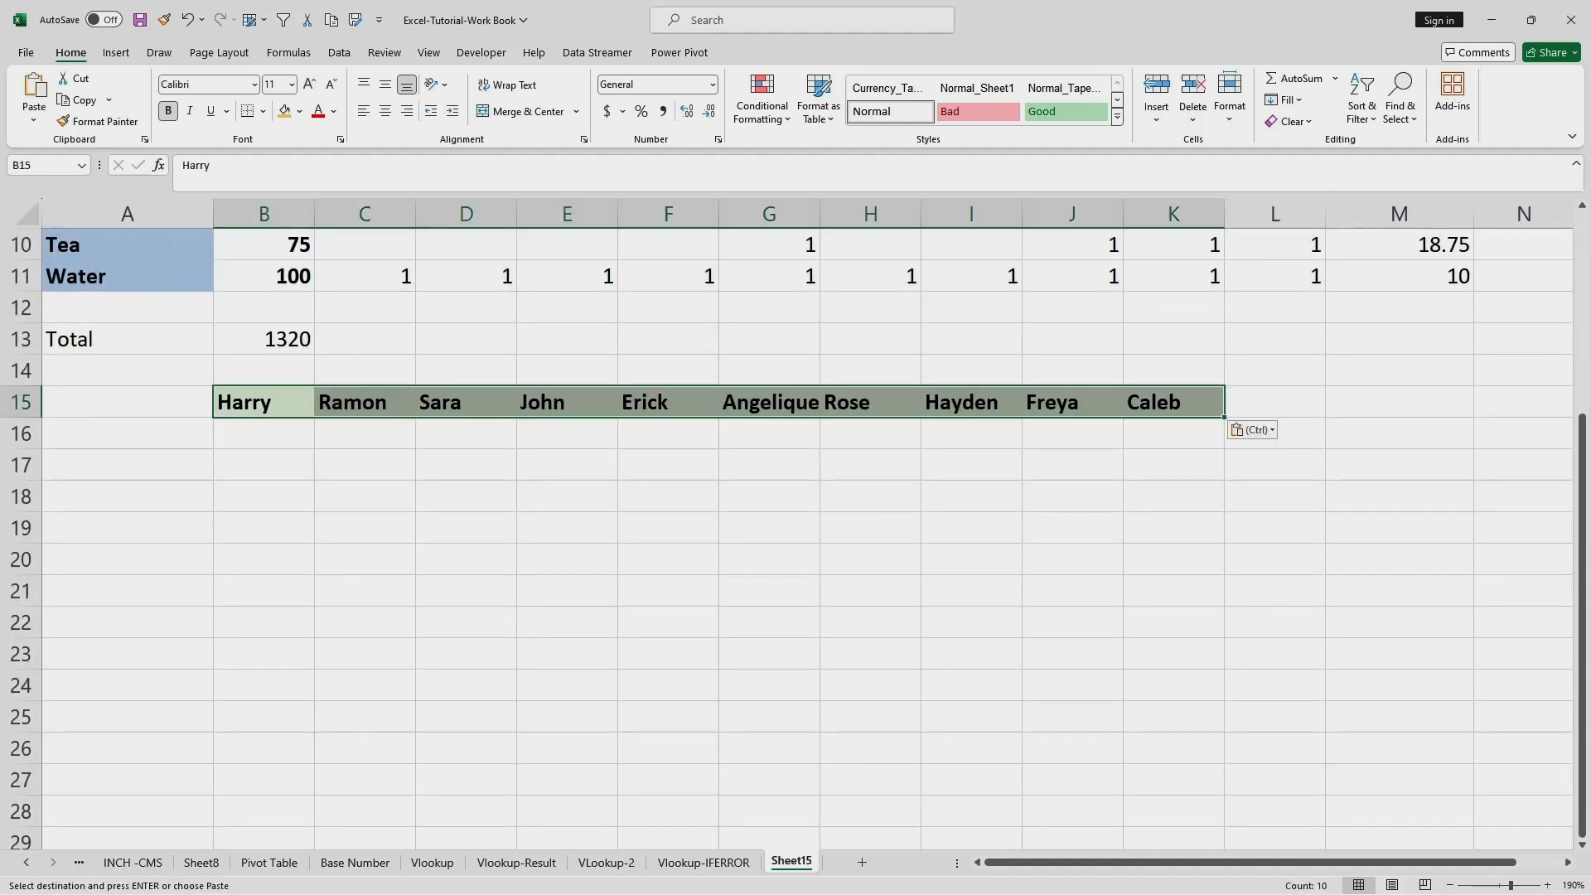
# Enter =TRANSPOSE(B15:K15) in B18 to list the friends' names vertically below the pasted header row.
pyautogui.click(466, 528)
pyautogui.doubleClick(264, 497)
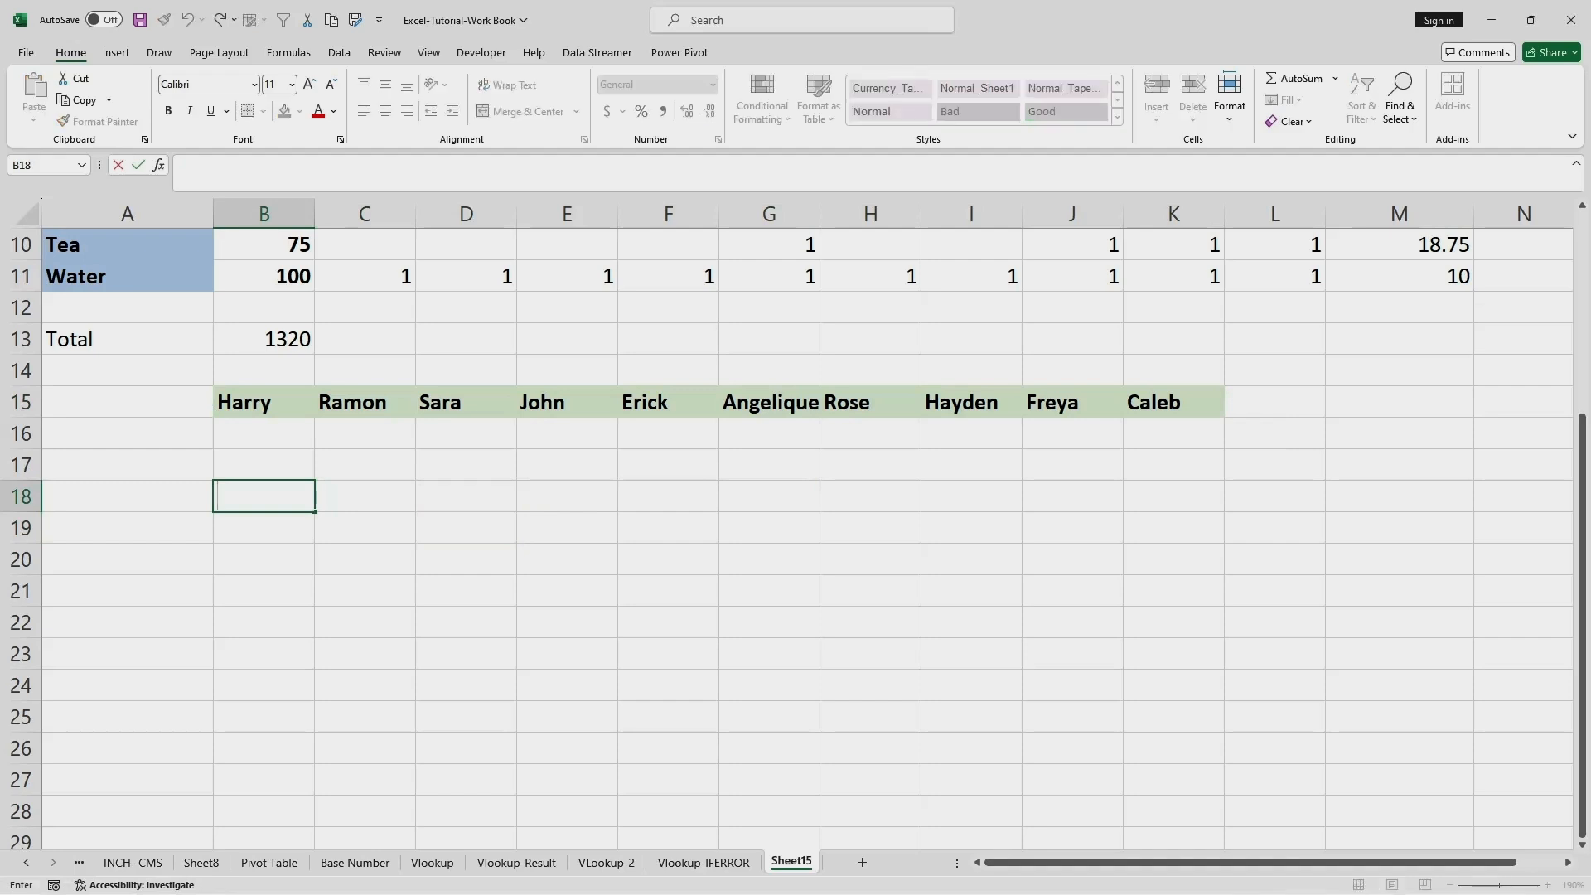
pyautogui.write('=Tra')
pyautogui.press('Tab')
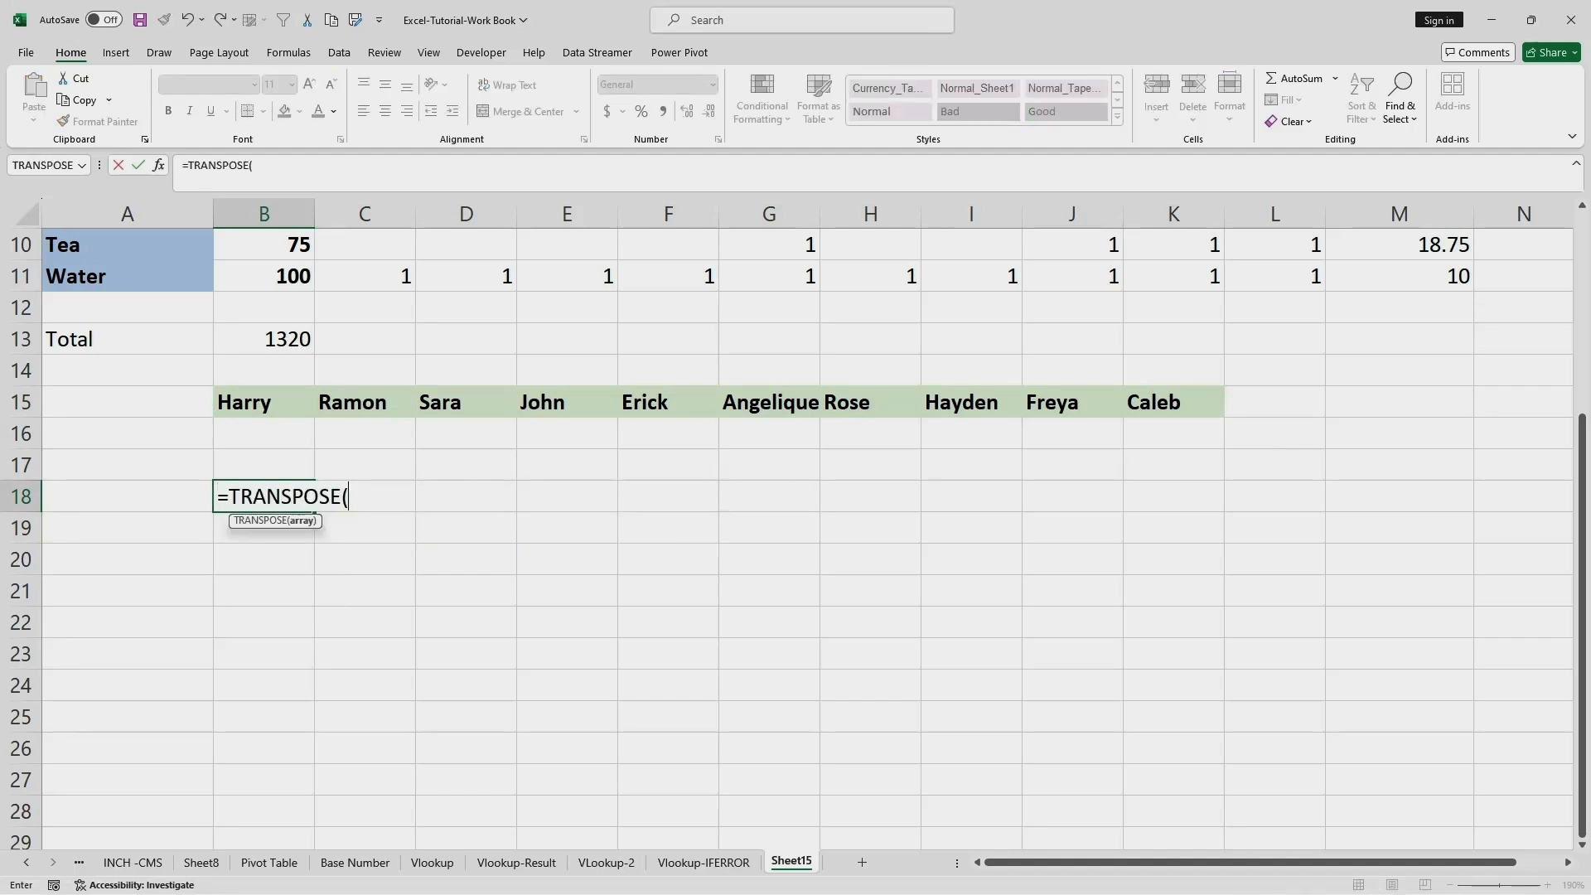
pyautogui.moveTo(264, 402); pyautogui.dragTo(1194, 404)
pyautogui.click(300, 165)
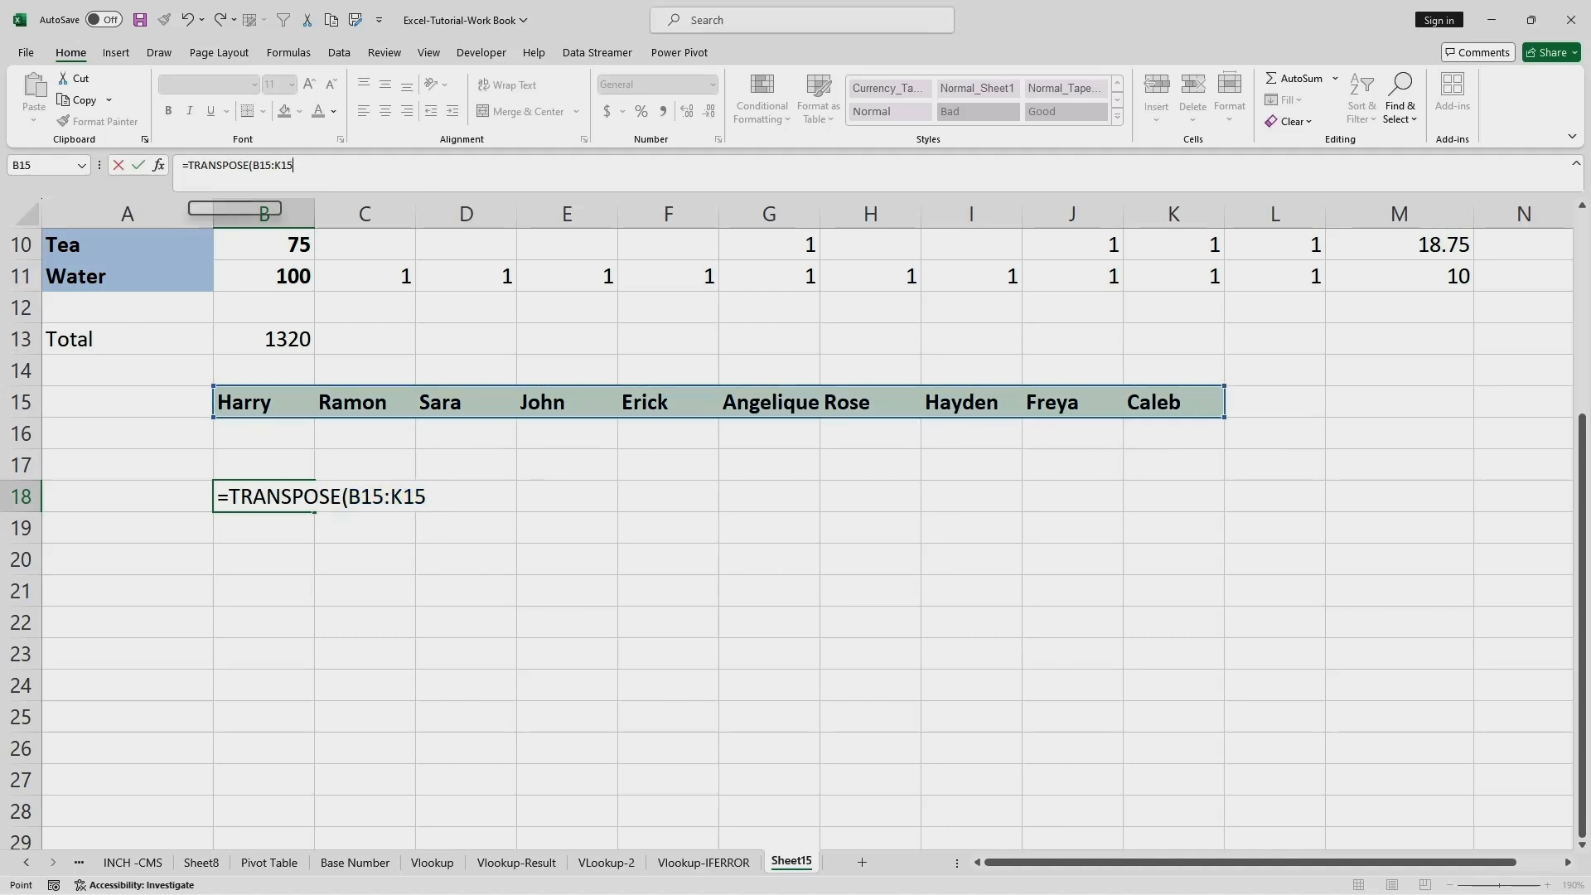
pyautogui.write(')')
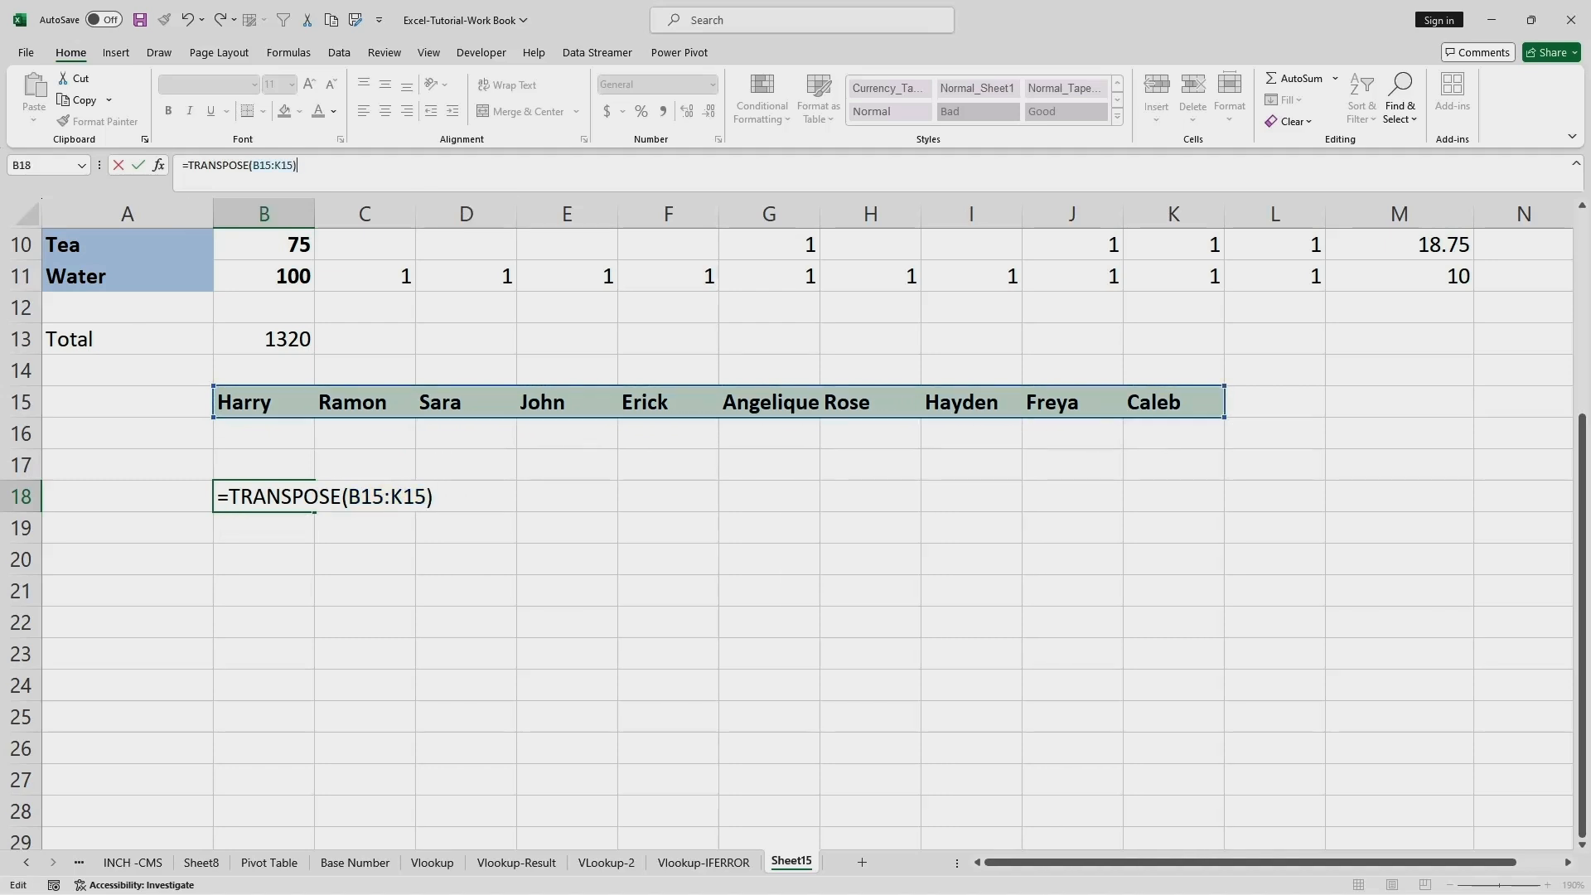
pyautogui.press('Return')
pyautogui.click(567, 559)
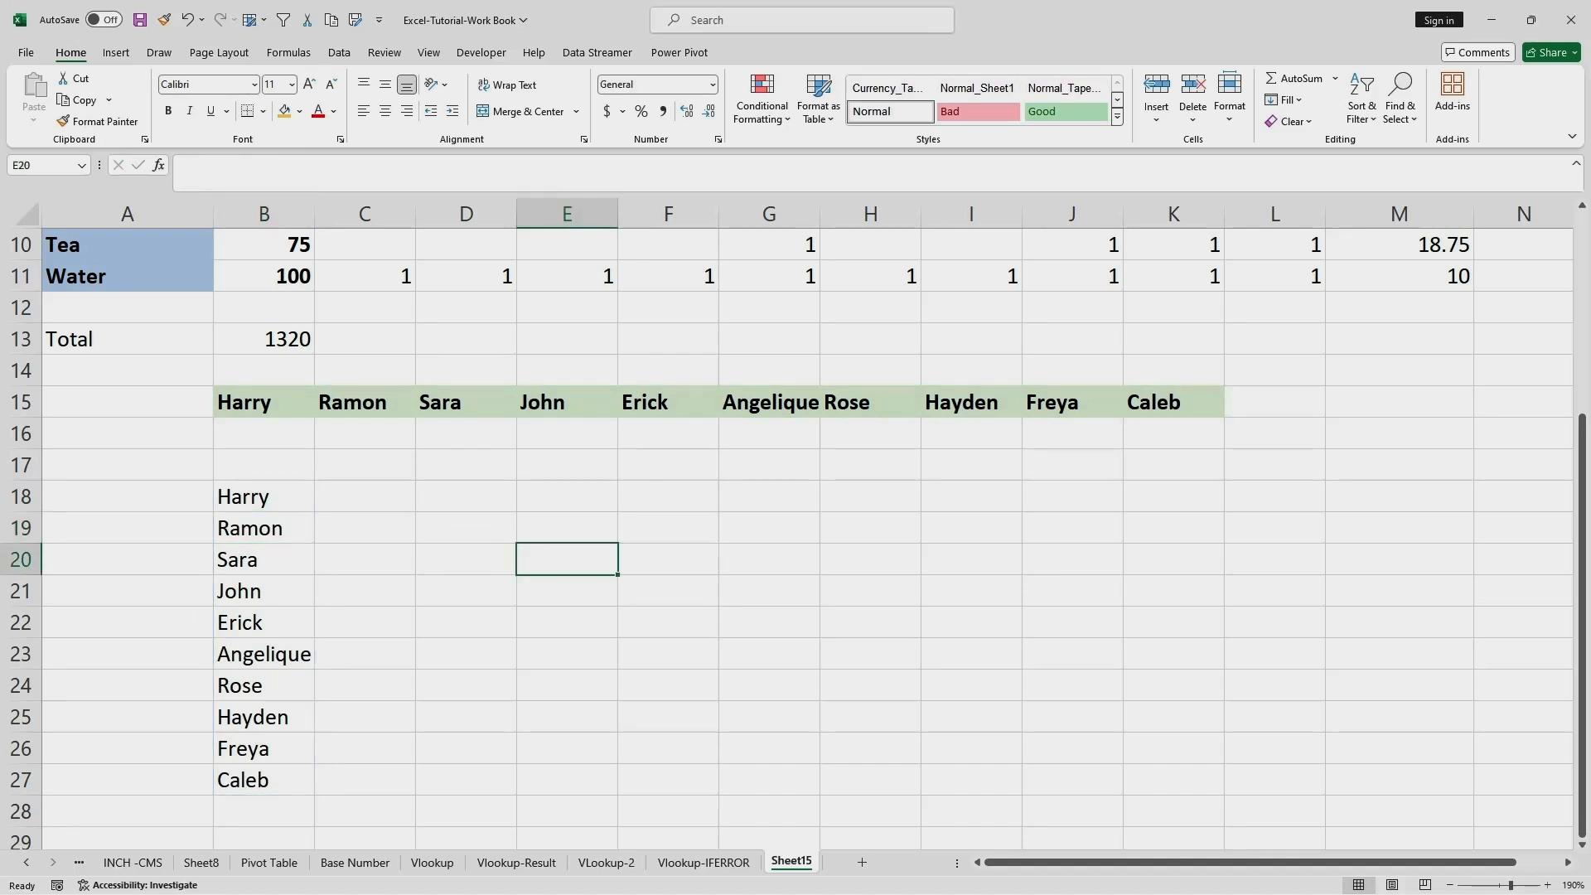
# Copy the transposed friends' names in B18:B27 and paste them as values only starting at A18.
pyautogui.moveTo(248, 496); pyautogui.dragTo(249, 780)
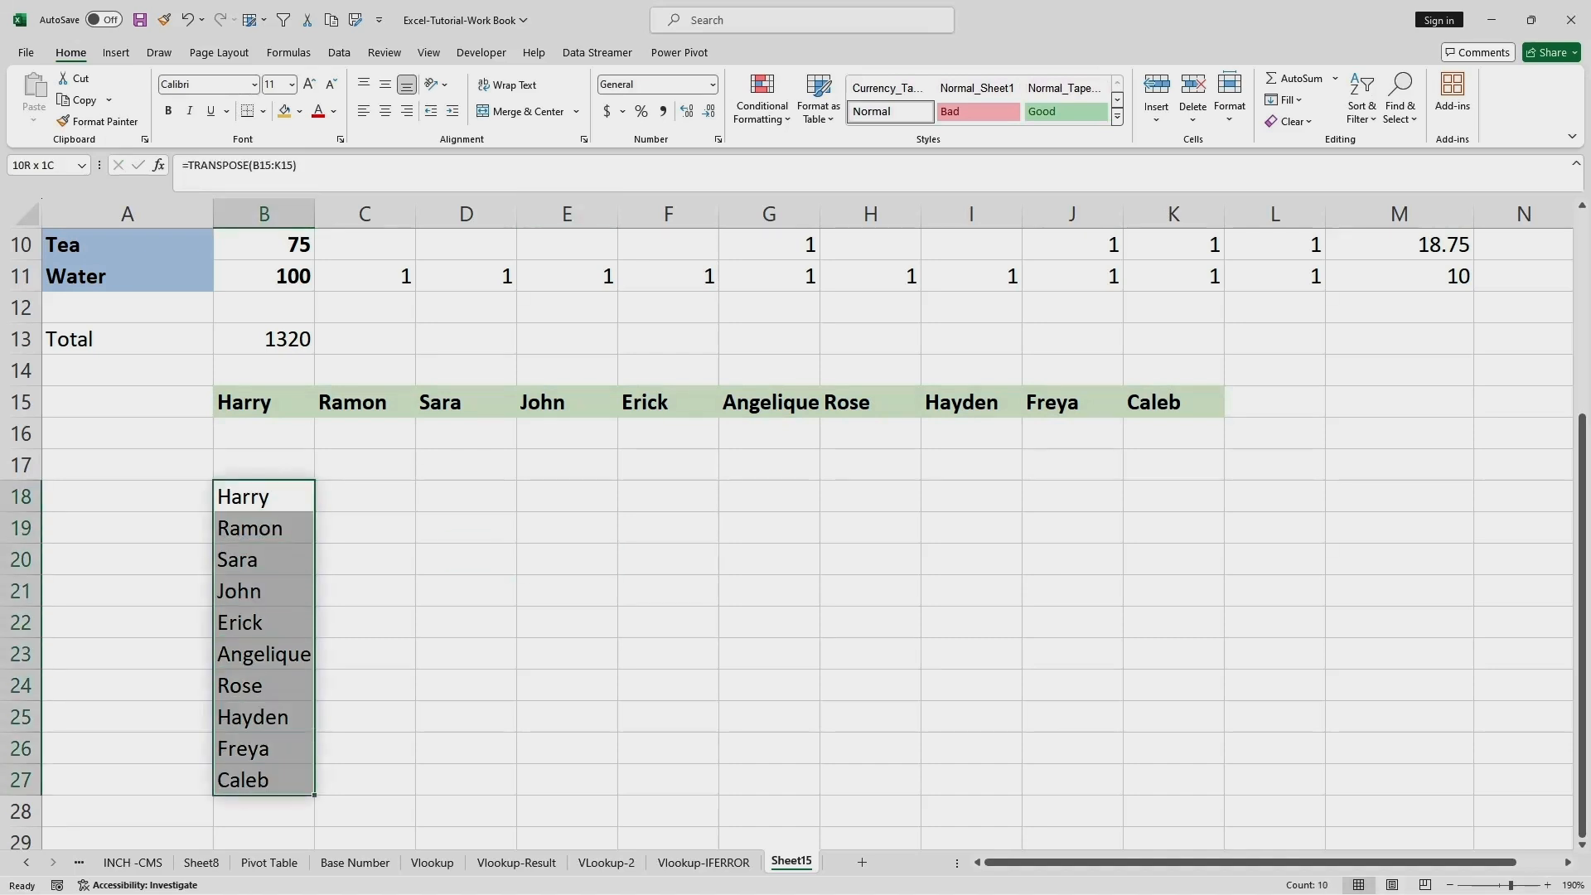
pyautogui.rightClick(268, 574)
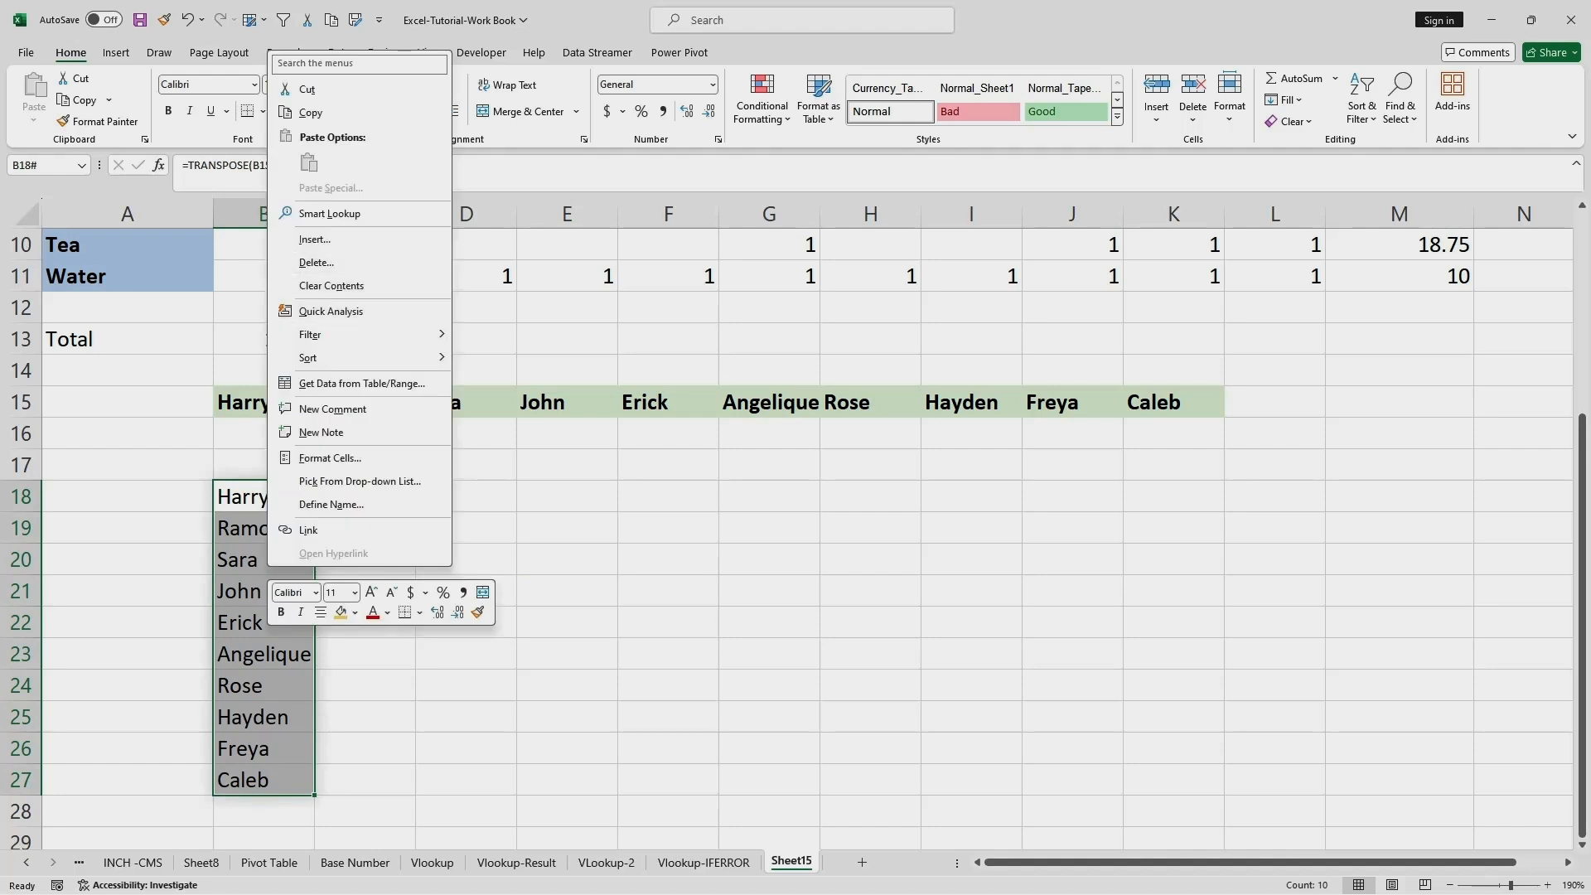
pyautogui.click(311, 113)
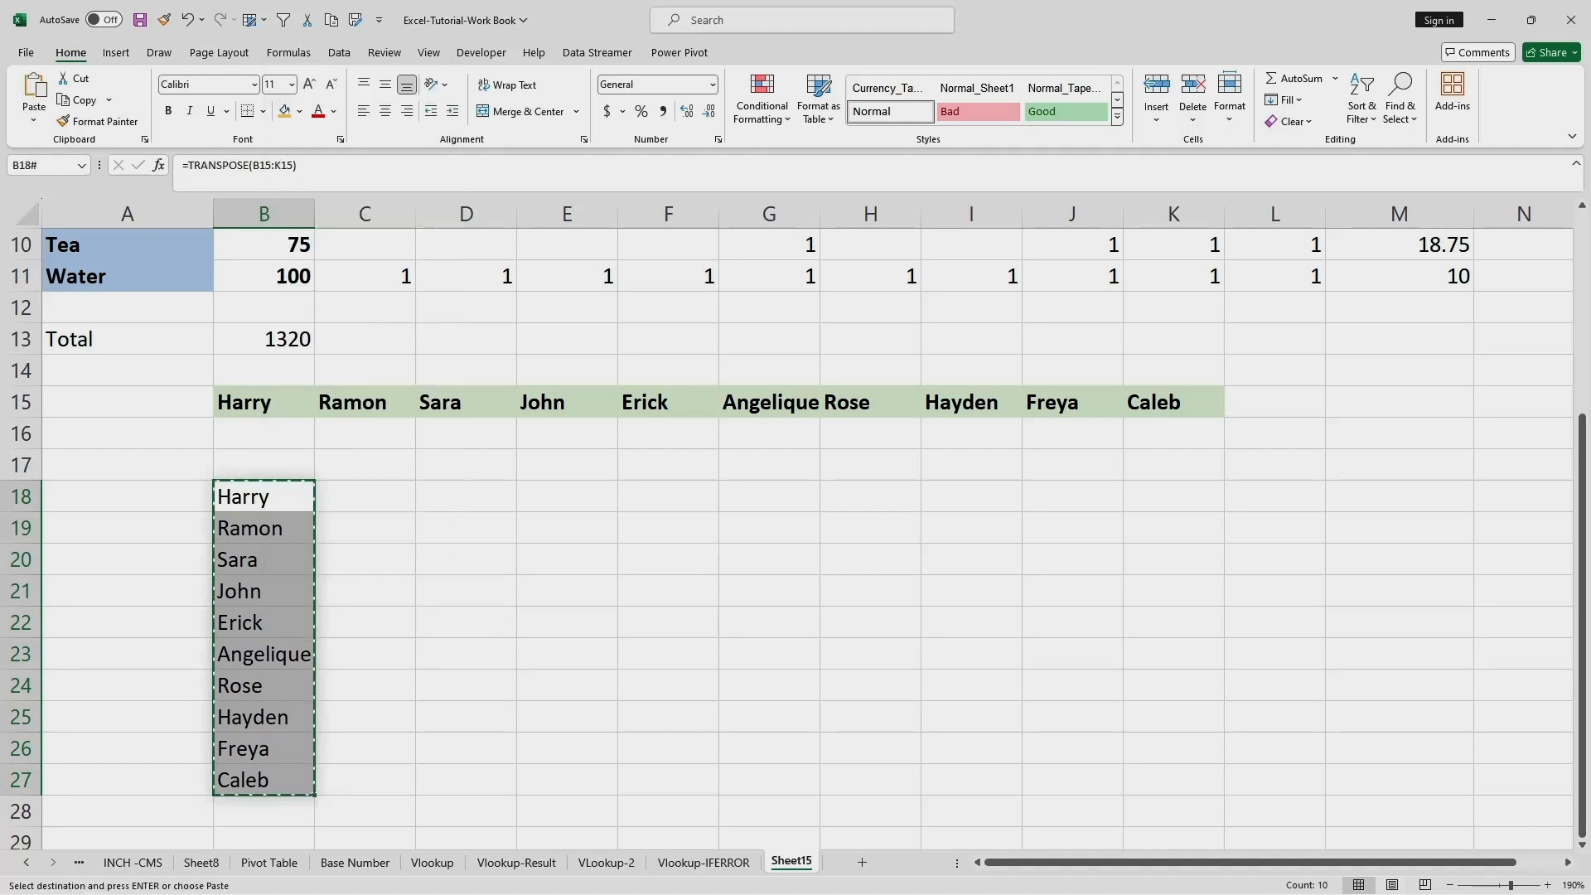
pyautogui.rightClick(106, 497)
pyautogui.click(170, 487)
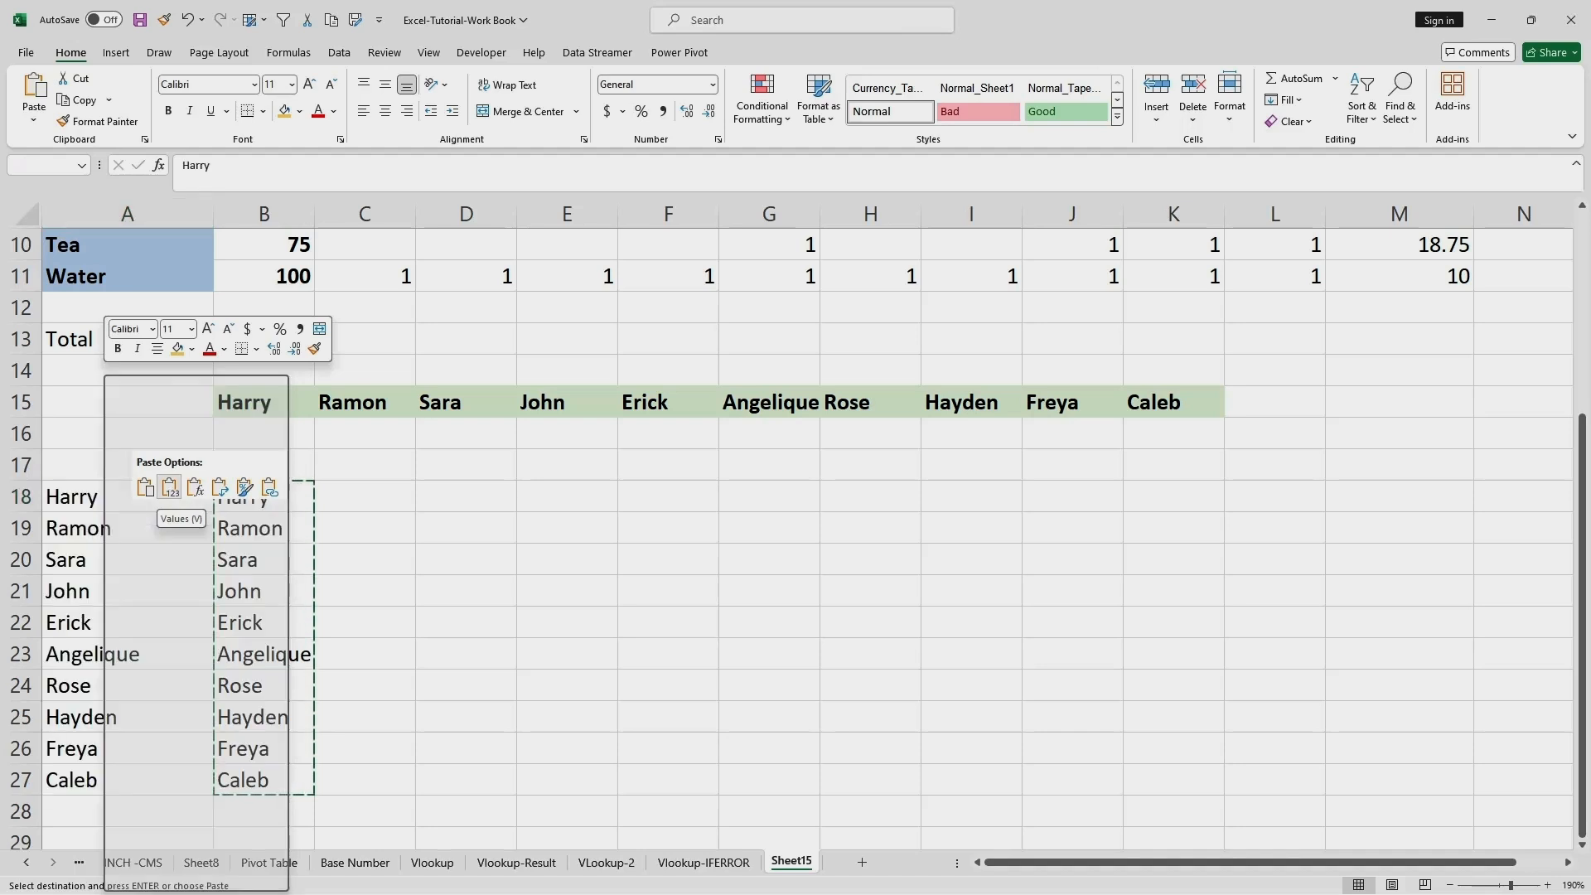
pyautogui.click(466, 528)
# Clear the transposed names in column B from B18 down and the copied name headers in row 15.
pyautogui.moveTo(248, 498); pyautogui.dragTo(364, 779)
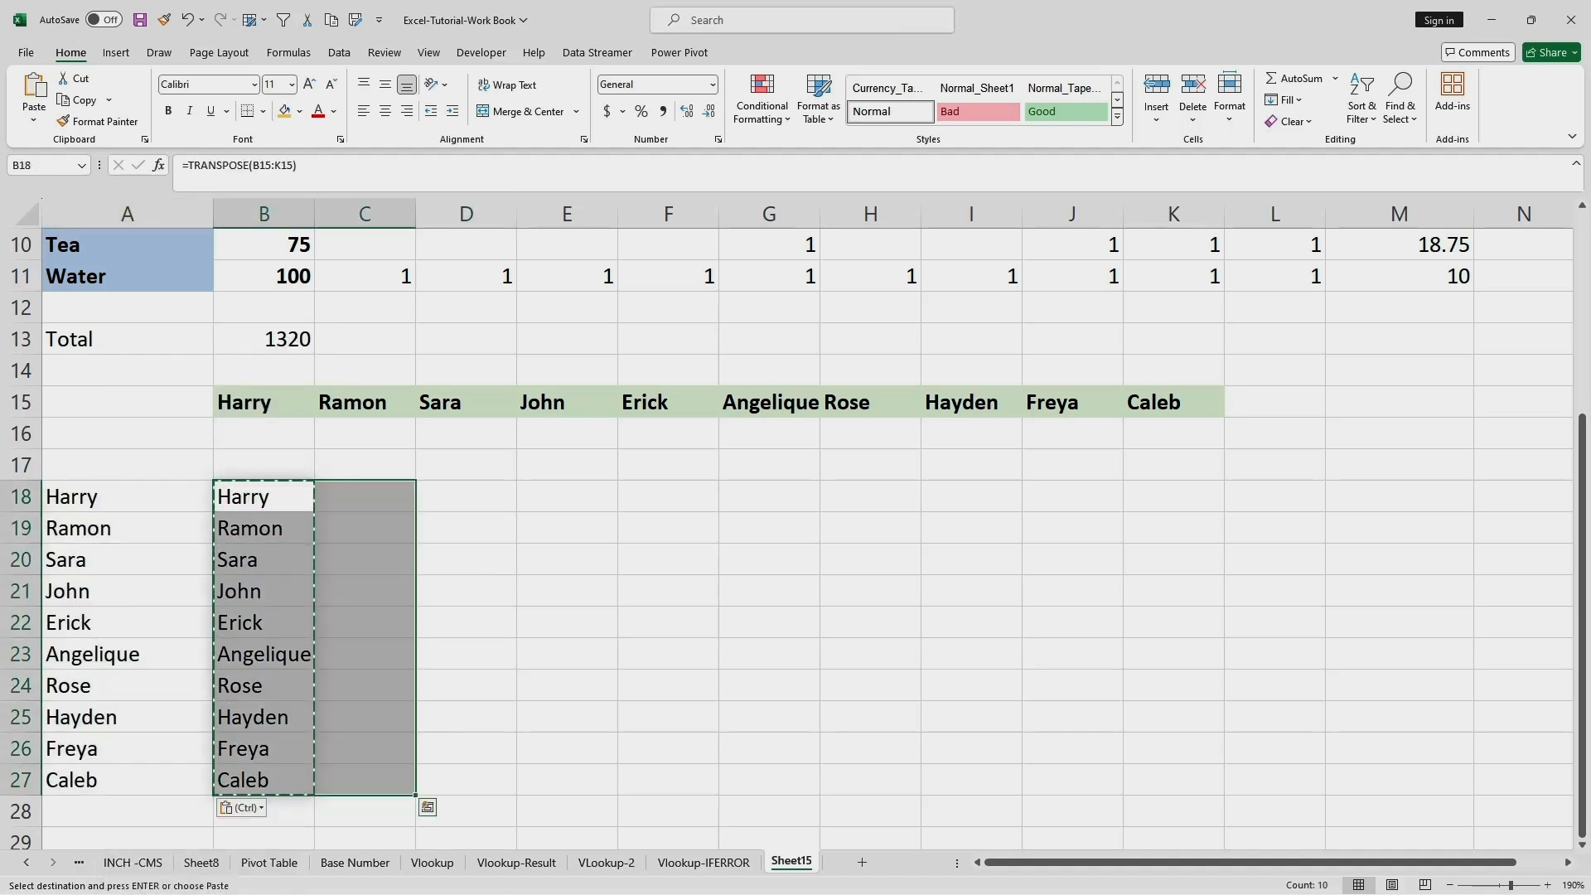
pyautogui.press('Delete')
pyautogui.click(466, 686)
pyautogui.moveTo(263, 403); pyautogui.dragTo(1376, 403)
pyautogui.press('Delete')
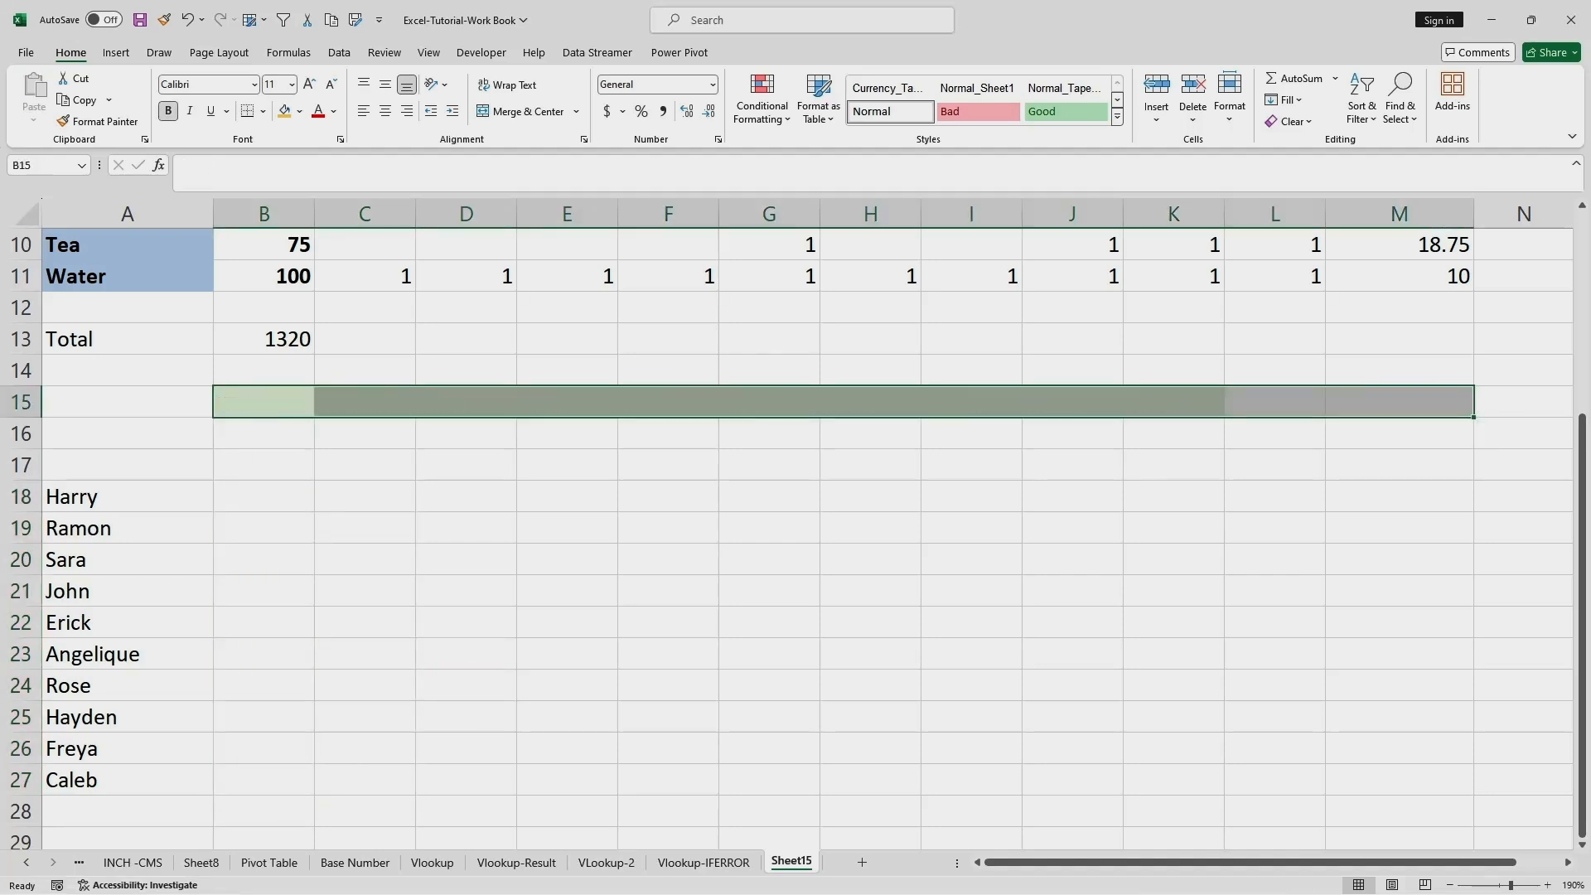
pyautogui.click(467, 591)
# Move the friends' name list from A18:A27 to start at C17.
pyautogui.moveTo(128, 498); pyautogui.dragTo(128, 780)
pyautogui.click(263, 623)
pyautogui.moveTo(128, 497); pyautogui.dragTo(127, 780)
pyautogui.hotkey('ctrl', 'c')
pyautogui.click(365, 465)
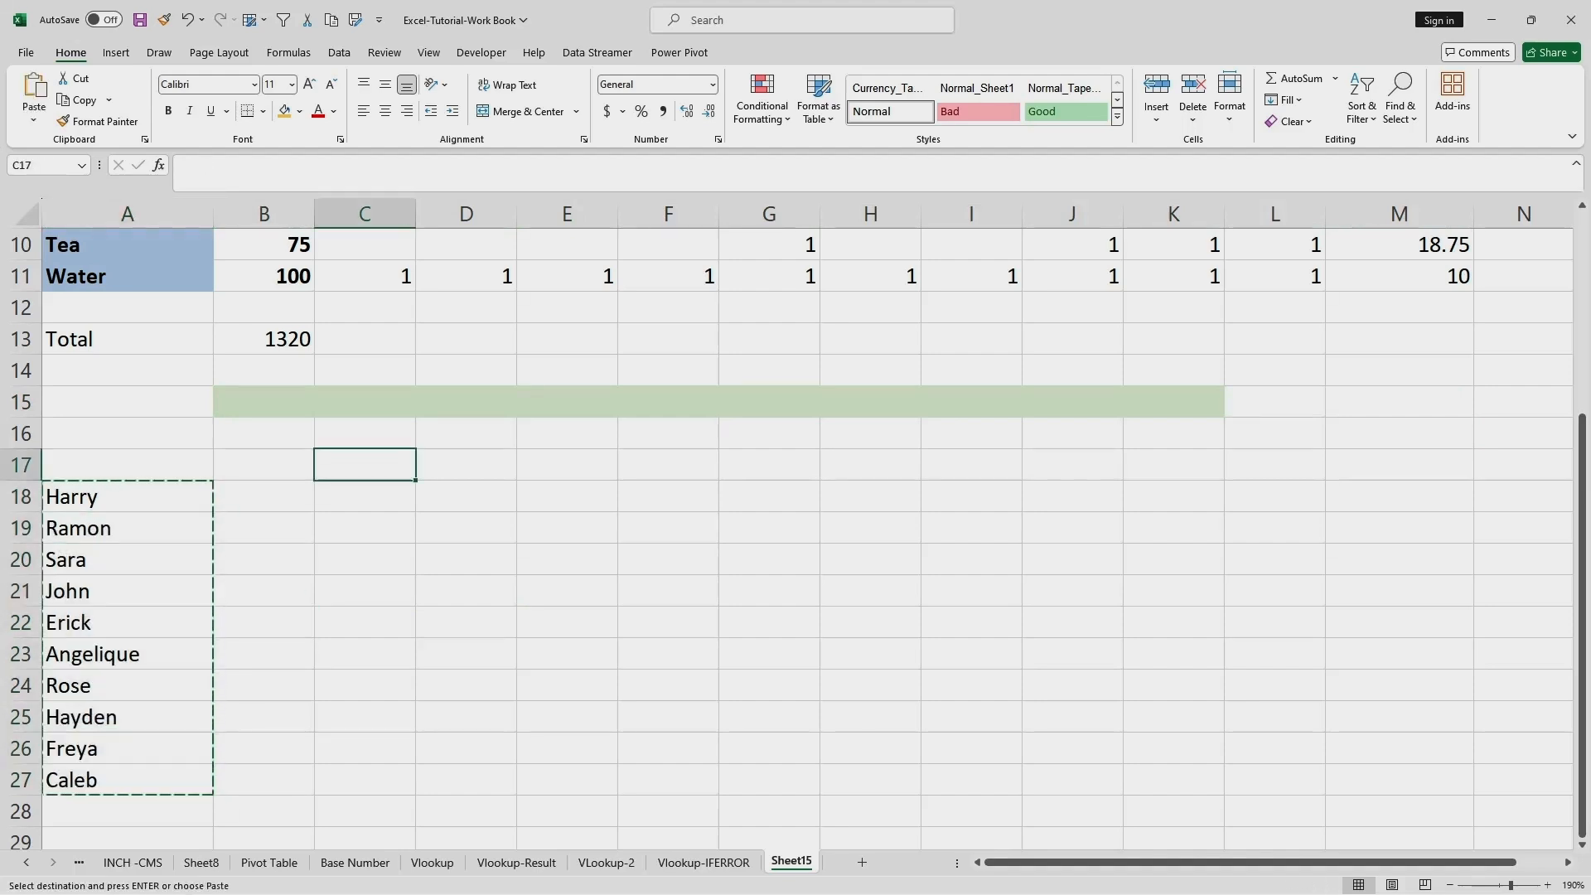
pyautogui.hotkey('ctrl', 'v')
pyautogui.click(668, 528)
pyautogui.click(264, 433)
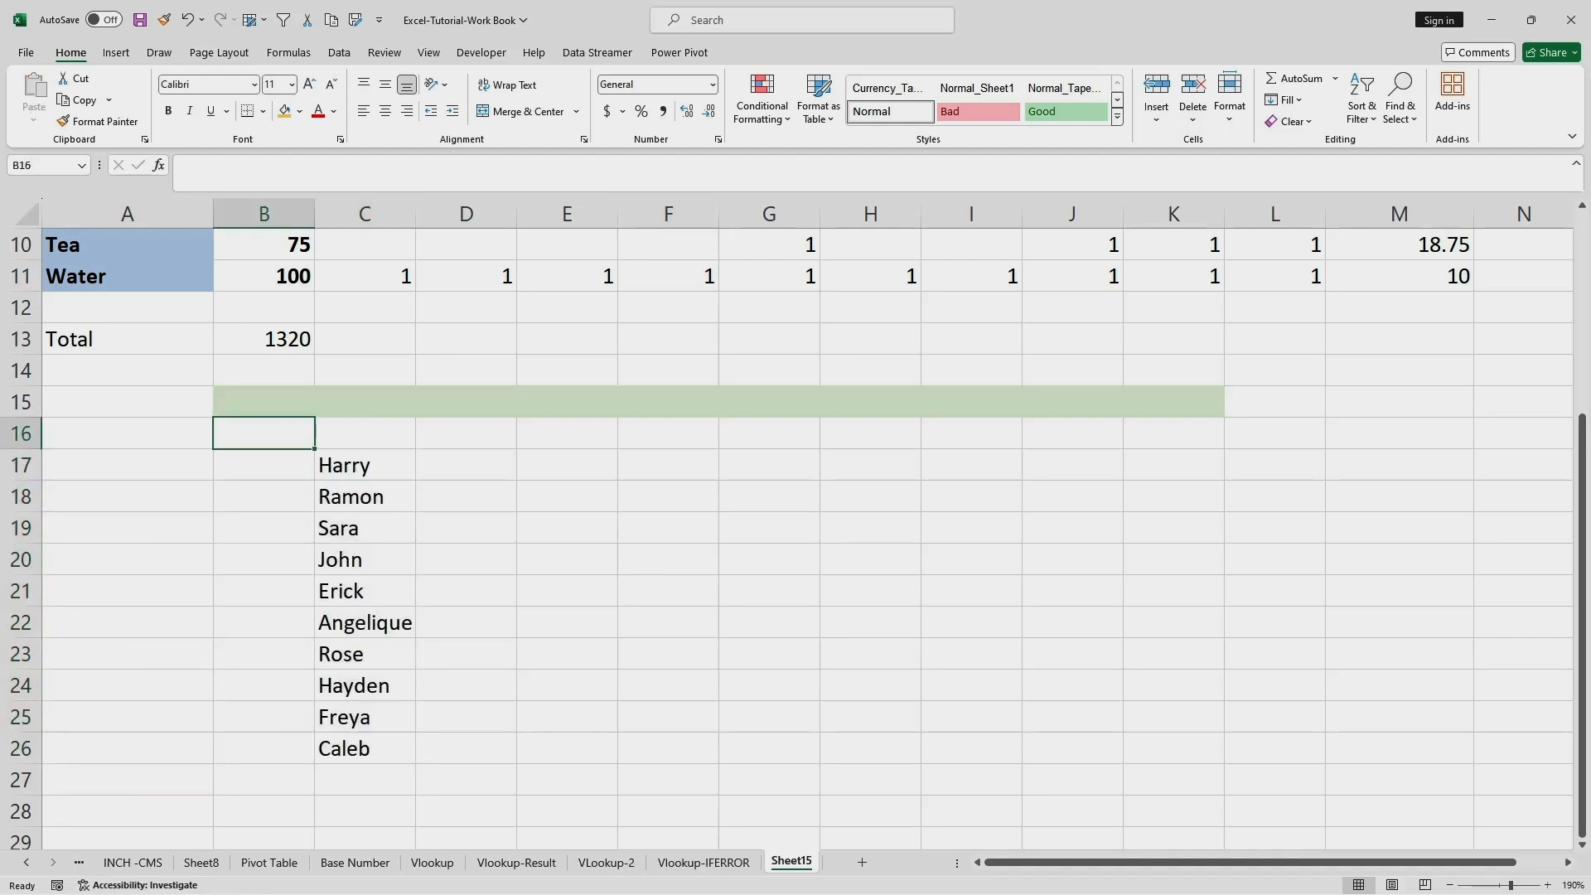
# Remove the green fill from B15:K15 by copying the formatting of blank cell B16 onto it.
pyautogui.click(100, 121)
pyautogui.moveTo(264, 402); pyautogui.dragTo(1177, 402)
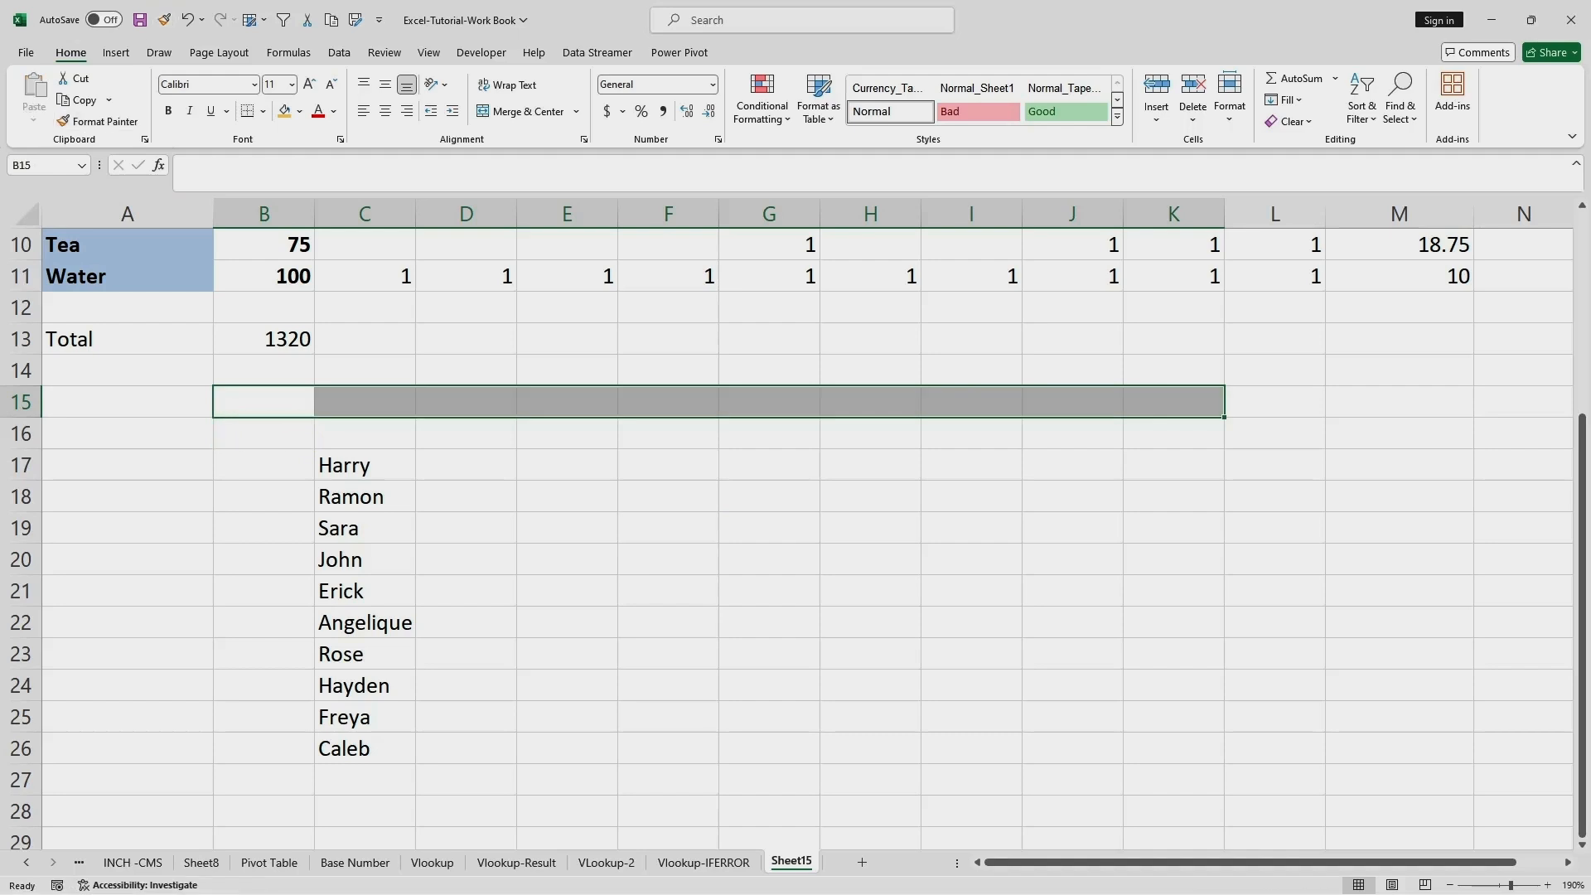
pyautogui.click(567, 528)
# Move the name list from C17:C26 to start at B16.
pyautogui.moveTo(364, 465); pyautogui.dragTo(365, 748)
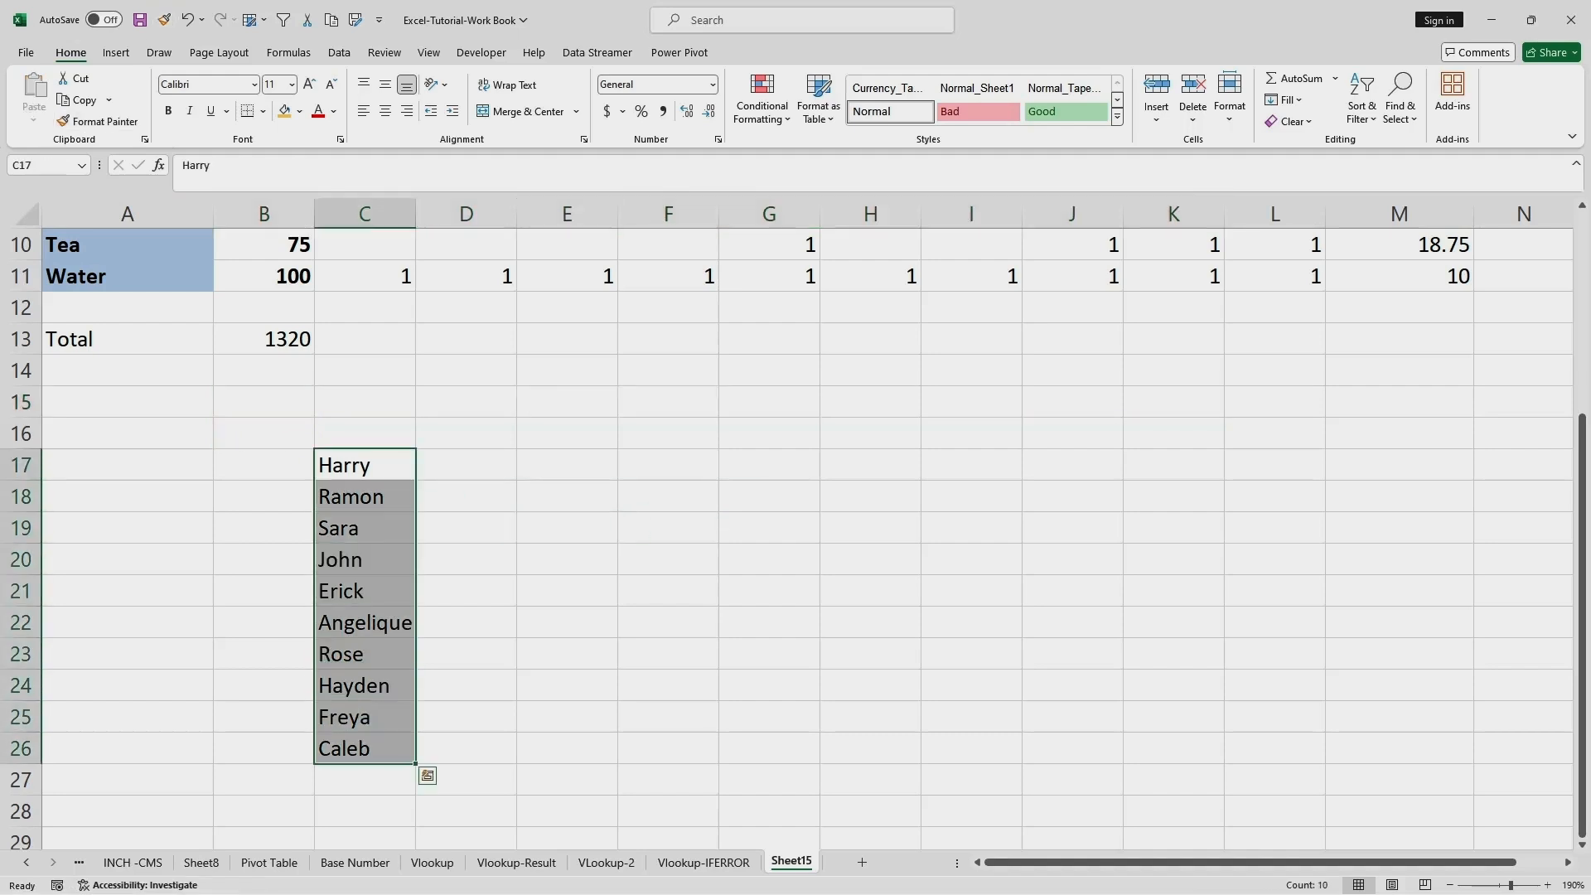
pyautogui.hotkey('ctrl', 'c')
pyautogui.click(264, 434)
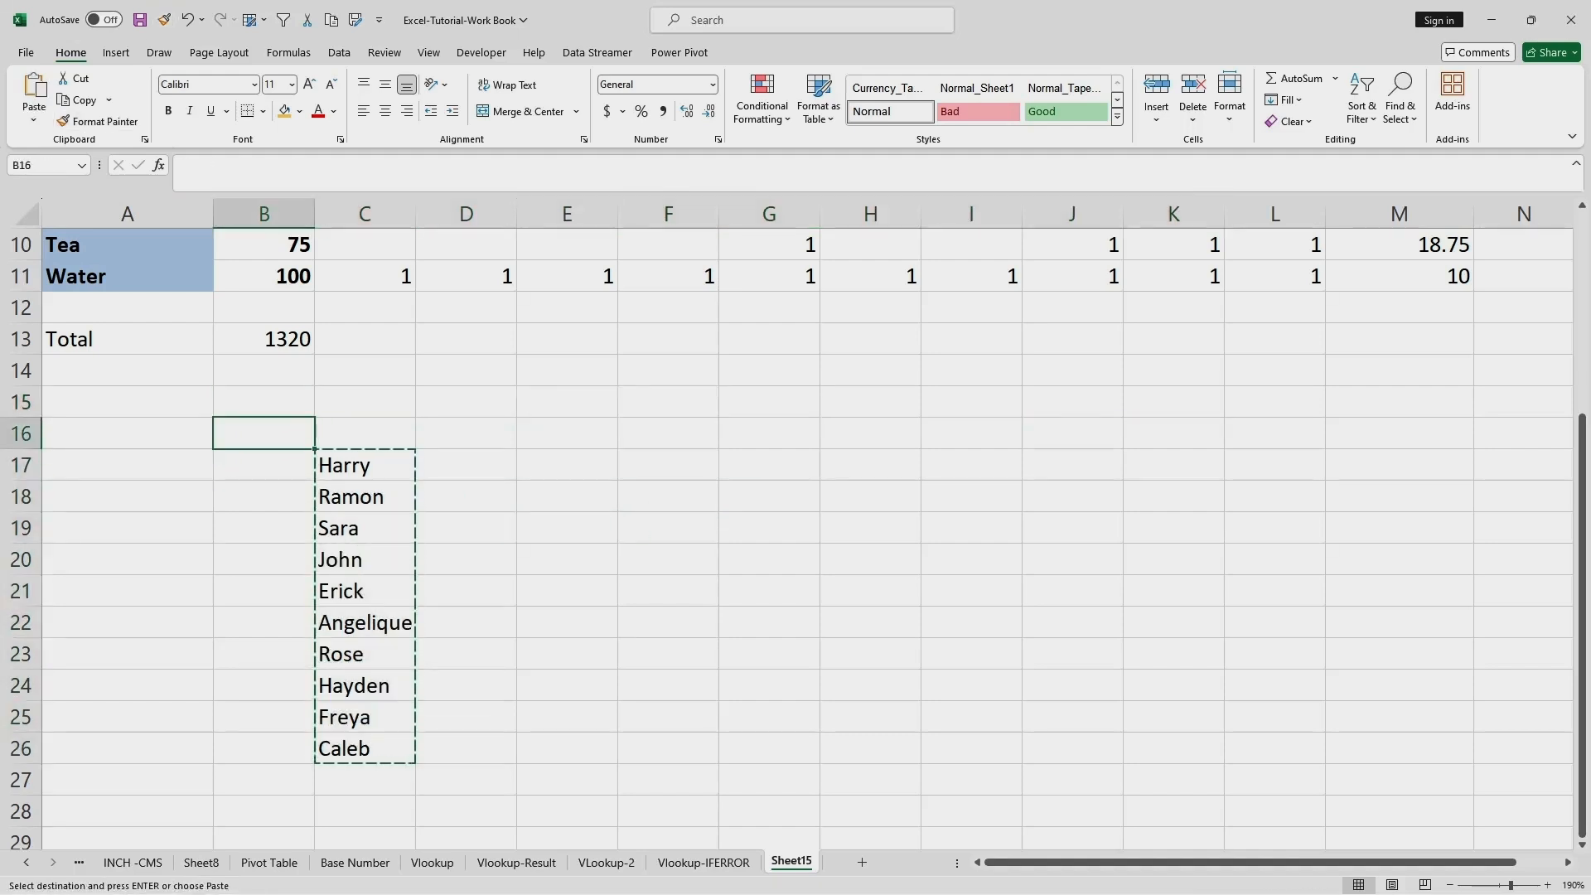
pyautogui.hotkey('ctrl', 'v')
# Enter the headers Name in B15 and Shares in C15 above the friends' list.
pyautogui.doubleClick(264, 402)
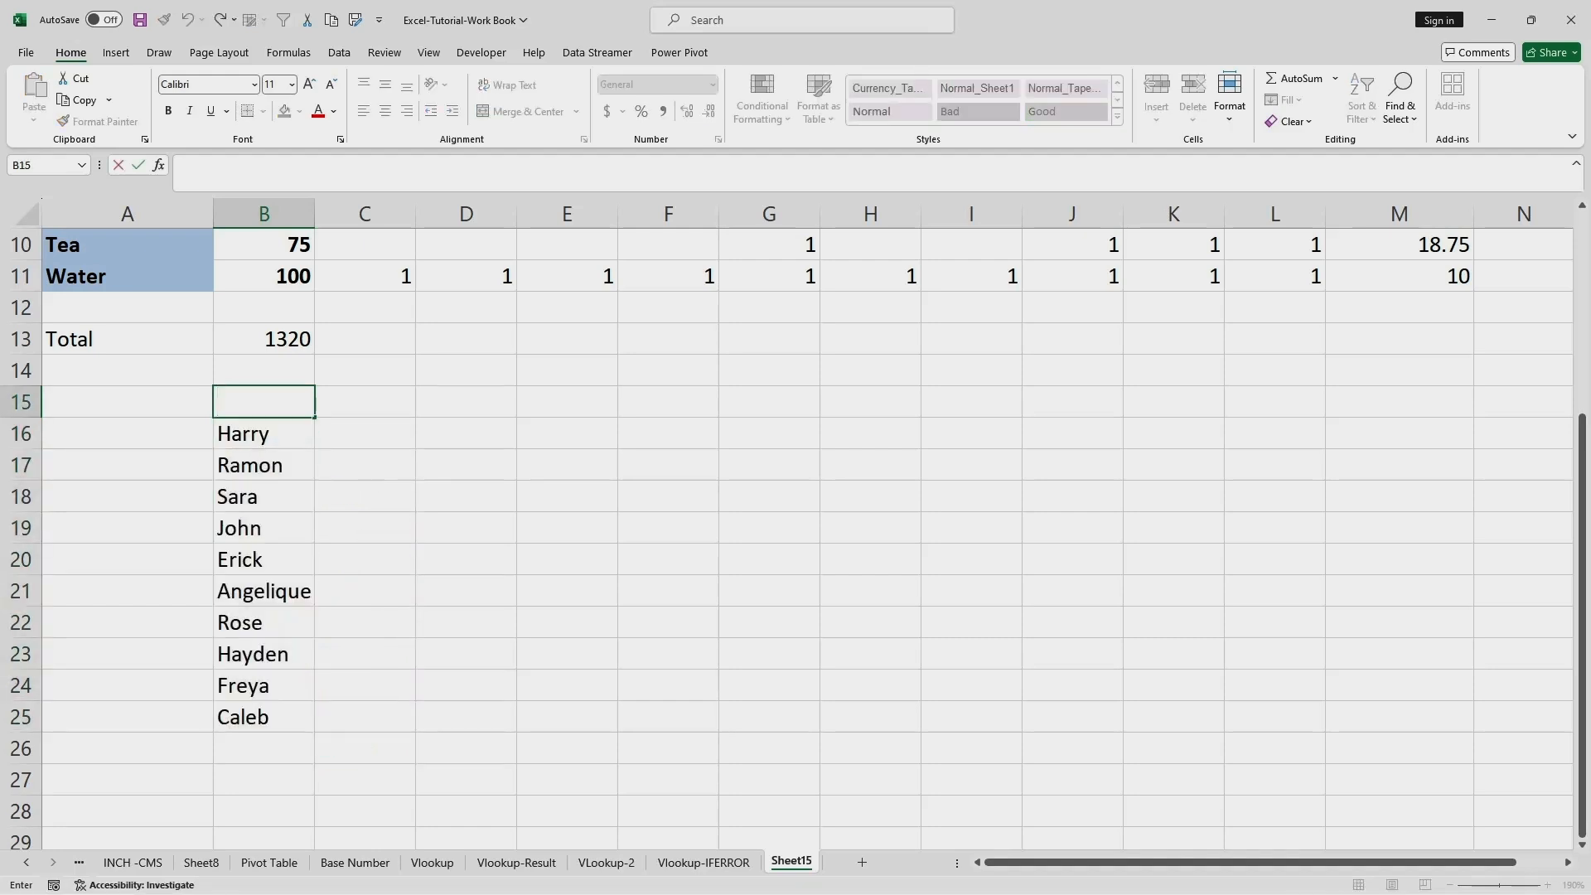
pyautogui.write('Name')
pyautogui.click(465, 497)
pyautogui.doubleClick(364, 402)
pyautogui.write('S')
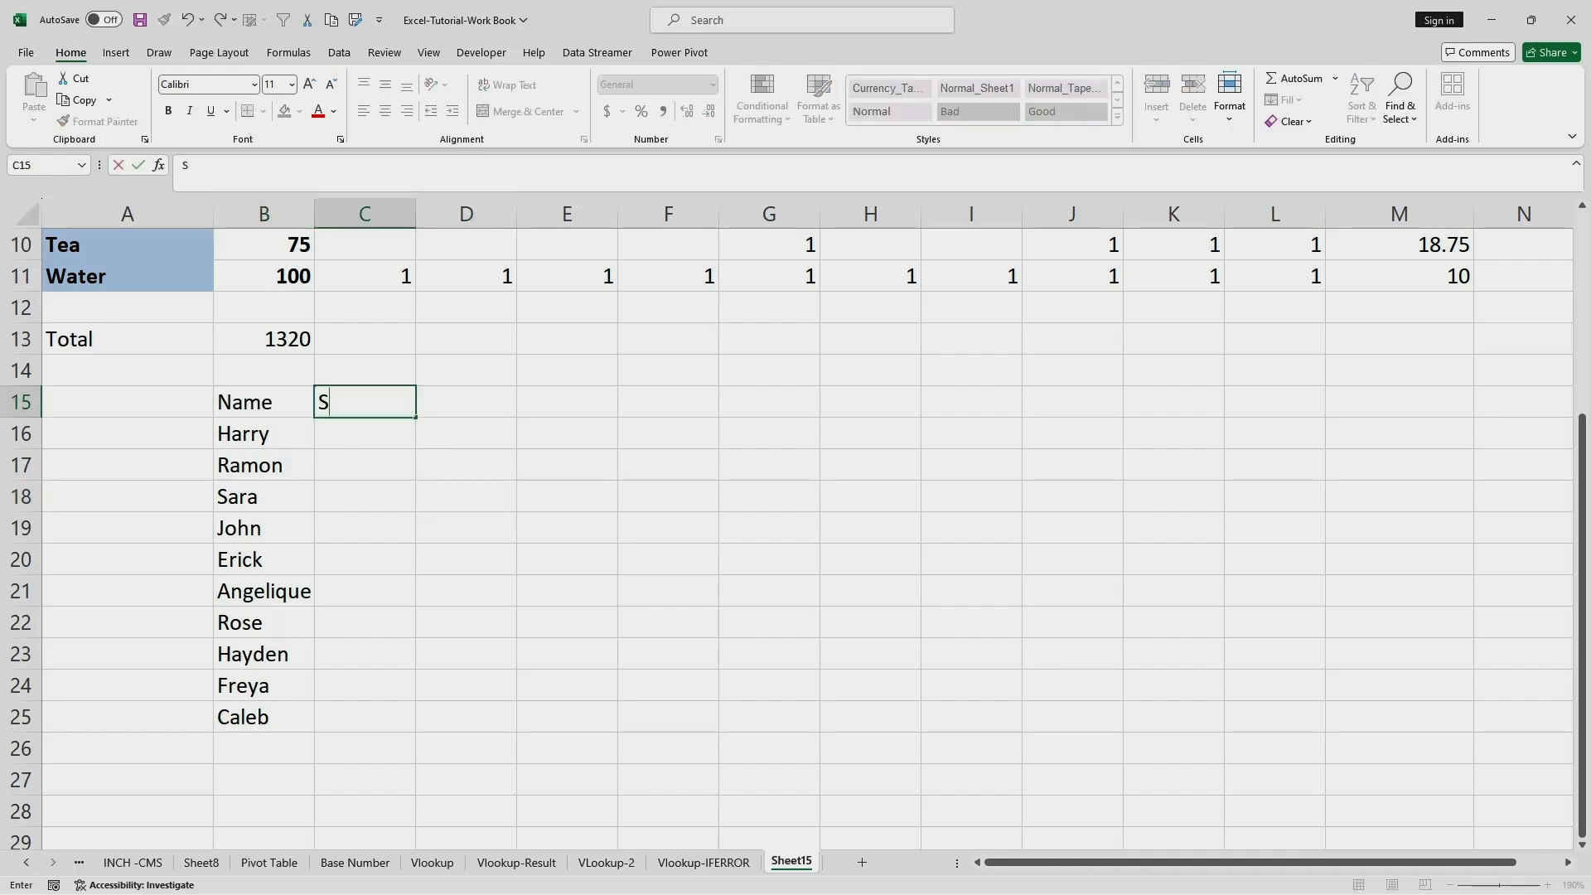
pyautogui.write('hares')
pyautogui.click(364, 496)
# Apply the formatting of friend header C2 to the name list in B16:B25.
pyautogui.scroll(3, 787, 538)
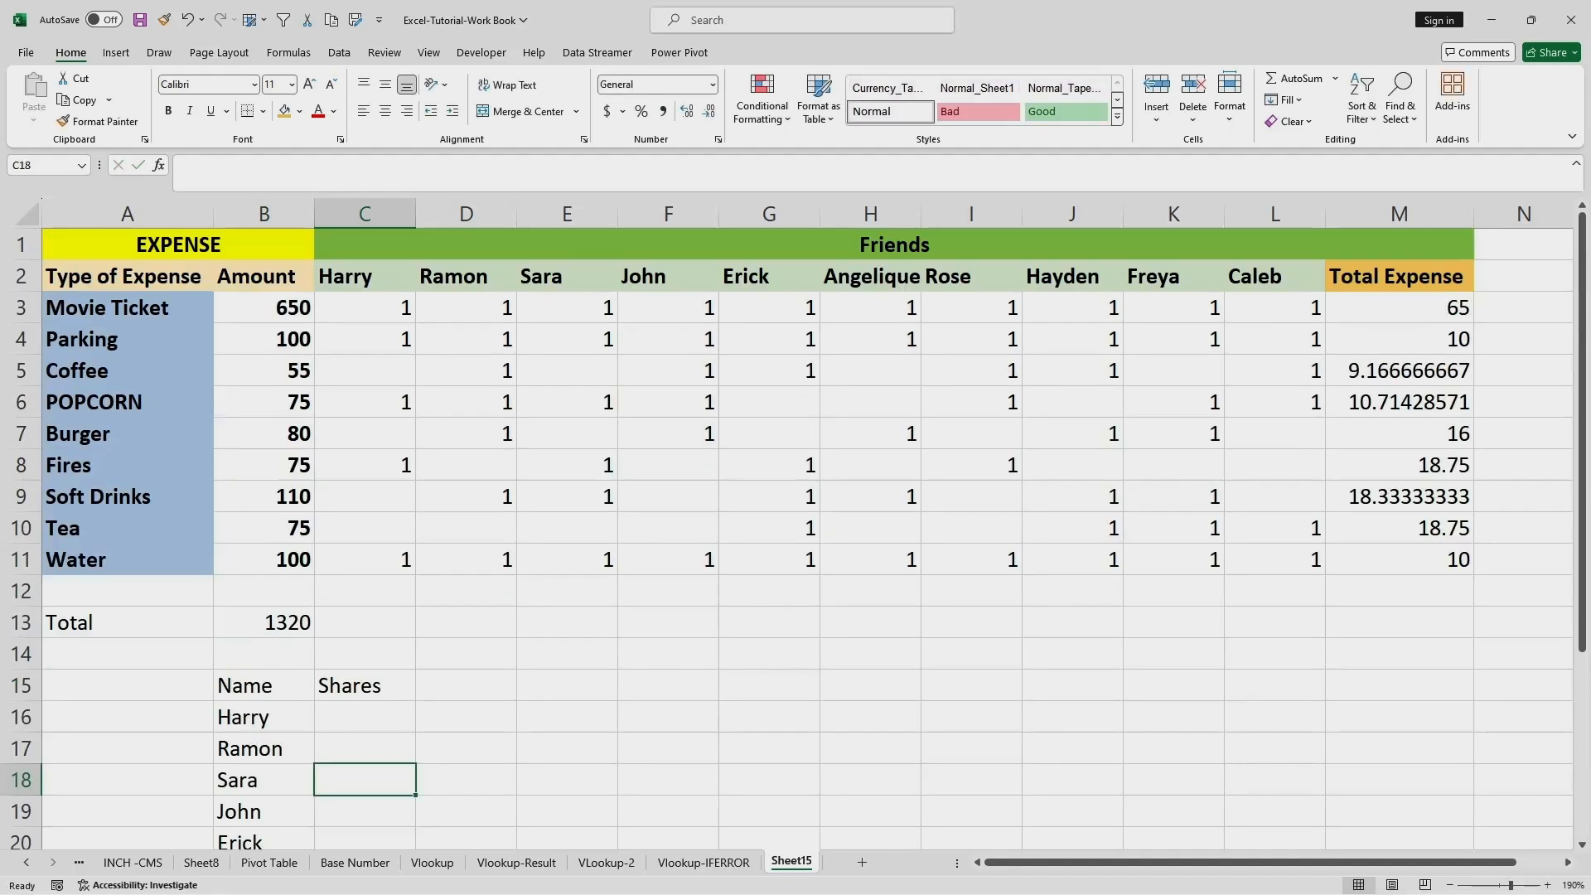
pyautogui.scroll(-3, 787, 522)
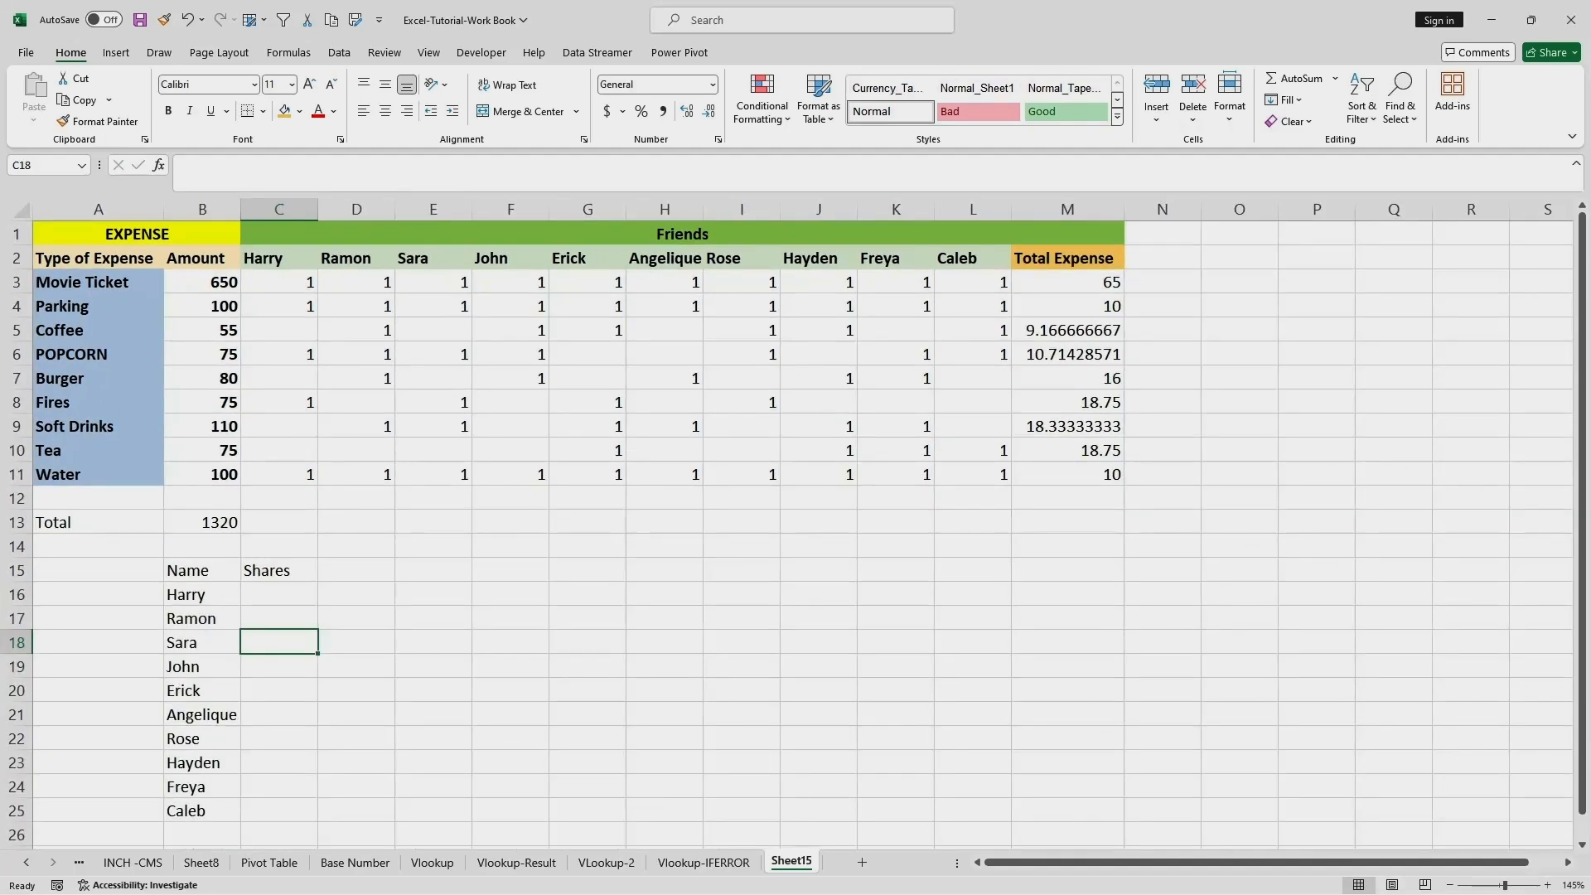
pyautogui.click(280, 259)
pyautogui.click(97, 121)
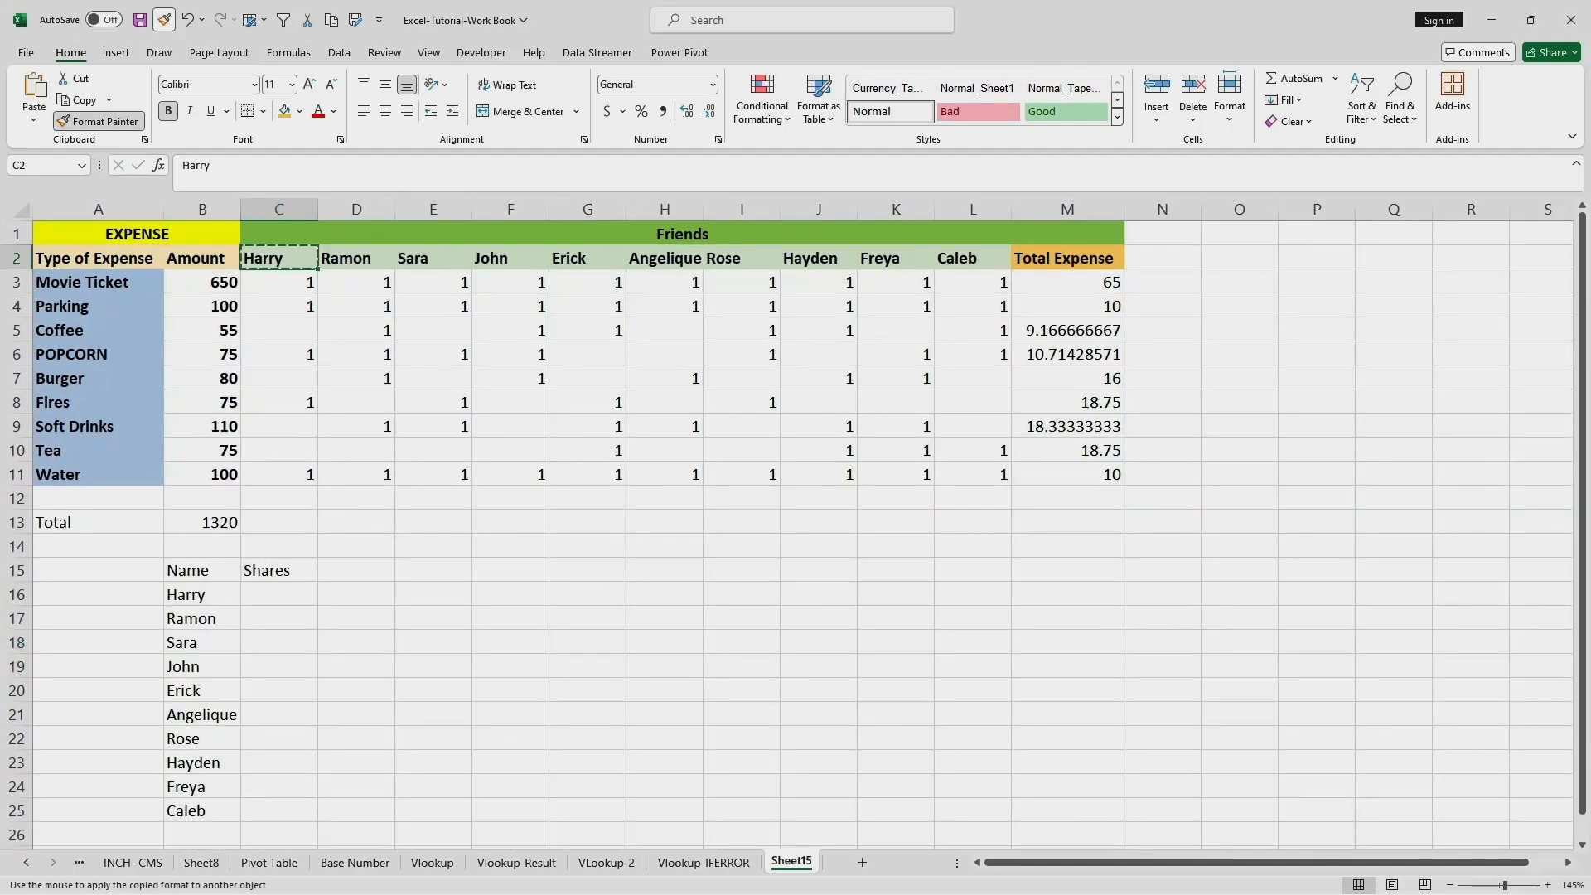
pyautogui.moveTo(202, 595); pyautogui.dragTo(202, 810)
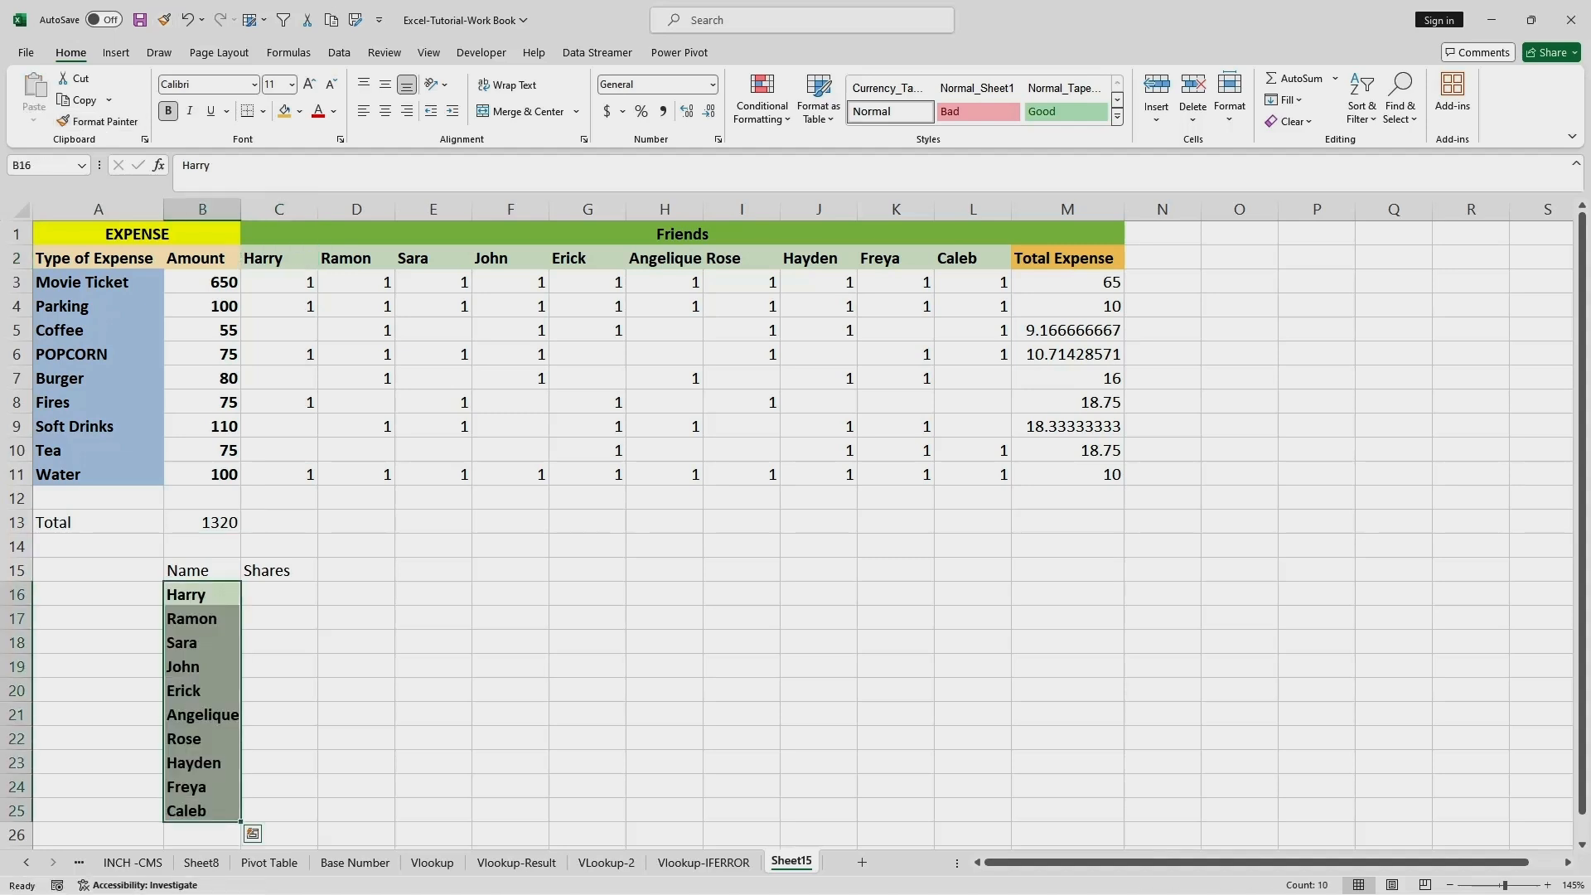
# Fill the Name header in B15 with green and make its text bold.
pyautogui.click(202, 571)
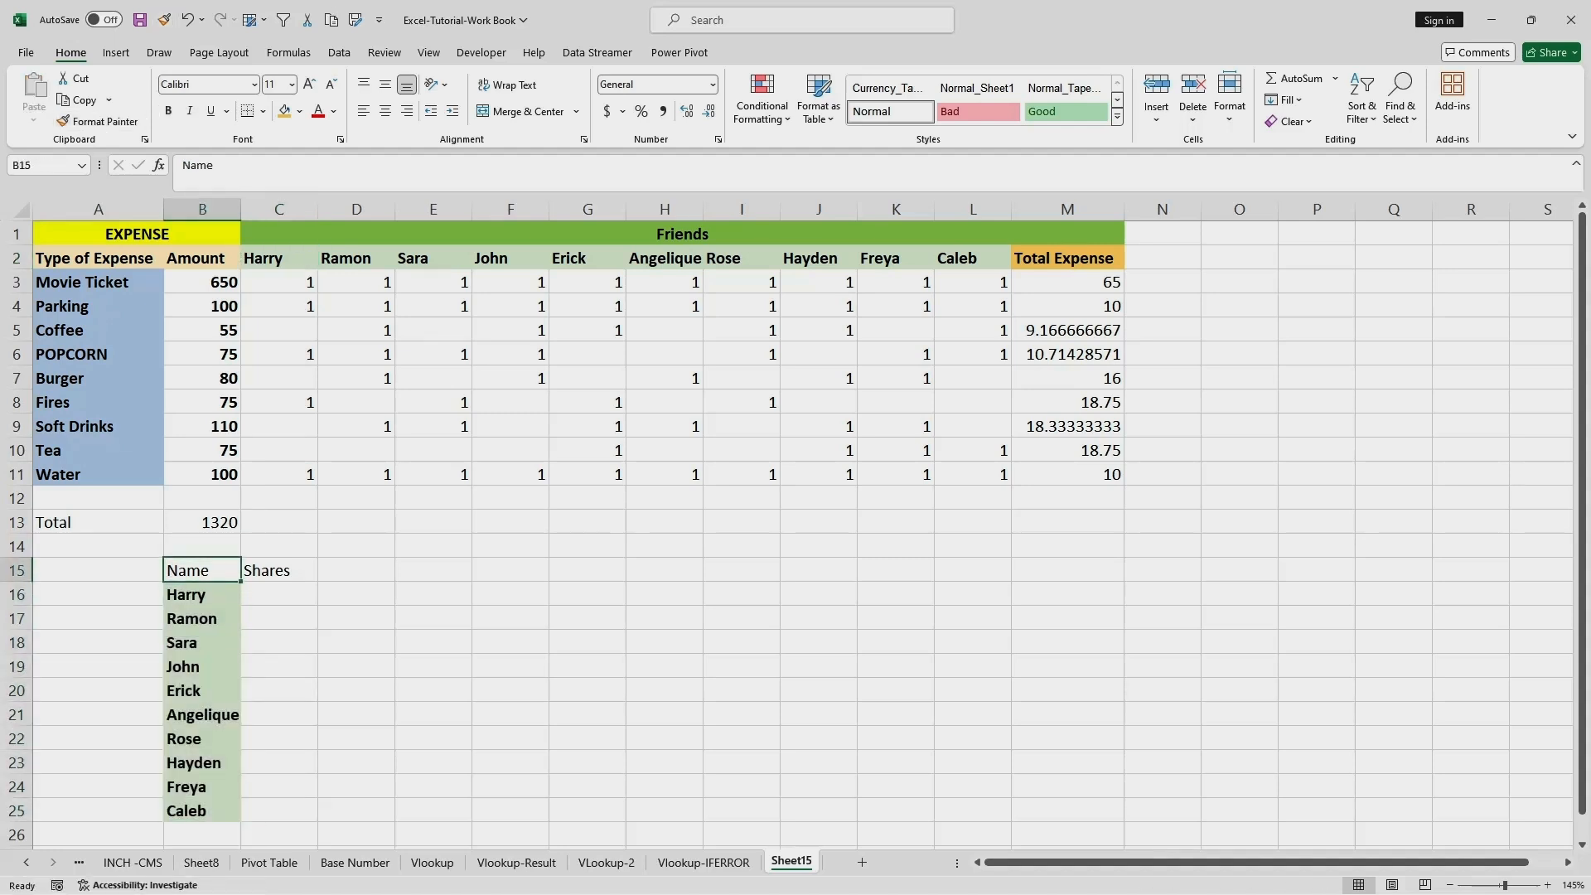
pyautogui.click(284, 111)
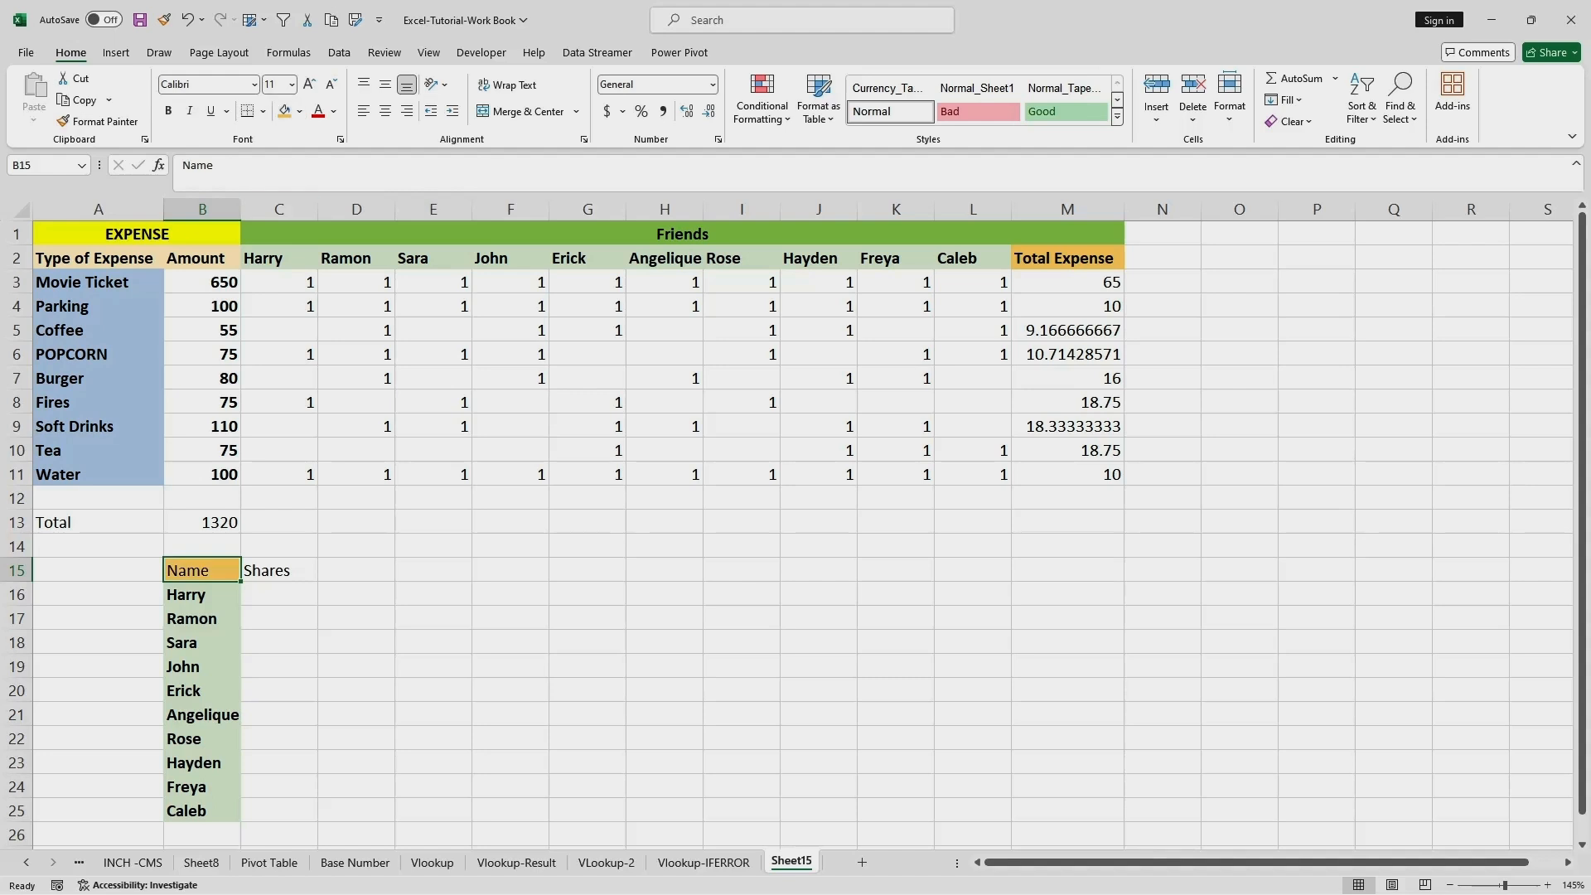
pyautogui.click(280, 571)
pyautogui.click(202, 571)
pyautogui.click(299, 111)
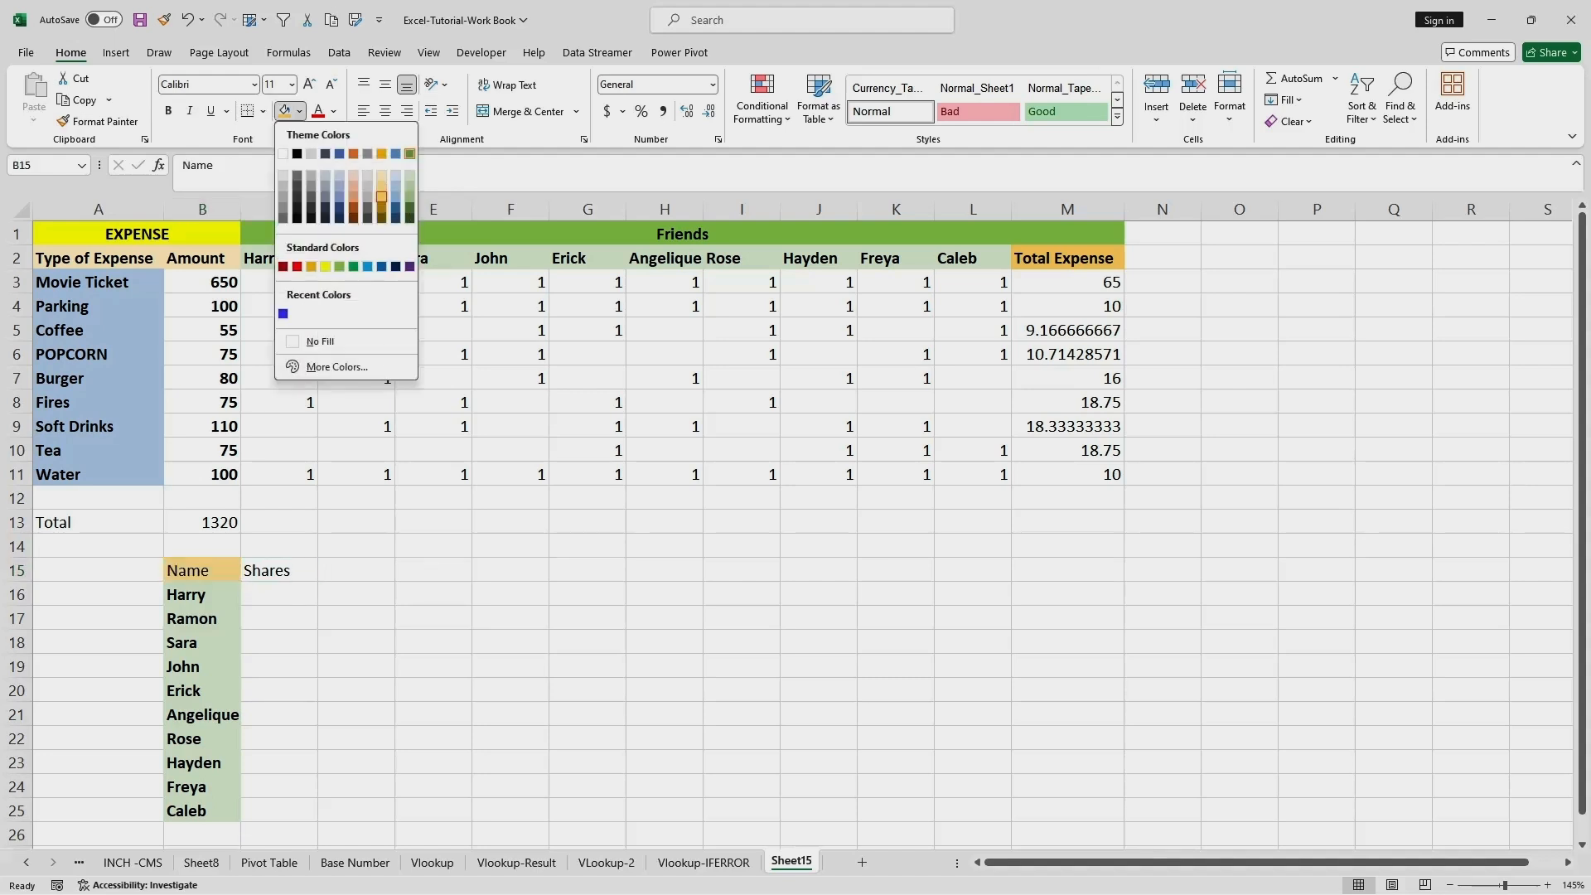
pyautogui.click(410, 153)
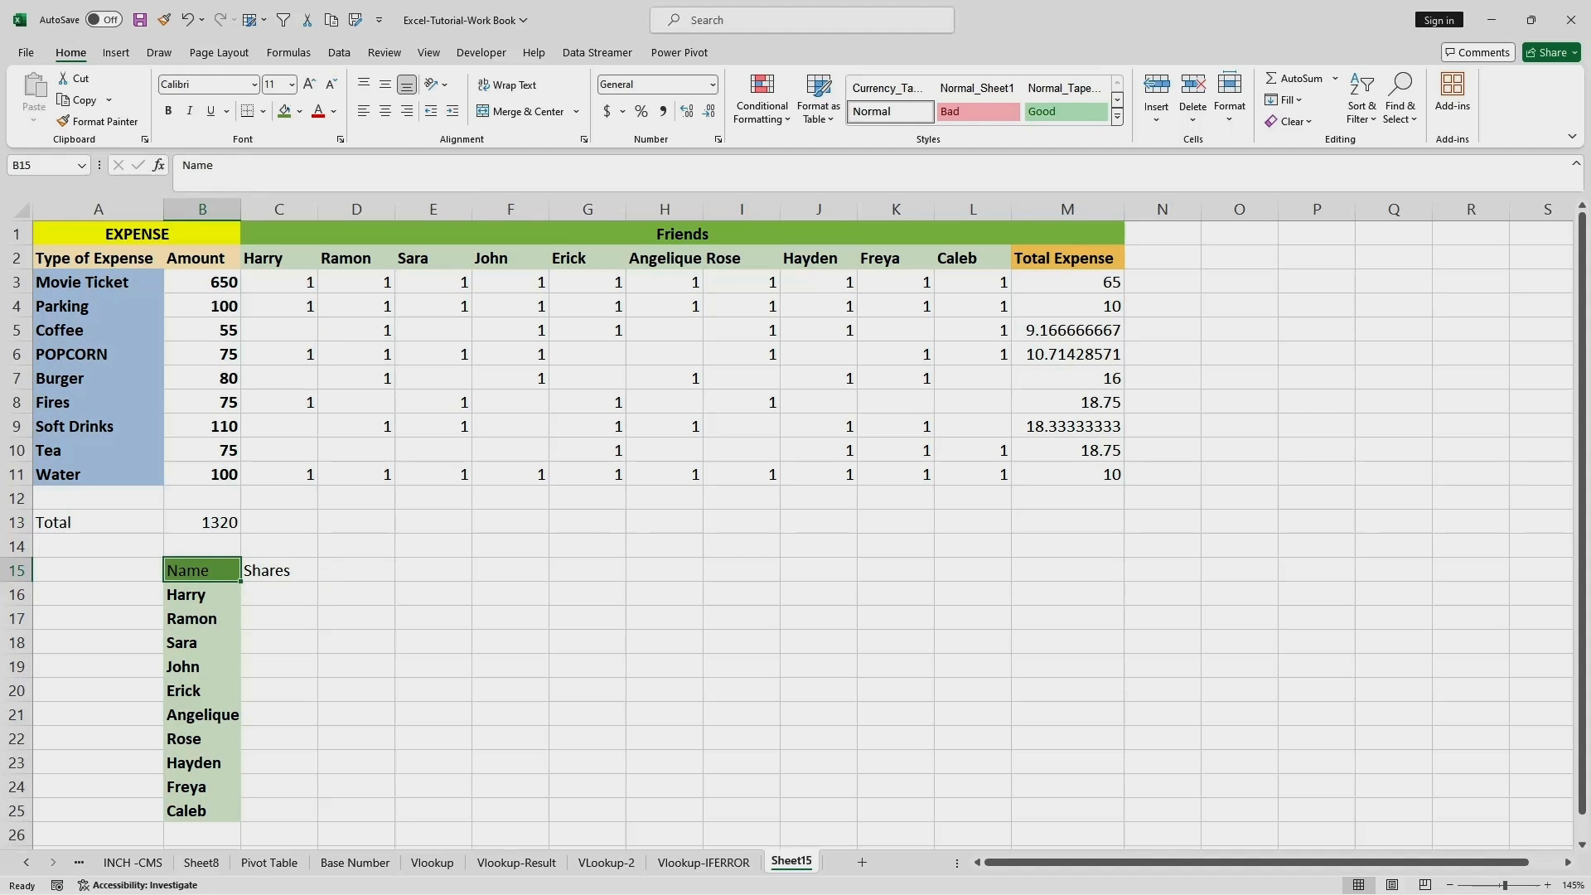
pyautogui.hotkey('ctrl', 'b')
# Change the header in C15 to Expsnse Shares and auto-fit the width of column C.
pyautogui.click(280, 571)
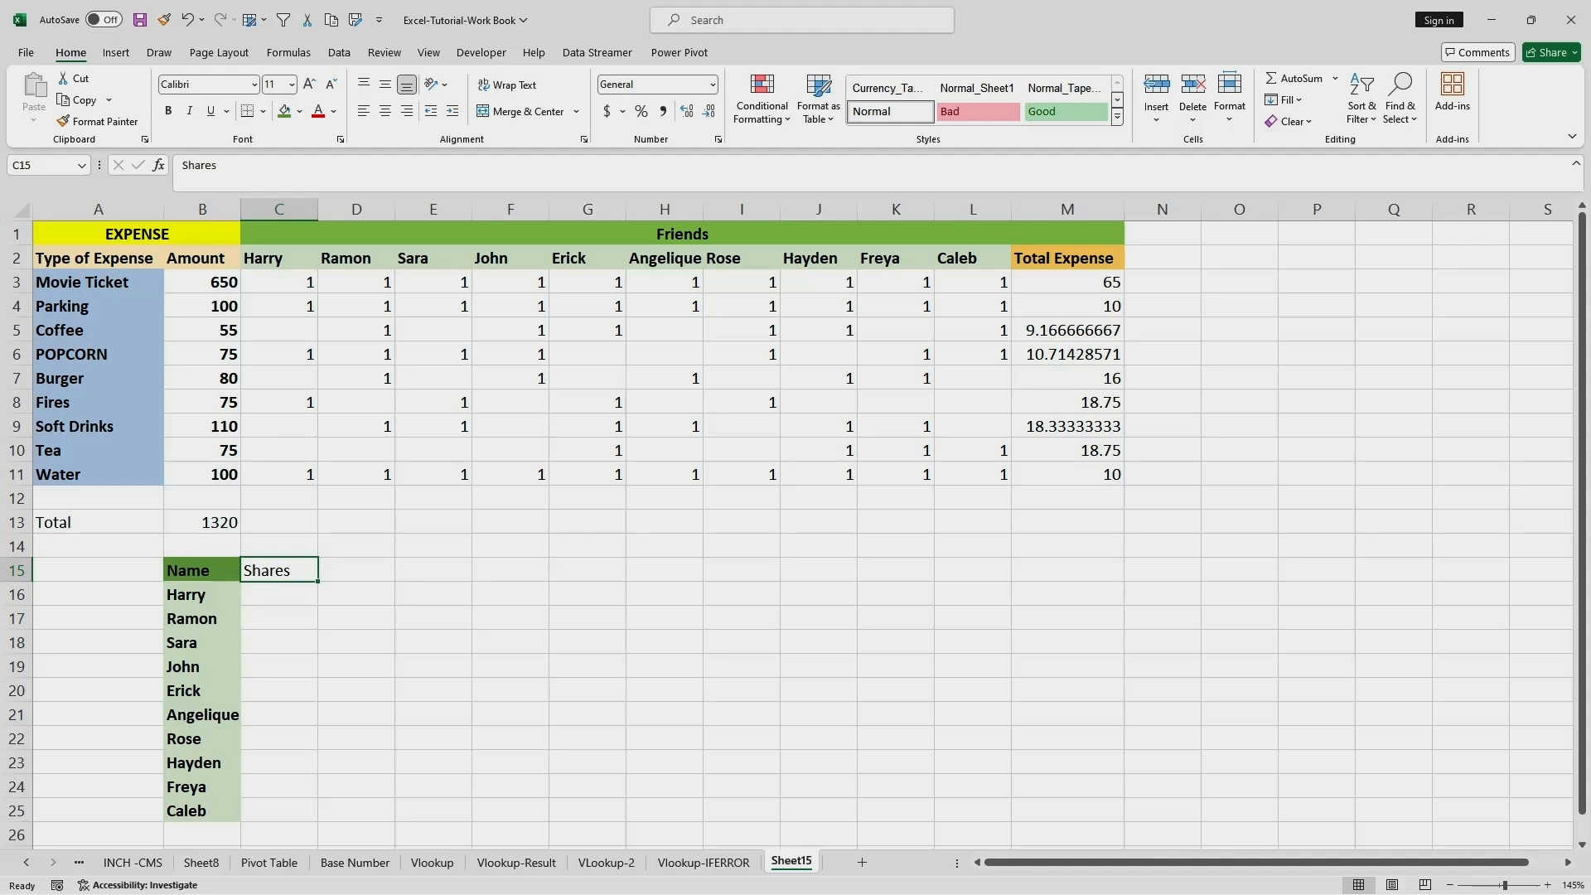
pyautogui.press('F2')
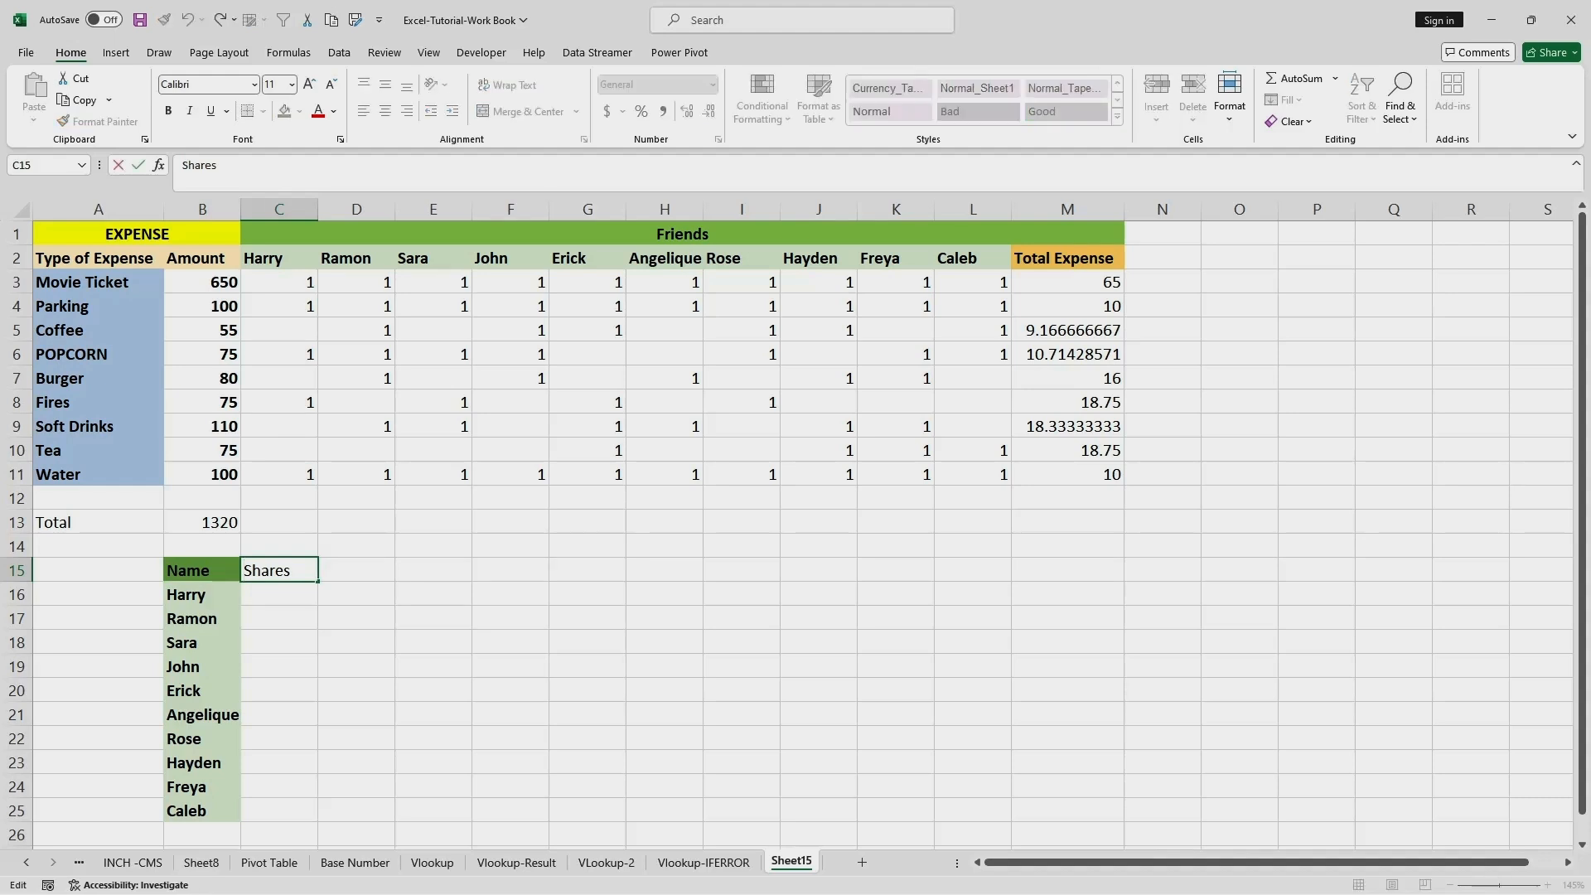
pyautogui.write('Expsnse')
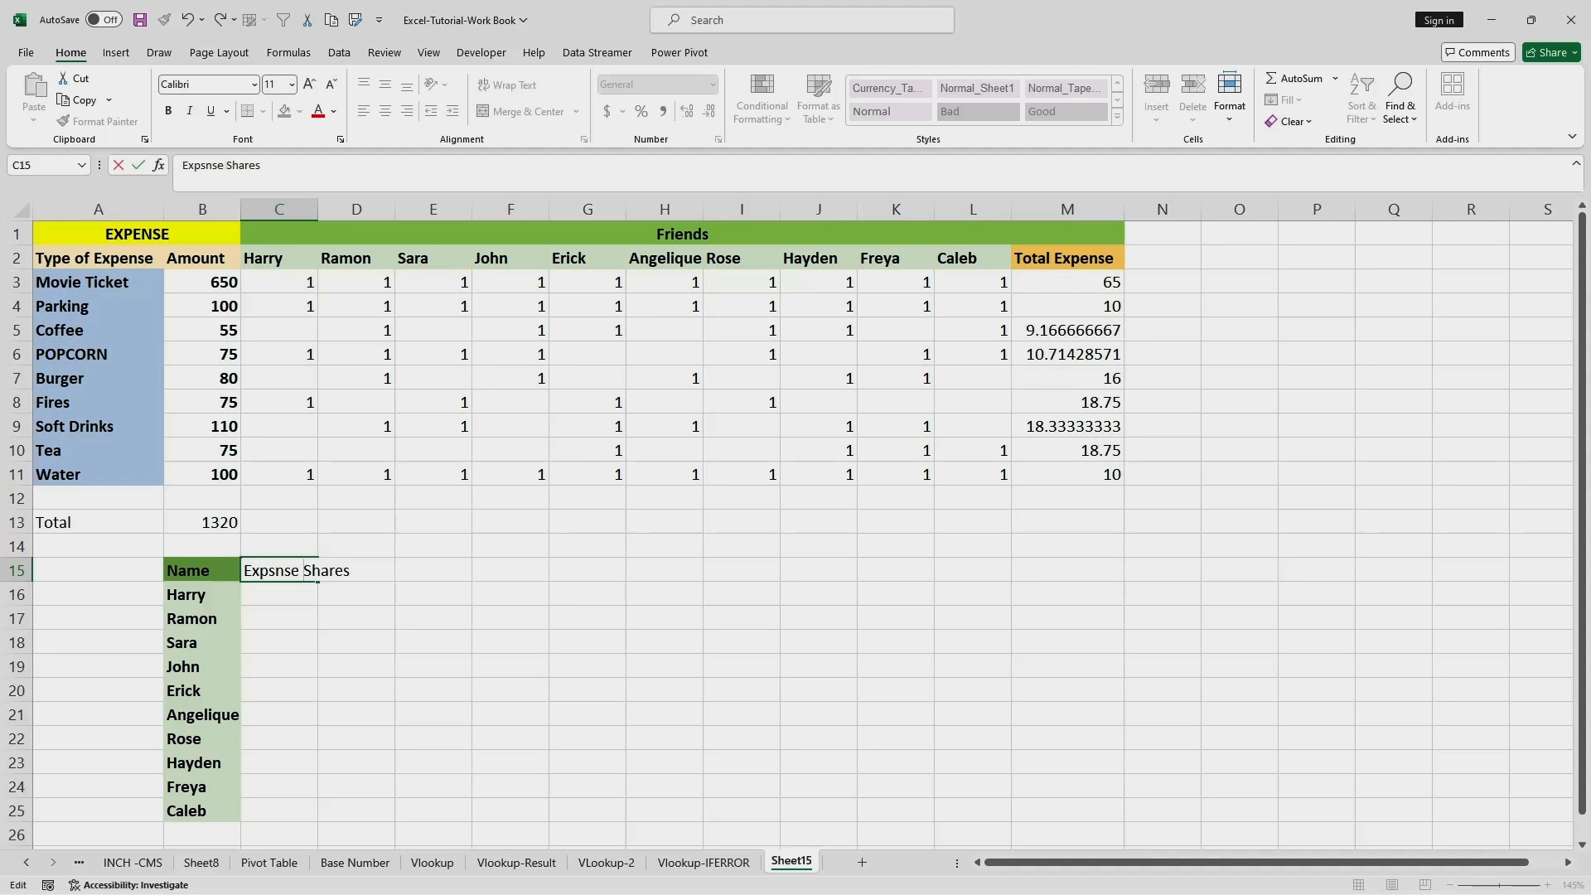
pyautogui.click(356, 619)
pyautogui.doubleClick(317, 209)
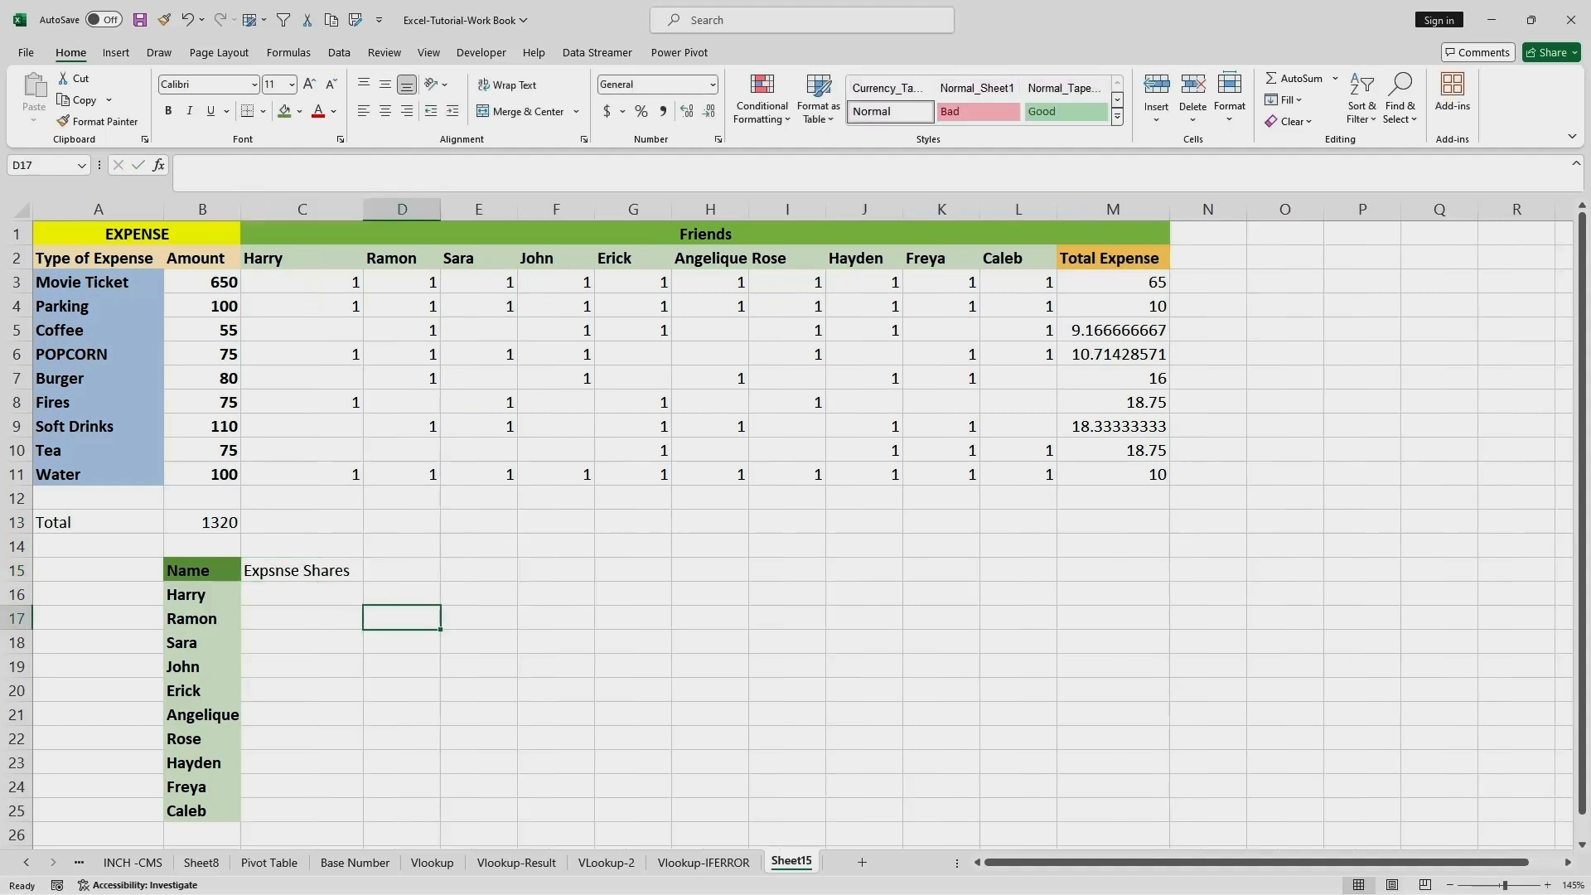
# Fill the shares header in C15 with the standard orange color.
pyautogui.click(316, 572)
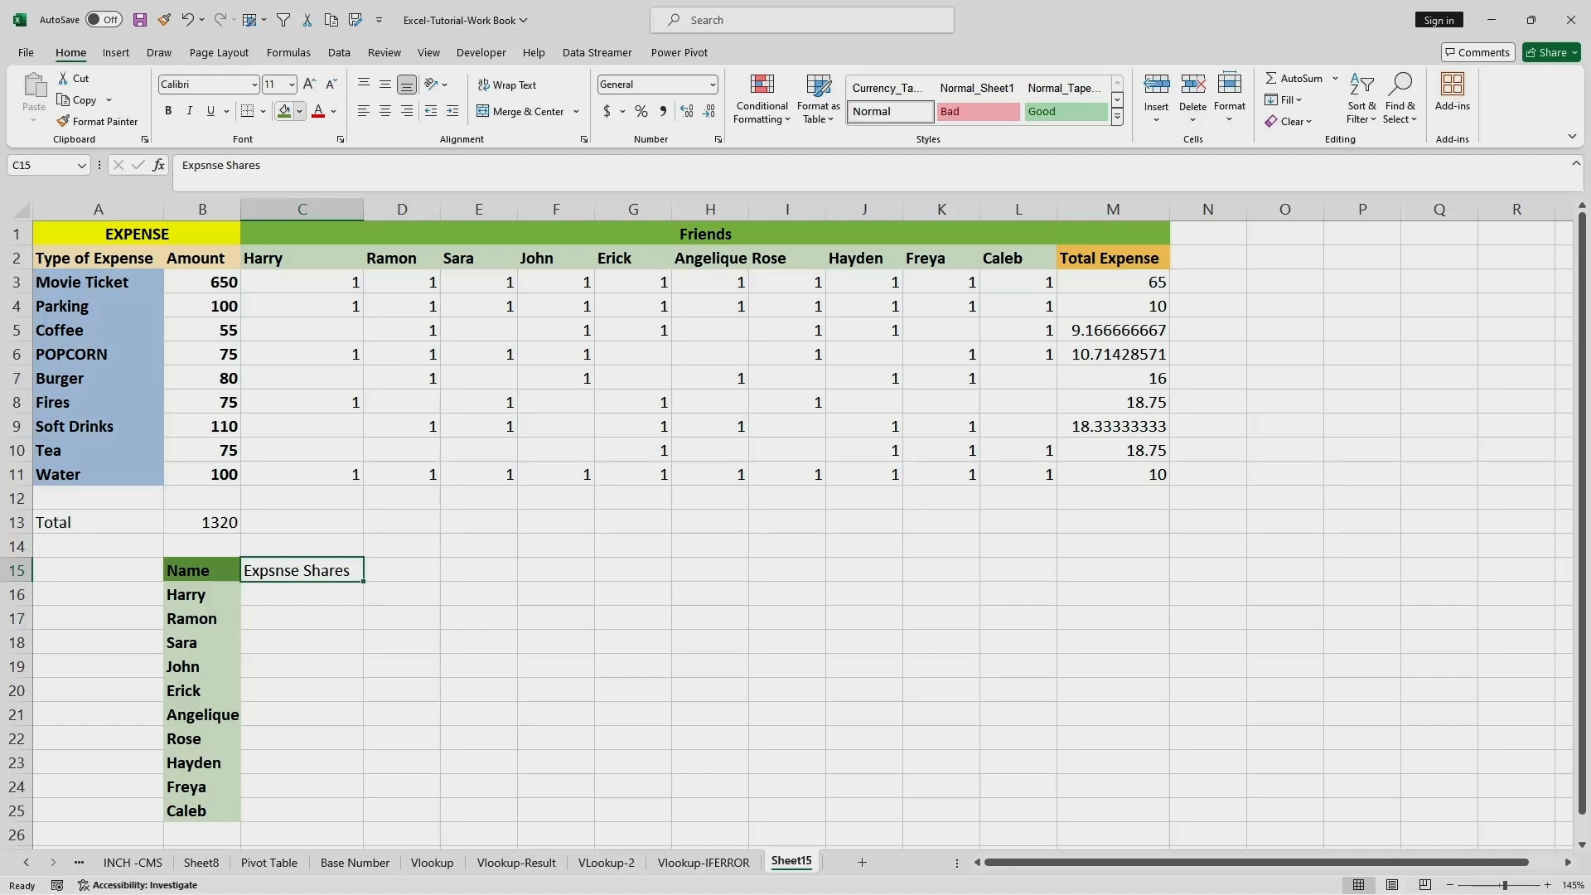
pyautogui.click(300, 112)
pyautogui.click(311, 267)
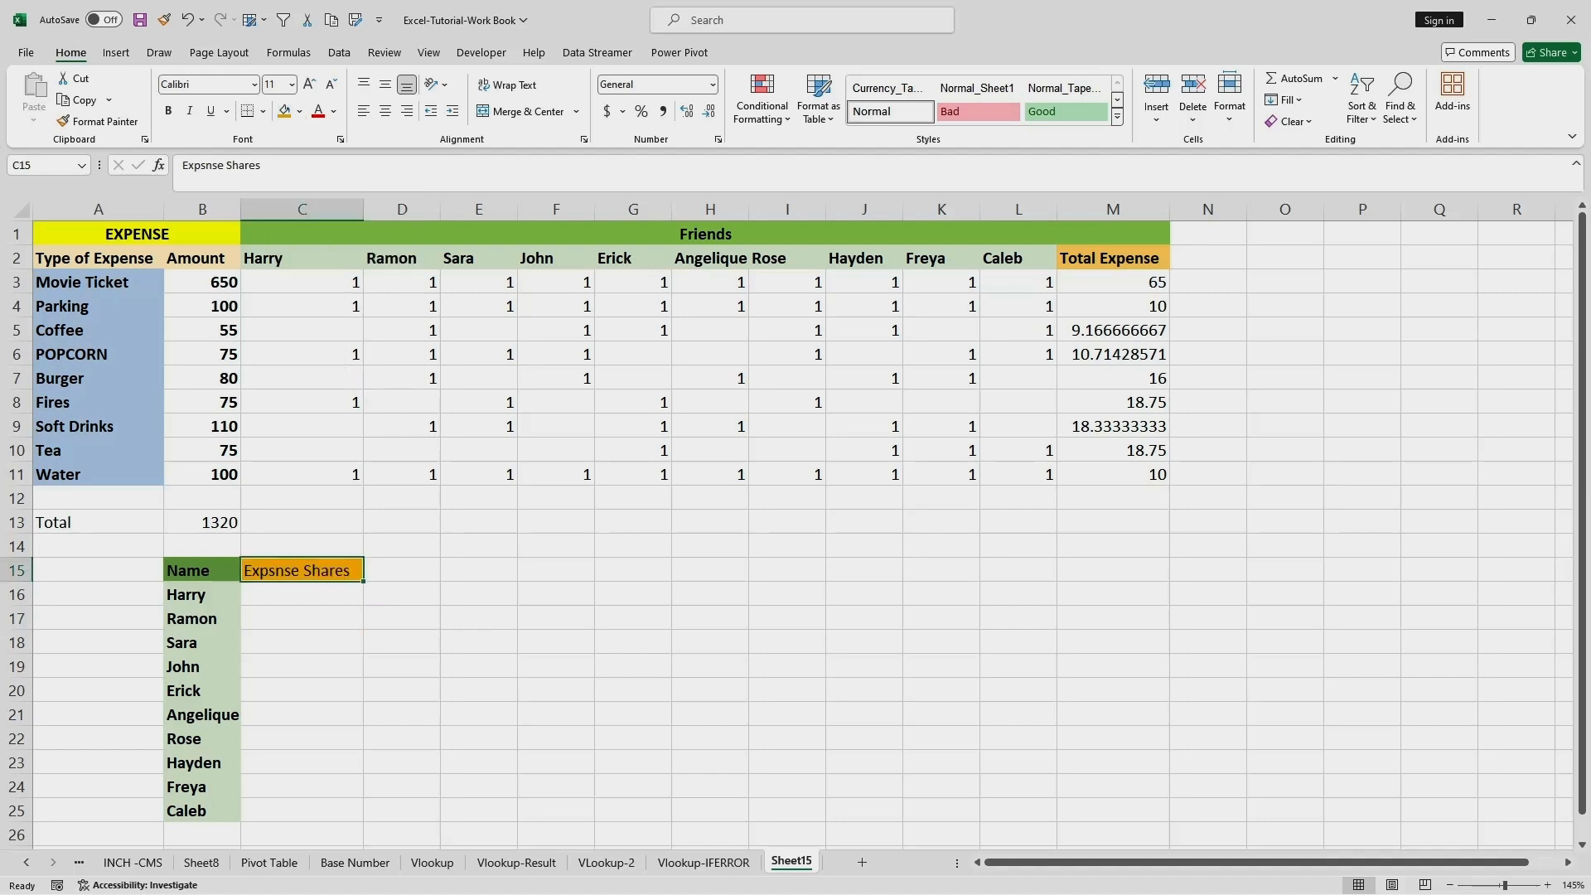
pyautogui.click(402, 619)
pyautogui.scroll(-2, 401, 619)
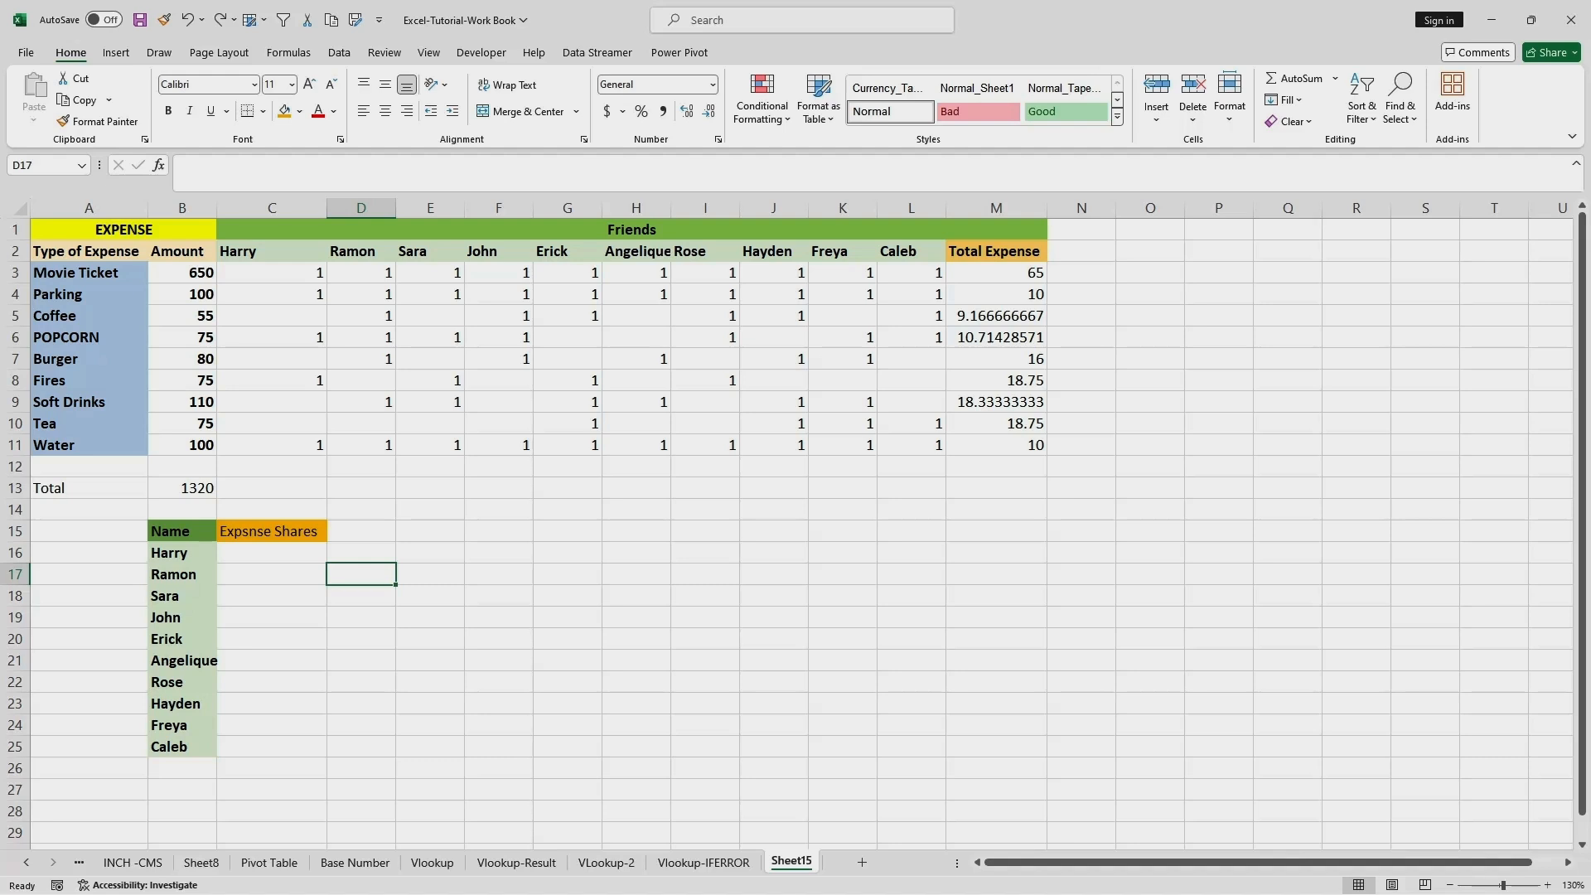
# Correct the spelling of the header in C15 to Expense Shares.
pyautogui.doubleClick(272, 531)
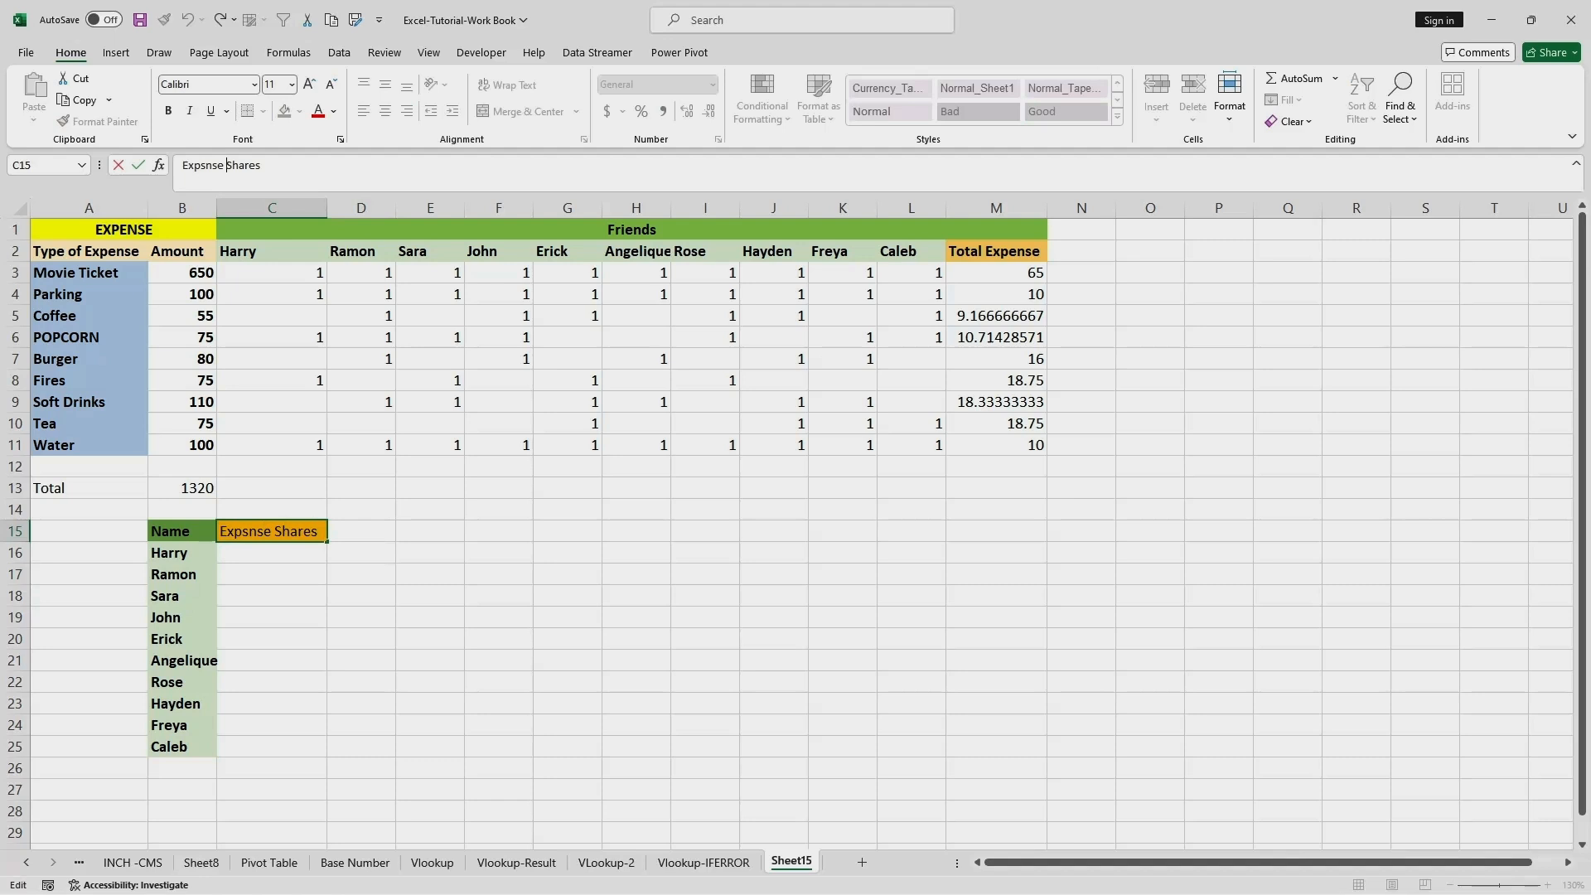
pyautogui.press('BackSpace')
pyautogui.press('BackSpace')
pyautogui.press('BackSpace')
pyautogui.press('BackSpace')
pyautogui.press('BackSpace')
pyautogui.press('BackSpace')
pyautogui.write('pense')
pyautogui.click(272, 596)
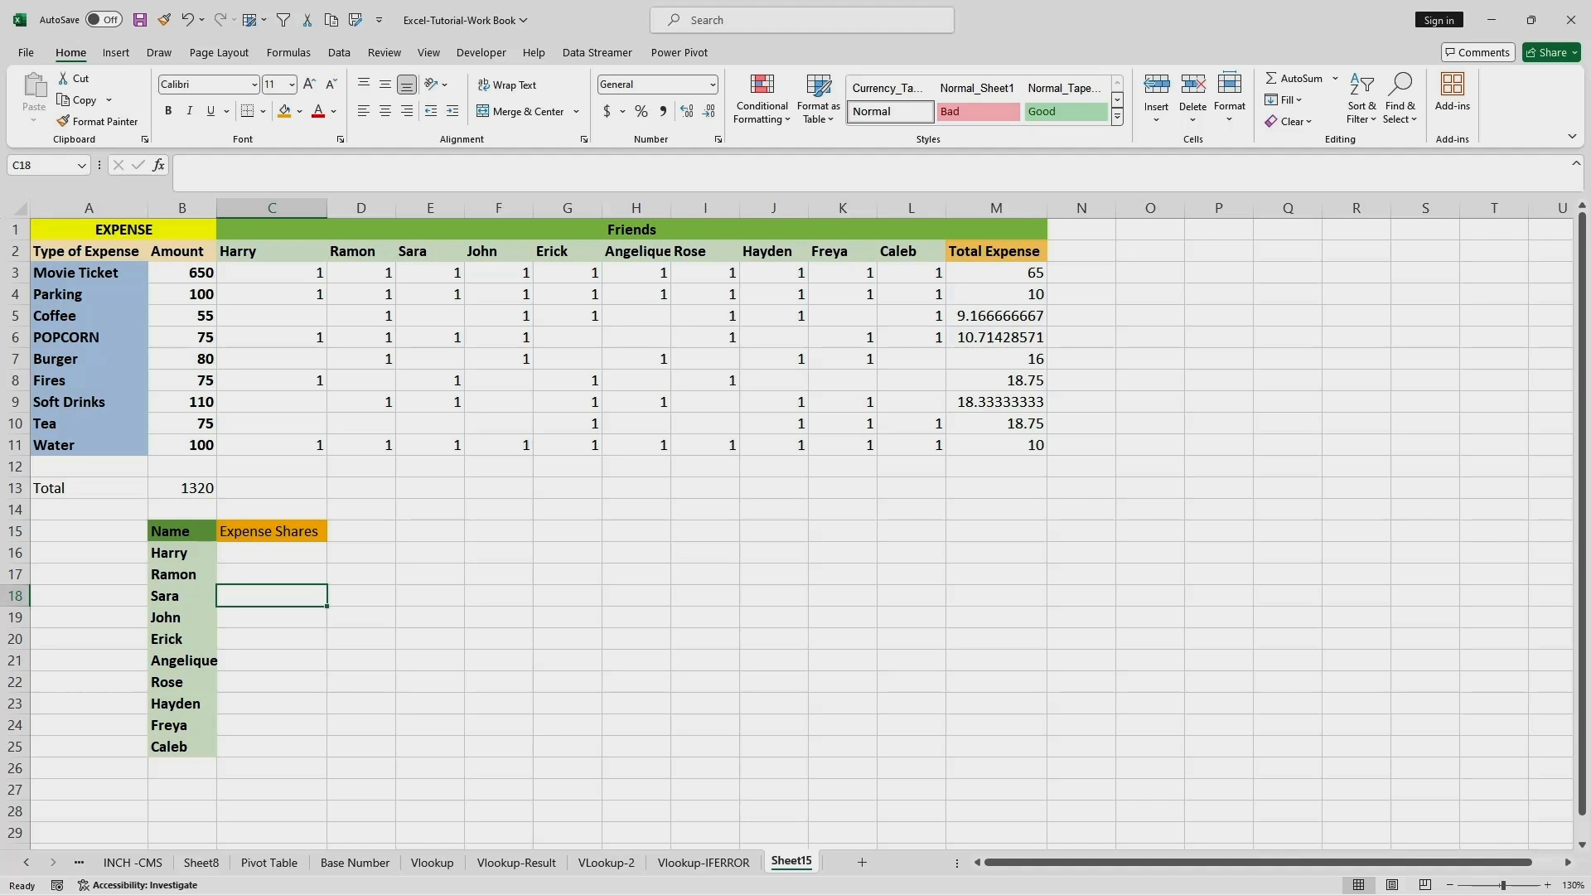
# Enter =SUMIF(C3:C11,"1",M3:M11) in C16 to total the first friend's expense share.
pyautogui.press('Up')
pyautogui.press('Up')
pyautogui.write('=')
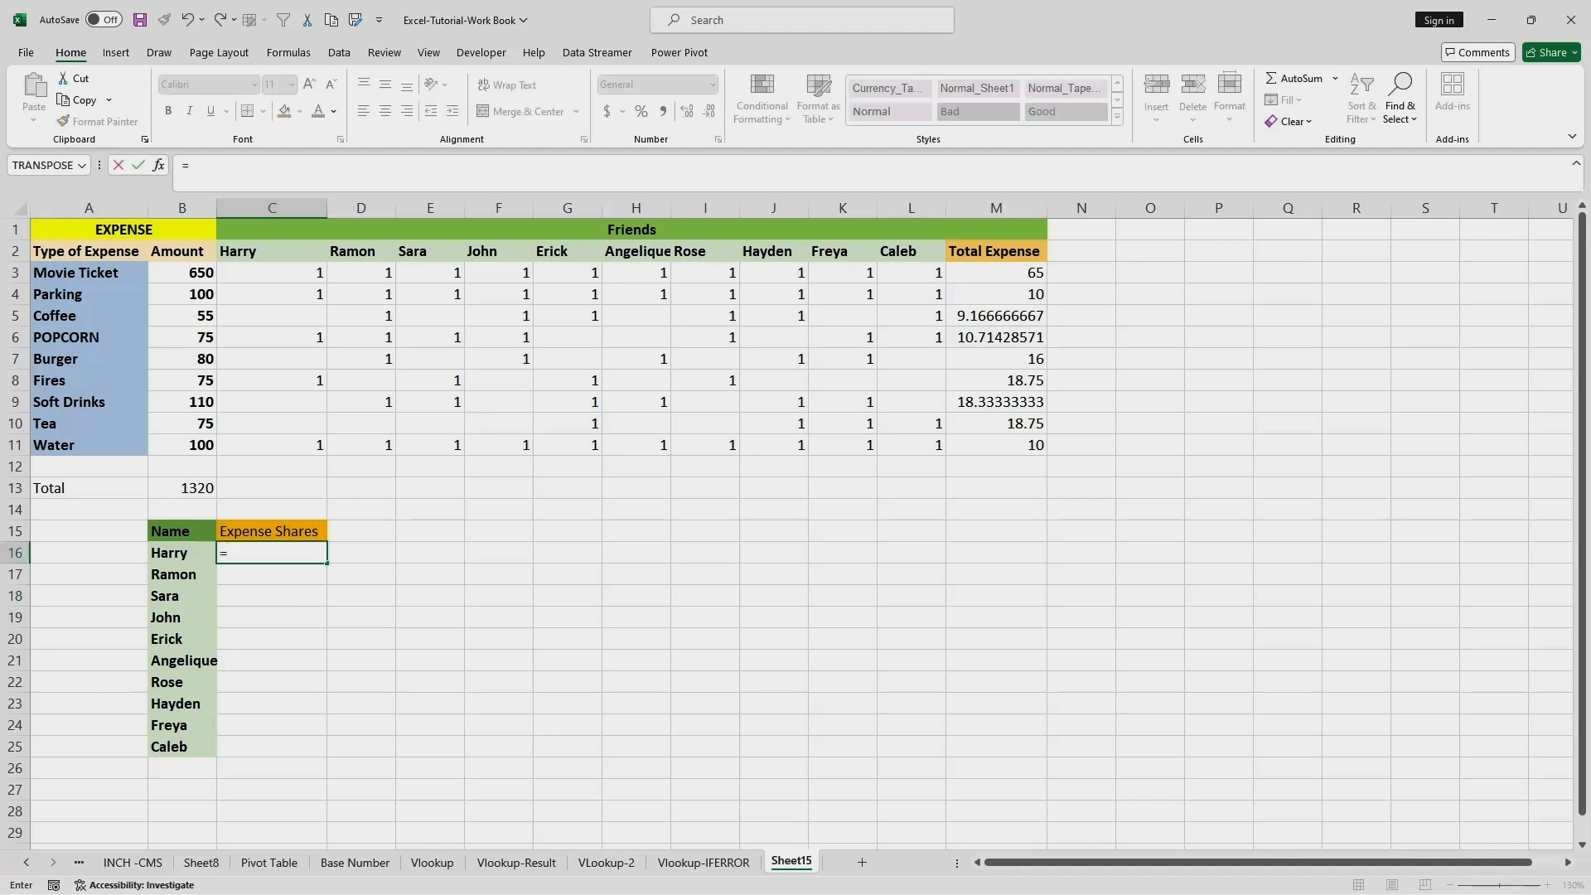
pyautogui.write('SUMIF')
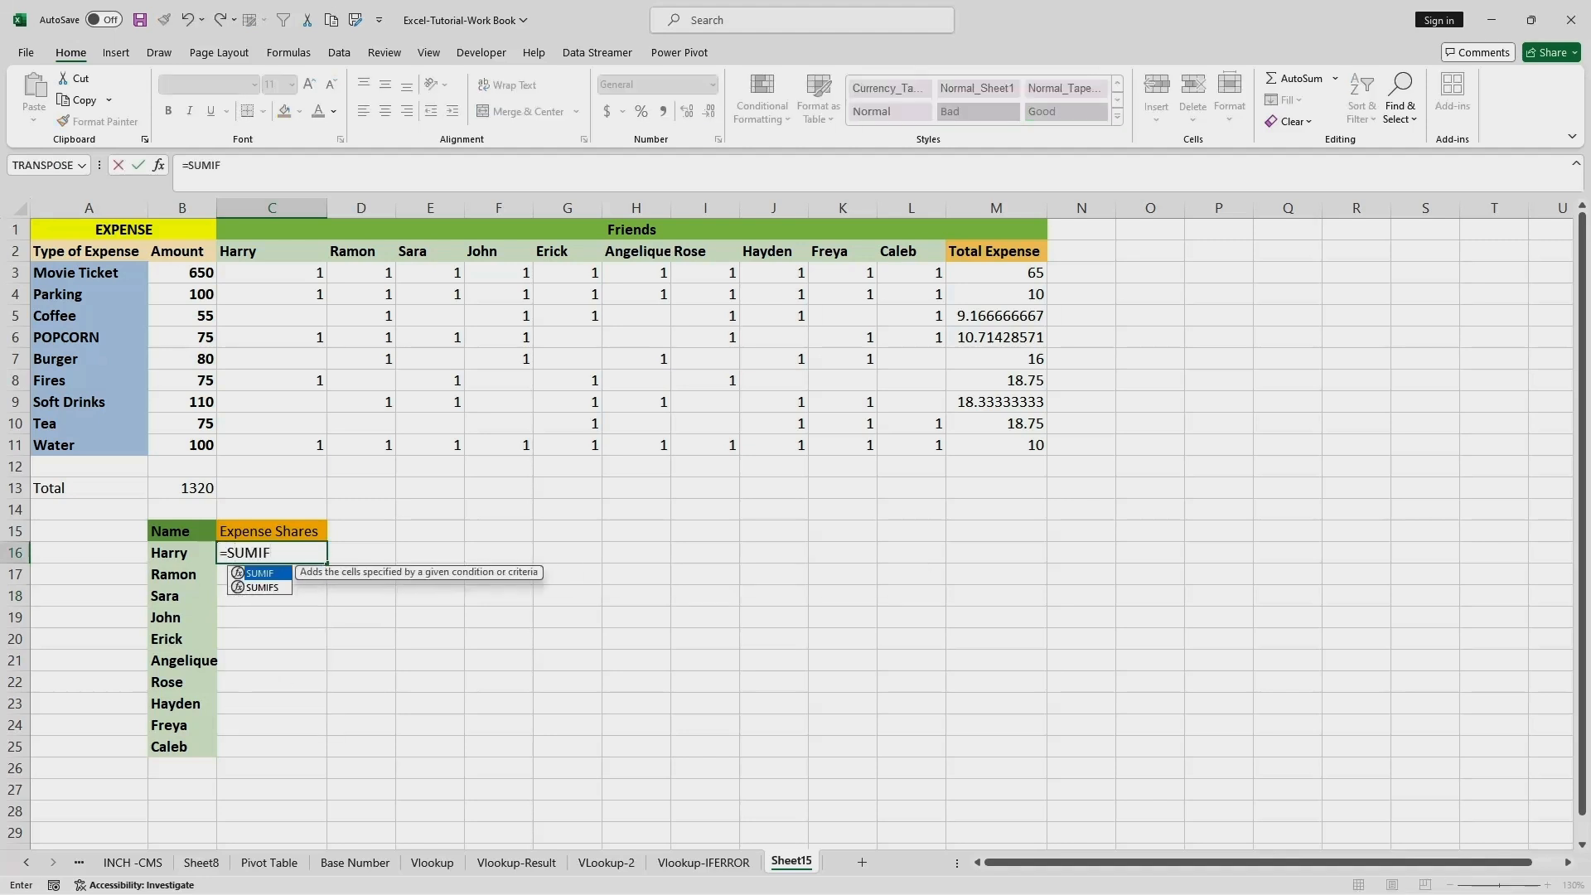
pyautogui.write('(')
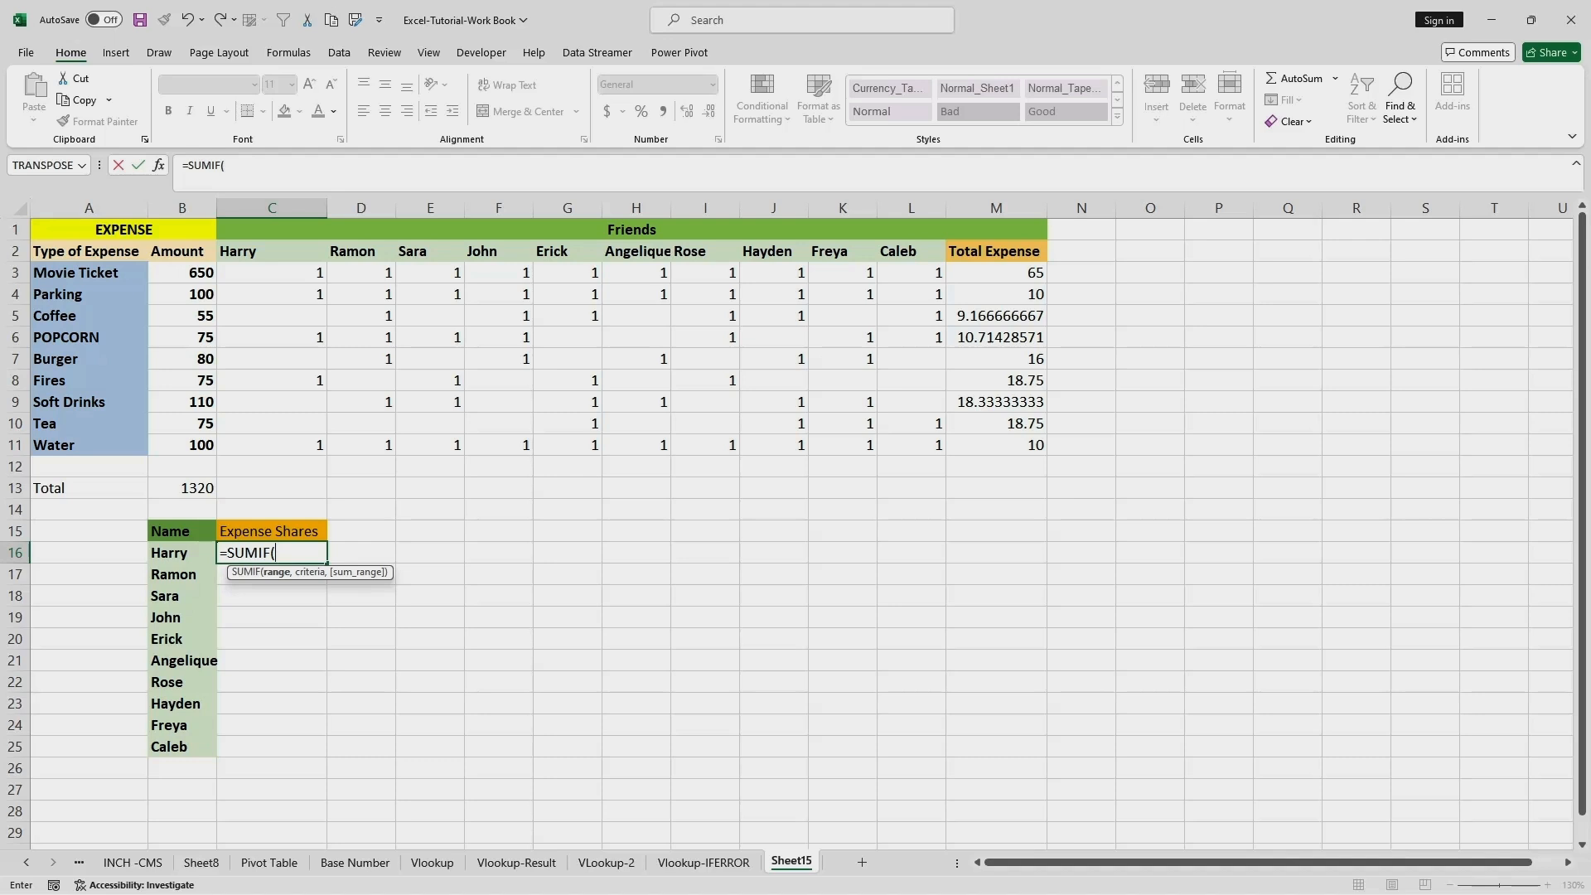
pyautogui.moveTo(319, 274); pyautogui.dragTo(323, 452)
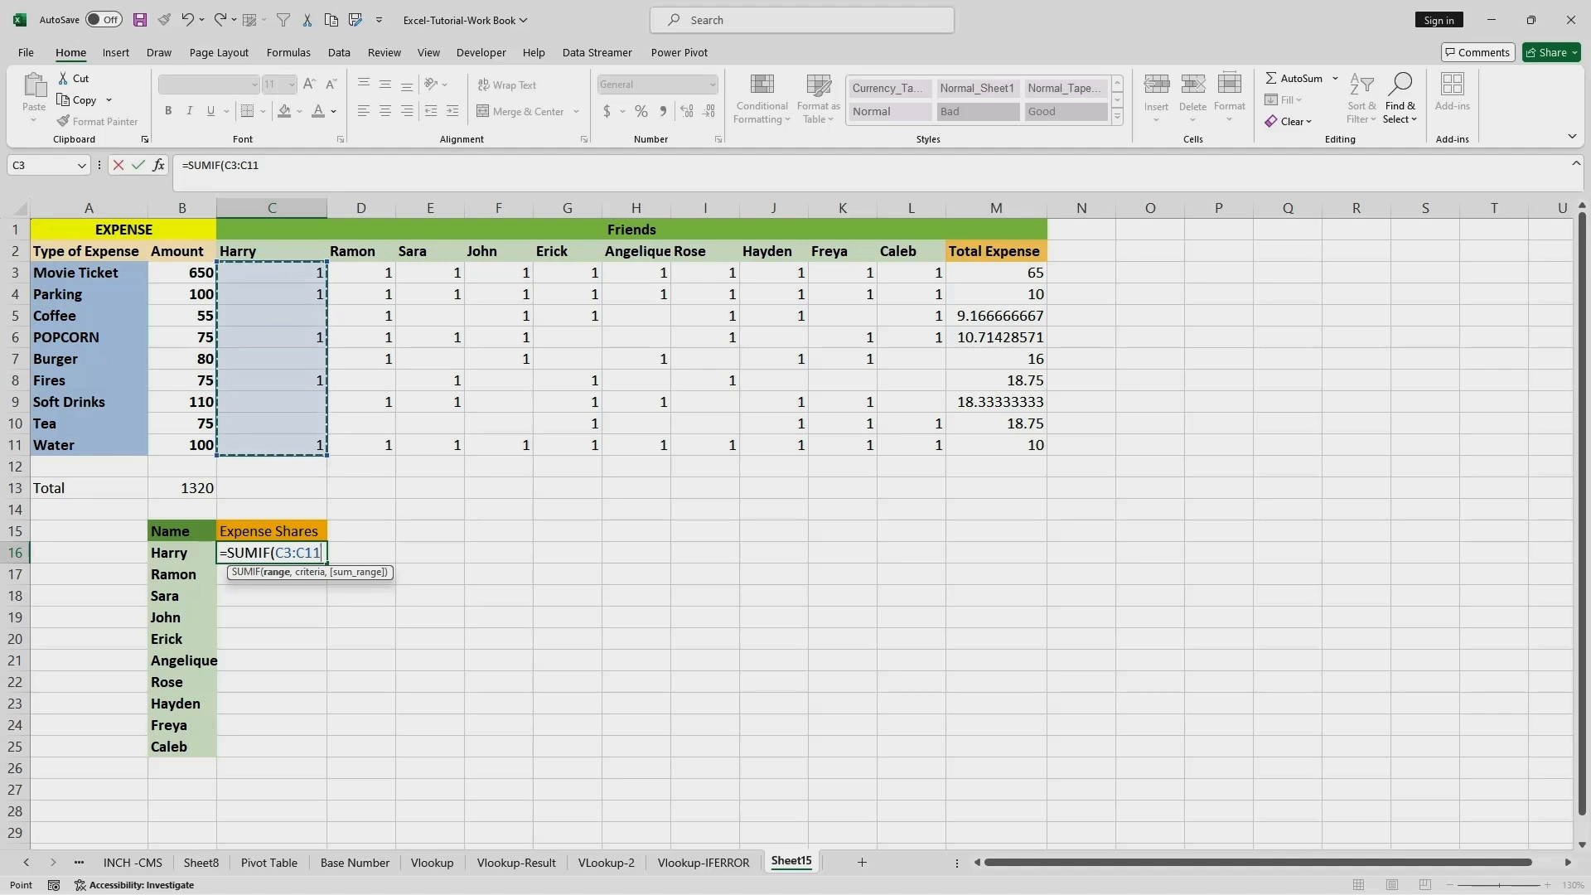
pyautogui.click(262, 165)
pyautogui.write(',')
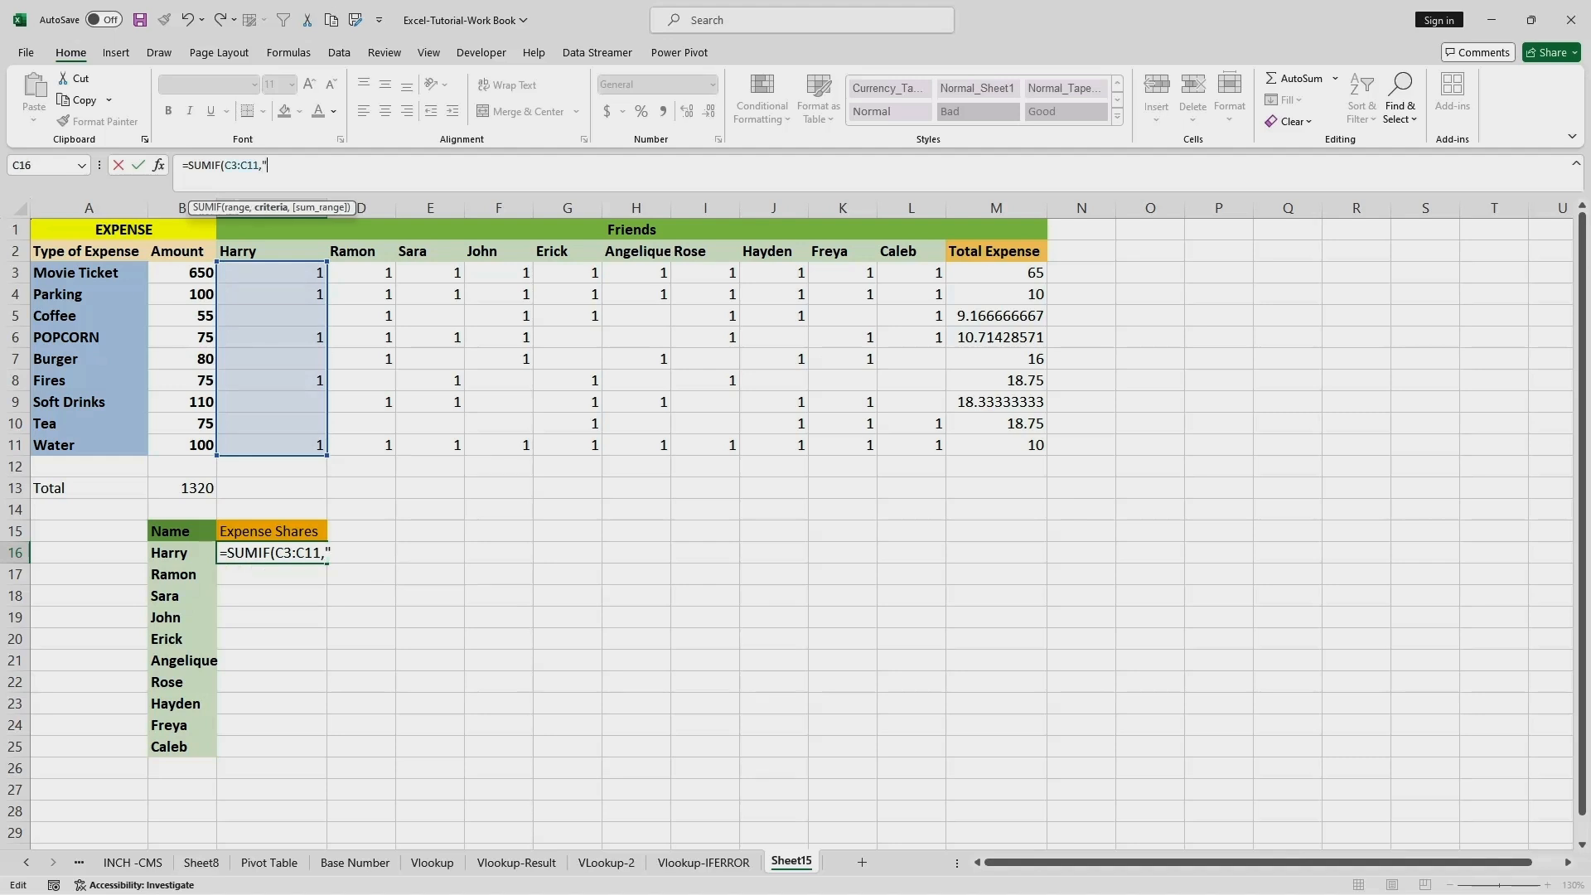
pyautogui.write('"1",')
pyautogui.moveTo(1027, 273); pyautogui.dragTo(1032, 445)
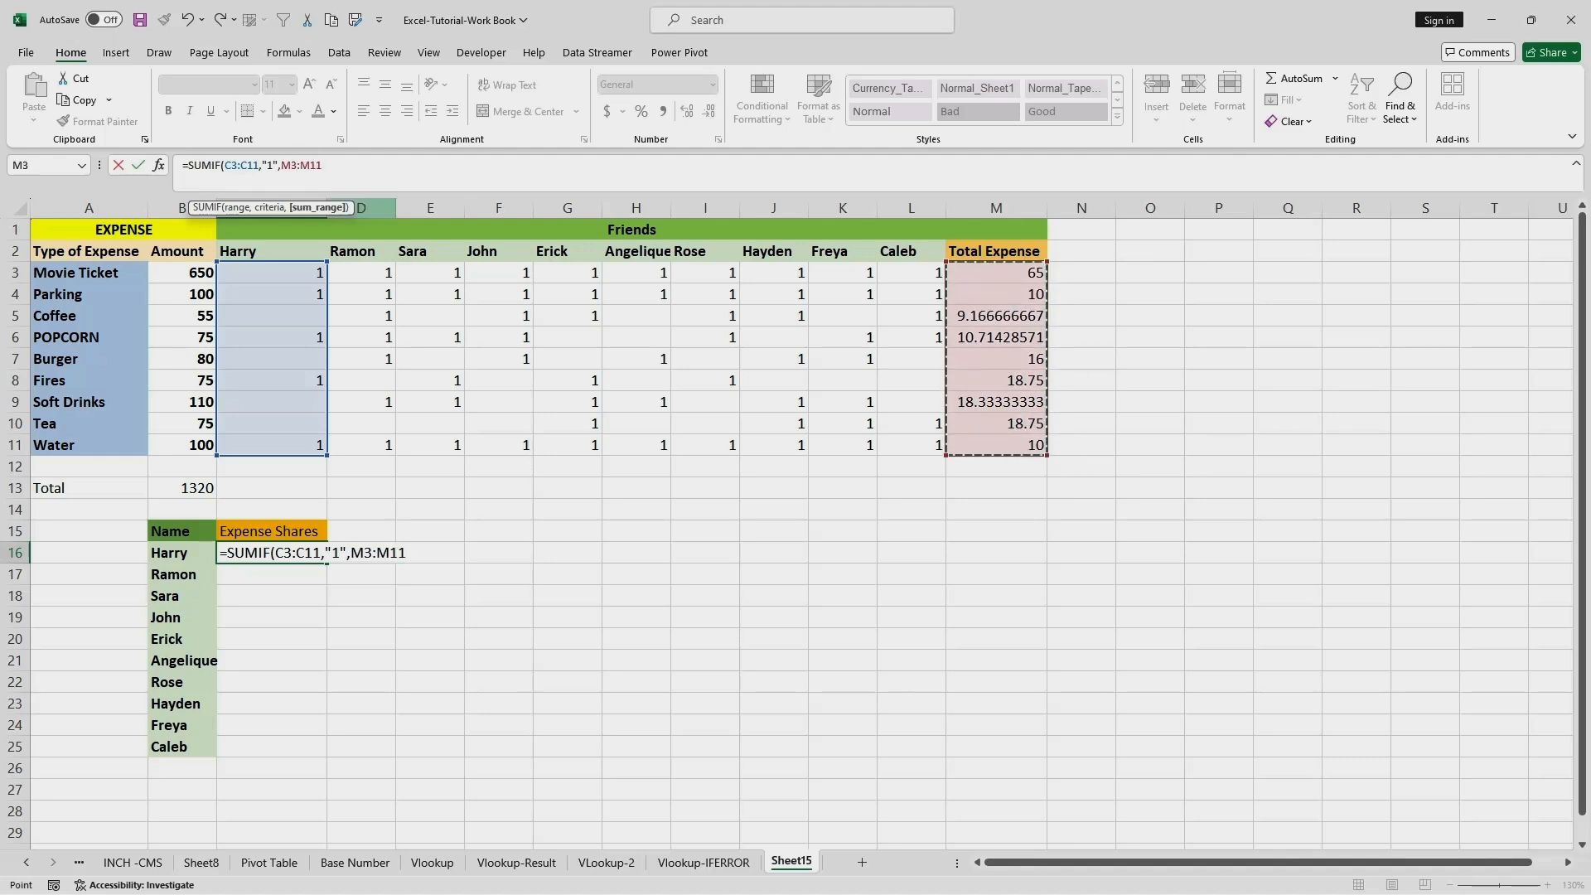
pyautogui.click(321, 165)
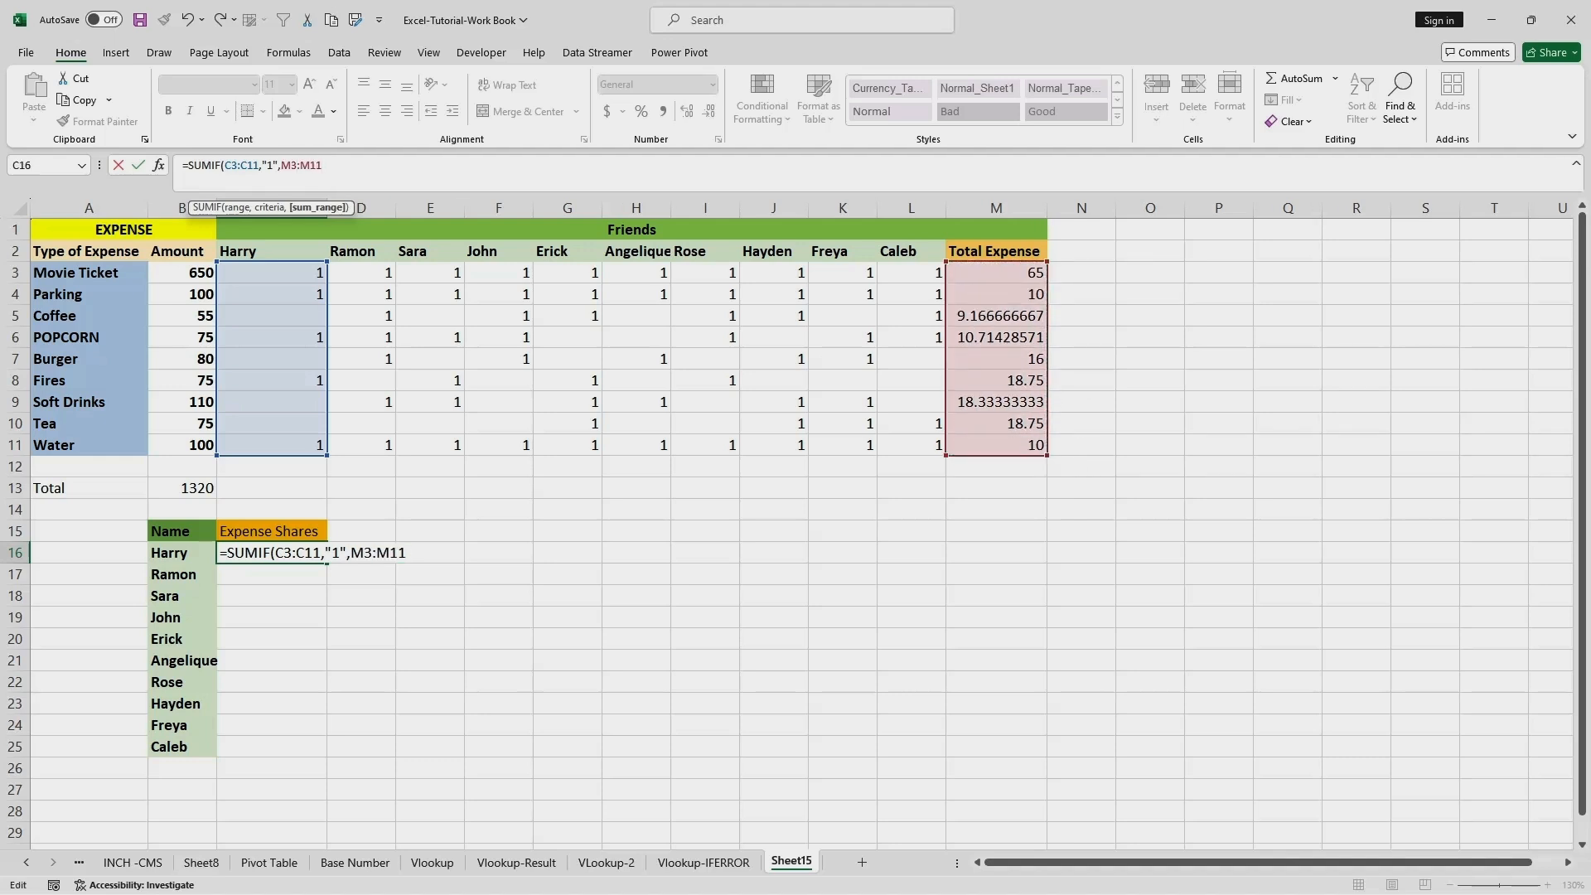
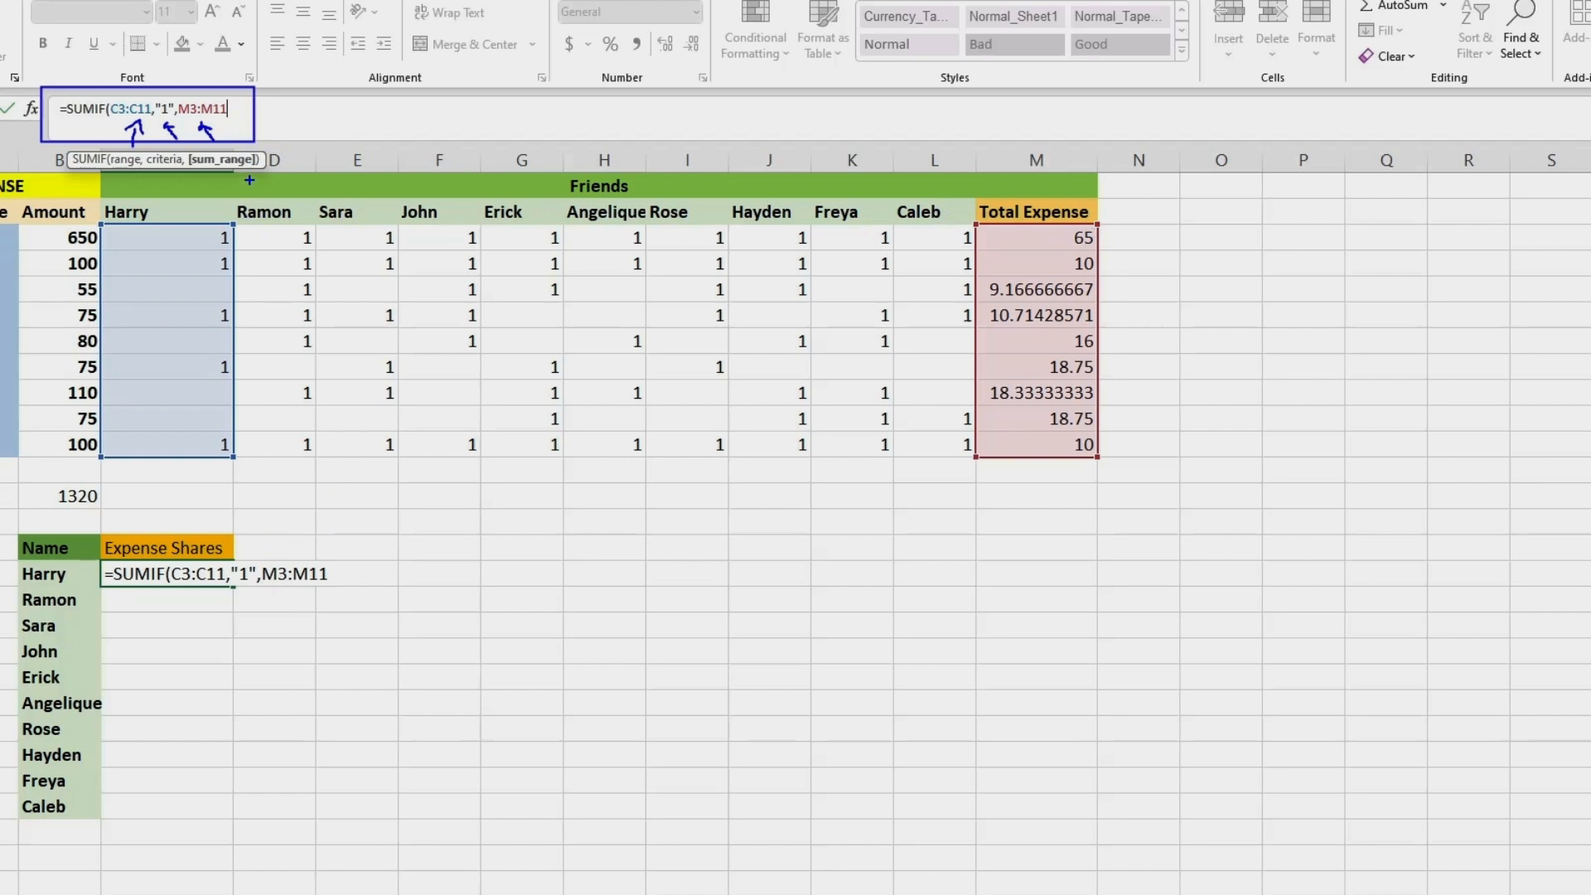
pyautogui.press('Escape')
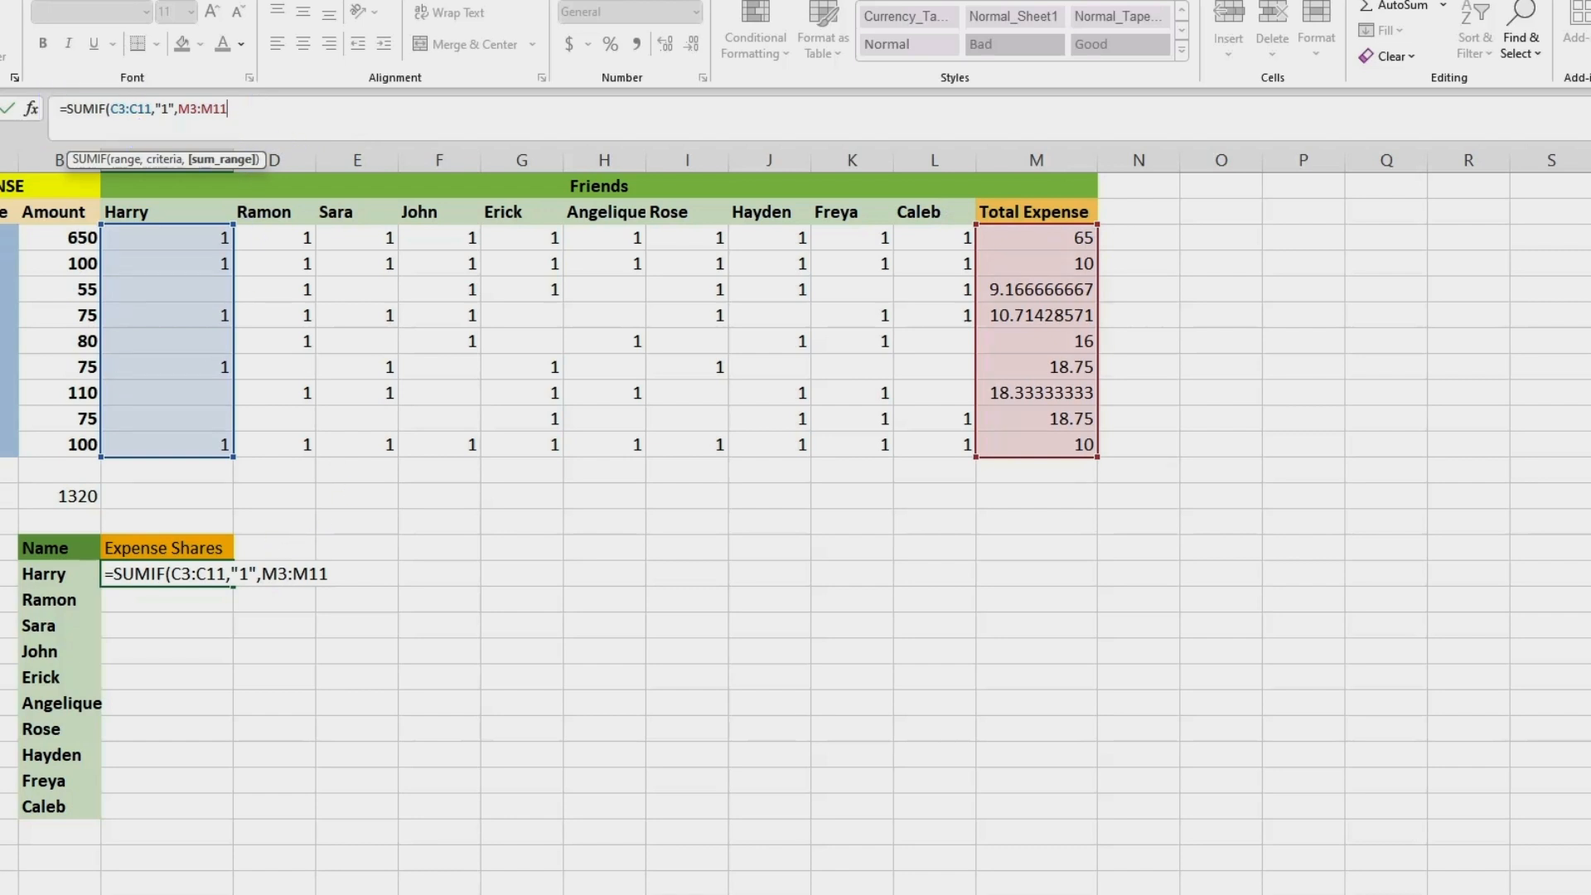
pyautogui.write(')')
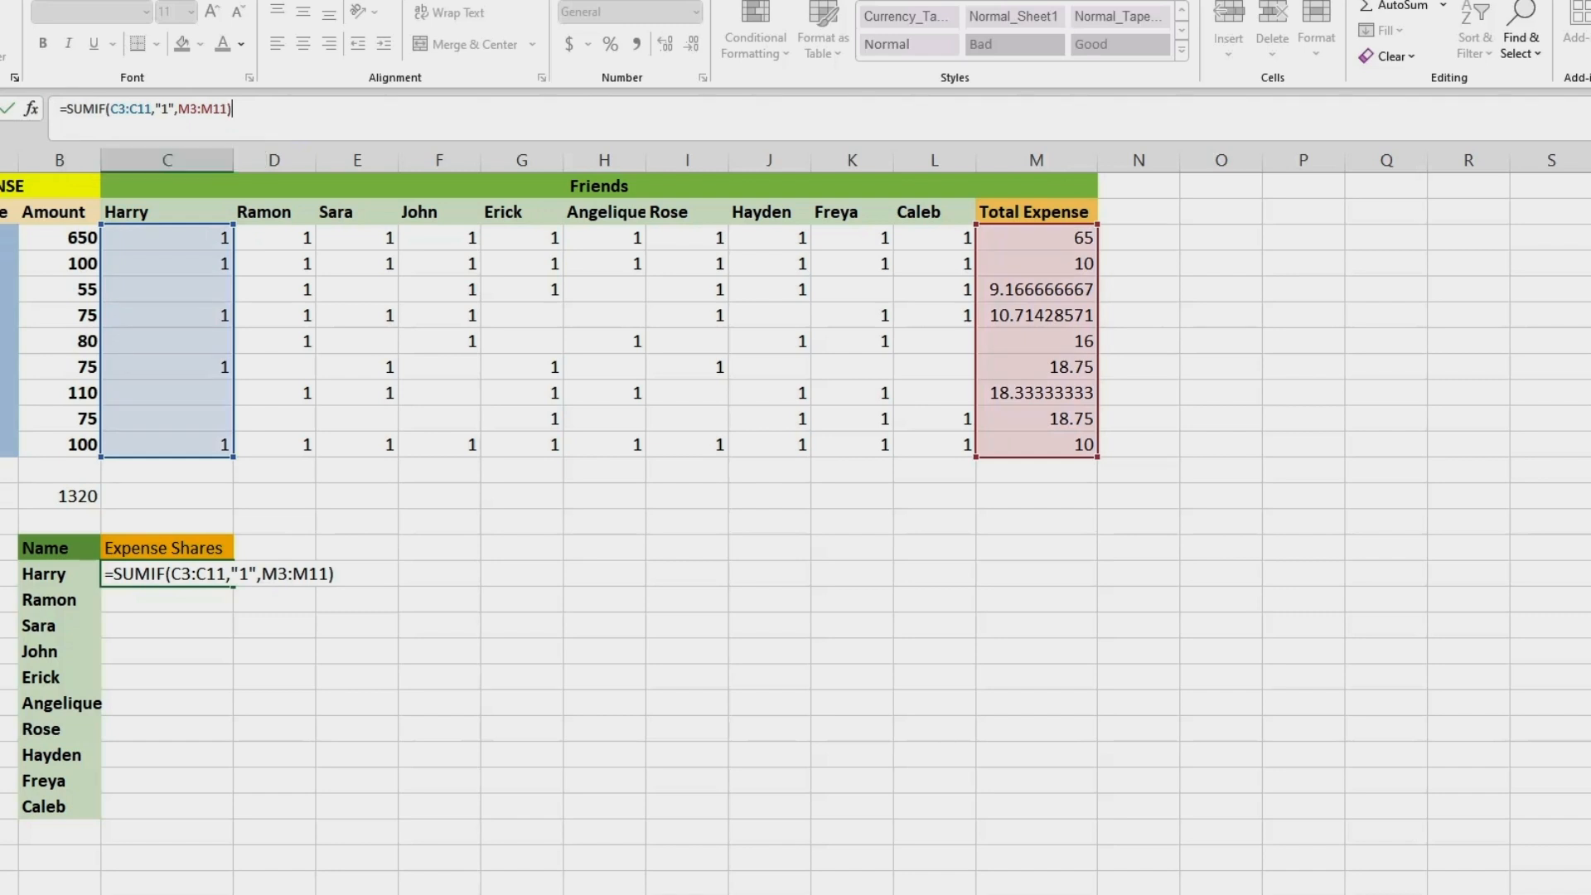
pyautogui.press('Return')
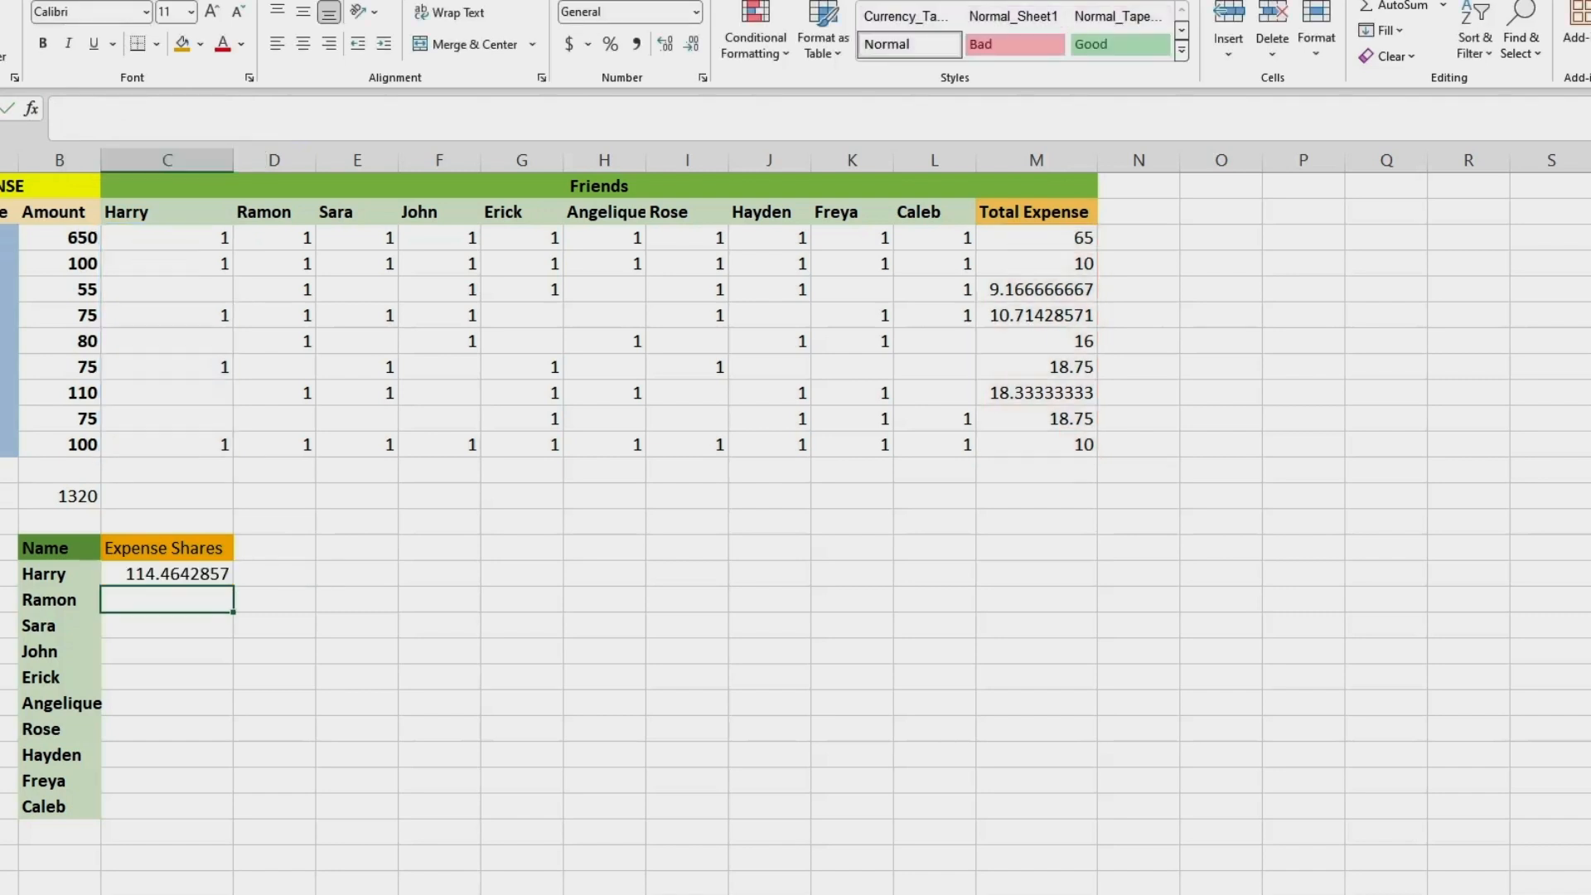
# Enter =SUMIF(D3:D11,"1",M3:M11) in C17 to total the second friend's expense share.
pyautogui.click(357, 574)
pyautogui.click(168, 574)
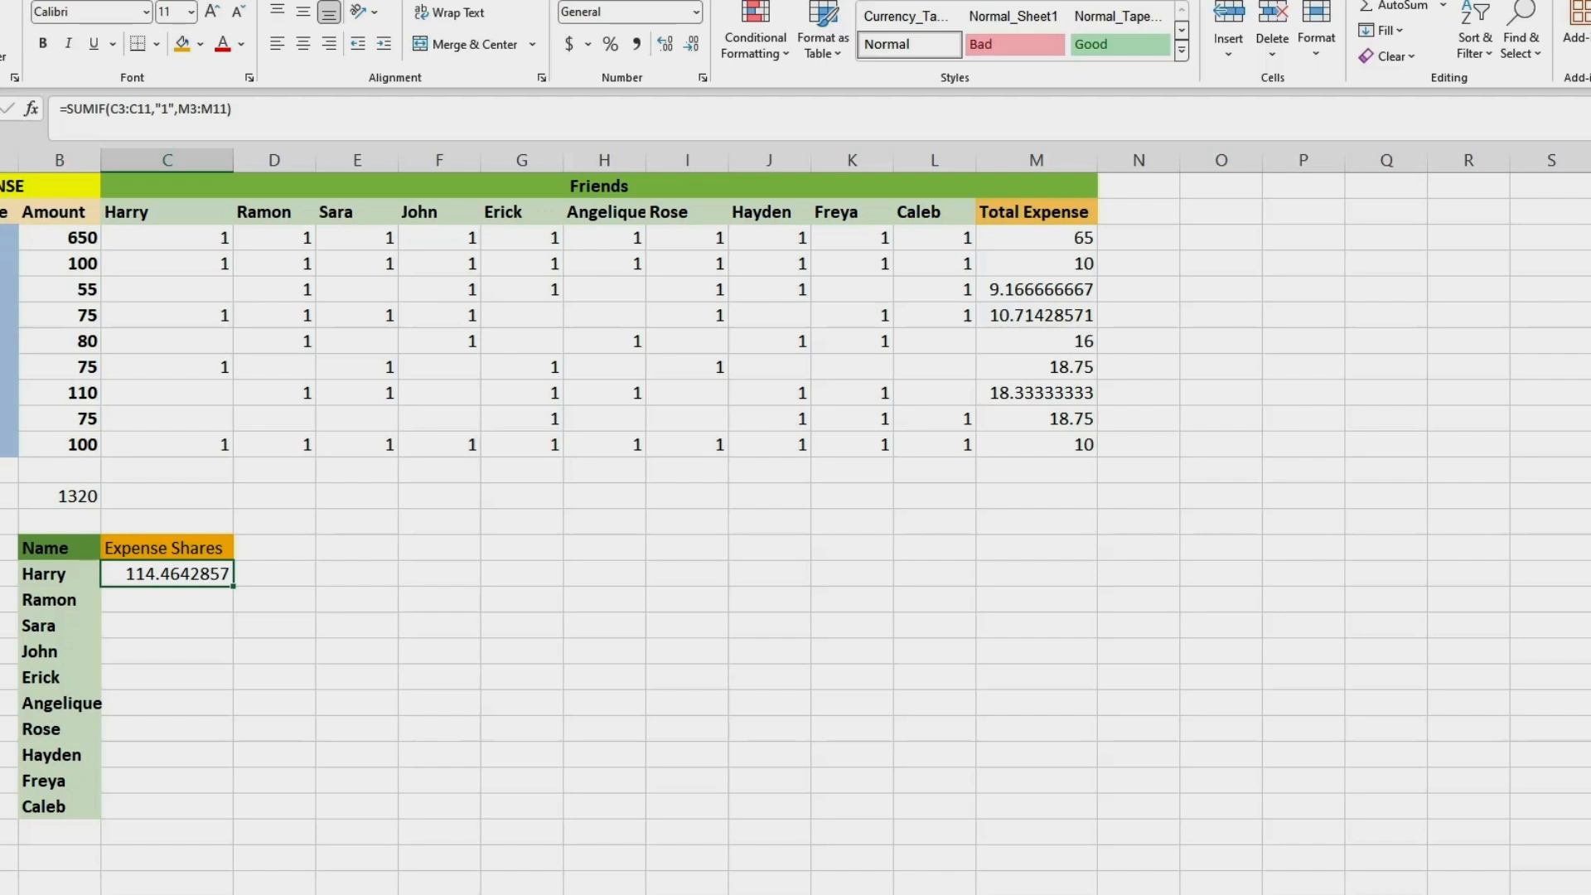
pyautogui.press('Down')
pyautogui.write('=')
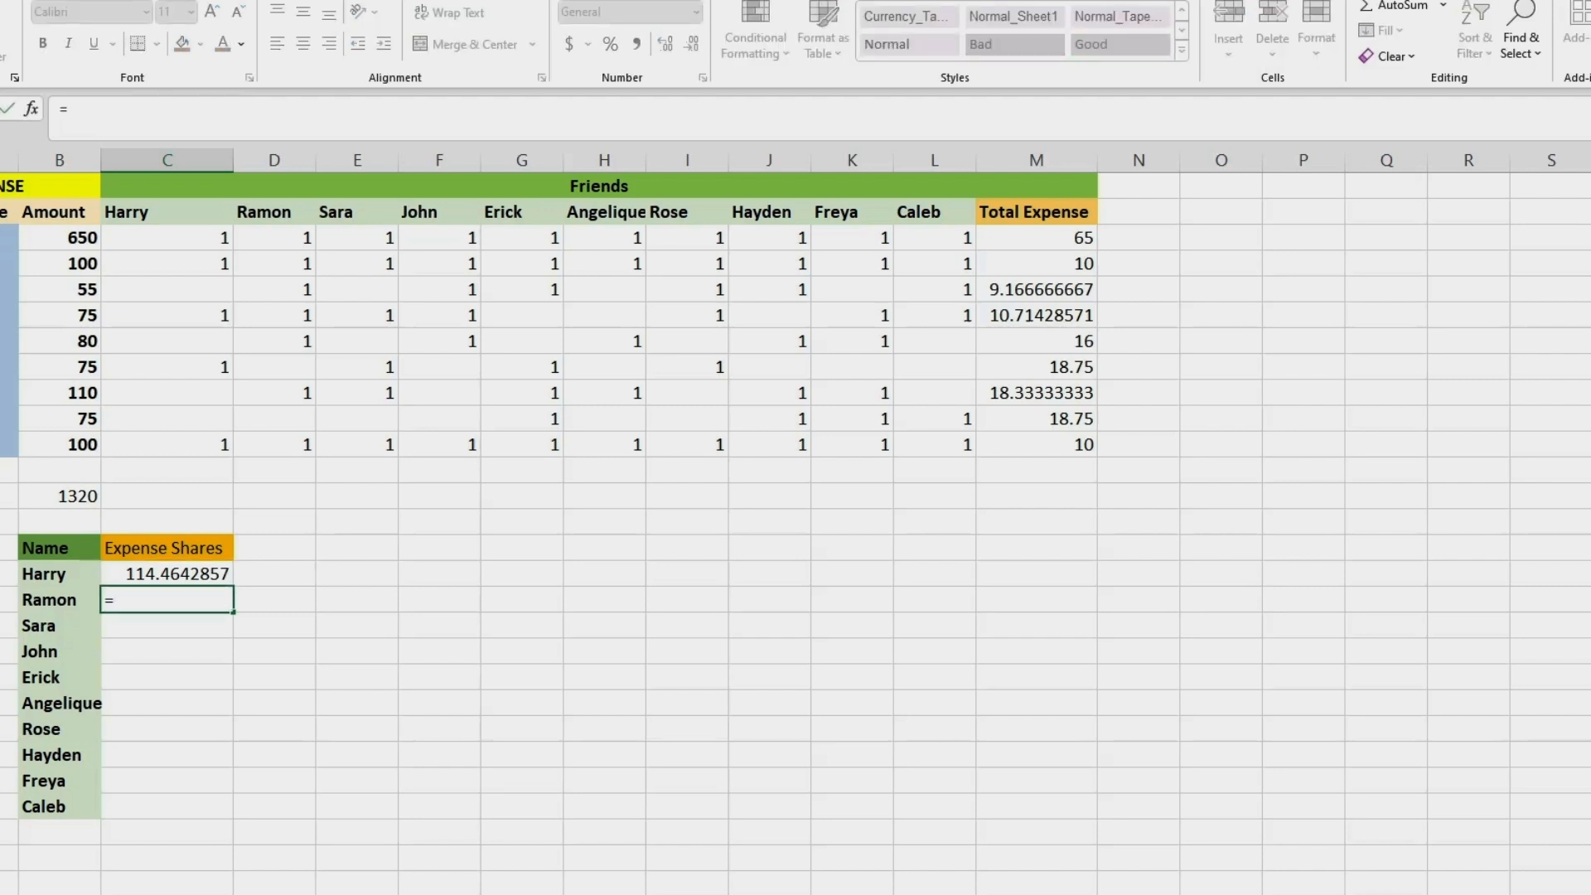
pyautogui.write('SUM')
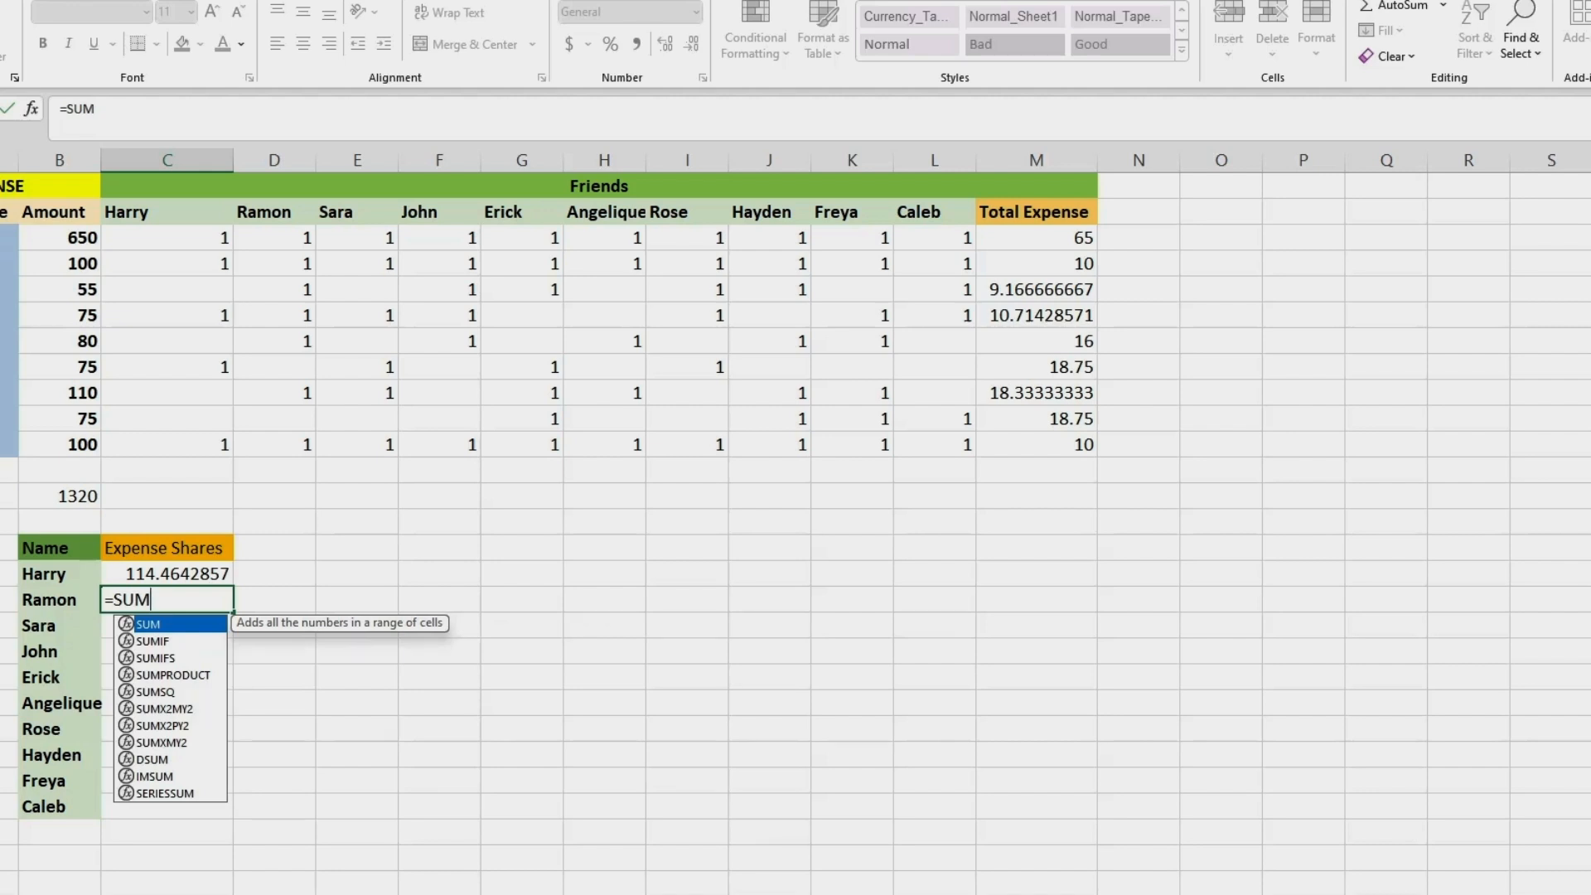
pyautogui.write('IF(')
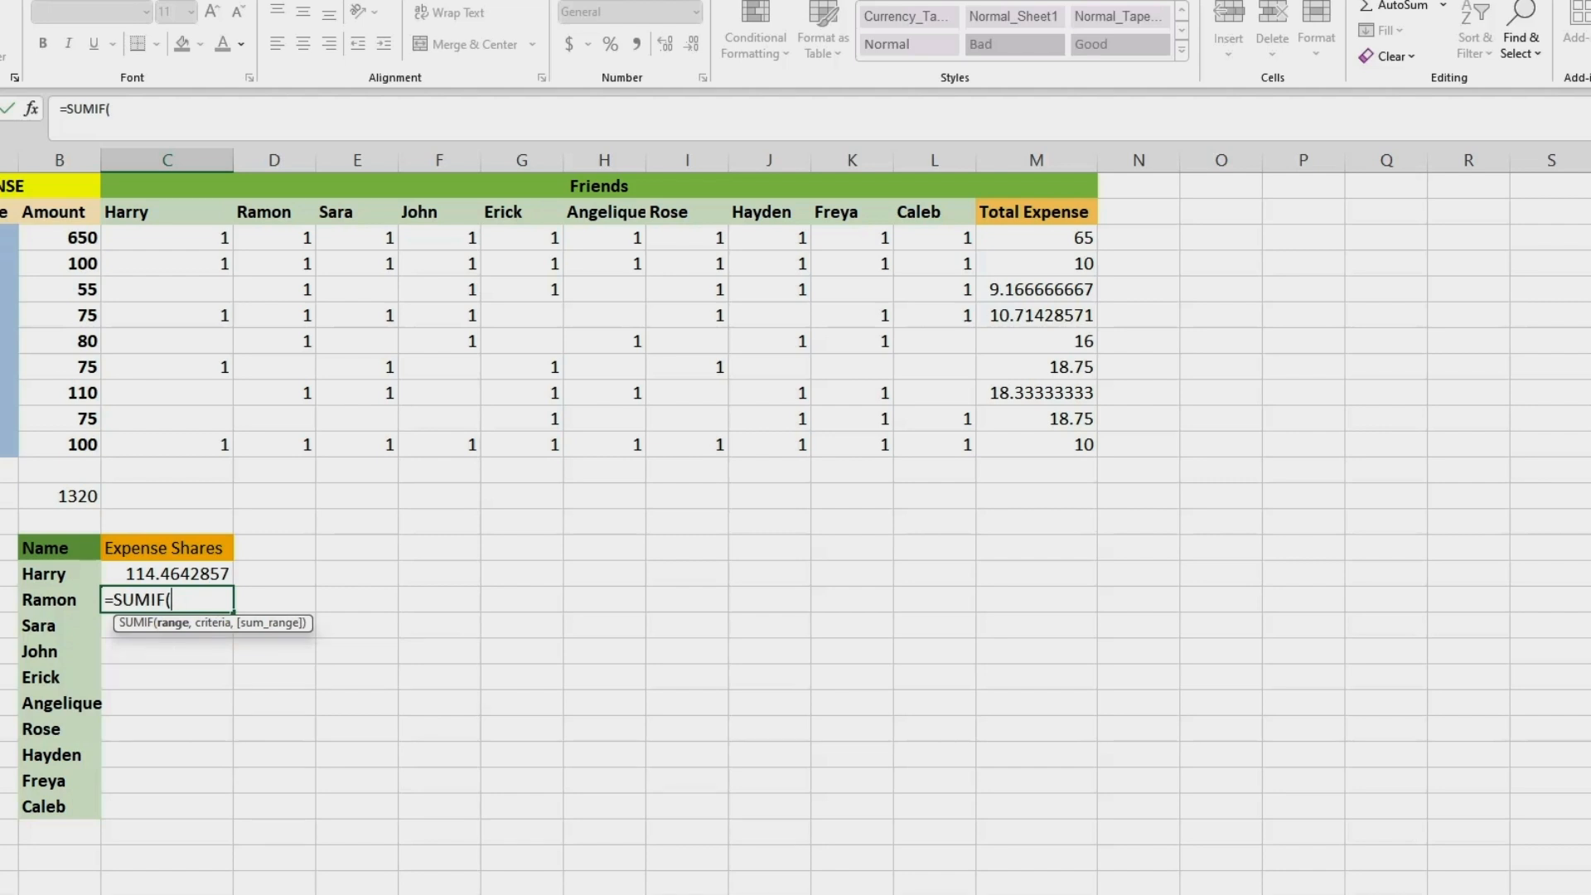
pyautogui.moveTo(286, 238); pyautogui.dragTo(305, 448)
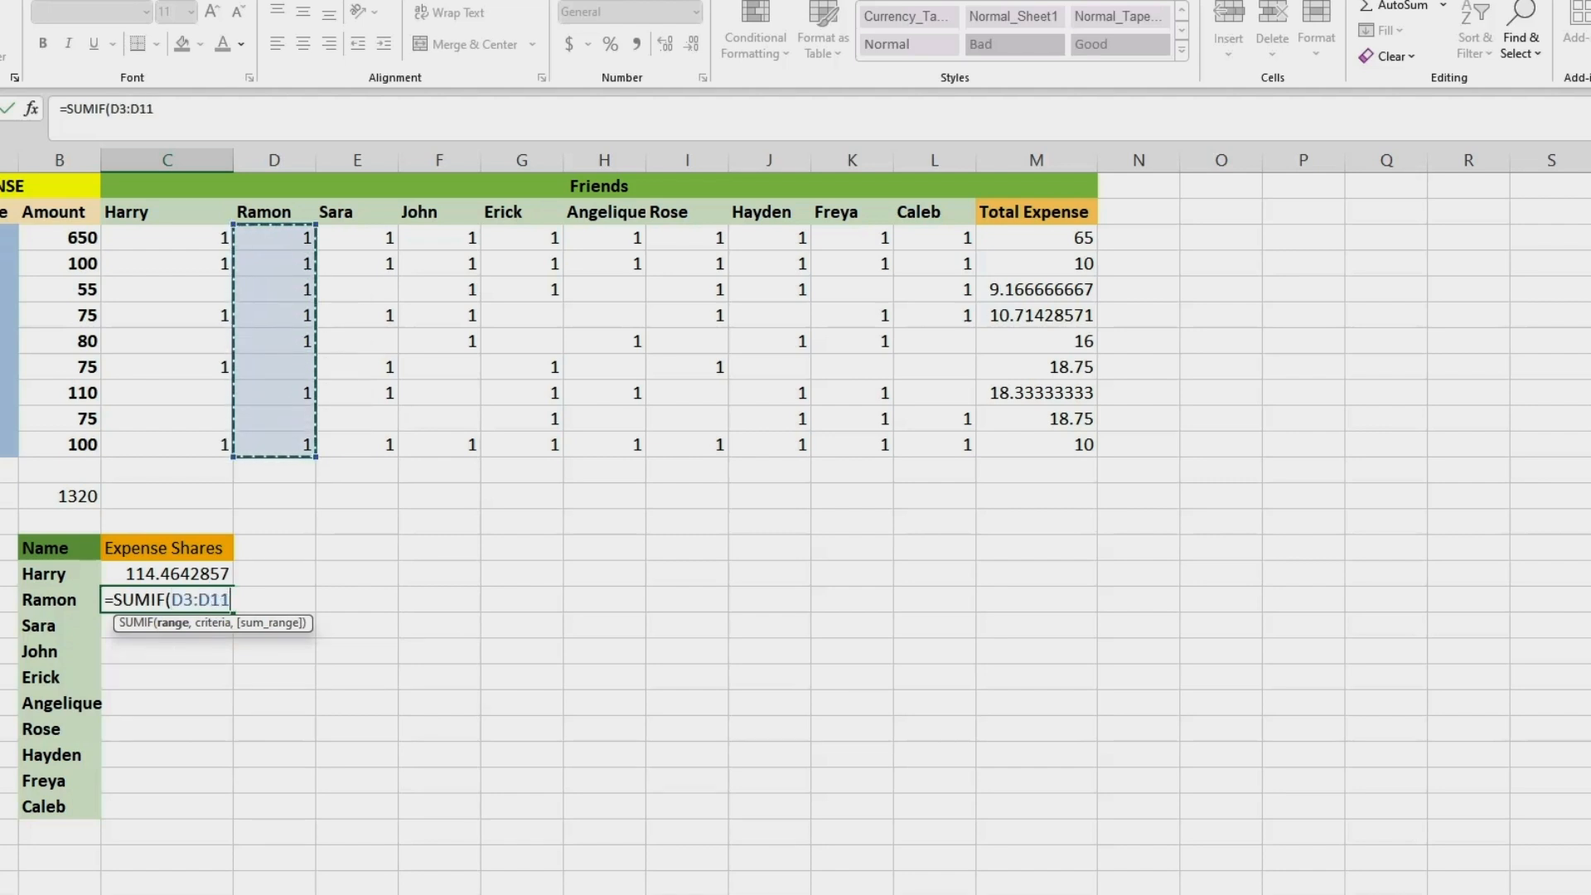
pyautogui.click(159, 109)
pyautogui.write(',')
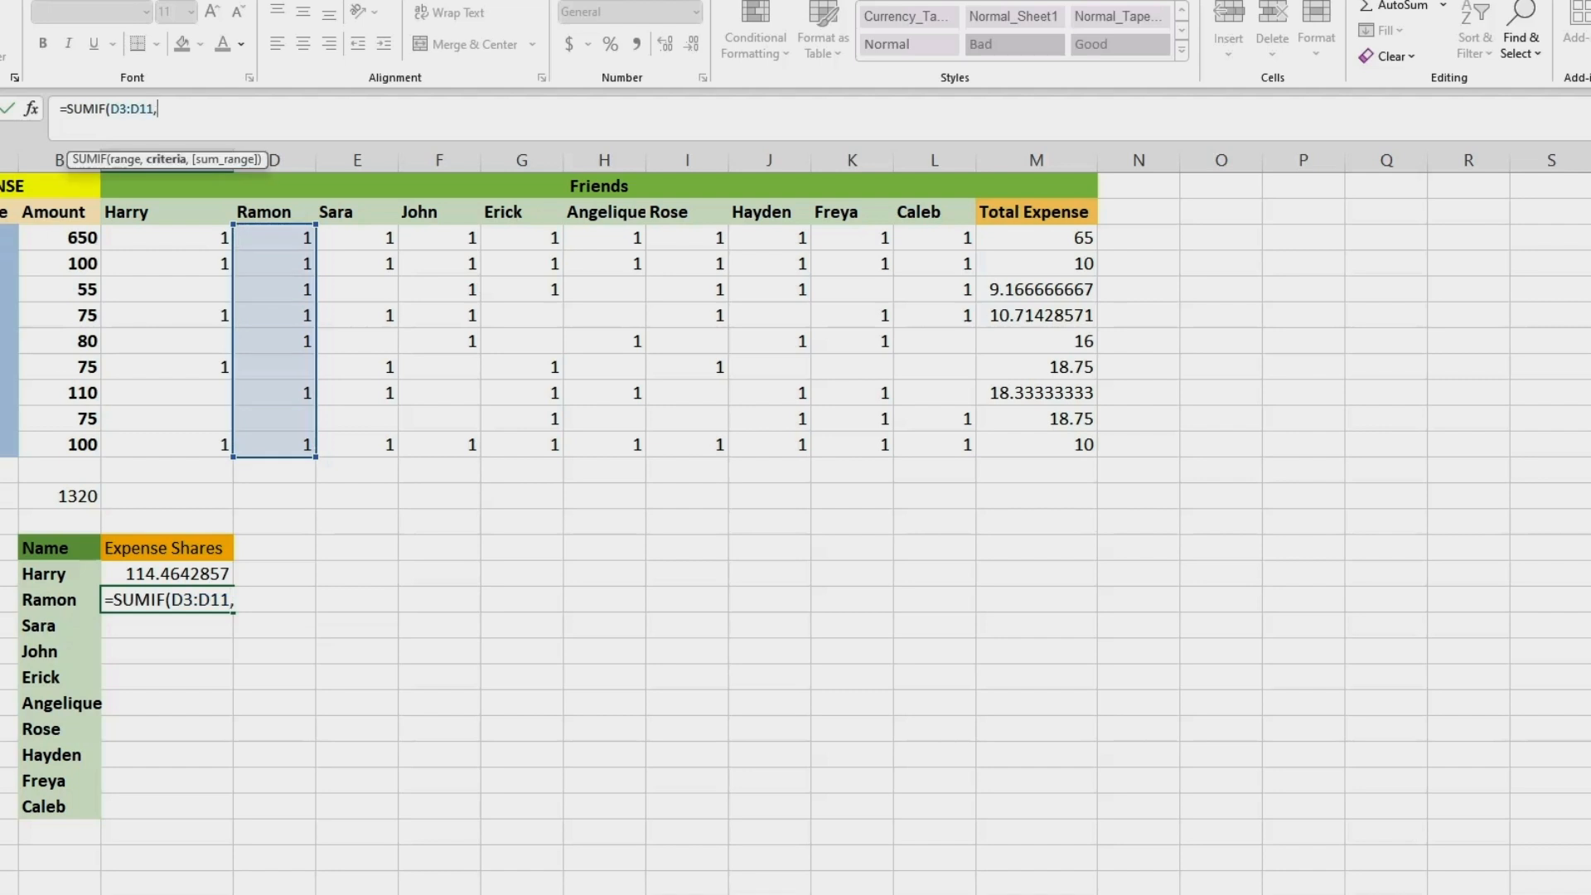
pyautogui.write('"1"')
pyautogui.write(',')
pyautogui.moveTo(1069, 238); pyautogui.dragTo(1090, 451)
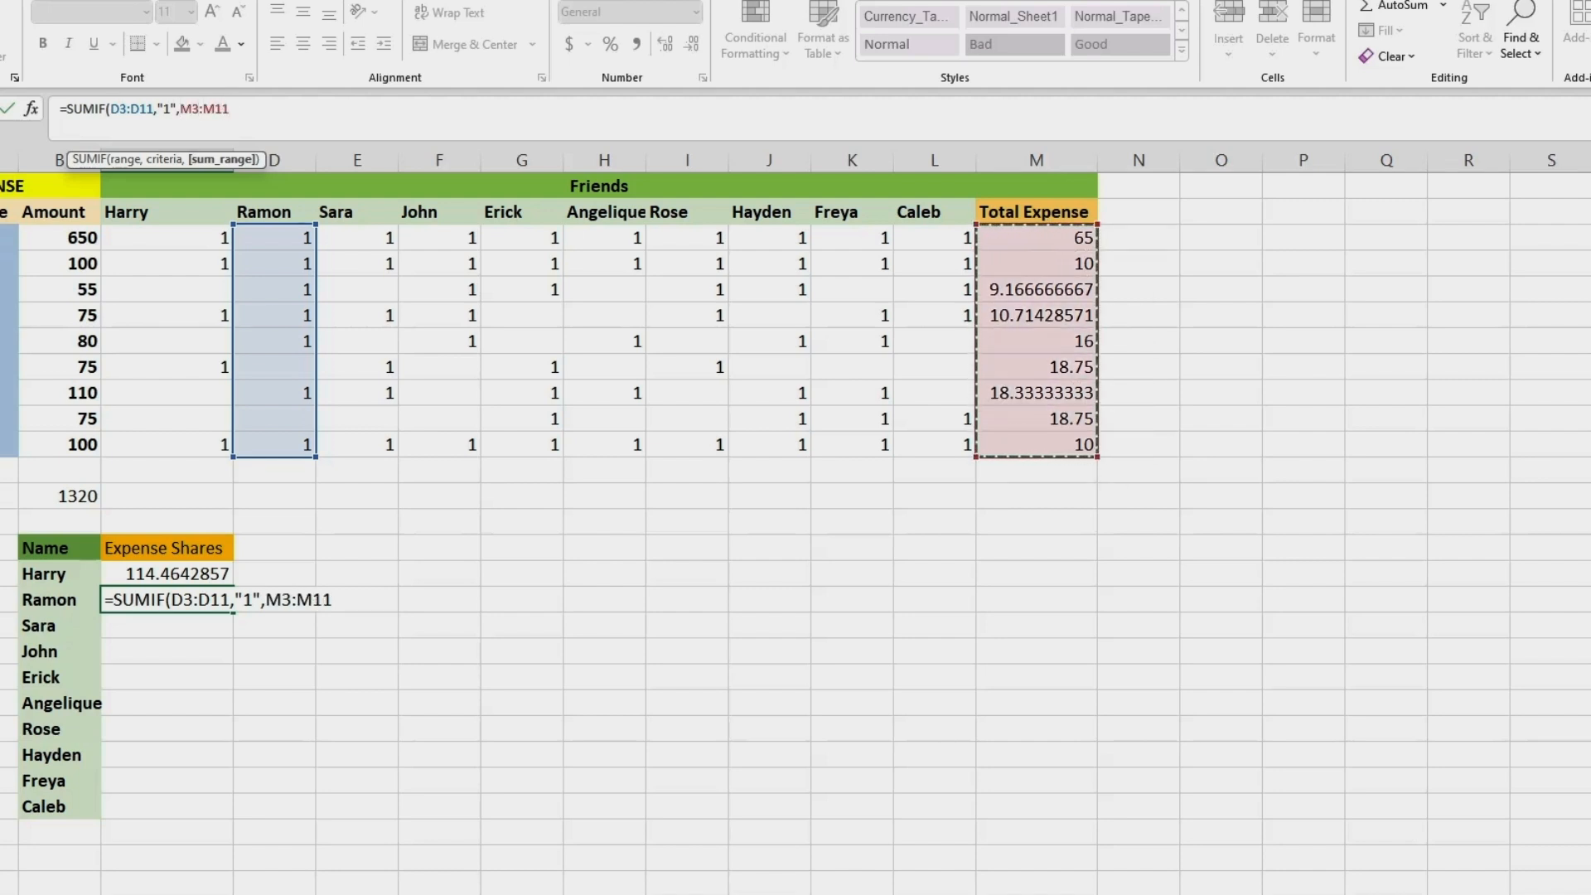
pyautogui.write(')')
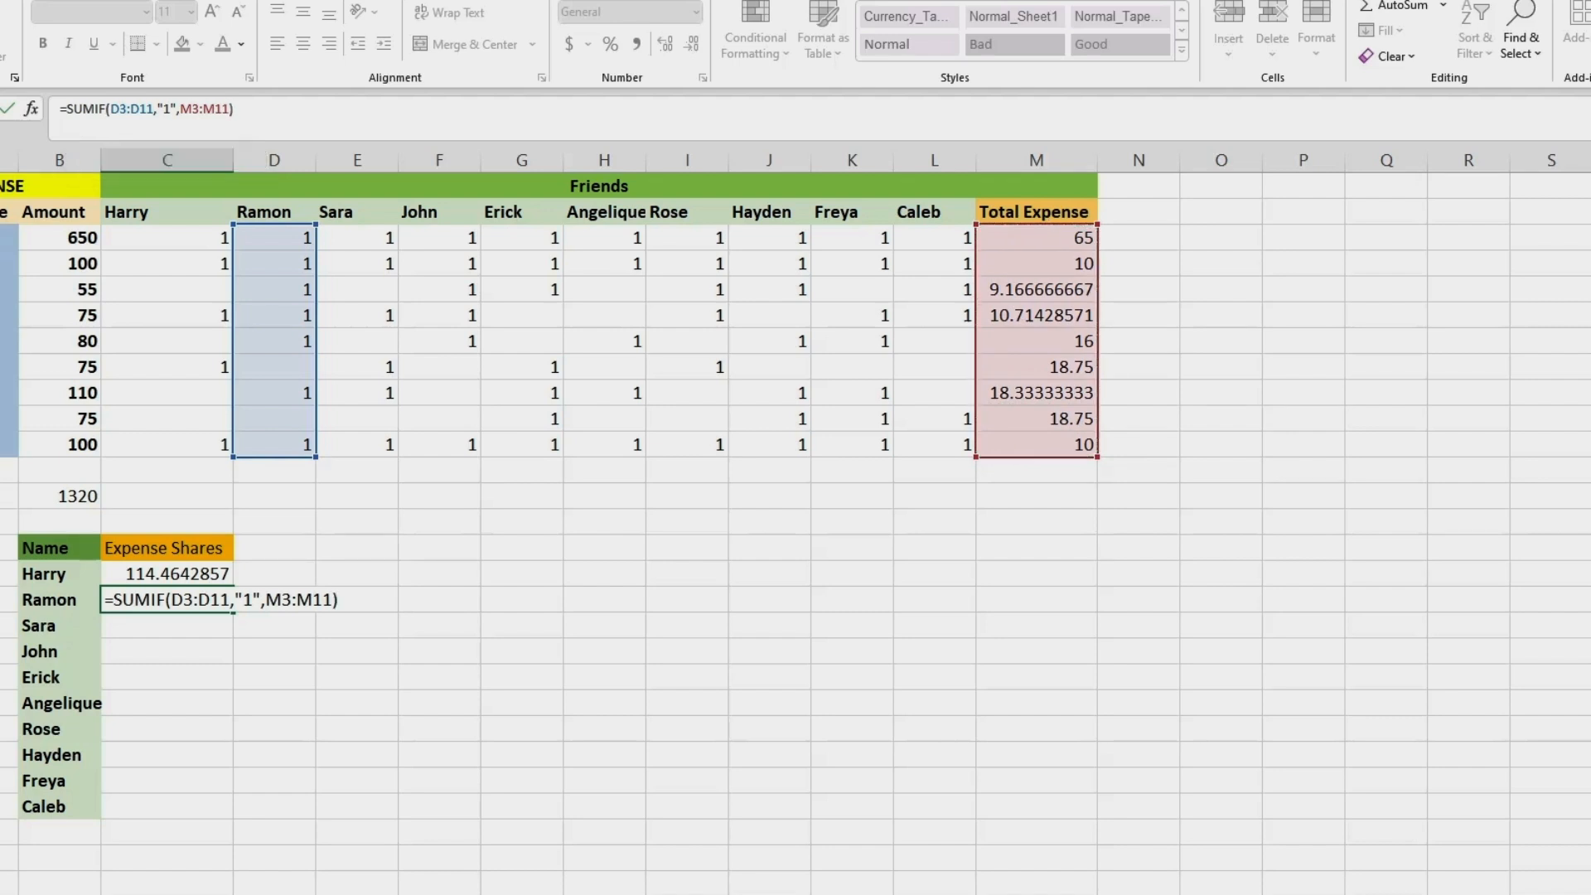
pyautogui.press('Return')
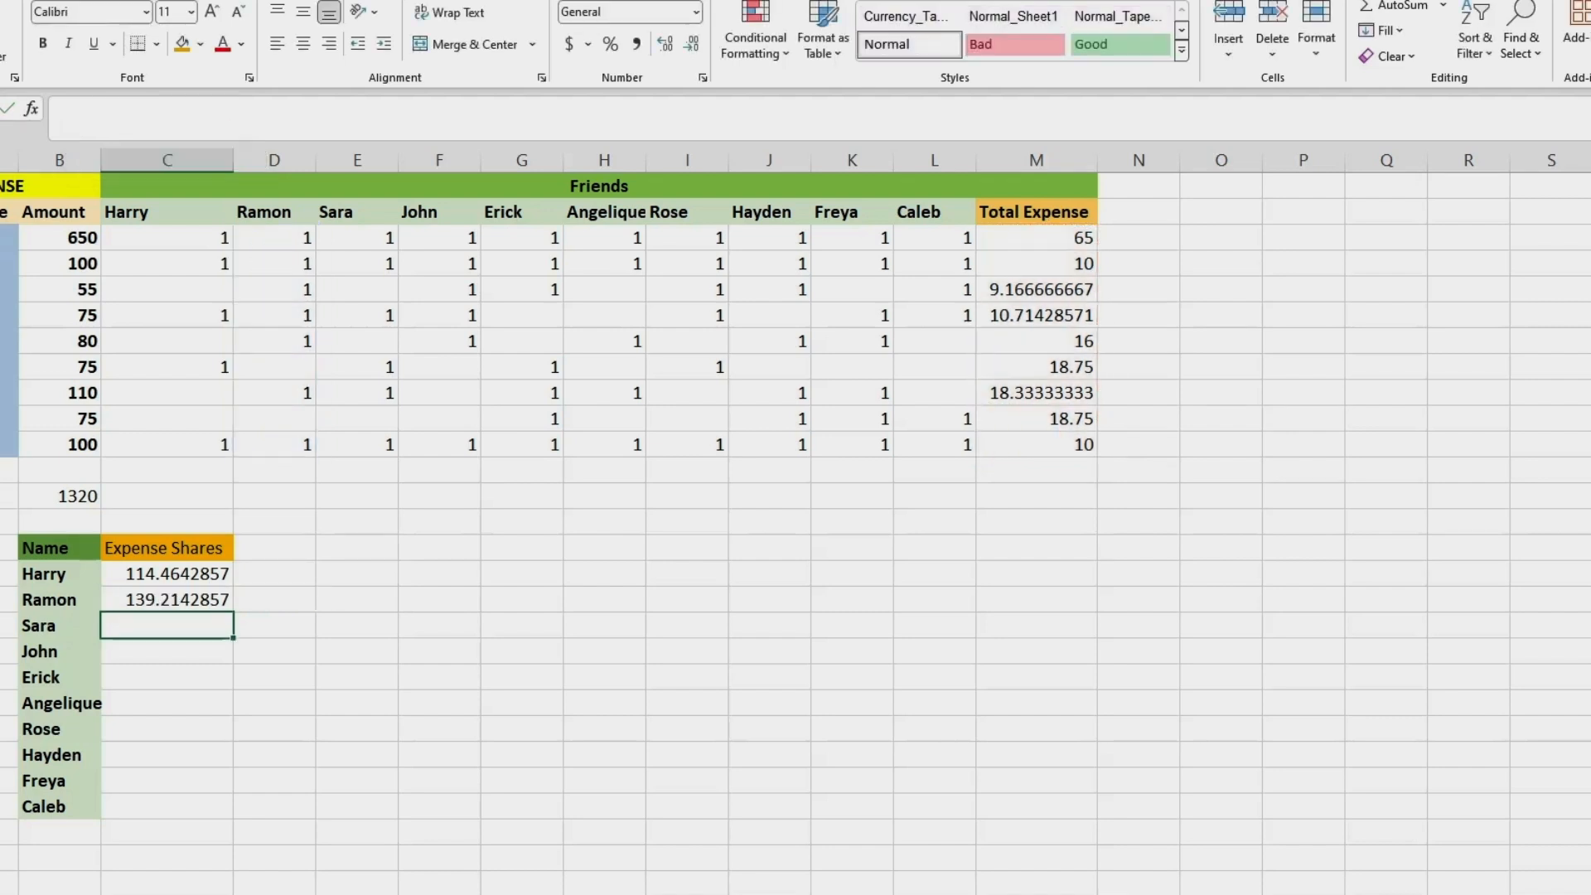
# Try to fill the SUMIF formula from C17 down to C25 for the remaining friends.
pyautogui.click(274, 599)
pyautogui.click(522, 600)
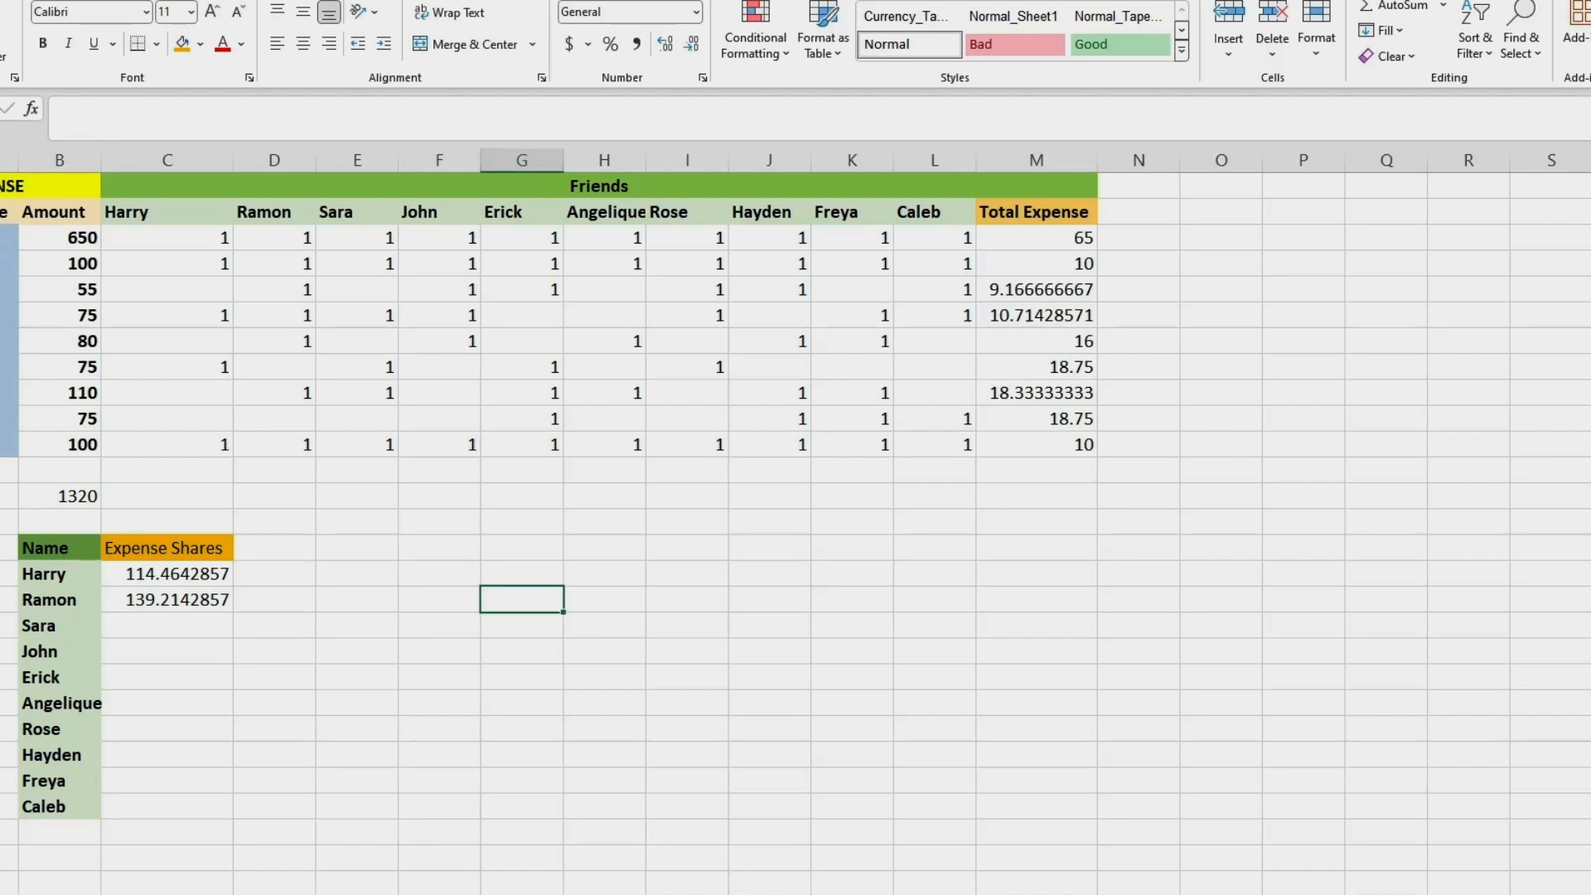
pyautogui.click(167, 599)
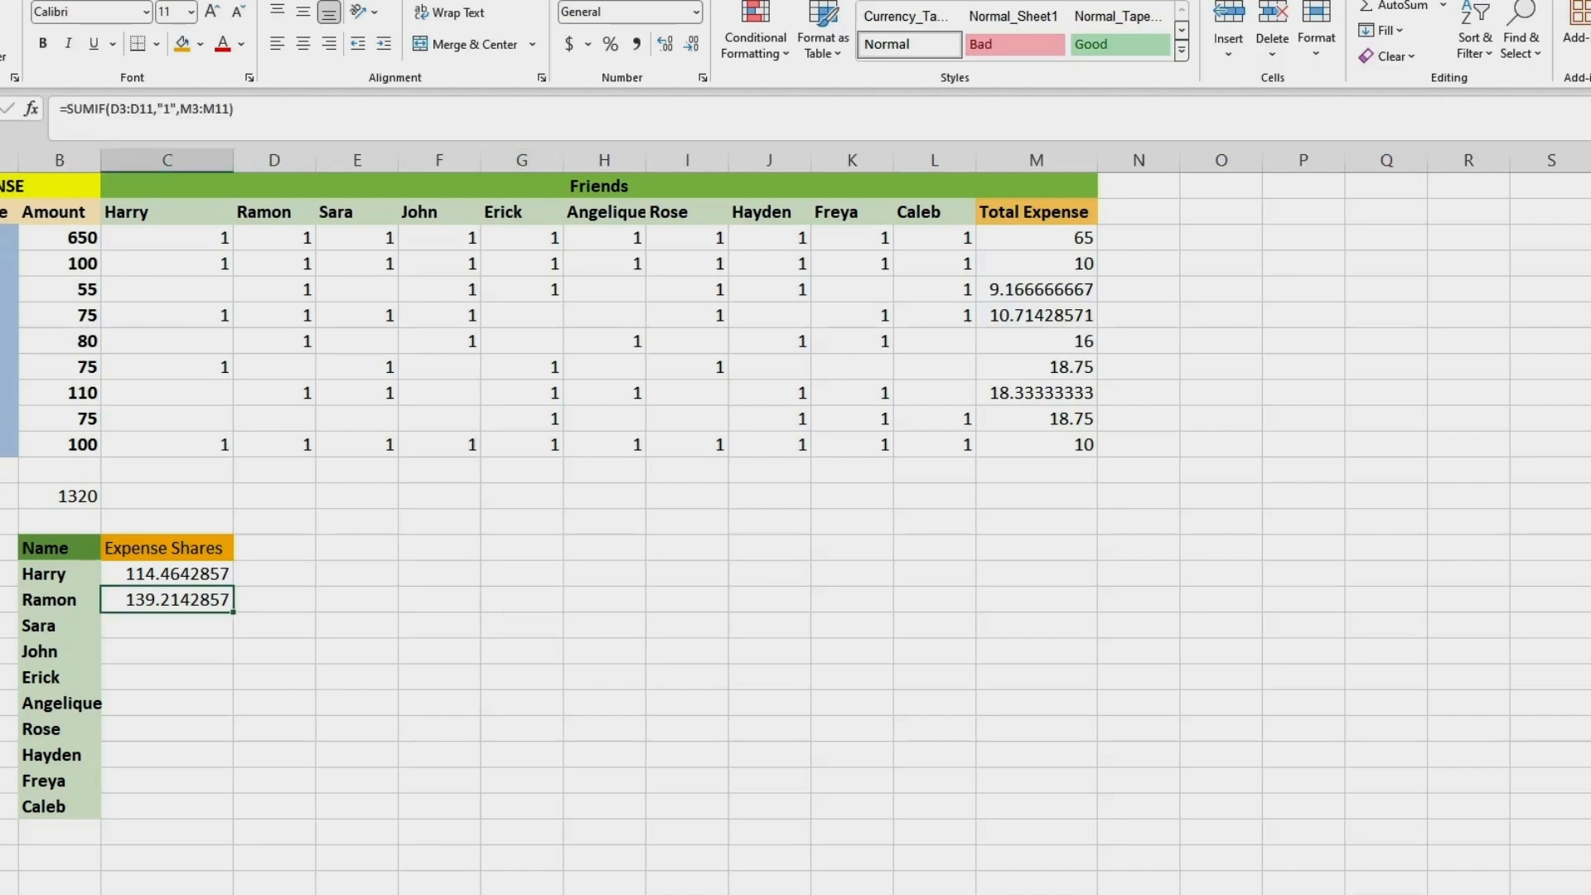
pyautogui.moveTo(233, 612); pyautogui.dragTo(233, 819)
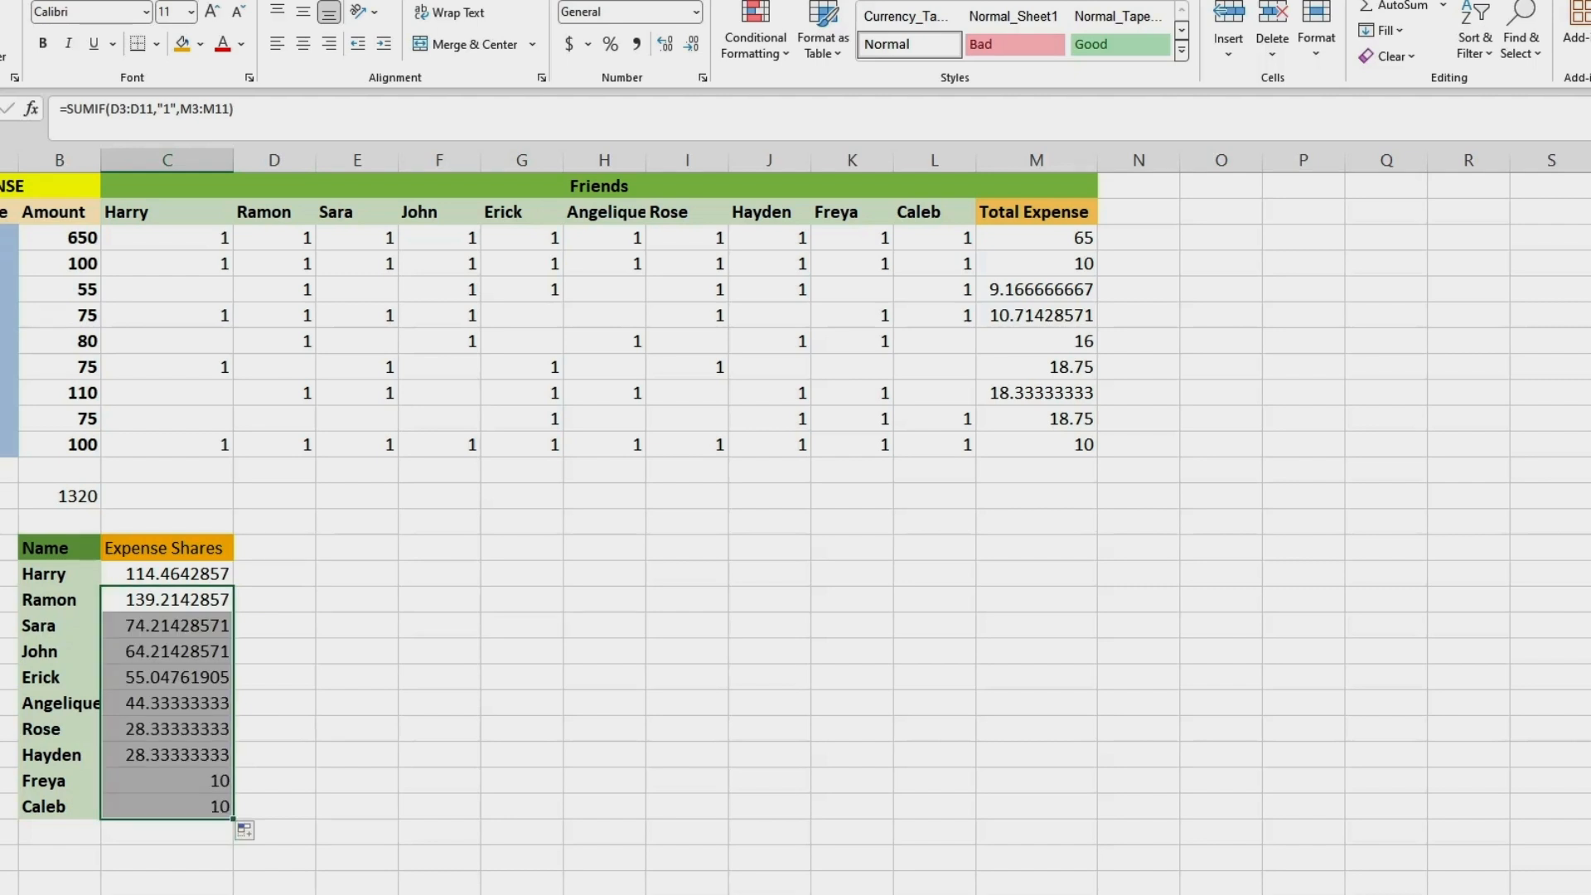
# Inspect which ranges the SUMIF formulas in C17 and C18 refer to.
pyautogui.click(357, 599)
pyautogui.doubleClick(166, 599)
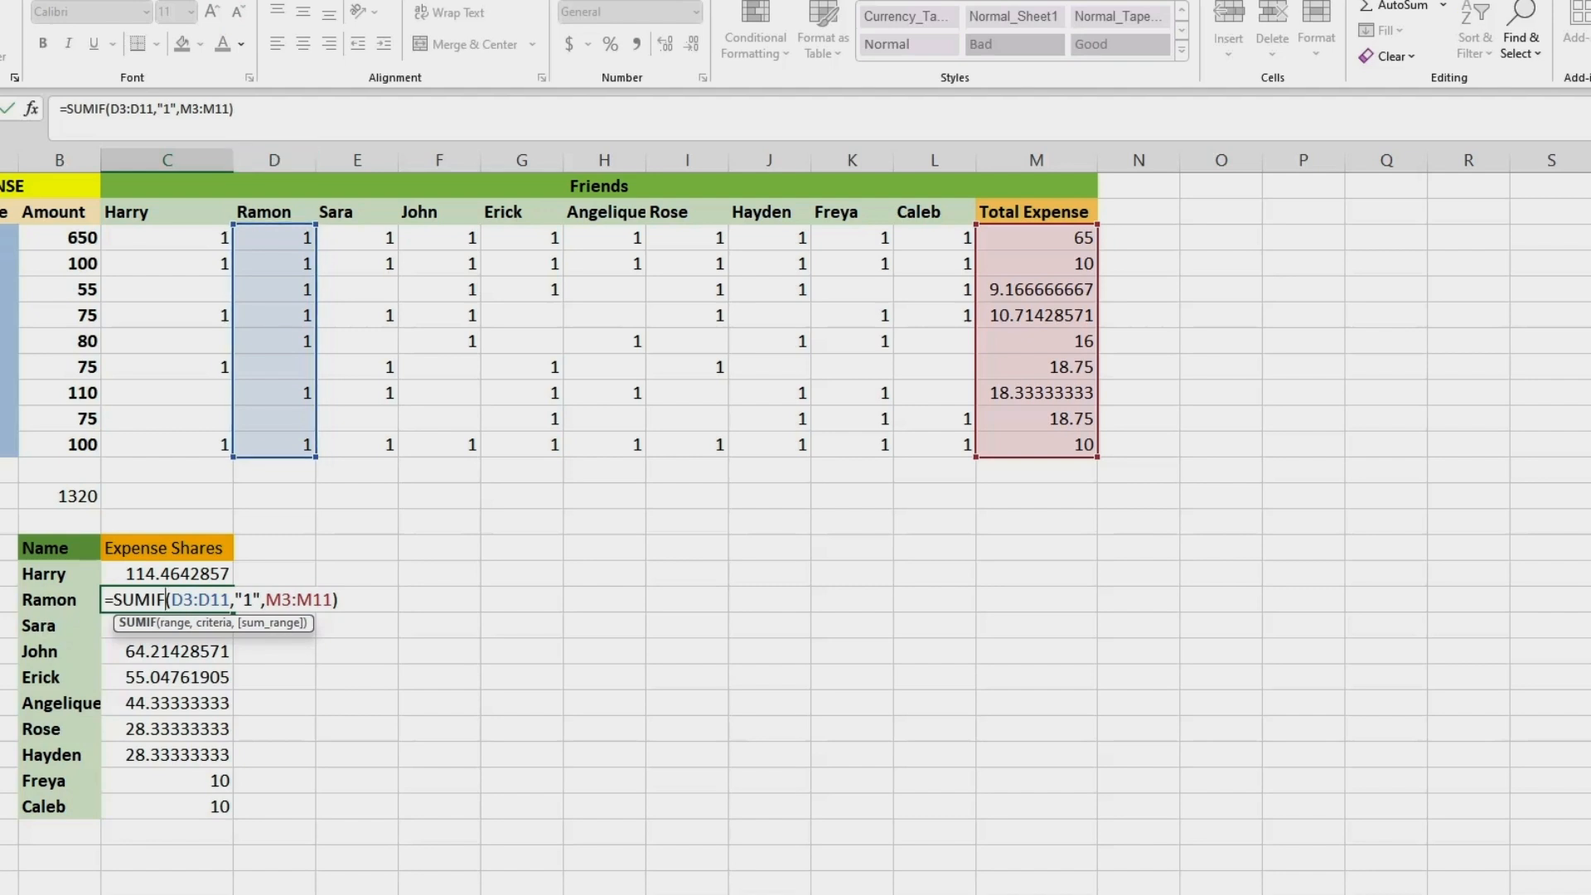
pyautogui.hotkey('ctrl', 'Return')
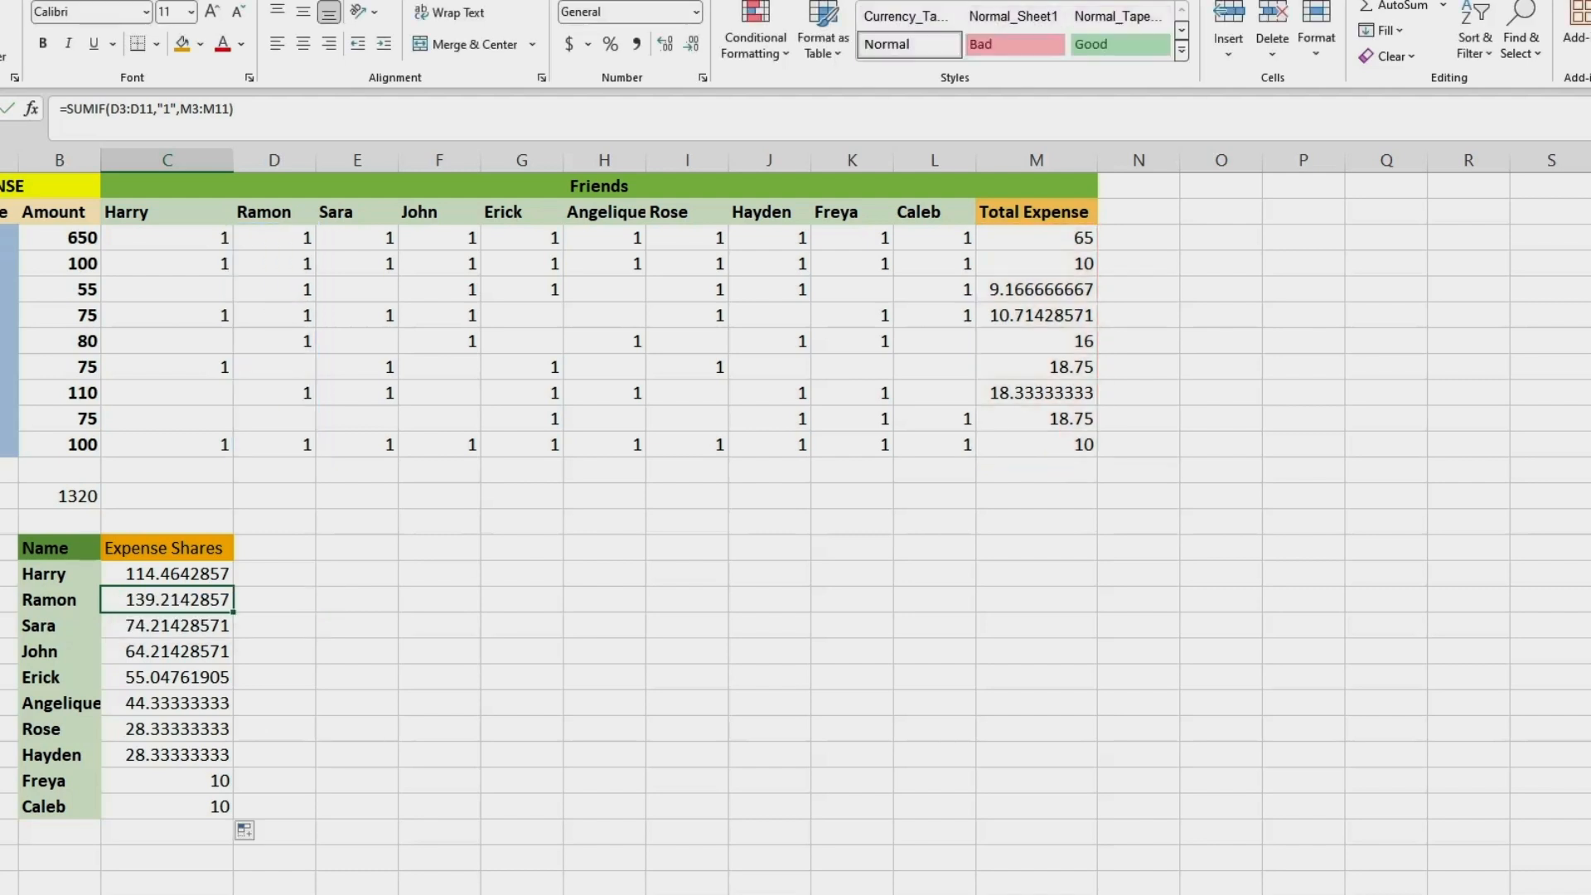
pyautogui.press('Down')
pyautogui.press('F2')
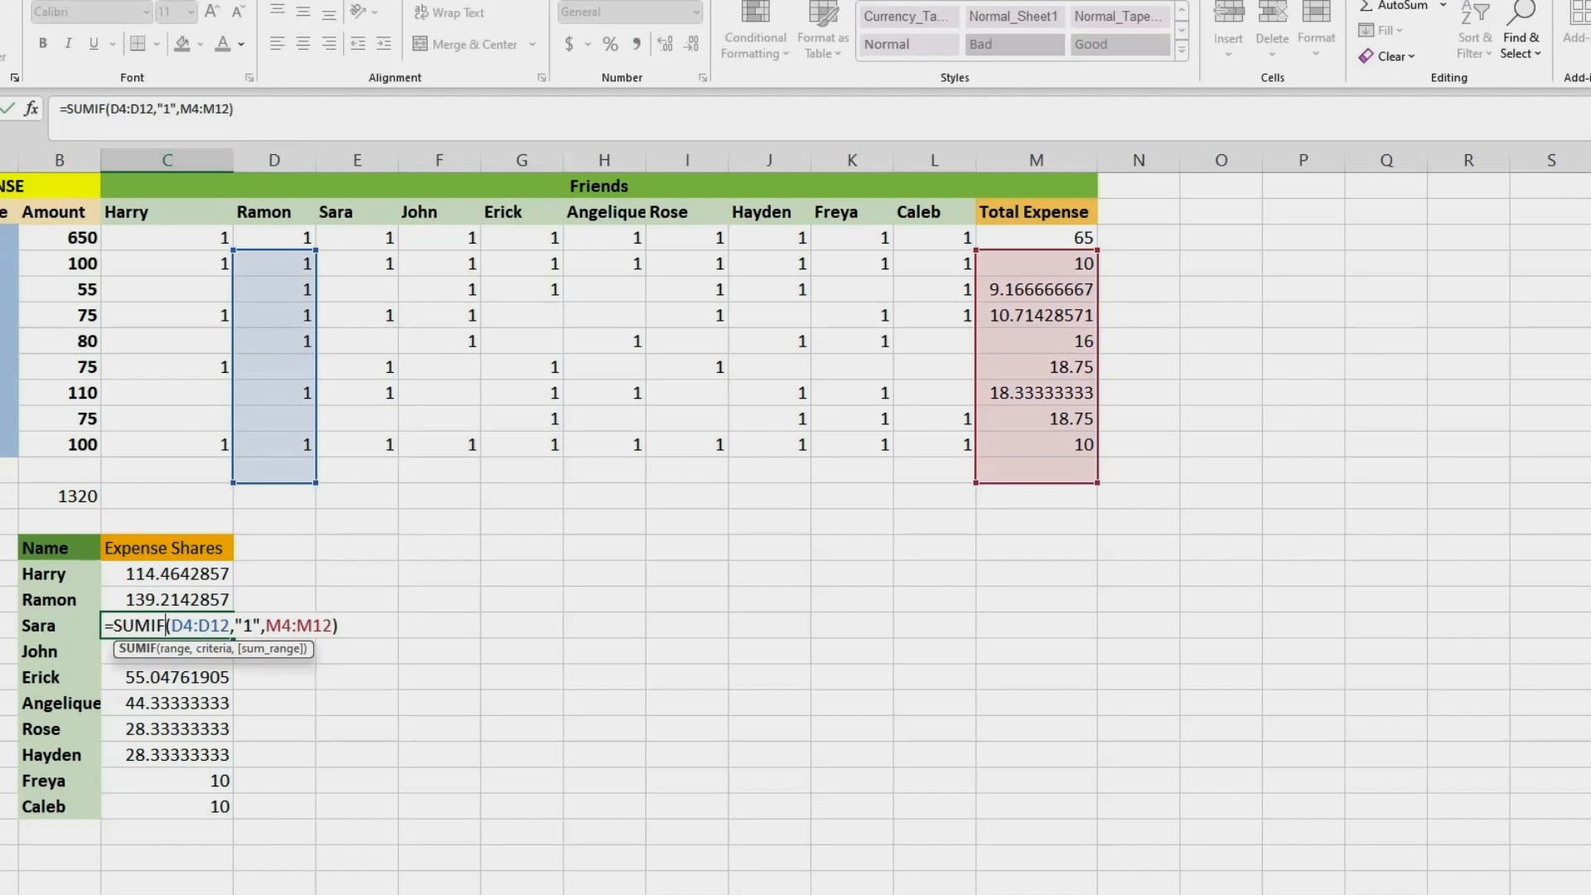
pyautogui.press('Escape')
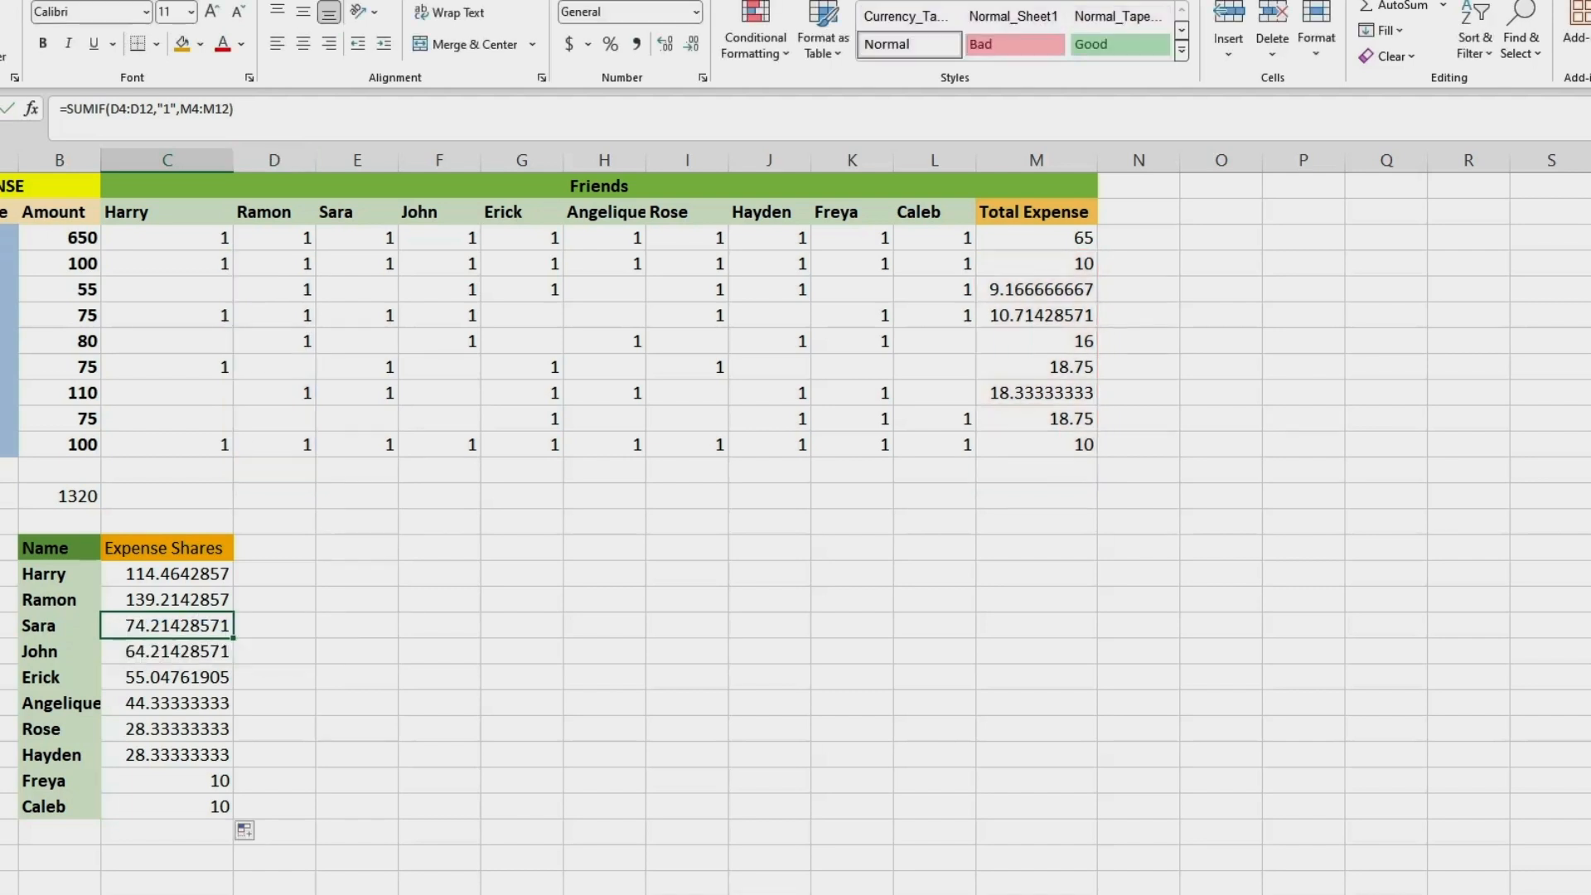
# Clear the filled-down formulas from C18:C25.
pyautogui.click(439, 626)
pyautogui.moveTo(167, 626); pyautogui.dragTo(167, 806)
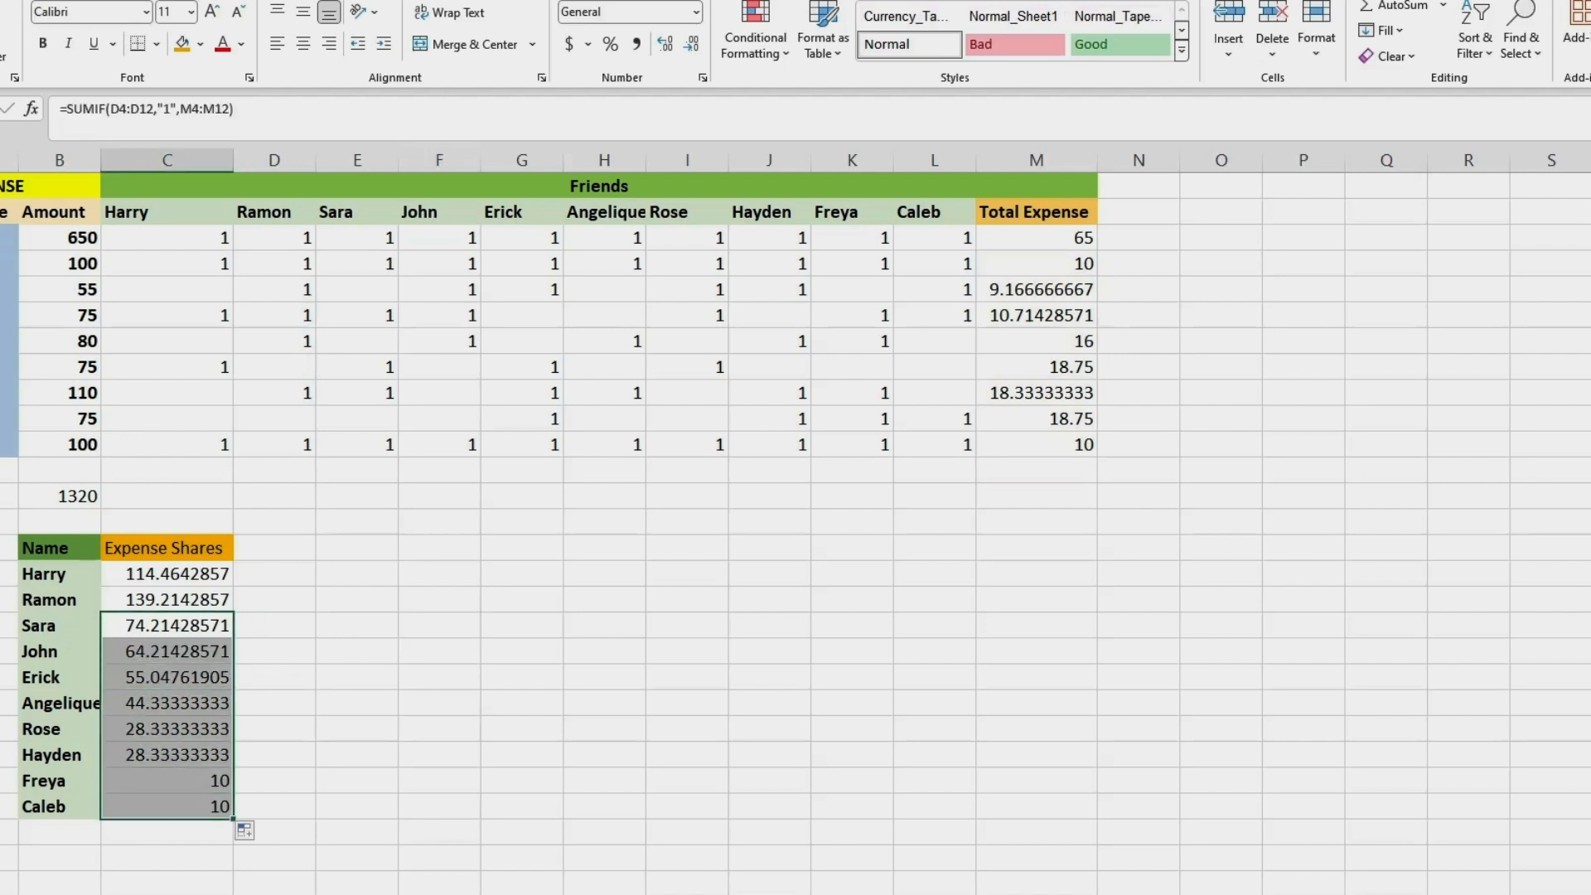
pyautogui.press('Delete')
pyautogui.click(275, 755)
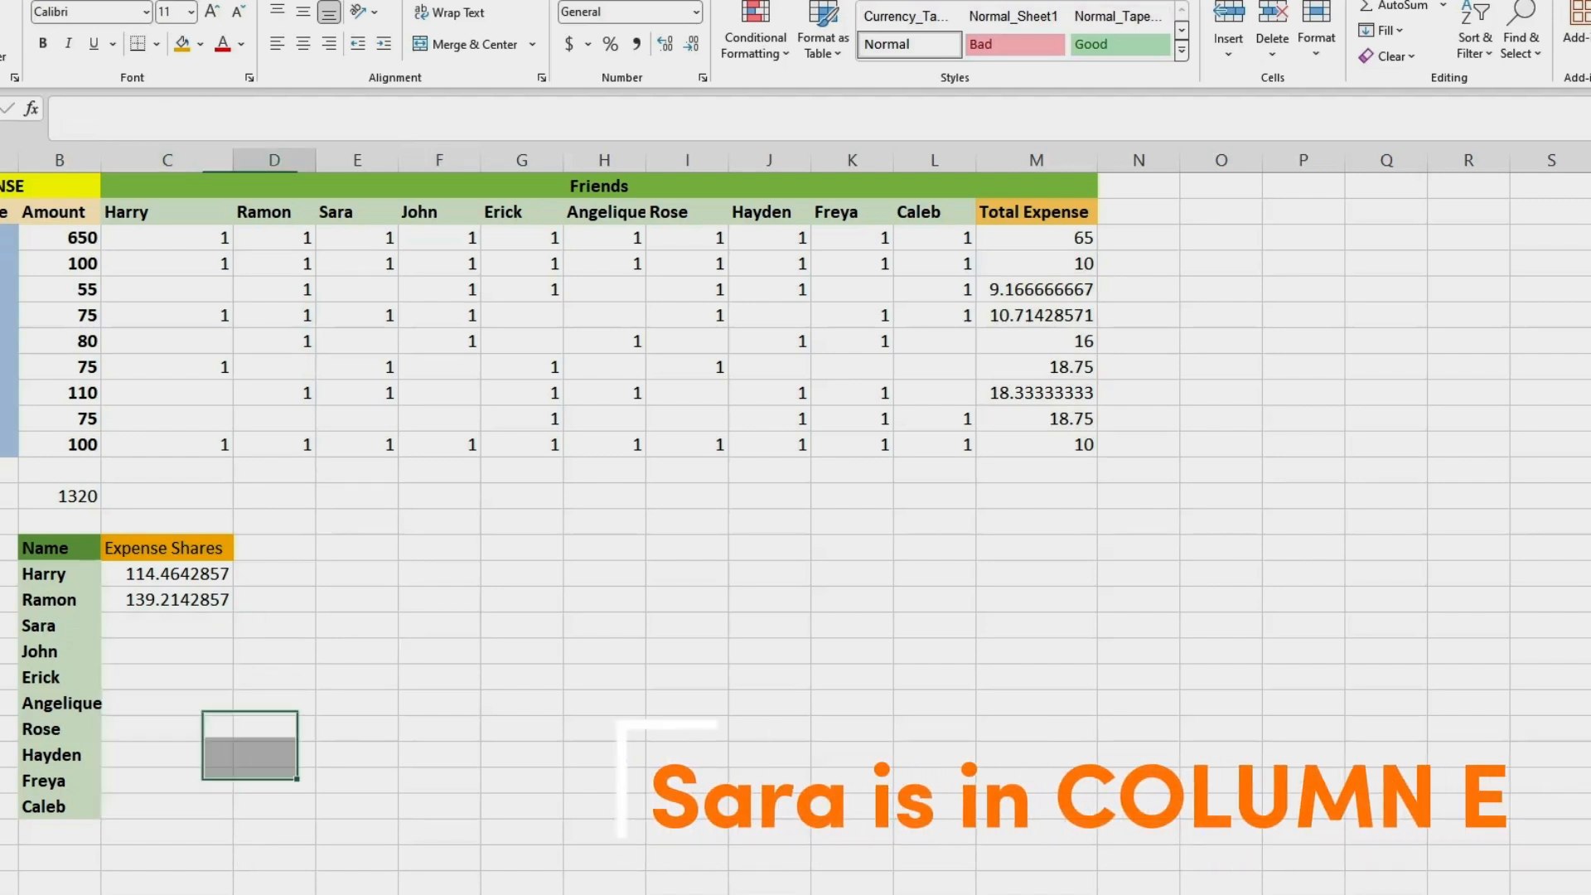
pyautogui.click(167, 600)
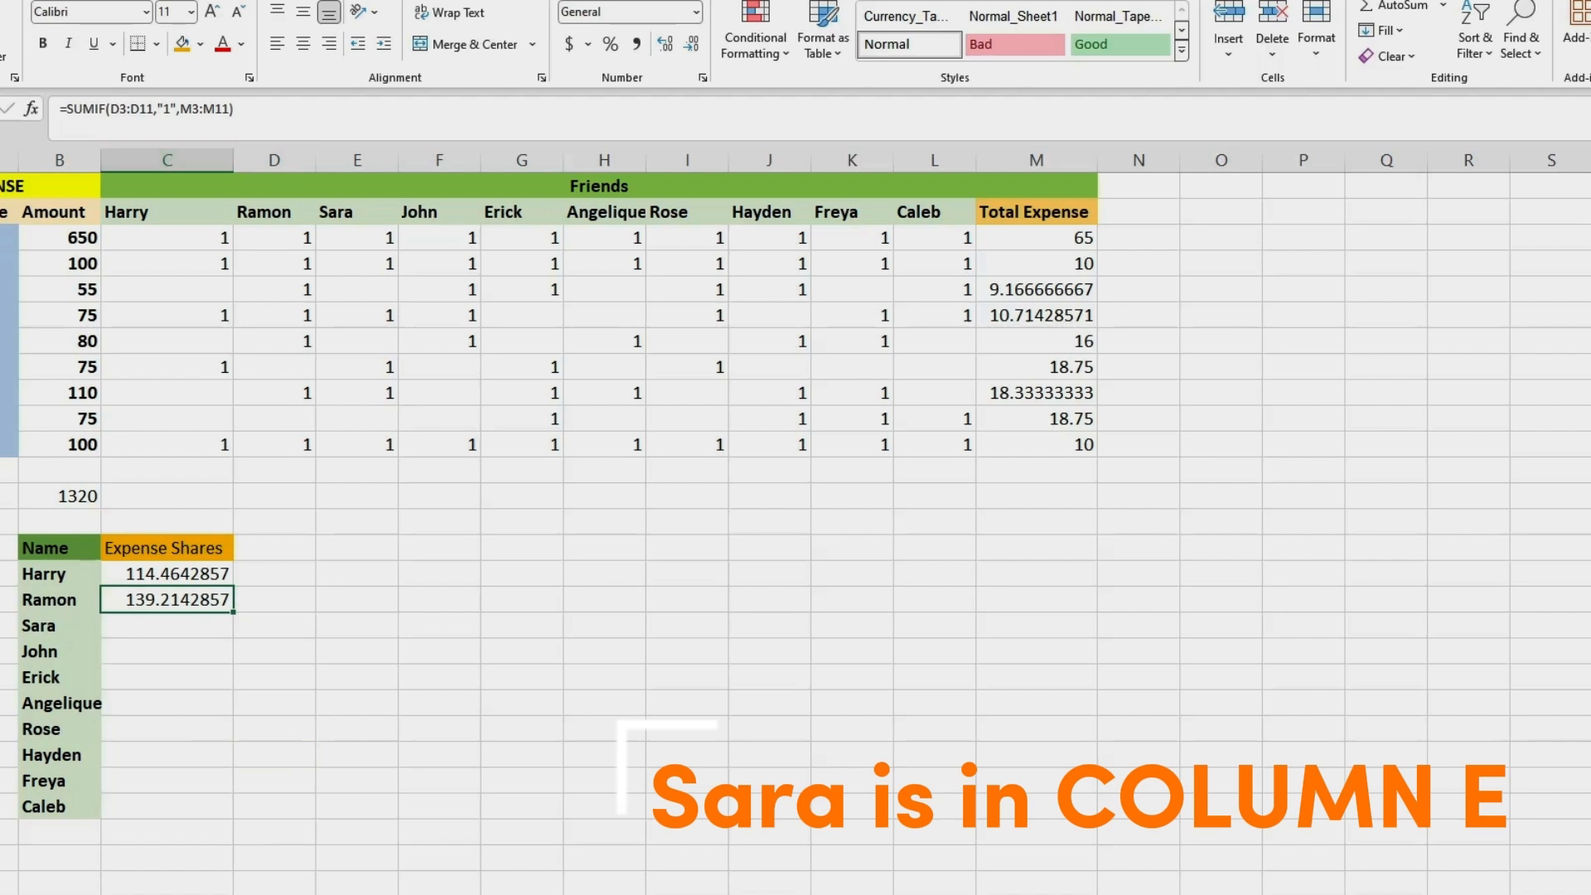
pyautogui.press('F2')
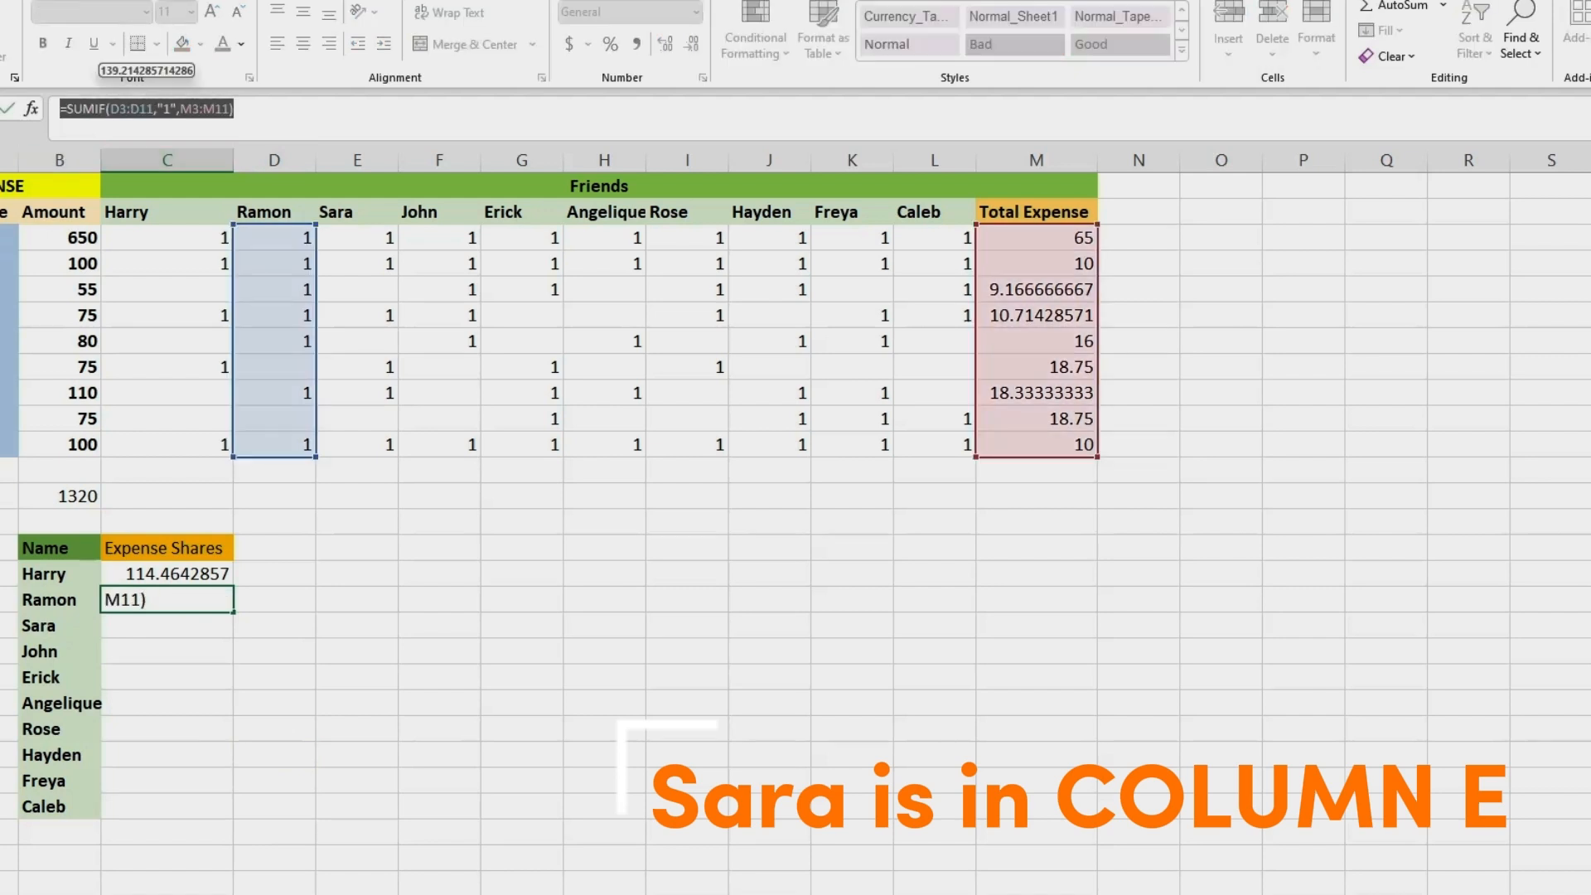
pyautogui.click(166, 626)
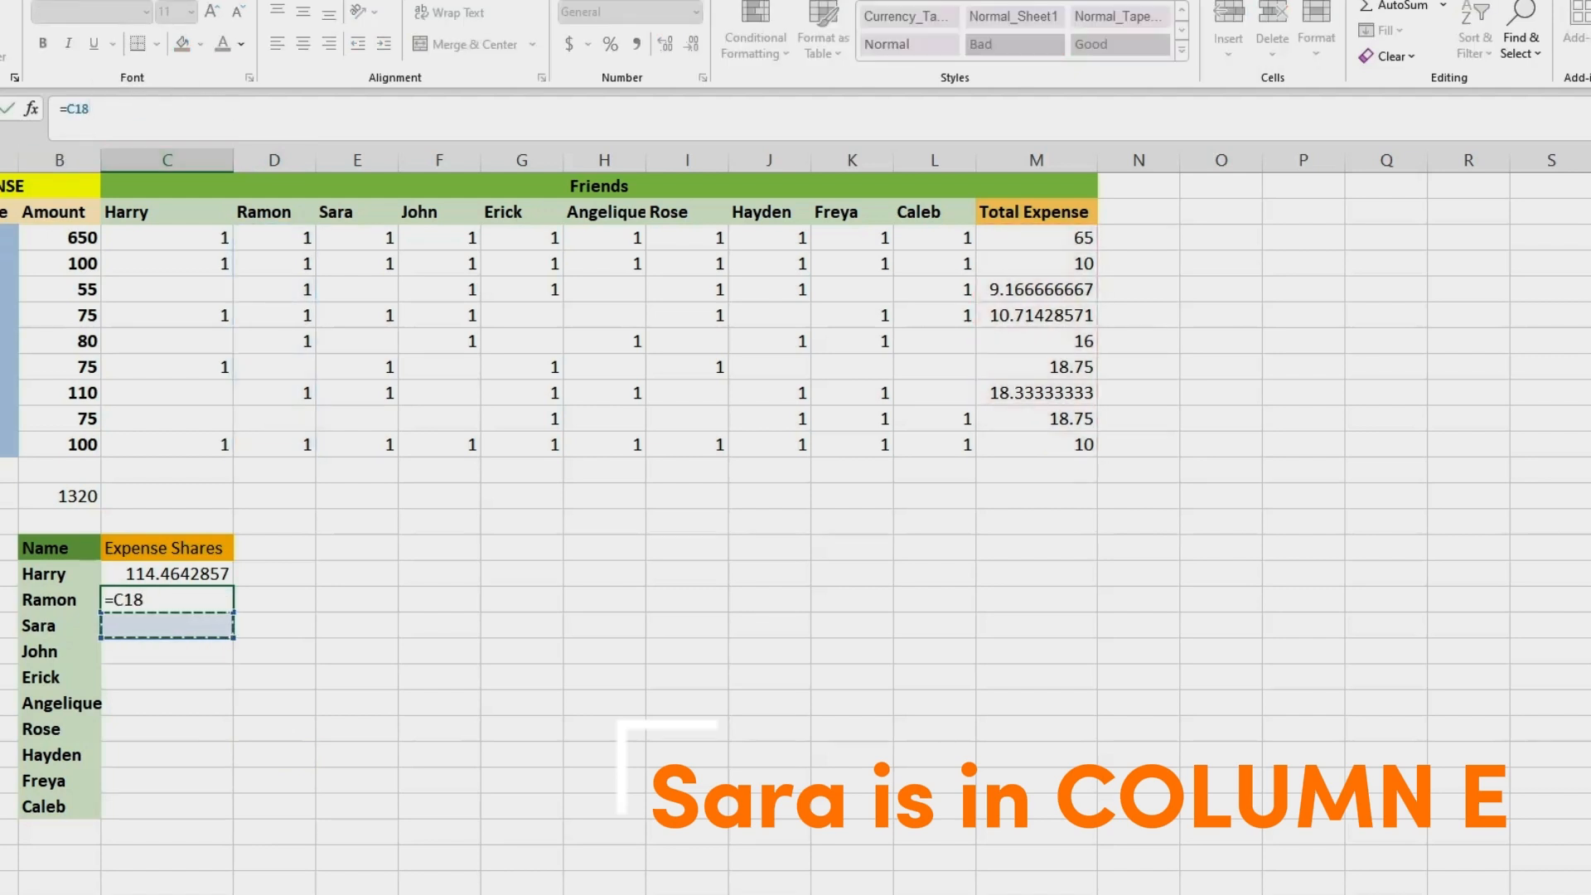
pyautogui.press('Escape')
pyautogui.doubleClick(166, 626)
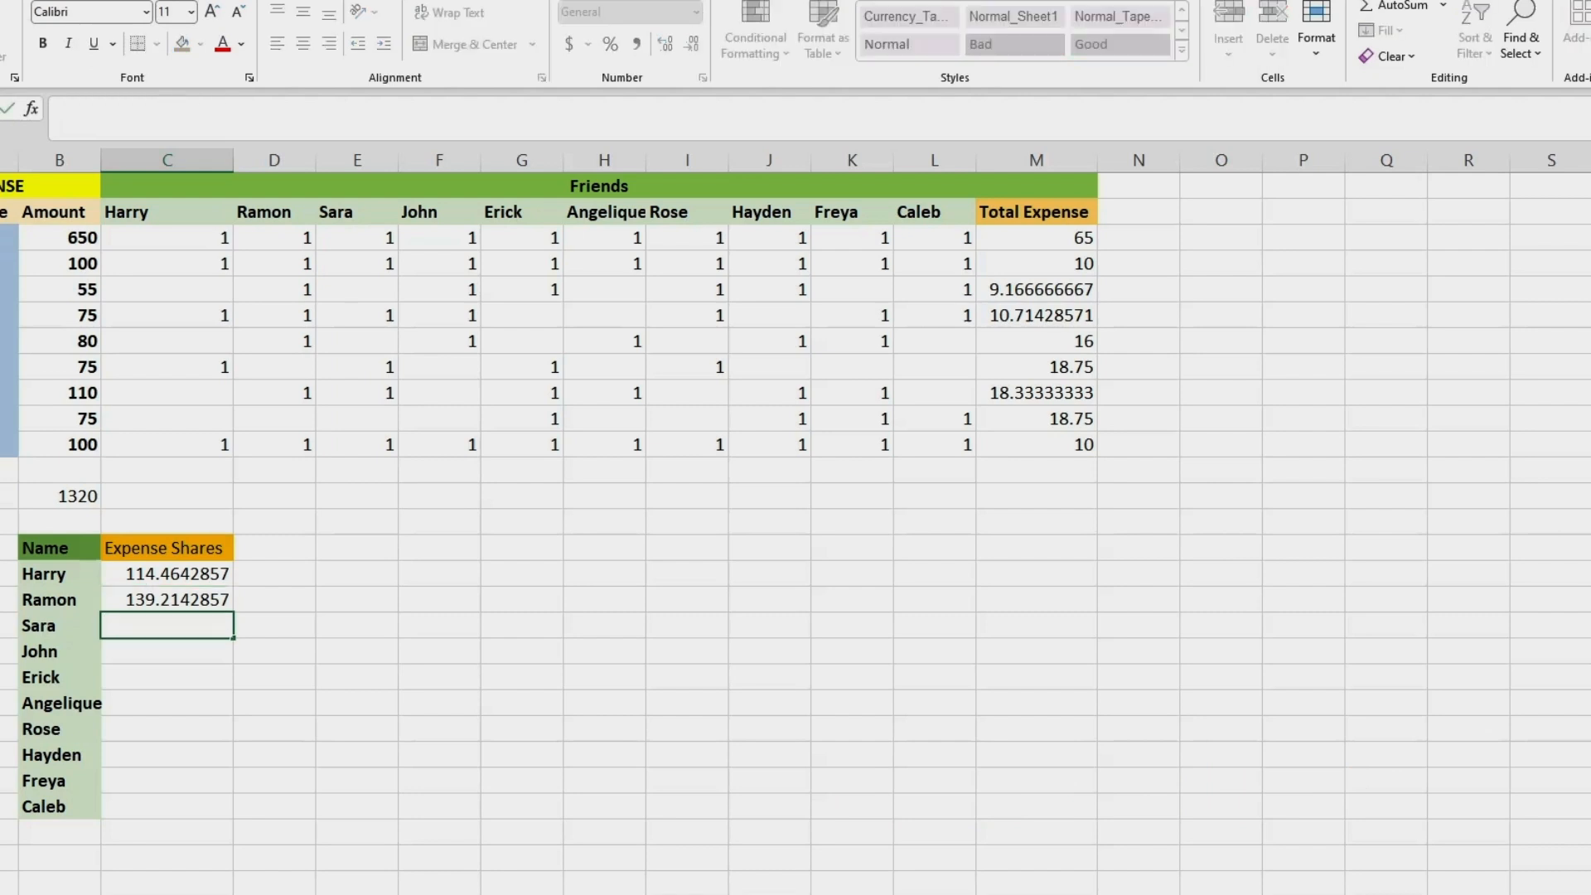
pyautogui.press('Escape')
# Copy the SUMIF formula text from C17 into C18 for the third friend's expense share.
pyautogui.click(167, 600)
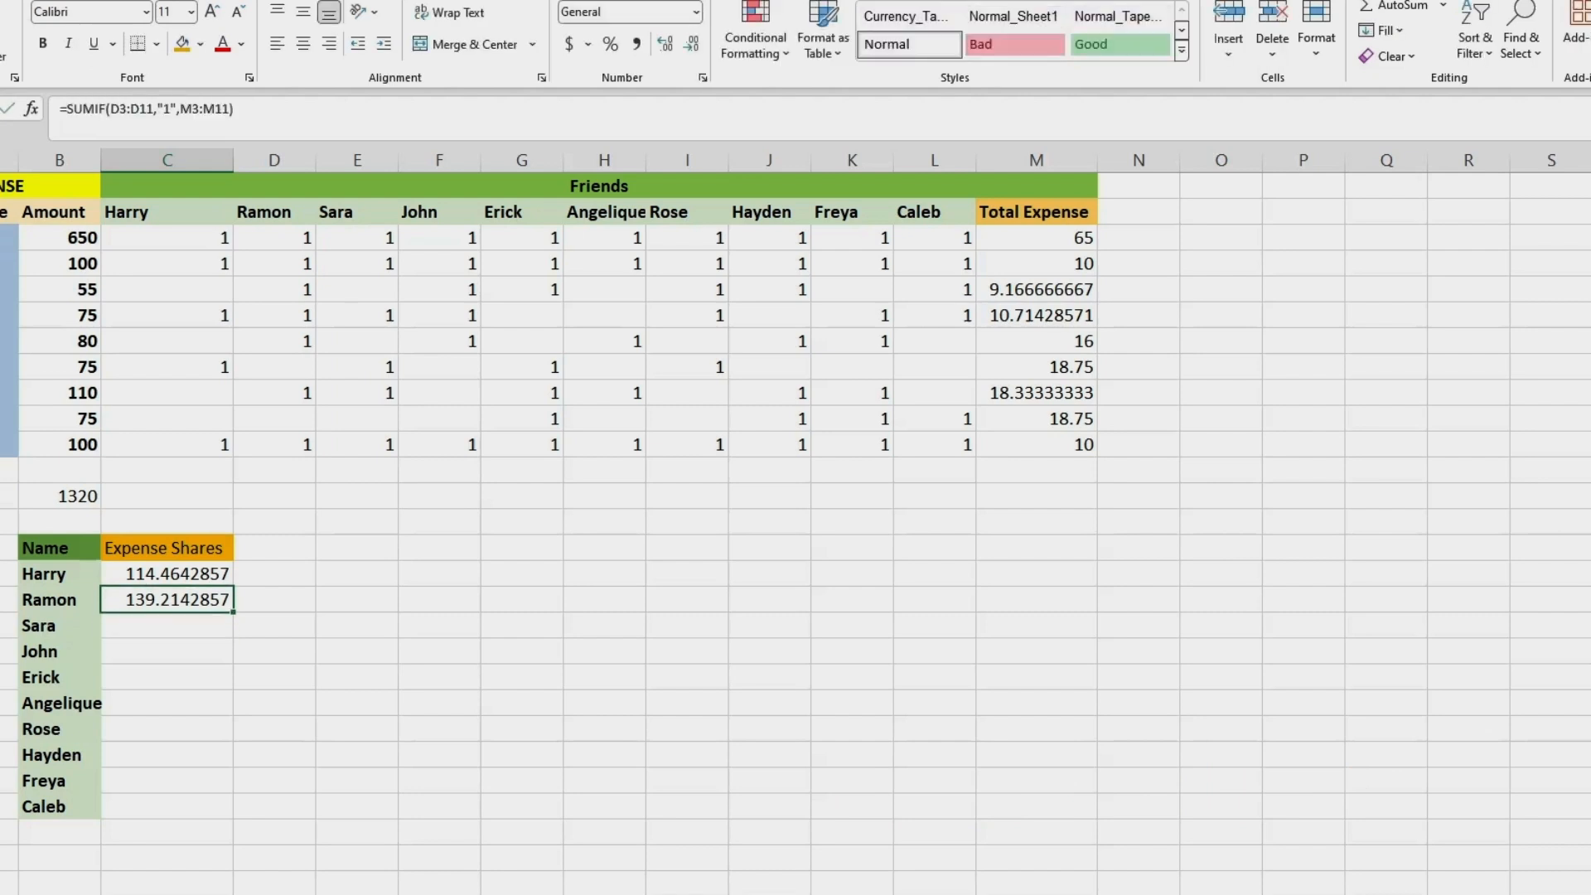
pyautogui.press('F2')
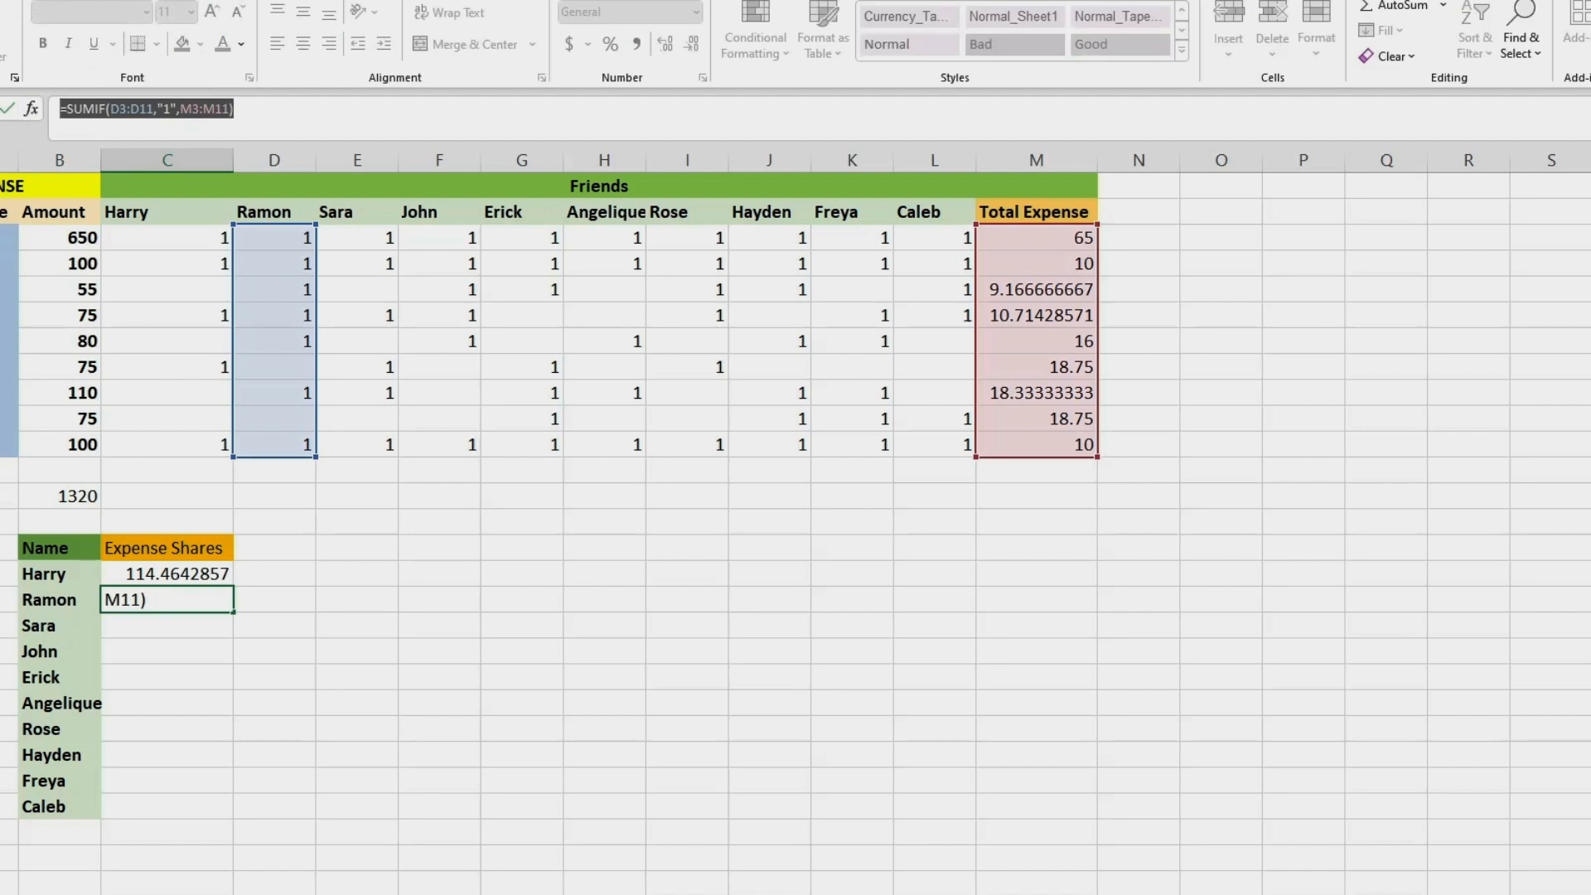
pyautogui.click(357, 626)
pyautogui.doubleClick(167, 626)
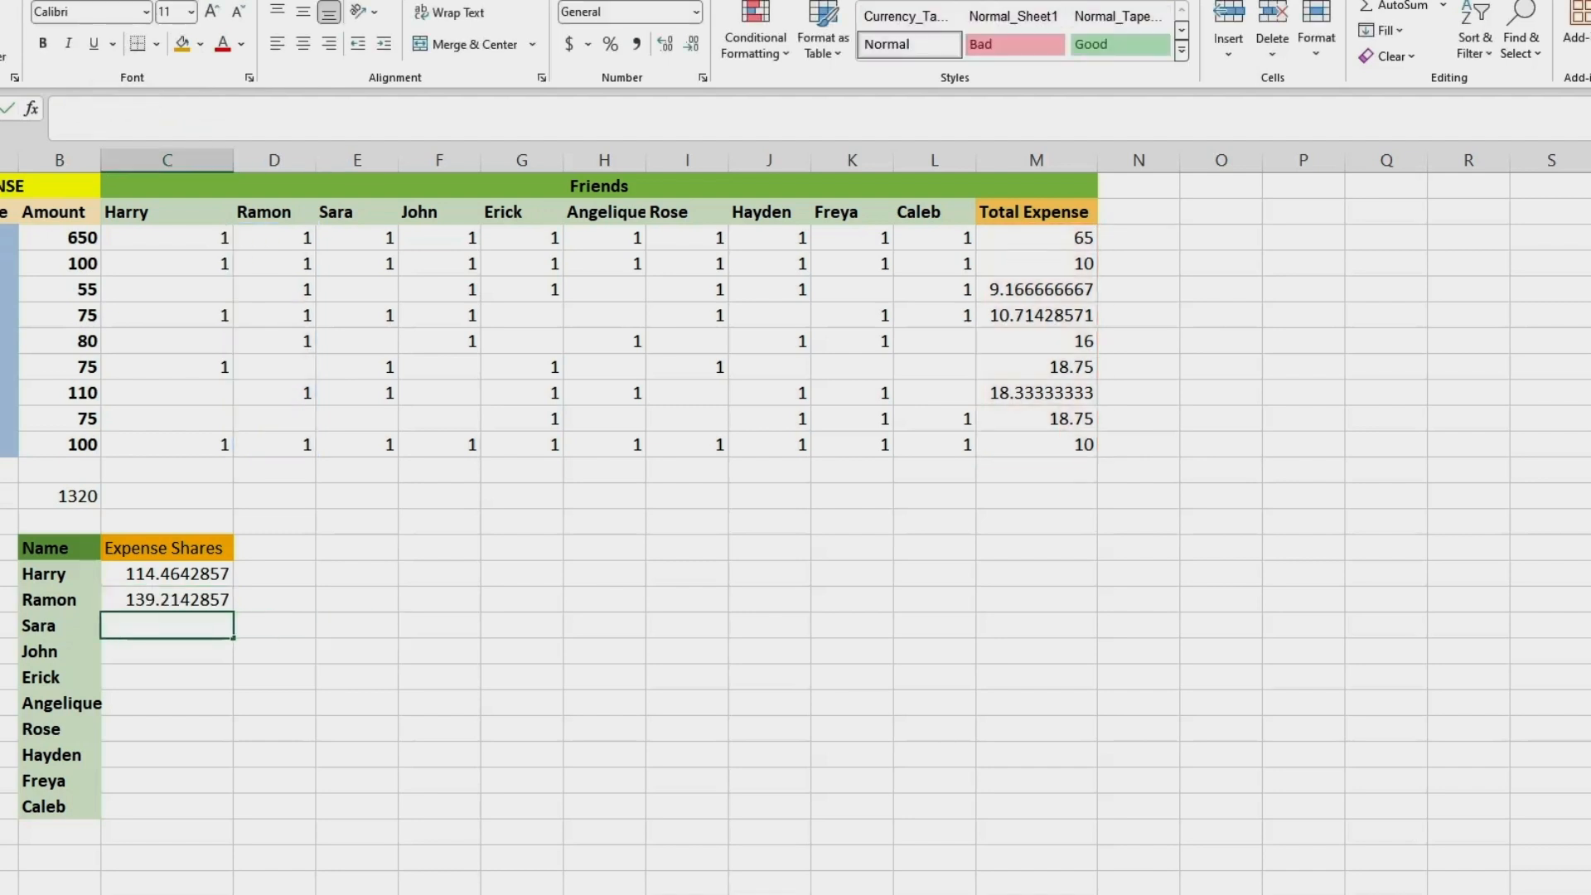
pyautogui.write('=SUMIF(D3:D11,"1",M3:M11)')
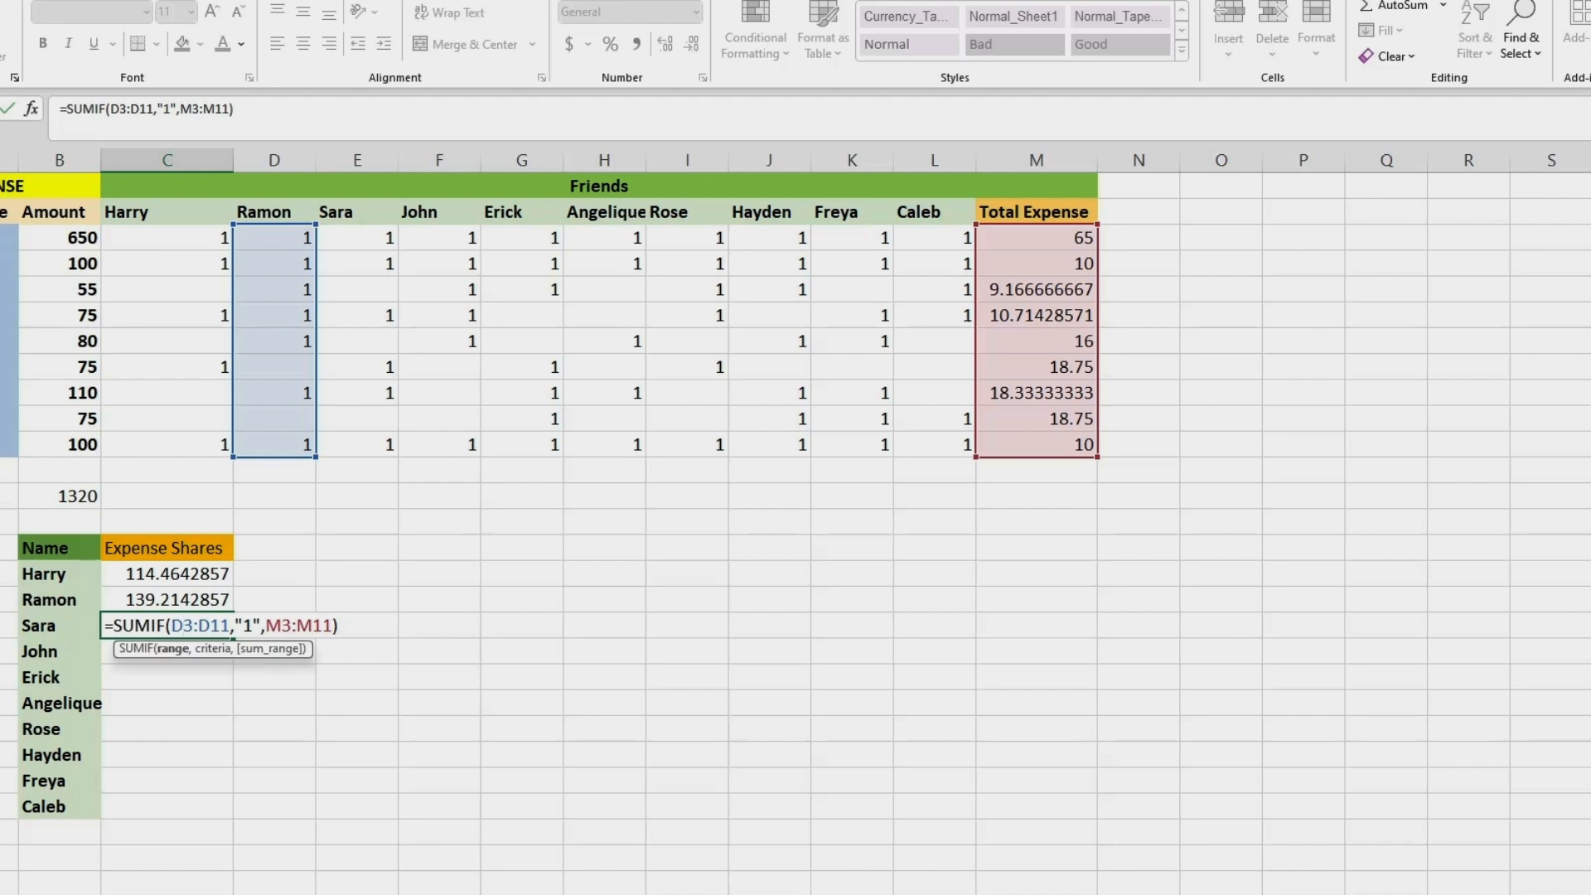
# Change the criteria range of the SUMIF in C18 to E3:E11 and enter the formula.
pyautogui.click(182, 625)
pyautogui.press('BackSpace')
pyautogui.write('E')
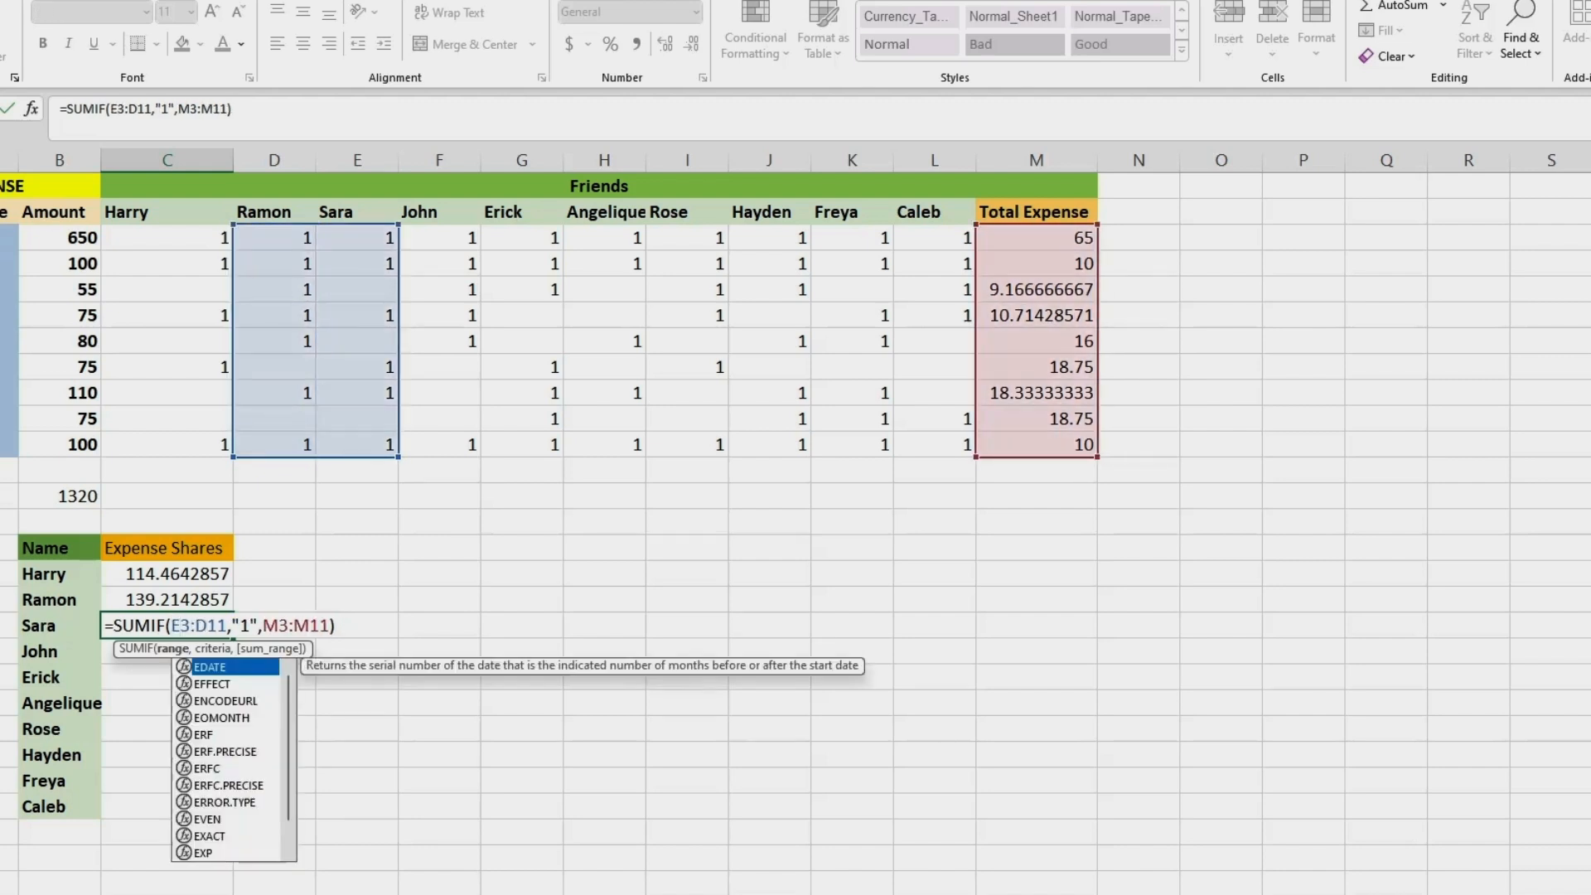
pyautogui.press('Right')
pyautogui.press('BackSpace')
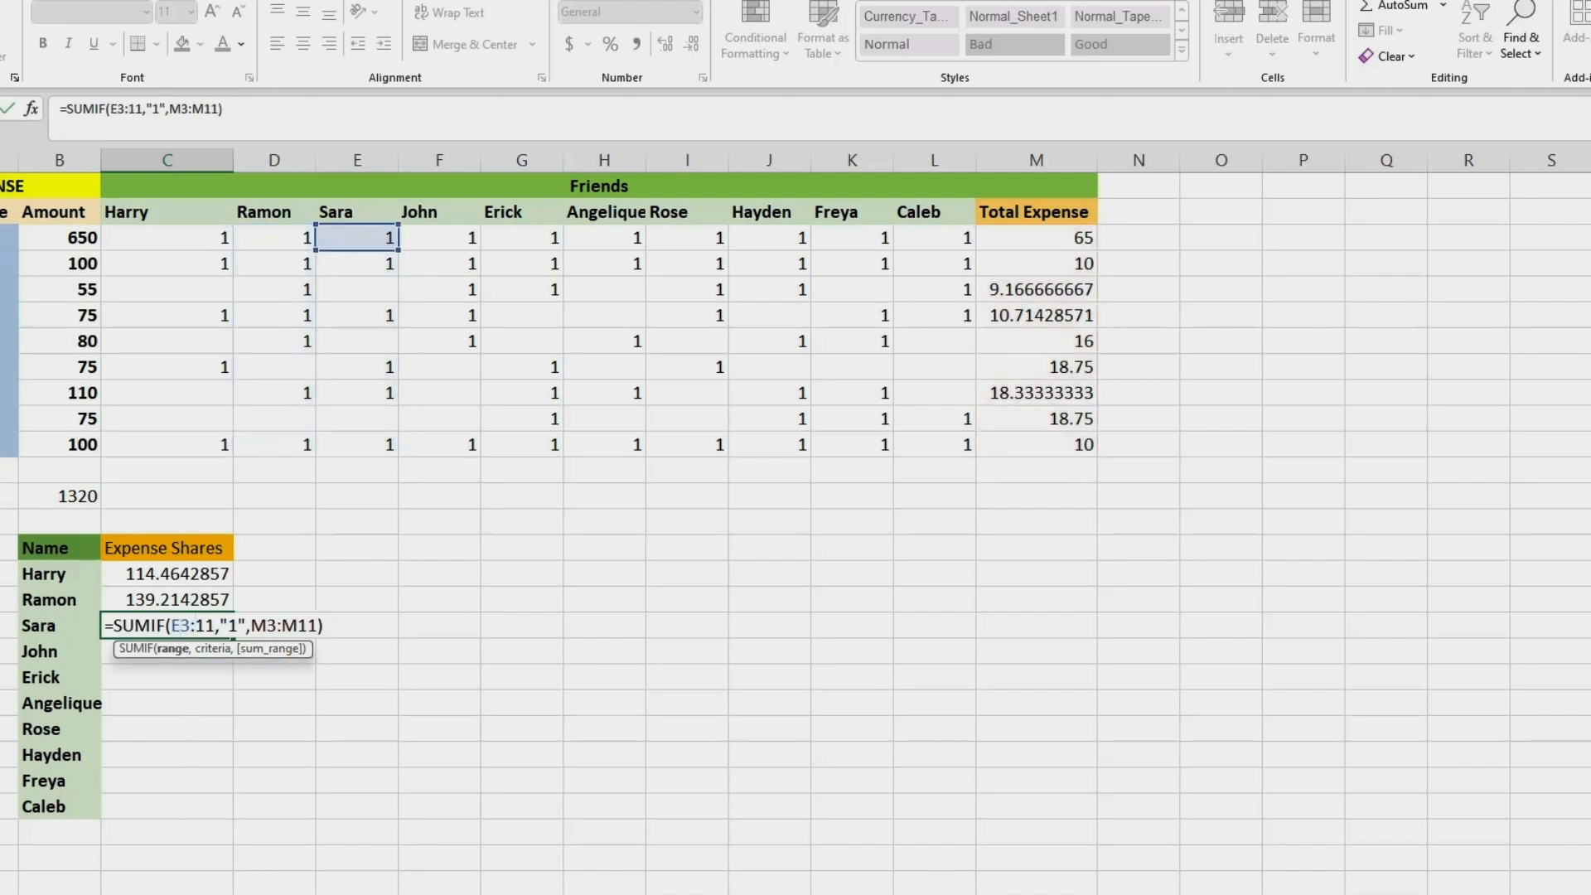
pyautogui.write('E')
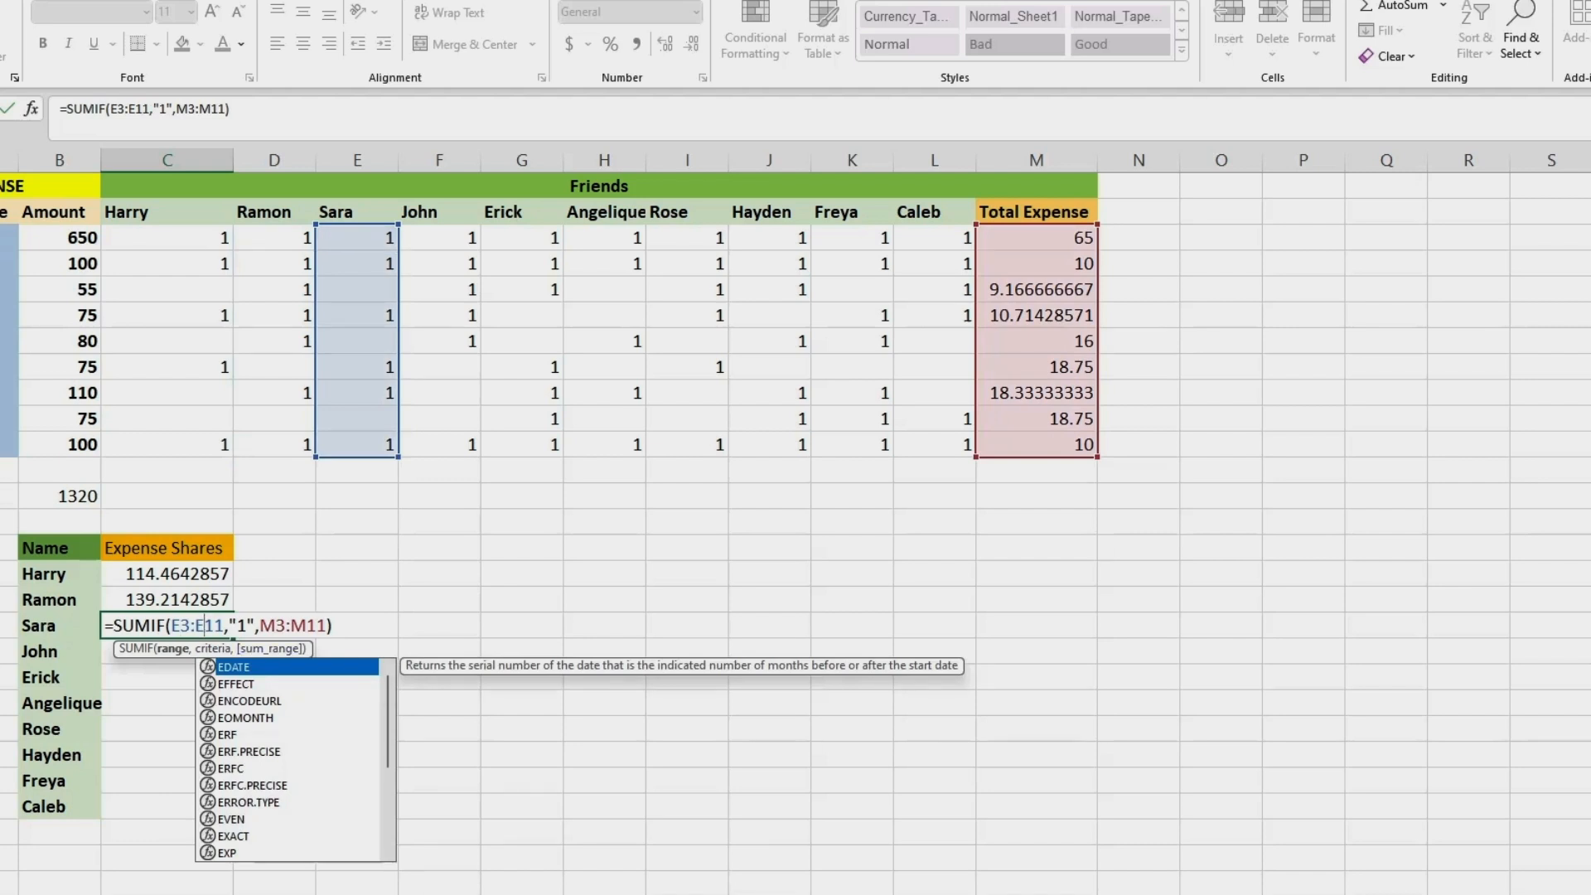
pyautogui.click(256, 111)
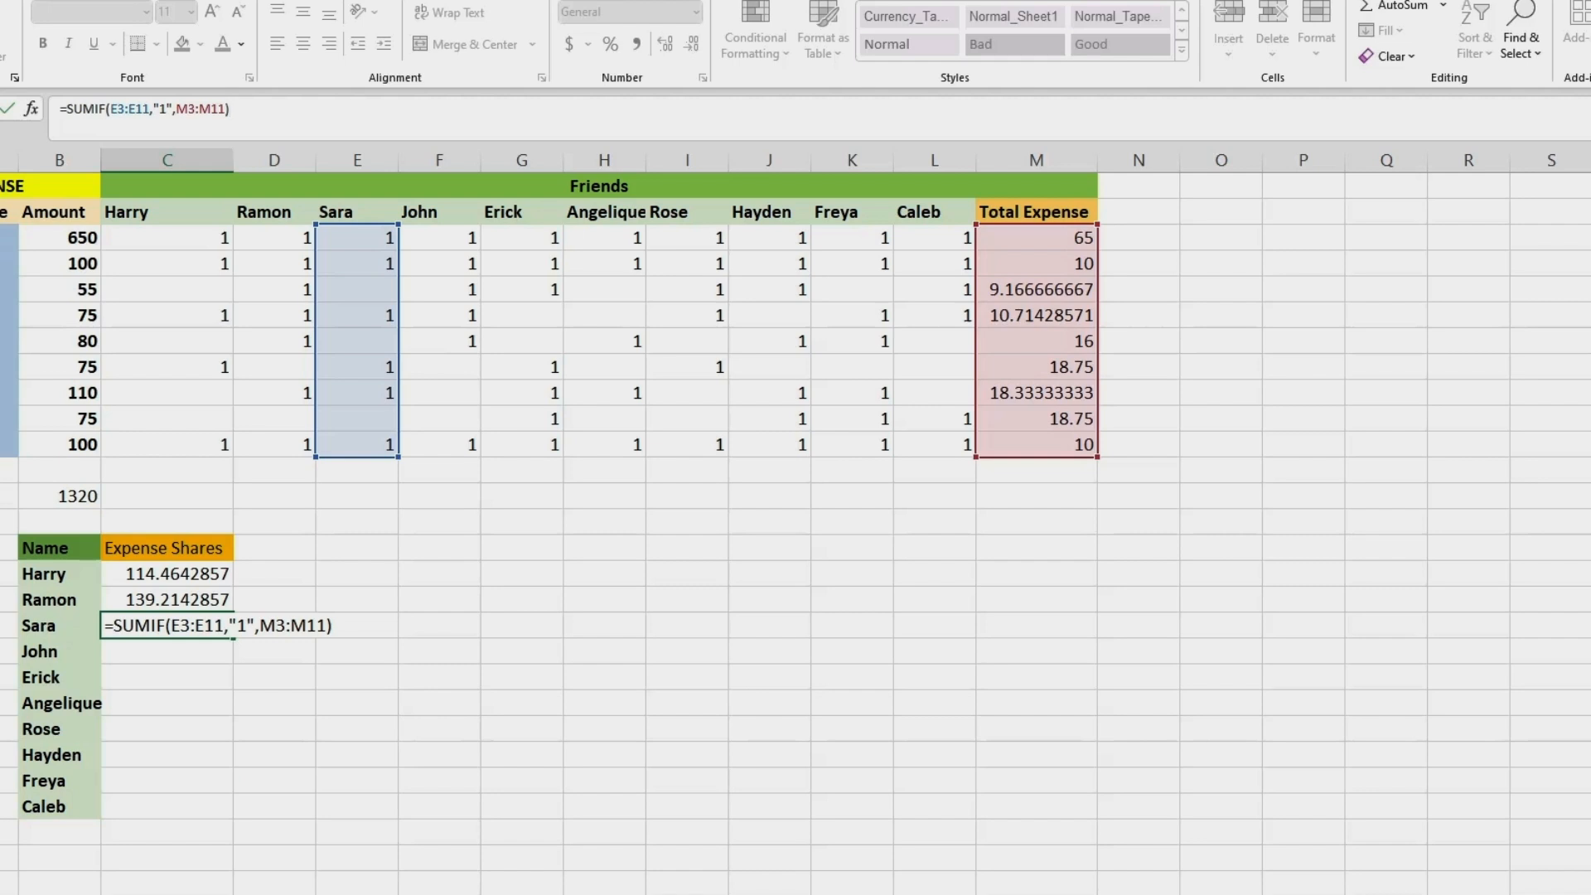
pyautogui.press('Return')
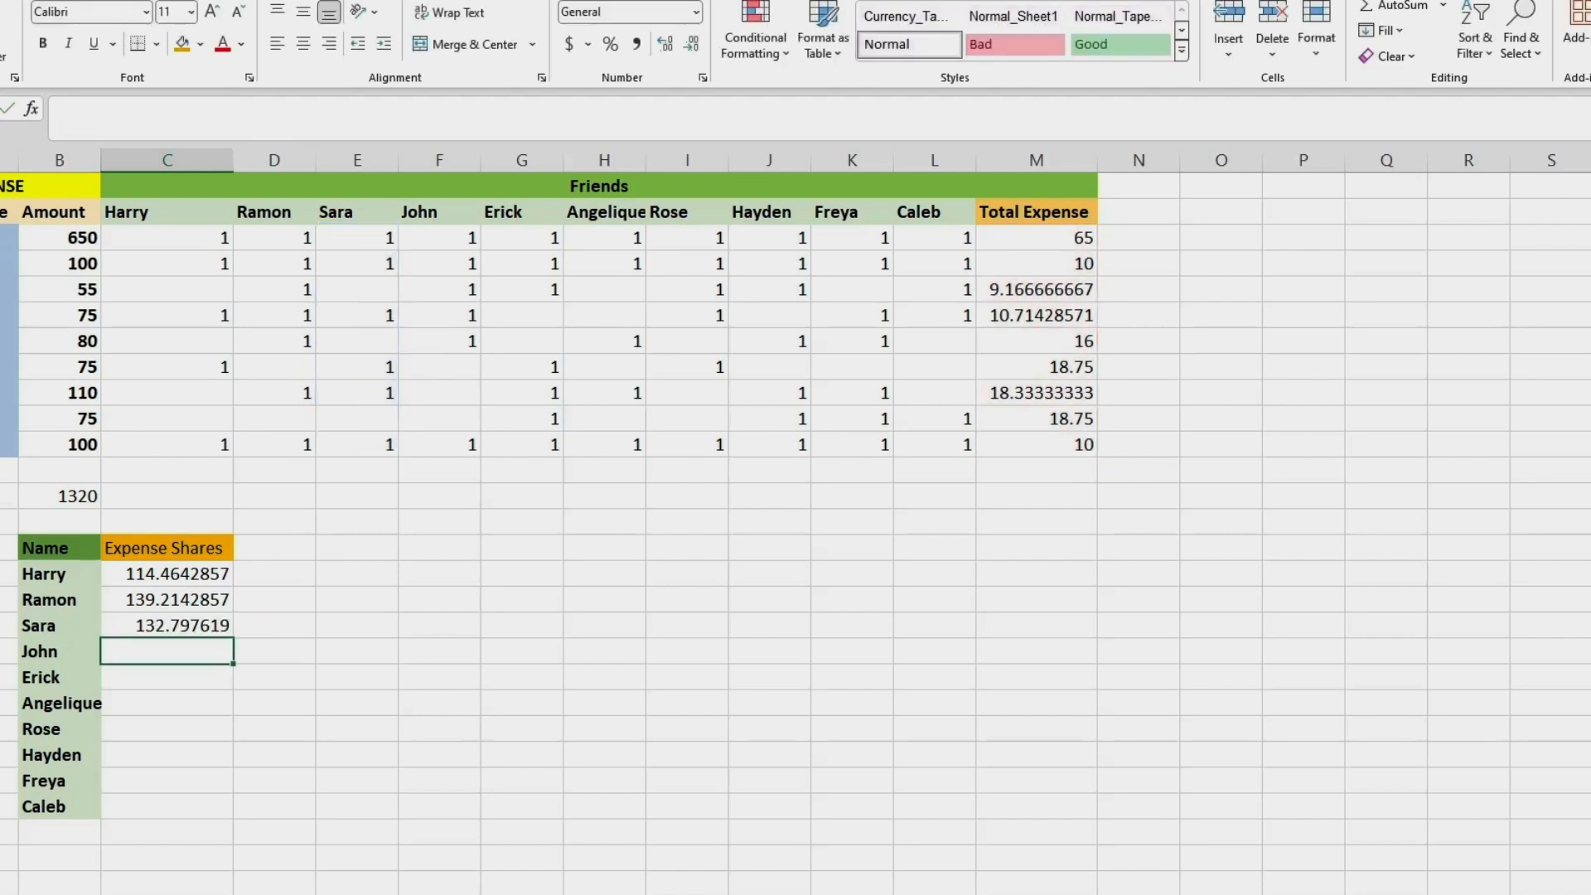
# Reuse the copied SUMIF in C19 with its criteria range changed to F3:F11, giving =SUMIF(F3:F11,"1",M3:M11).
pyautogui.write('=SUMIF(D3:D11,"1",M3:M11)')
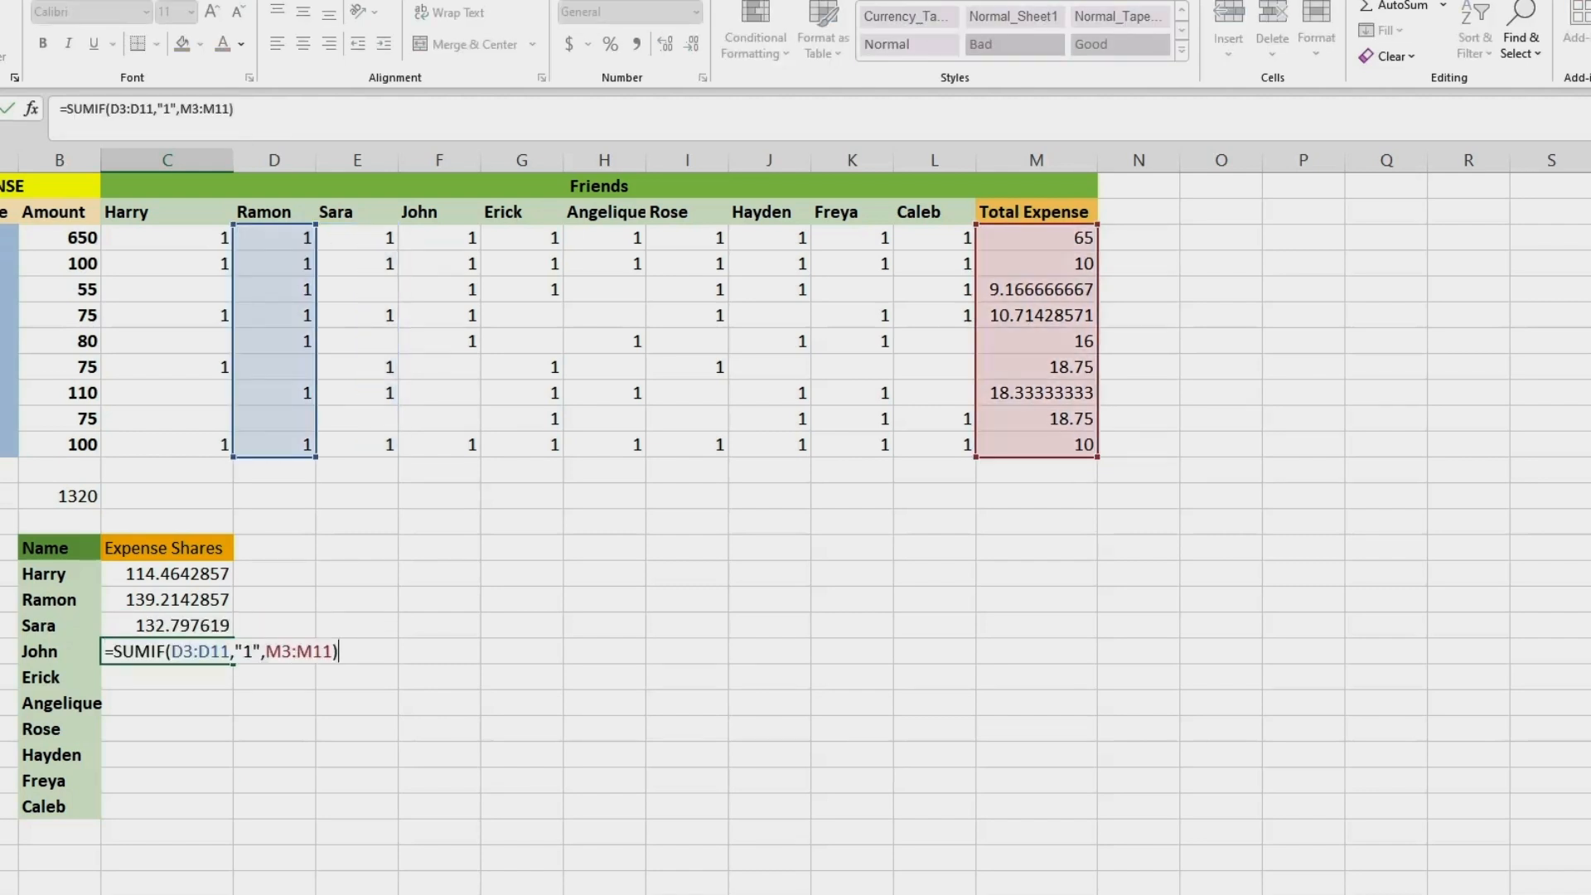
pyautogui.click(183, 651)
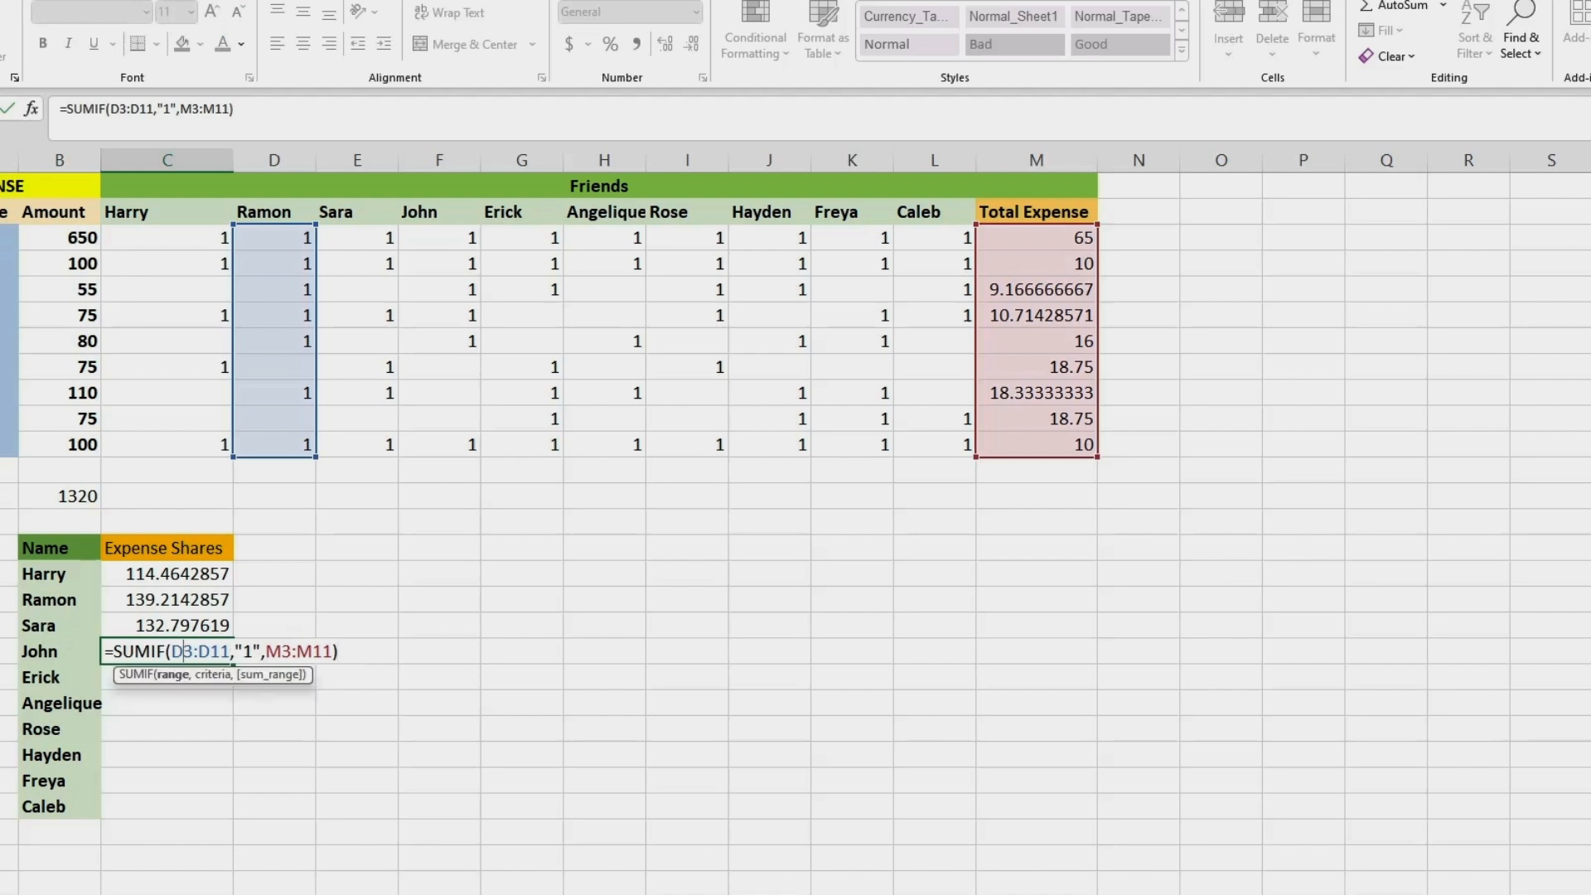
pyautogui.press('BackSpace')
pyautogui.write('F')
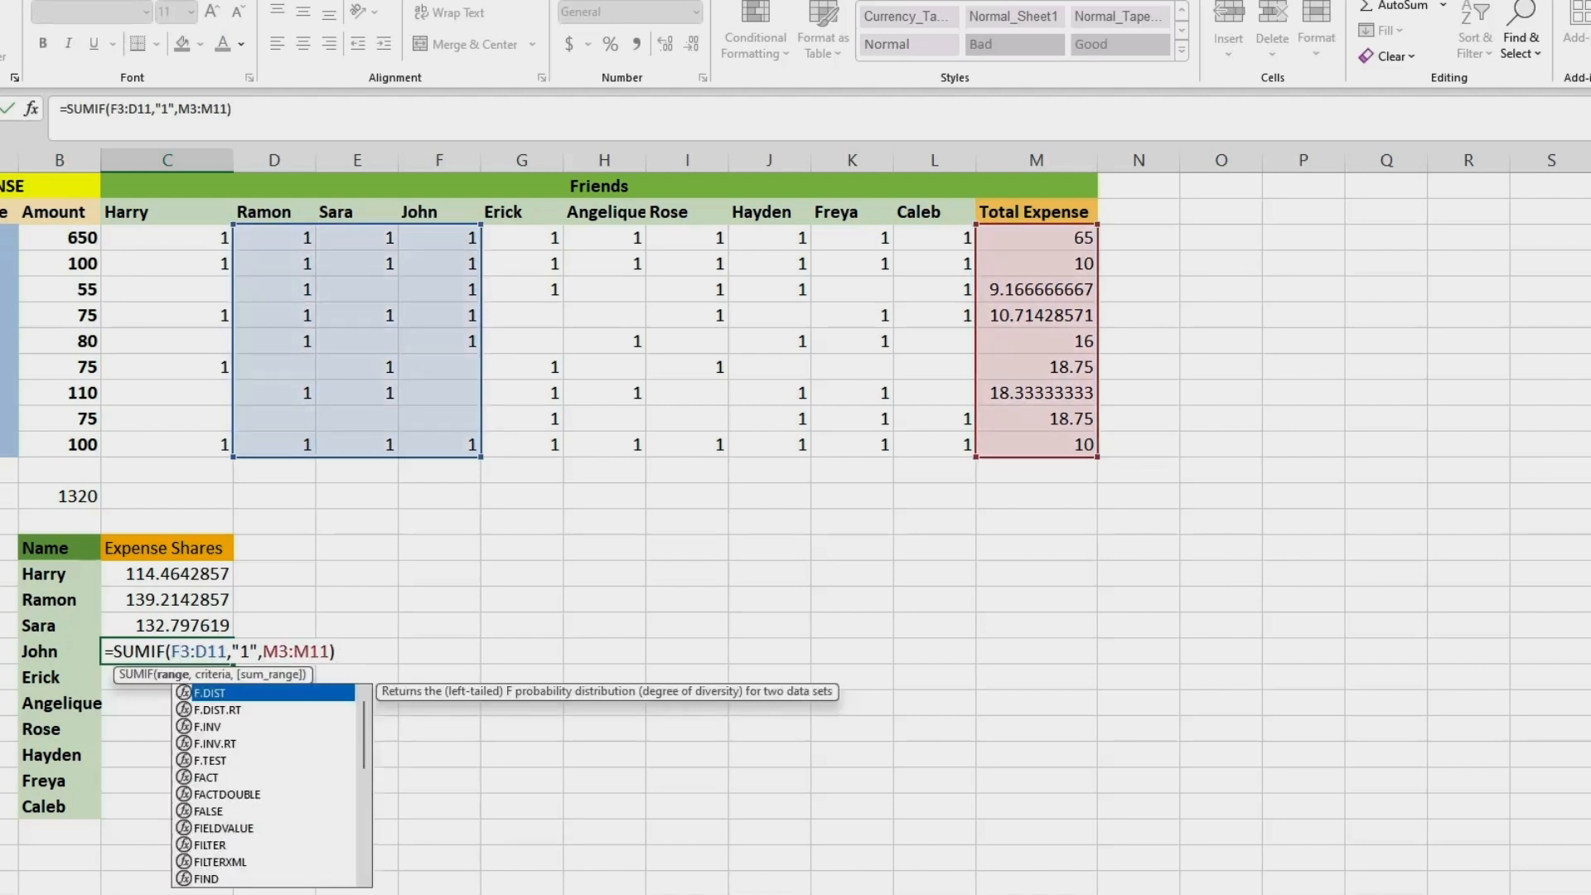
pyautogui.press('Right')
pyautogui.press('Right')
pyautogui.press('Right')
pyautogui.press('BackSpace')
pyautogui.write('F')
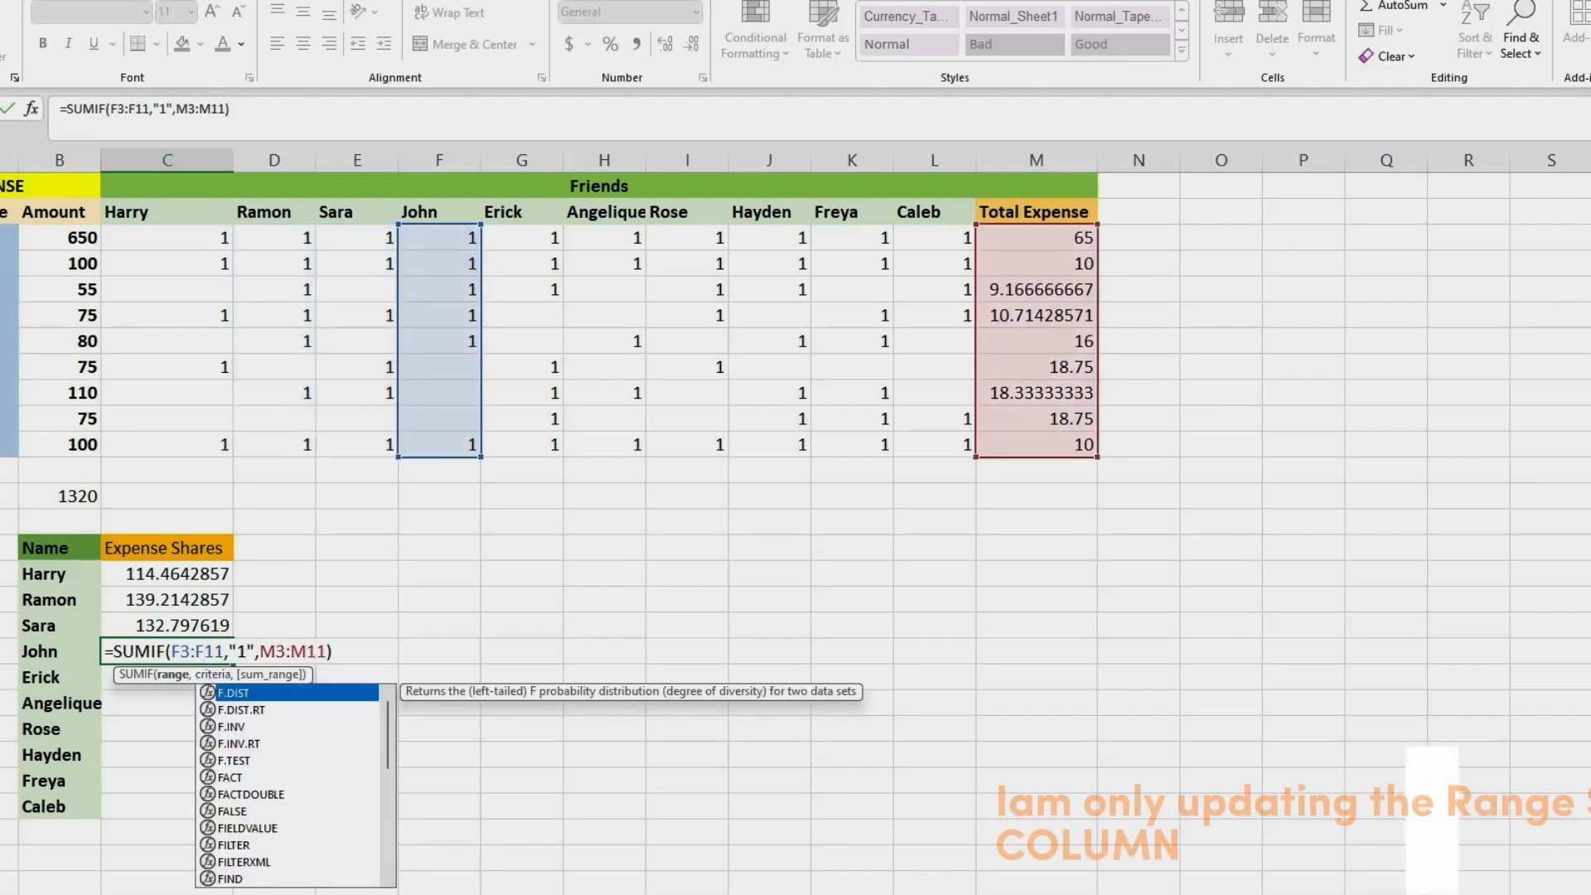
pyautogui.press('Escape')
pyautogui.press('Return')
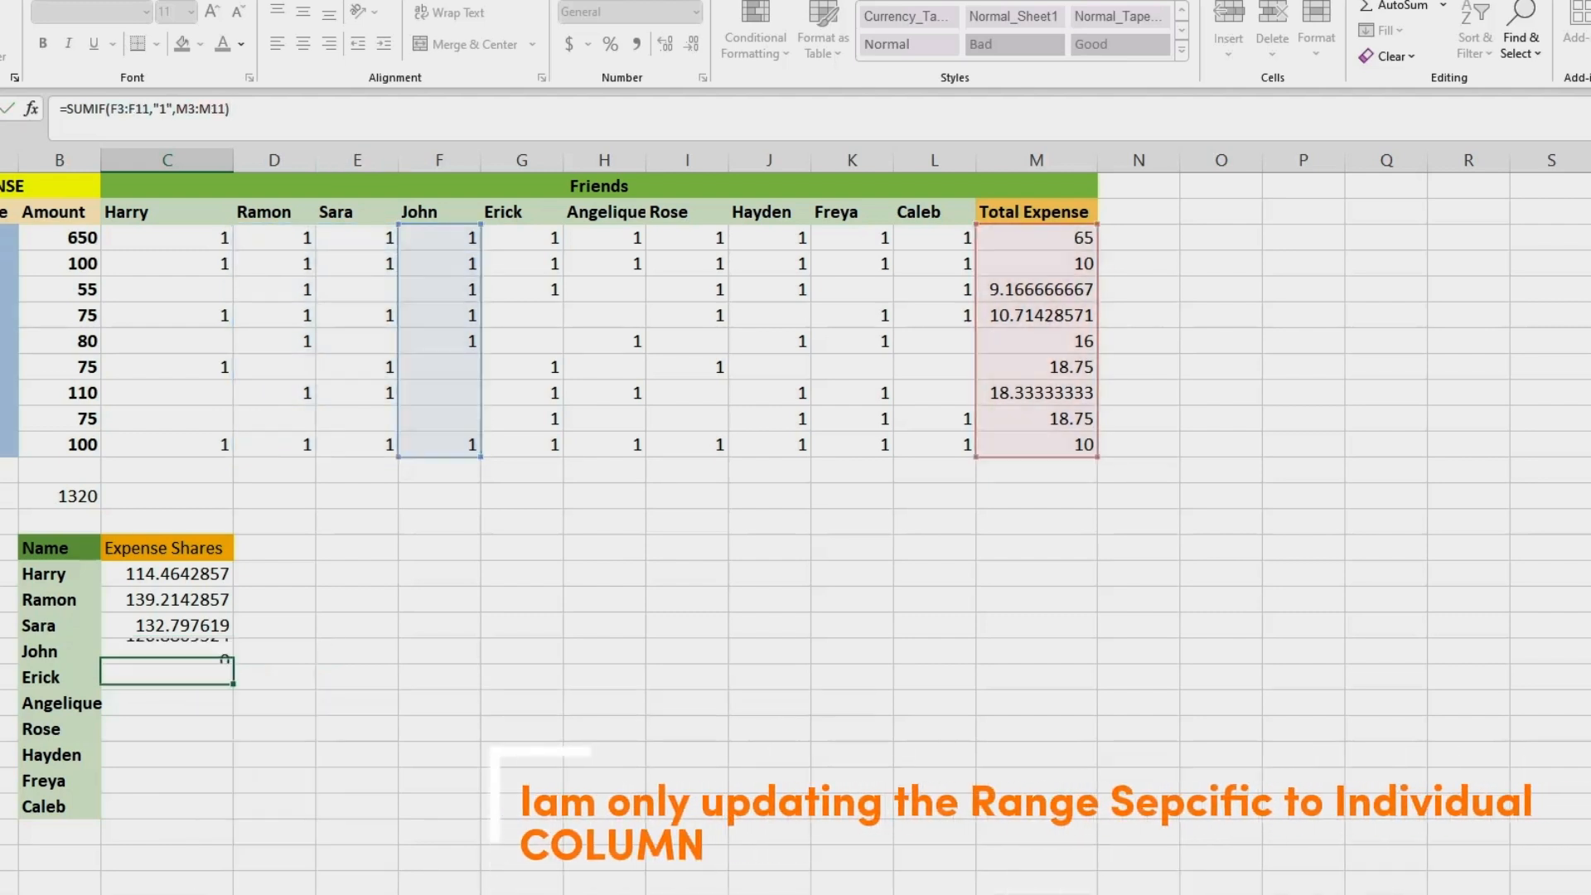
# Begin a SUMIF formula in C20 with G3:G11 as the criteria range for the fifth friend.
pyautogui.click(439, 780)
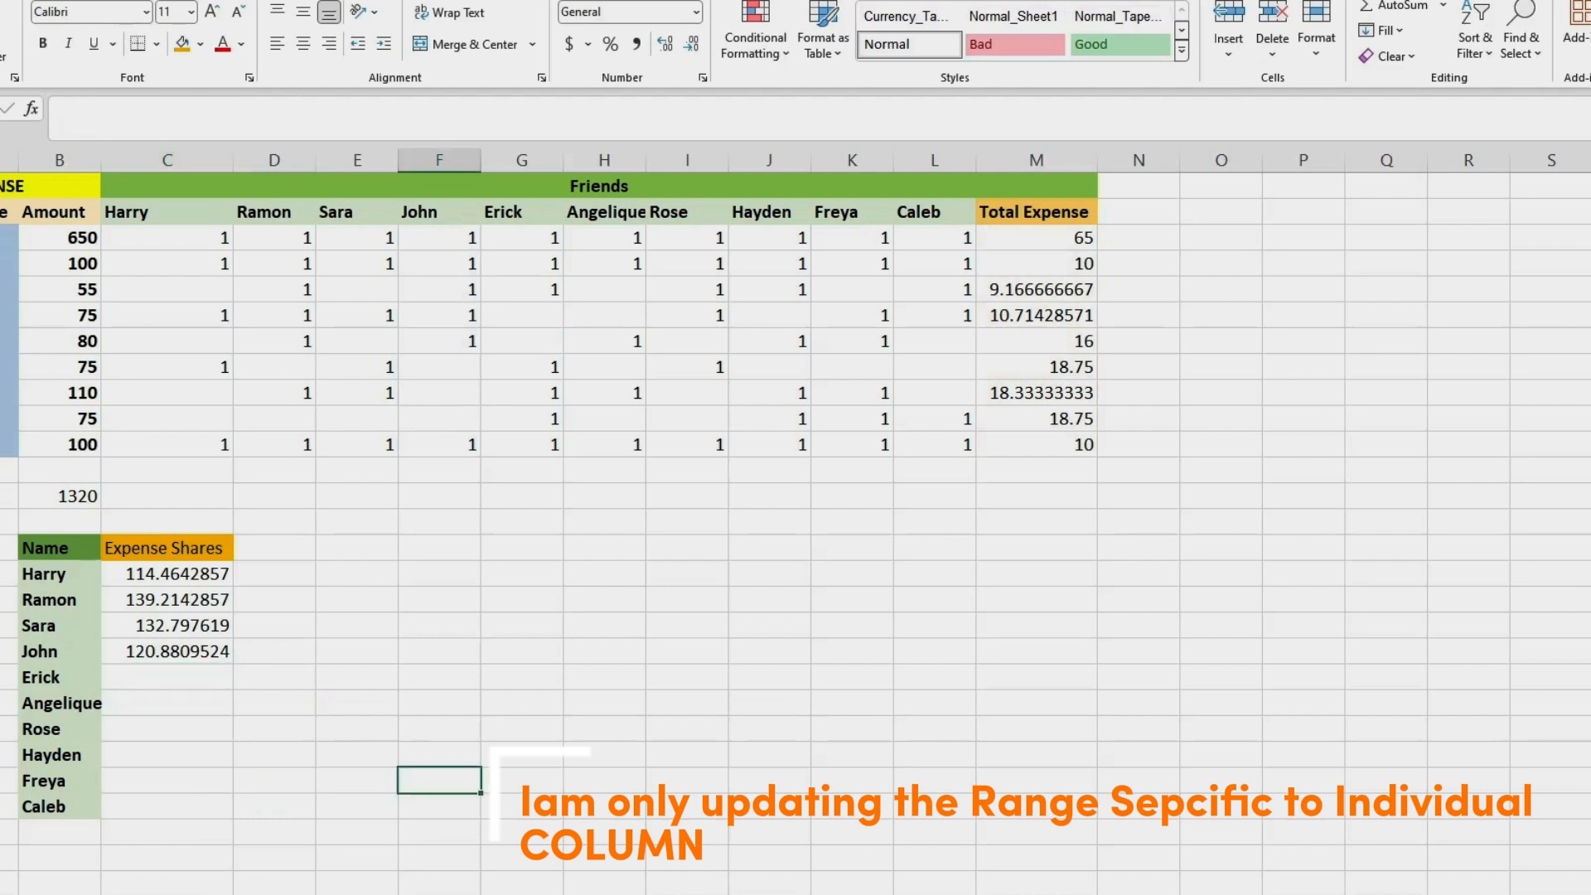
pyautogui.click(167, 677)
pyautogui.write('=')
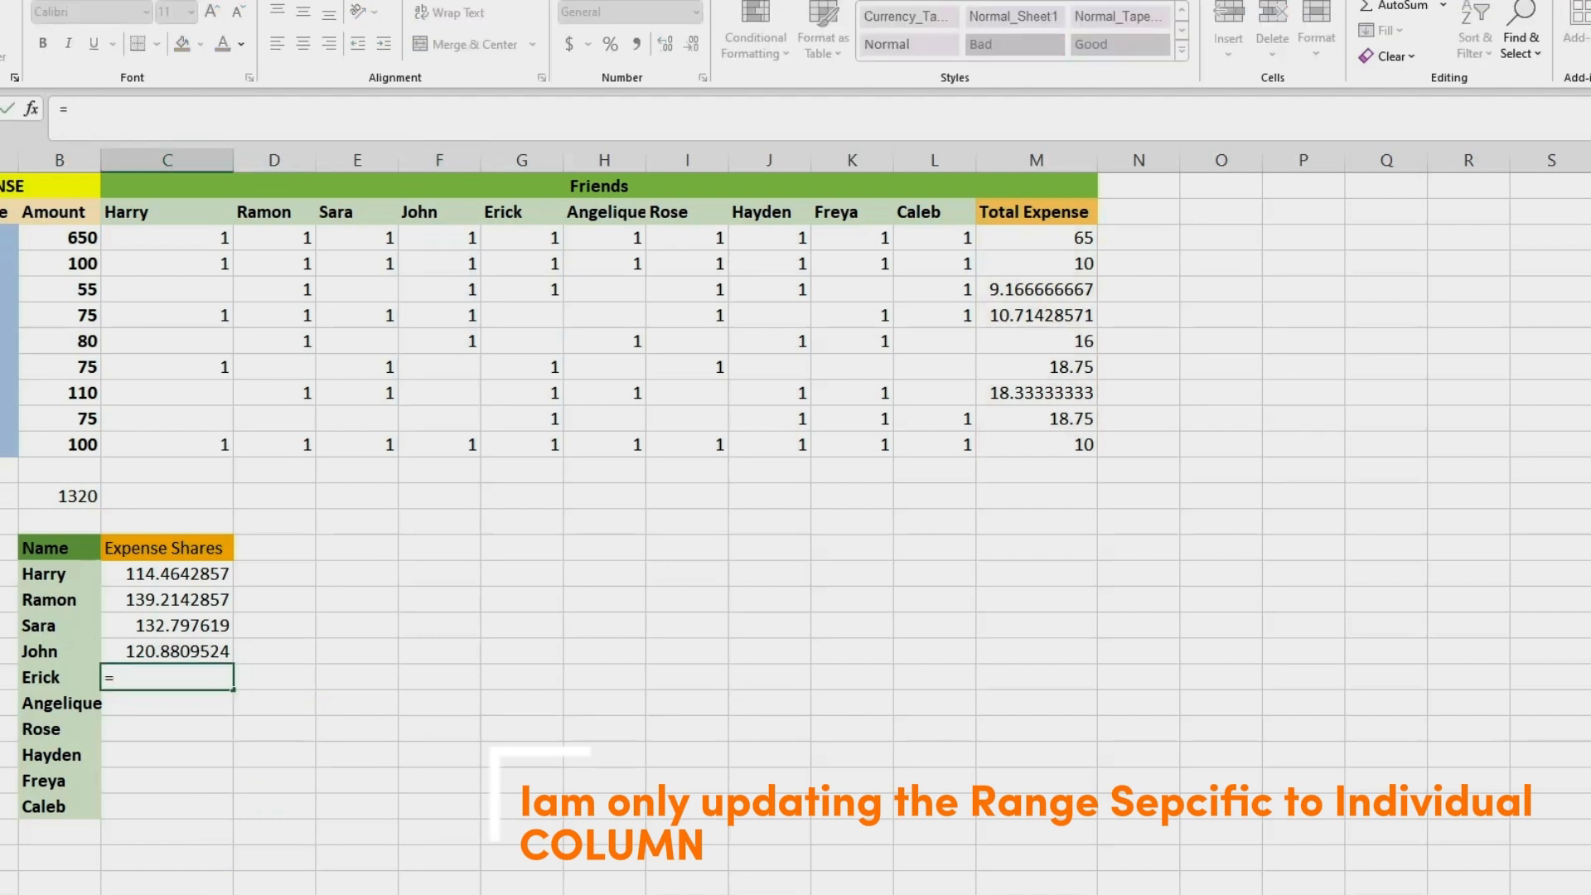
pyautogui.write('SUM')
pyautogui.write('IF')
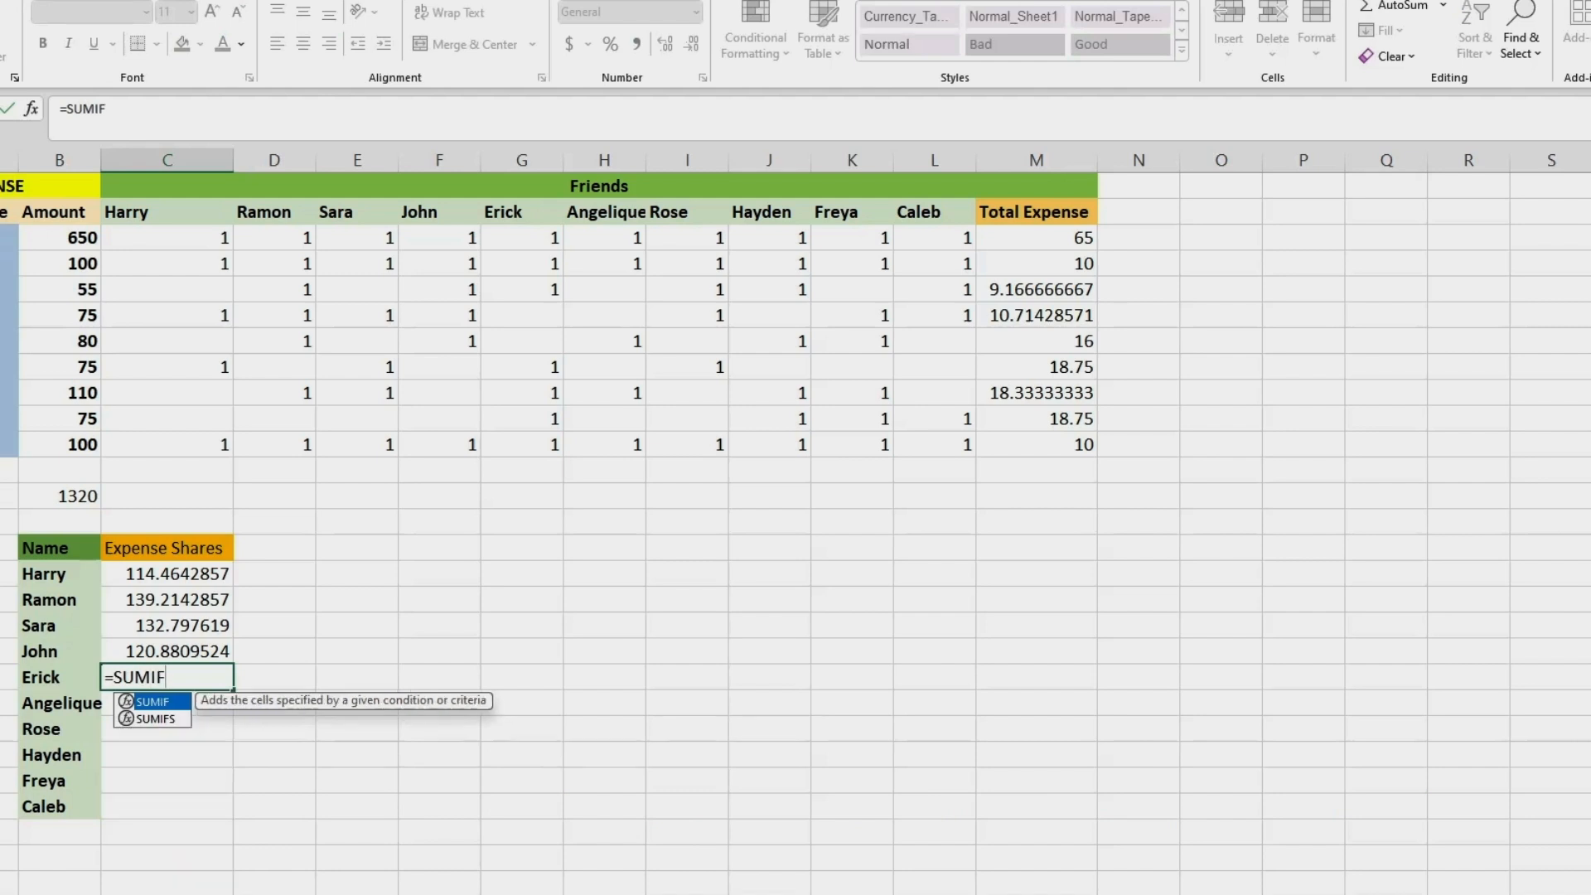
pyautogui.write('(')
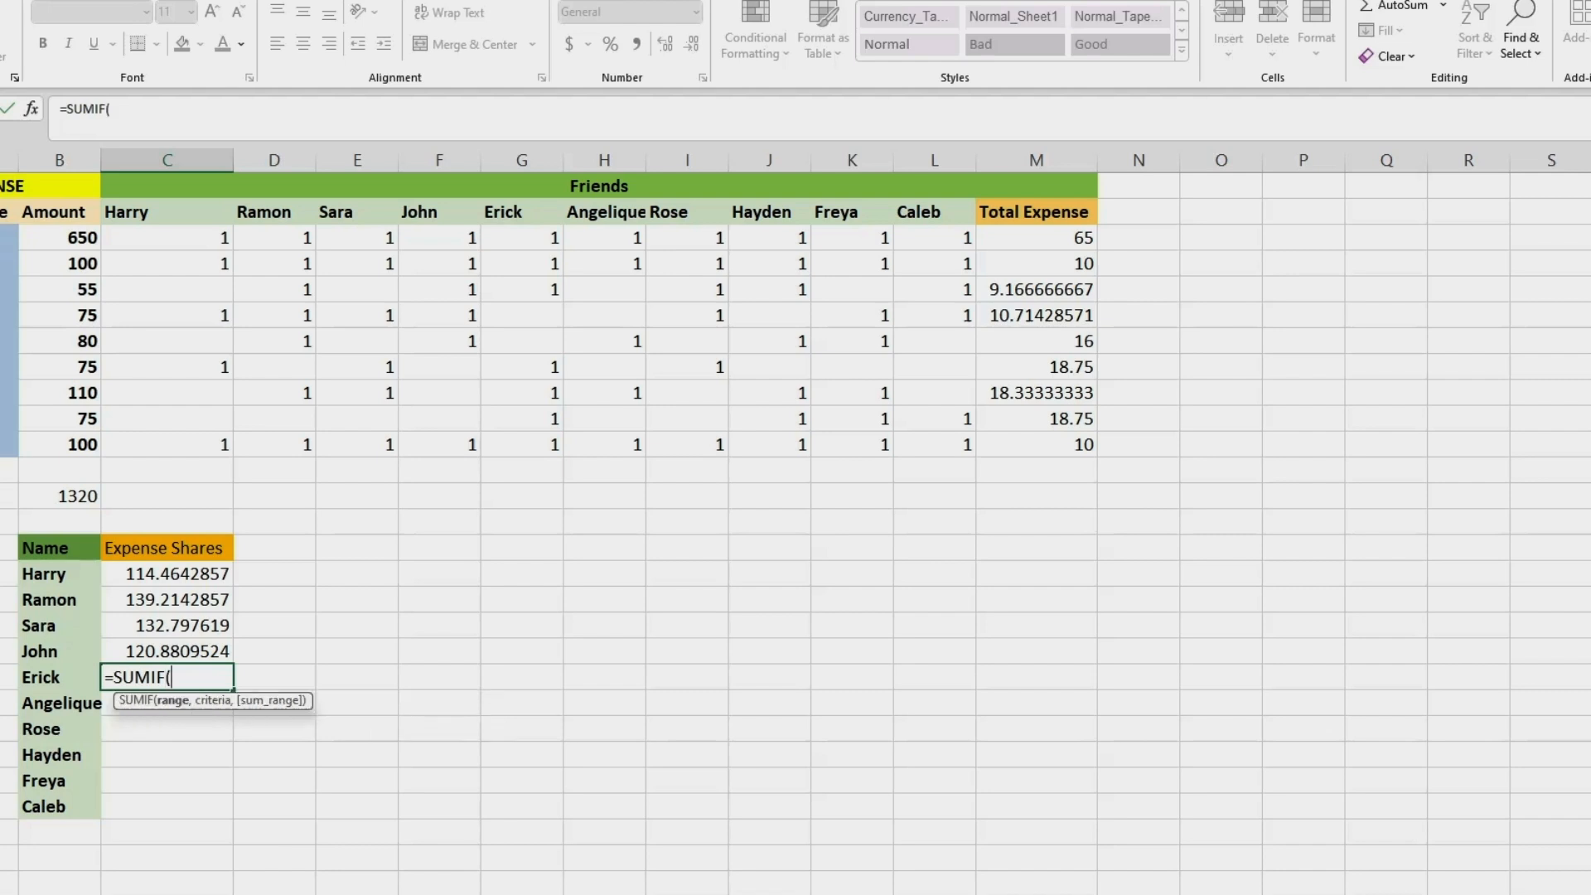
pyautogui.moveTo(530, 238); pyautogui.dragTo(530, 445)
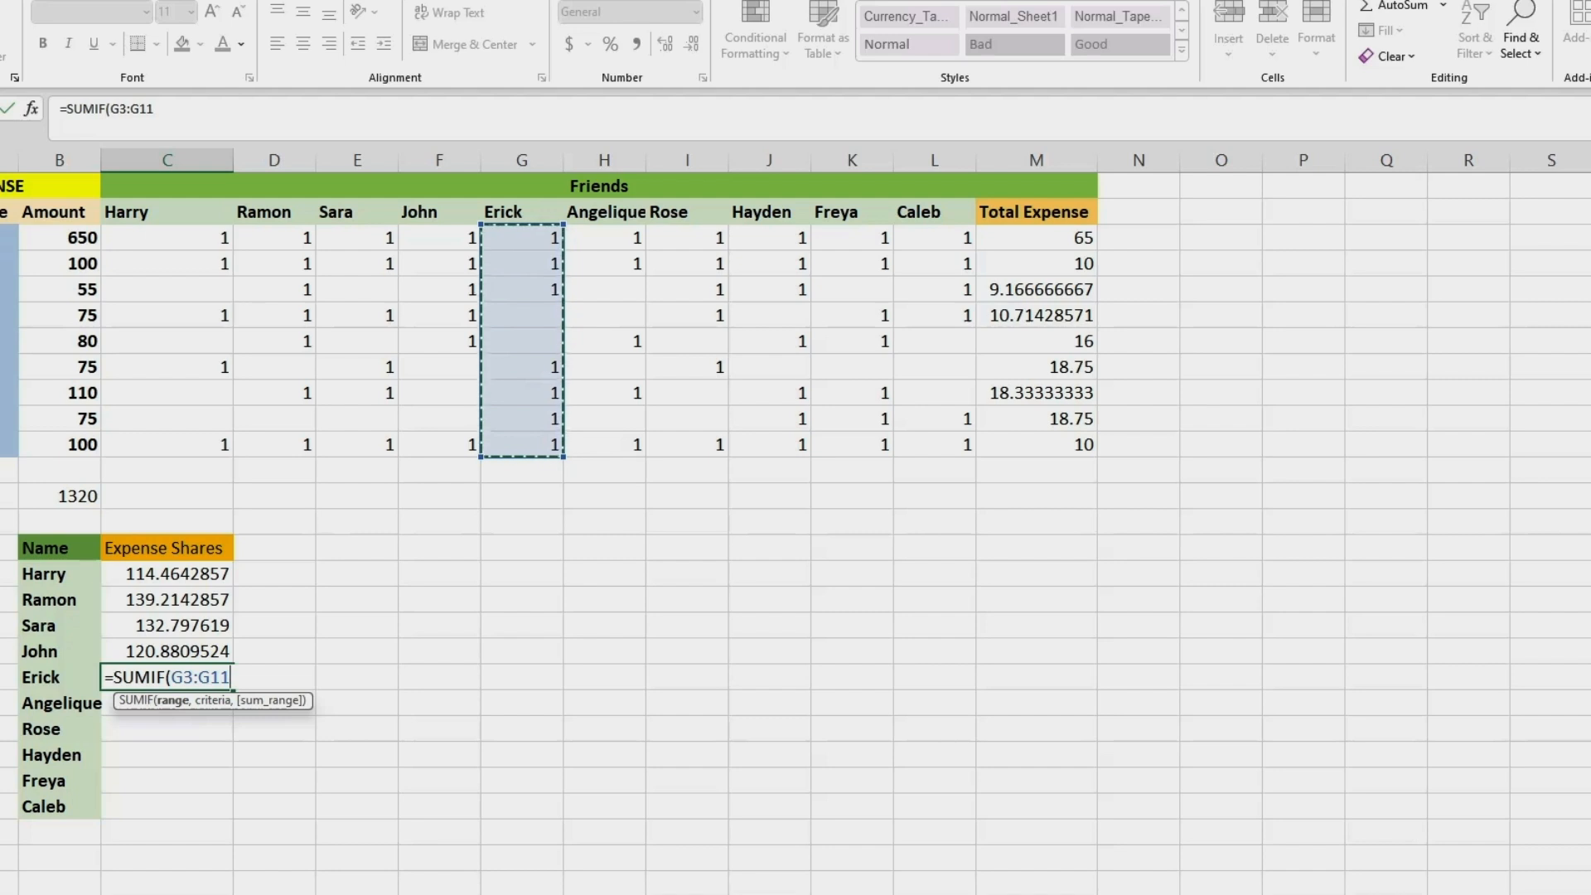
# Add the criterion "1" and sum range M3:M11 to the SUMIF in C20 and try to enter =SUMIF(G3:G11."1",M3:M11).
pyautogui.click(158, 110)
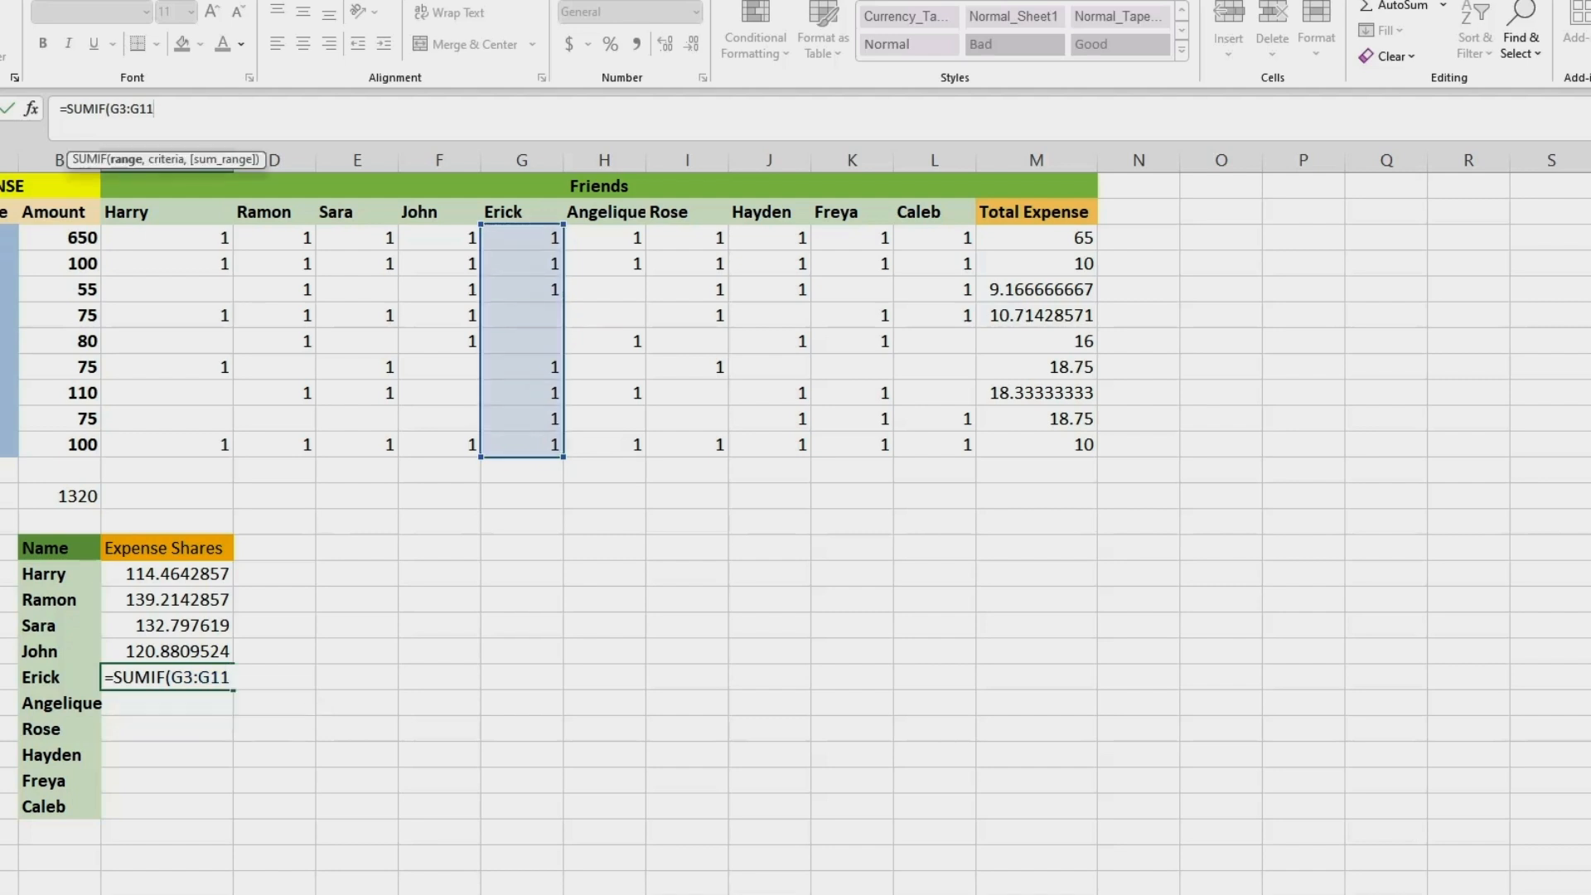
pyautogui.write('."1",')
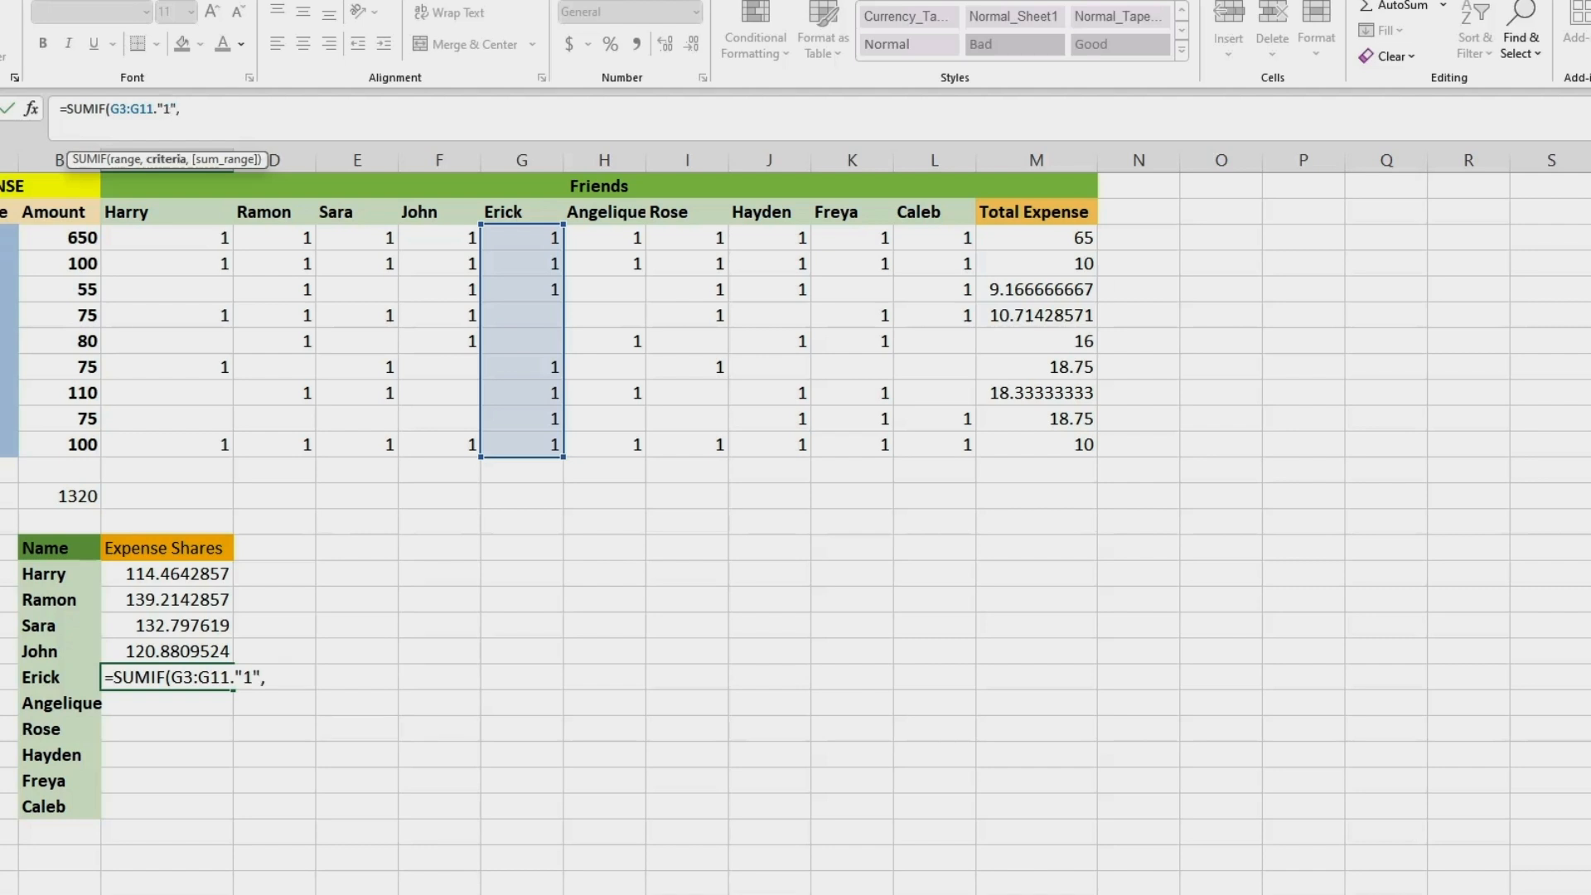
pyautogui.moveTo(1036, 238); pyautogui.dragTo(1036, 446)
pyautogui.write(')')
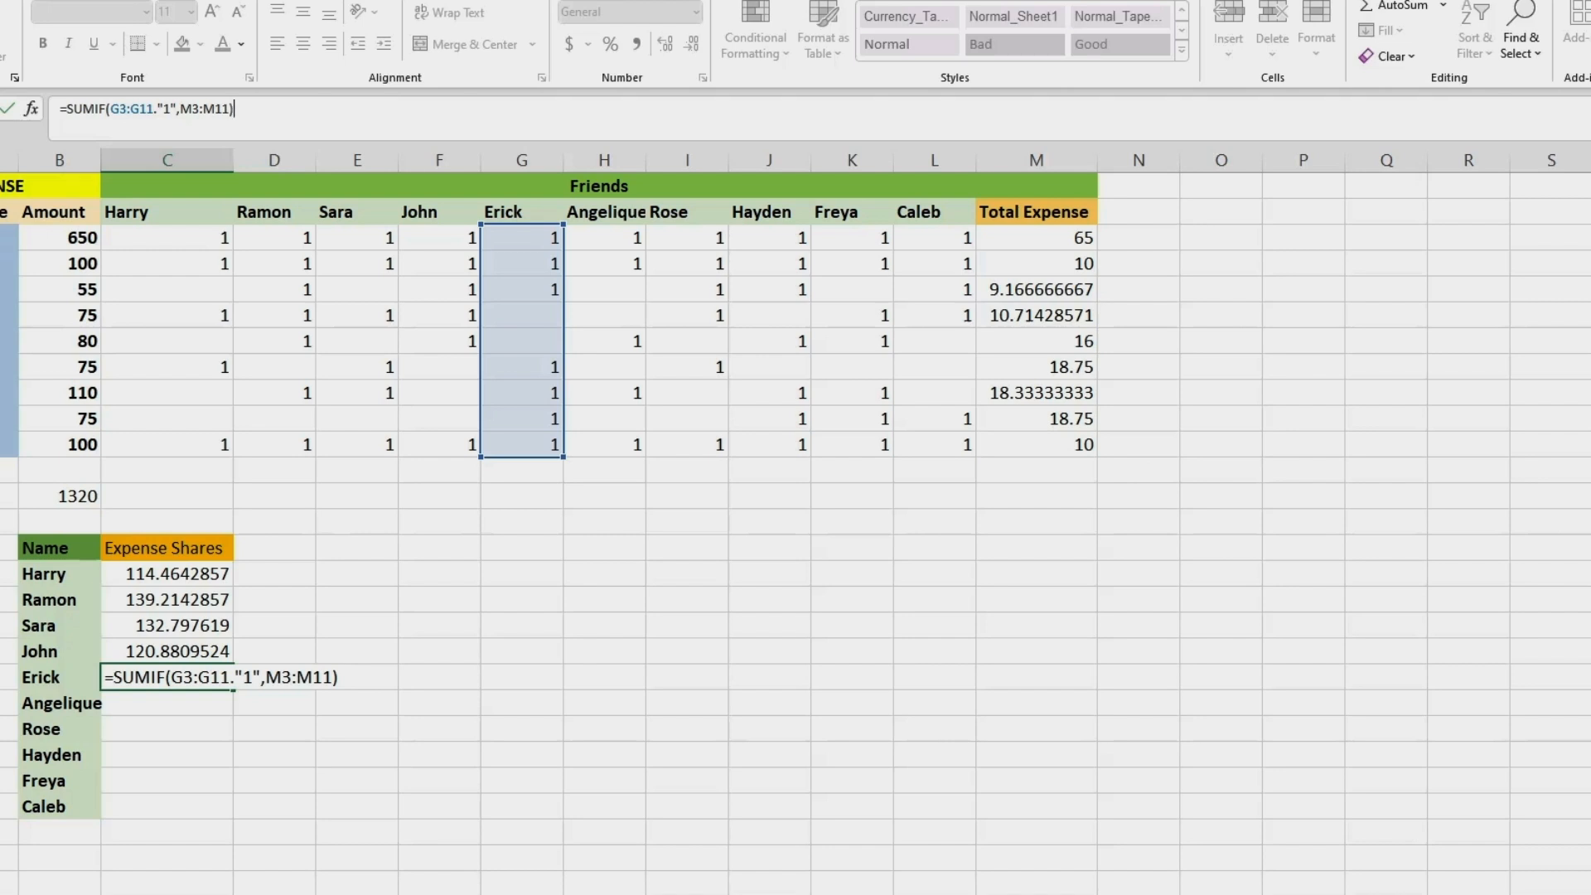
pyautogui.press('Return')
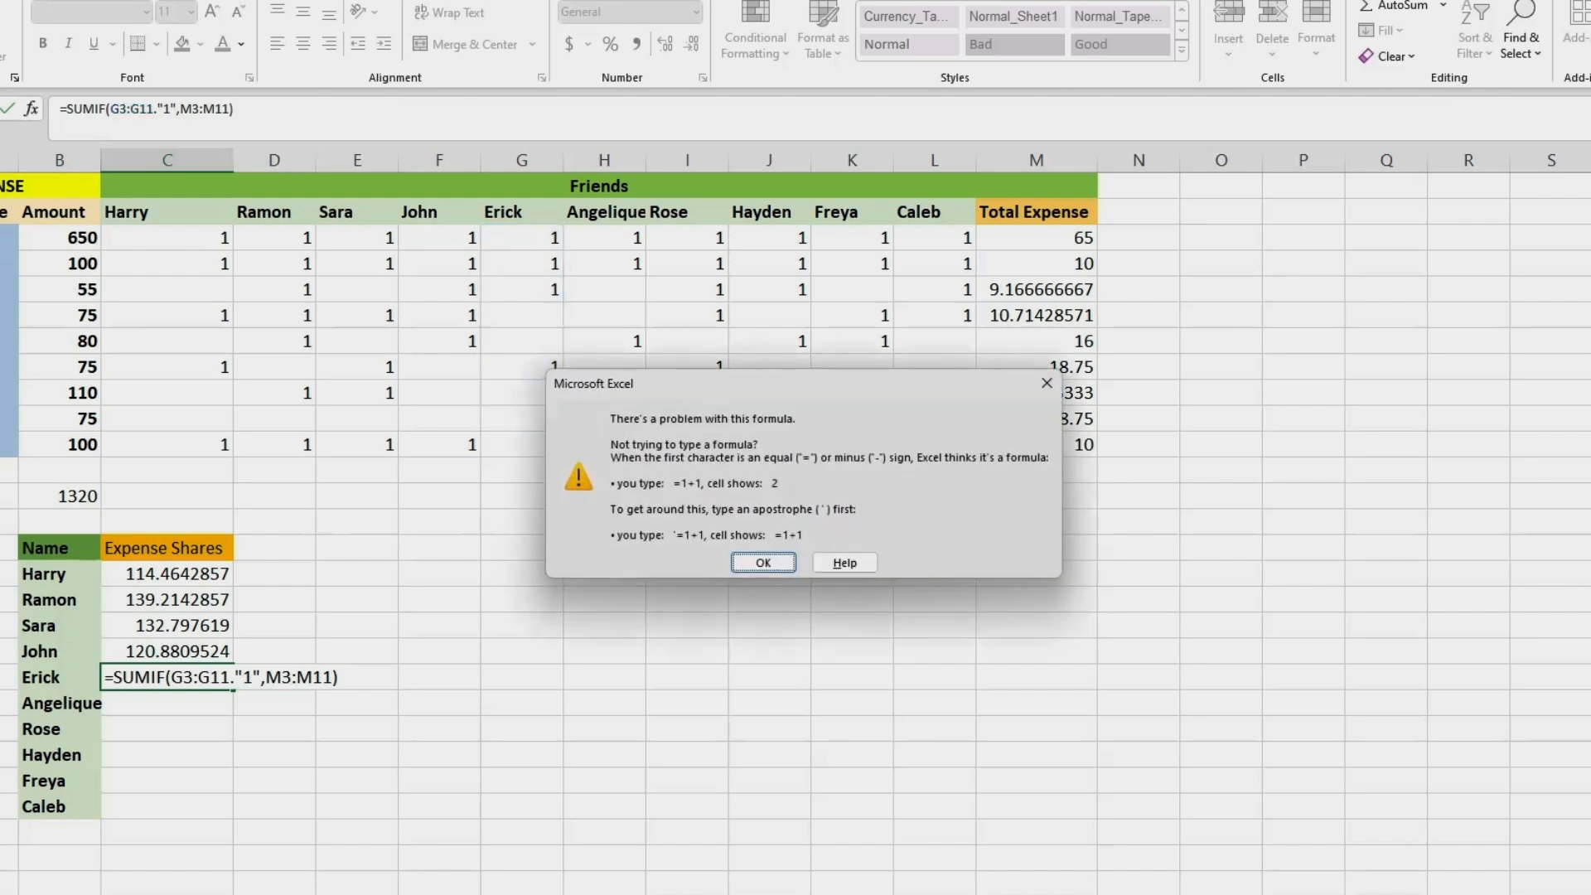
pyautogui.press('Return')
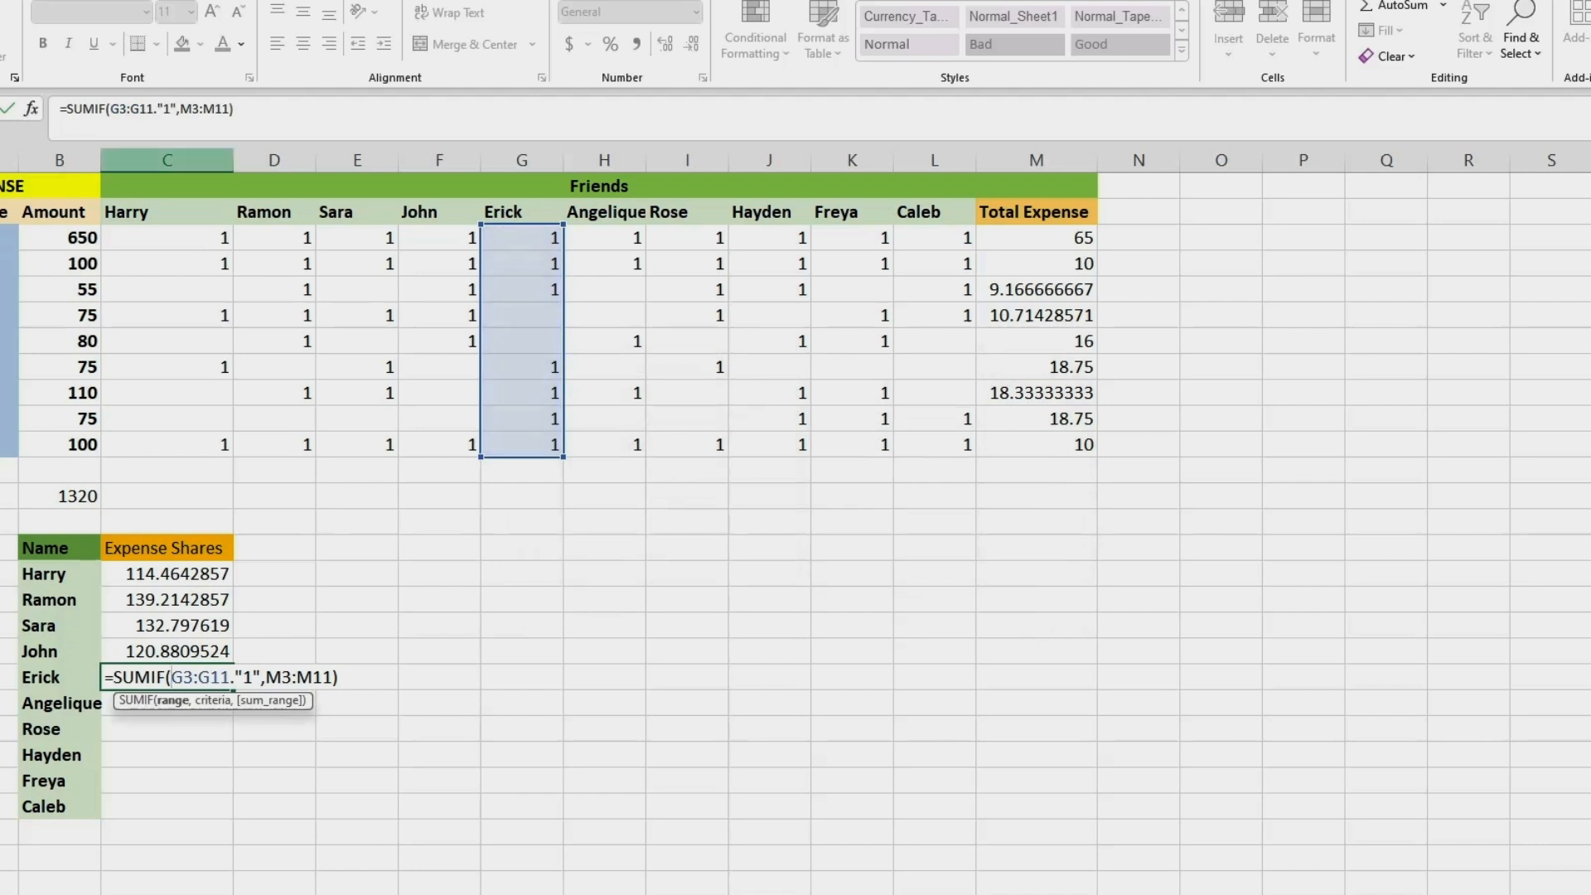
# Replace the period after G11 with a comma in C20's formula and enter =SUMIF(G3:G11,"1",M3:M11).
pyautogui.click(158, 109)
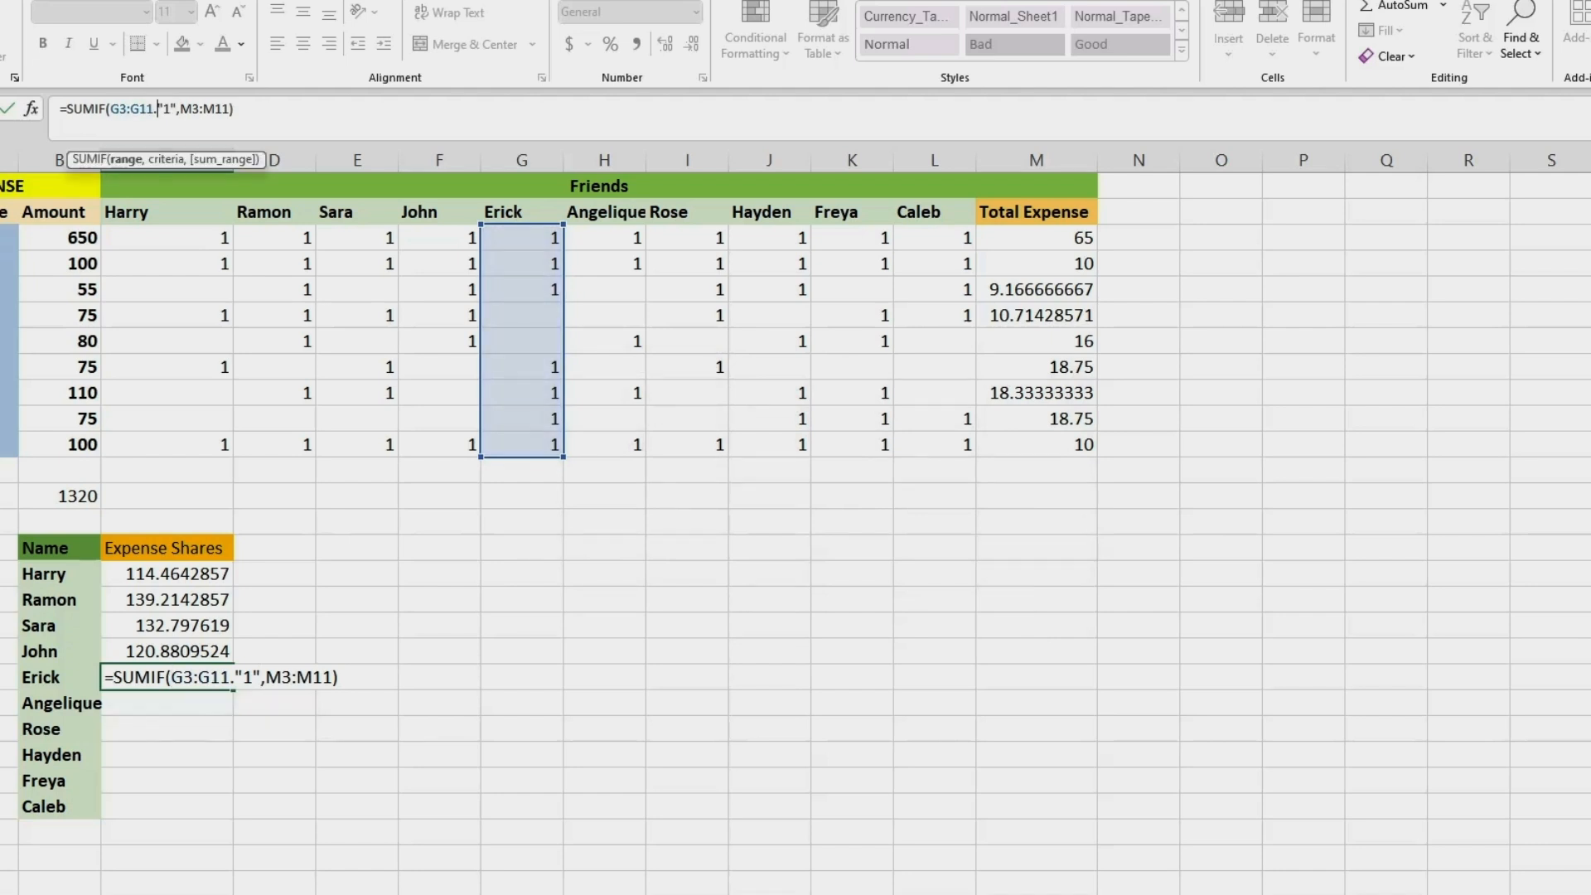
pyautogui.press('BackSpace')
pyautogui.write(',')
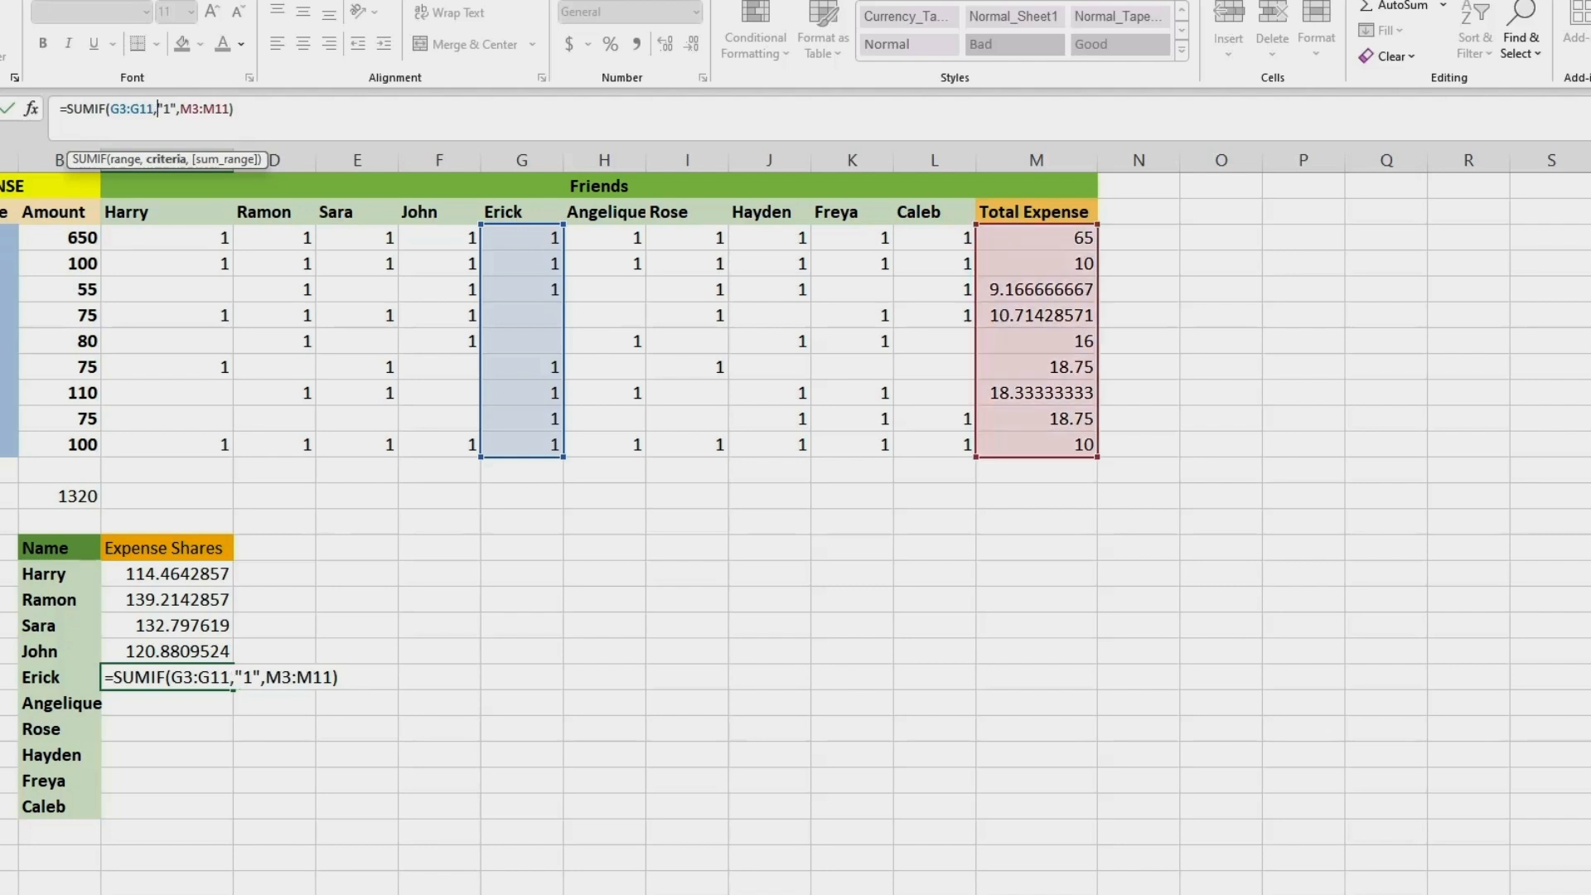
pyautogui.press('Return')
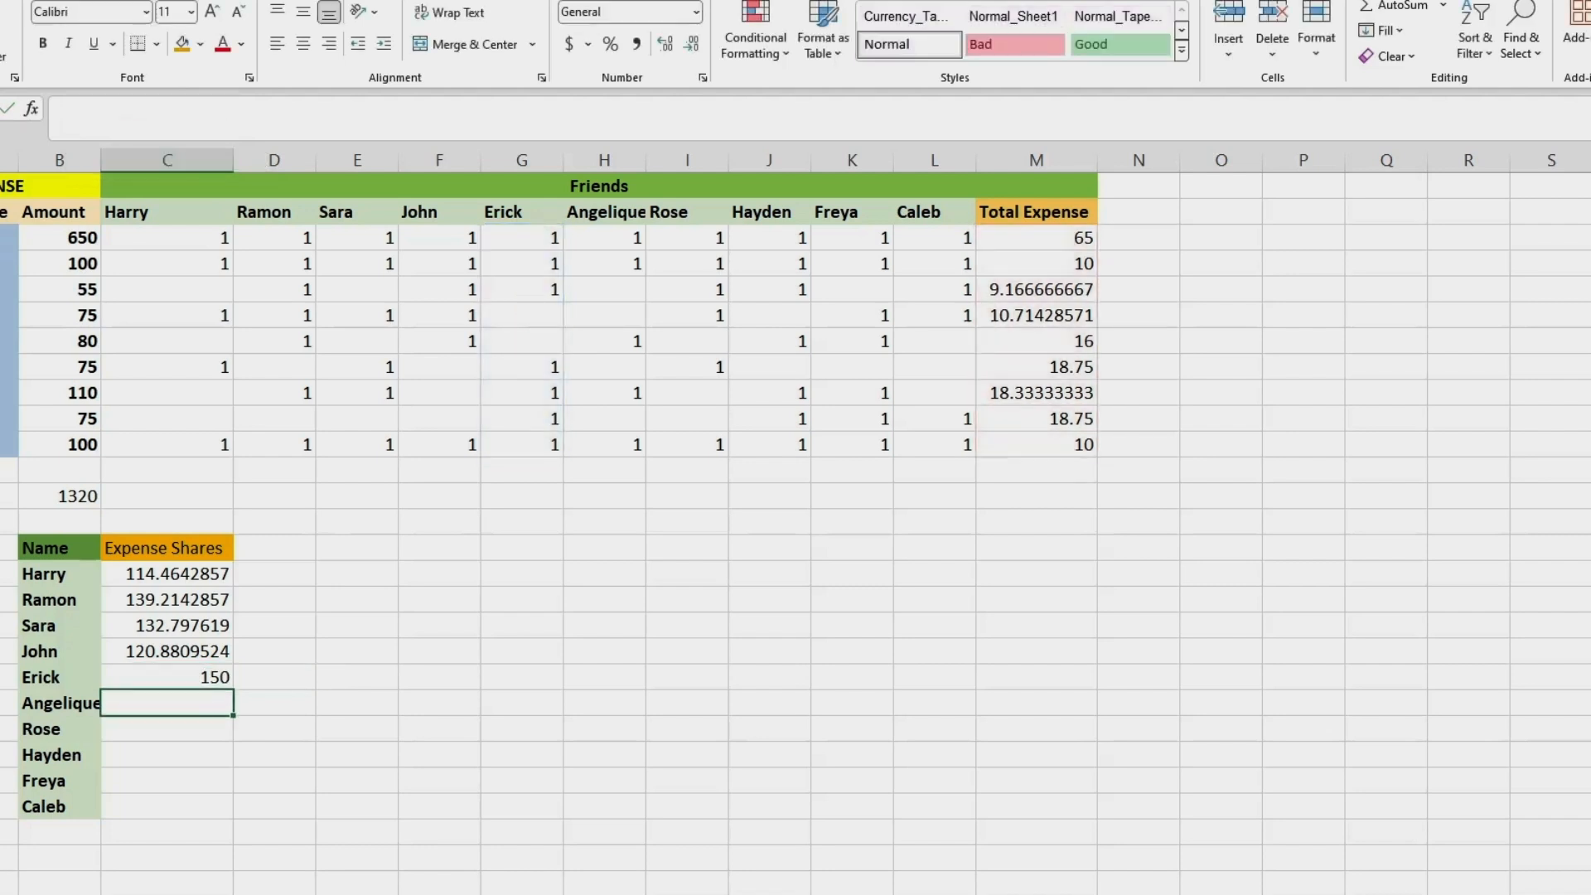
# Copy the SUMIF formula text from C20 into C21 for the sixth friend's expense share.
pyautogui.scroll(-1, 796, 497)
pyautogui.click(166, 600)
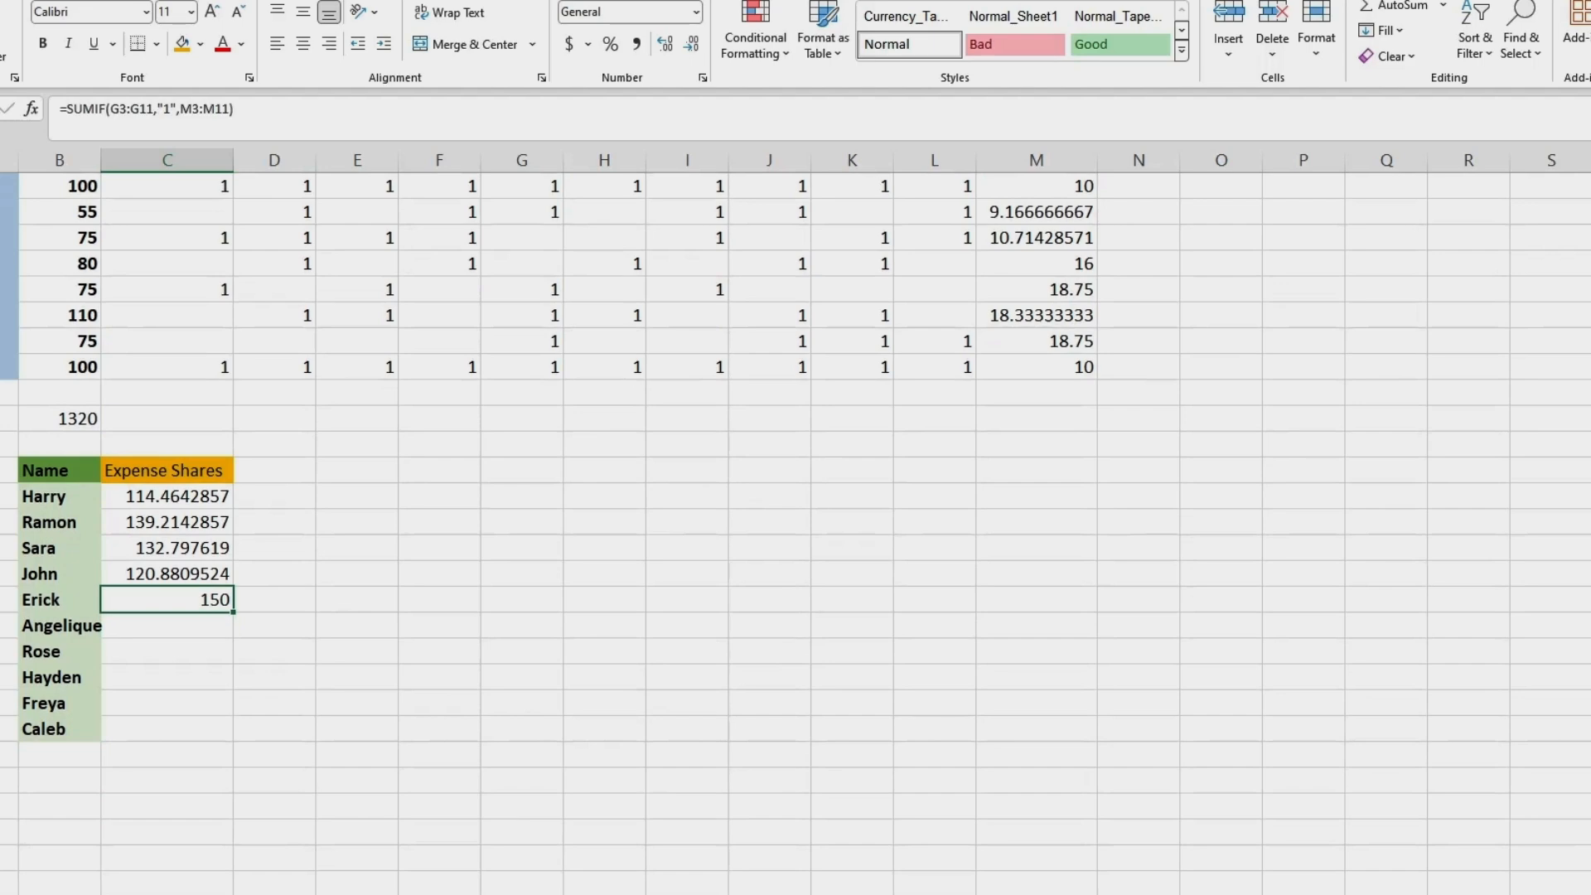
pyautogui.moveTo(235, 109); pyautogui.dragTo(60, 109)
pyautogui.hotkey('ctrl', 'c')
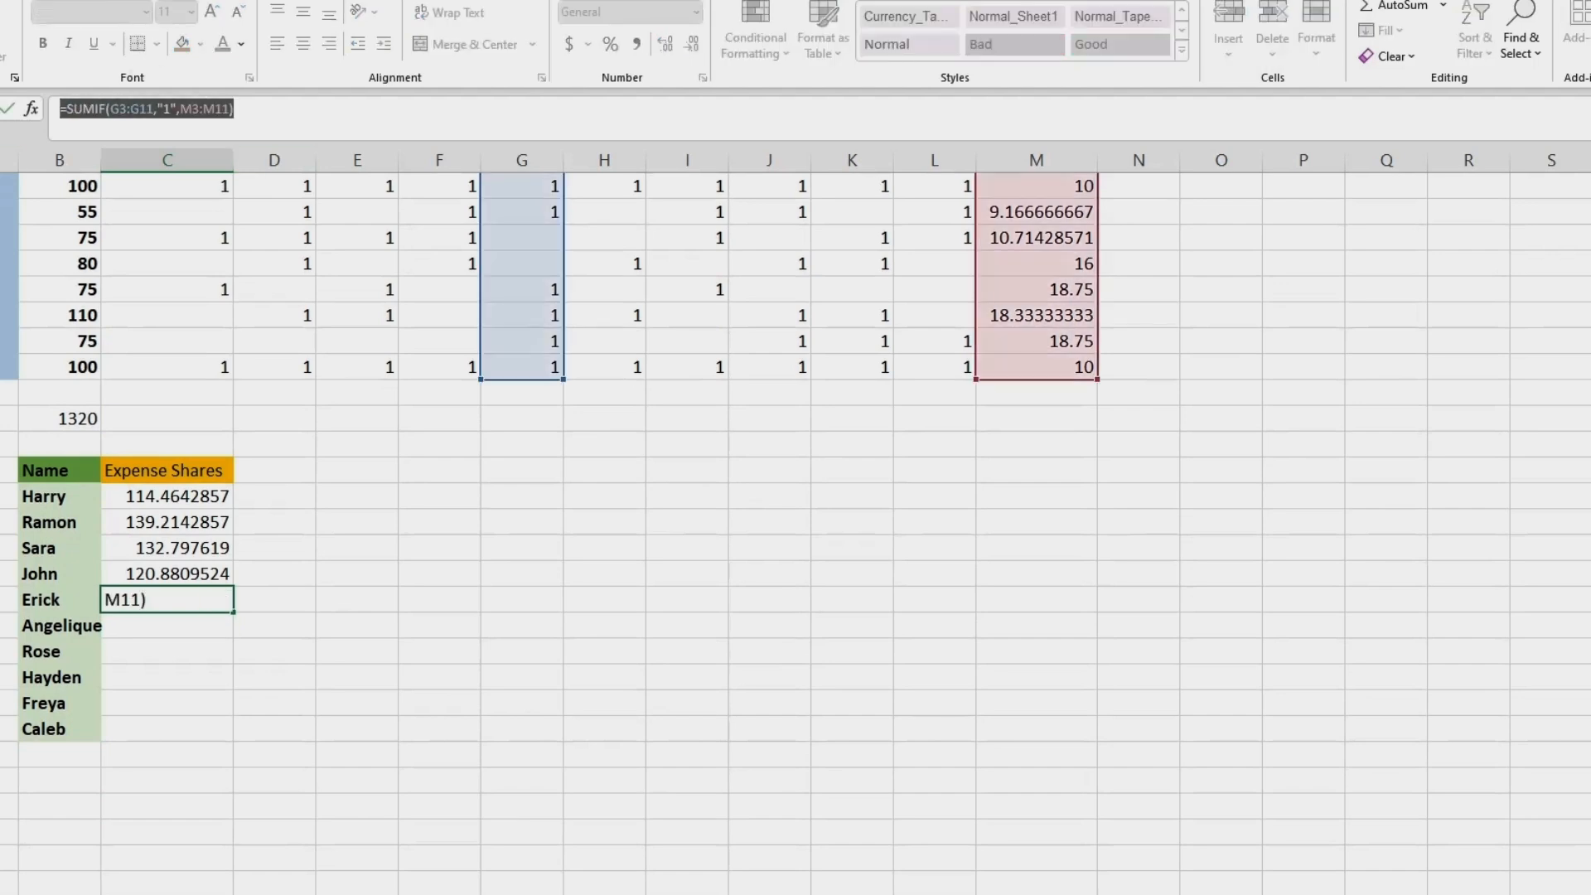
pyautogui.press('Escape')
pyautogui.scroll(1, 796, 530)
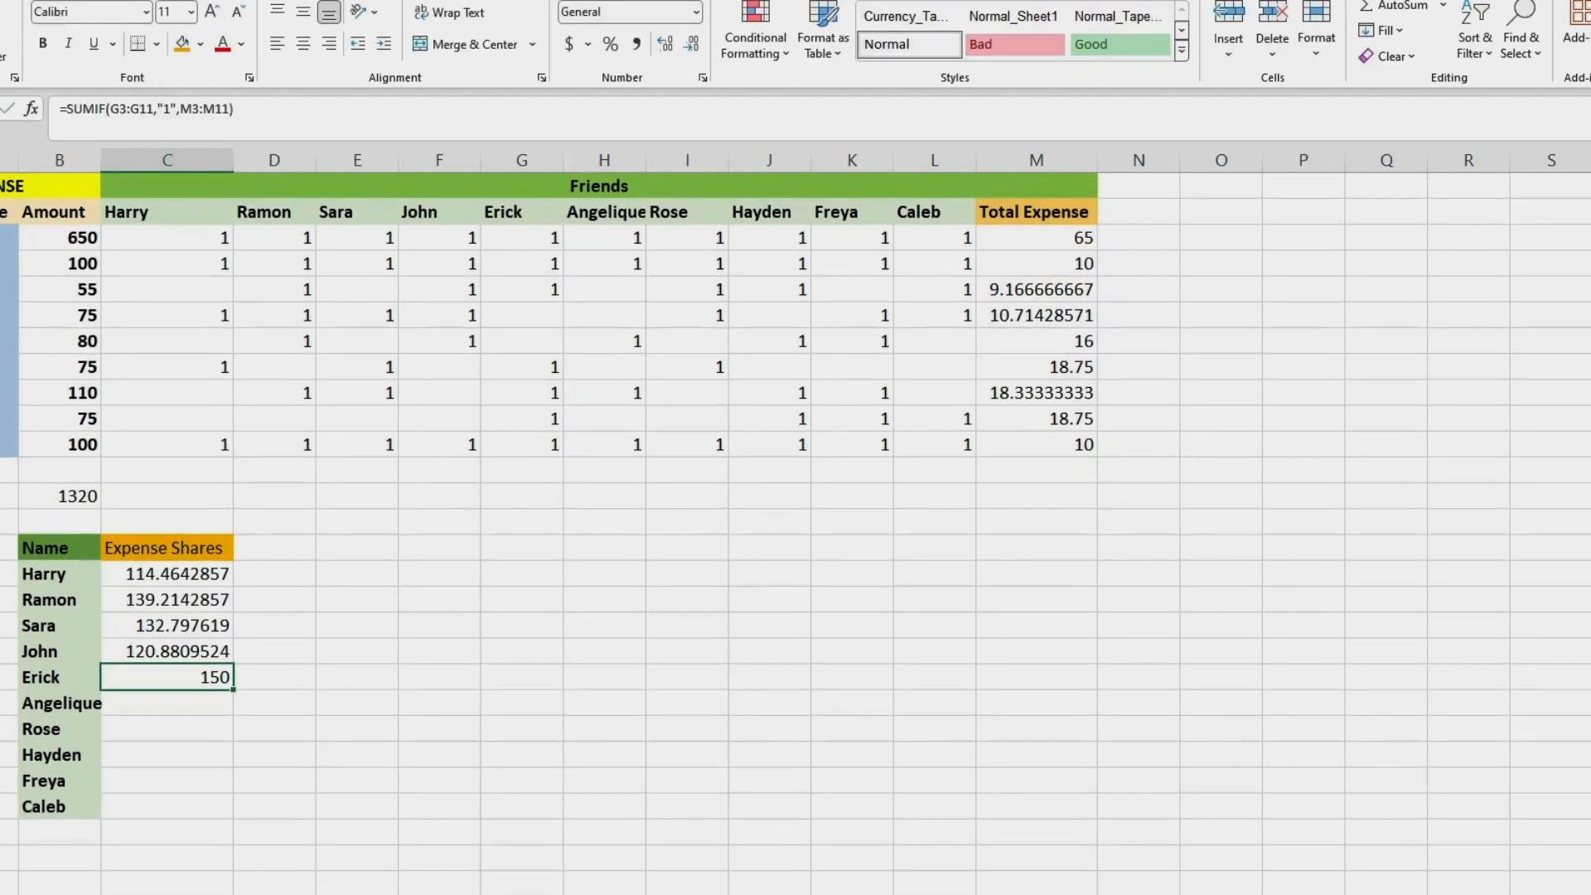
pyautogui.doubleClick(166, 704)
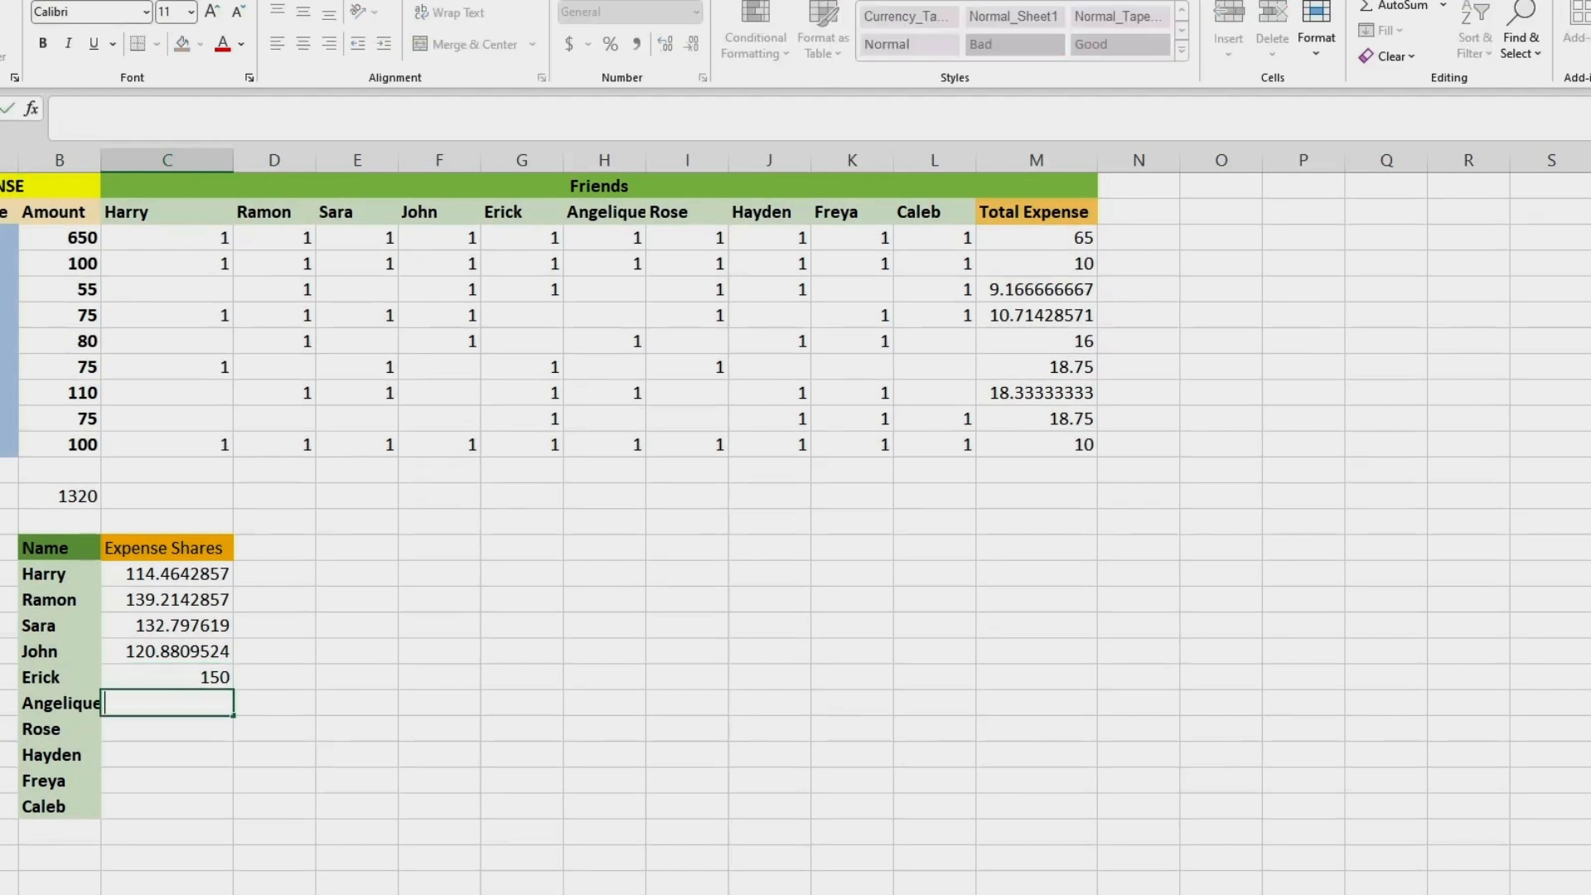
pyautogui.hotkey('ctrl', 'v')
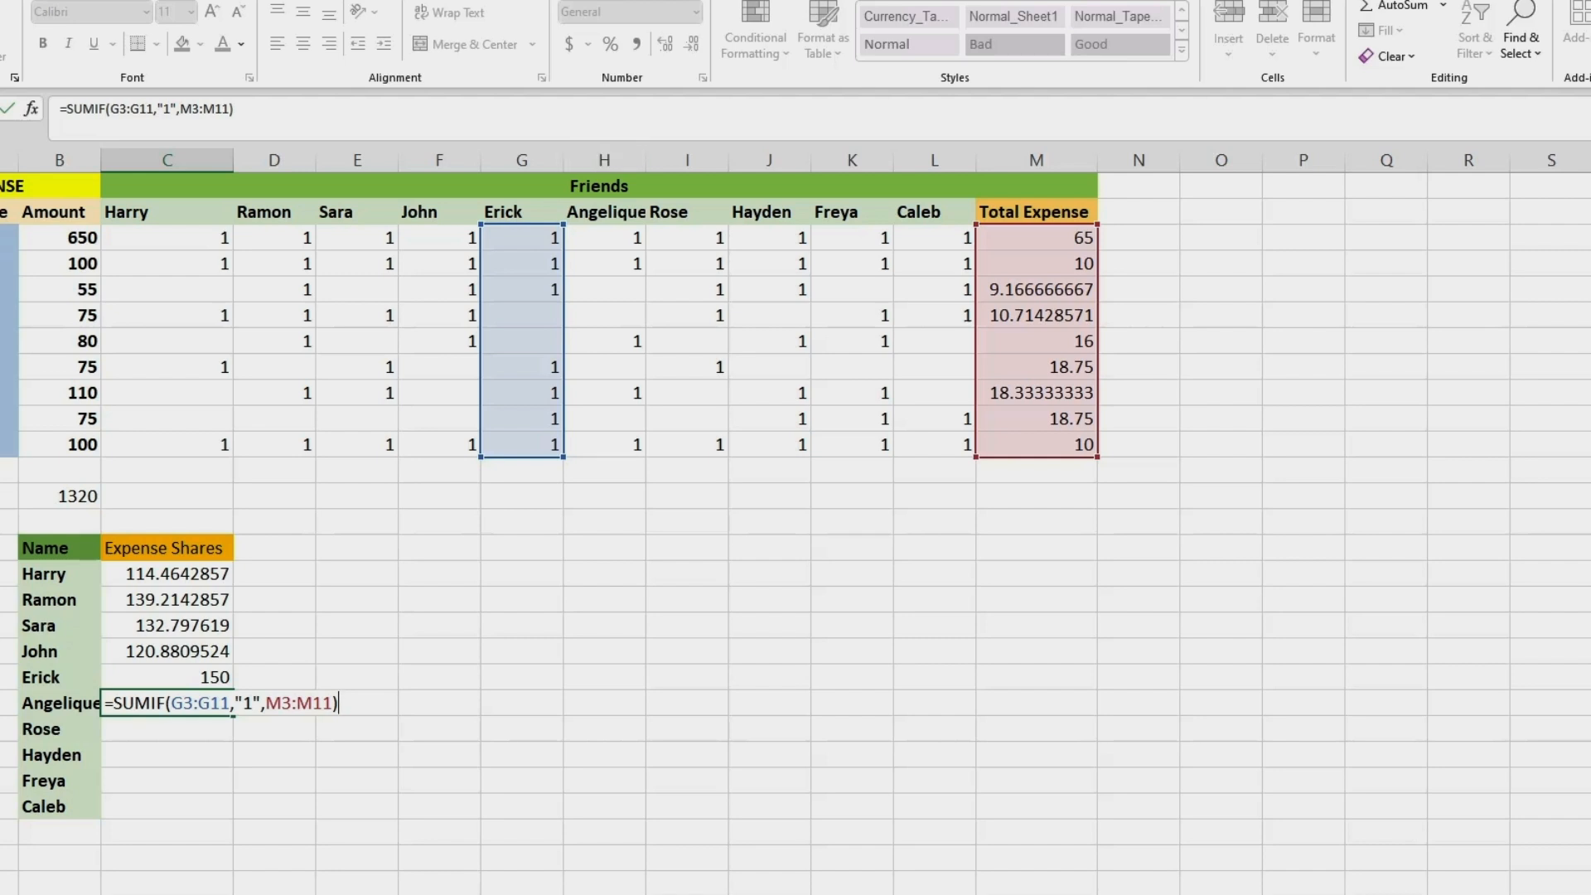
# Change the criteria range in C21's formula to the sixth friend's column and enter =SUMIF(H3:H11,"1",M3:M11).
pyautogui.click(120, 109)
pyautogui.press('BackSpace')
pyautogui.write('H')
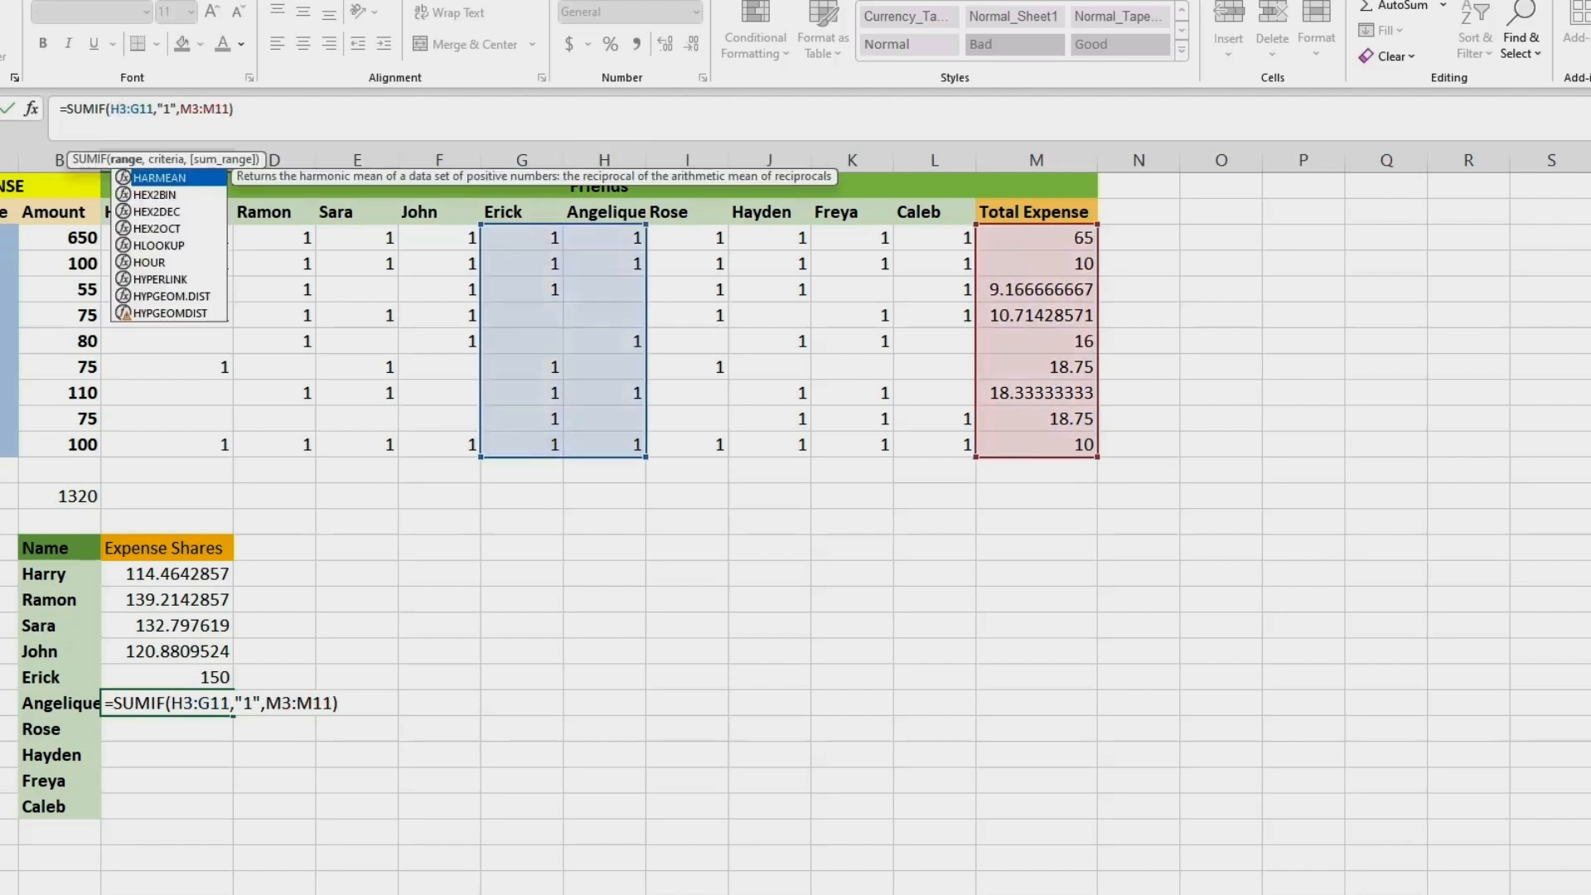
pyautogui.press('Right')
pyautogui.press('Right')
pyautogui.press('Right')
pyautogui.press('BackSpace')
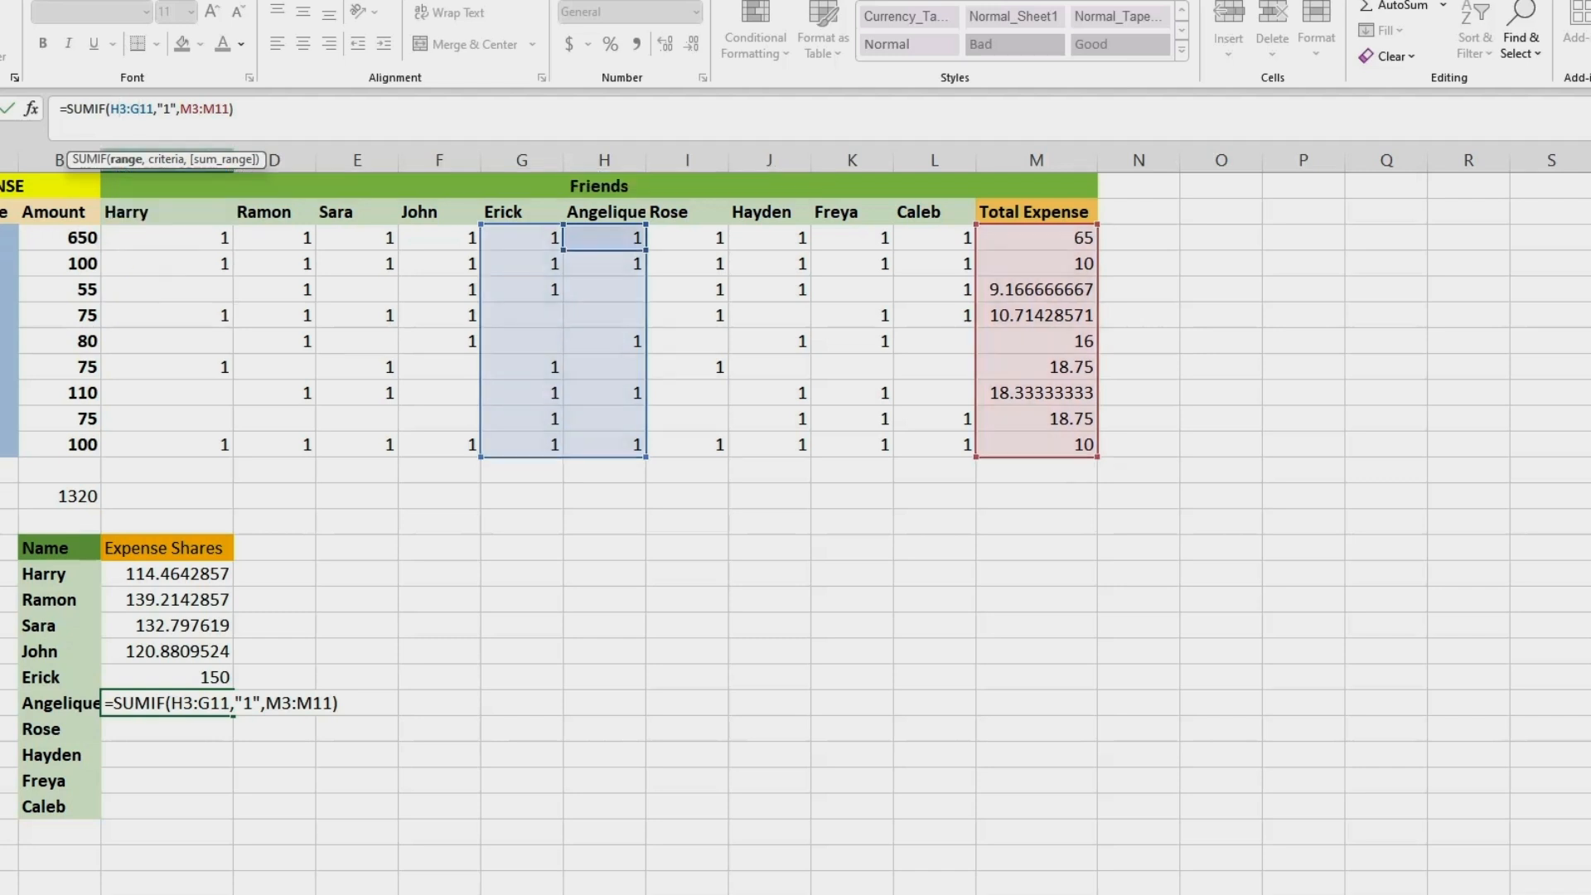
pyautogui.write('H')
pyautogui.press('Escape')
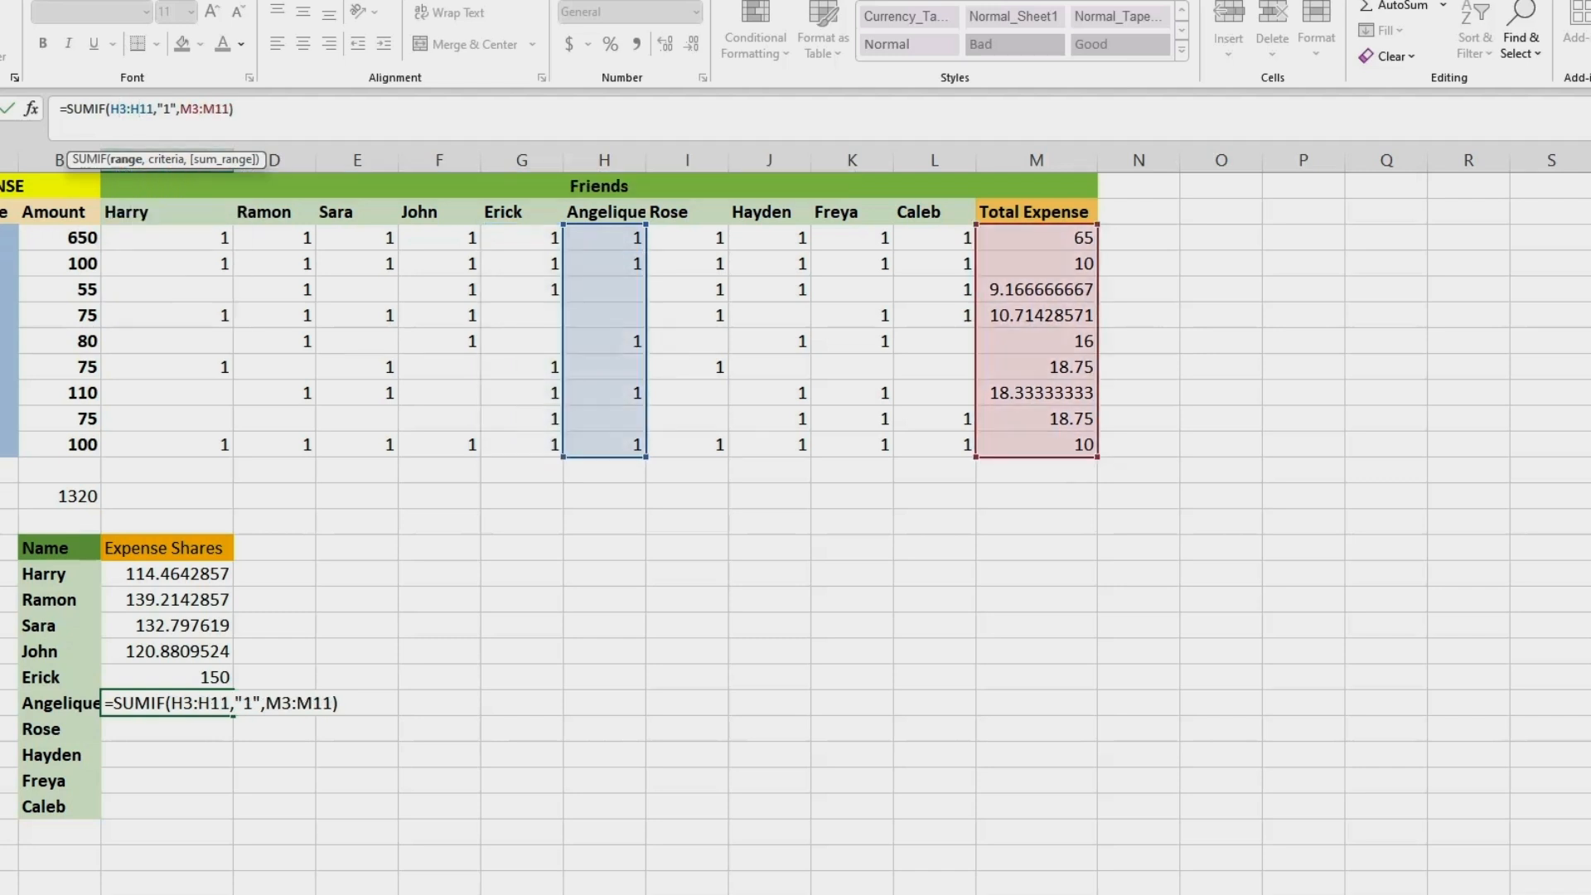
pyautogui.press('Return')
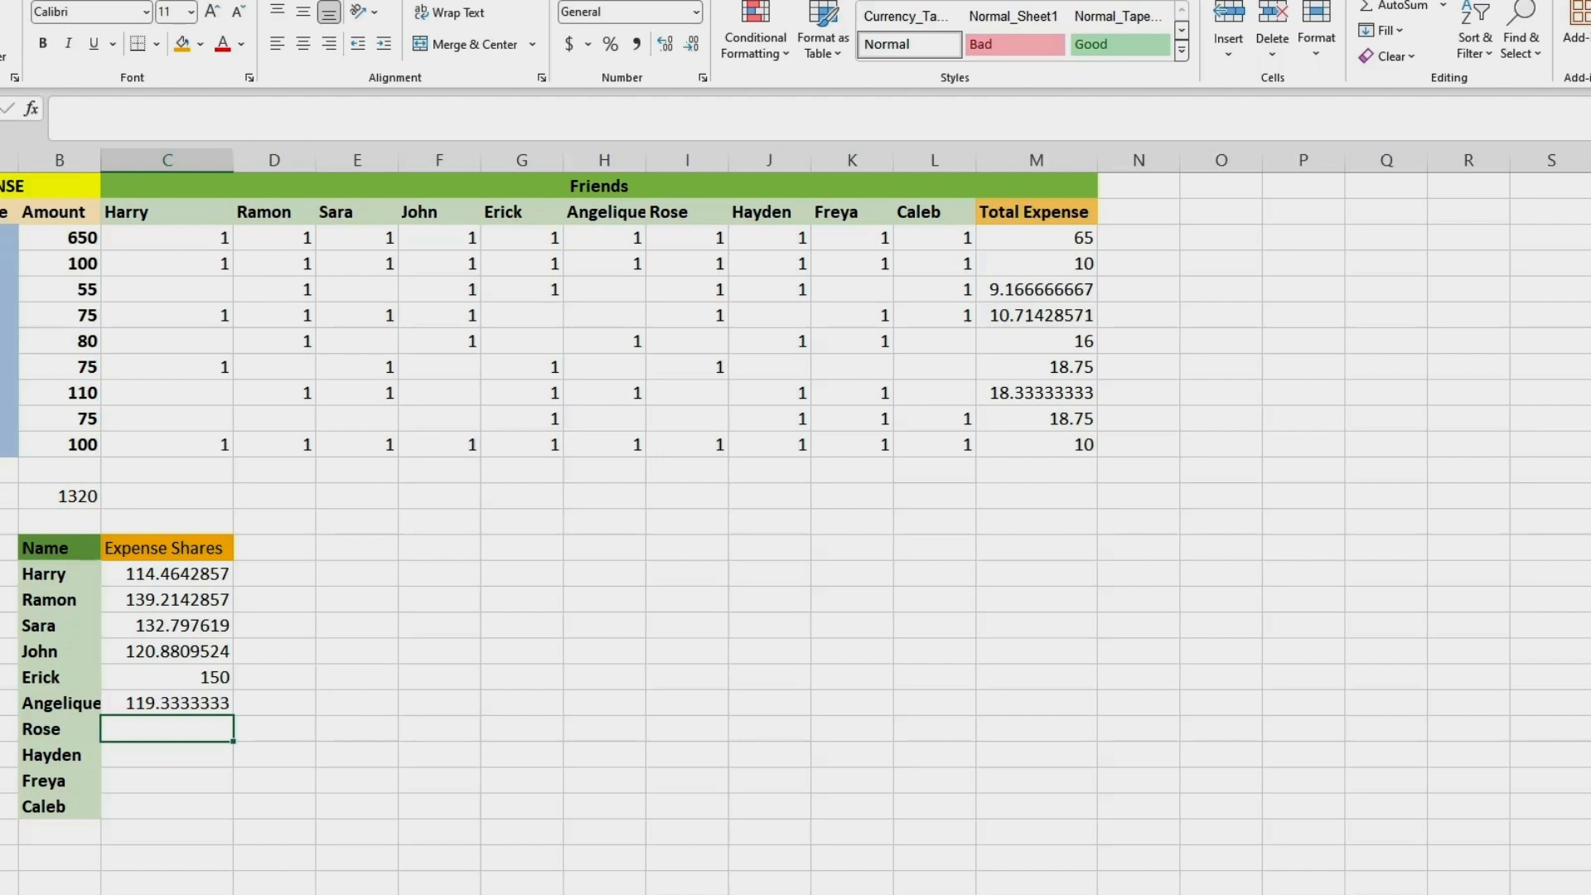
# Paste the copied SUMIF formula into C22 and adapt it to the seventh friend's column as =SUMIF(I3:I11,"1",M3:M11).
pyautogui.press('F2')
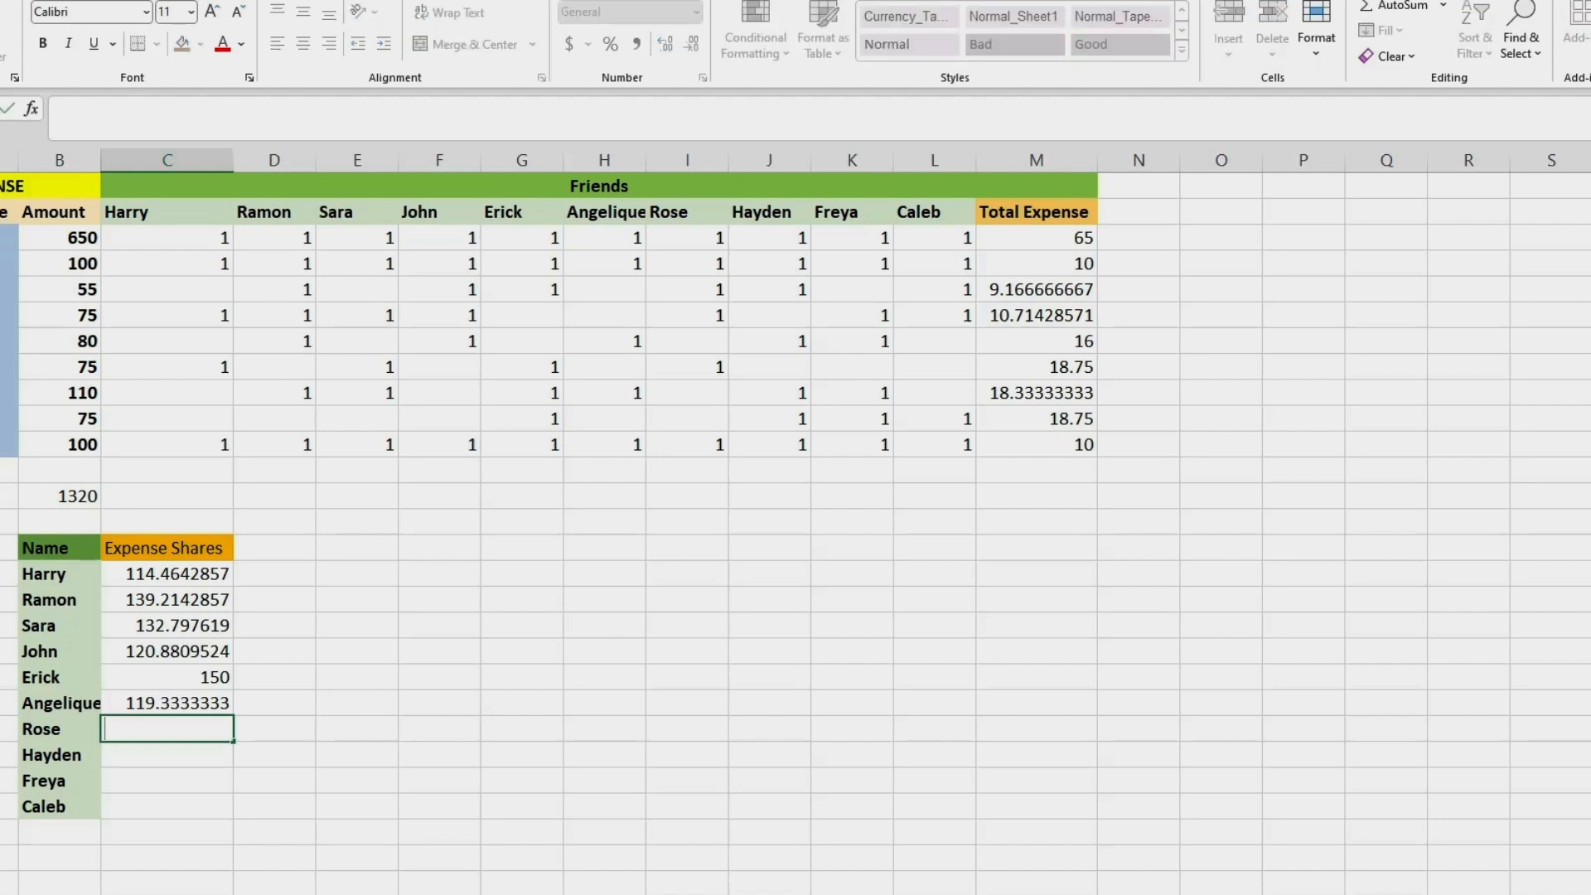
pyautogui.hotkey('ctrl', 'v')
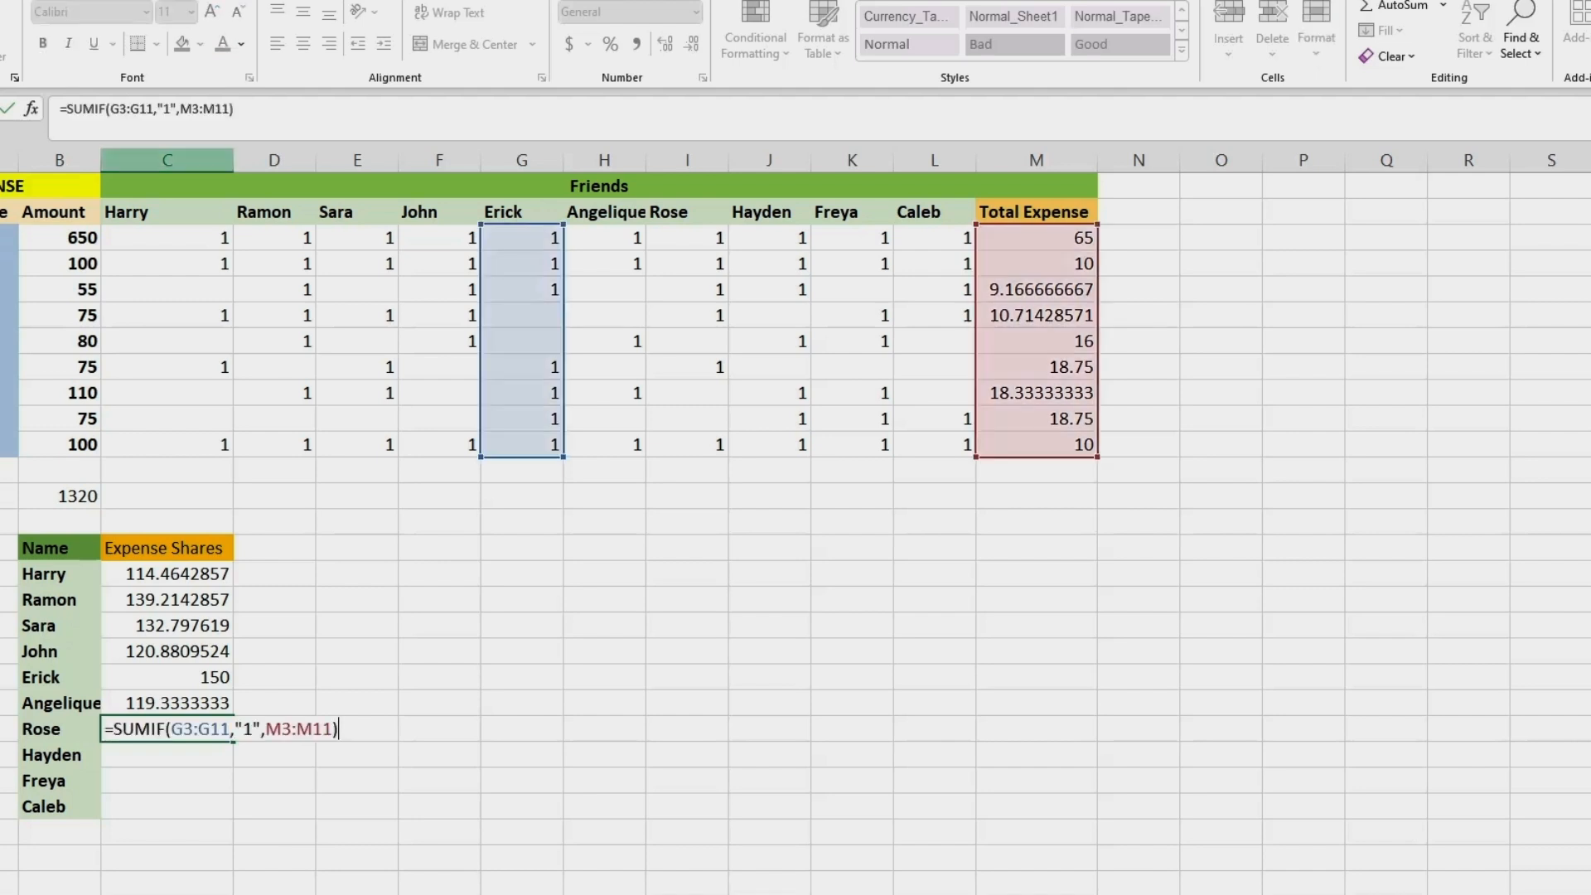
pyautogui.click(119, 110)
pyautogui.press('BackSpace')
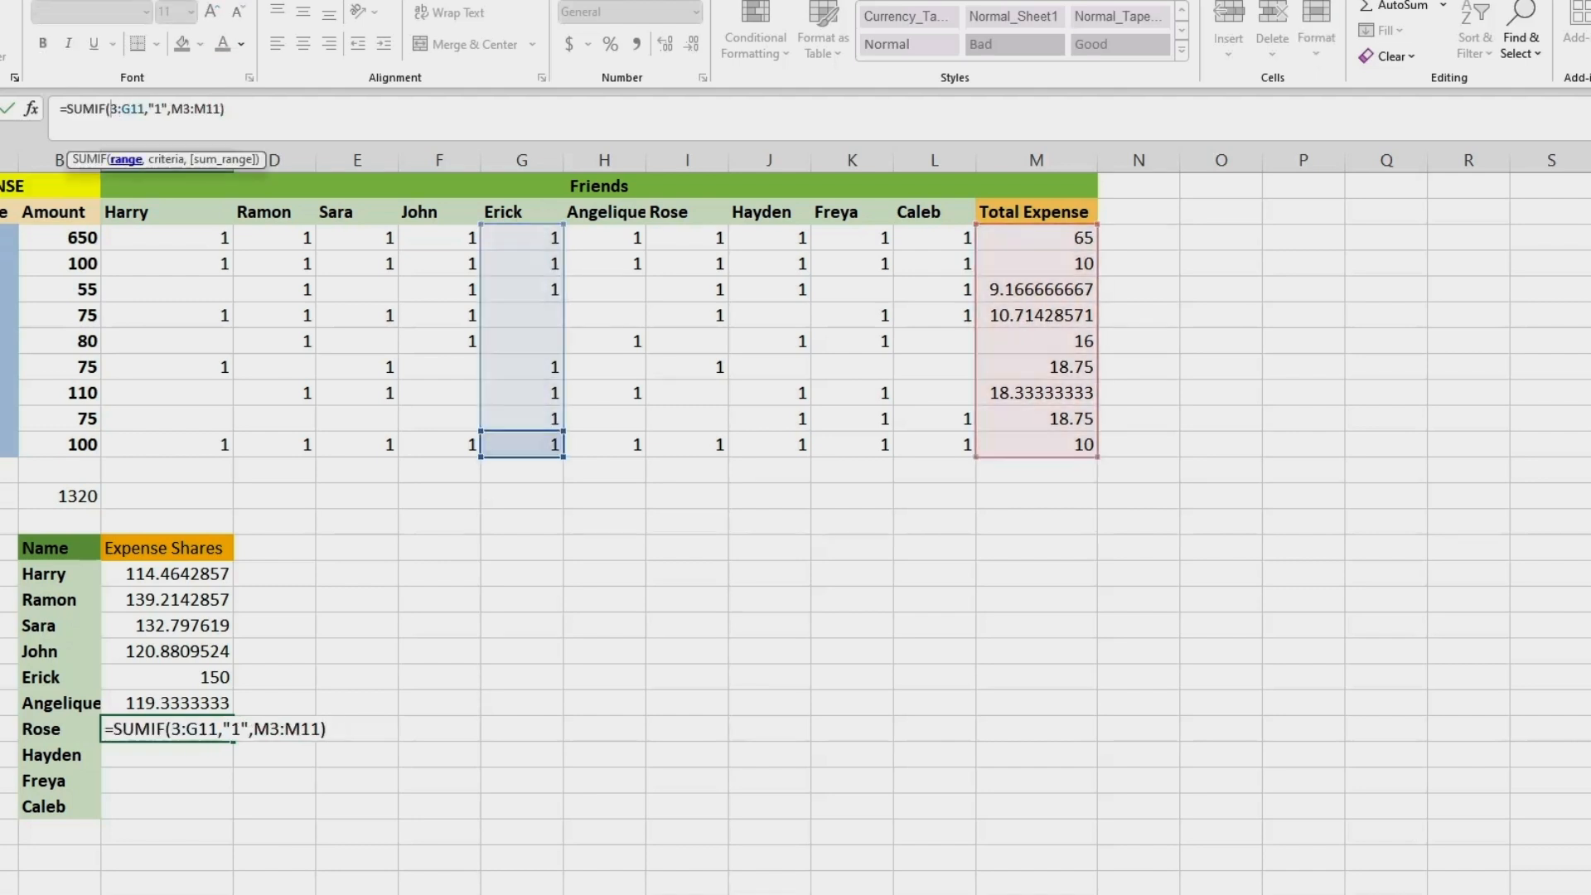
pyautogui.write('I')
pyautogui.click(133, 109)
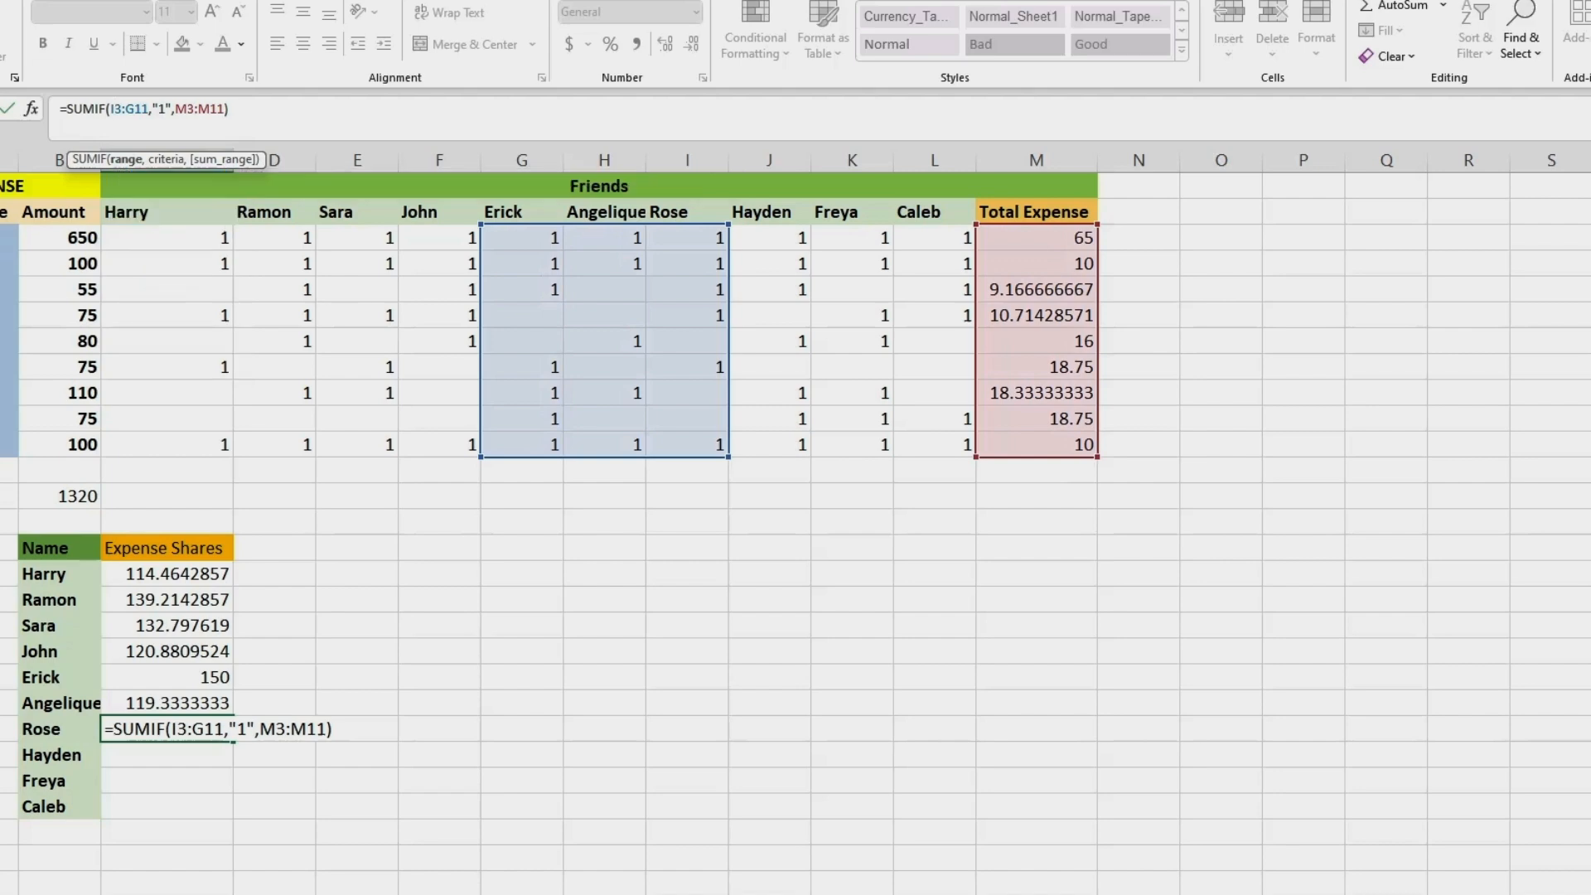
pyautogui.press('BackSpace')
pyautogui.write('I')
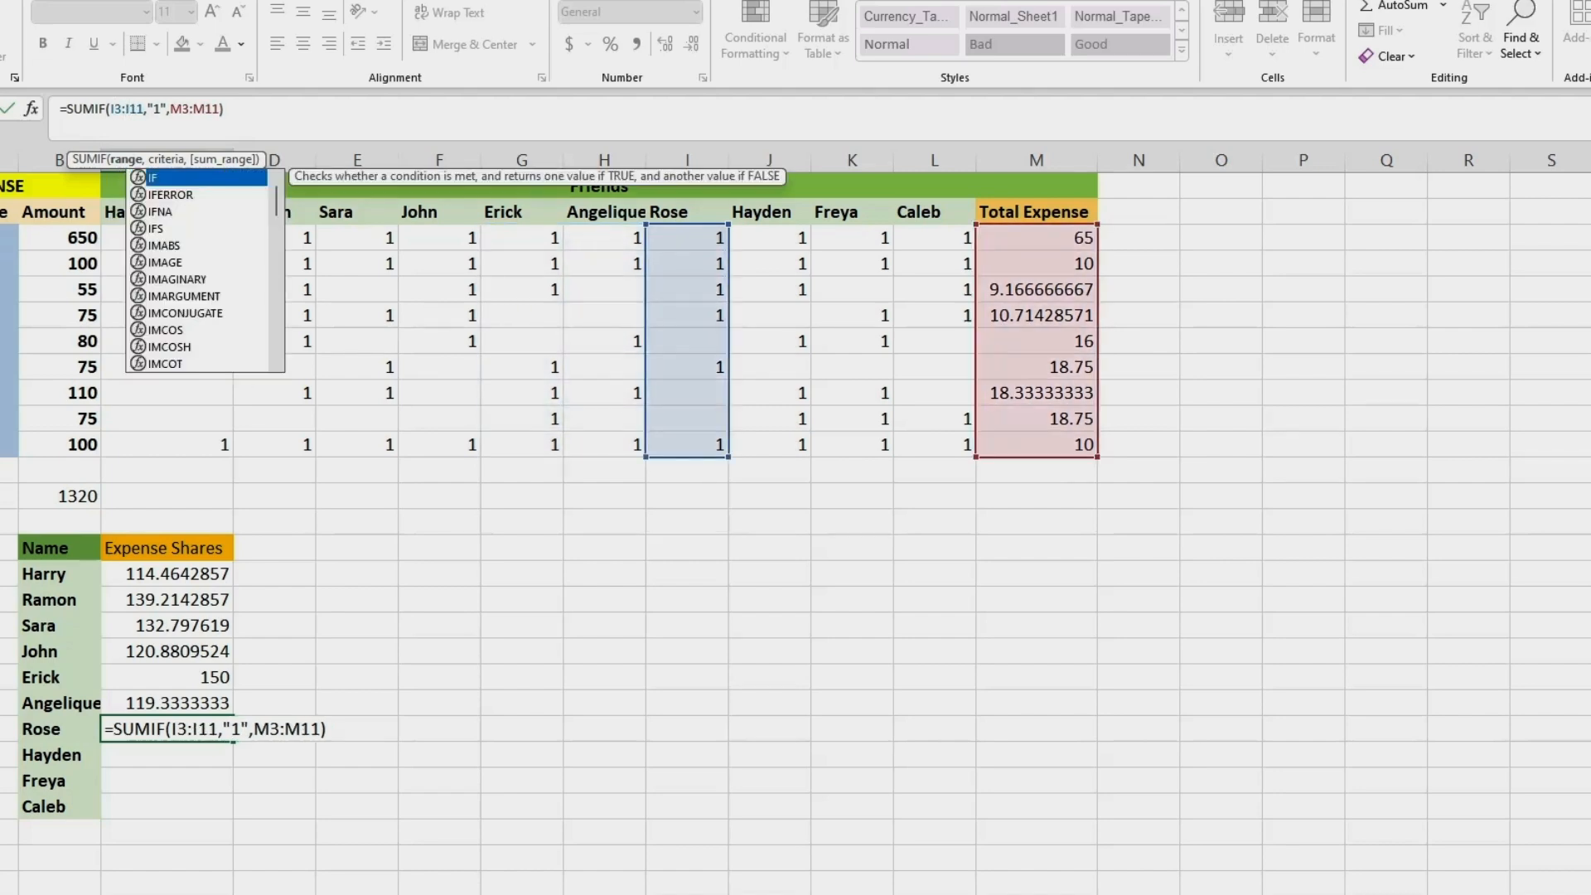
pyautogui.click(225, 109)
pyautogui.press('Return')
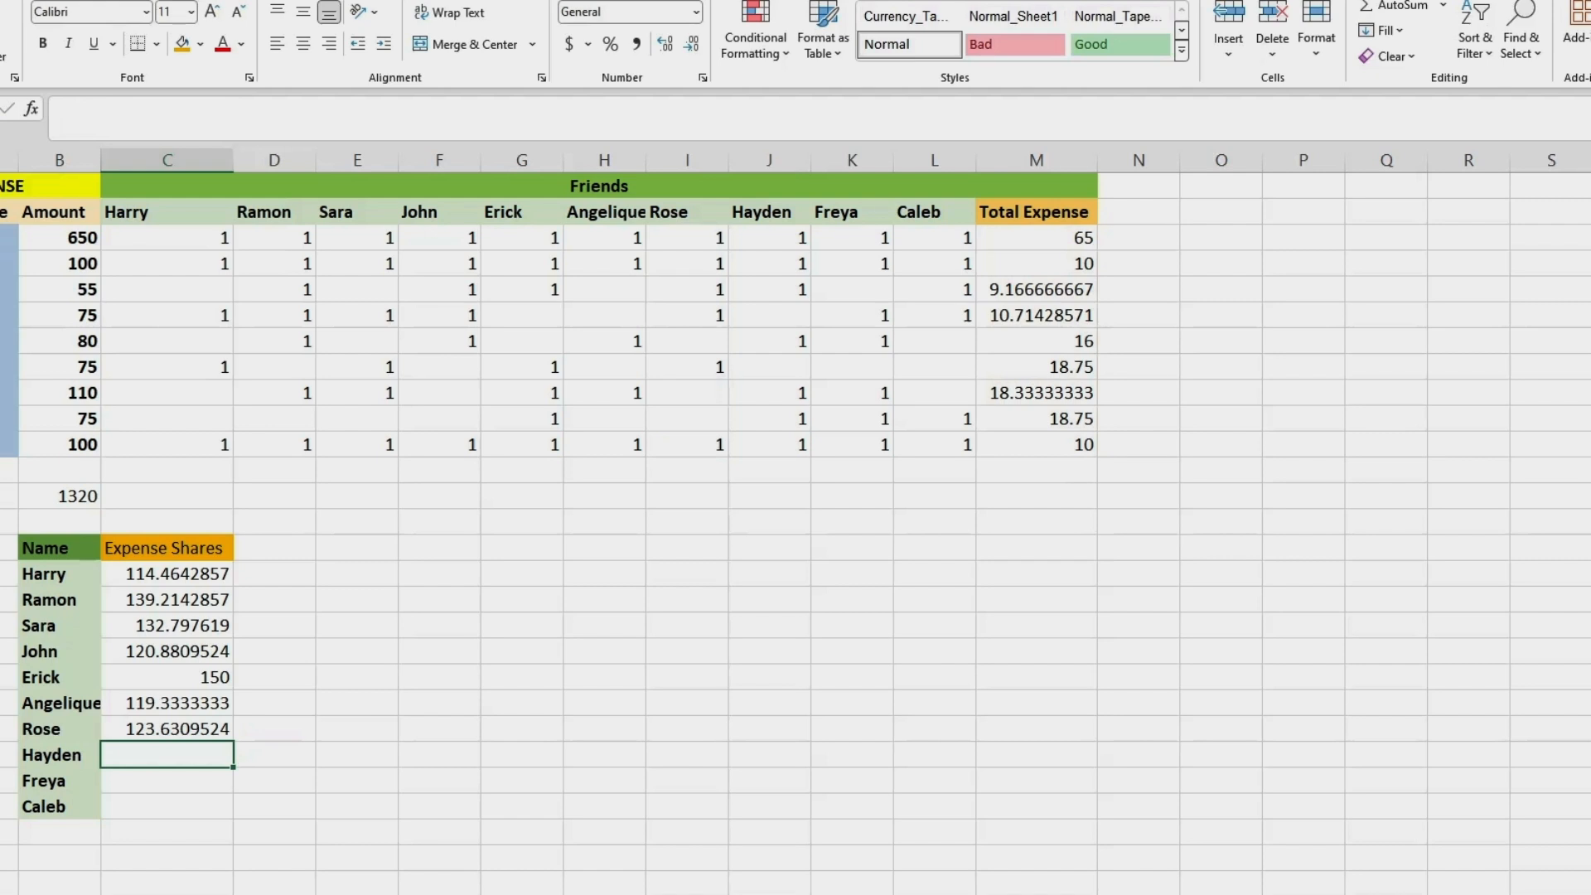
# Paste the copied SUMIF formula into C23 and adapt it to the eighth friend's column as =SUMIF(J3:J11,"1",M3:M11).
pyautogui.press('F2')
pyautogui.hotkey('ctrl', 'v')
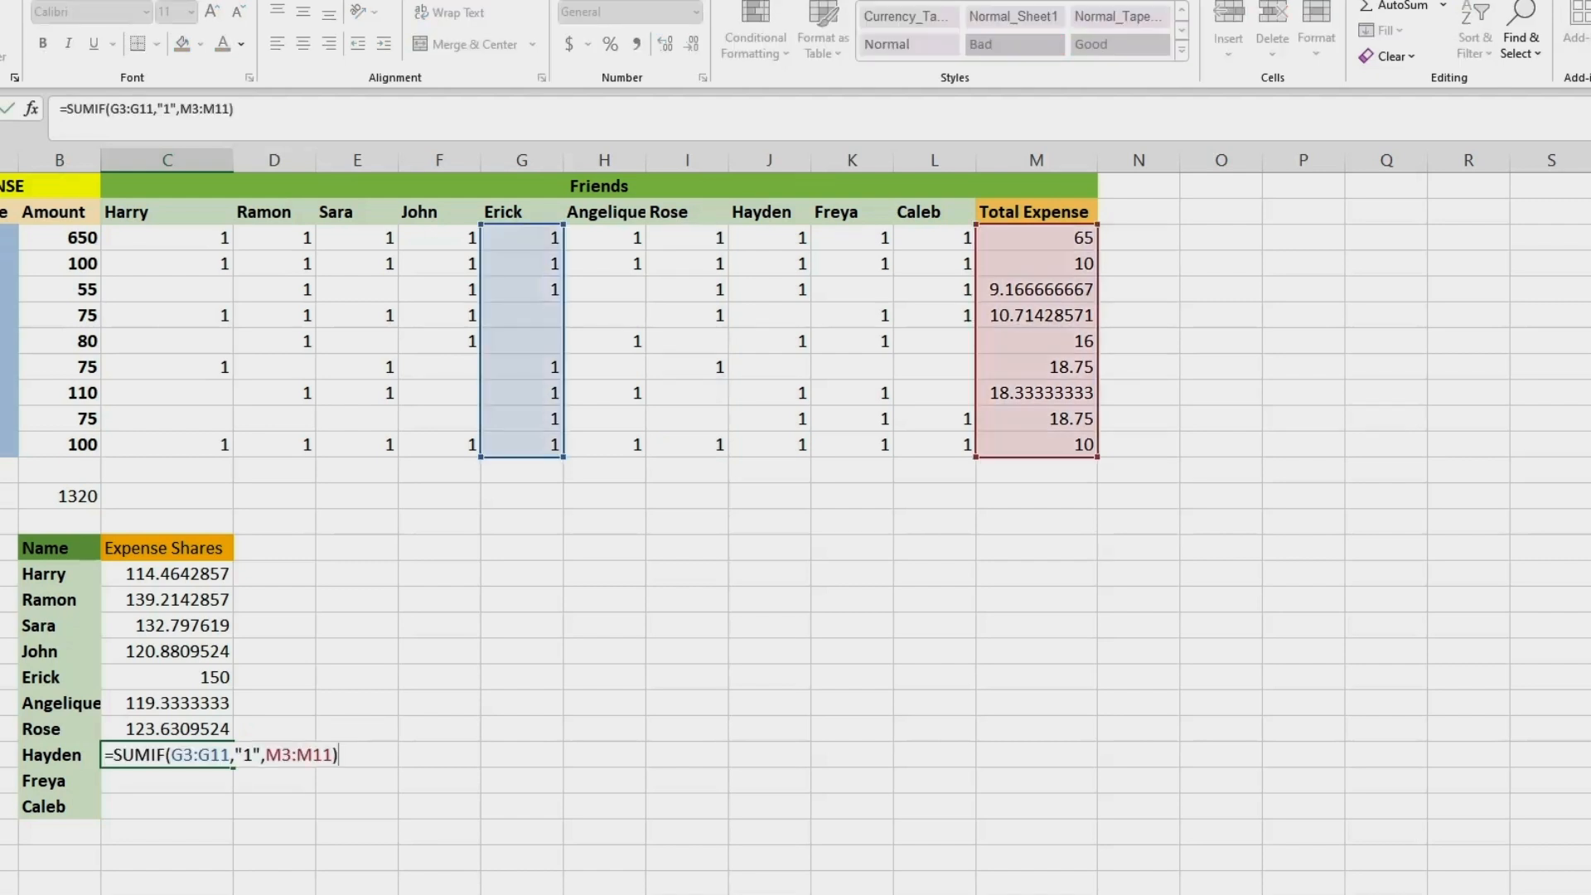
pyautogui.click(111, 109)
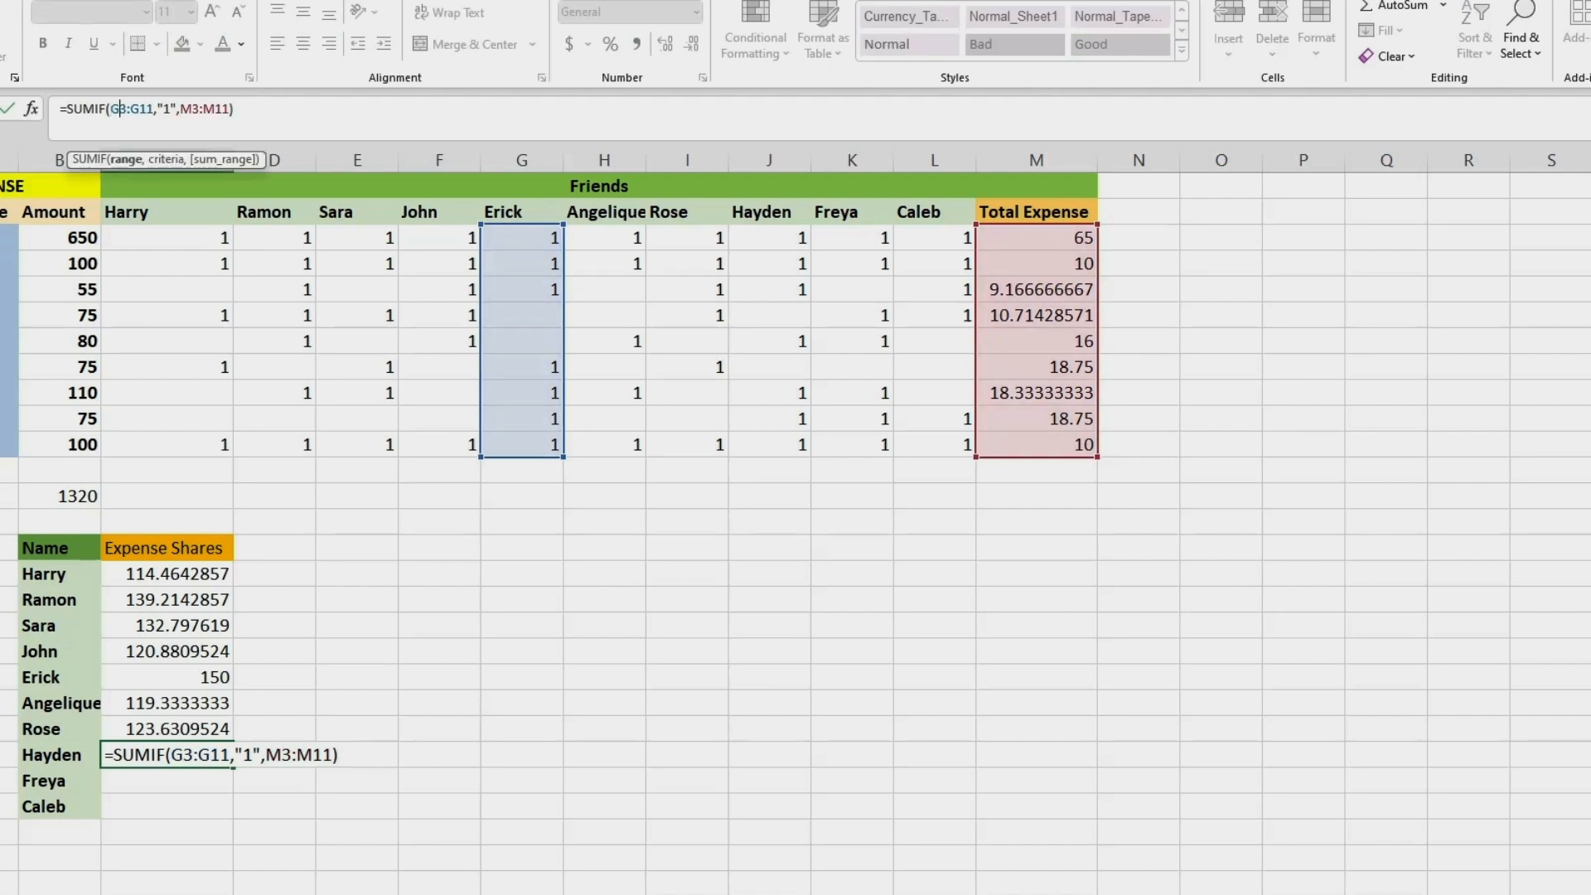
pyautogui.press('Delete')
pyautogui.write('J')
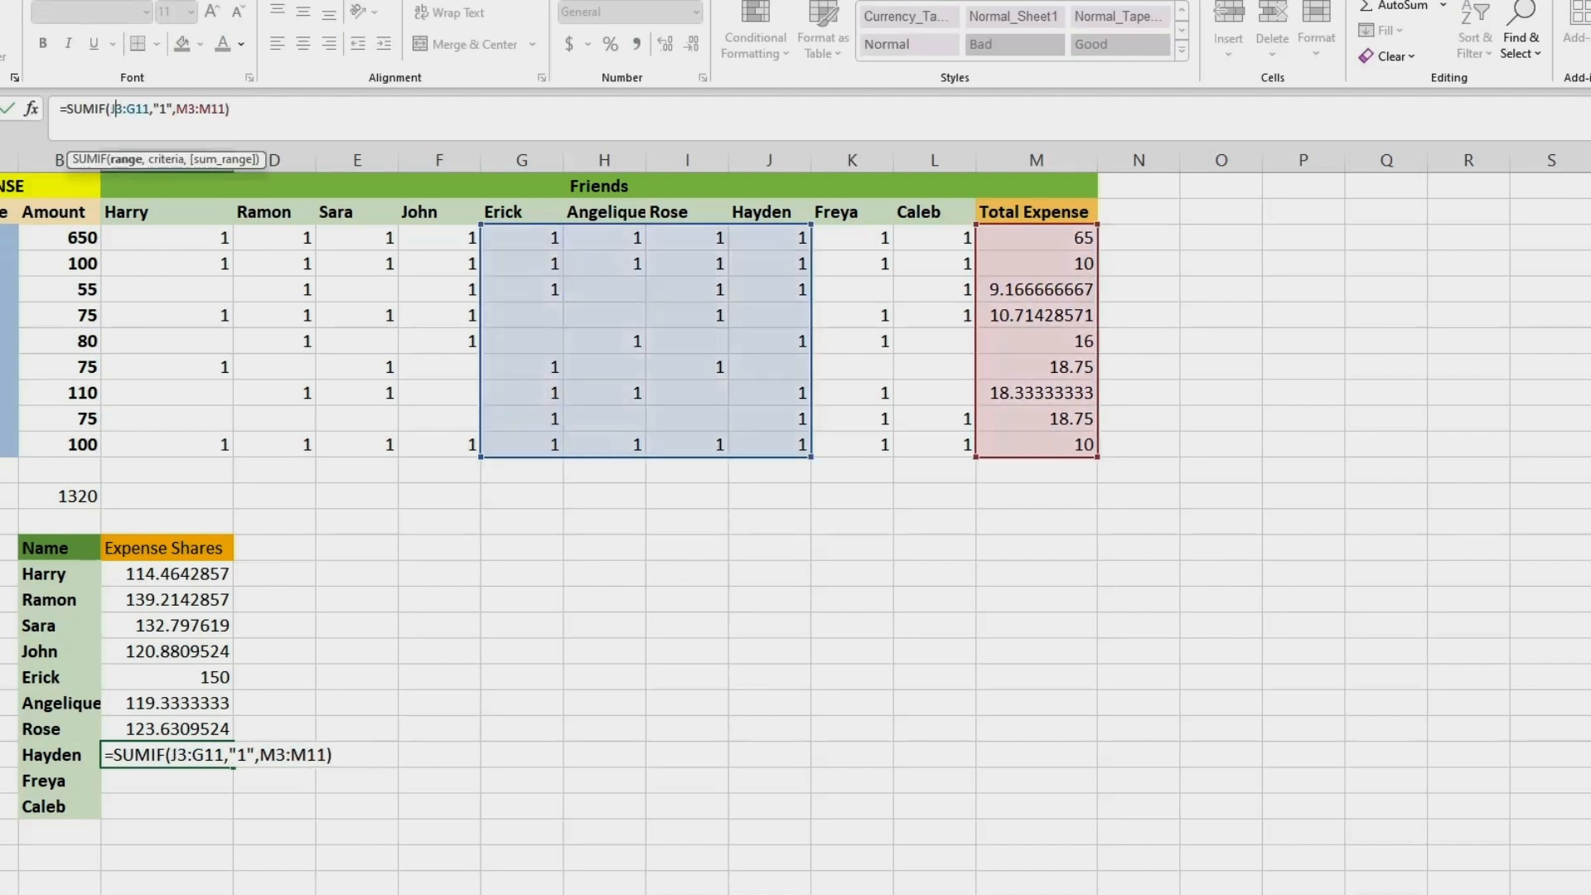
pyautogui.press('BackSpace')
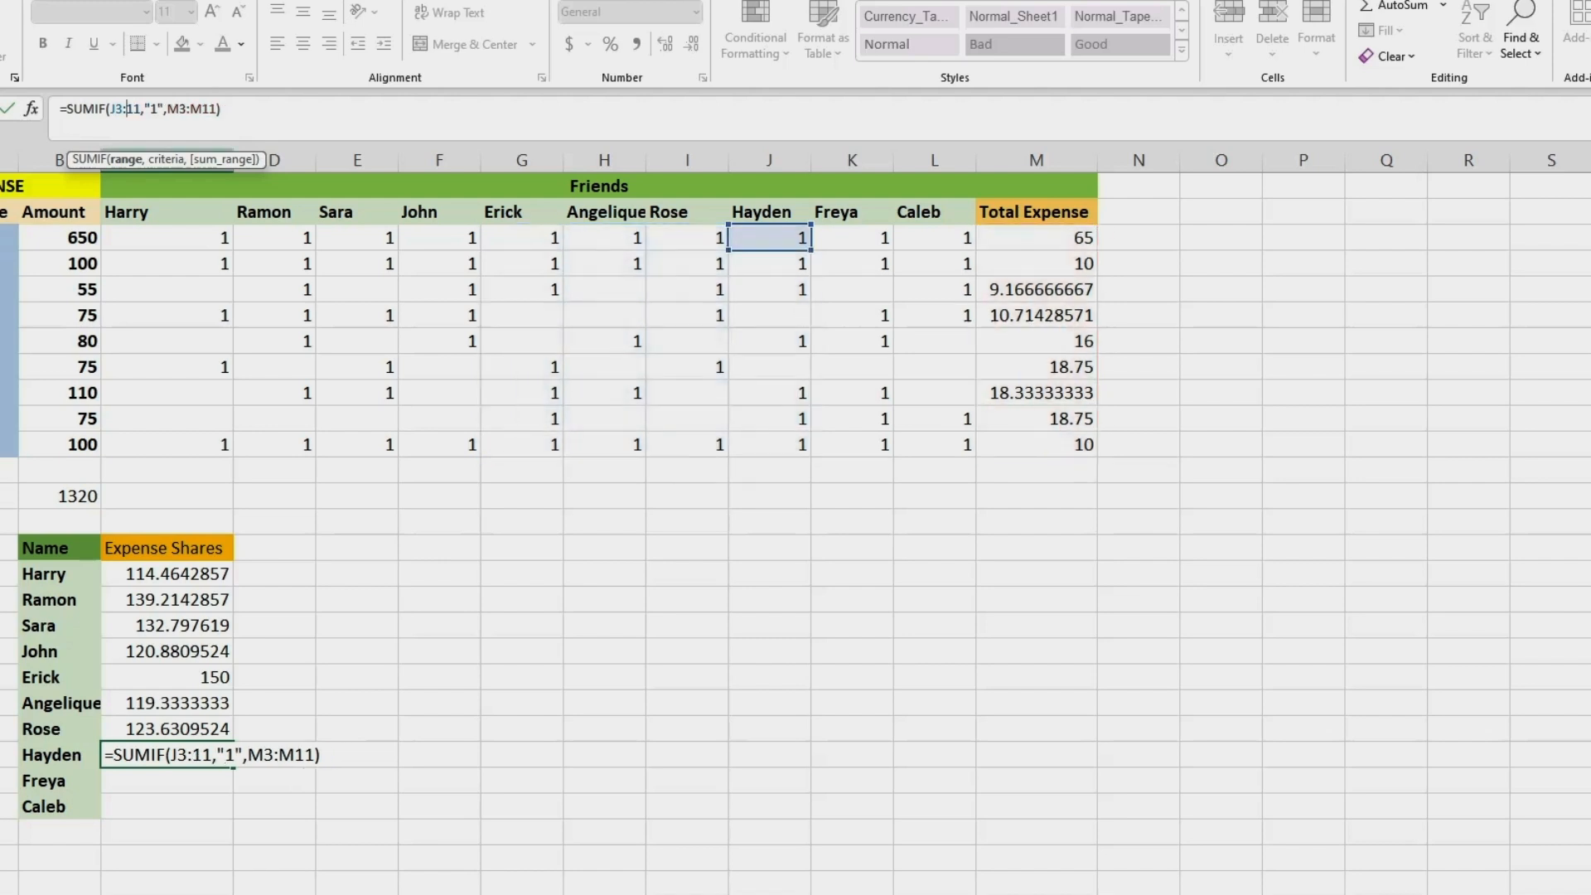
pyautogui.write('J')
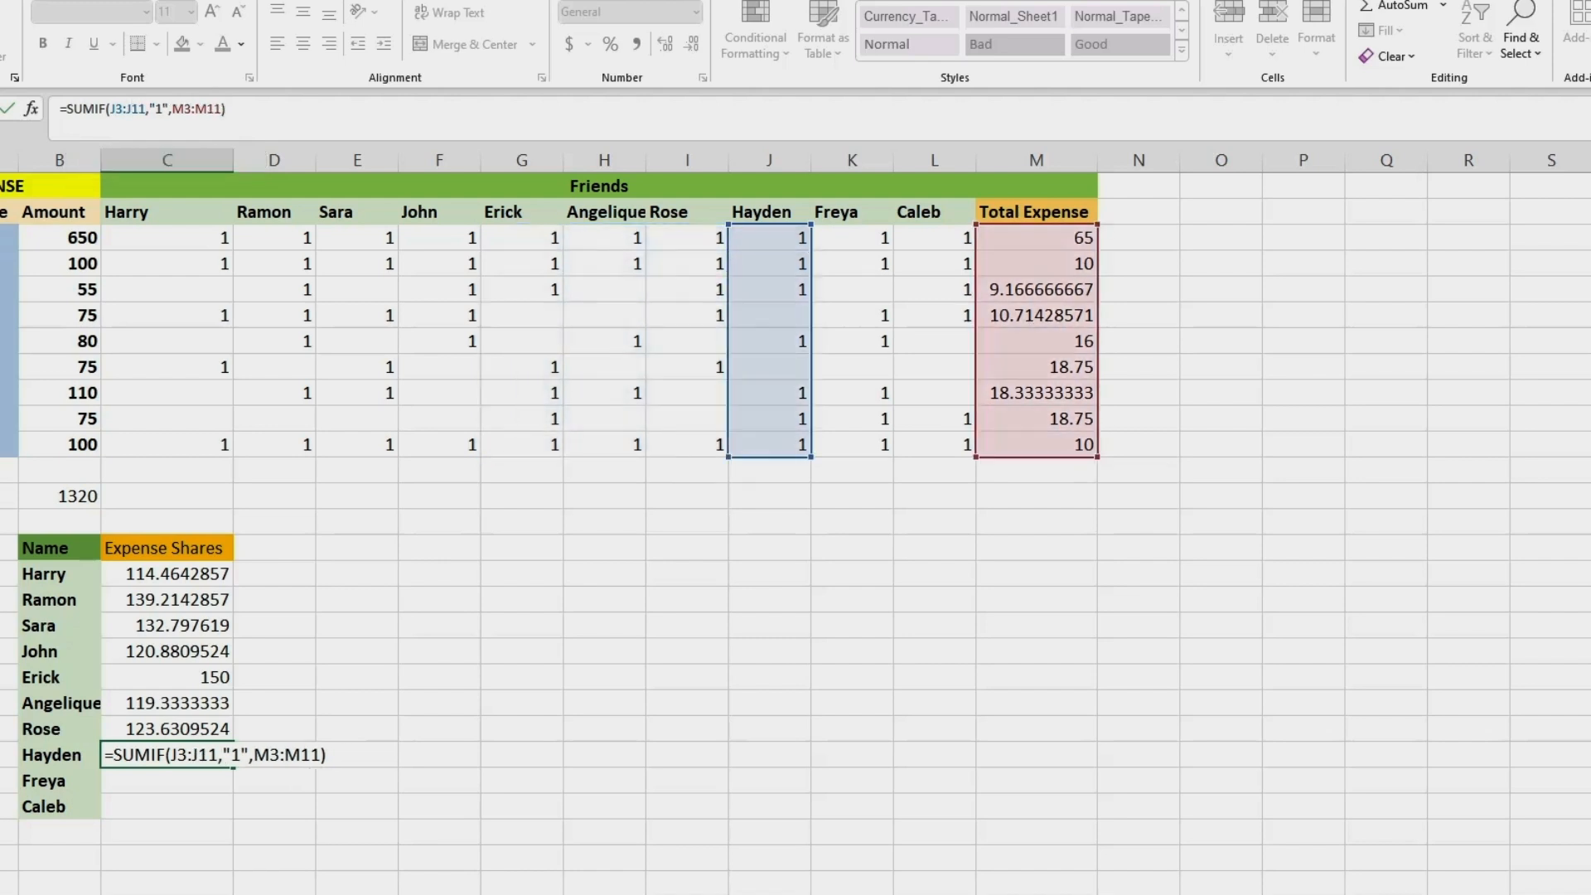
pyautogui.press('Return')
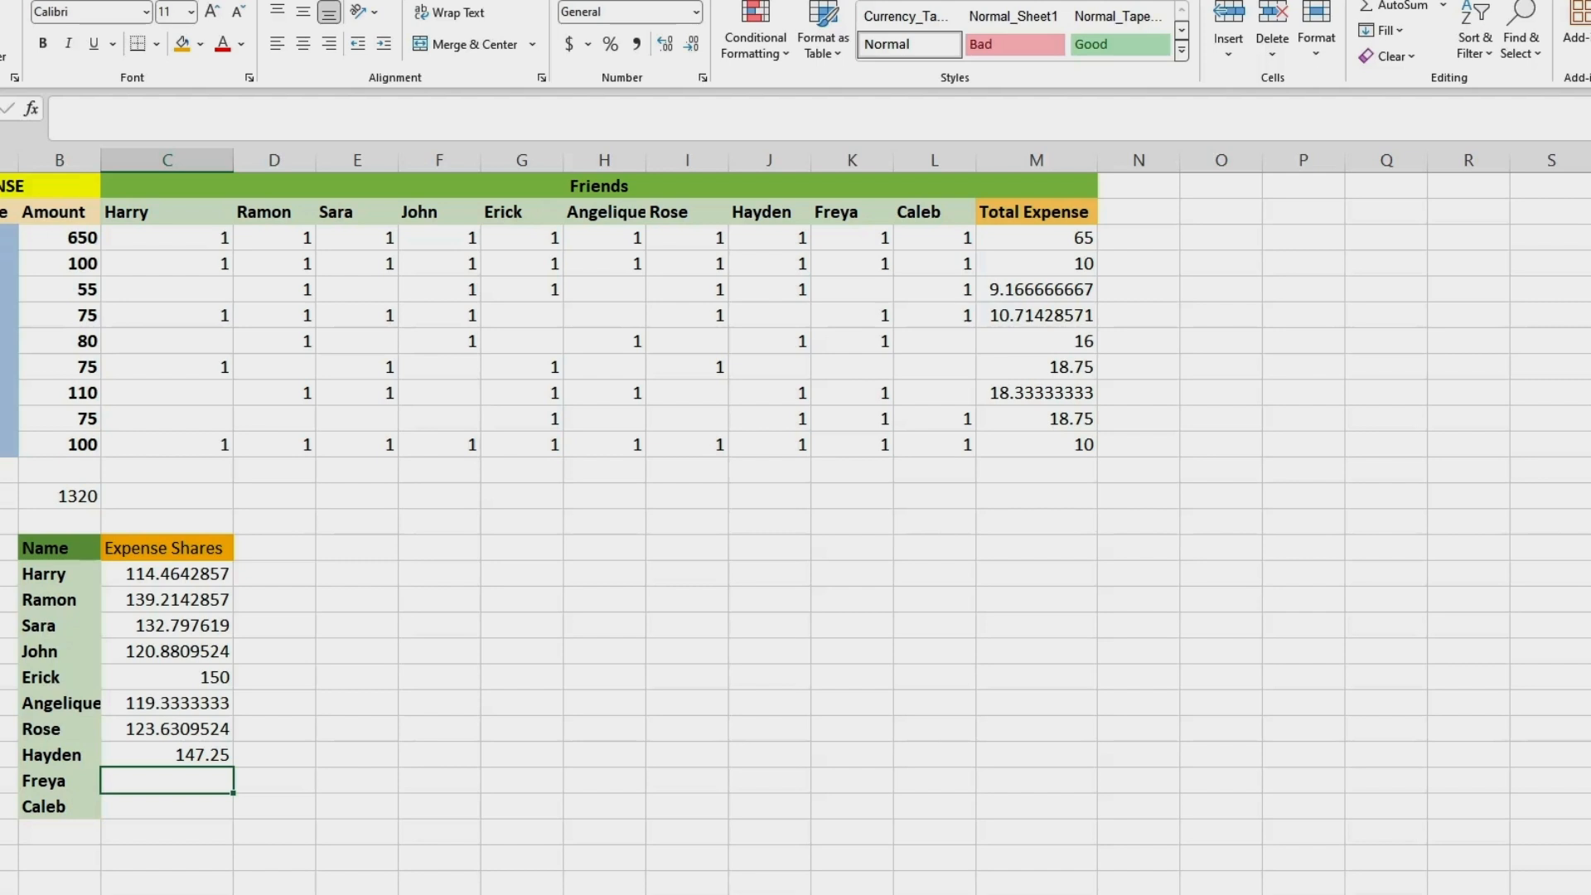
# Begin a new SUMIF formula in C24 with K3:K11 as the criteria range for the ninth friend.
pyautogui.press('F2')
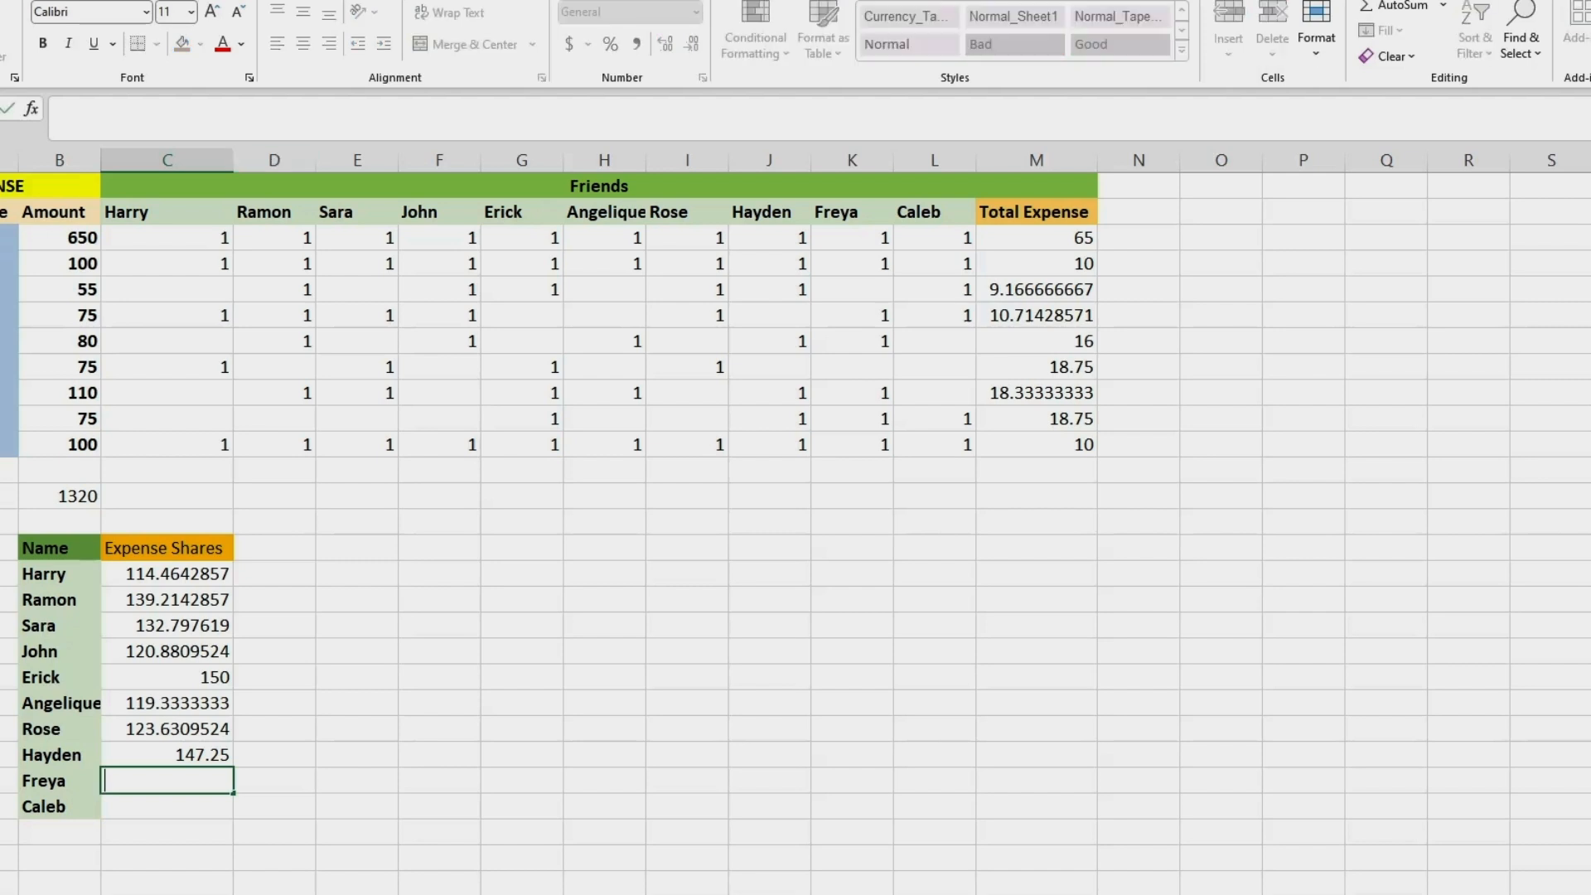
pyautogui.write('=')
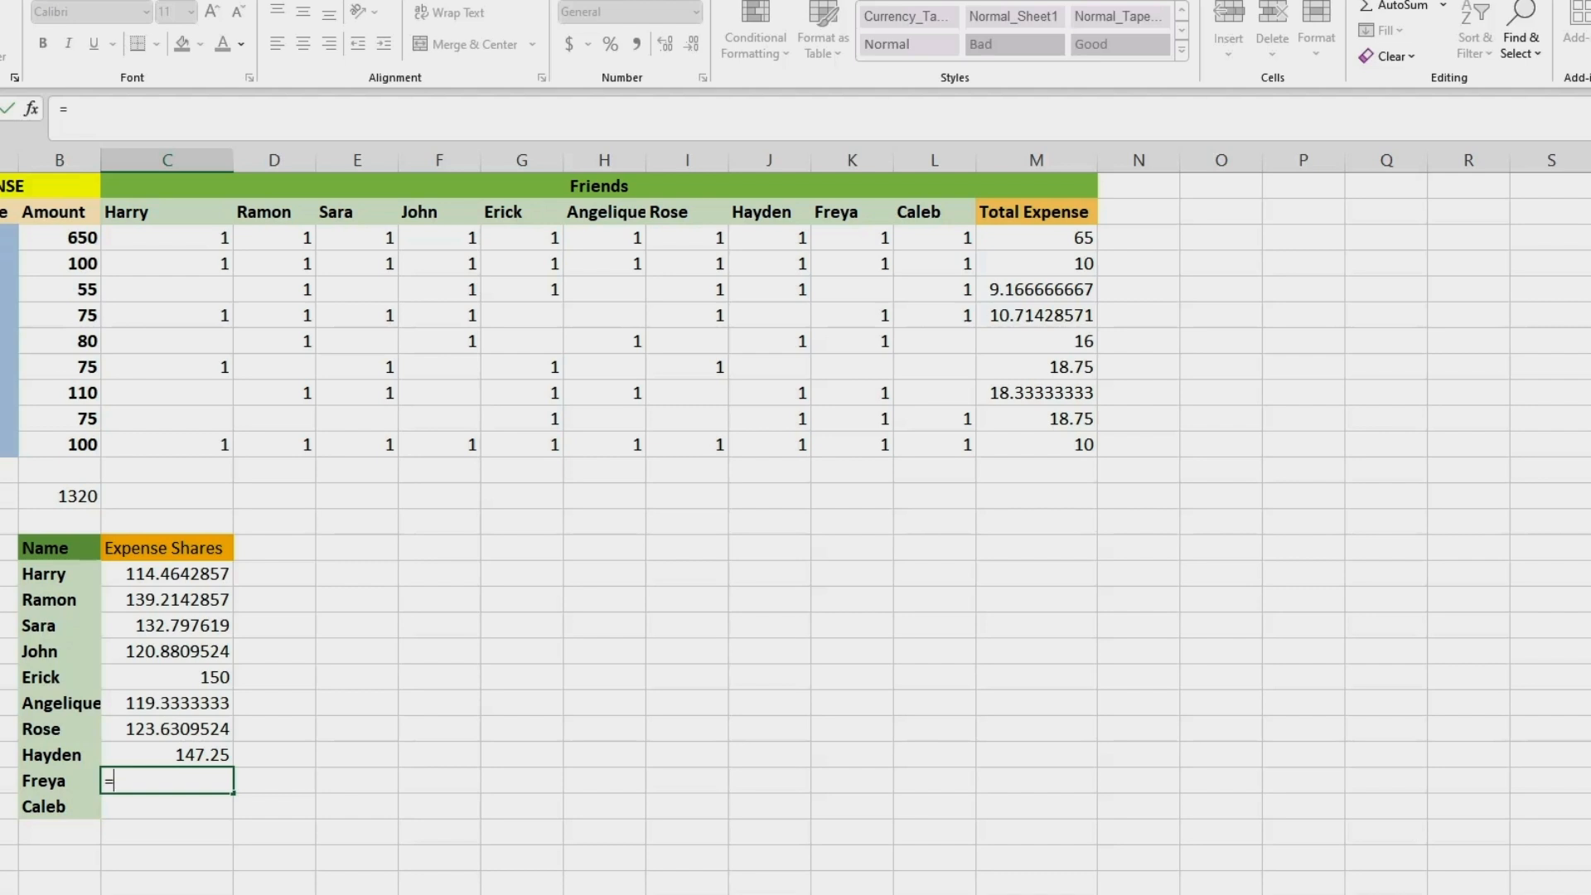
pyautogui.write('SUMIF')
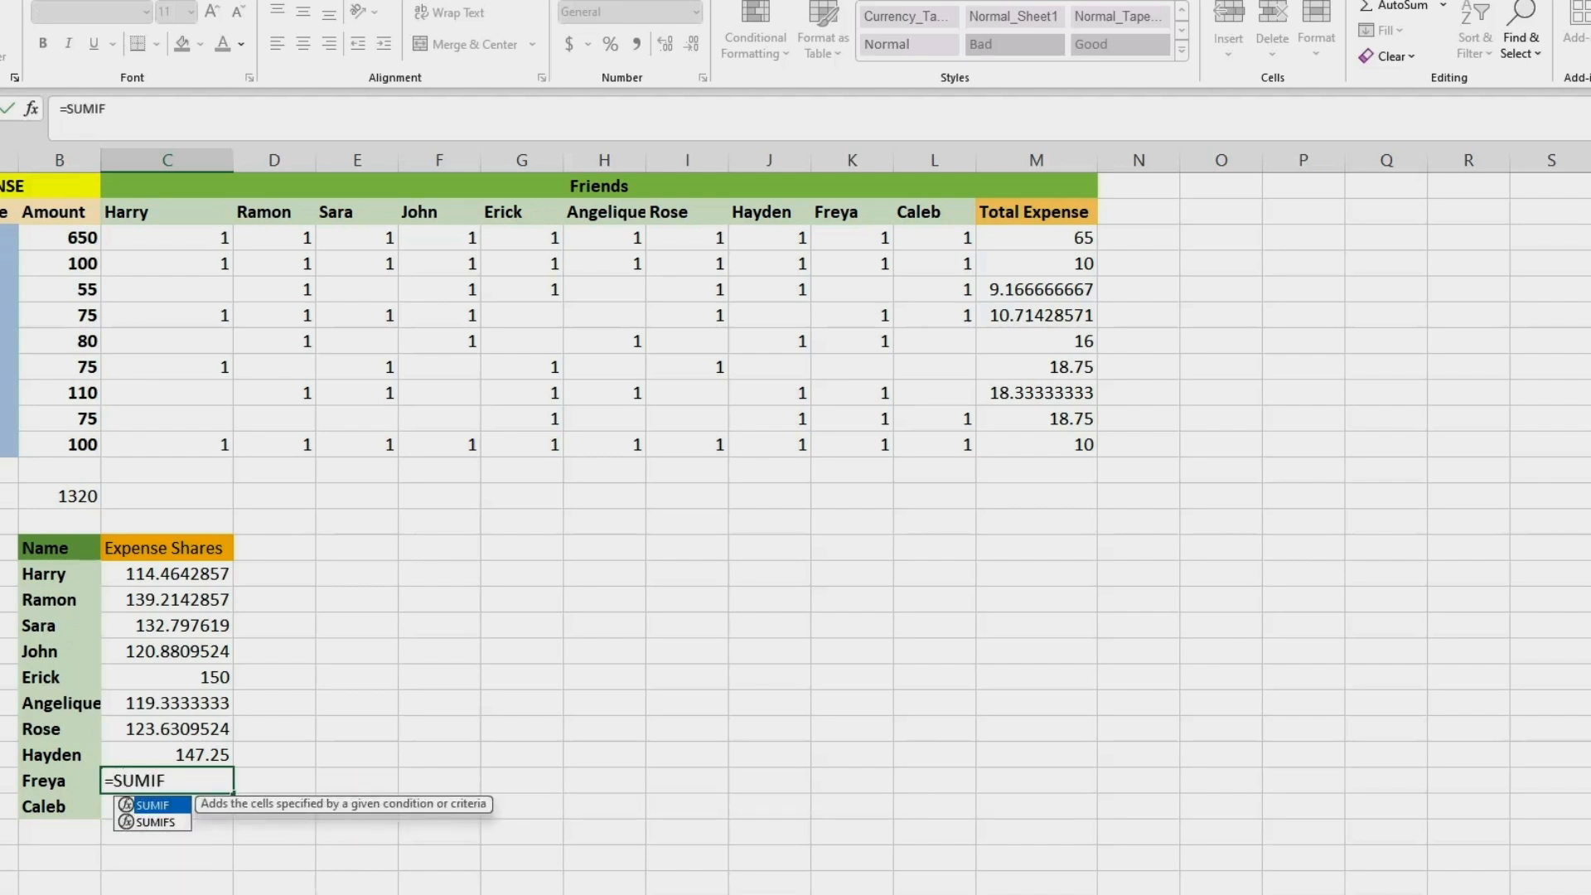
pyautogui.write('(')
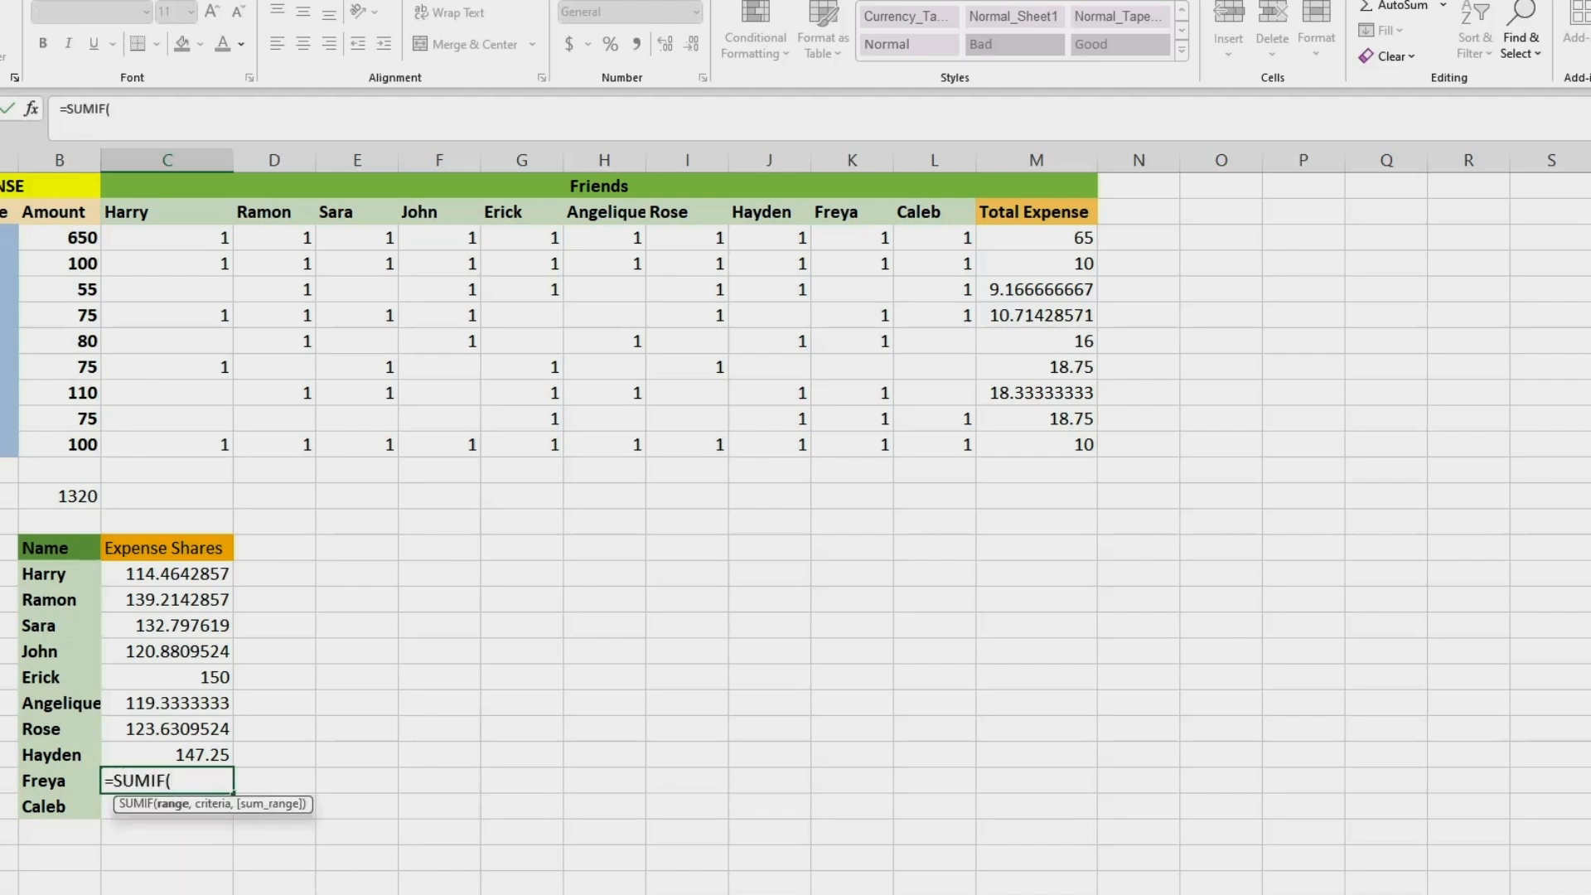
pyautogui.moveTo(852, 237); pyautogui.dragTo(852, 444)
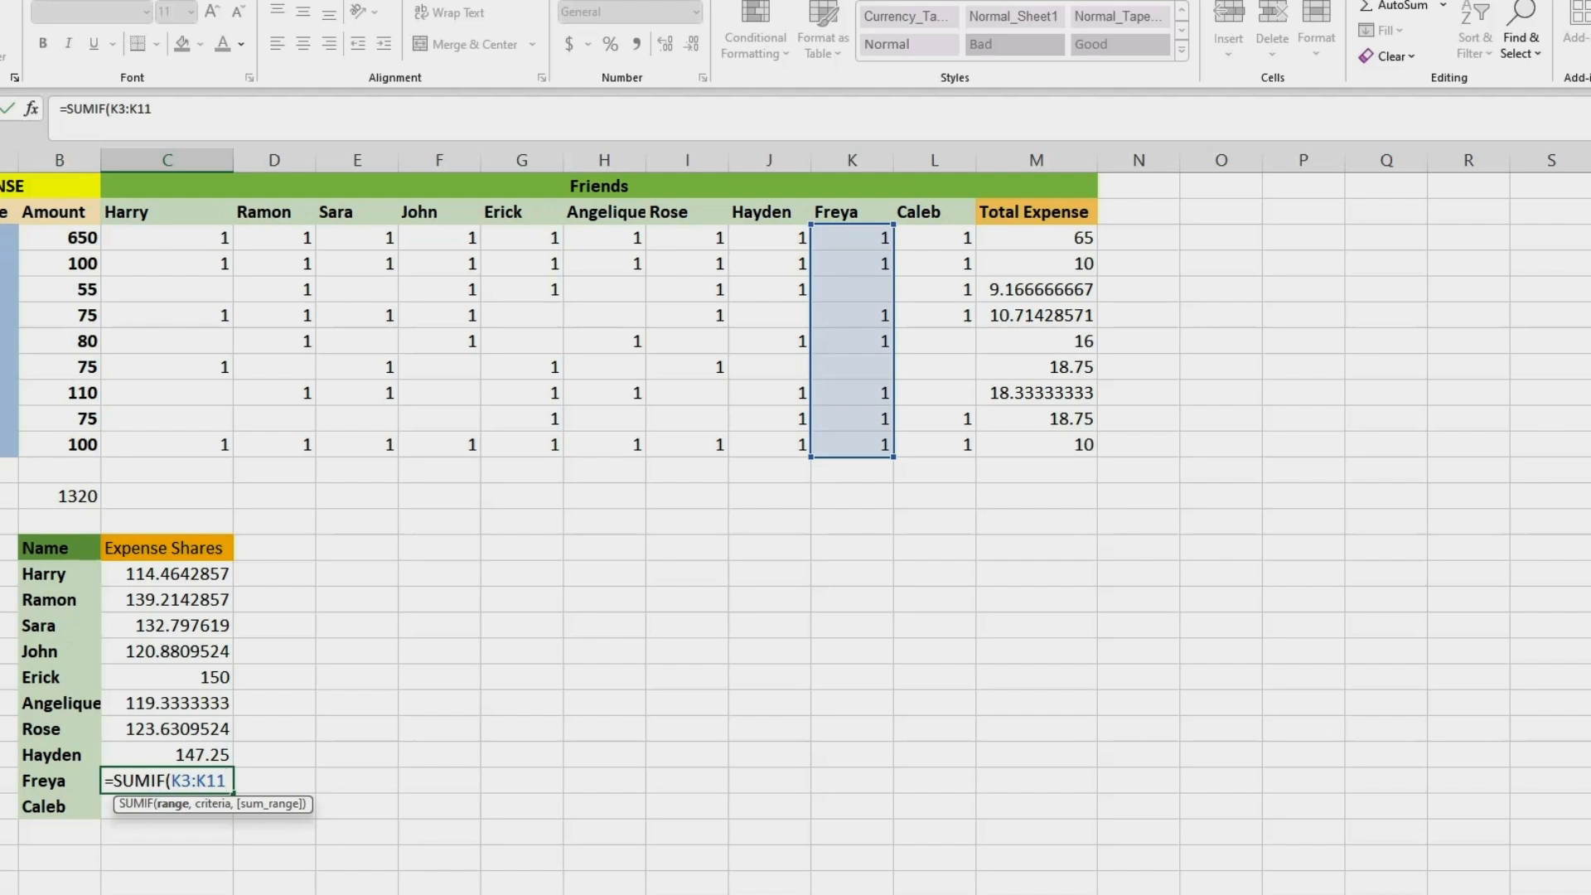
# Add the criterion "1" and sum range M3:M11 to C24's formula and enter =SUMIF(K3:K11,"1",M3:M11).
pyautogui.click(153, 109)
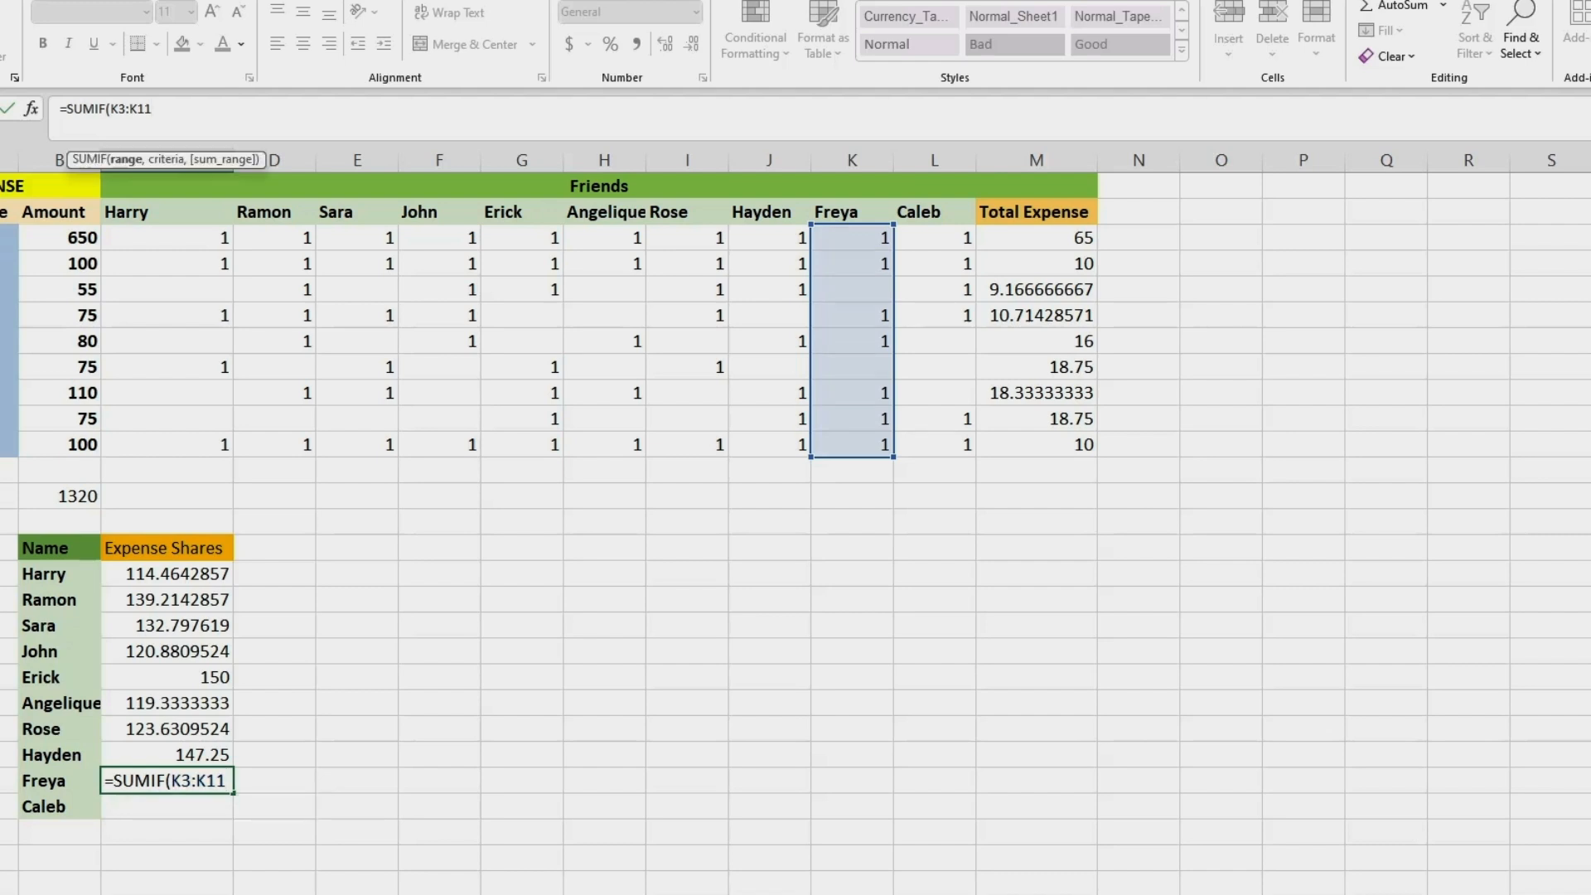
pyautogui.write(',"1')
pyautogui.write('",')
pyautogui.click(1036, 237)
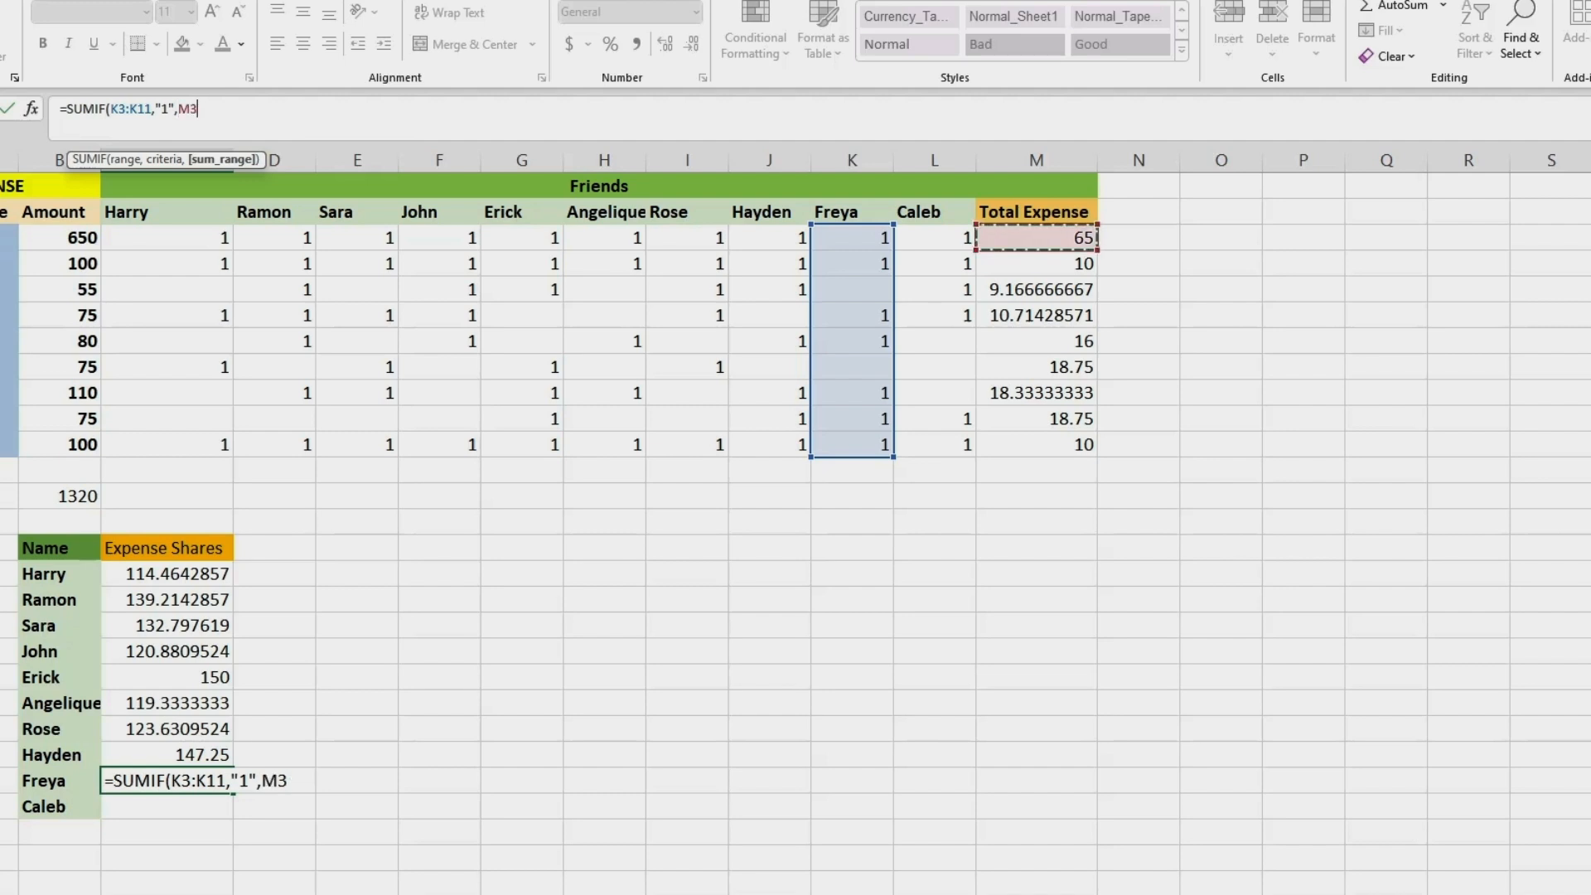
pyautogui.moveTo(1036, 238); pyautogui.dragTo(1036, 444)
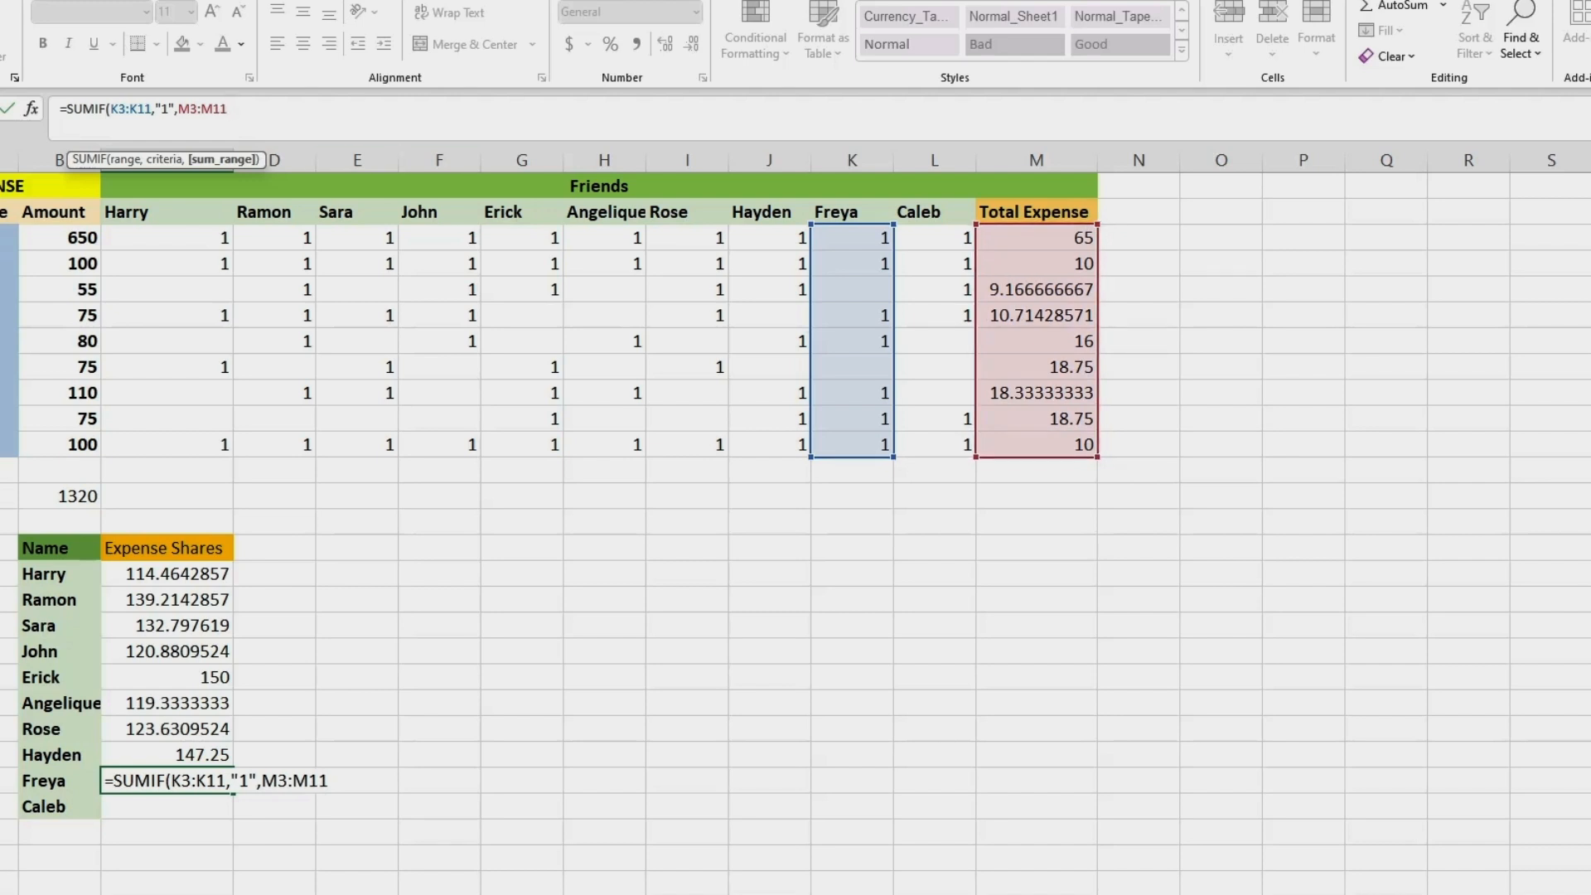
pyautogui.write(')')
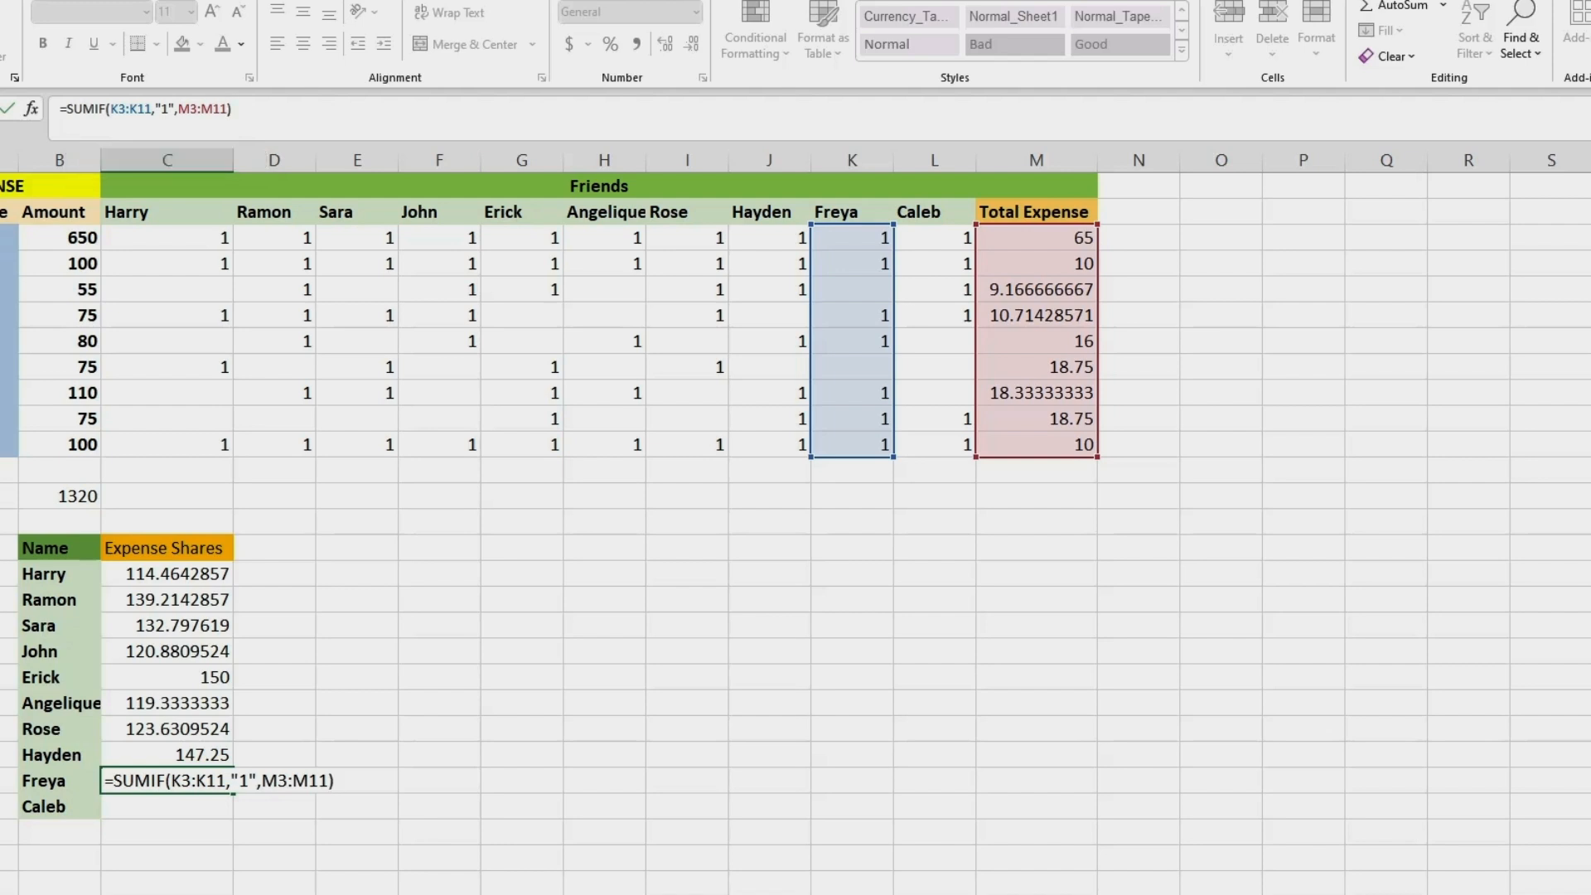
pyautogui.press('Return')
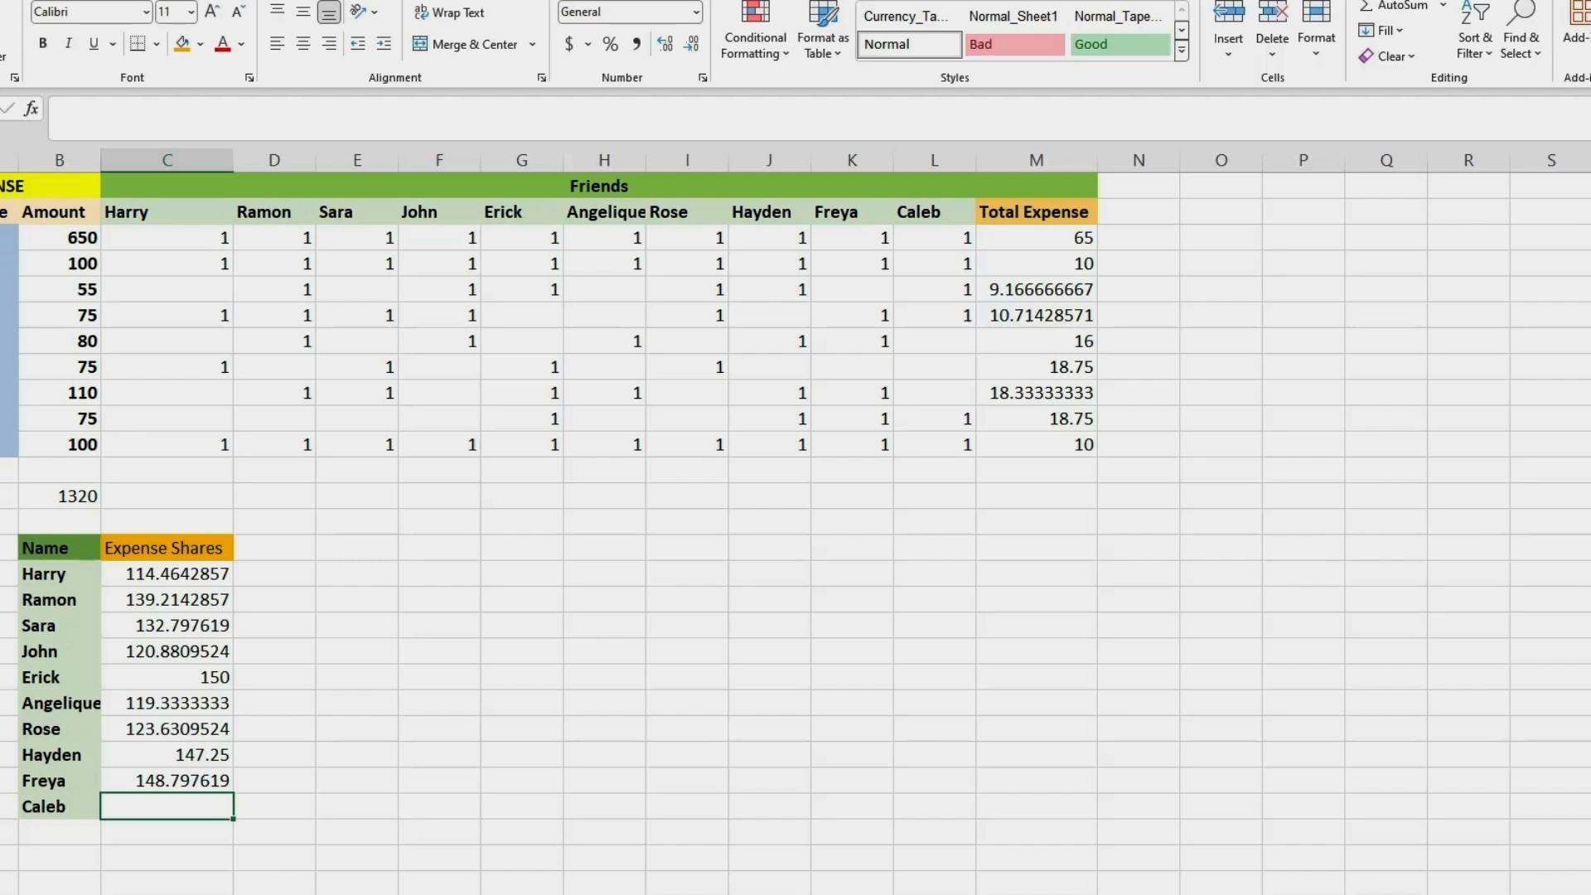
# Begin a new SUMIF formula in C25 with L3:L11 as the criteria range for the tenth friend.
pyautogui.press('F2')
pyautogui.write('=')
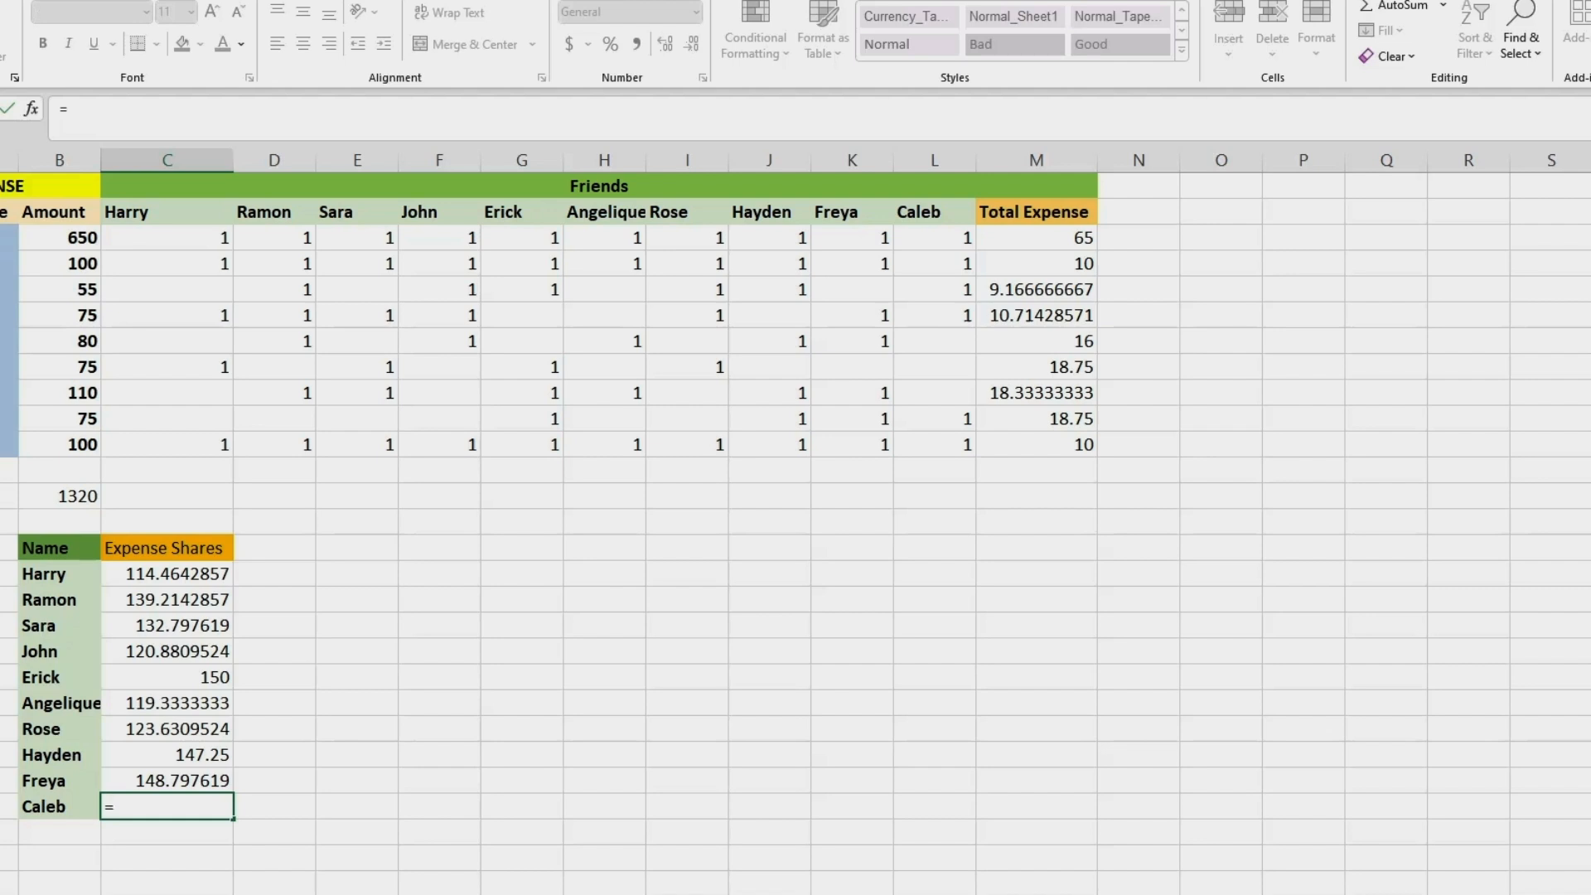
pyautogui.write('SUMIF')
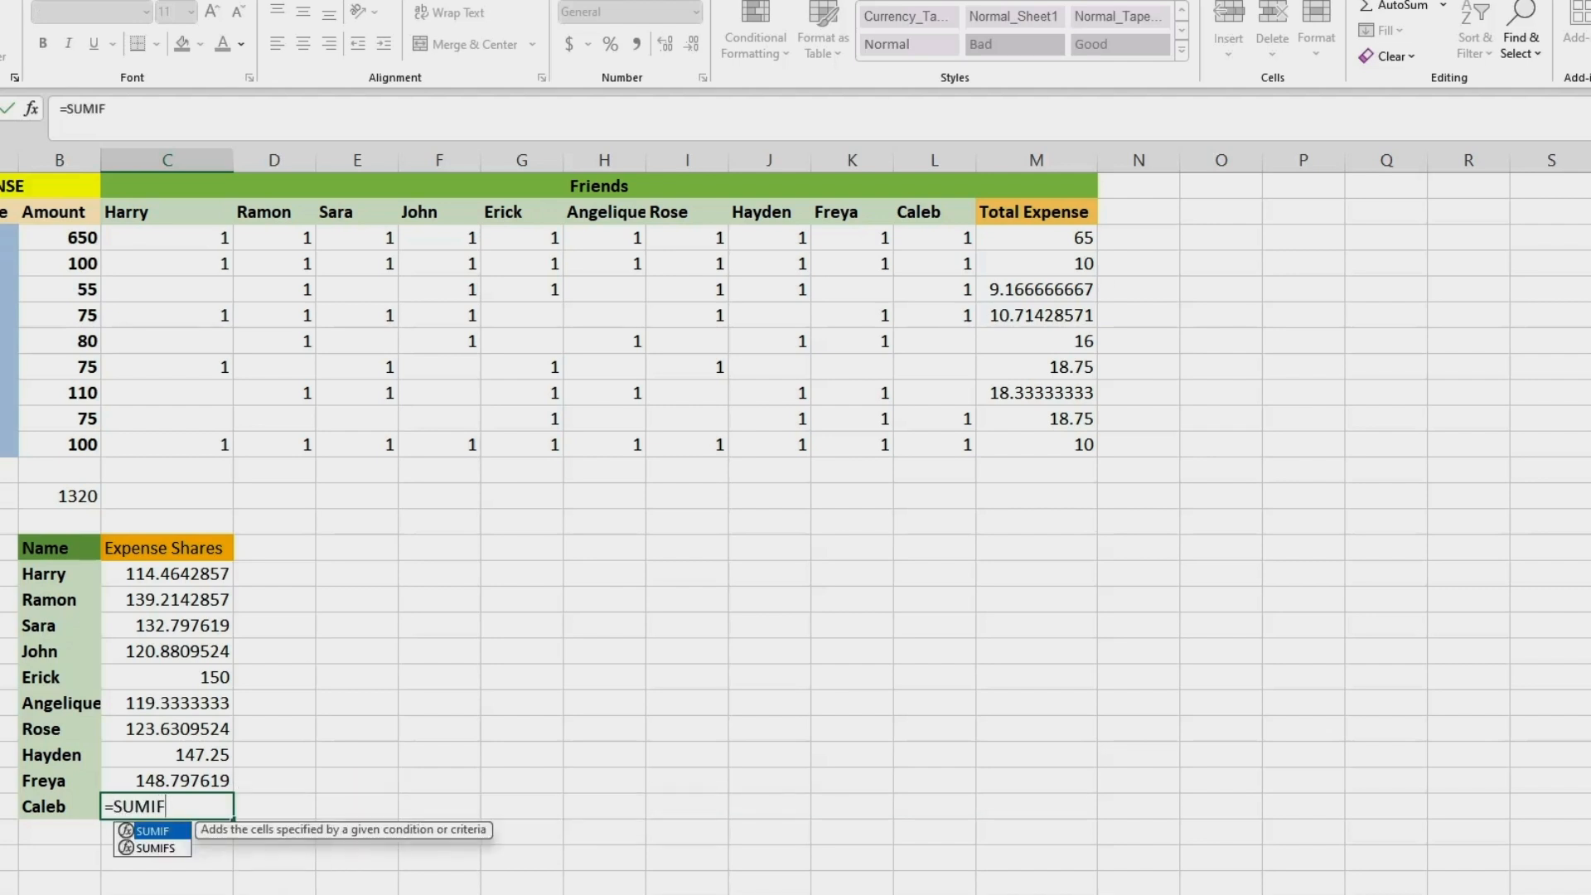
pyautogui.write('(')
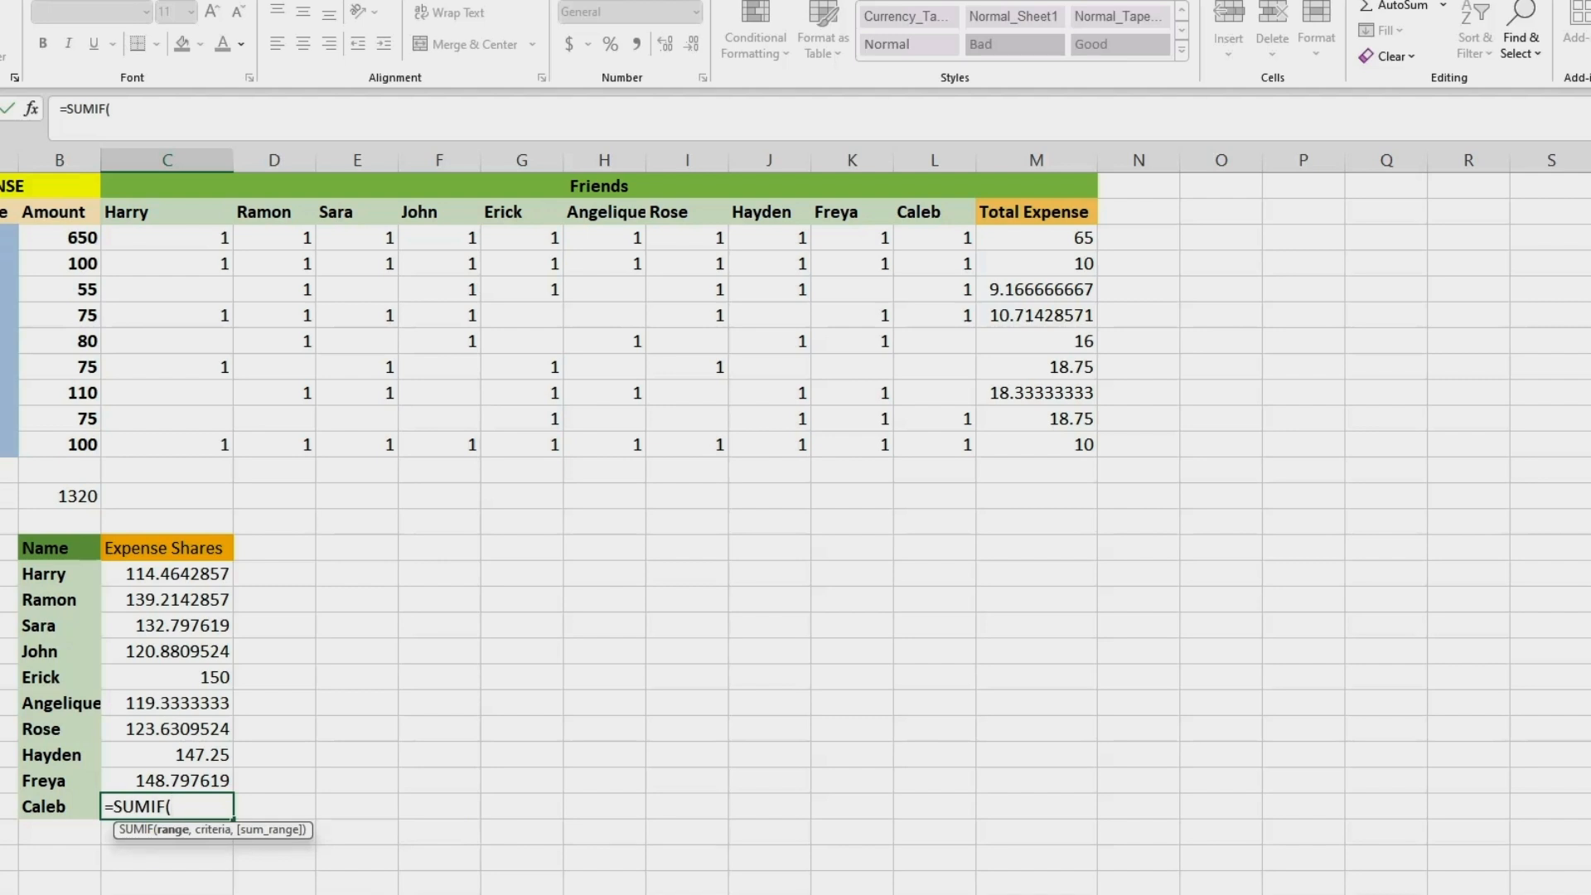
pyautogui.moveTo(934, 237); pyautogui.dragTo(935, 444)
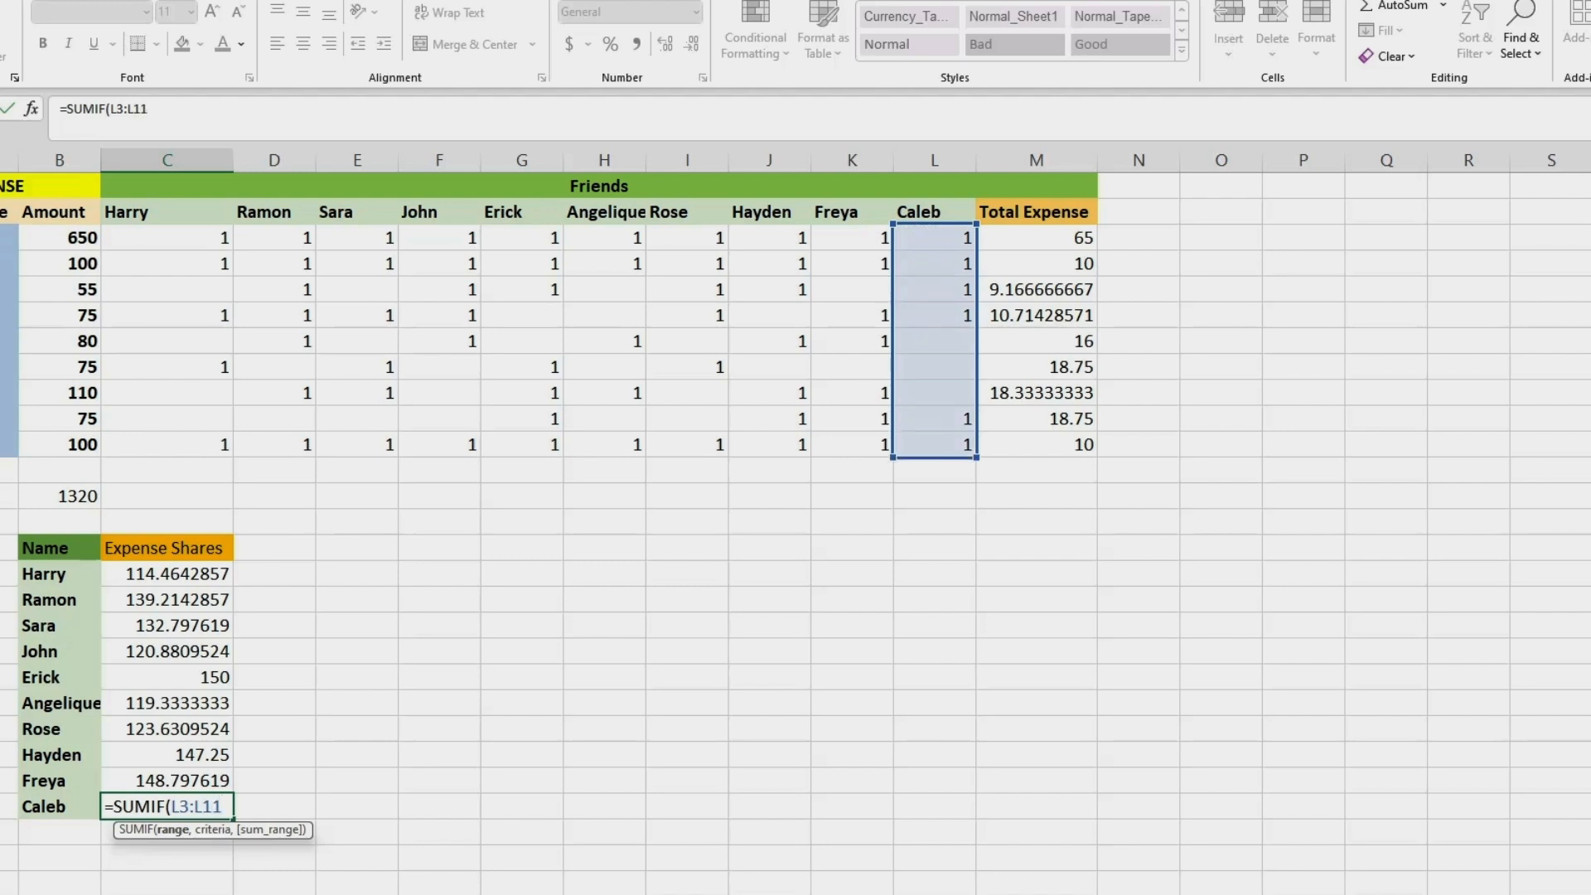
# Add the criterion "1" and sum range M3:M11 to C25's formula and enter =SUMIF(L3:L11,"1",M3:M11).
pyautogui.click(151, 109)
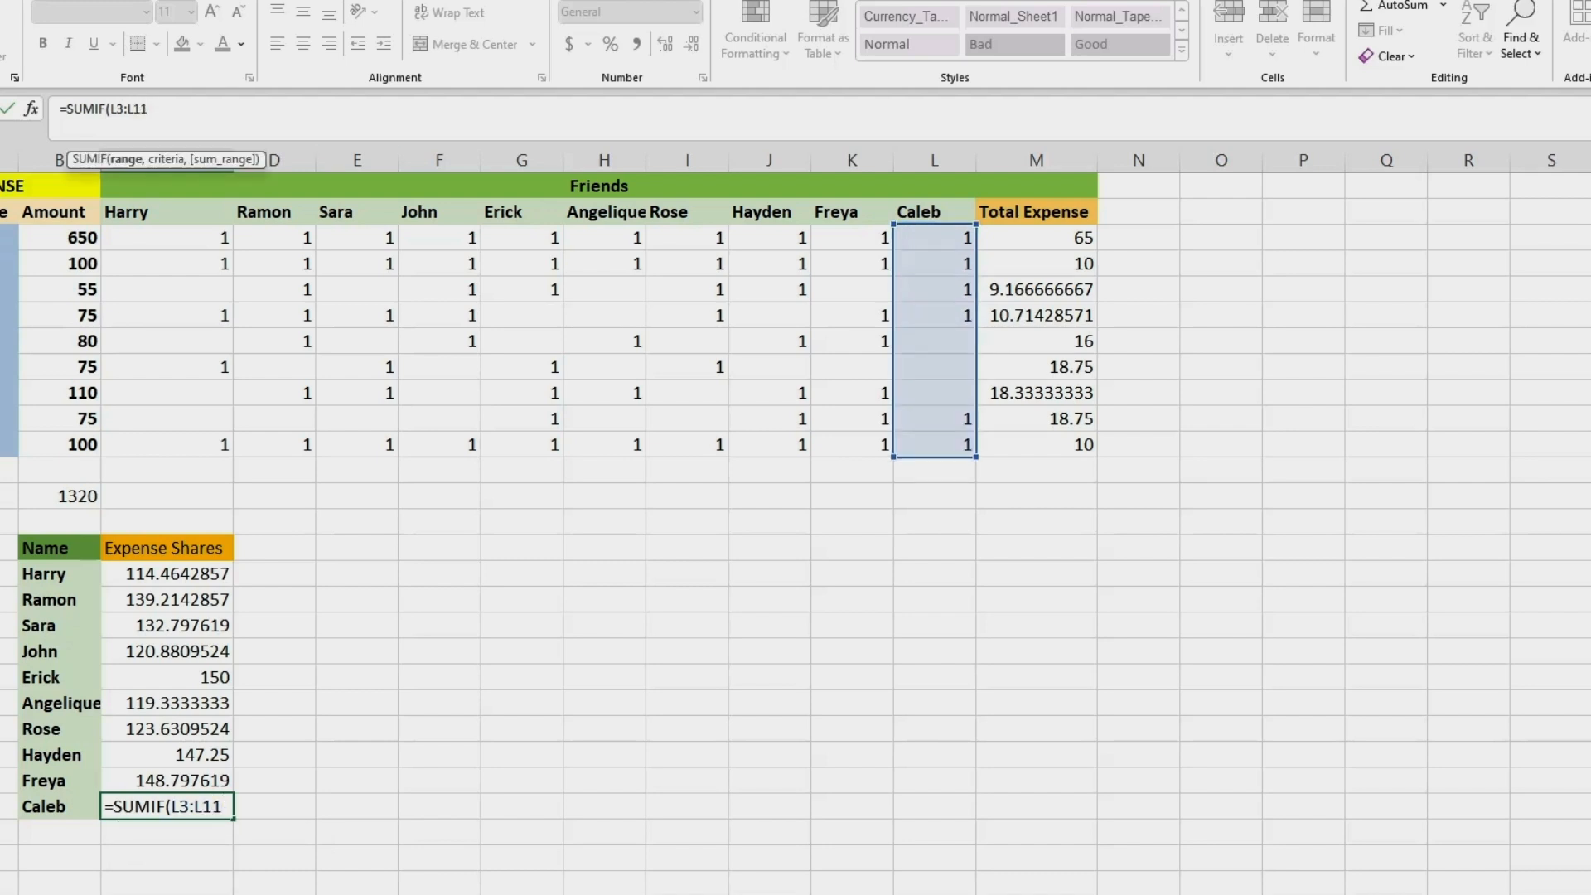
pyautogui.write(',"1')
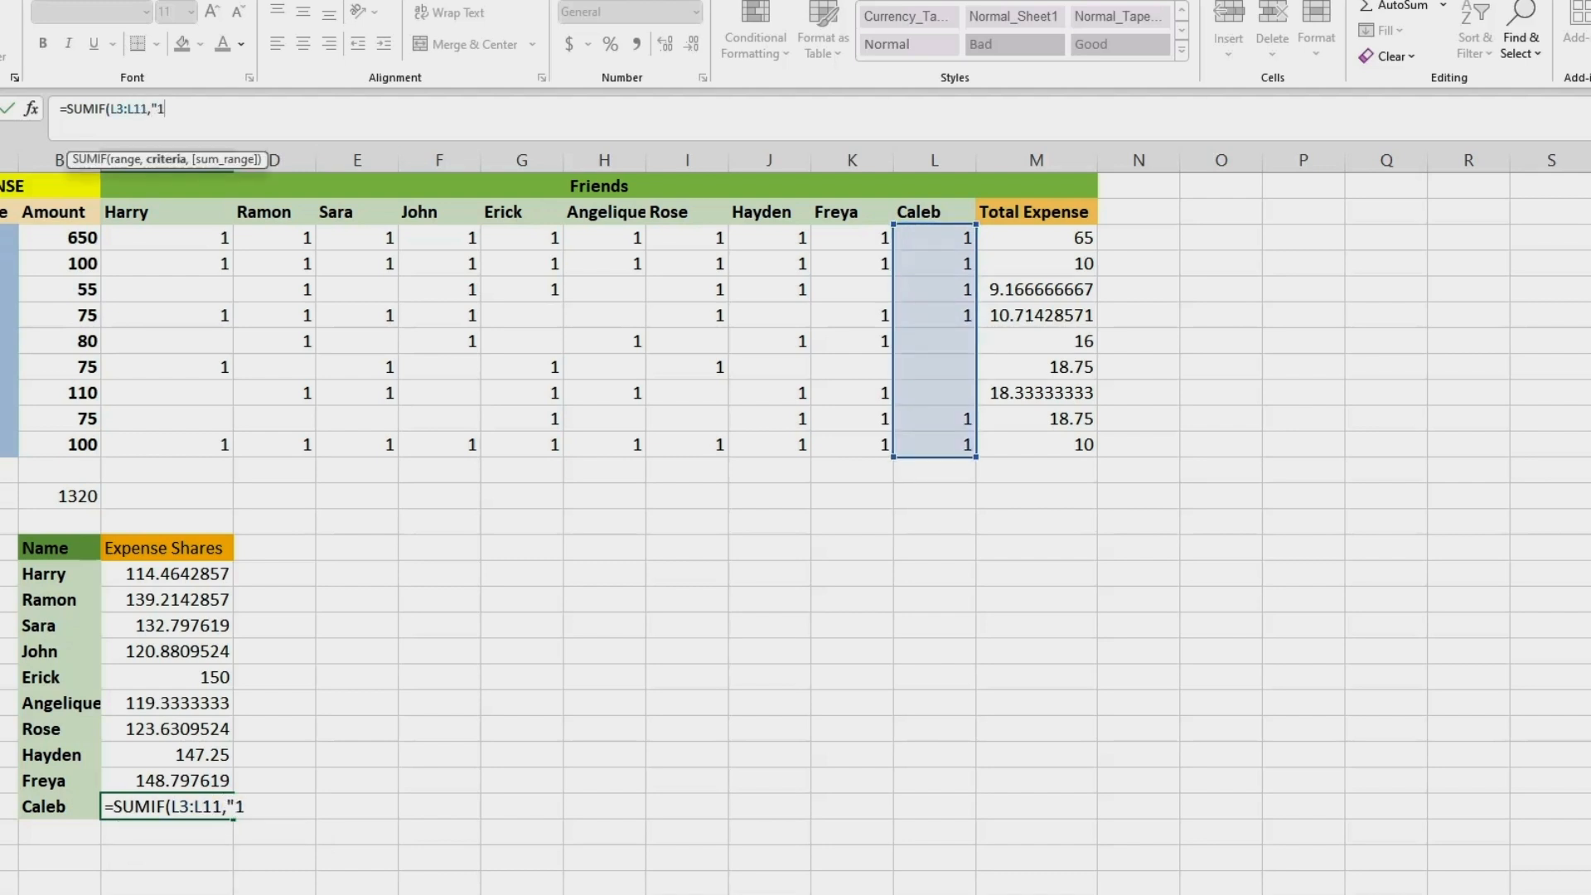
pyautogui.write('",M3:M12')
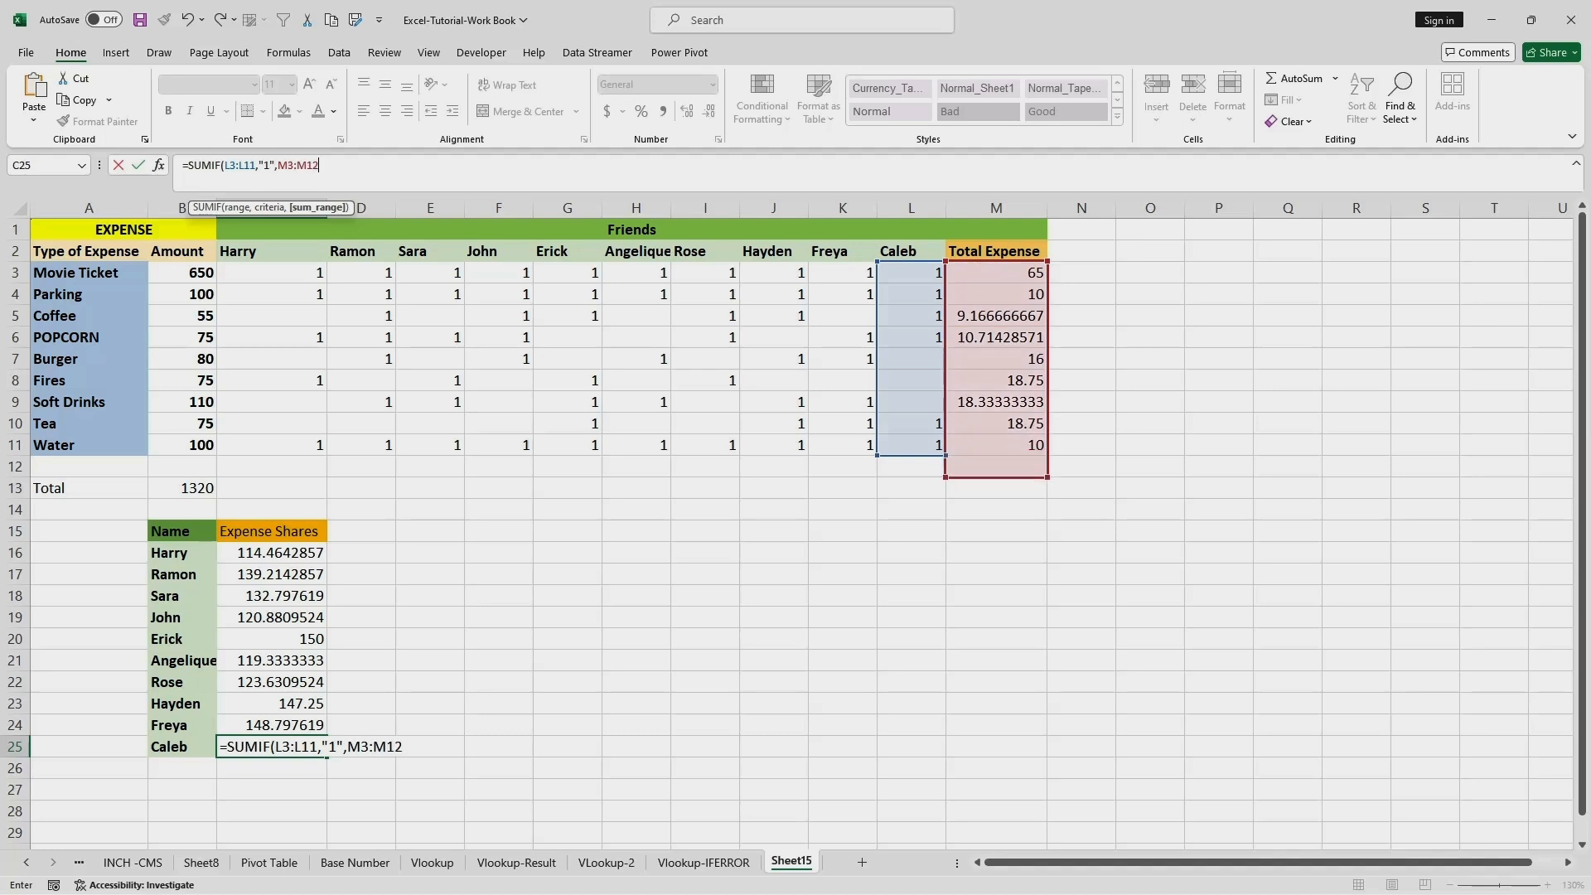
pyautogui.press('BackSpace')
pyautogui.write('1')
pyautogui.press('F2')
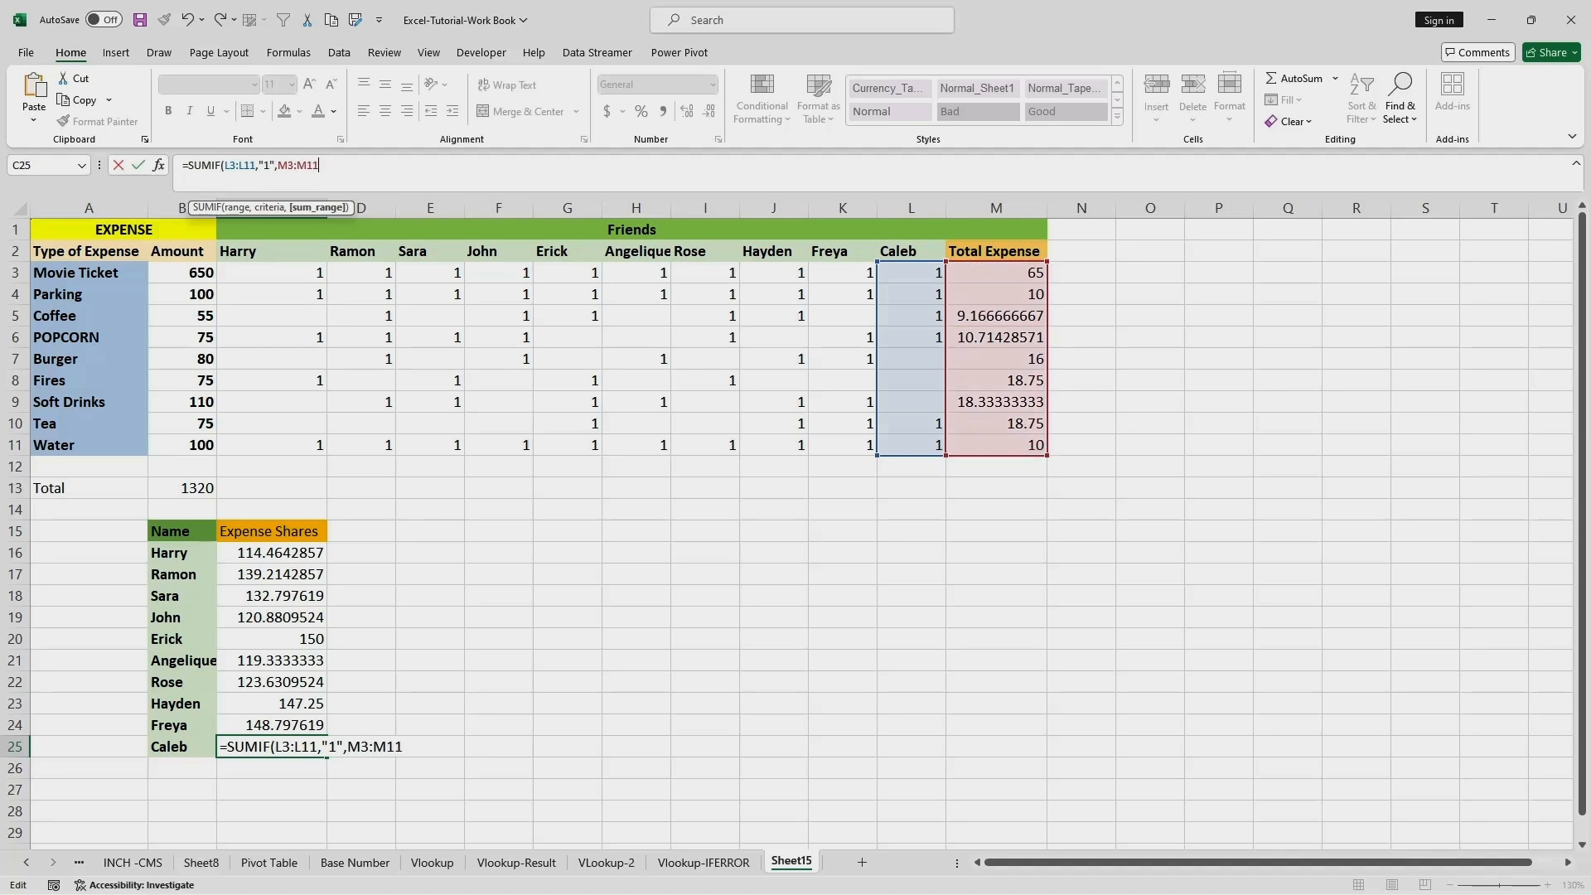
pyautogui.write(')')
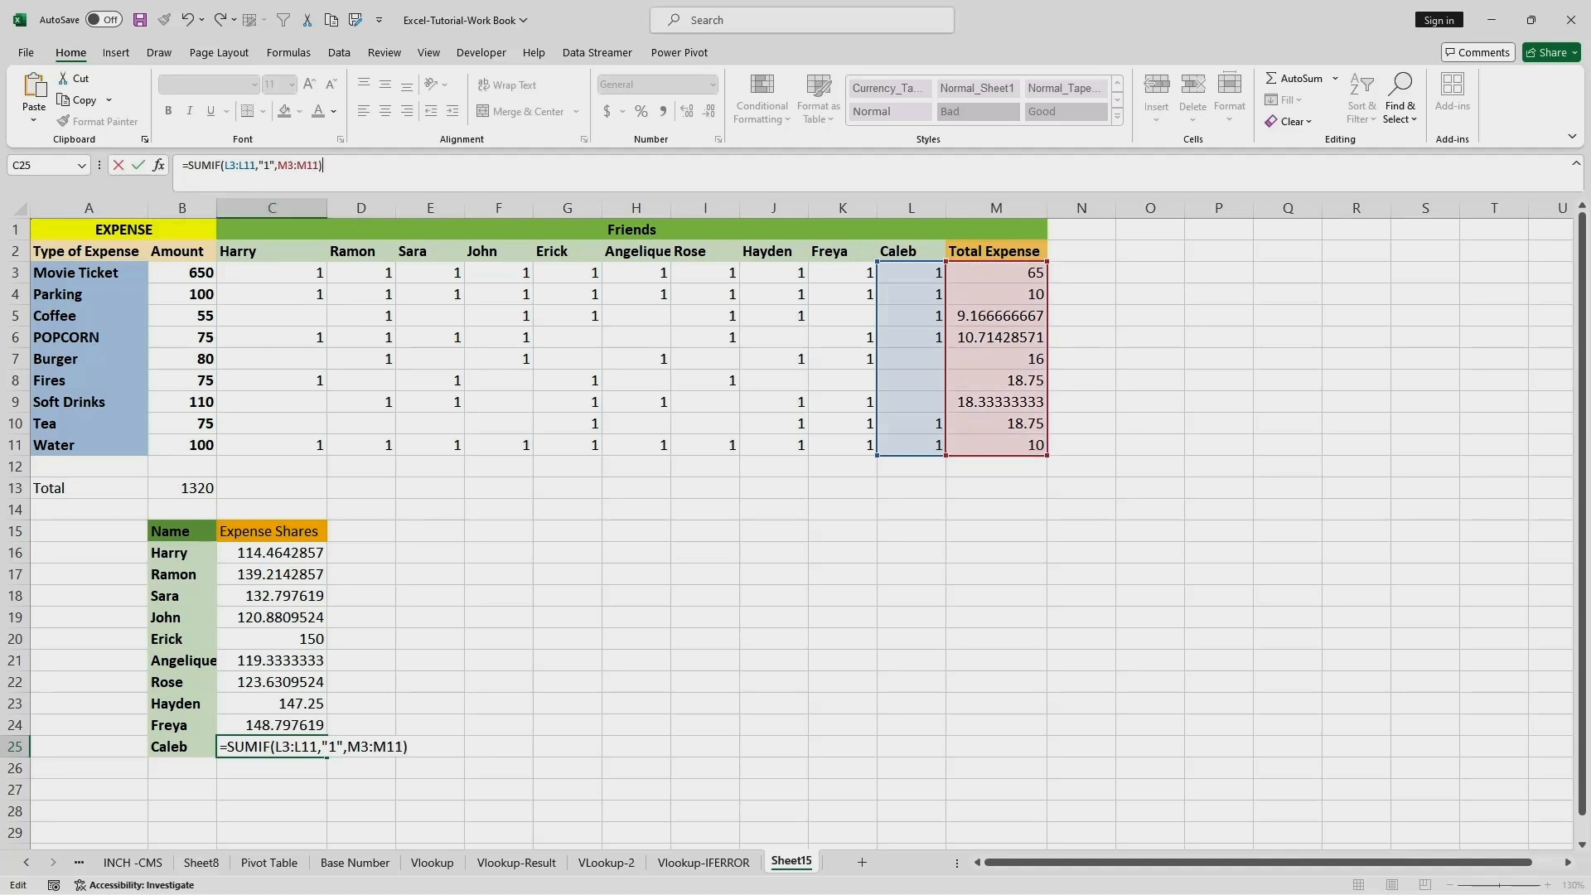
pyautogui.press('Return')
pyautogui.click(499, 574)
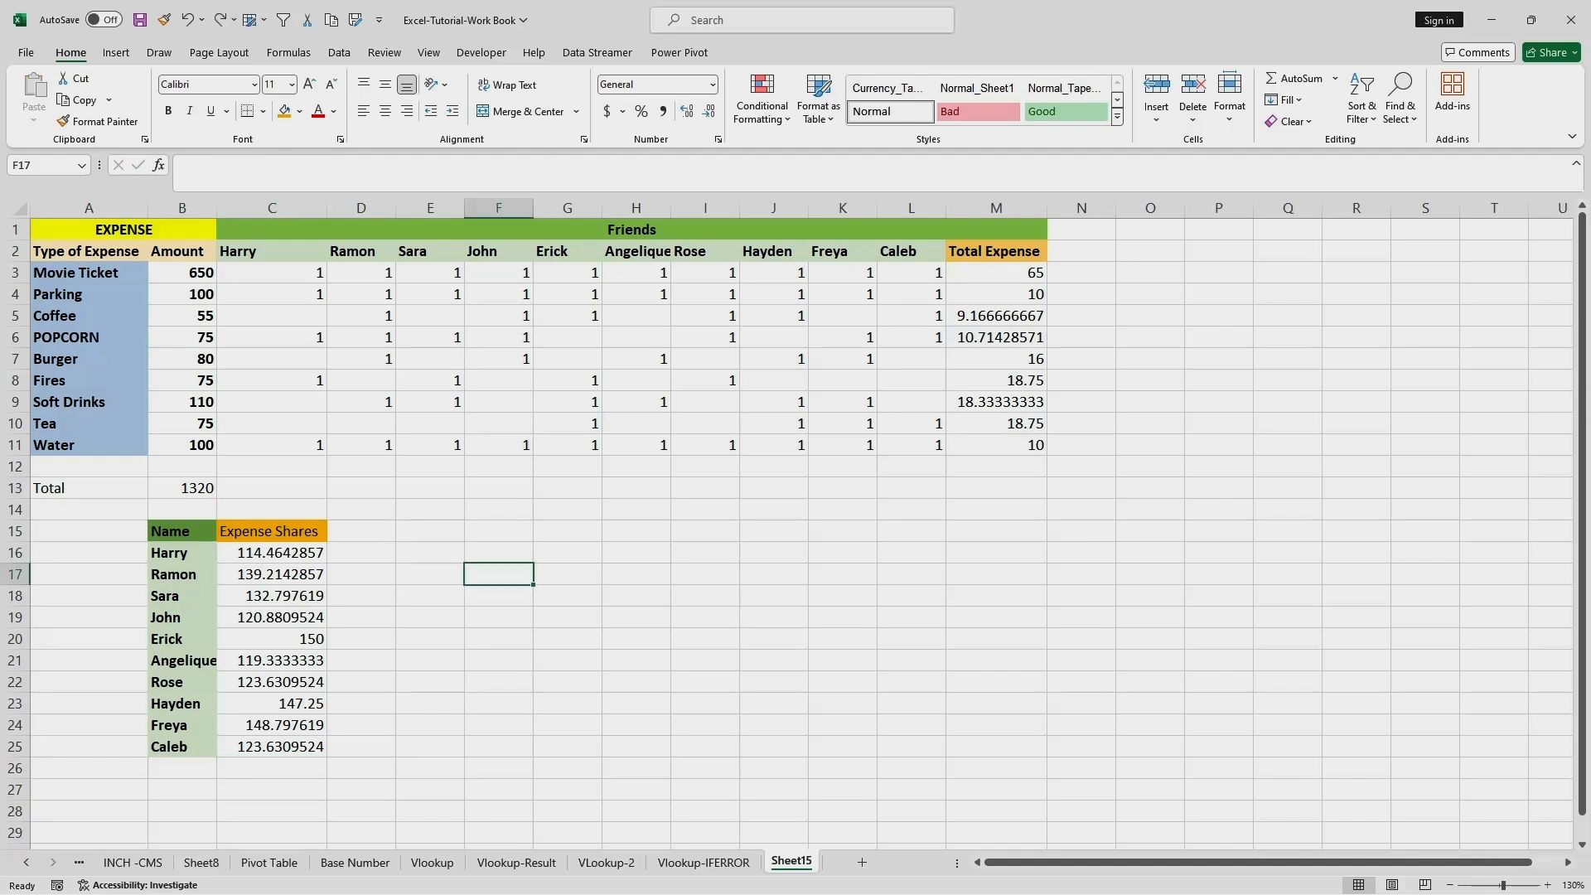
# Enter the label Total in B27, below the list of names.
pyautogui.doubleClick(182, 790)
pyautogui.write('To')
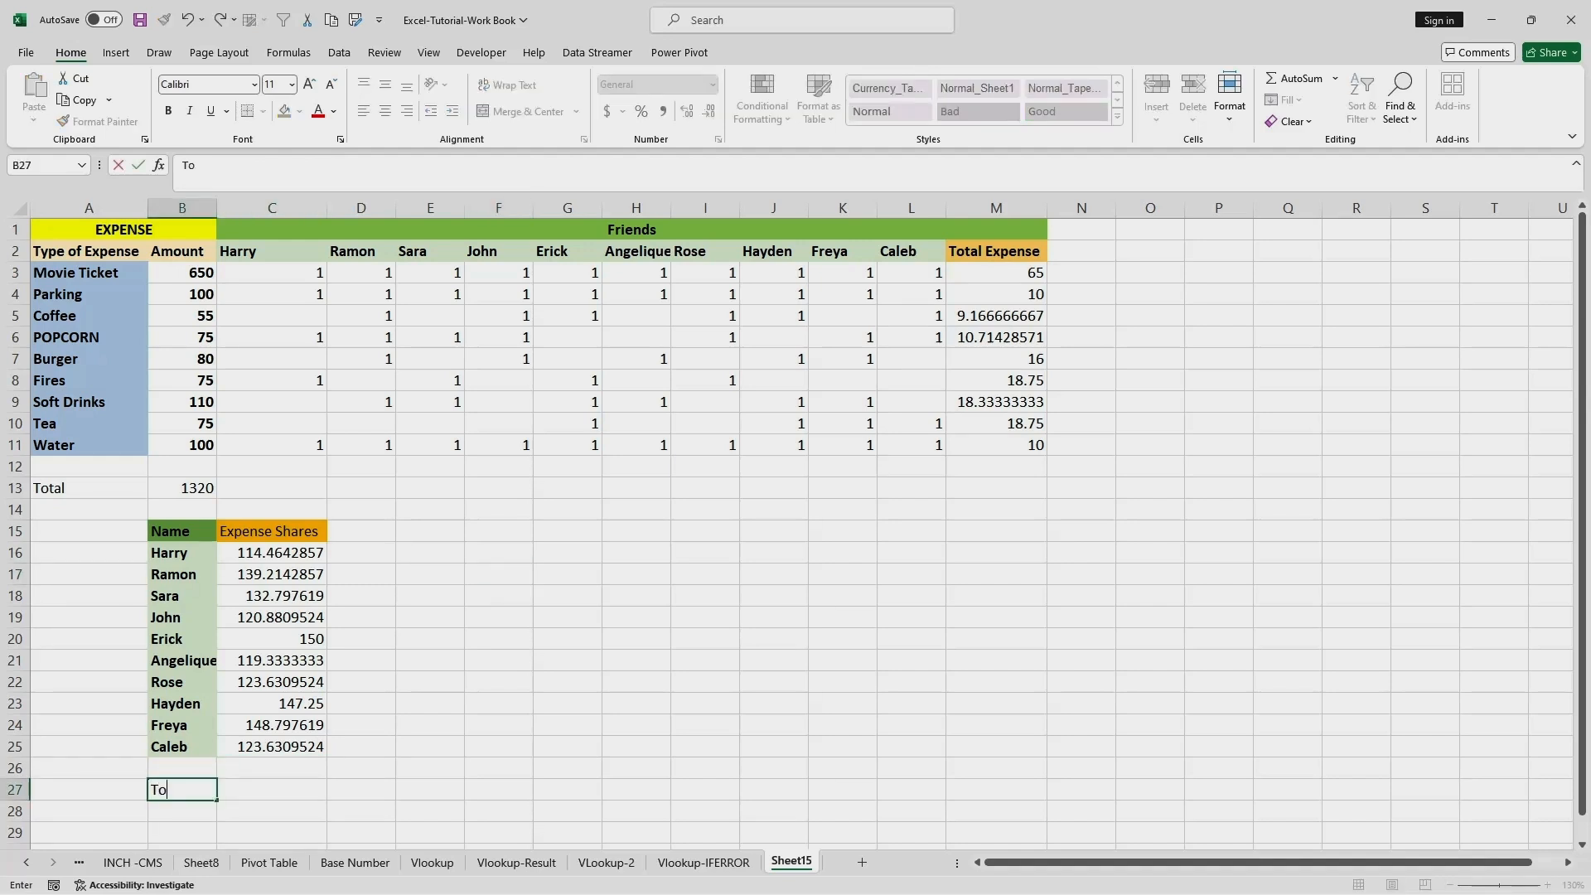
pyautogui.write('al')
pyautogui.press('BackSpace')
pyautogui.write('tal')
pyautogui.press('Tab')
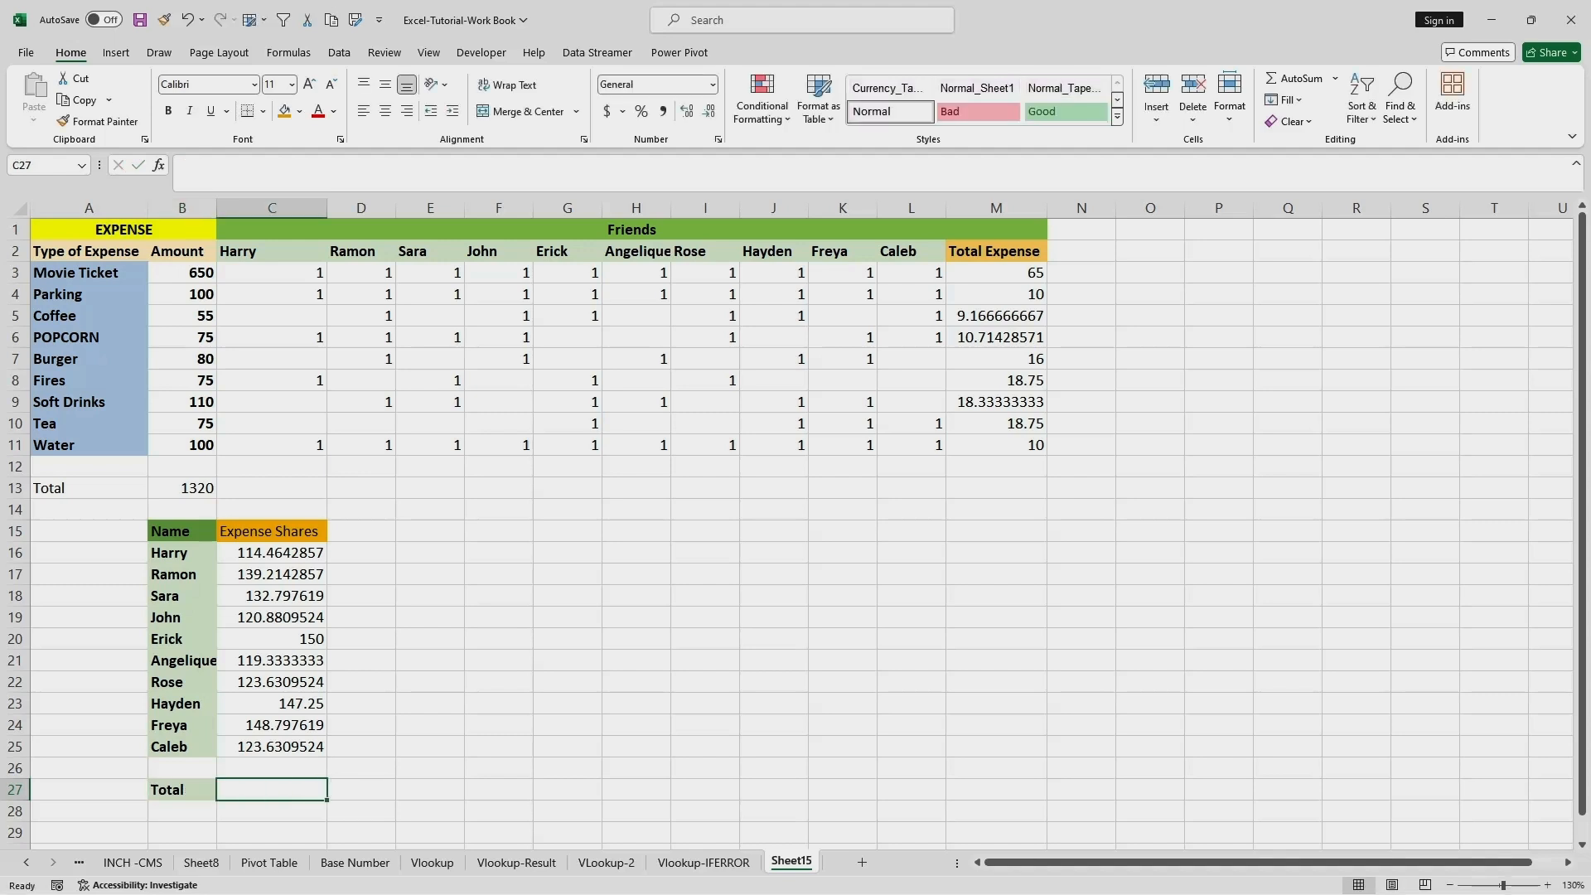
# Enter =SUM(C16:C25) in C27 to add up all the expense shares.
pyautogui.write('=SUM(')
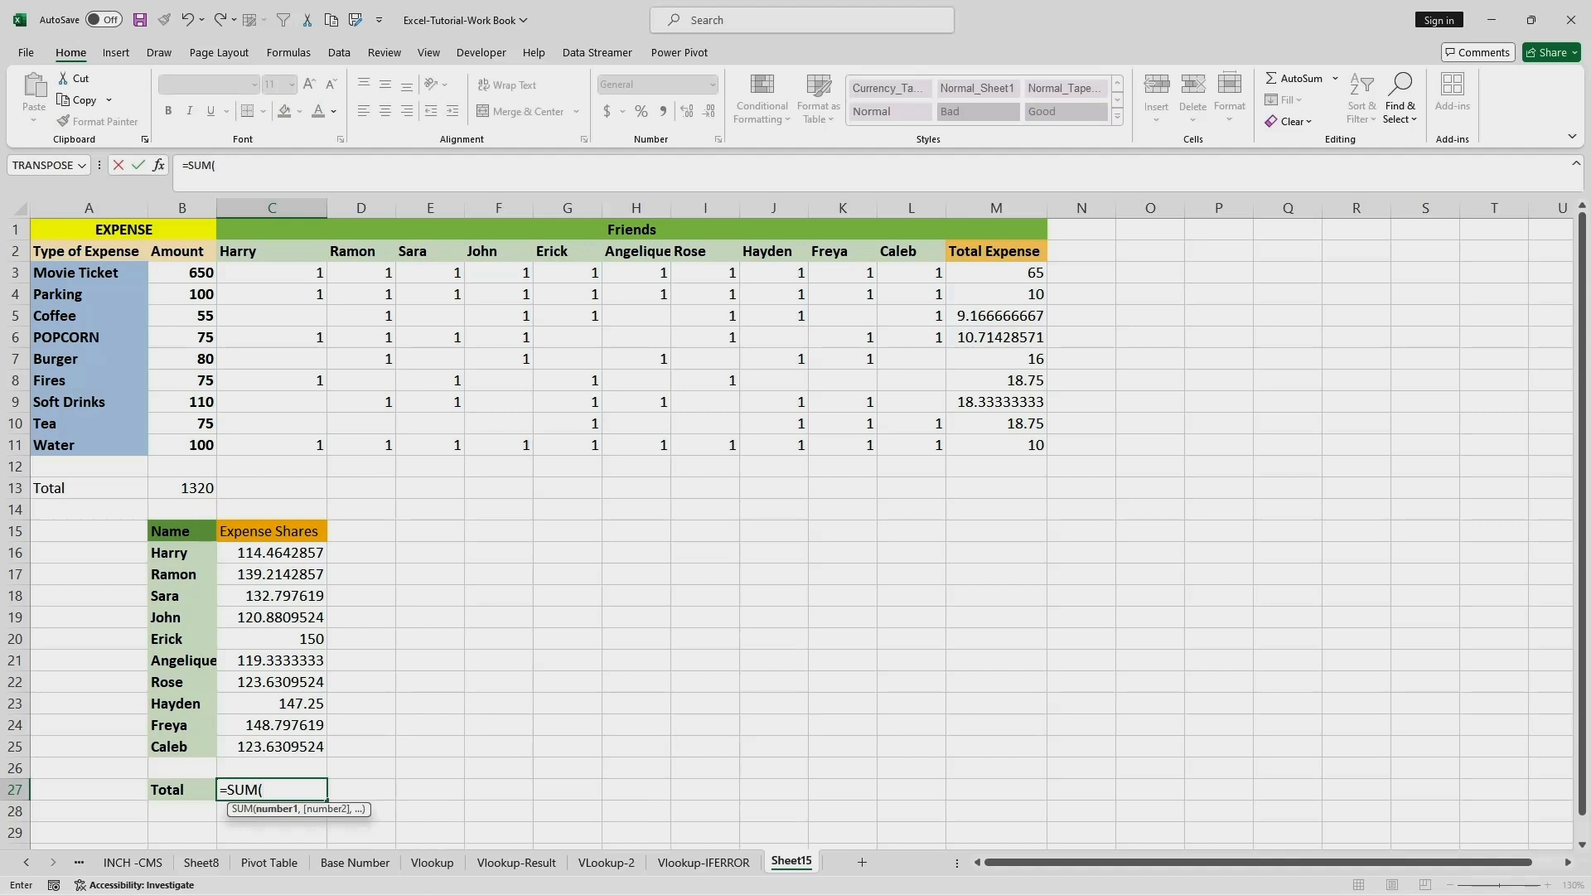
pyautogui.click(272, 553)
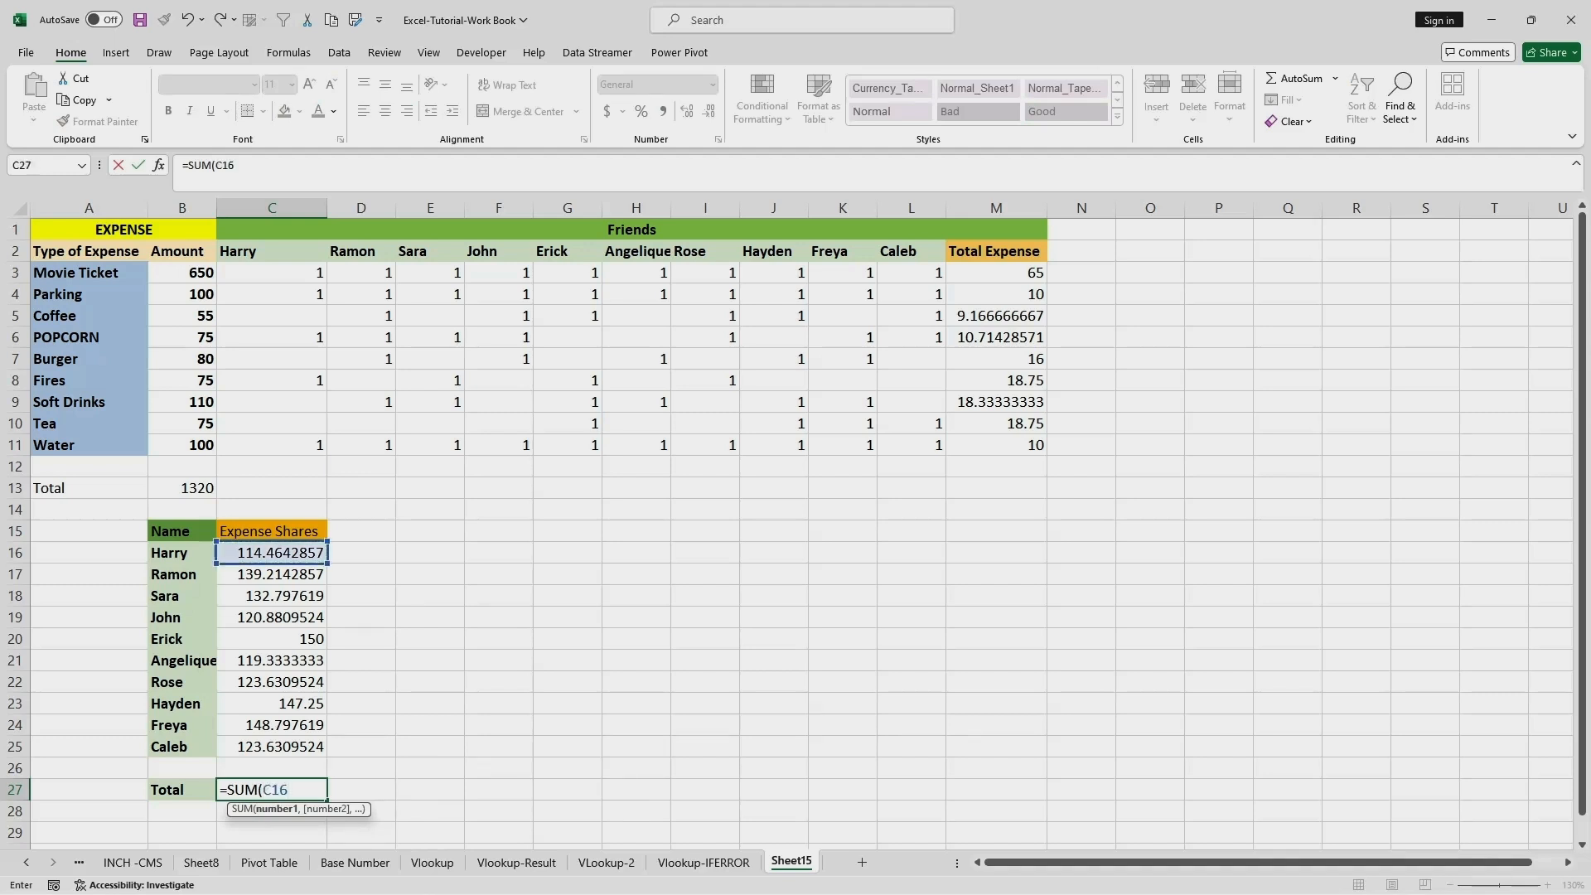
pyautogui.hotkey('shift', 'Down')
pyautogui.hotkey('shift', 'Down')
pyautogui.hotkey('shift', 'Down')
pyautogui.hotkey('shift', 'Down')
pyautogui.hotkey('shift', 'Down')
pyautogui.hotkey('shift', 'Down')
pyautogui.hotkey('shift', 'Down')
pyautogui.hotkey('shift', 'Down')
pyautogui.hotkey('shift', 'Down')
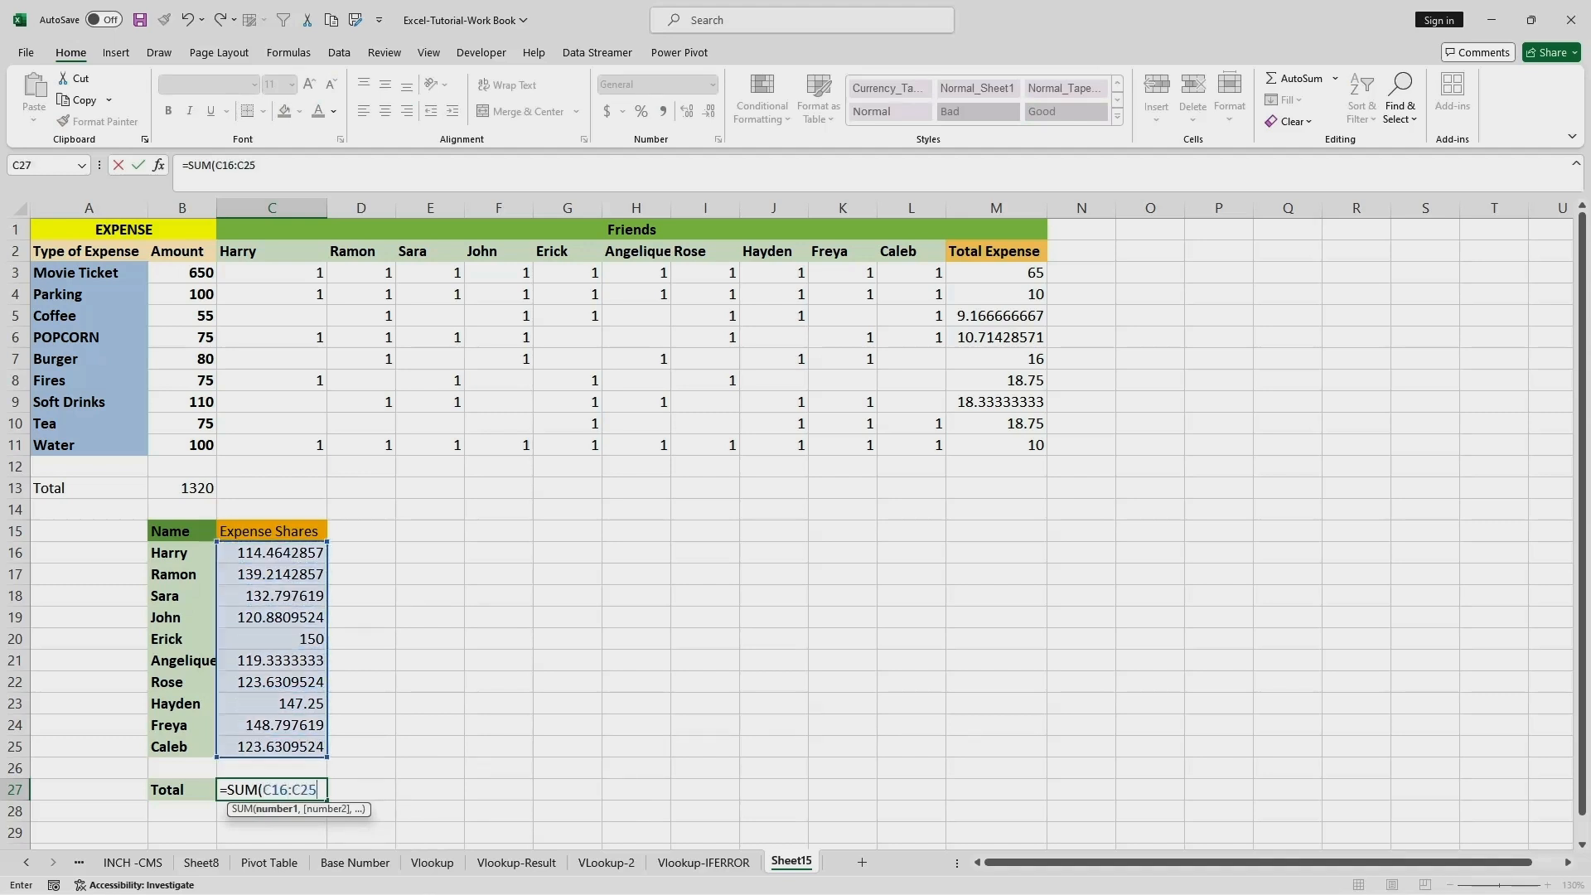
pyautogui.click(259, 166)
pyautogui.write(')')
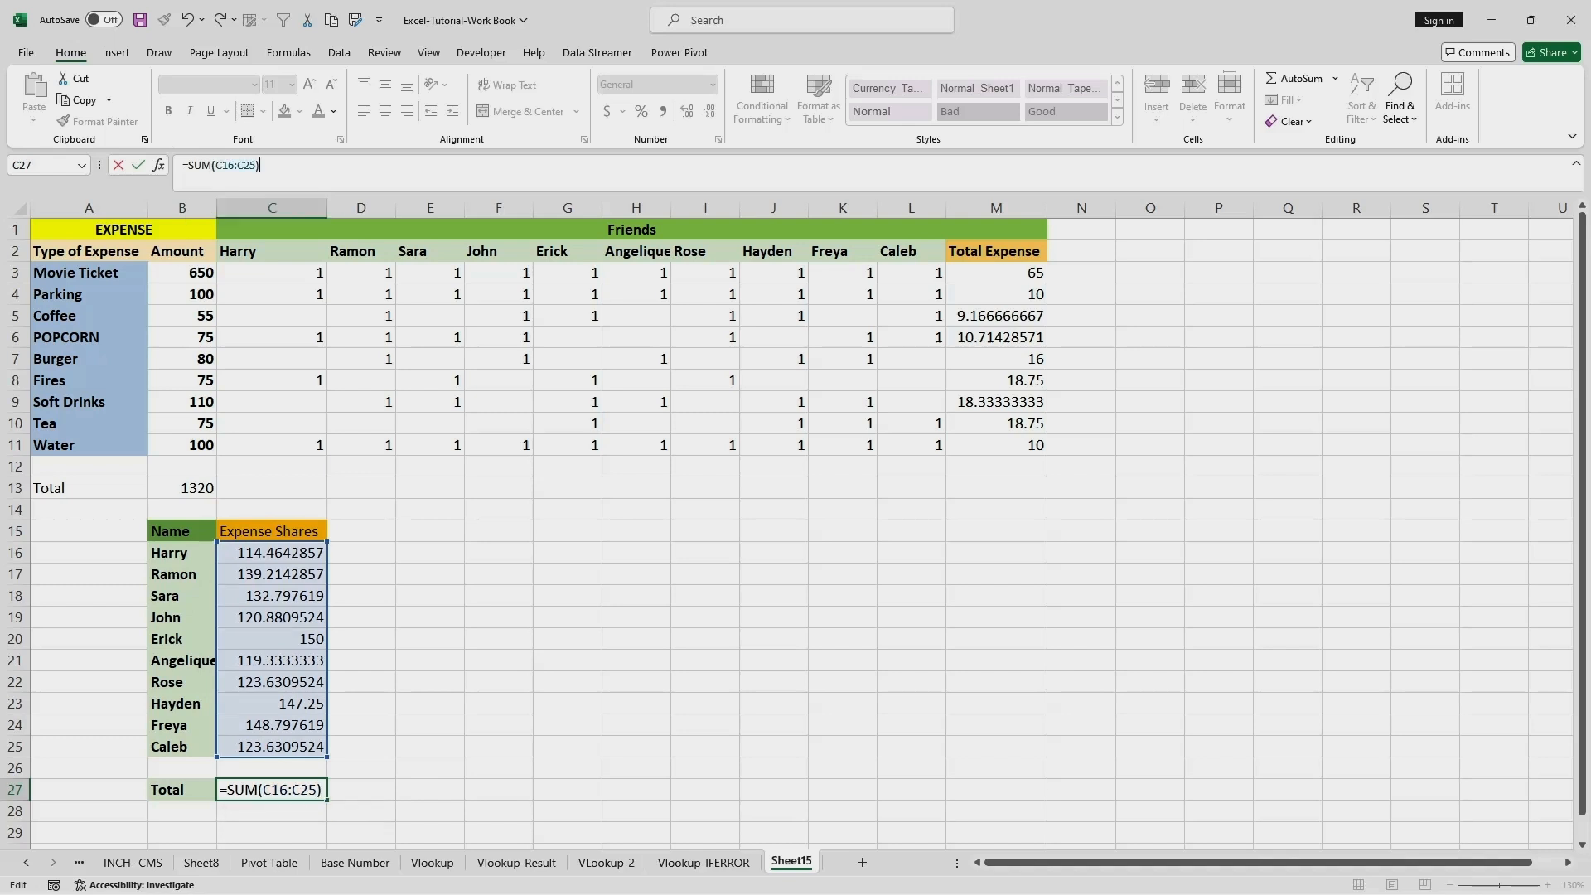
pyautogui.press('Return')
pyautogui.click(430, 489)
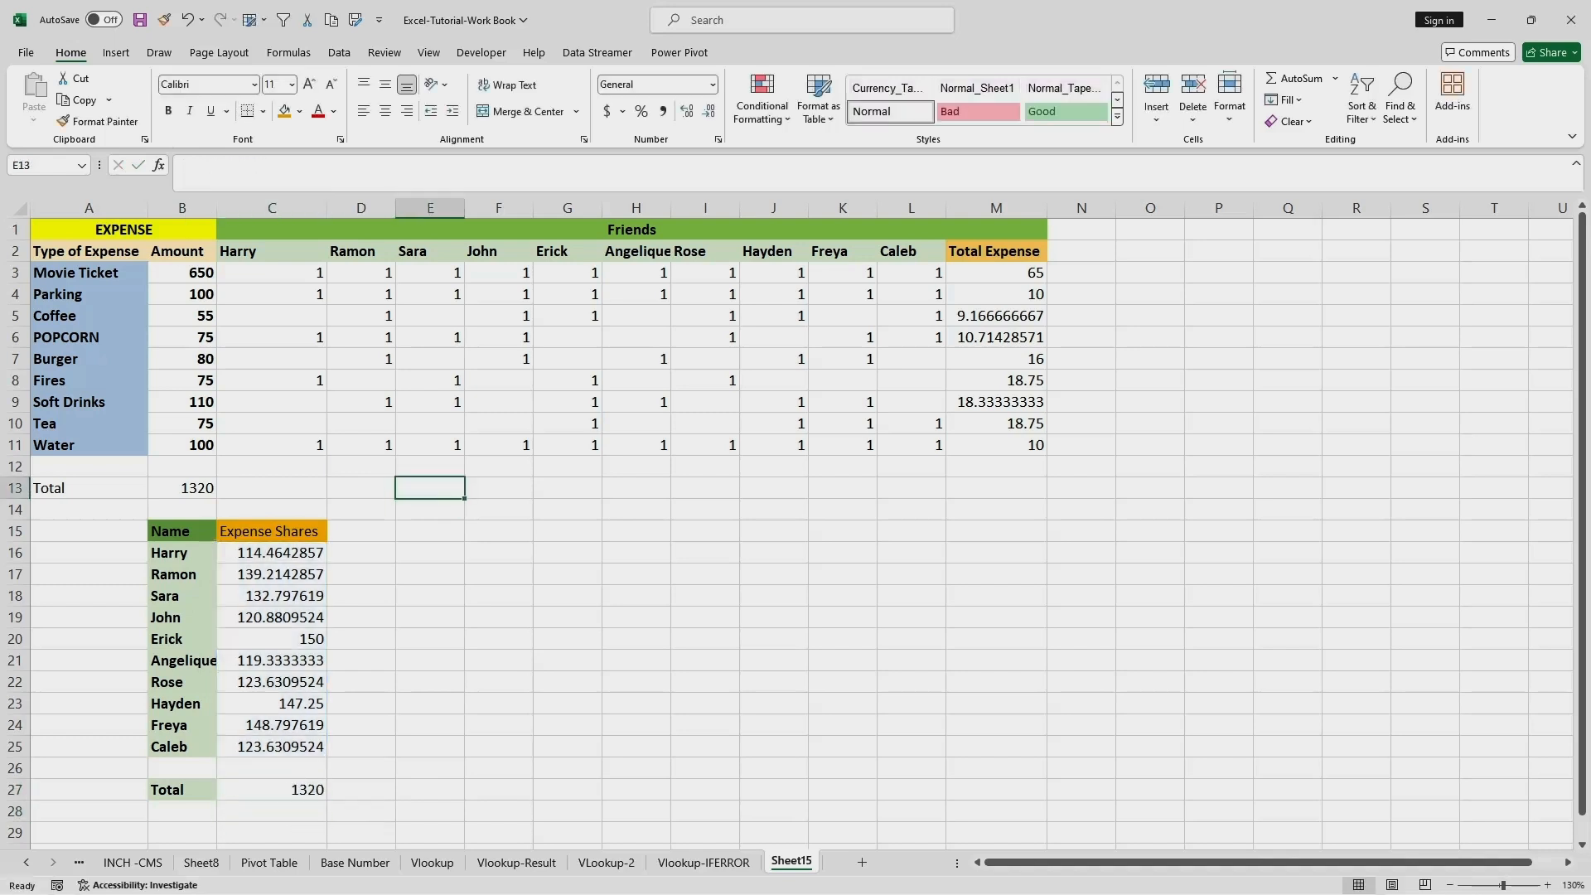
# Make the total amounts in B13 and C27 bold.
pyautogui.click(183, 488)
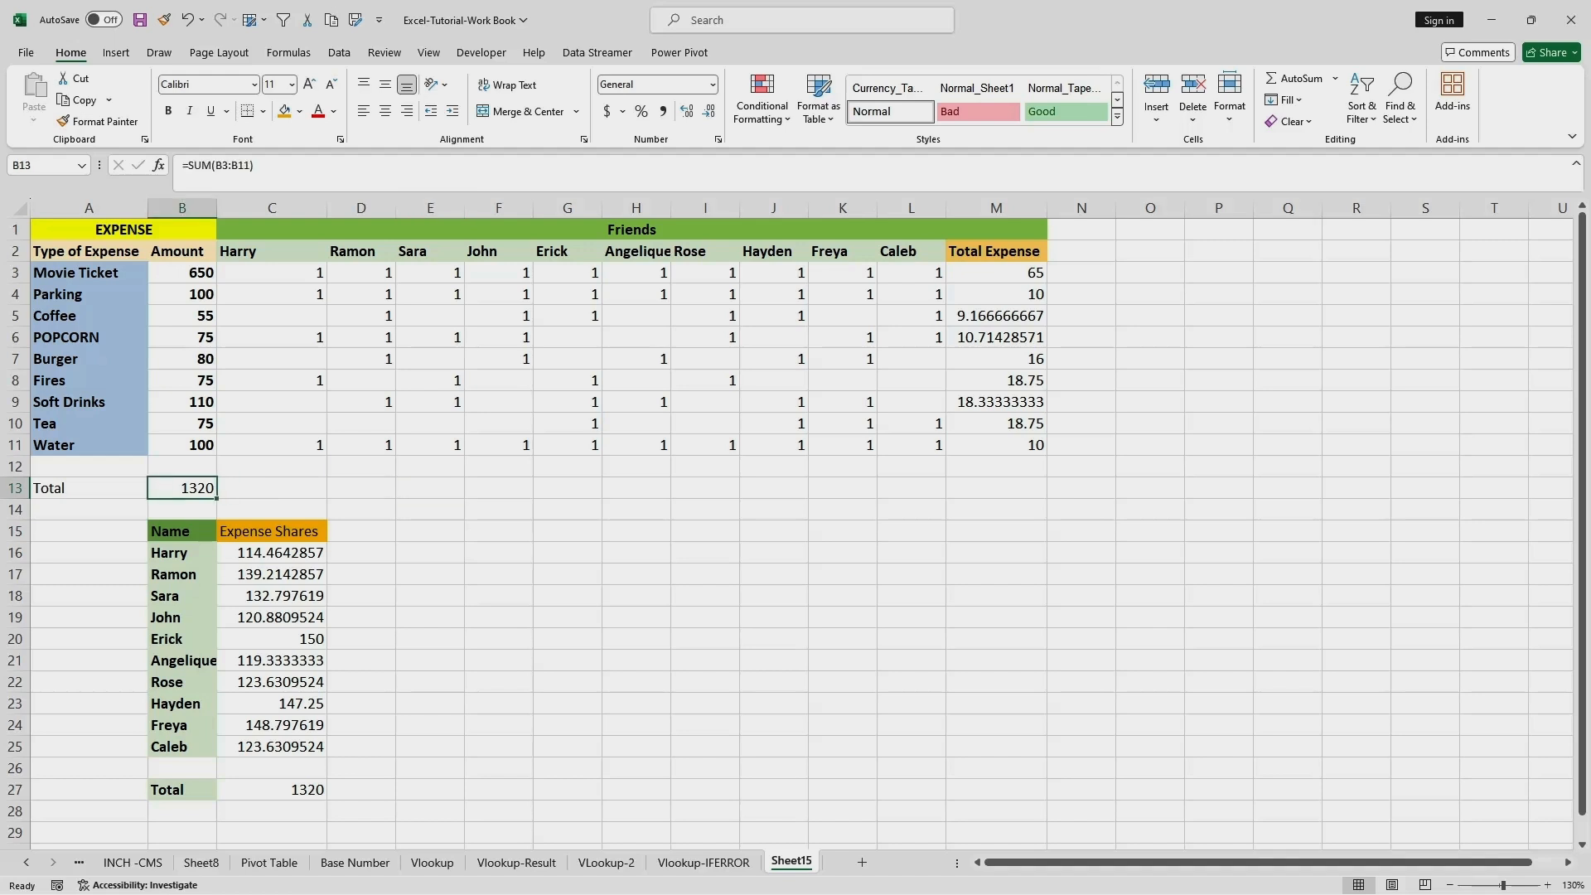
pyautogui.hotkey('ctrl', 'b')
pyautogui.click(272, 553)
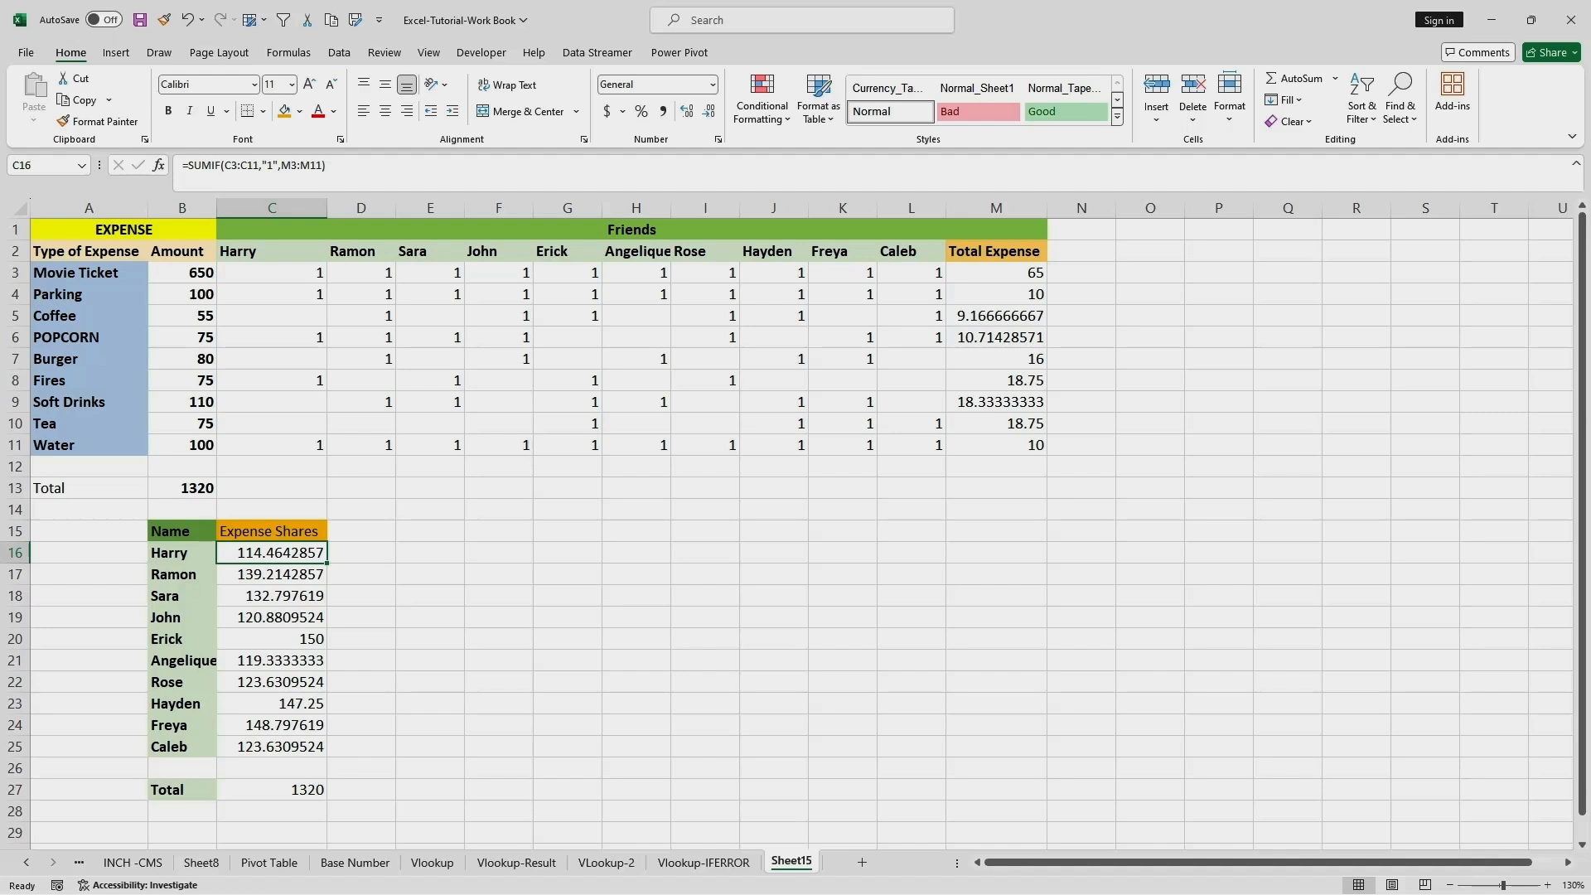
pyautogui.click(272, 790)
pyautogui.hotkey('ctrl', 'b')
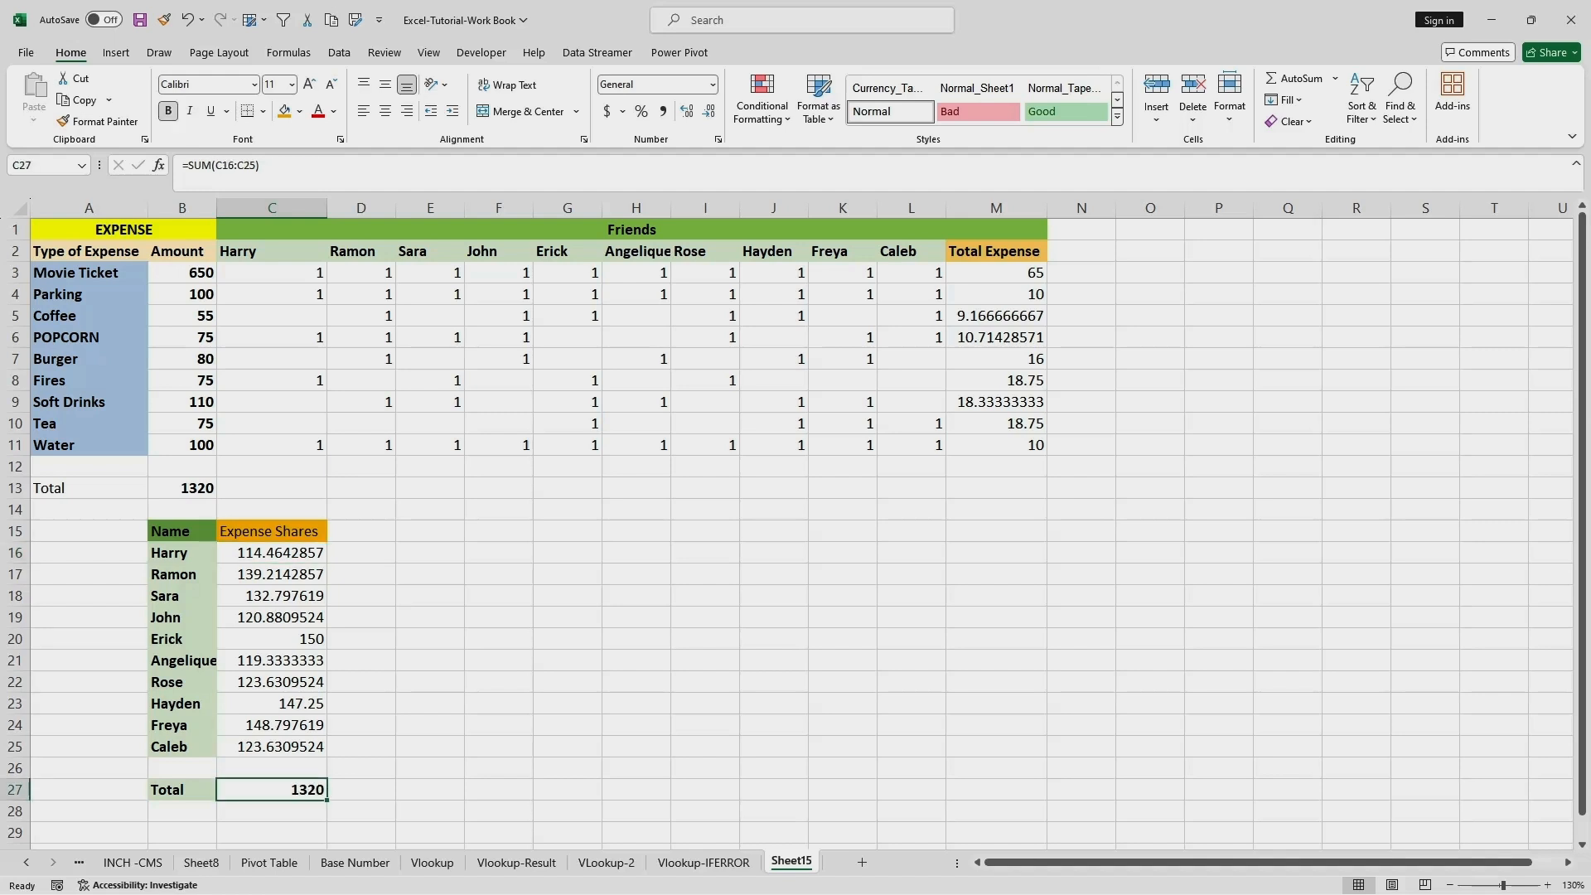
pyautogui.click(431, 704)
# Format the expense shares in C16:C25 as Accounting with the $ symbol and 2 decimal places.
pyautogui.moveTo(272, 553); pyautogui.dragTo(273, 746)
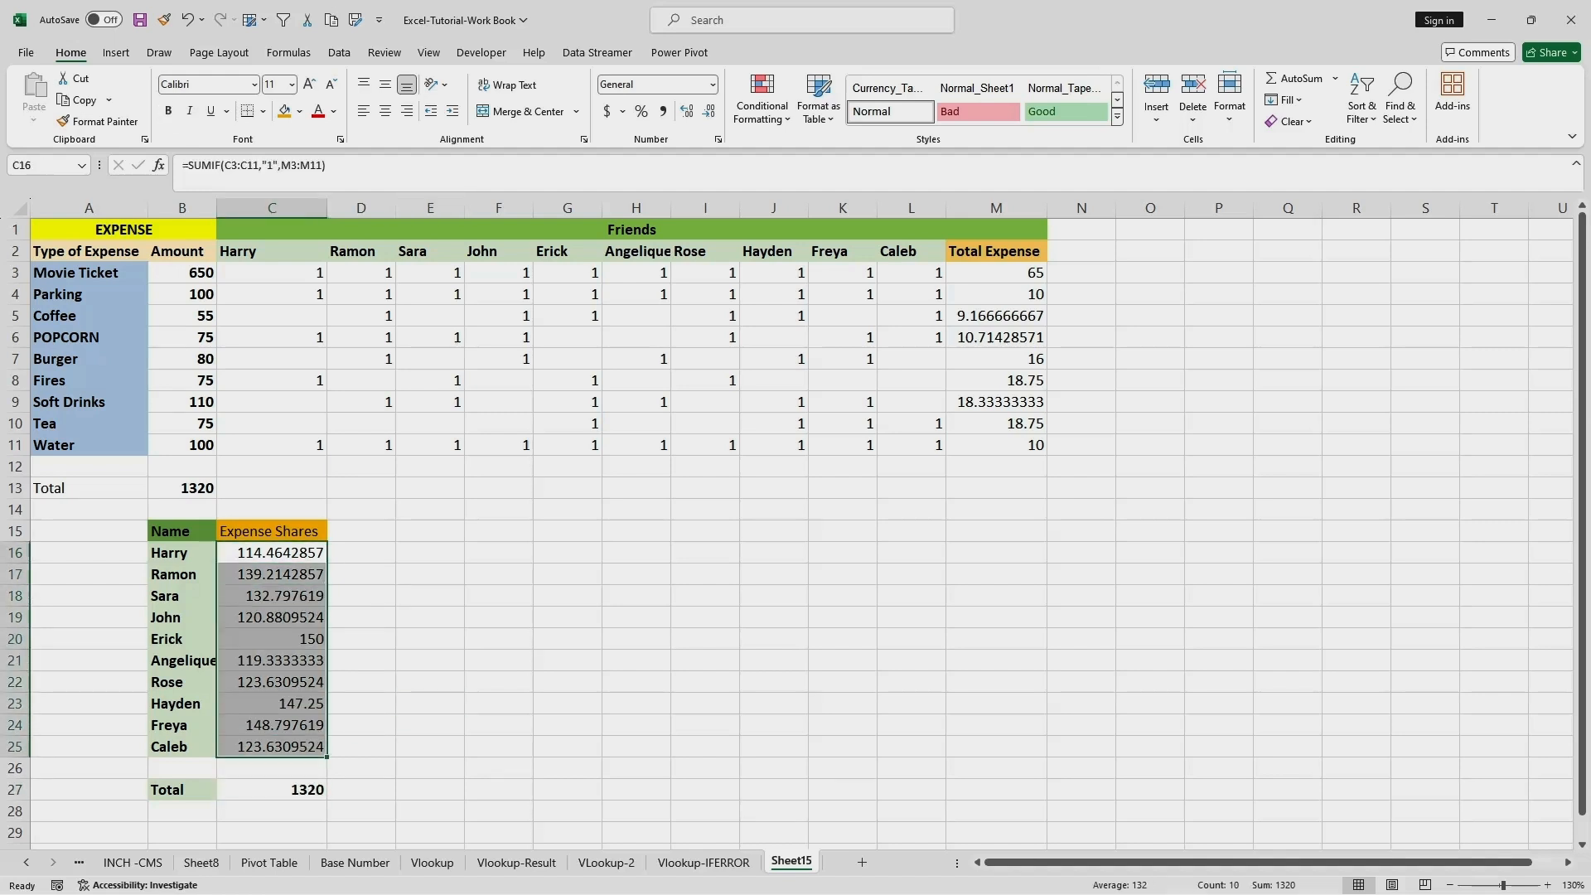
pyautogui.rightClick(300, 722)
pyautogui.click(361, 606)
pyautogui.click(189, 506)
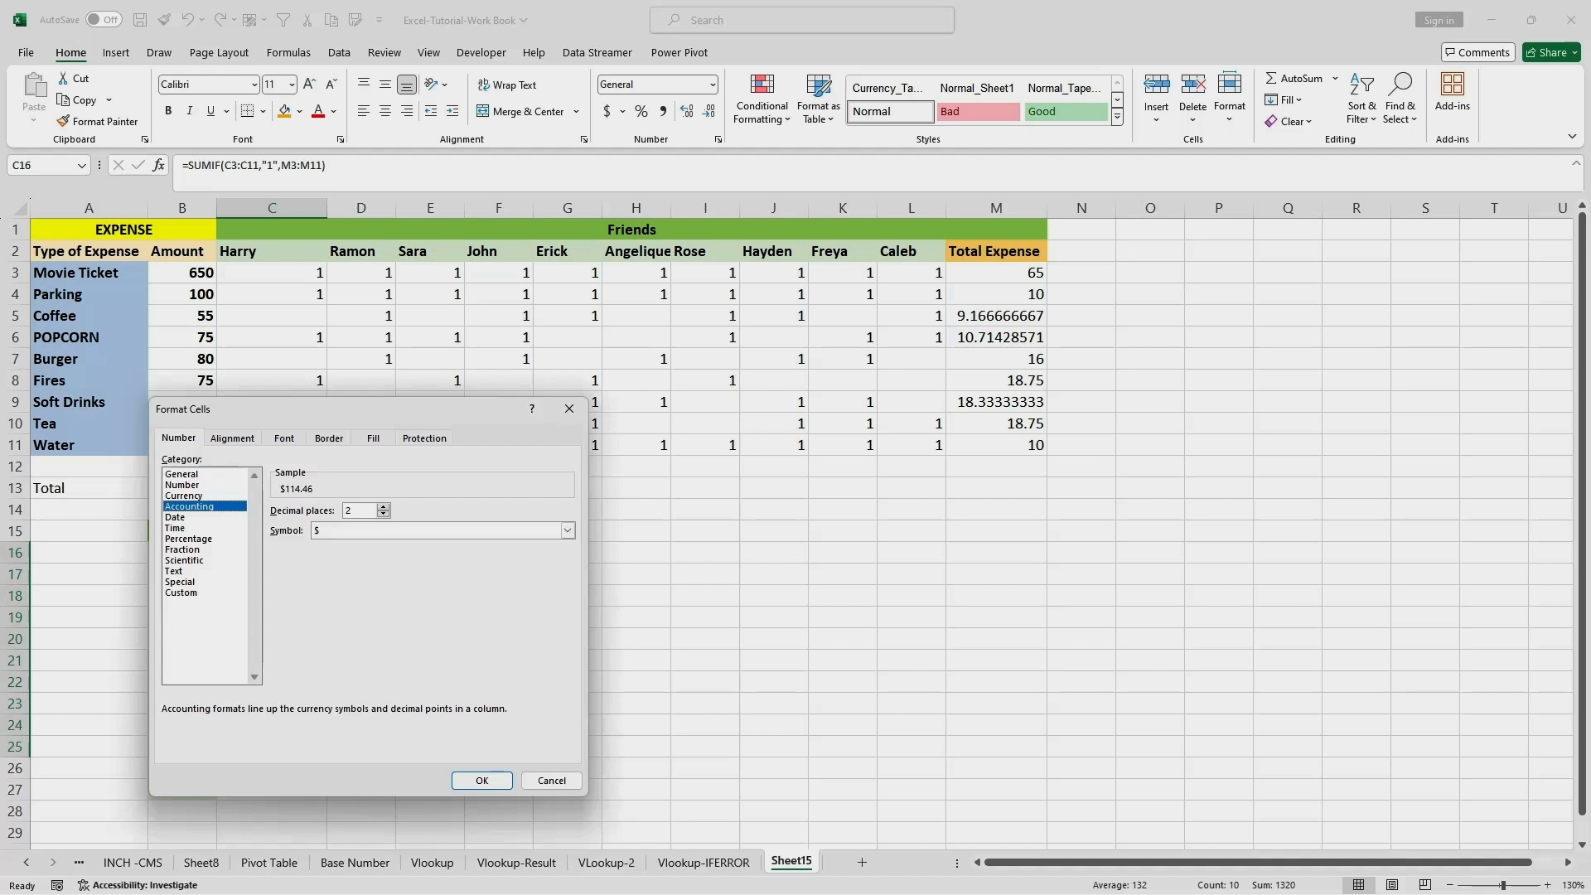
pyautogui.click(482, 780)
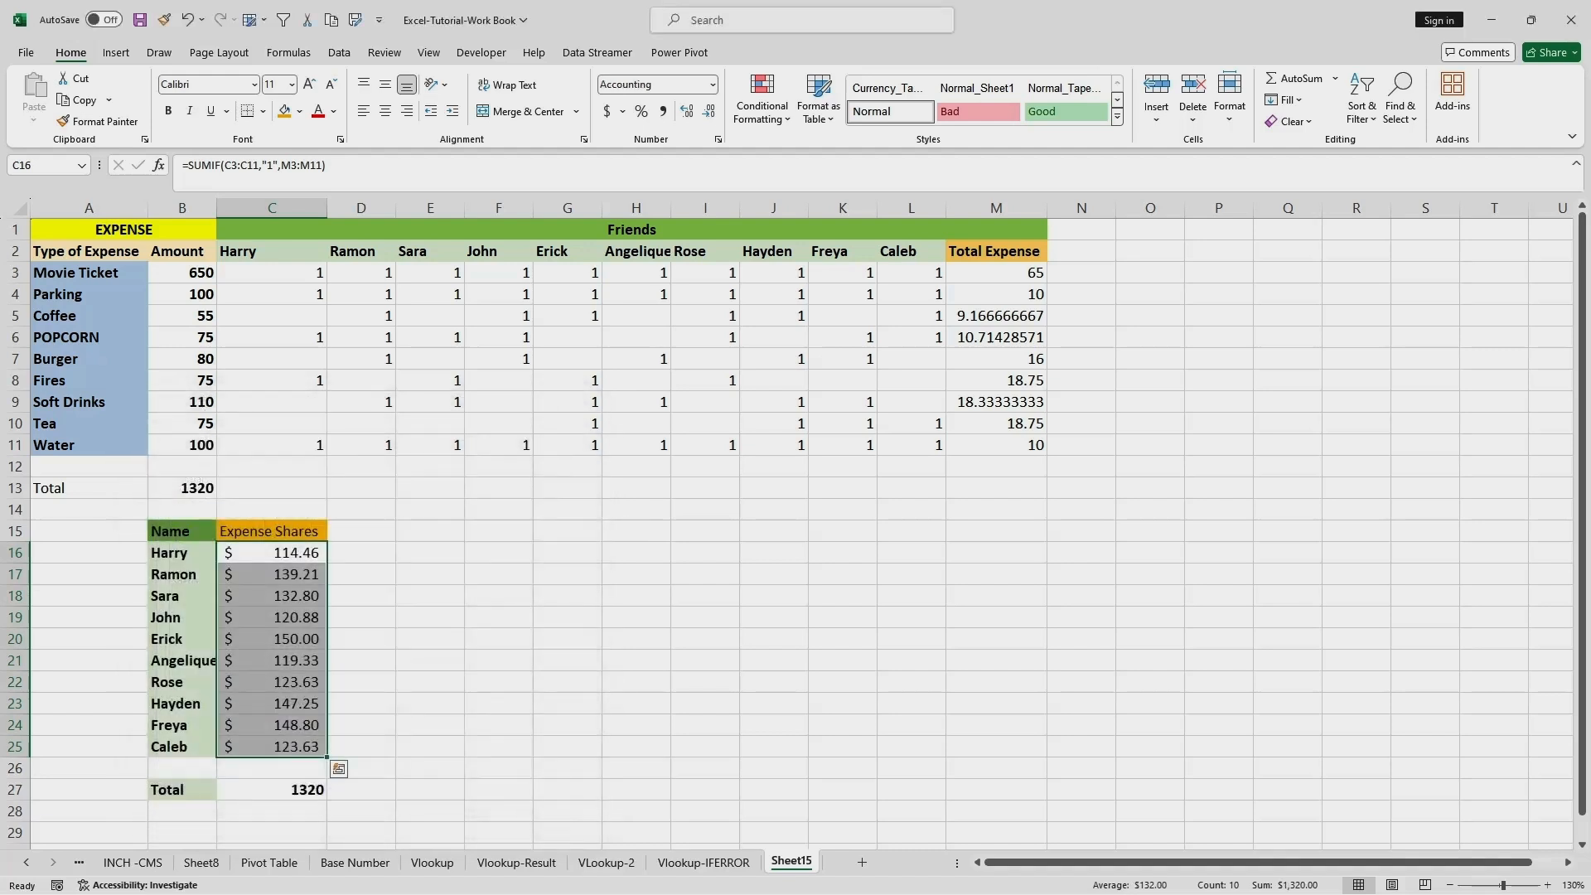
# Copy C17's format with Format Painter to M3:M11, B13 and C27, and autofit column B's width.
pyautogui.click(272, 574)
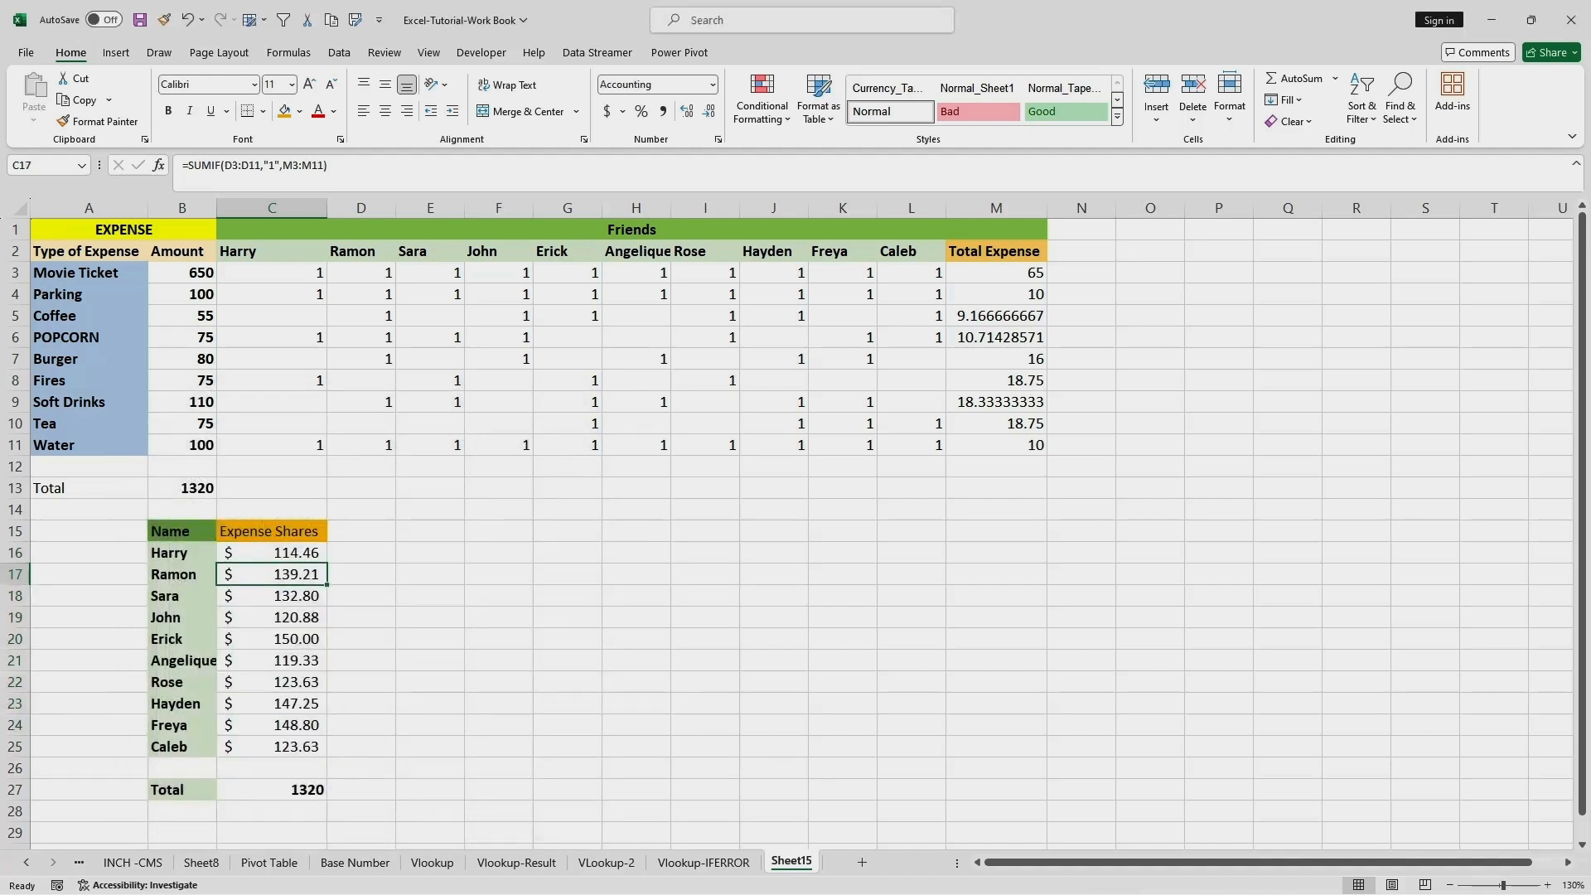
pyautogui.click(97, 121)
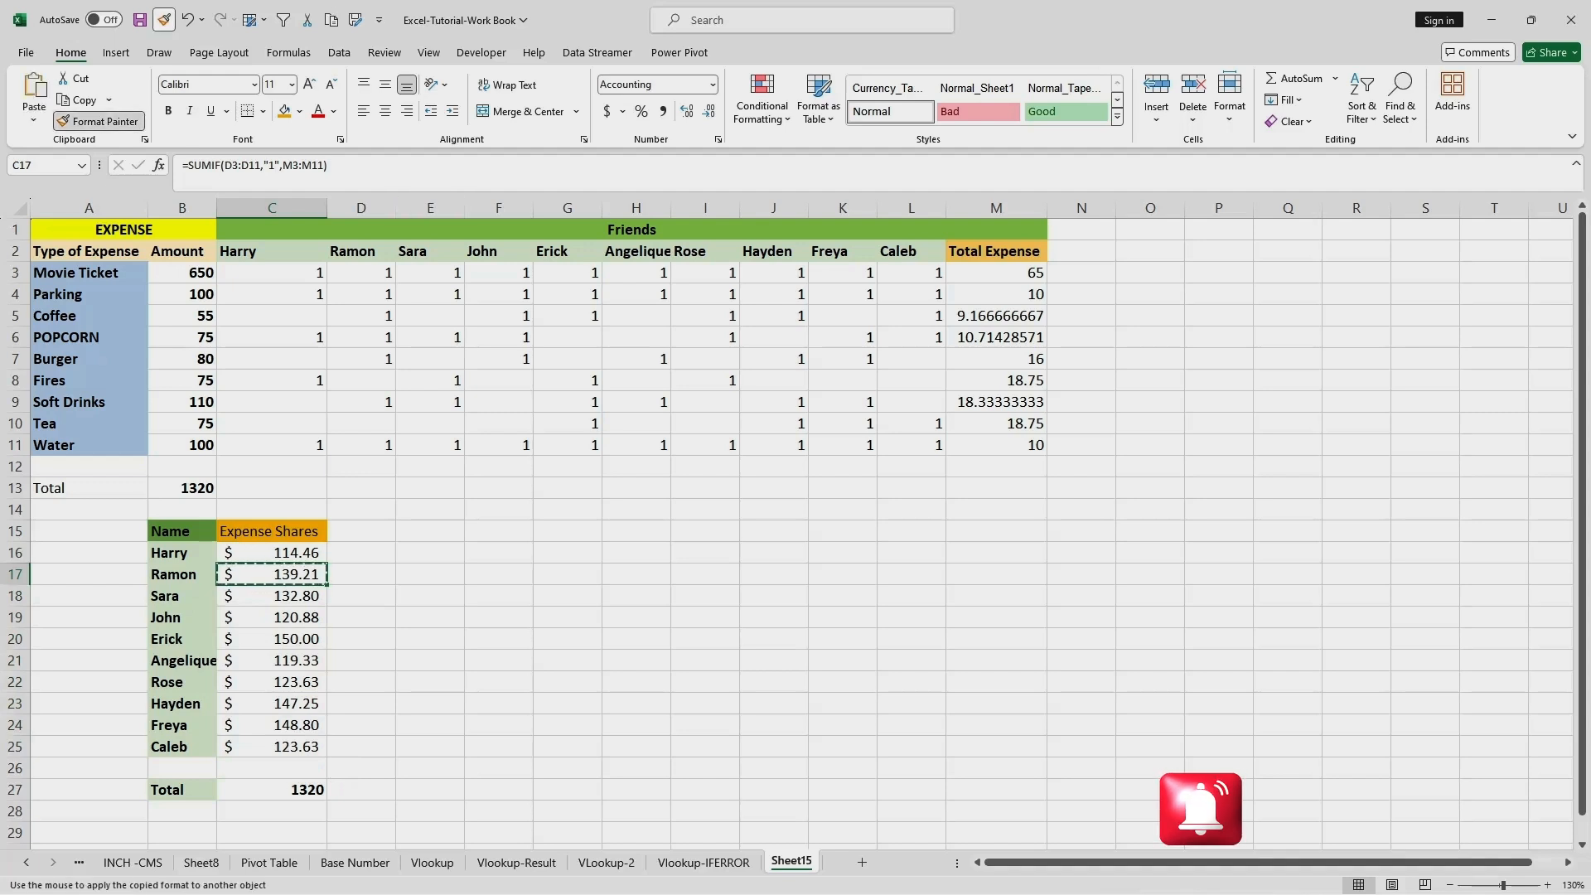
pyautogui.moveTo(997, 273); pyautogui.dragTo(997, 446)
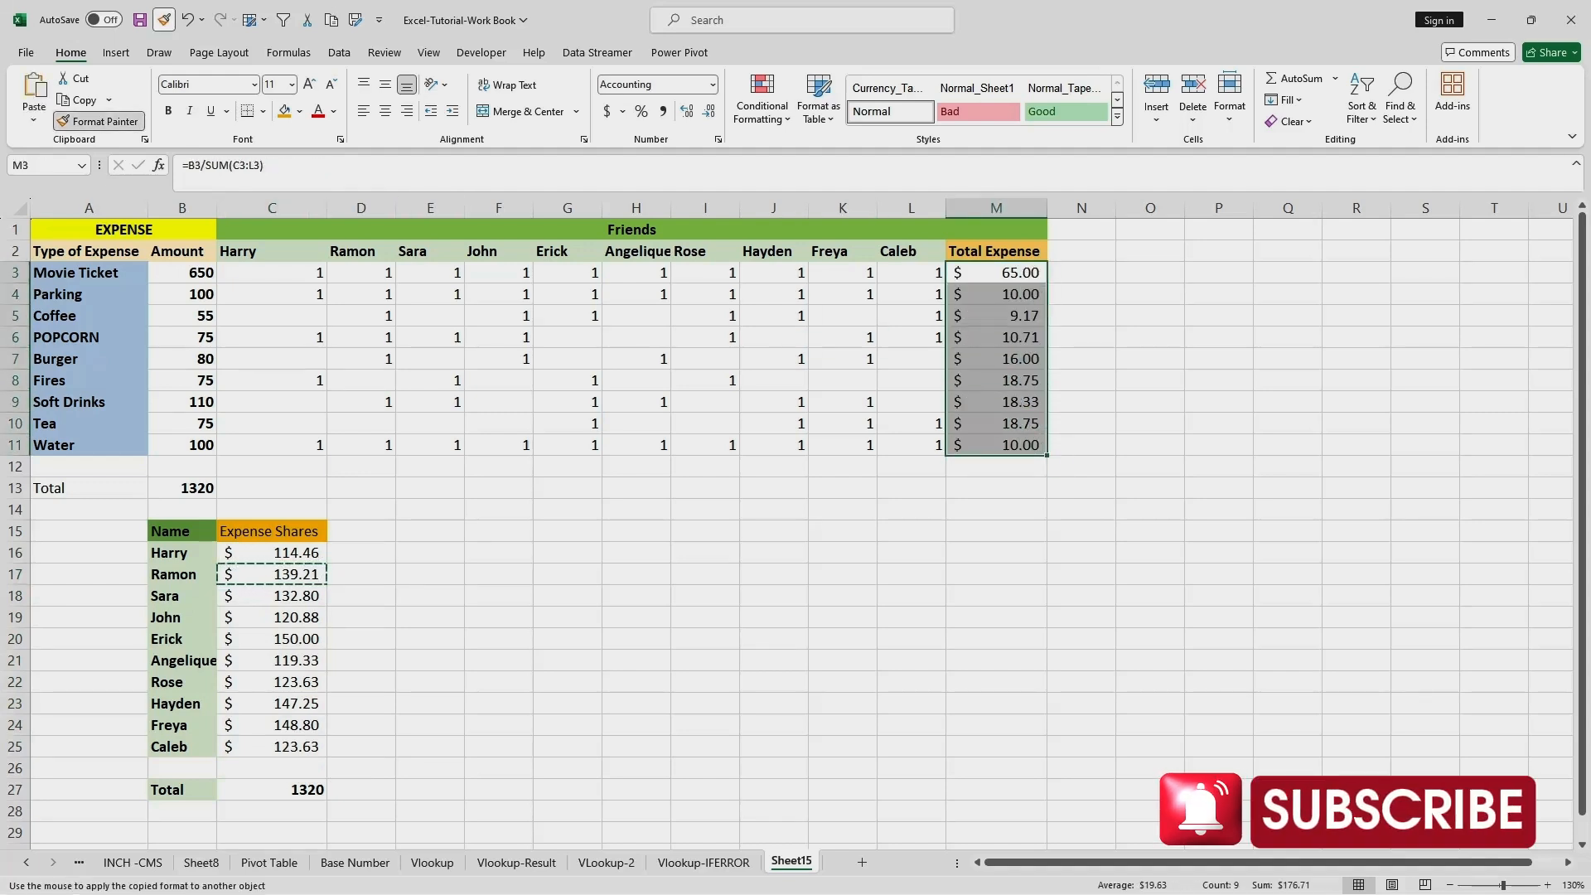
pyautogui.click(182, 488)
pyautogui.click(272, 790)
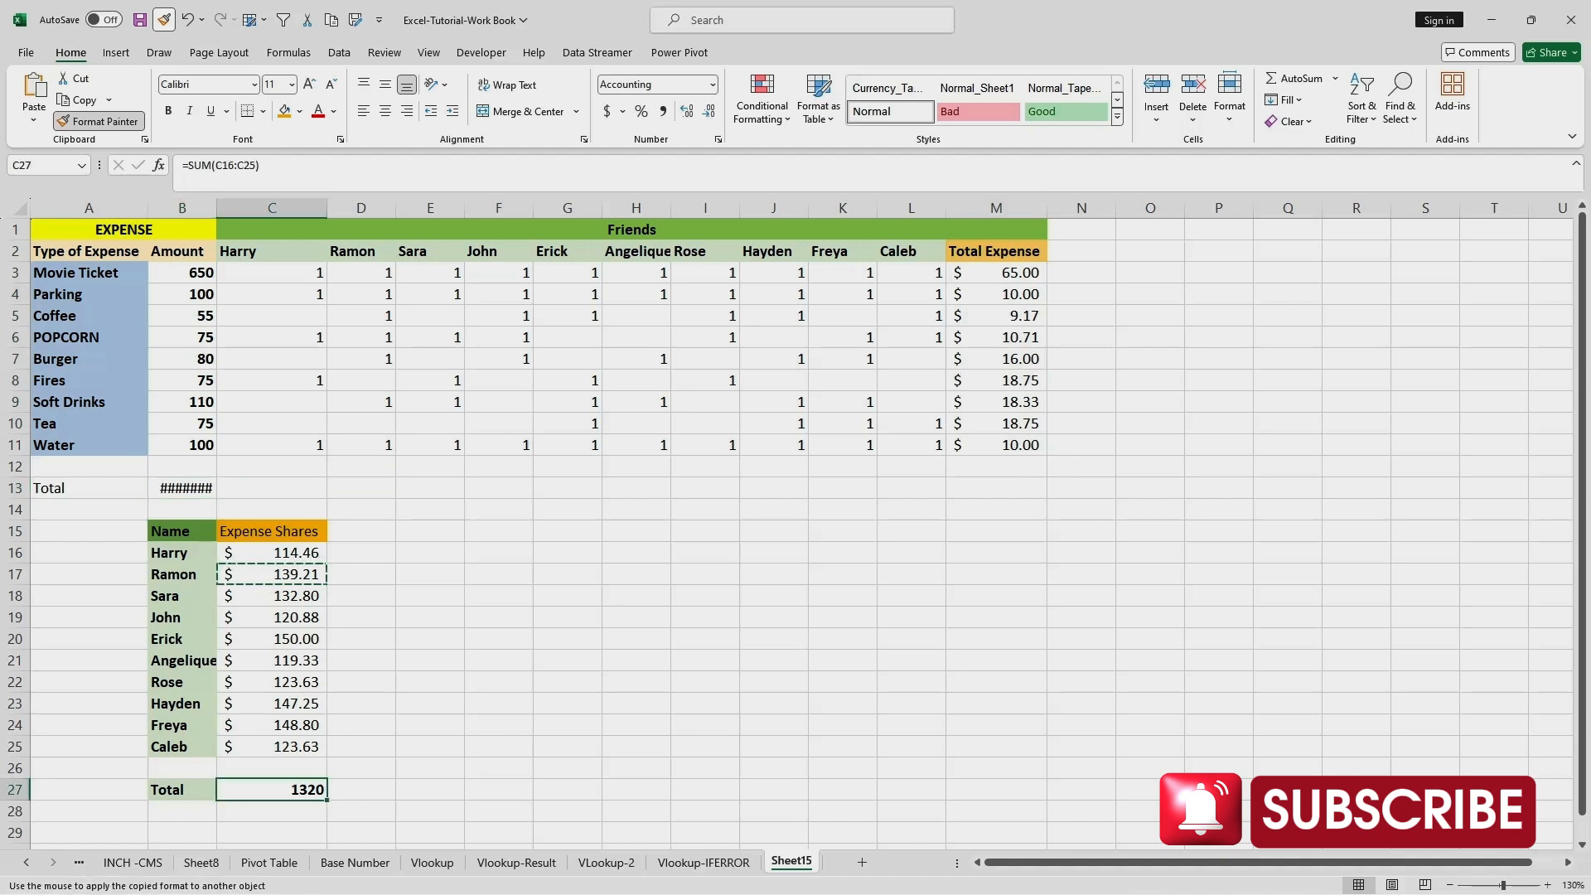
pyautogui.press('Escape')
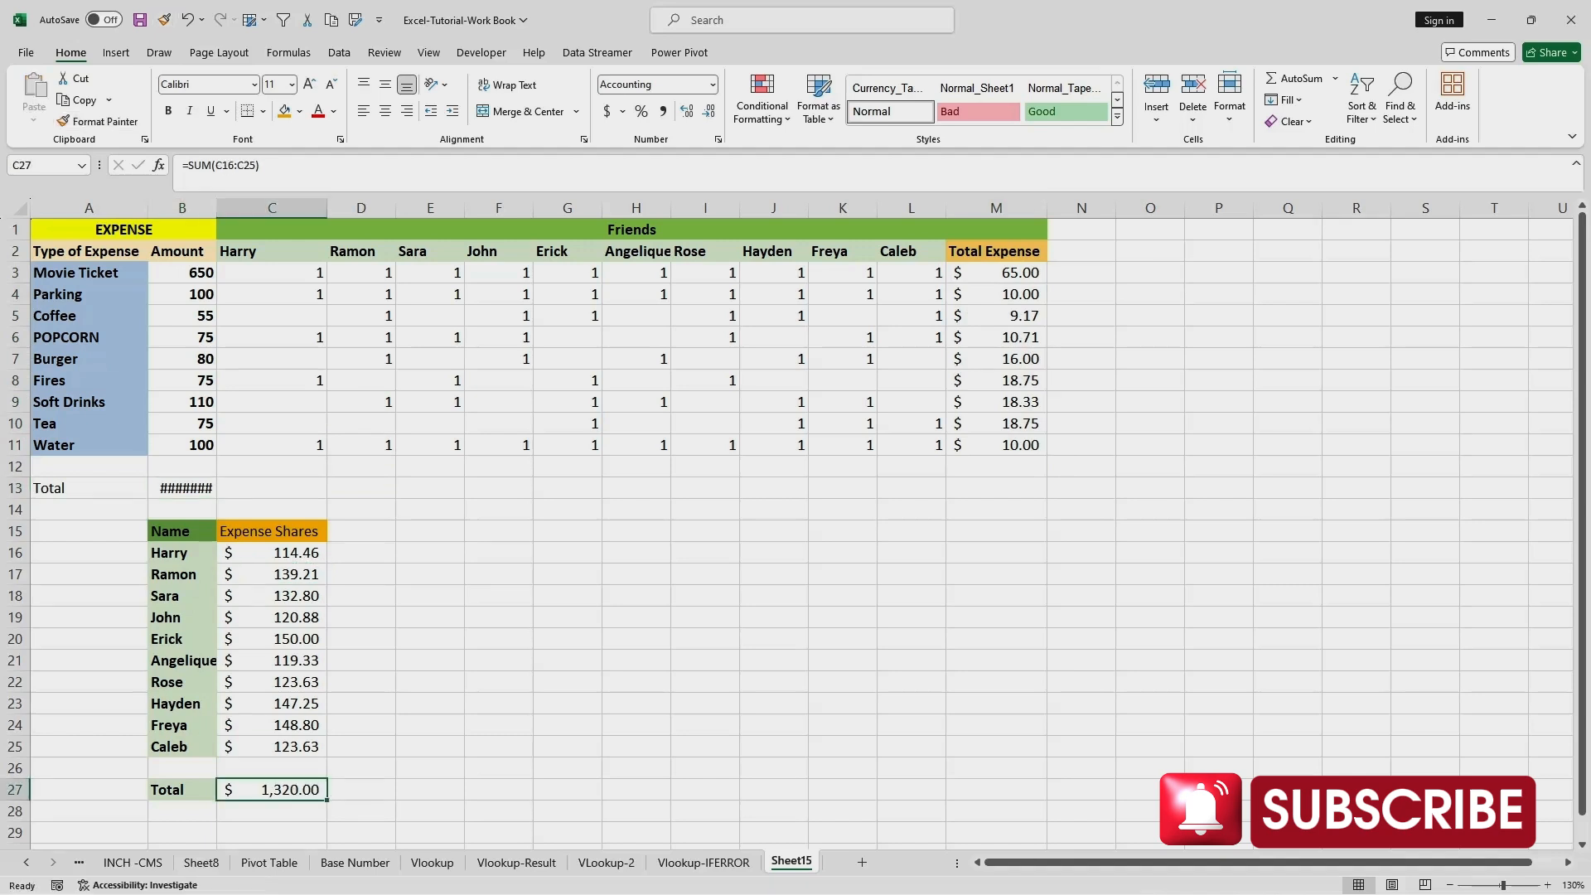
pyautogui.doubleClick(217, 208)
pyautogui.click(445, 488)
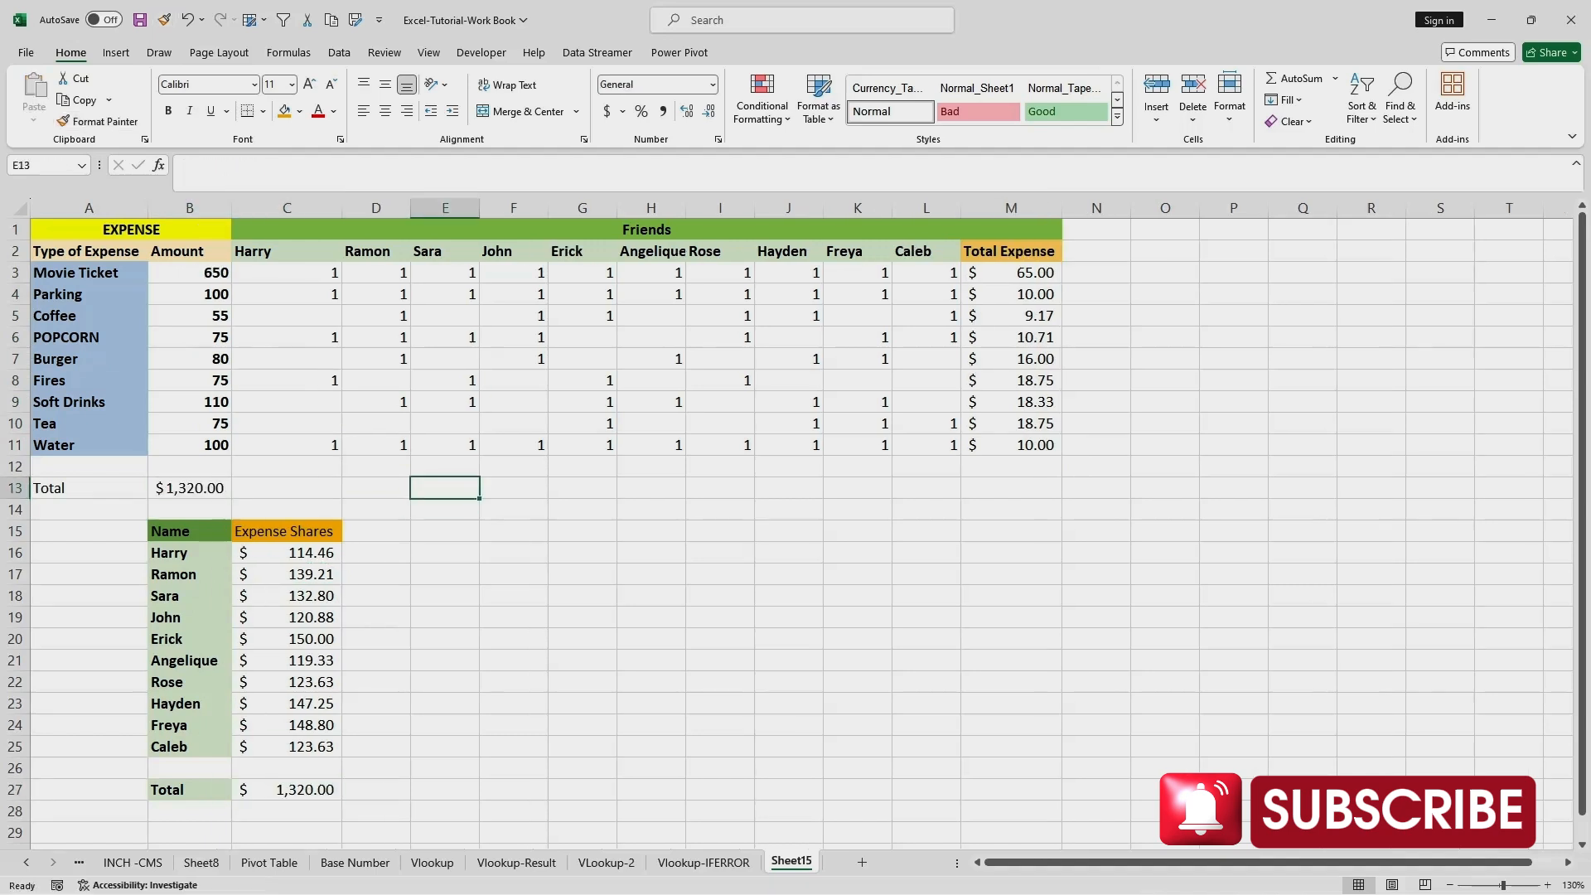
# Make both Total rows bold, A13:B13 and B27:C27.
pyautogui.moveTo(90, 488); pyautogui.dragTo(190, 488)
pyautogui.hotkey('ctrl', 'b')
pyautogui.click(513, 596)
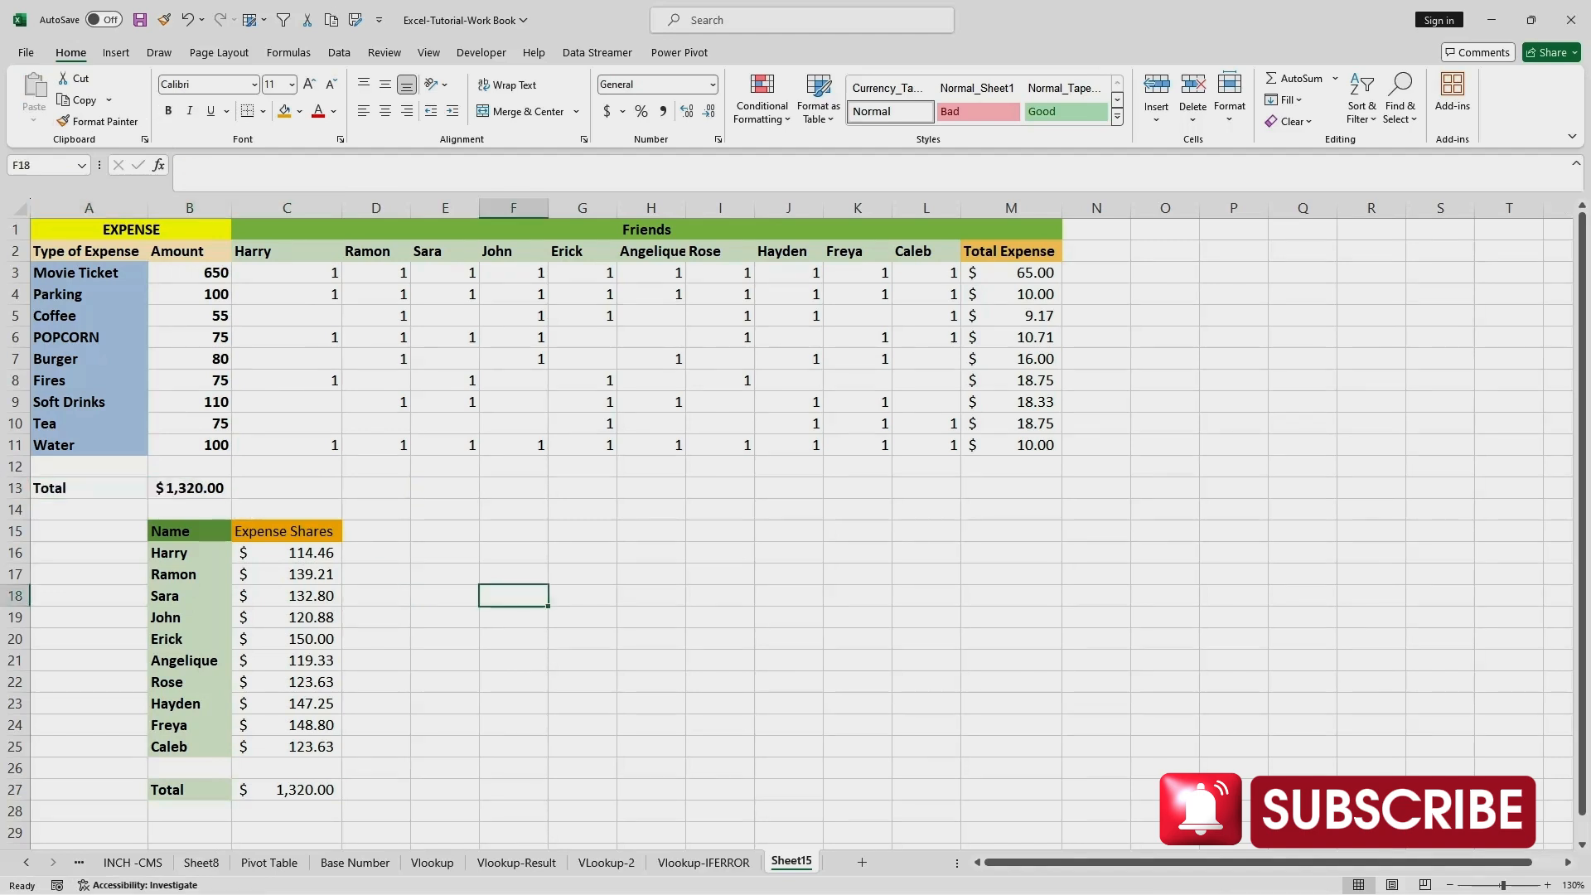
pyautogui.moveTo(189, 790); pyautogui.dragTo(289, 790)
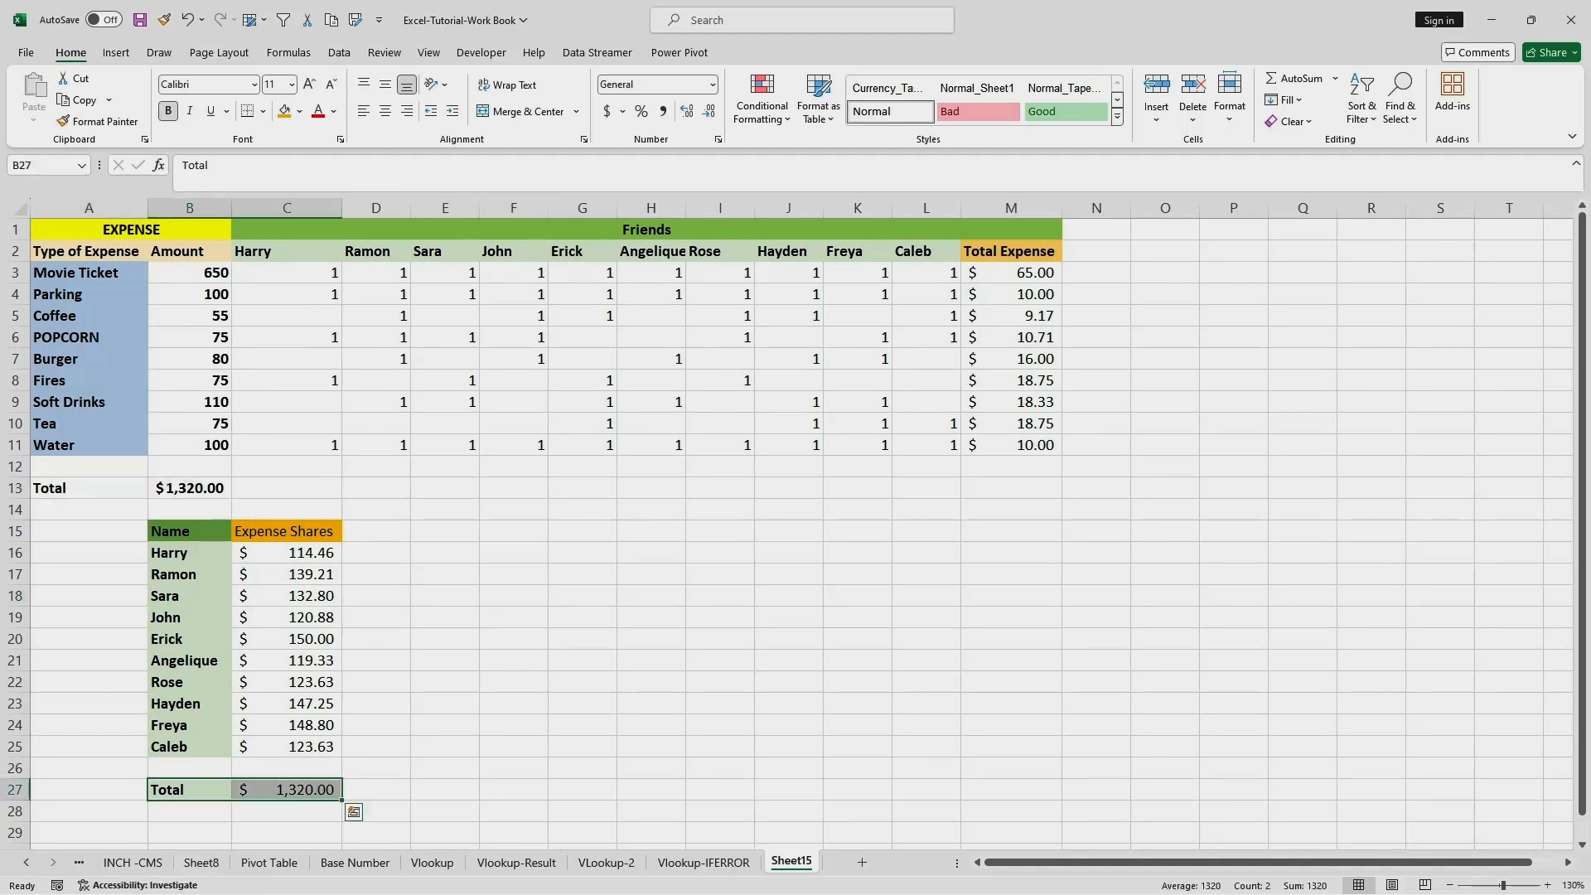
pyautogui.hotkey('ctrl', 'b')
pyautogui.click(445, 747)
pyautogui.moveTo(189, 790); pyautogui.dragTo(287, 790)
pyautogui.hotkey('ctrl', 'b')
pyautogui.click(445, 704)
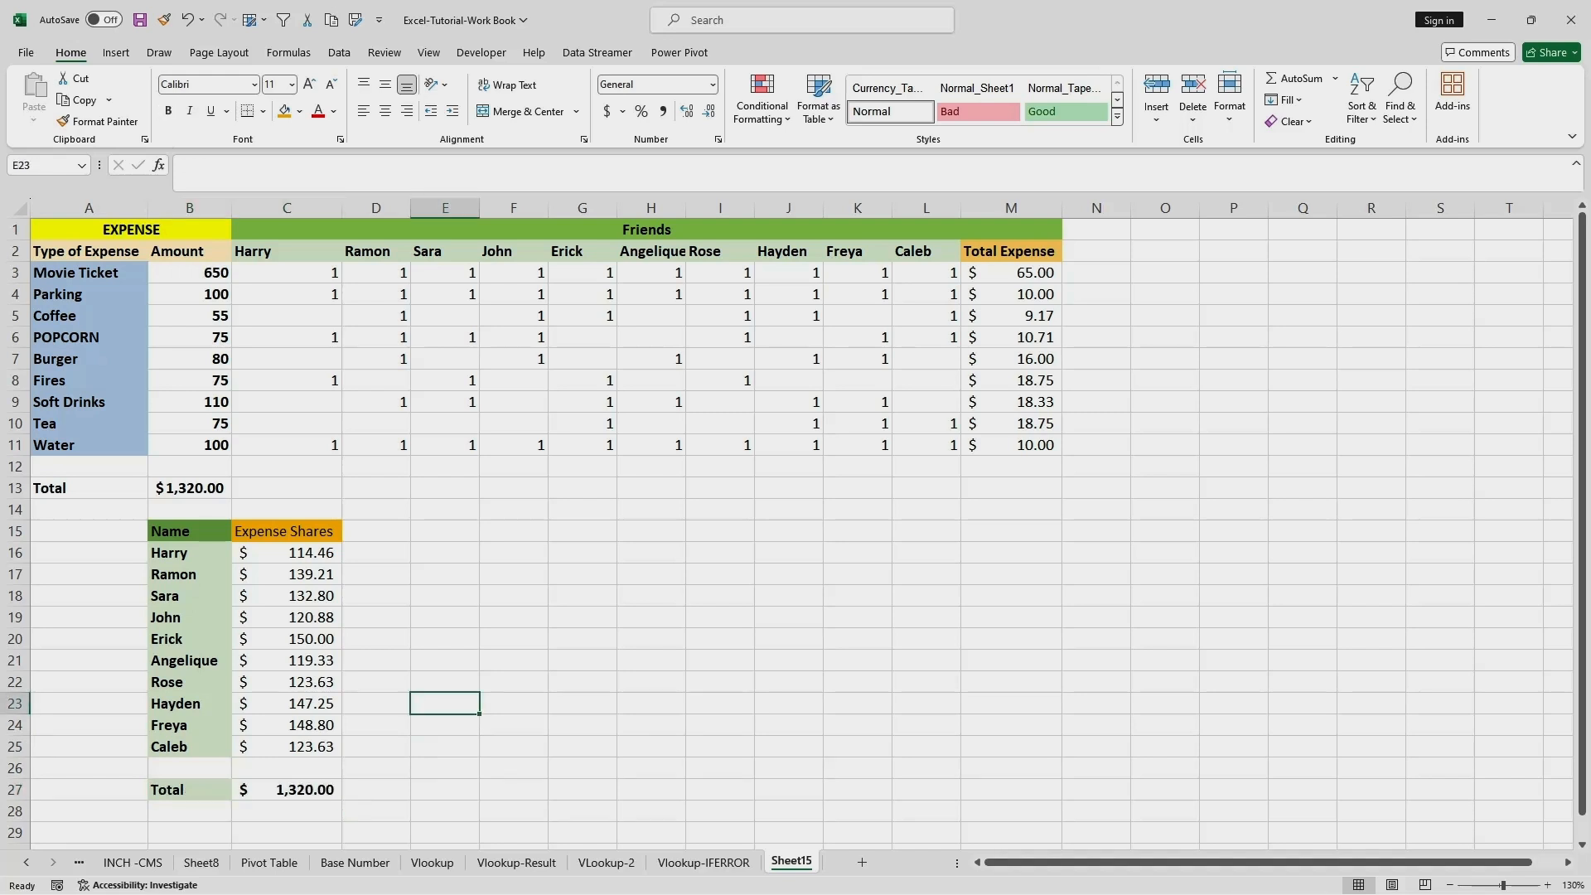